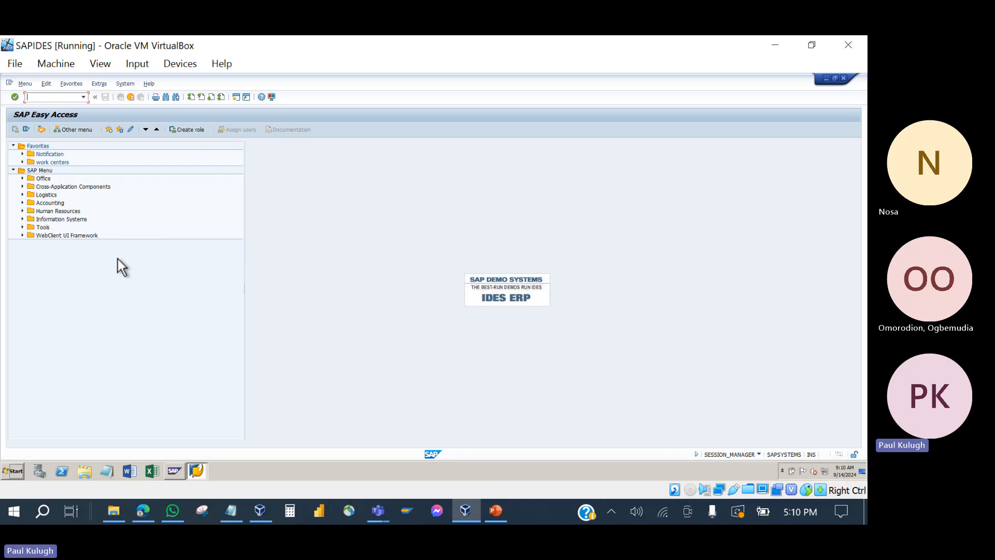
Step: Expand Logistics > Plant Maintenance > Maintenance Processing > Notification to list IW21–IW23
click(22, 195)
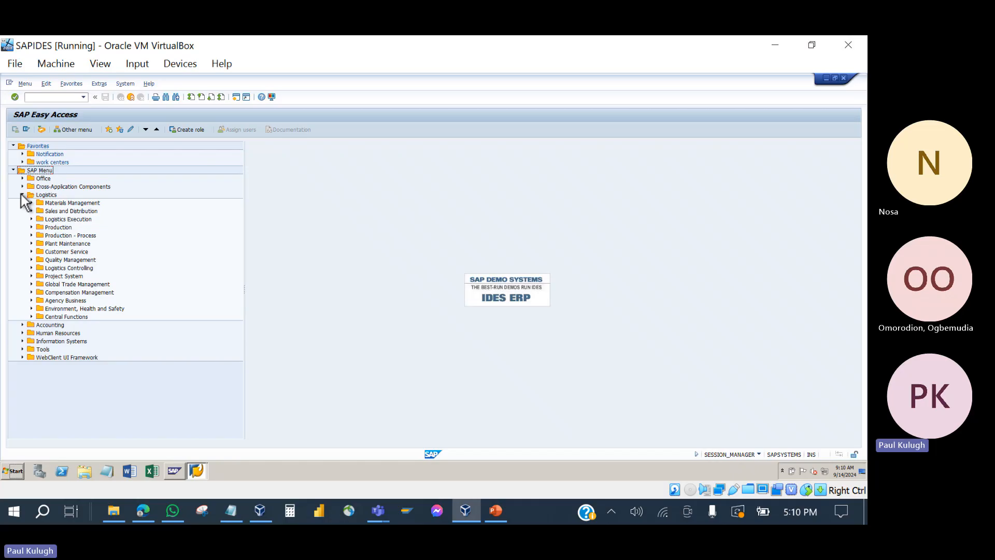
click(31, 244)
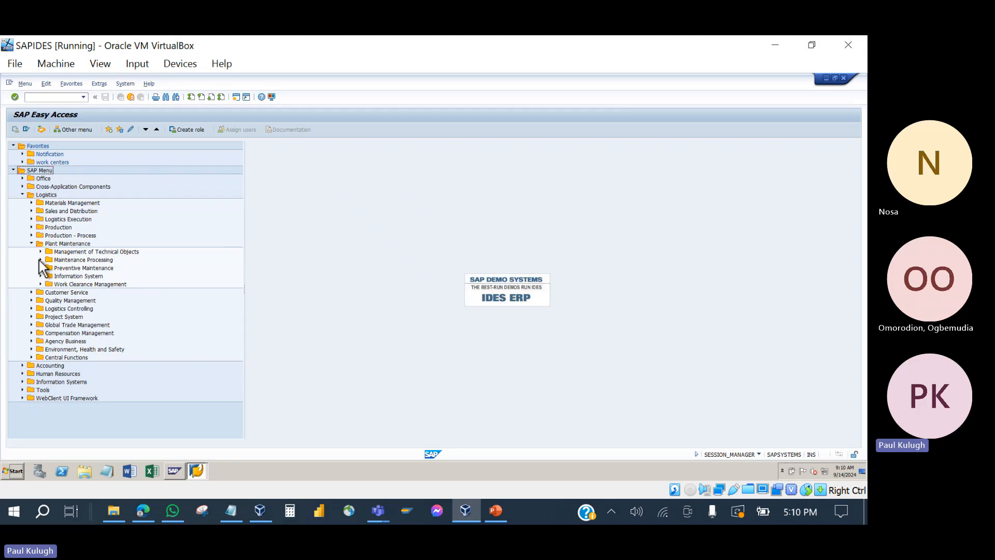
click(41, 259)
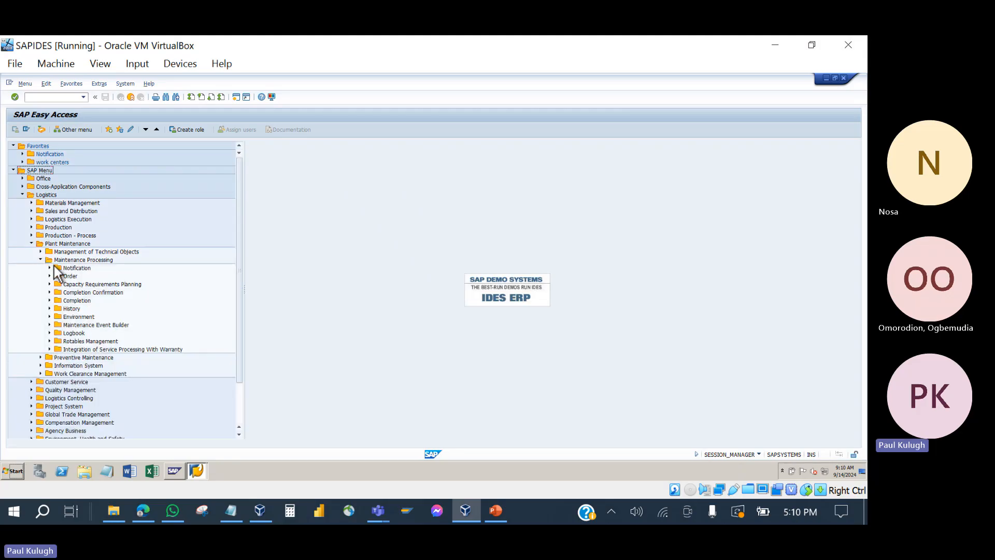
click(50, 268)
click(51, 268)
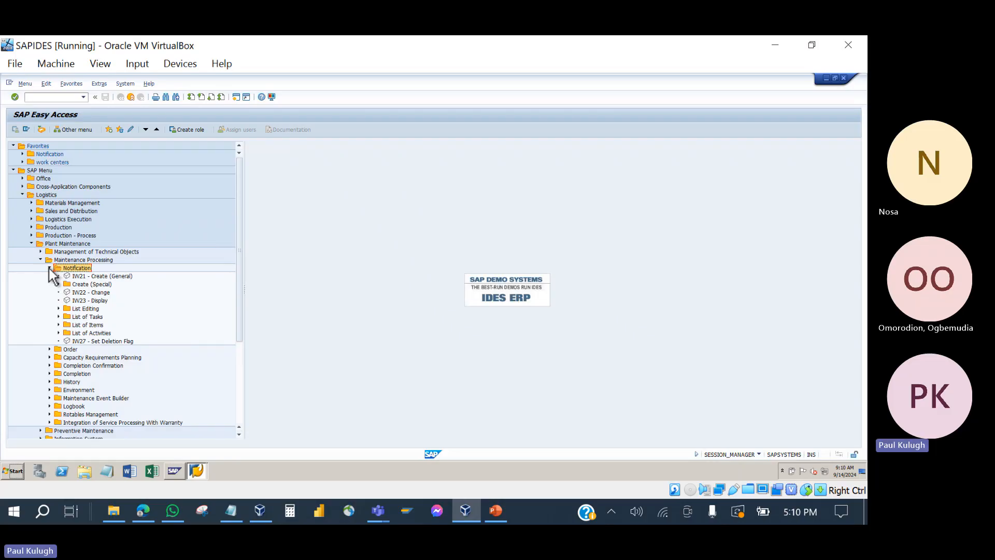
Step: Review IW21 Create (General), Create (Special) IW24–IW26, then IW22 Change and IW23 Display
click(80, 278)
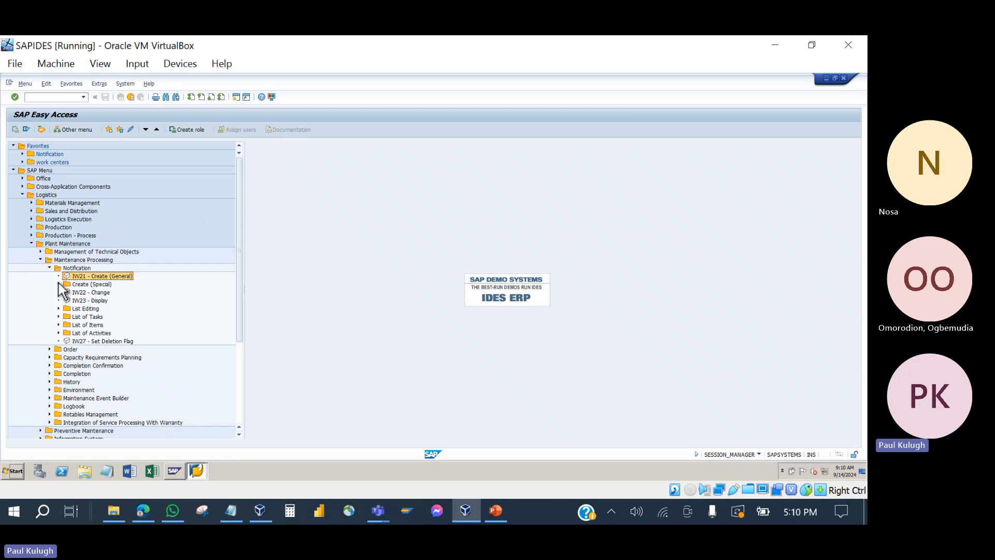
click(59, 284)
click(115, 293)
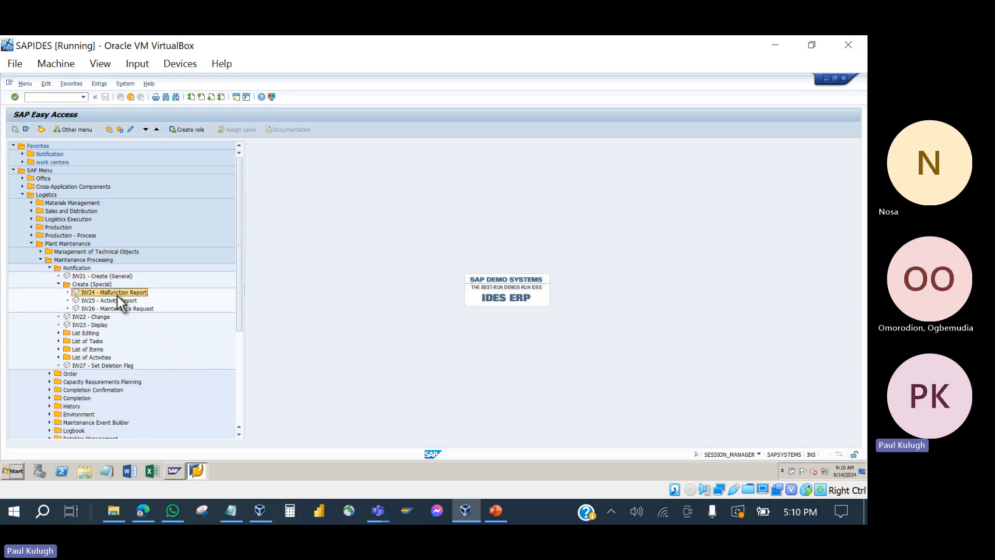
click(113, 303)
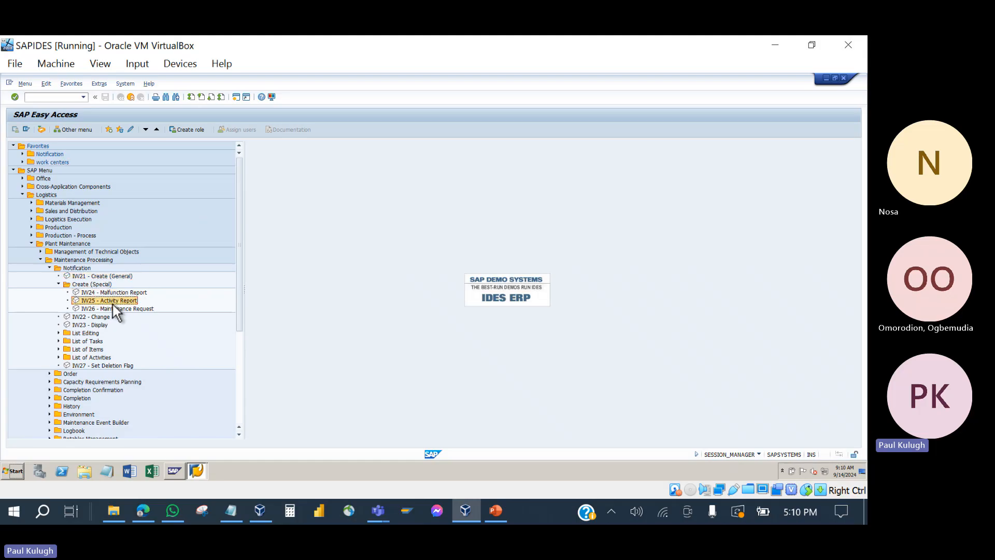
click(113, 309)
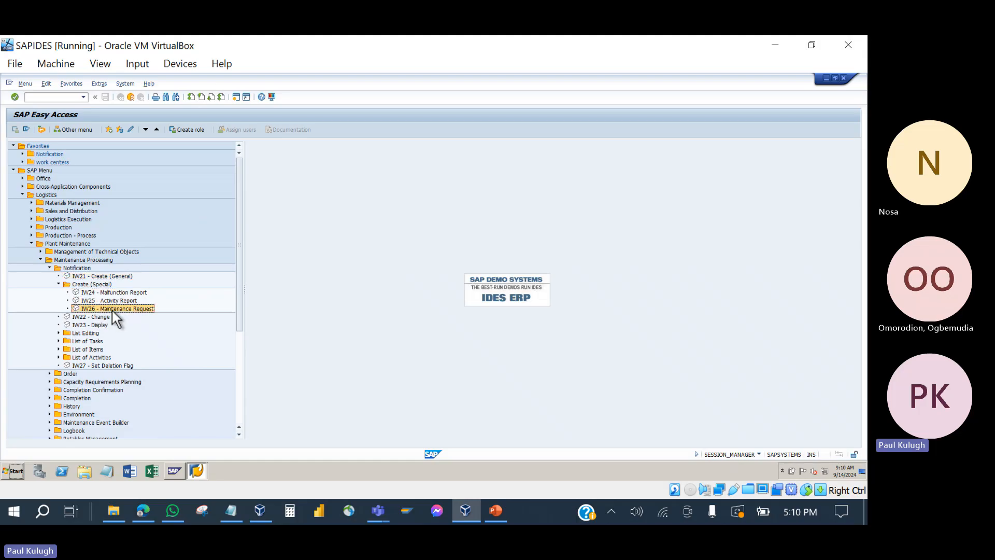
click(84, 317)
click(85, 327)
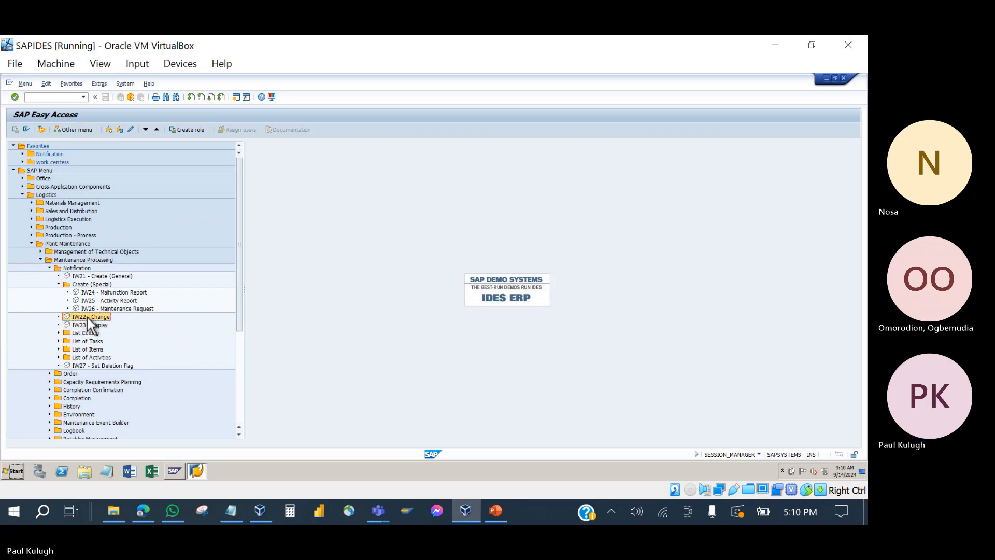
click(85, 326)
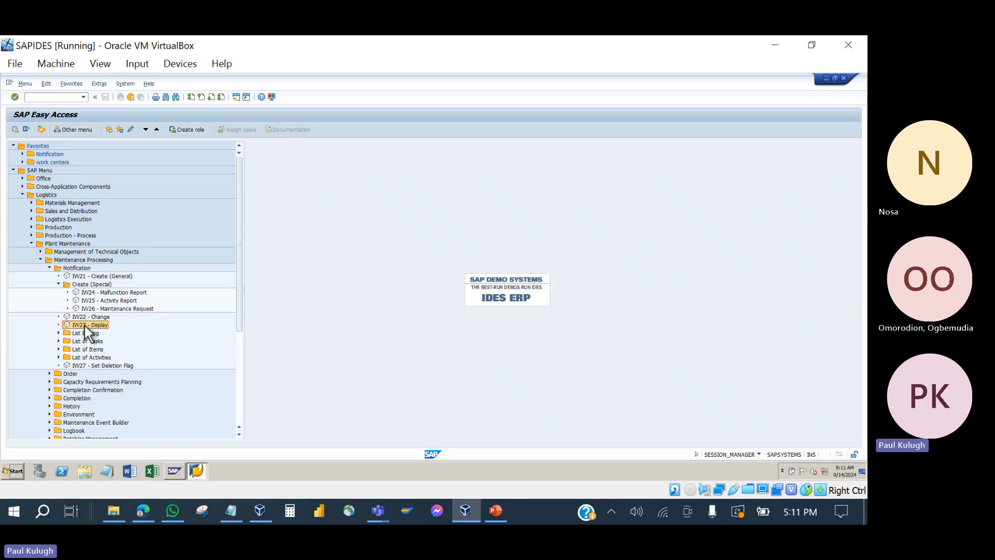
Step: Expand List Editing and review IW28 Change, IW29 Display and IW30 Display (Multilevel)
click(58, 333)
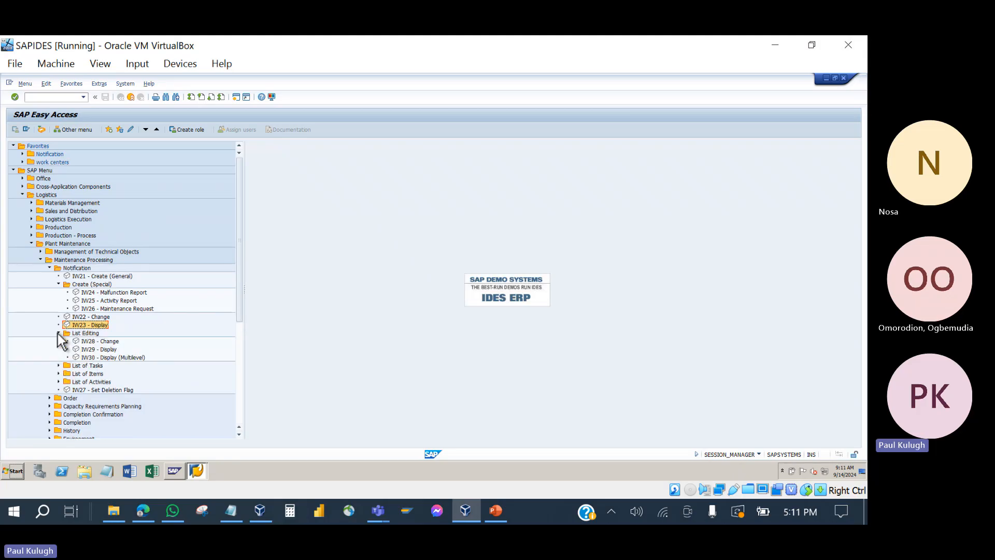
click(88, 343)
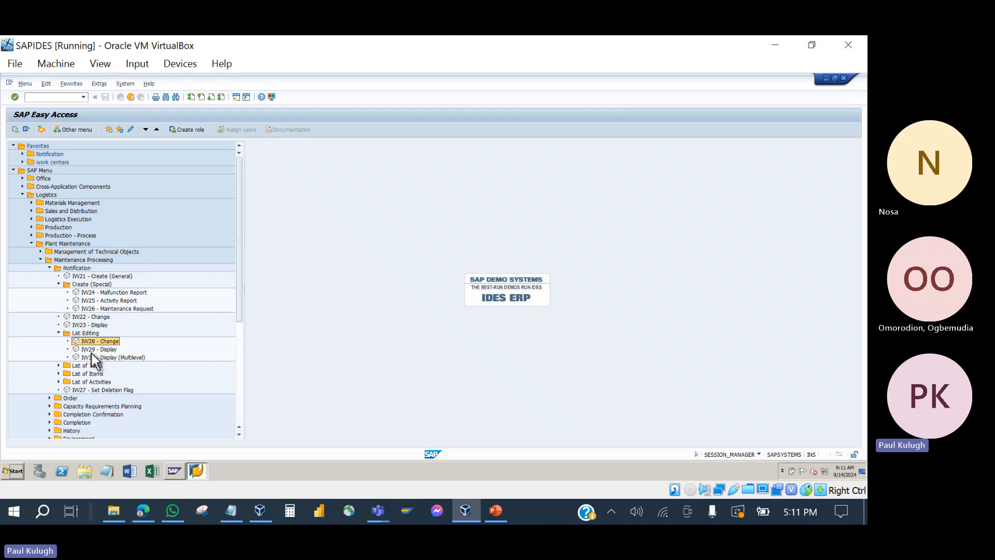
click(91, 352)
key(Up)
click(92, 352)
click(89, 359)
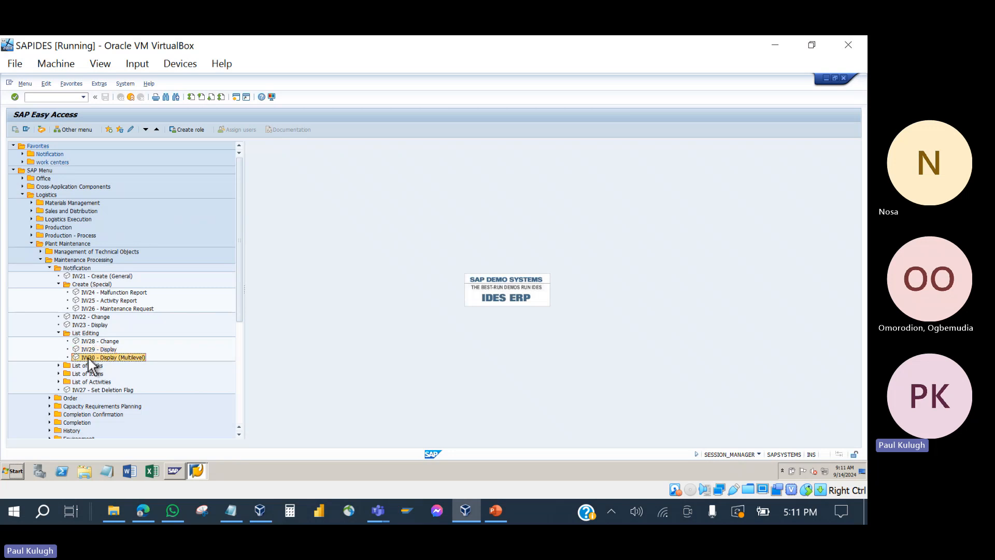
Step: Collapse List Editing and Create (Special), then bring up the 'Order With or Without Notification' slide
click(58, 334)
click(59, 285)
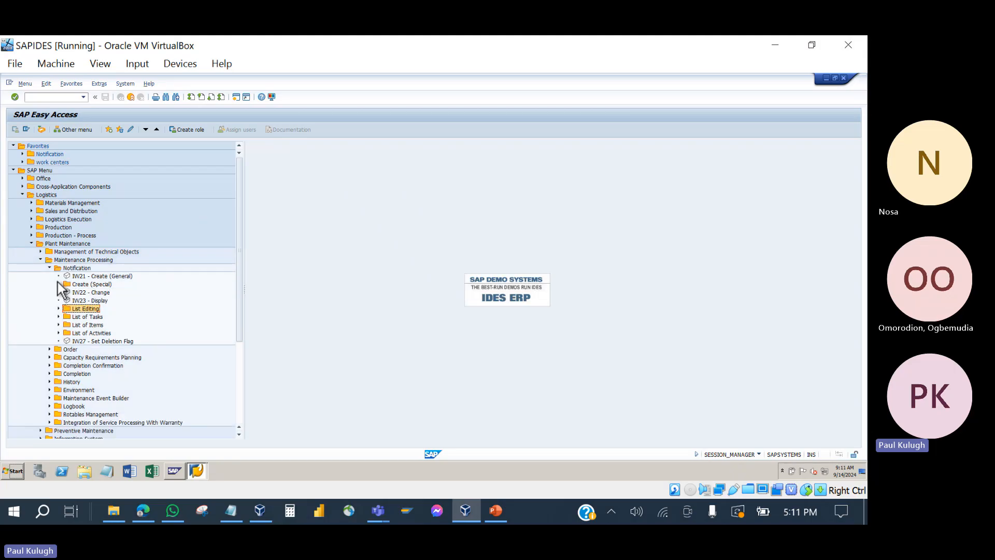
click(59, 285)
click(58, 284)
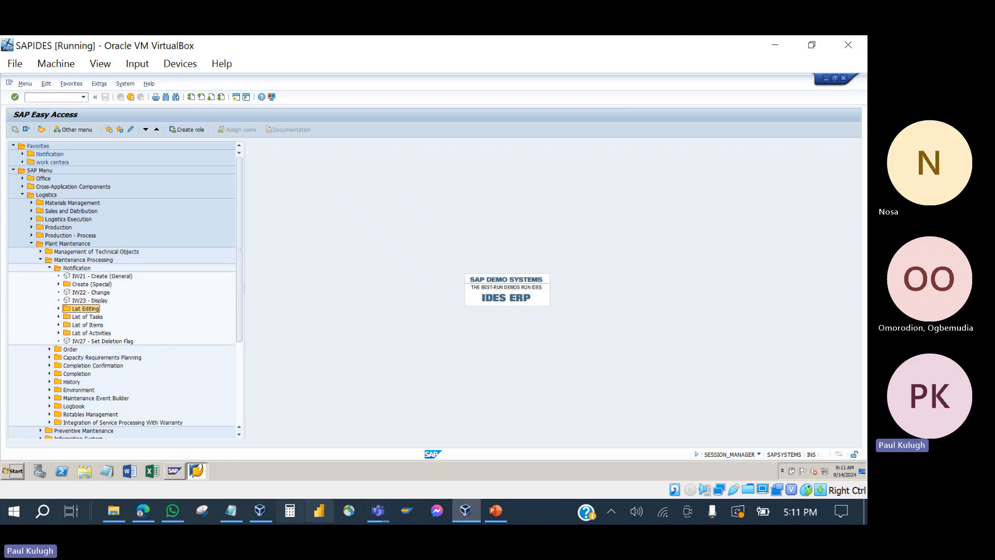
click(494, 517)
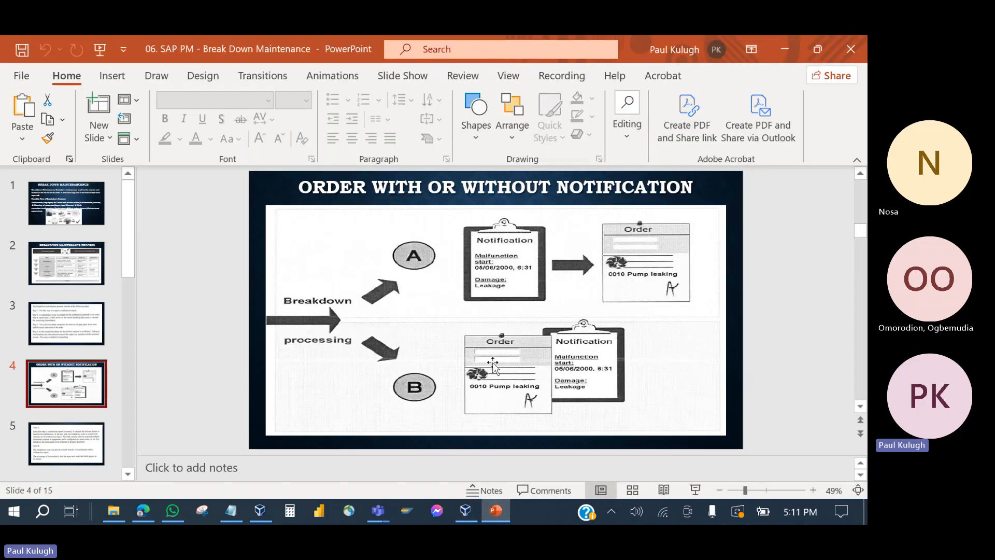
Step: Present slide 4 'Order With or Without Notification', then hide PowerPoint and select IW21
click(496, 513)
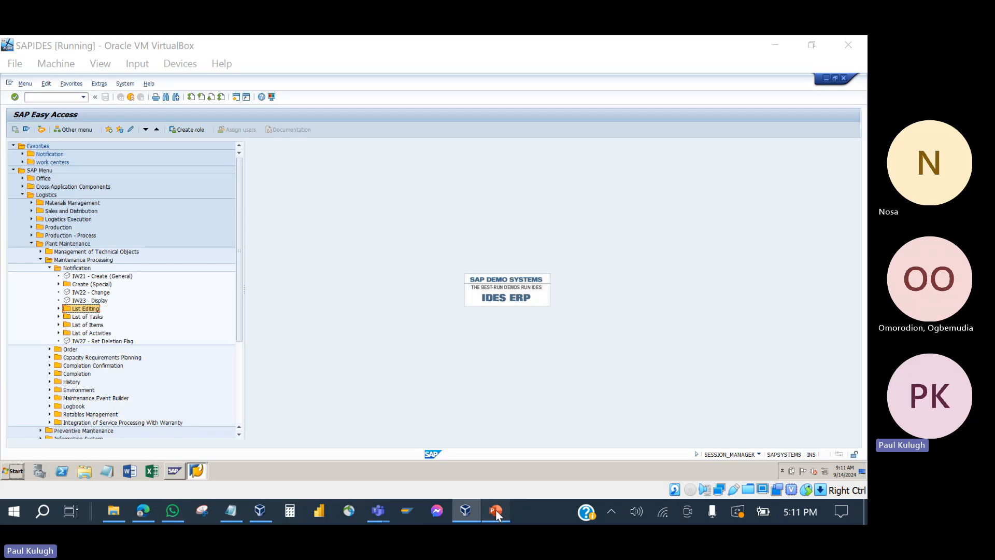
click(496, 513)
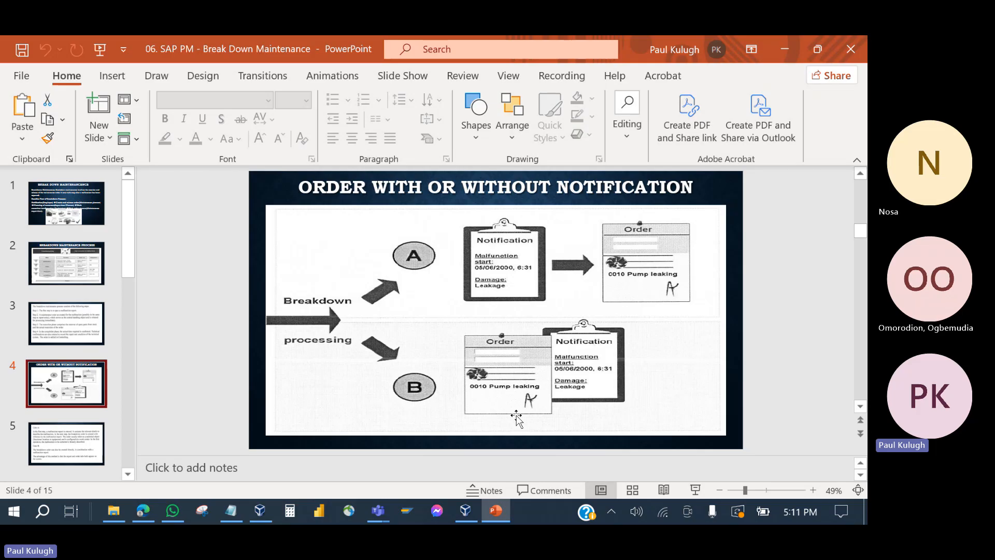
click(498, 511)
click(108, 276)
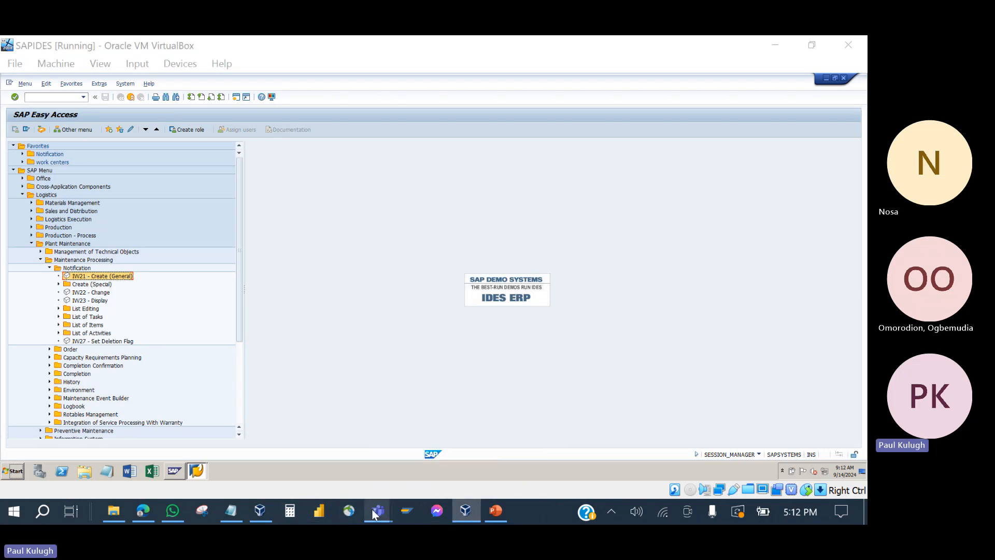
Step: Close the 'SAP PM TRAINING' participants panel and a contact card, then go back to SAP
mouse_move(378, 510)
click(319, 461)
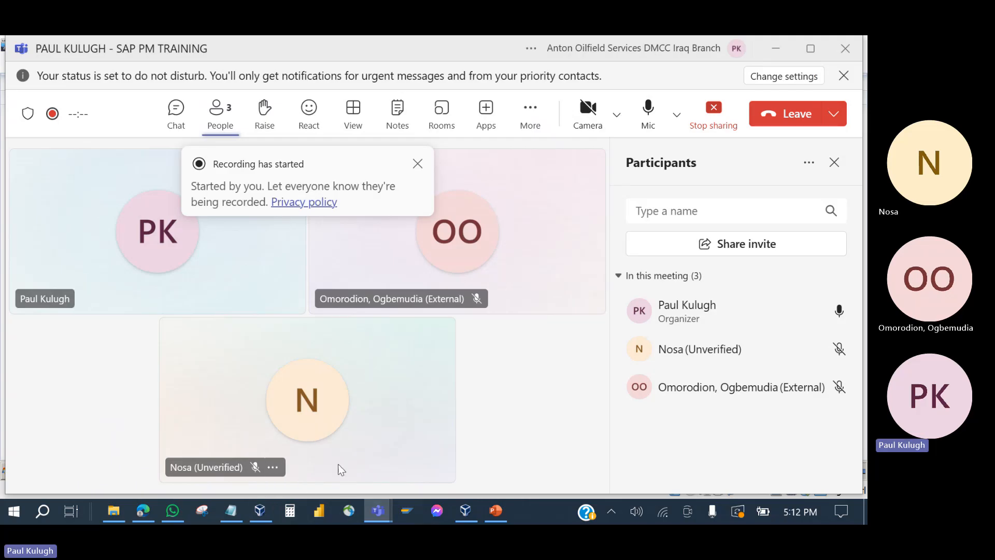
click(839, 170)
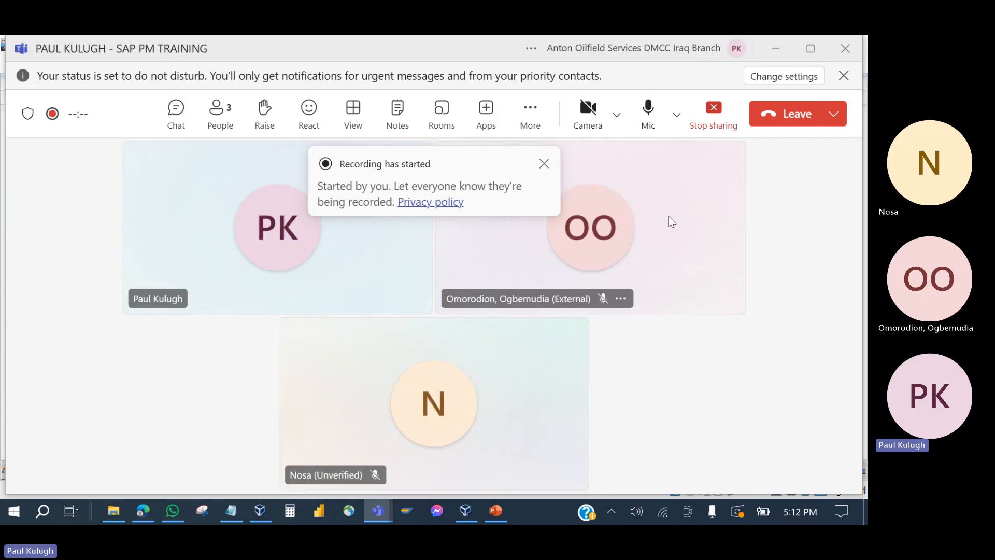
click(545, 166)
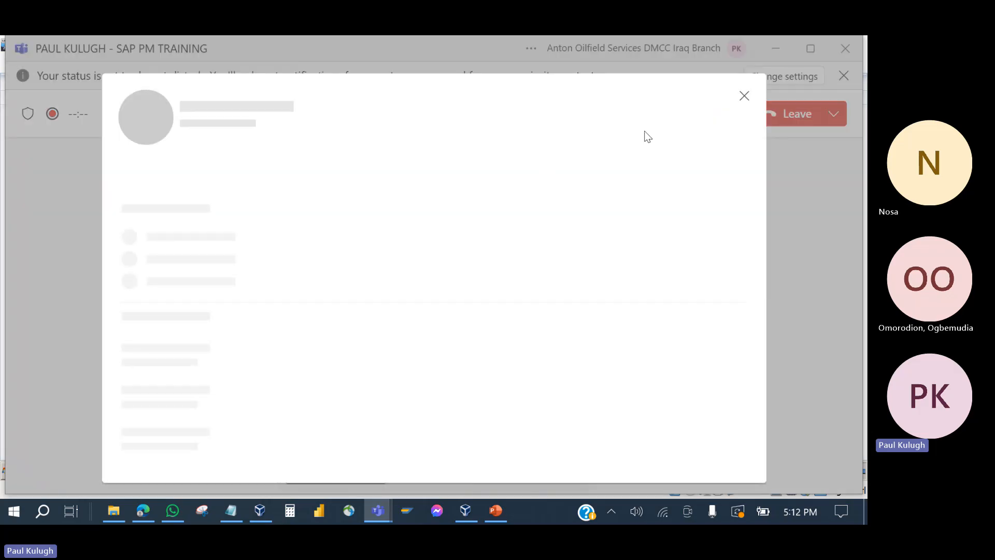
click(742, 101)
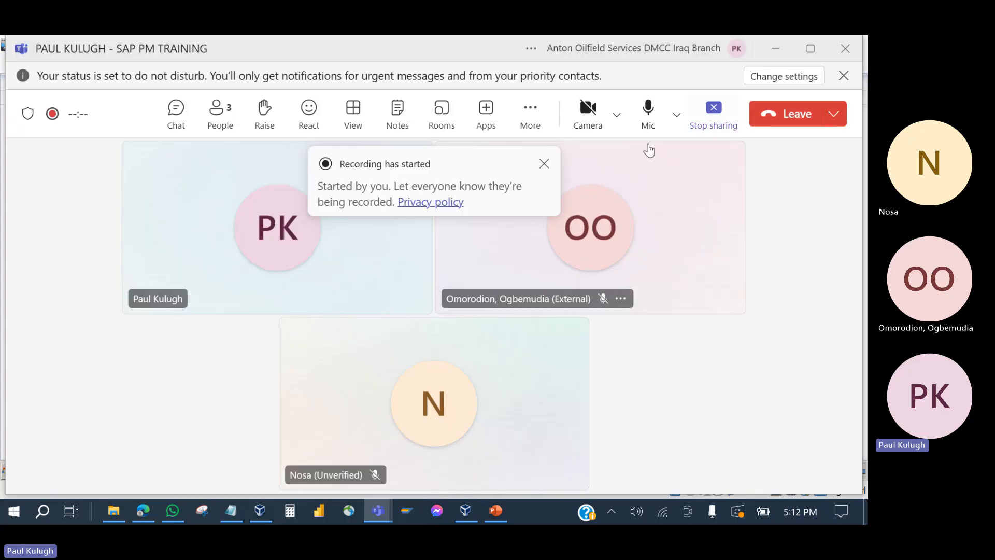
click(471, 509)
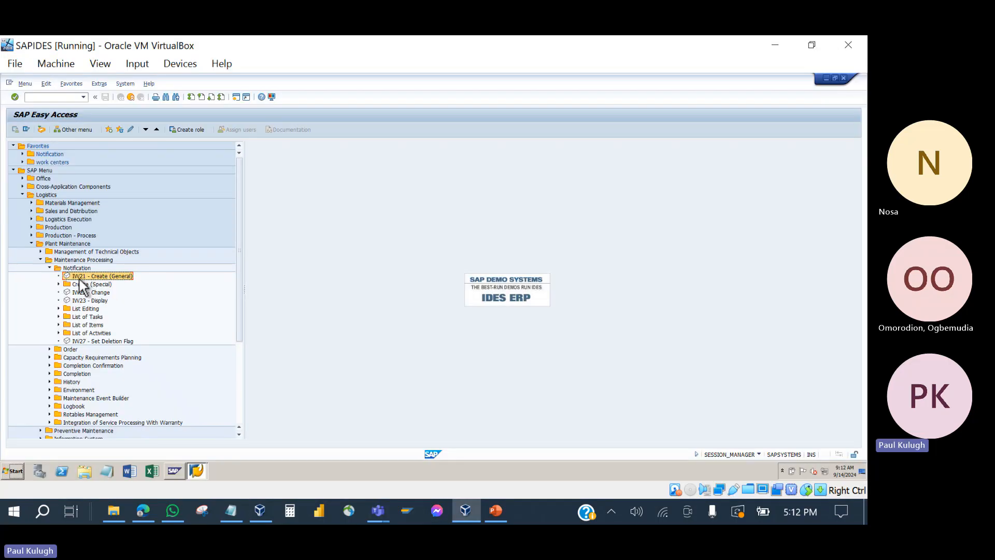
Step: Launch IW21 and browse the notification type value list, closing it without choosing a type
click(71, 98)
double_click(97, 275)
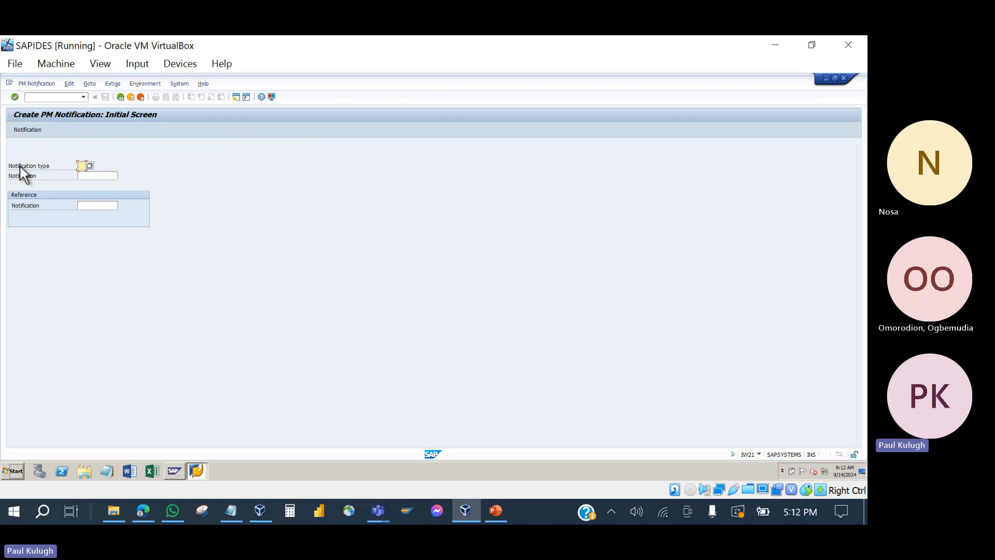
click(89, 165)
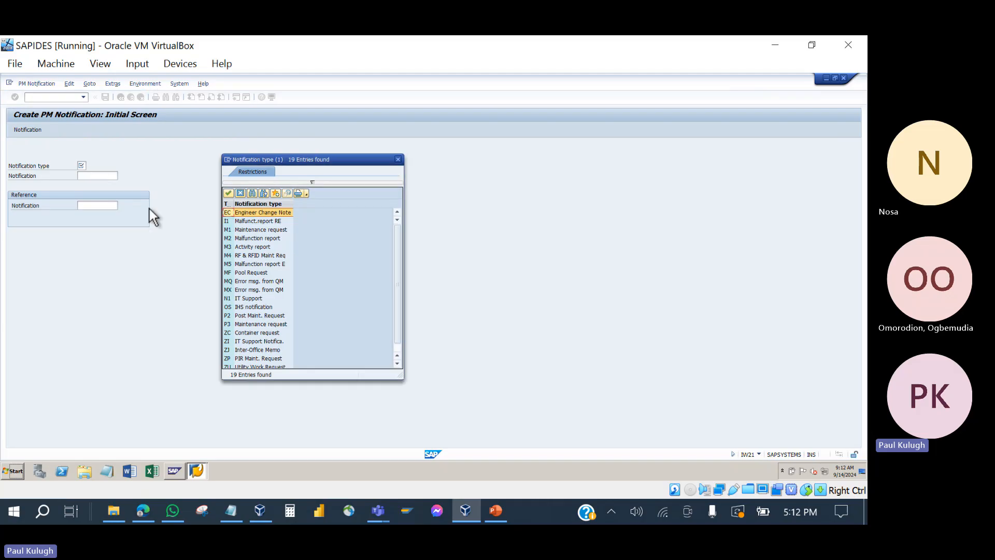
scroll(249, 327, down, 1)
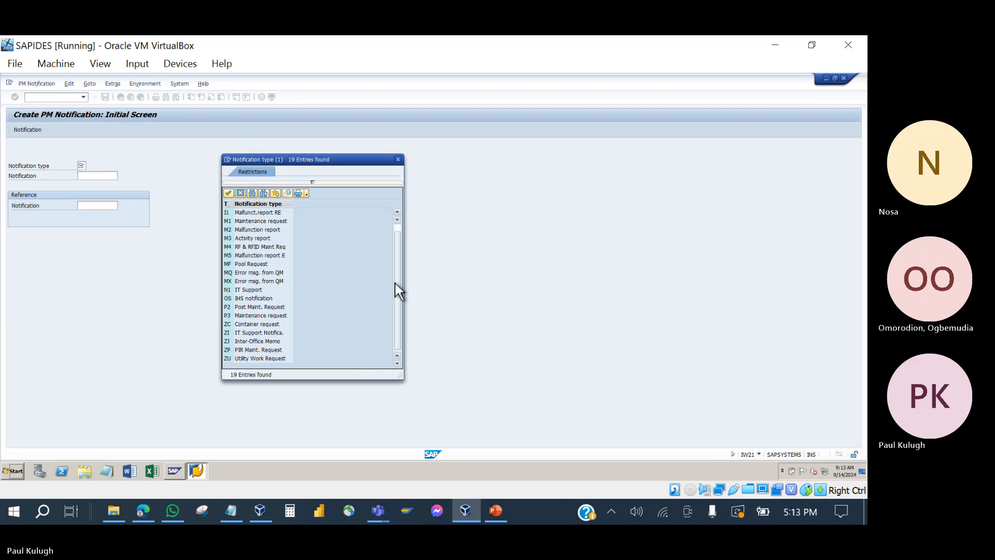
click(397, 213)
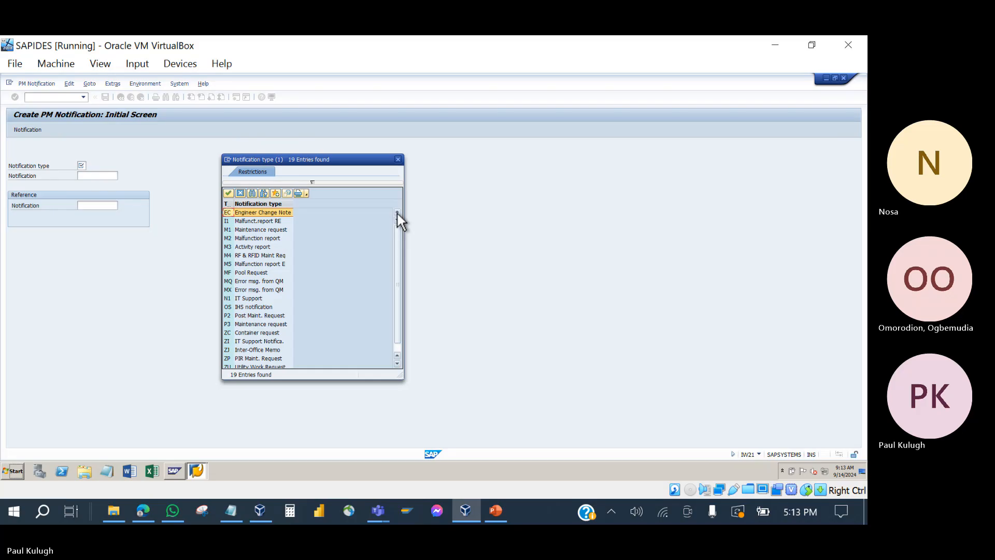
click(399, 365)
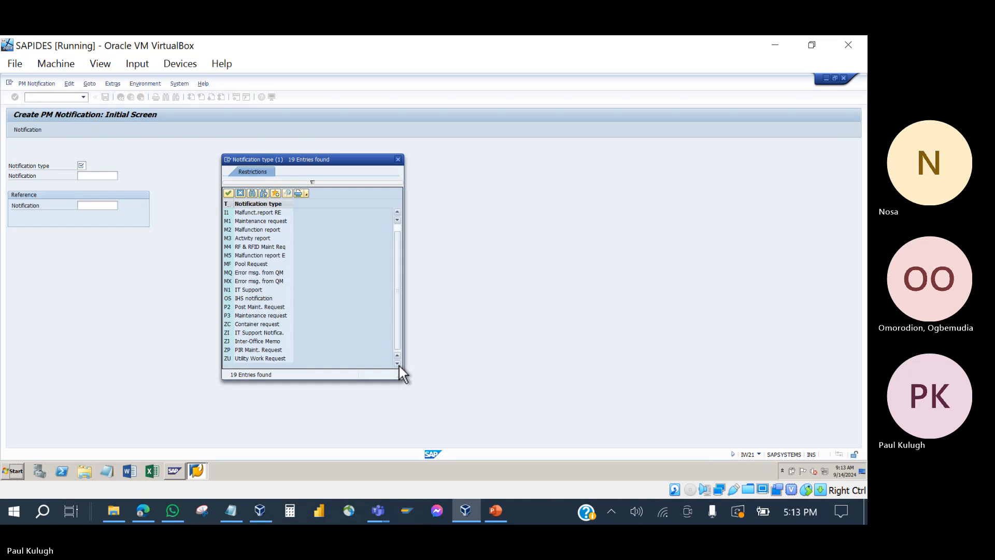
click(400, 212)
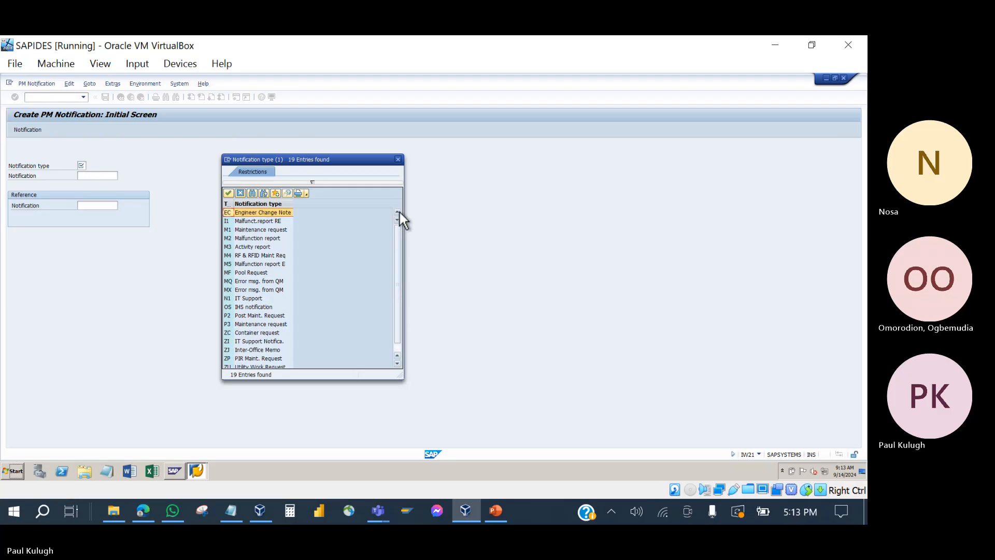
click(398, 160)
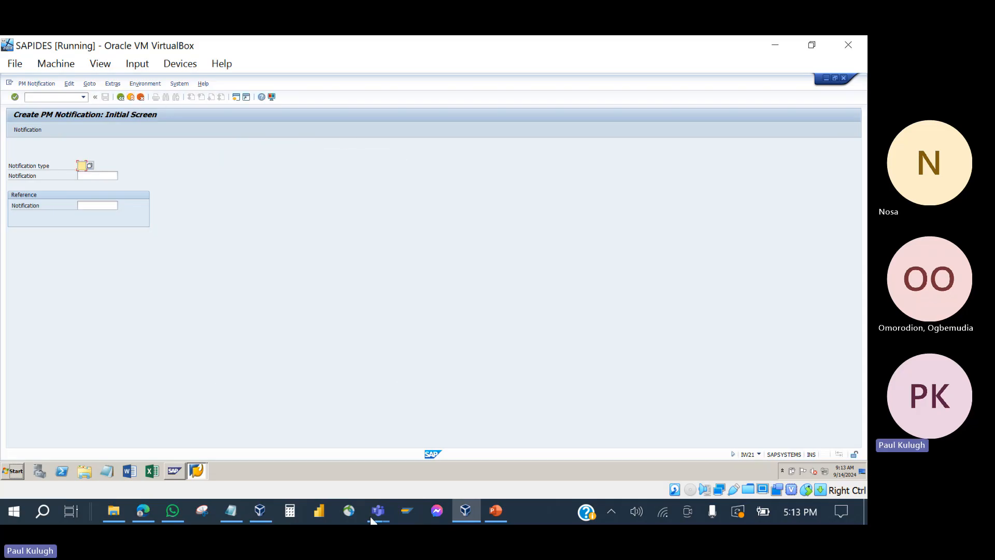
Step: Admit the lobby participant from the Teams People list, then return to SAP
mouse_move(377, 513)
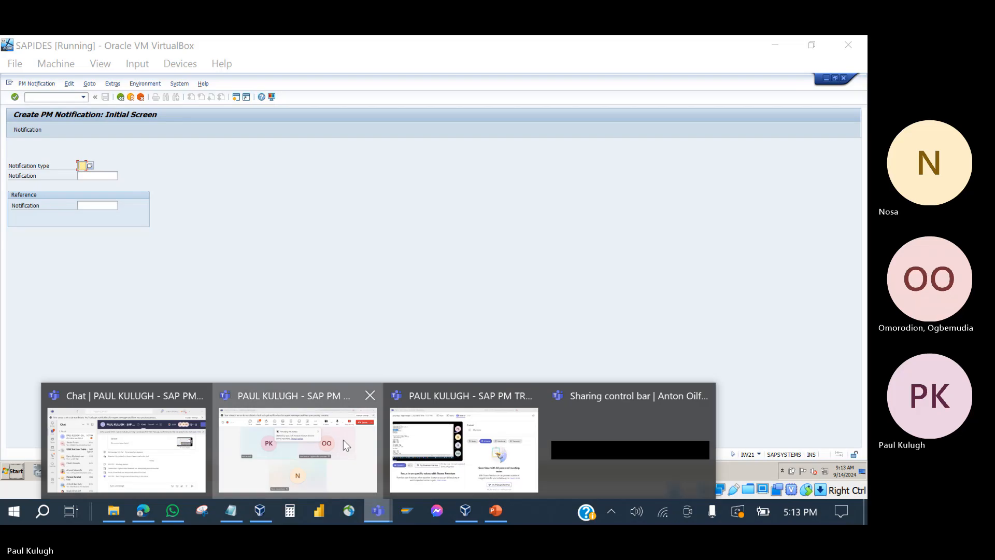
click(343, 439)
click(220, 112)
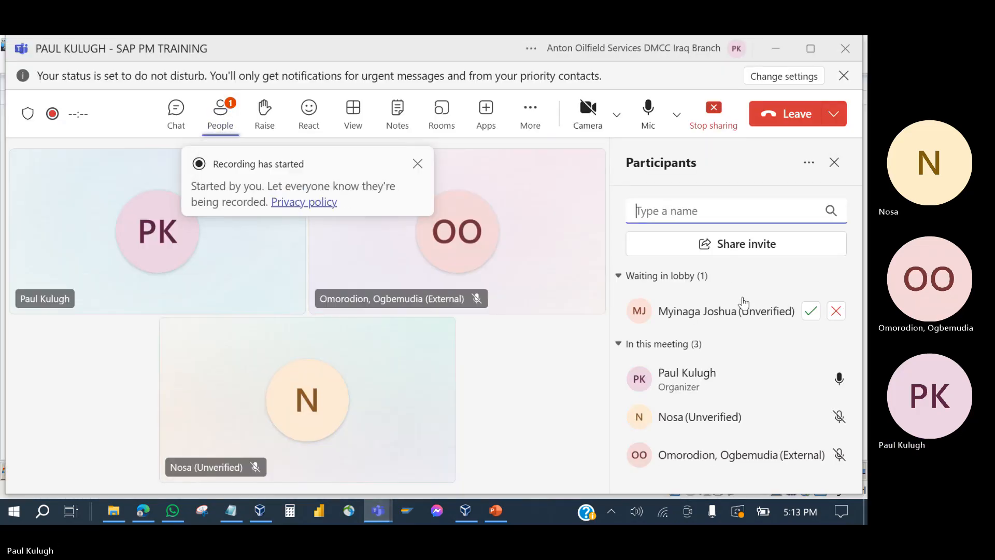
click(811, 313)
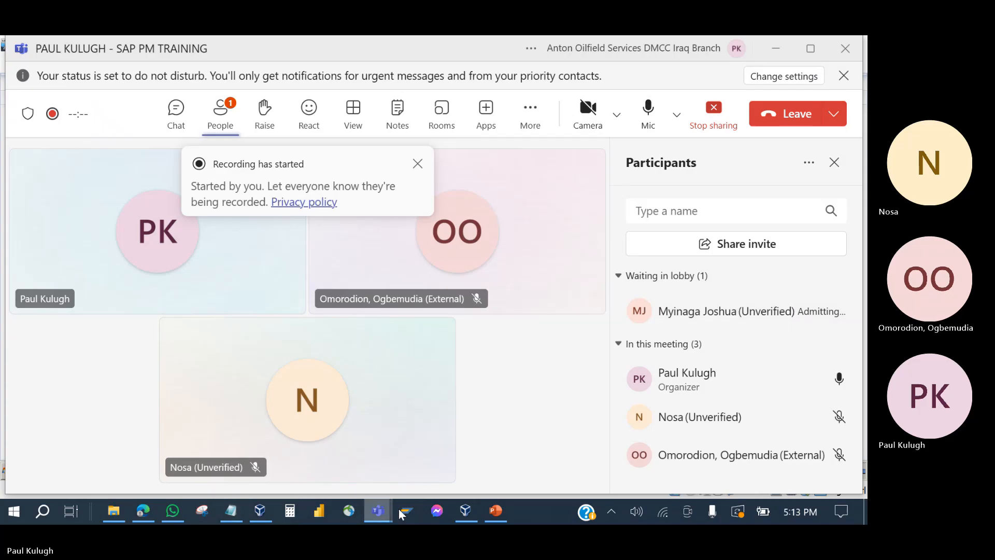
click(465, 512)
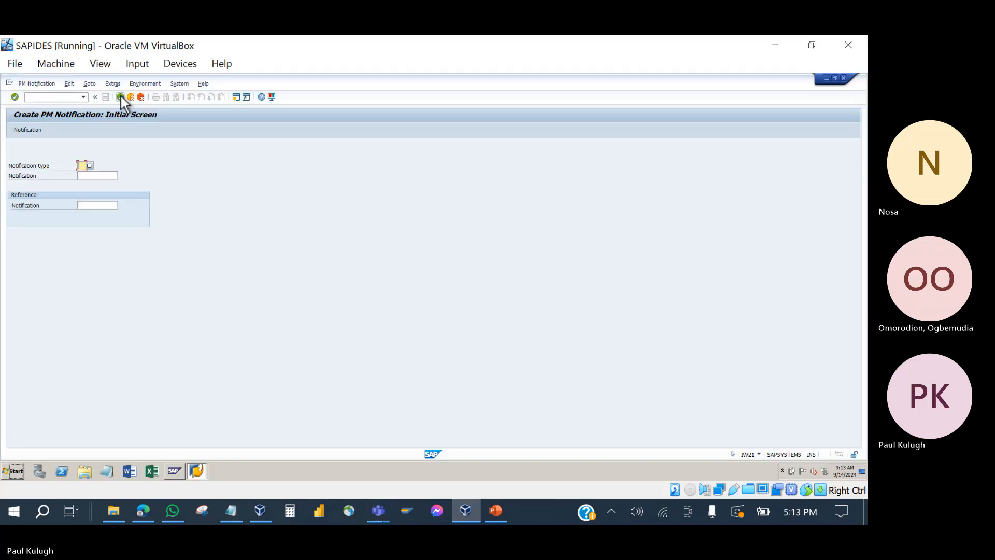
Step: Open IW31 Create Order from the Order folder and view order types without choosing one
click(120, 97)
click(130, 98)
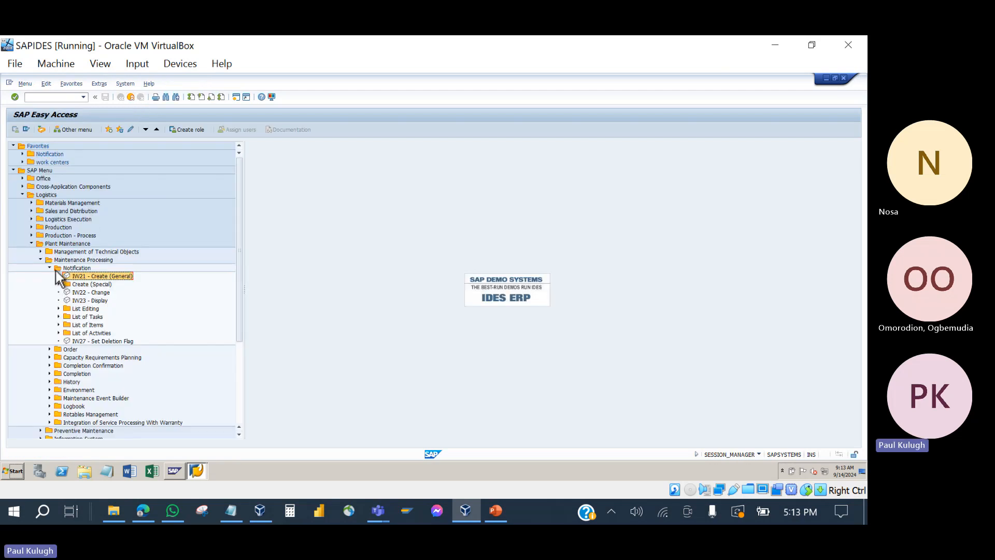
click(49, 268)
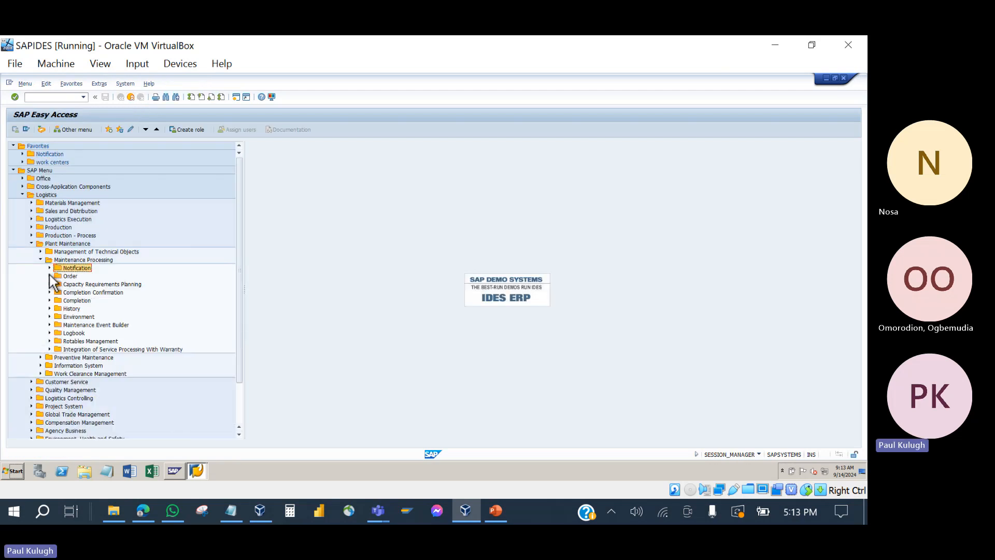
click(50, 277)
double_click(81, 285)
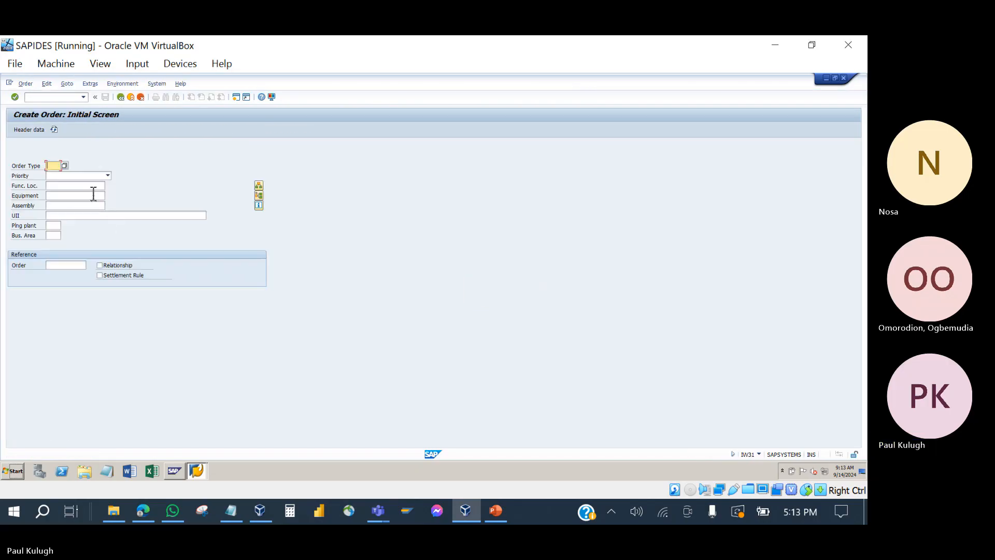
click(64, 166)
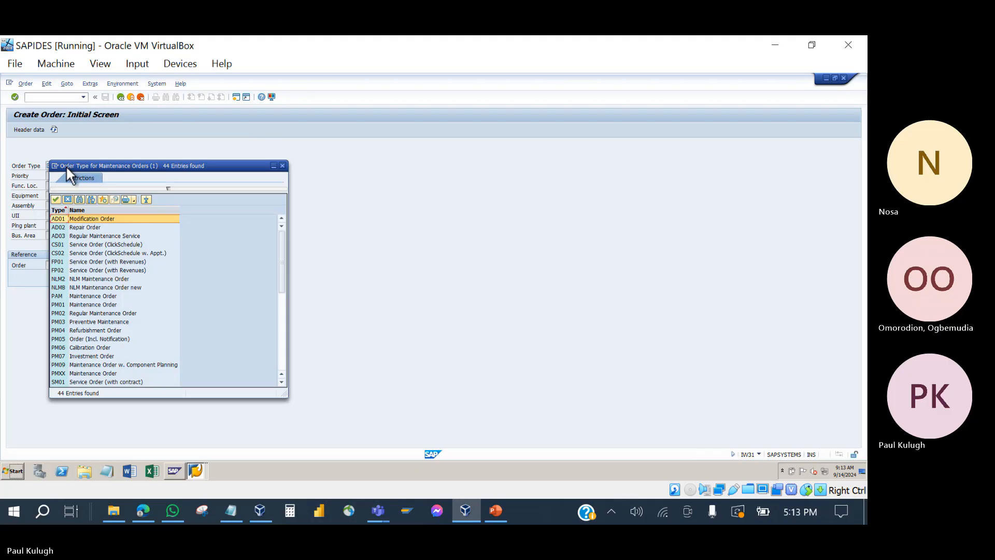
click(283, 165)
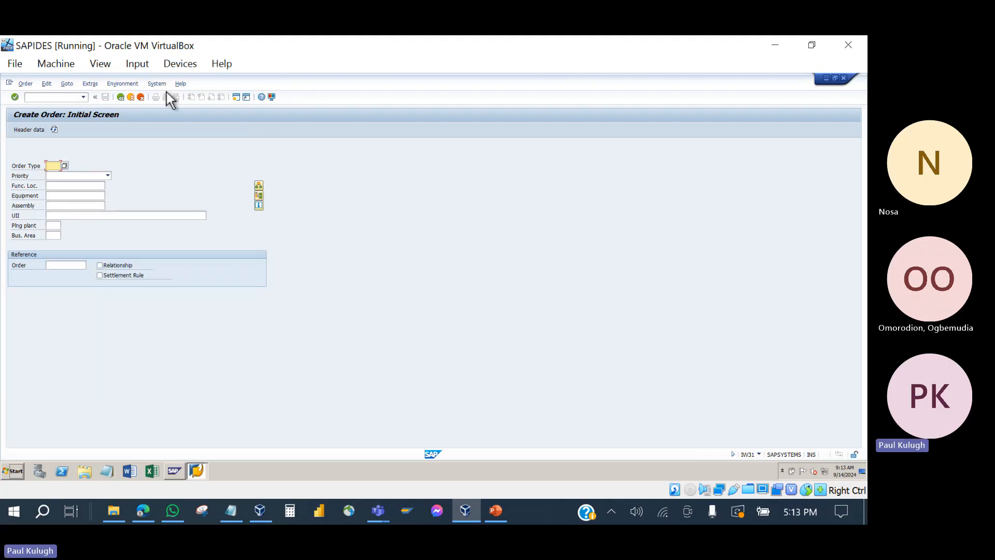
click(131, 97)
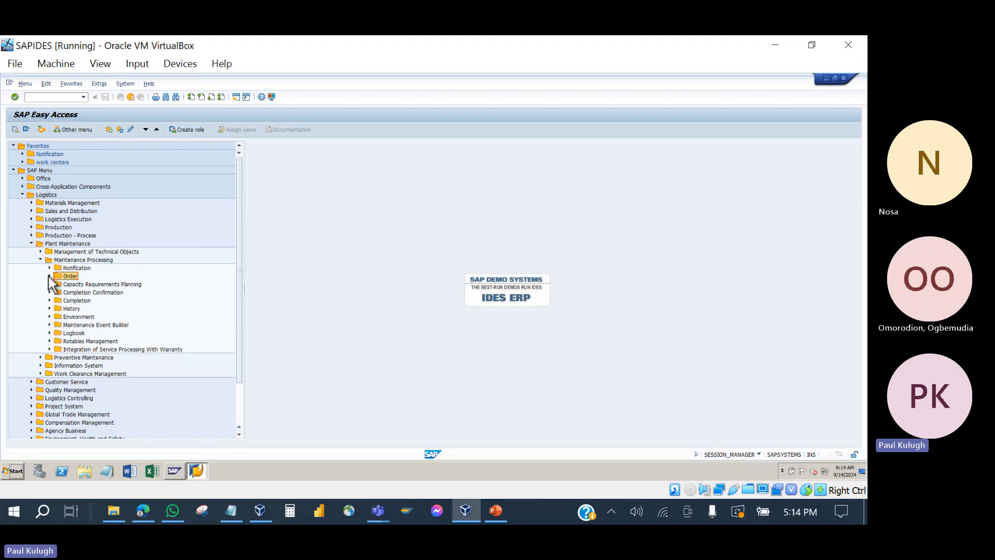
Step: Reopen IW31 and highlight PM05 Order (Incl. Notification) in the type list, then close it
click(49, 276)
click(98, 285)
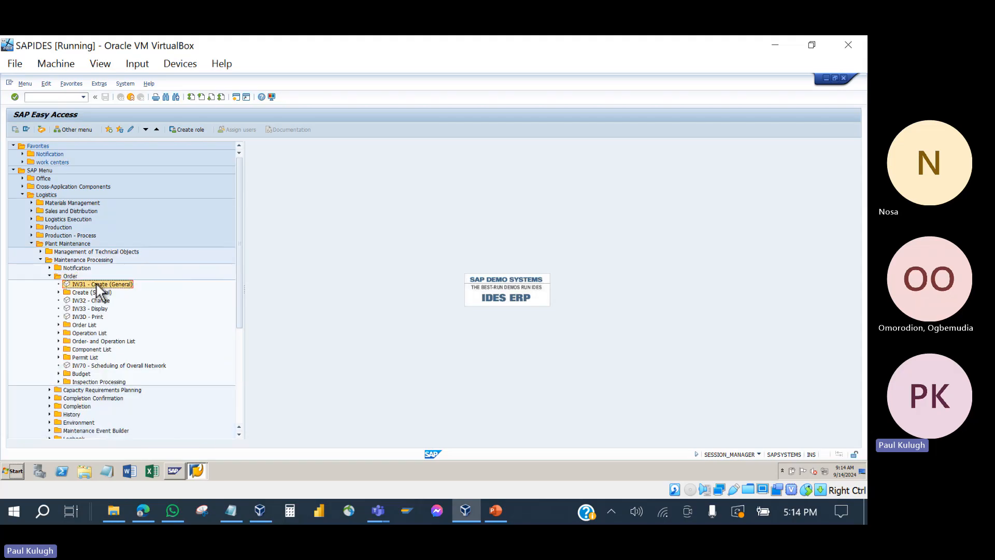
double_click(98, 286)
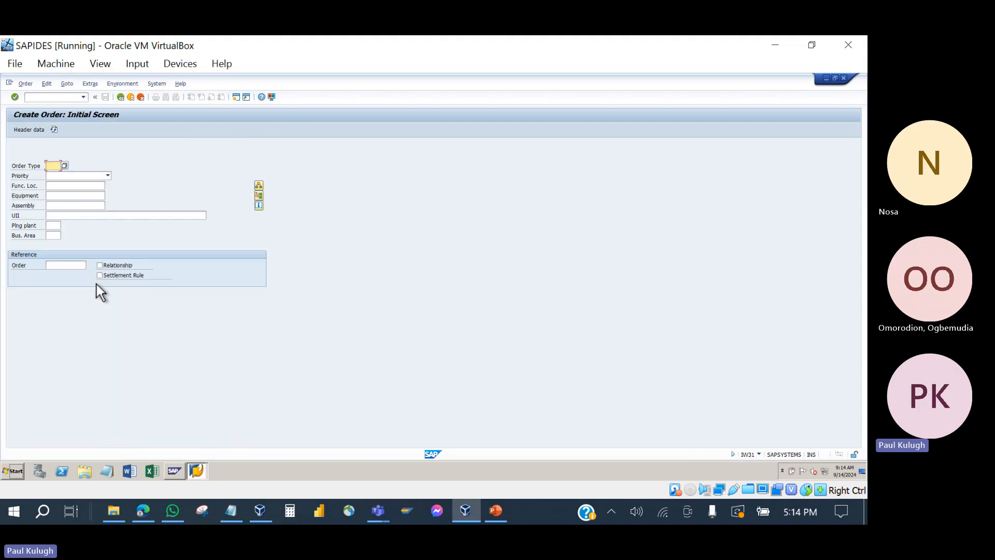
click(63, 165)
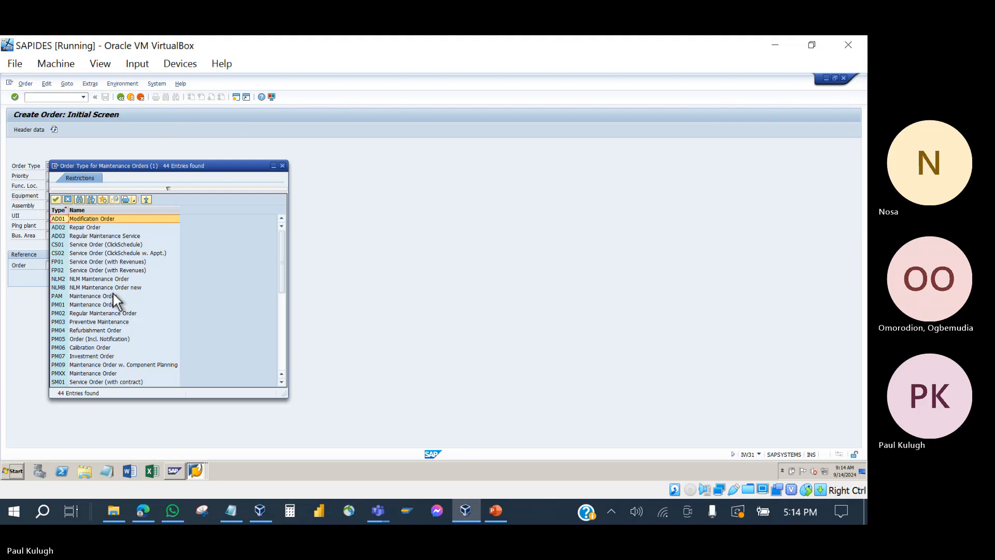
click(104, 340)
scroll(104, 340, down, 1)
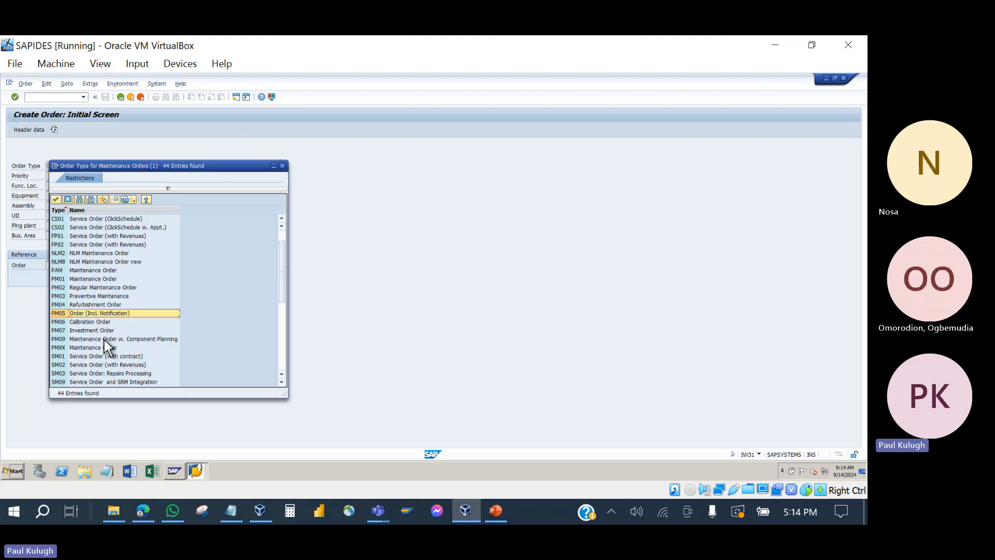
click(283, 168)
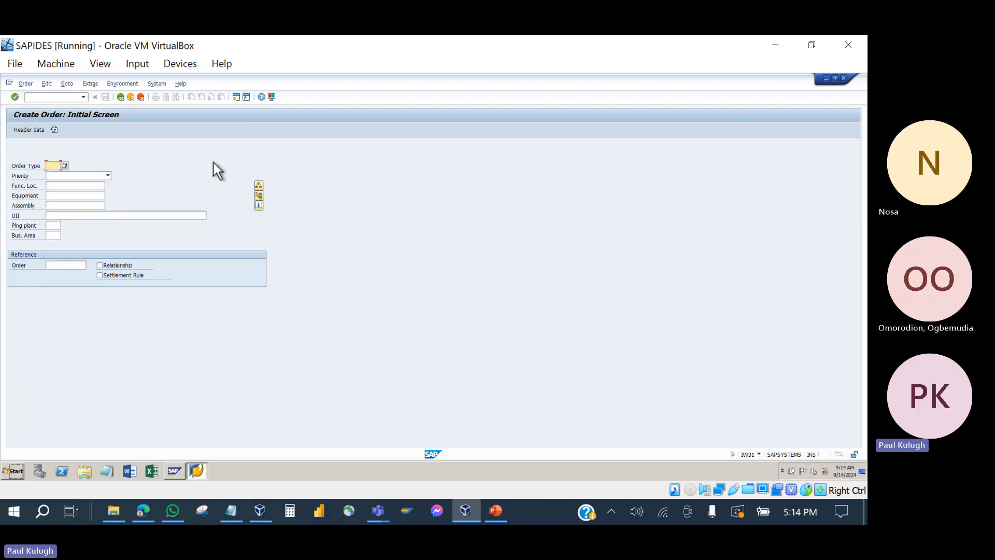
click(119, 98)
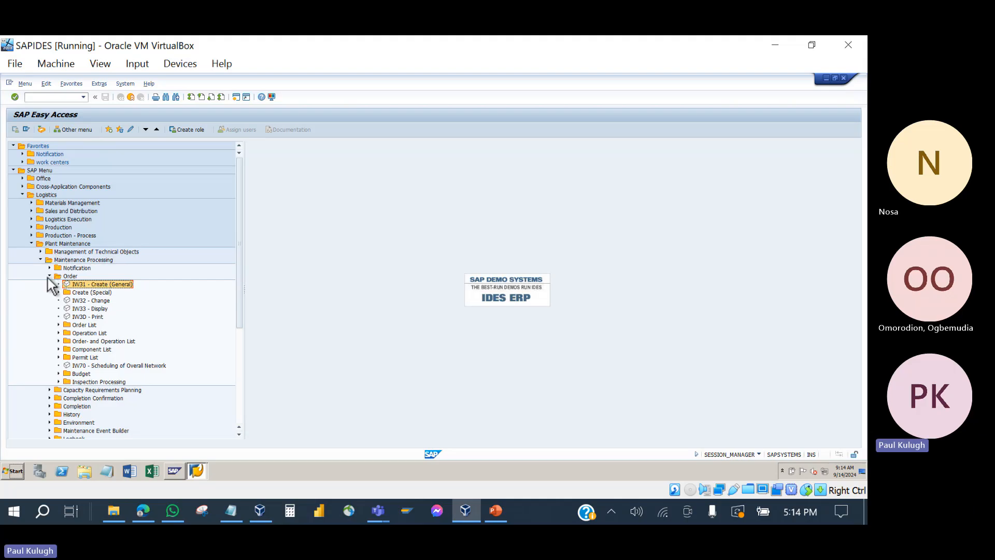
Step: Briefly open IW21 Create PM Notification from the menu, then return to the menu
click(49, 276)
click(49, 268)
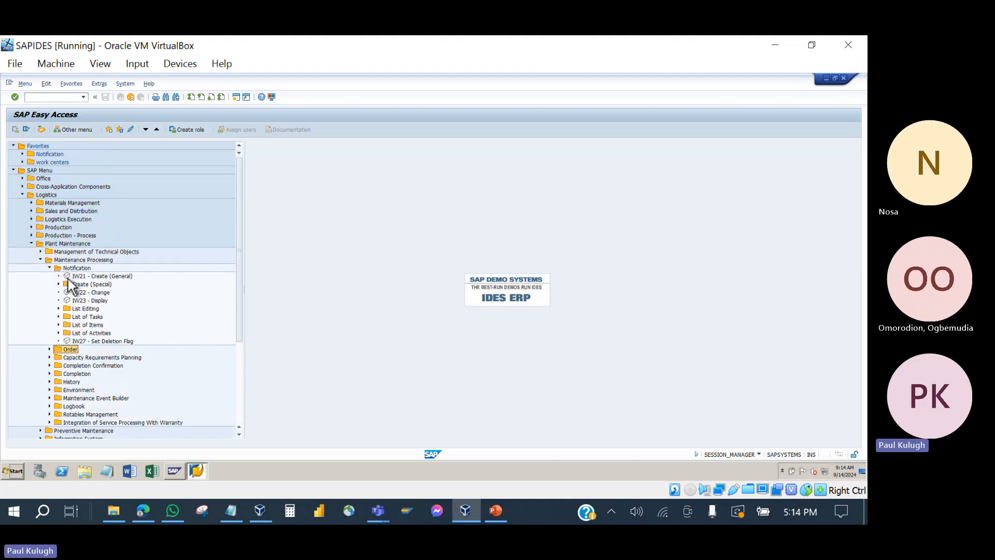
double_click(86, 277)
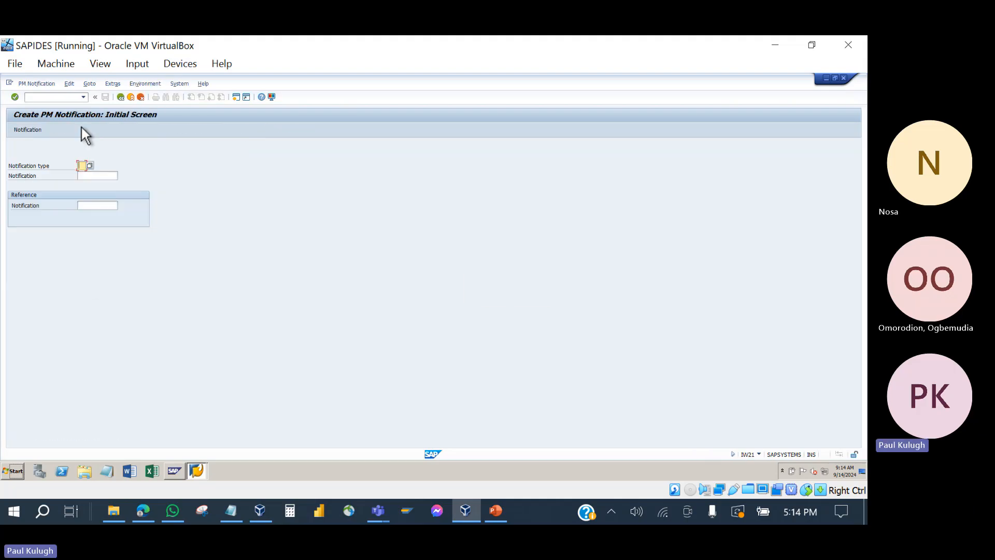
click(128, 98)
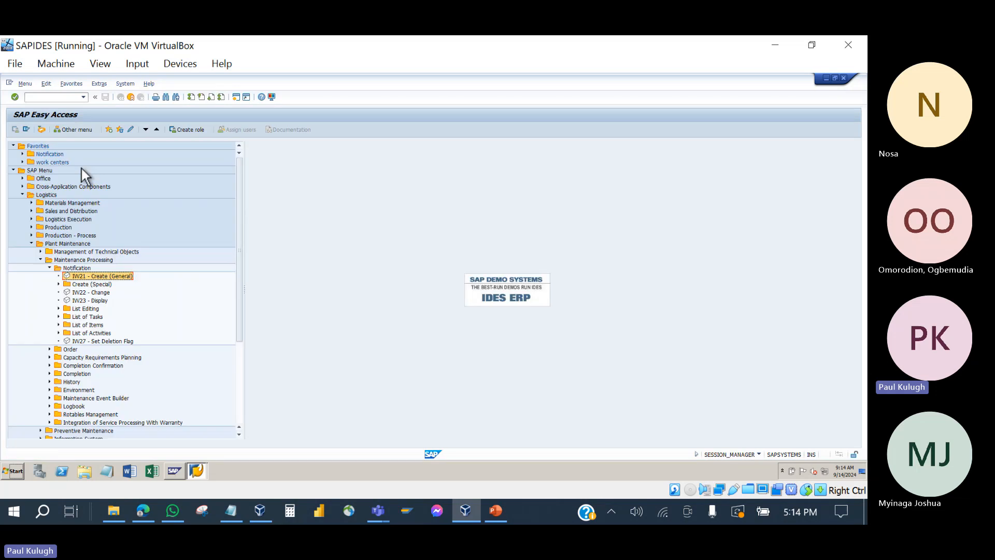
Step: Set IW31's order type to PM05 and bring up the 'Order With or Without Notification' slide
click(49, 267)
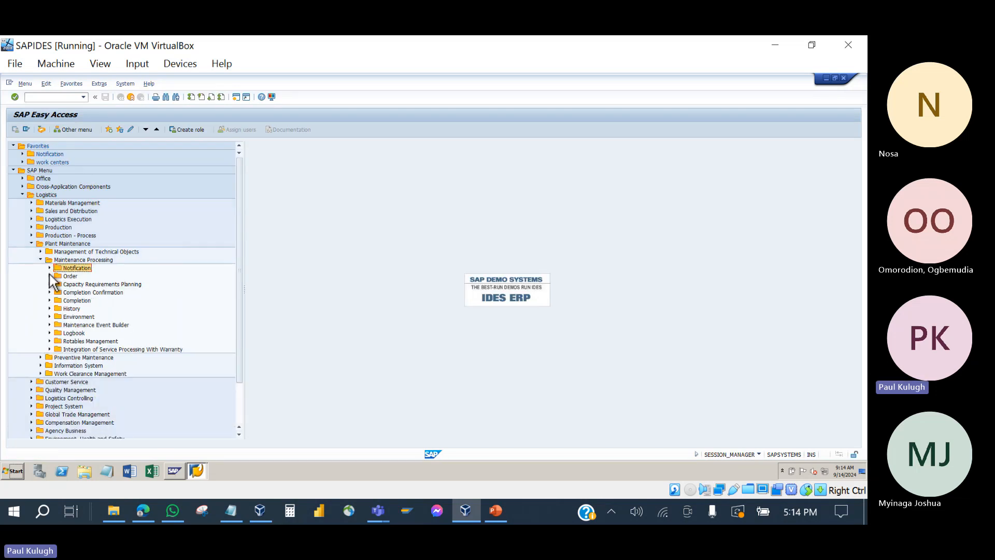
click(50, 276)
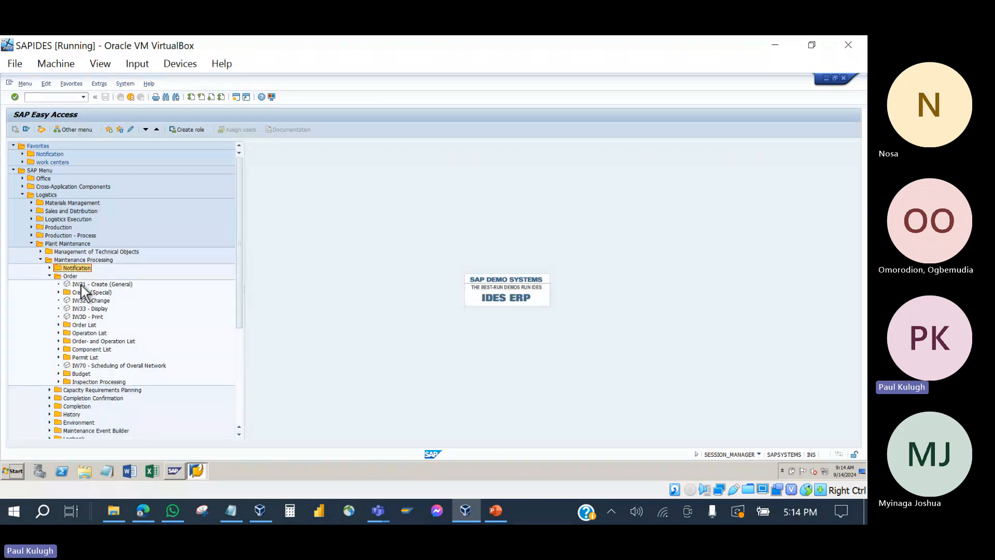
double_click(82, 285)
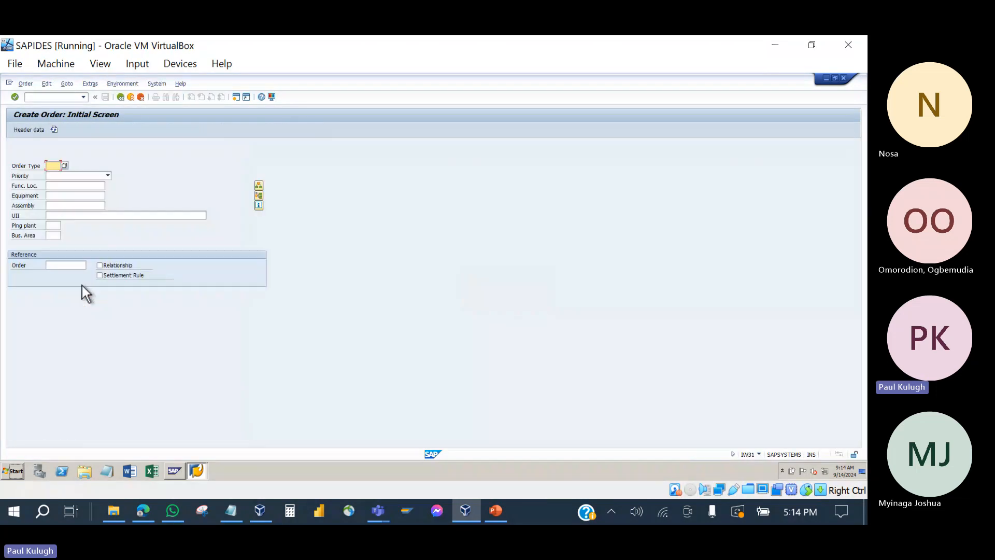
click(64, 165)
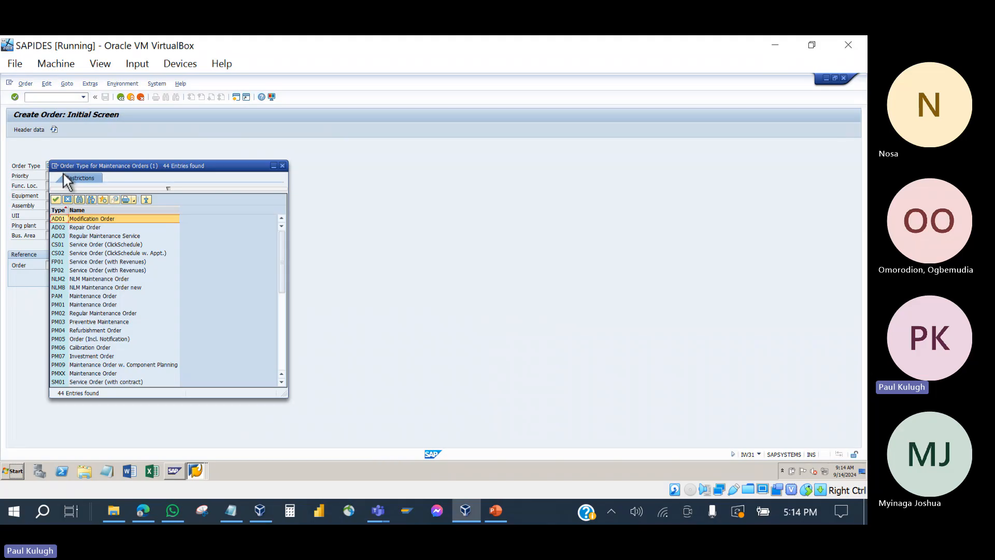
click(80, 340)
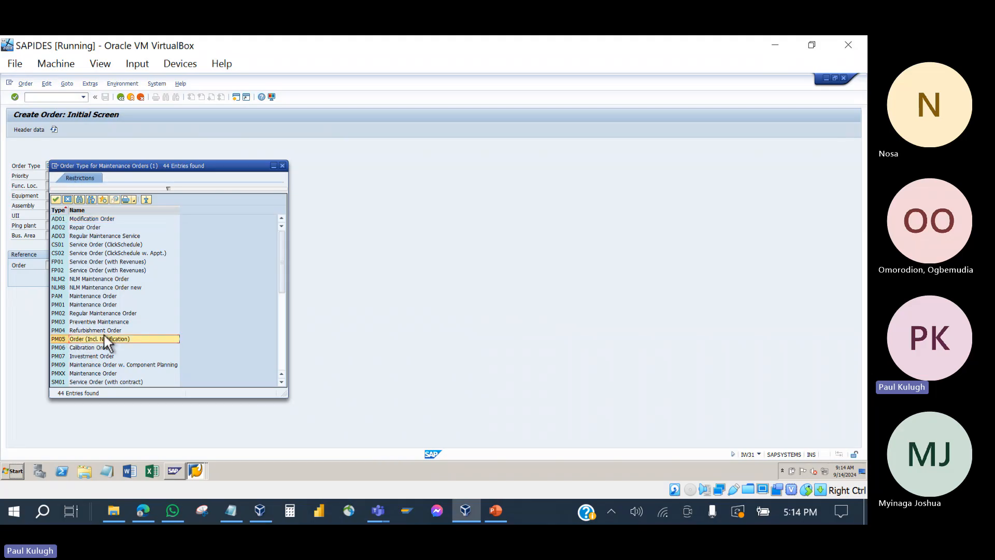
scroll(120, 332, down, 1)
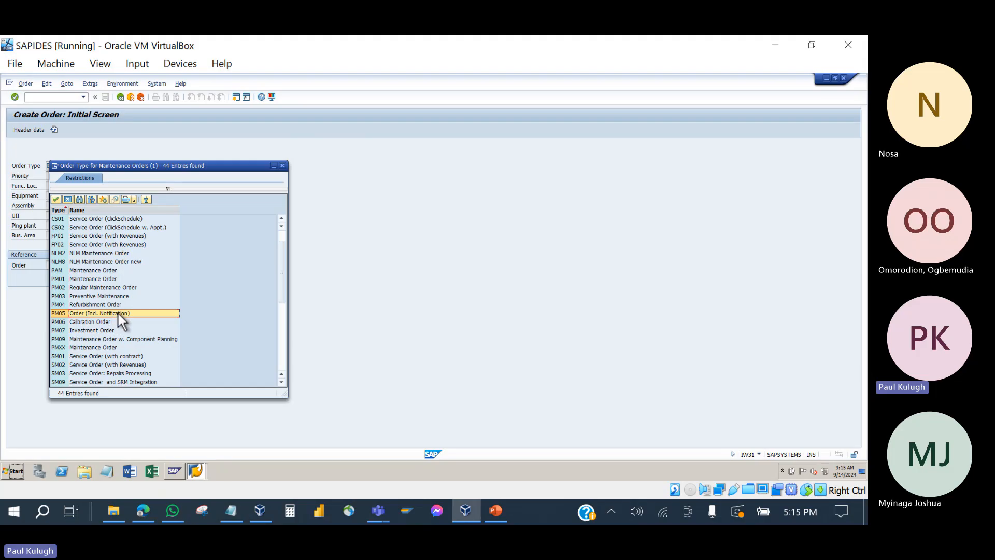
double_click(104, 313)
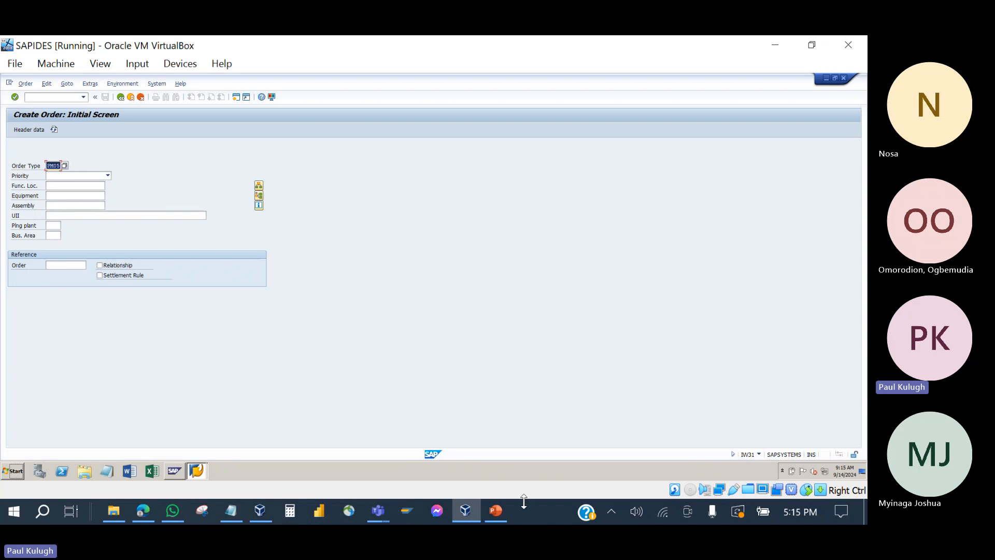
click(496, 516)
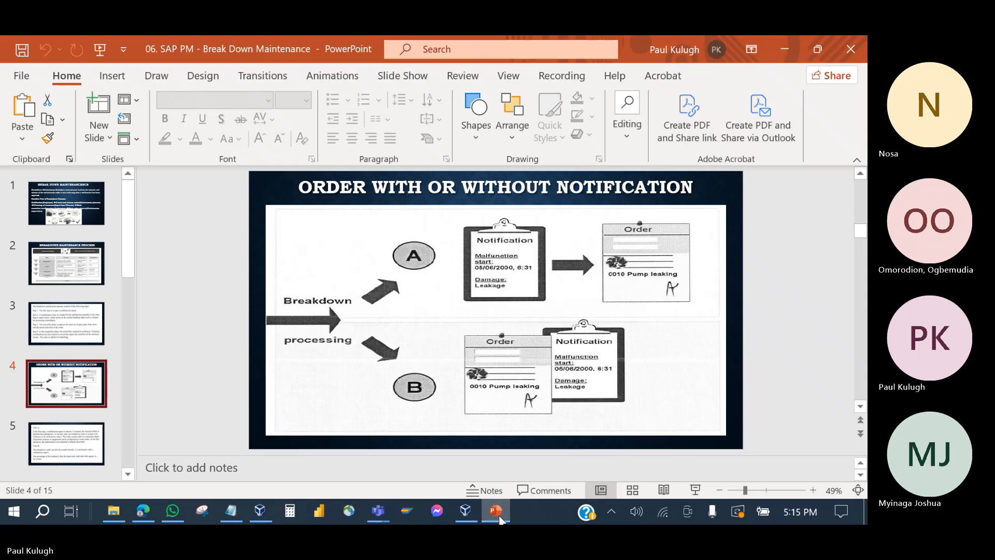
Step: Return to the PM05 Create Order screen and inspect the Priority list without choosing
click(500, 516)
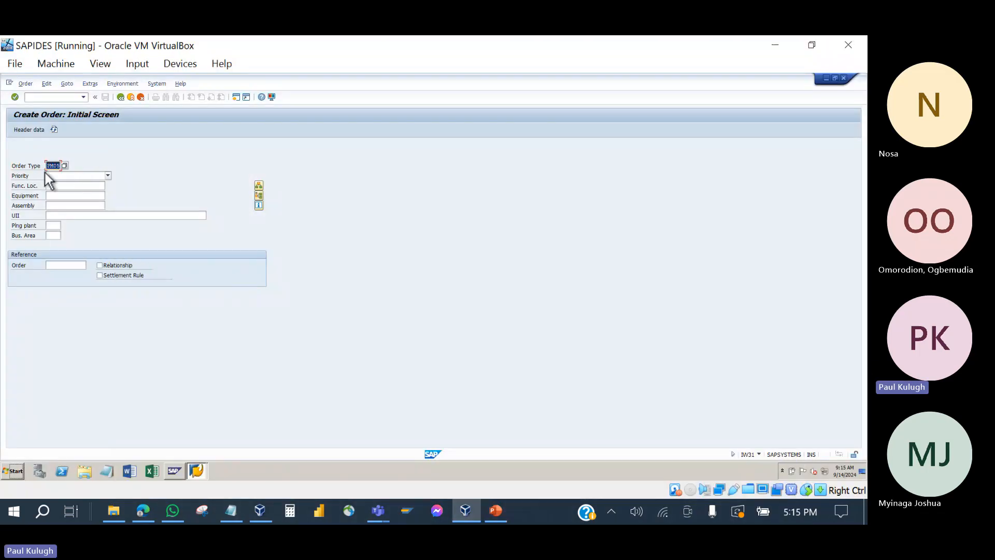
click(27, 177)
click(97, 175)
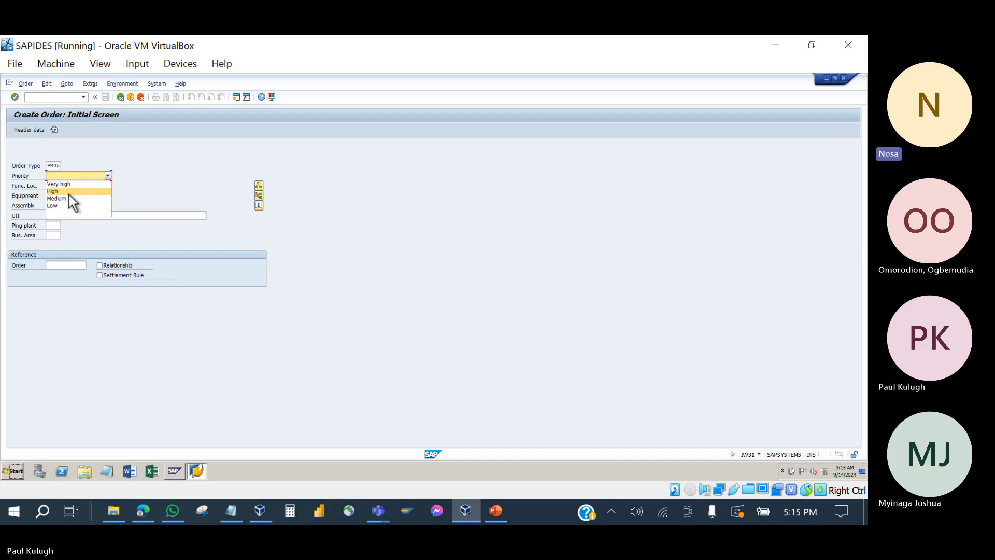
click(163, 179)
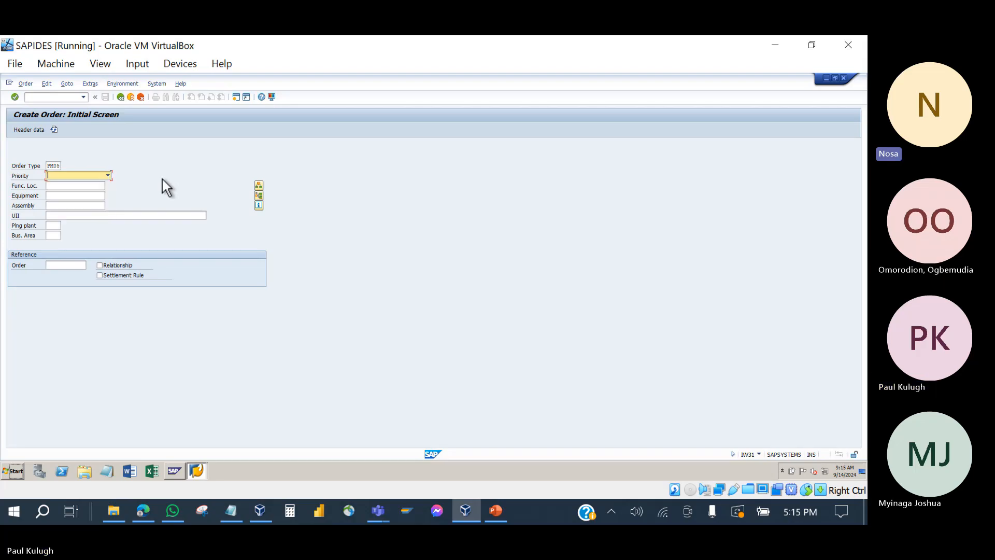
click(383, 520)
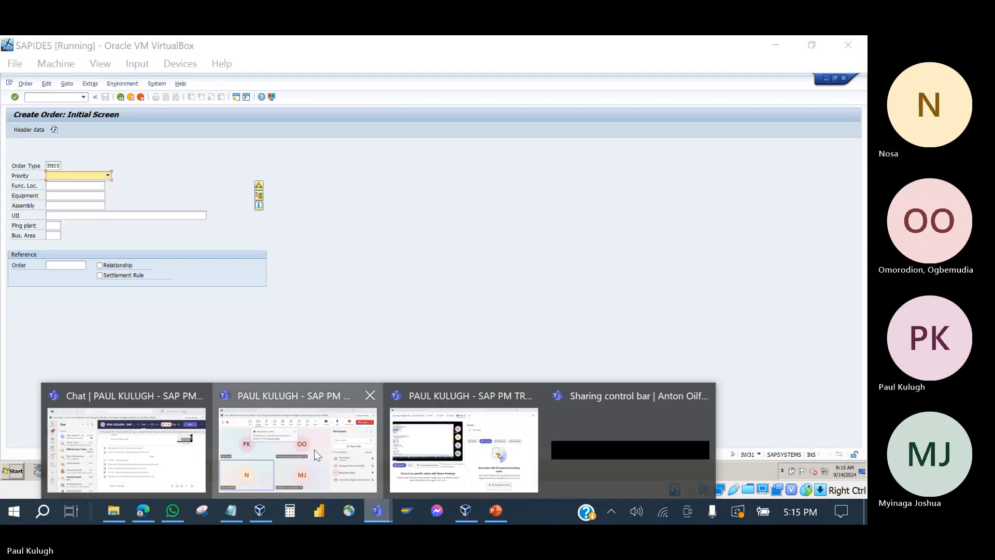
click(314, 450)
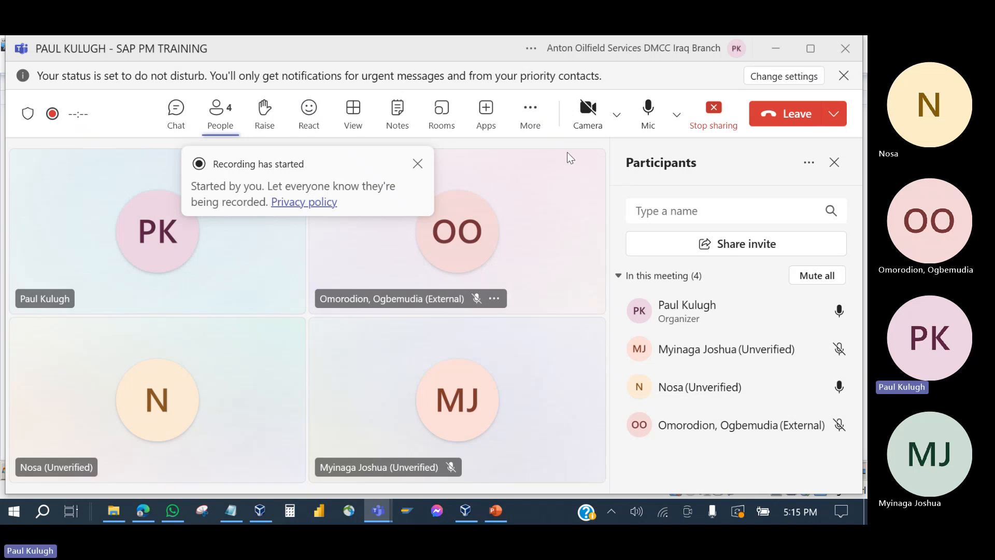
click(718, 110)
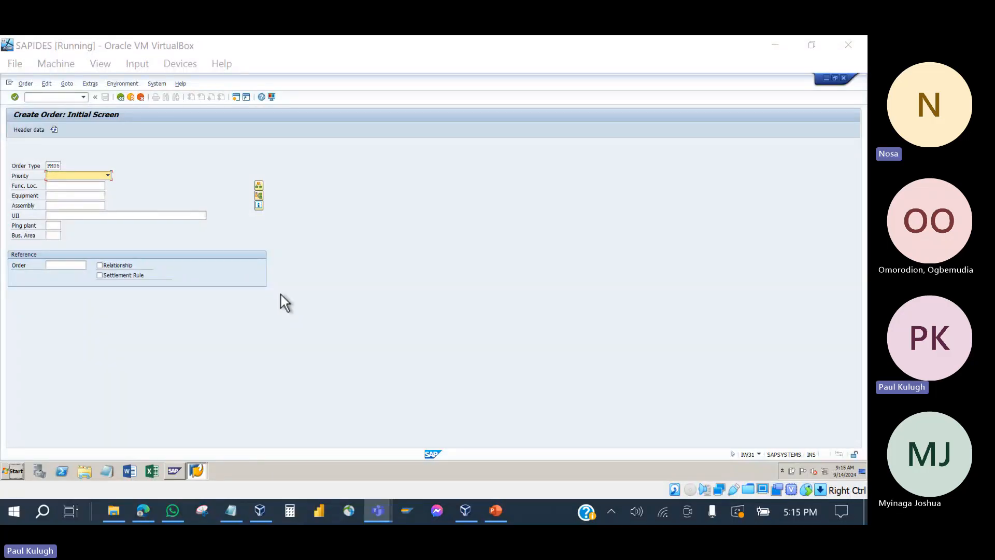
Step: Reopen IW31 Create (General) and enter order type PM05 from the value list
click(120, 100)
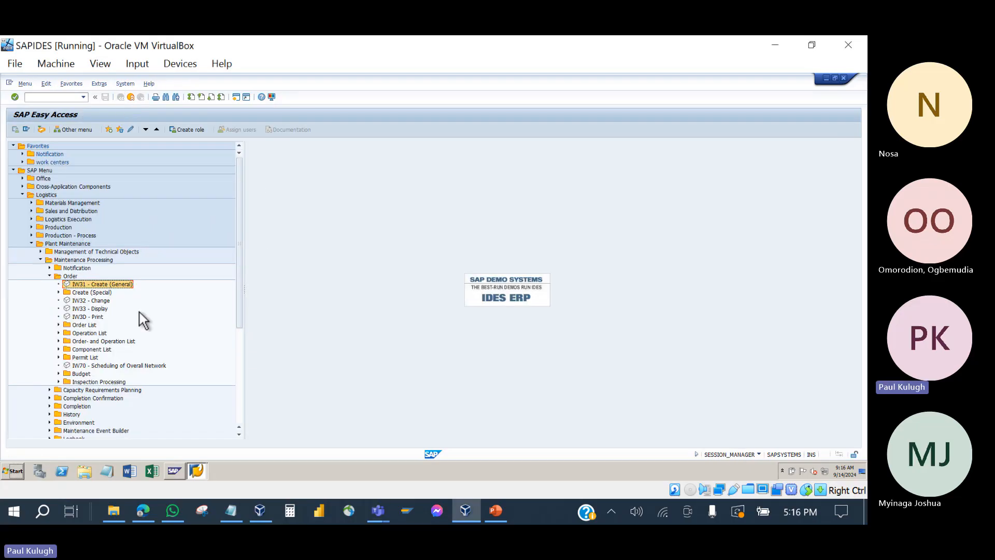
click(496, 514)
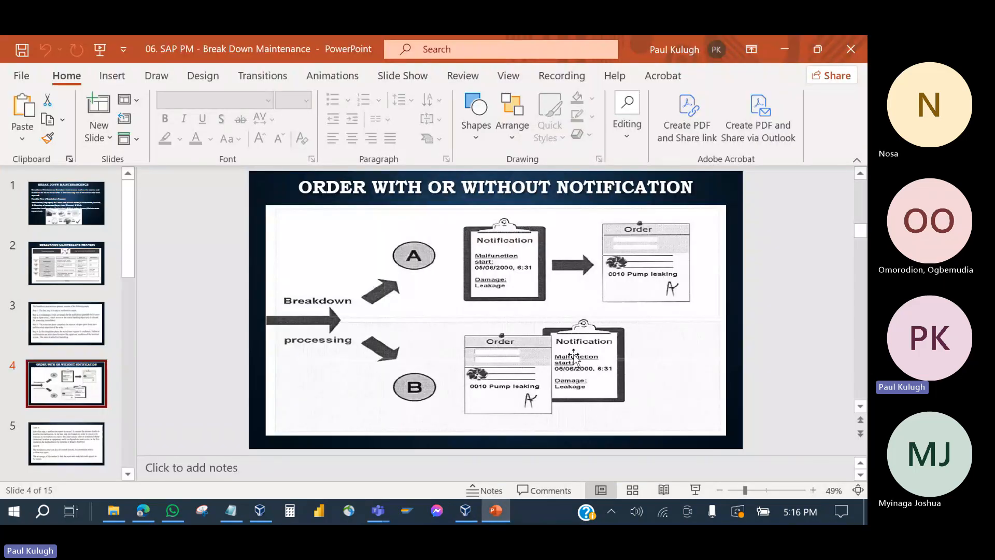
click(496, 512)
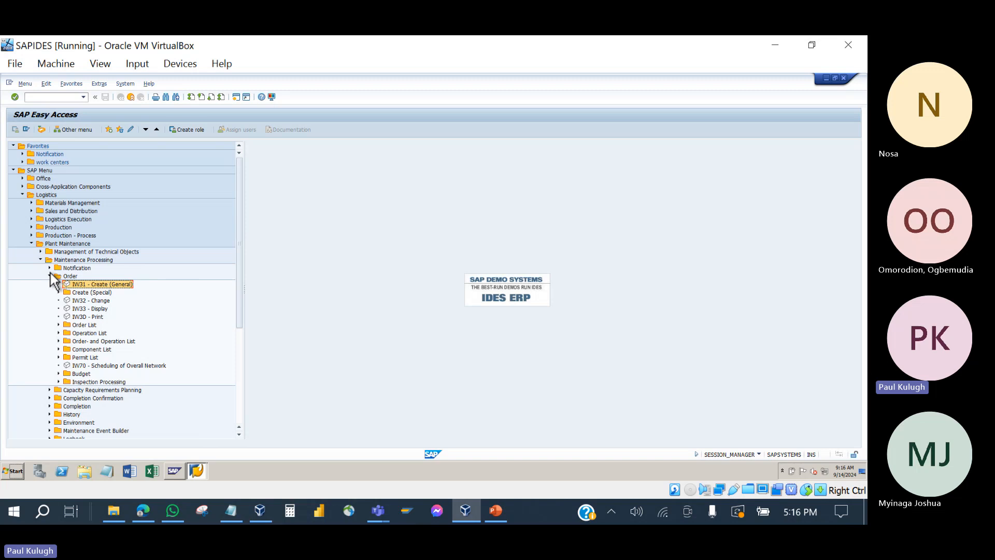
double_click(81, 284)
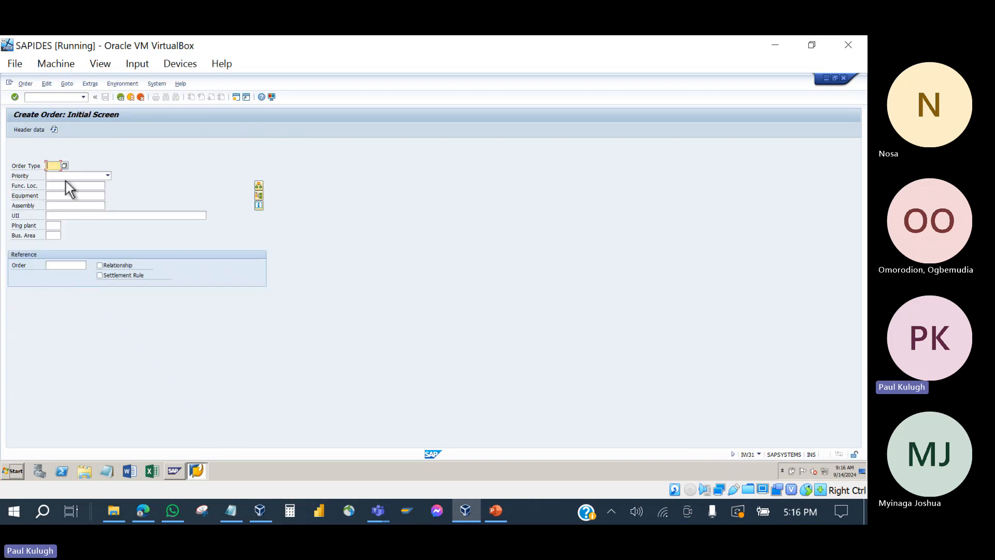
click(65, 165)
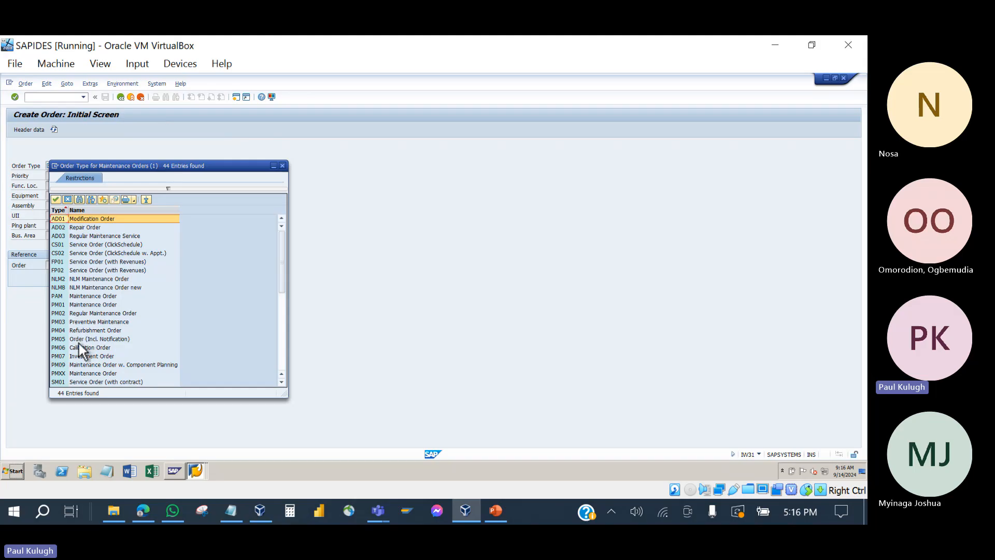
click(58, 338)
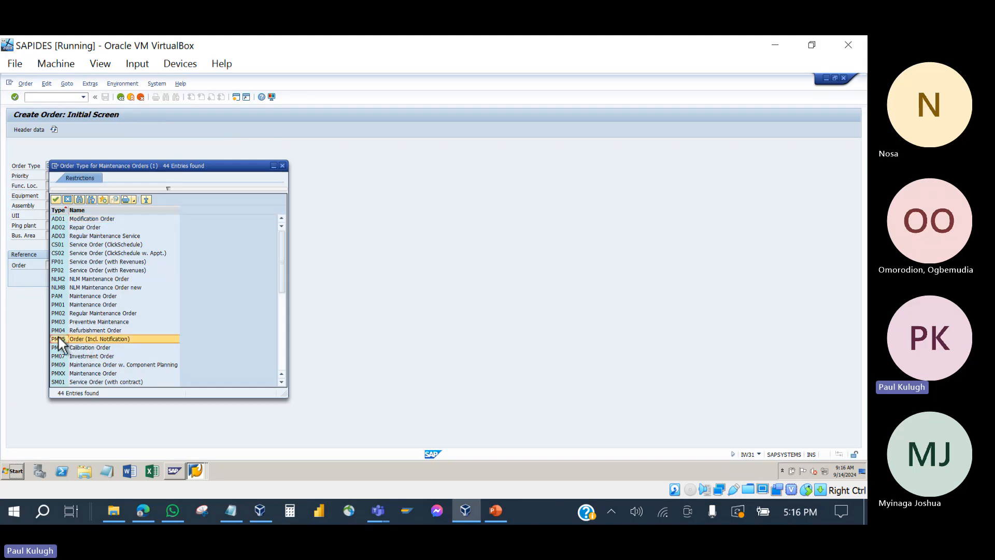
double_click(118, 339)
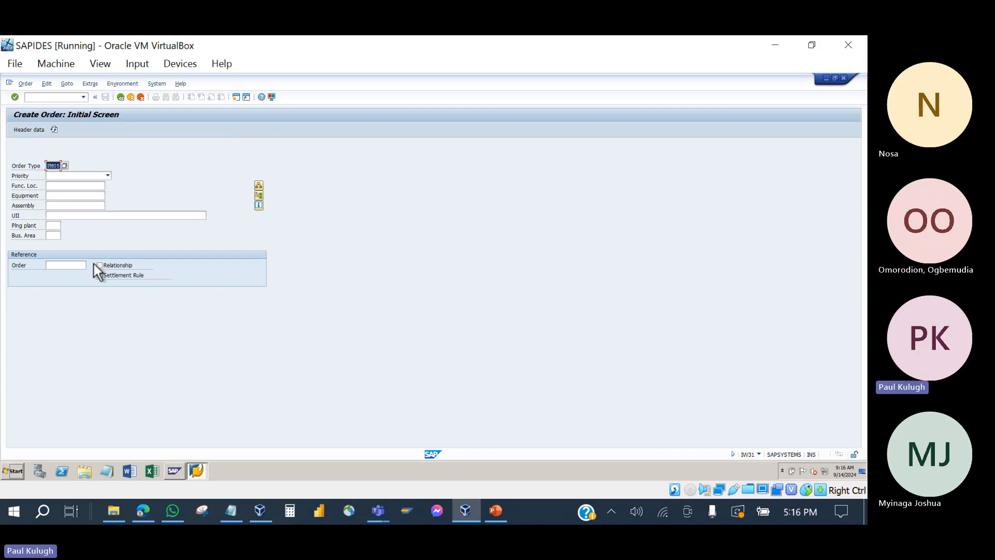
Step: Set the order priority to Very high, then move through functional location to equipment
click(73, 177)
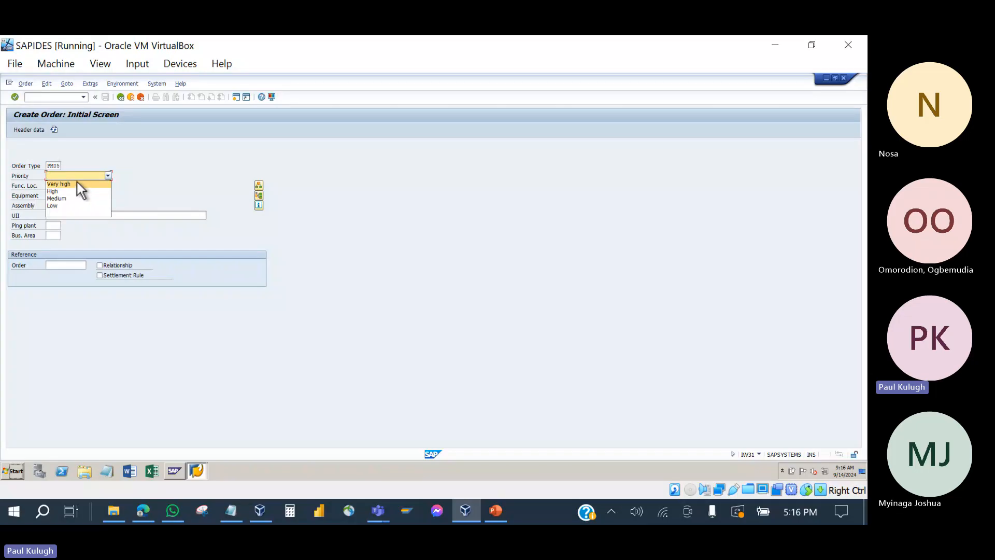
click(77, 184)
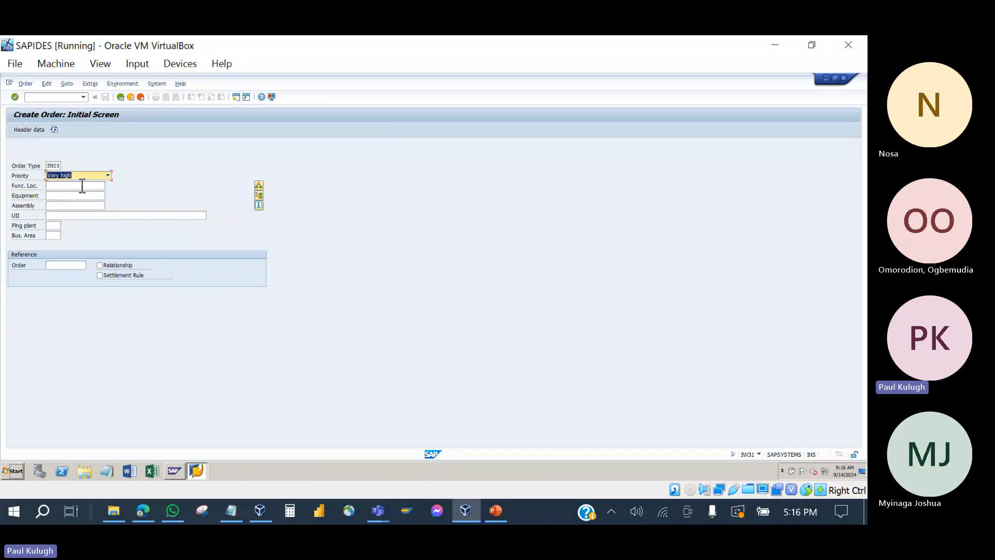
click(68, 185)
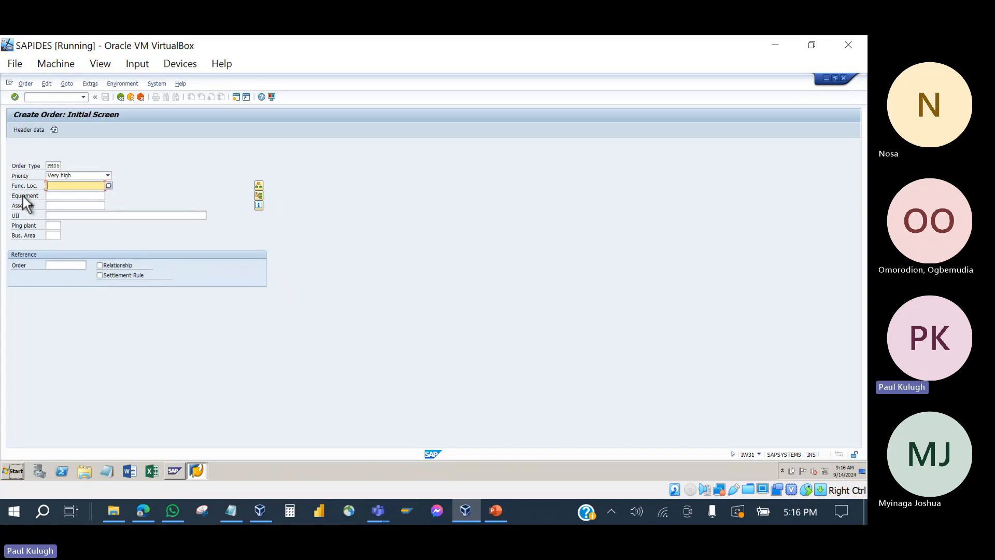
click(59, 196)
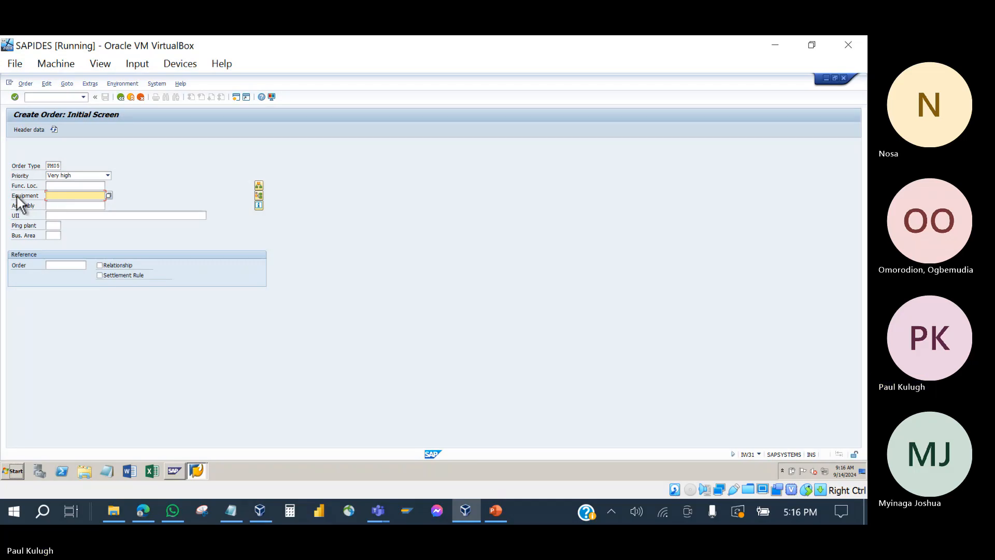
Step: Open the equipment search, check description and material criteria, then back out to the search-method list
click(109, 194)
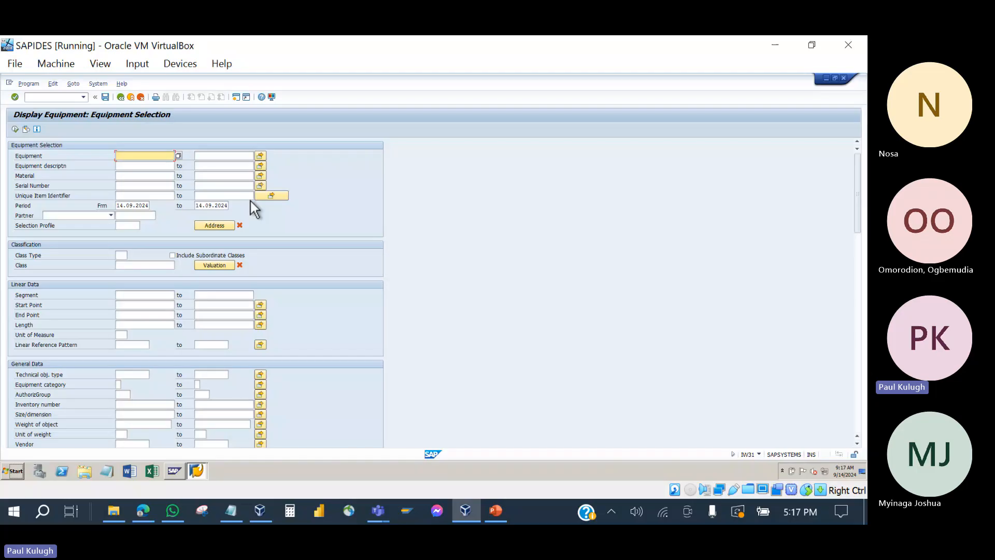
click(126, 166)
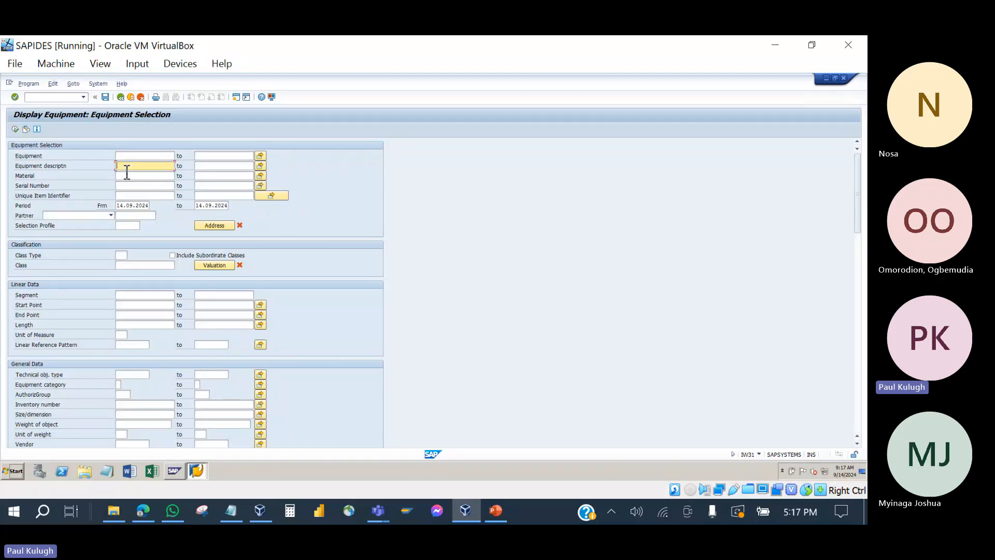
click(127, 178)
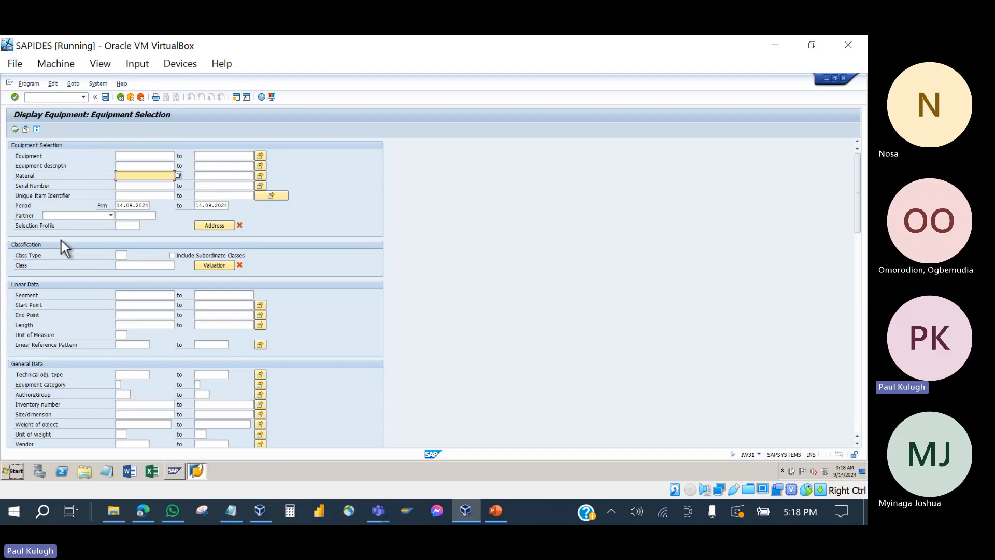
click(123, 99)
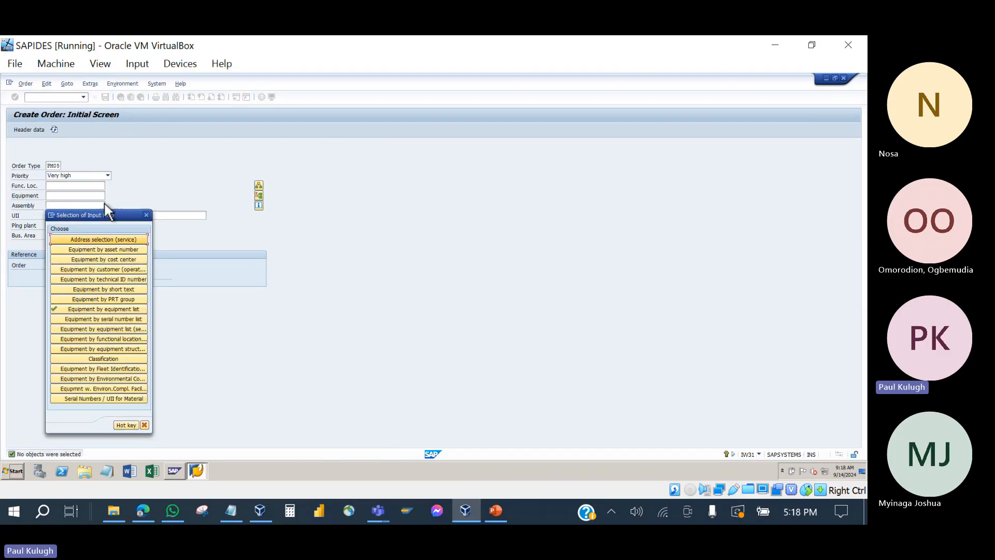
Step: Reposition the equipment search help and view the short-text search and the list of search methods
drag(109, 215, 224, 128)
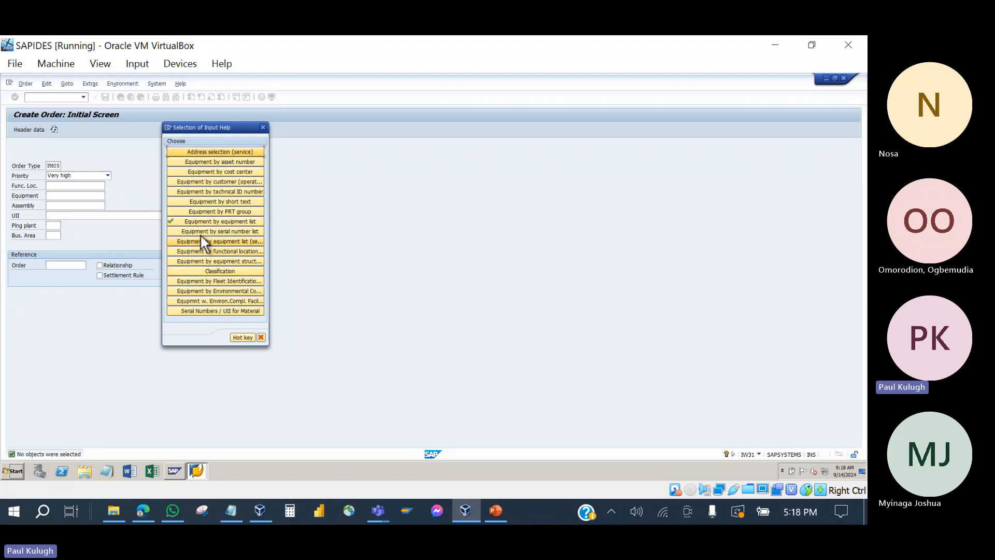
click(239, 200)
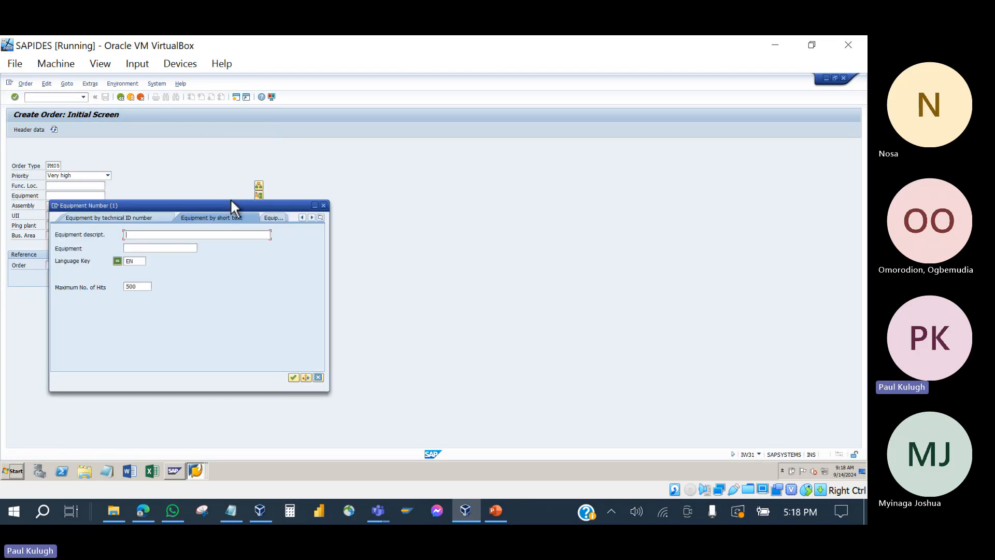
drag(225, 205, 390, 112)
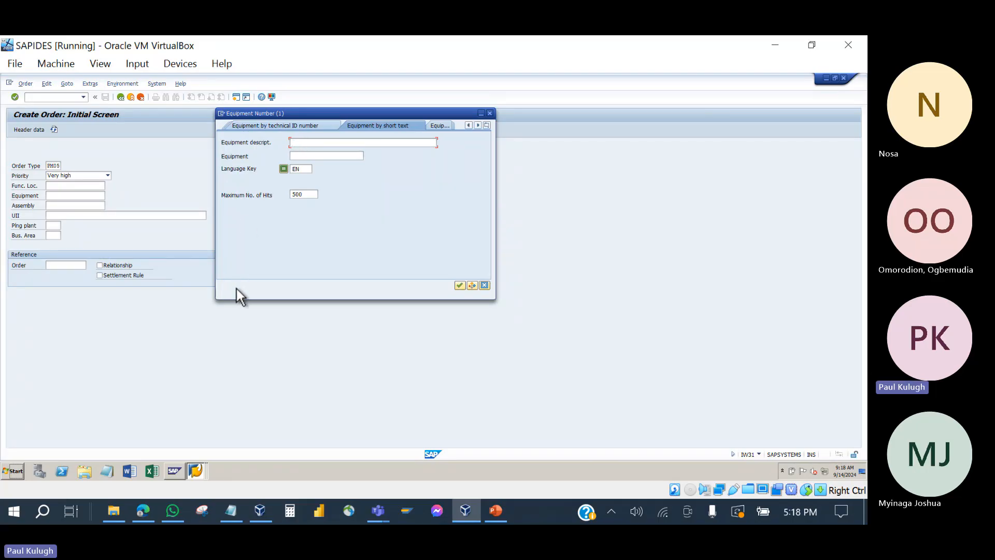
click(487, 125)
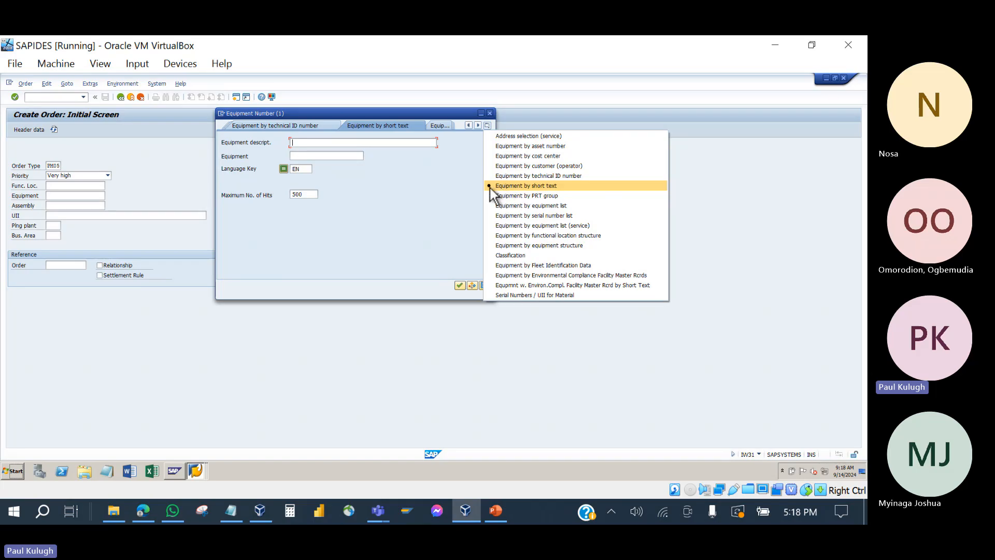
click(462, 140)
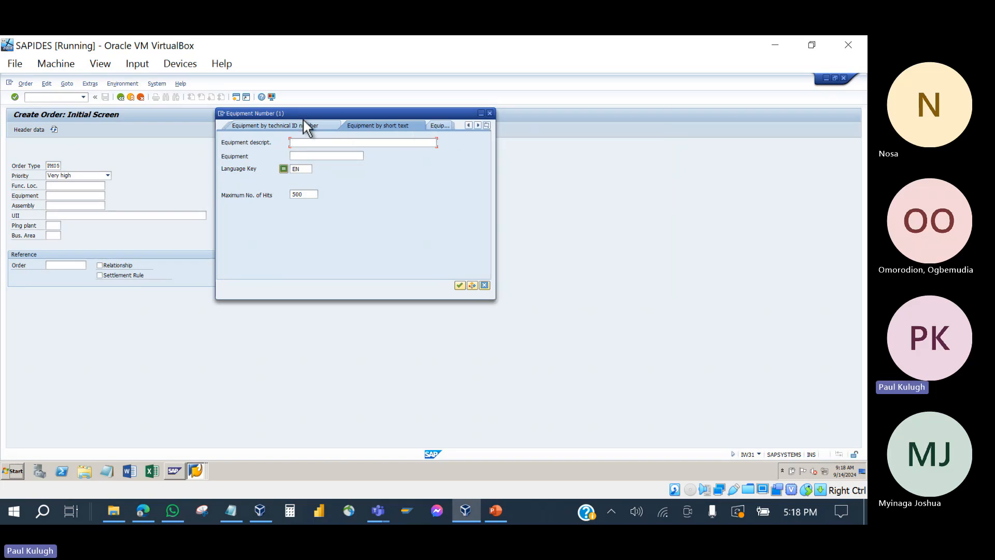
Step: Scroll the search method tabs and choose 'Equipment by equipment list (service)'
click(477, 127)
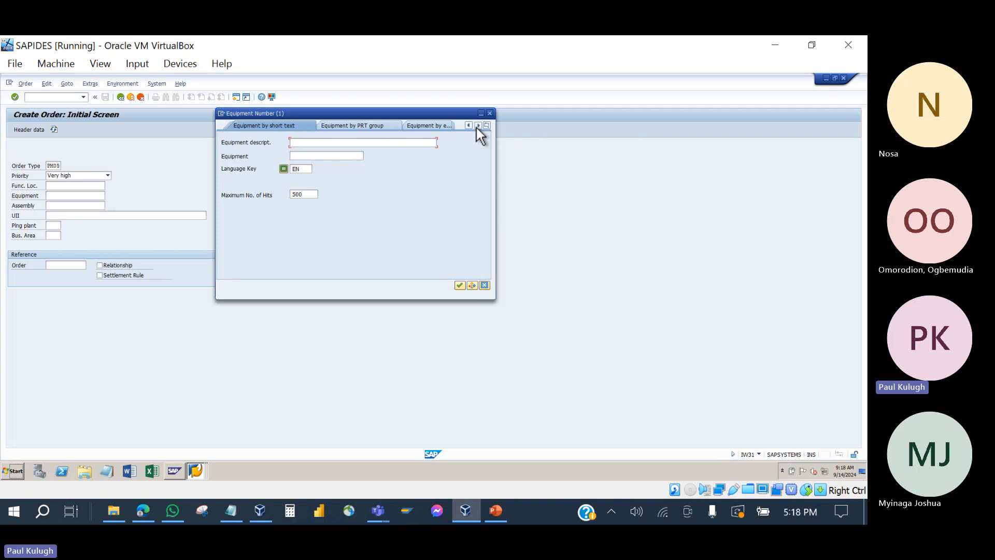
click(477, 127)
click(477, 128)
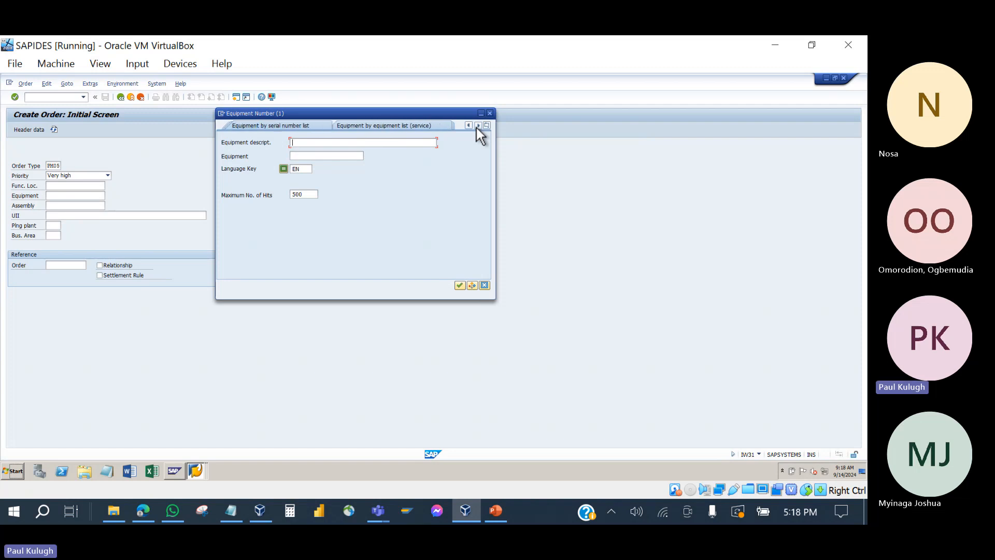
click(477, 128)
click(477, 128)
click(477, 128)
click(477, 128)
click(477, 128)
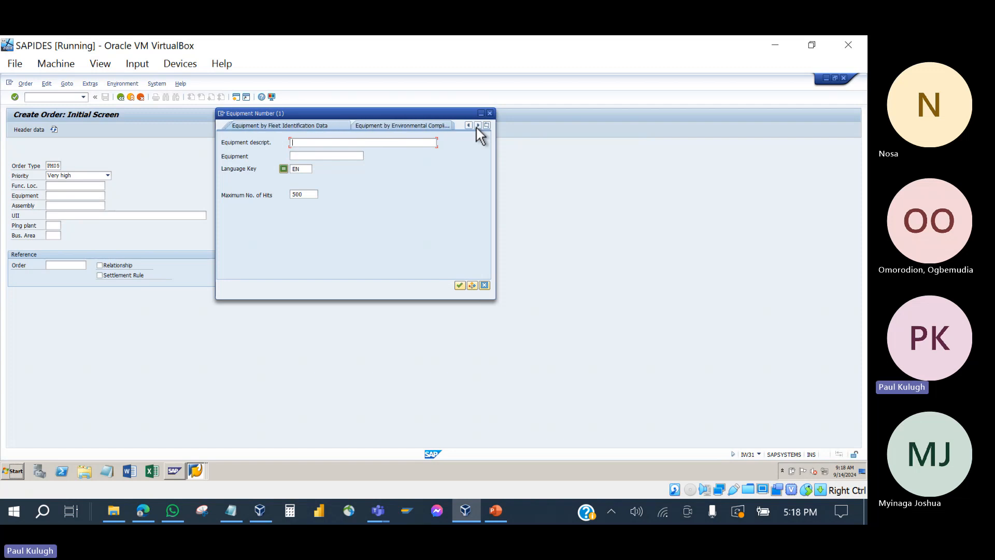
click(477, 128)
click(477, 127)
click(477, 127)
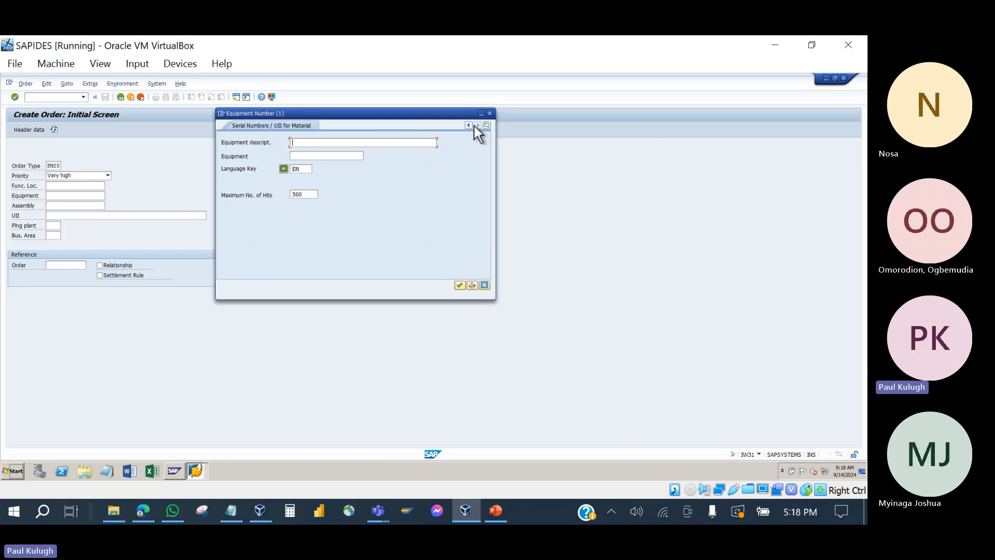
click(468, 125)
click(468, 125)
click(468, 124)
click(468, 125)
click(469, 125)
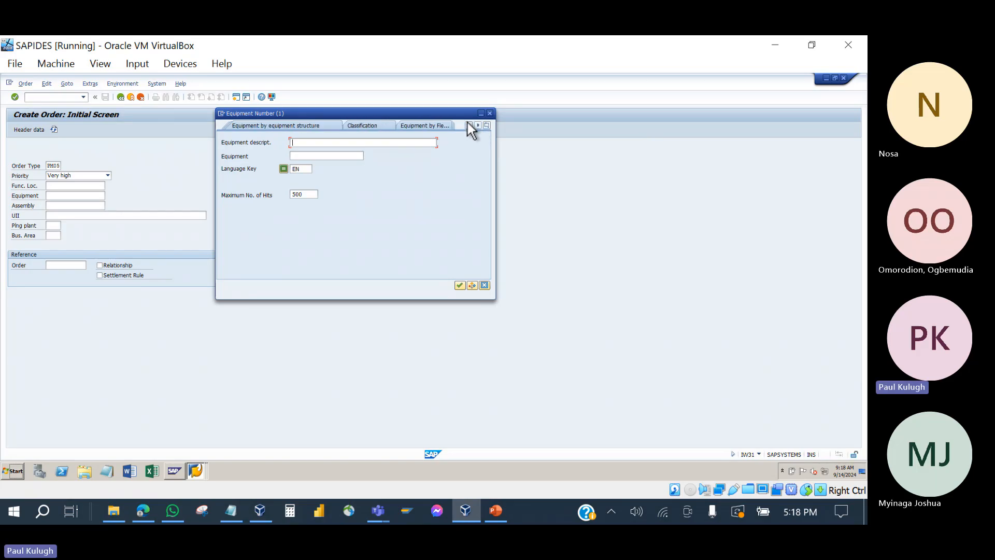
click(468, 125)
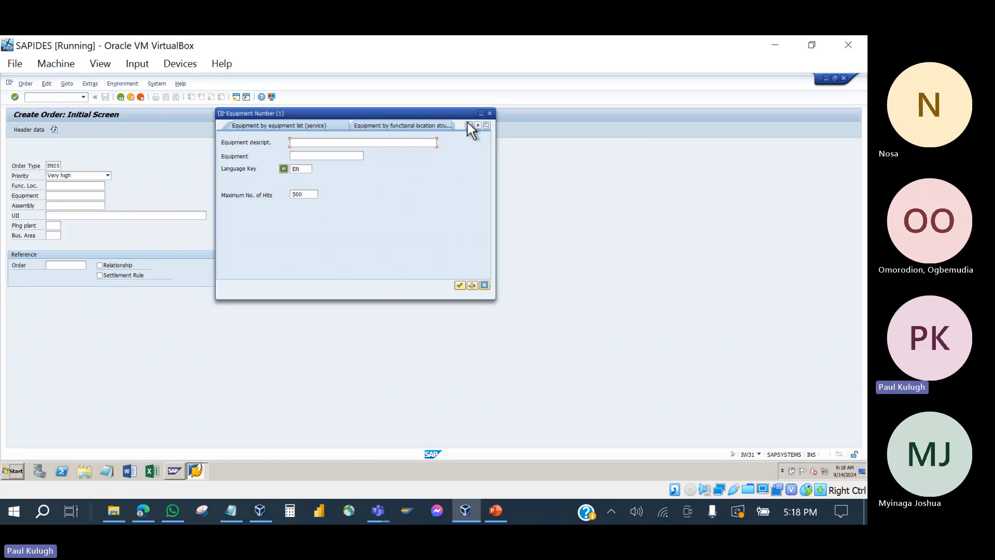
click(315, 125)
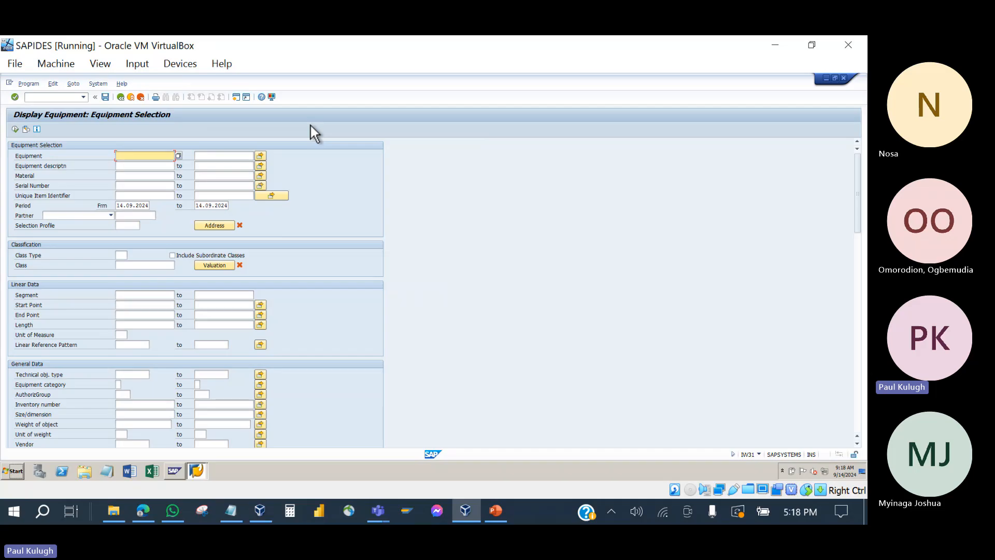
click(120, 97)
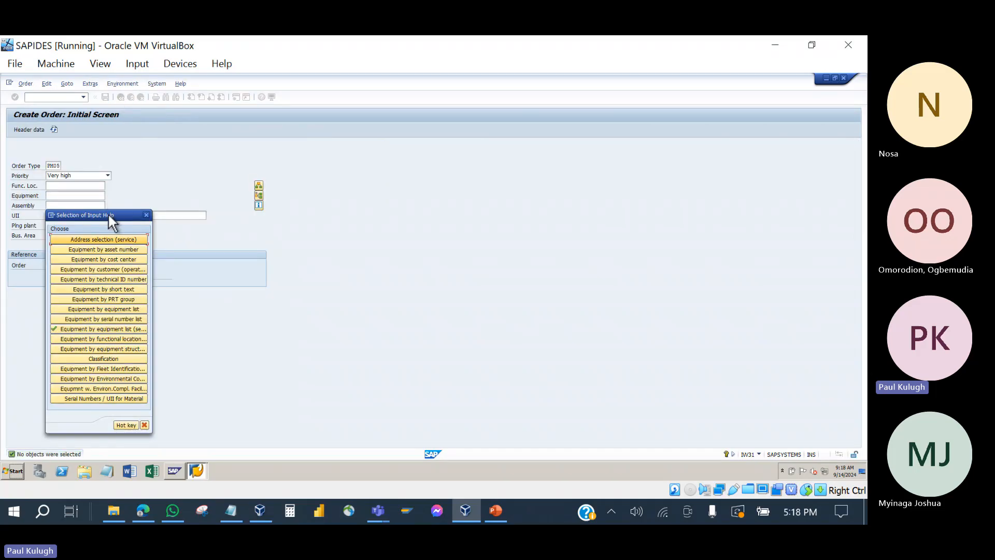
drag(111, 219, 368, 94)
click(371, 176)
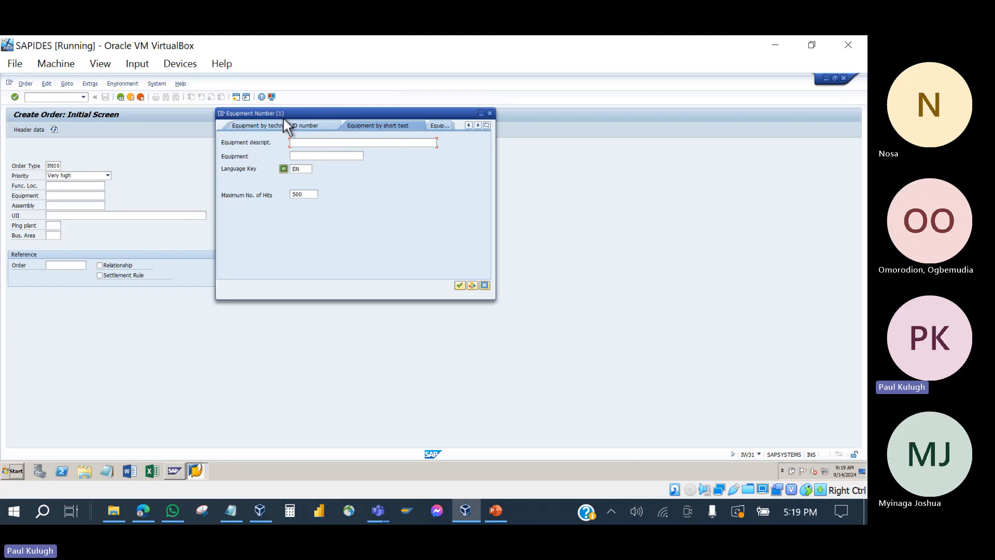
click(486, 126)
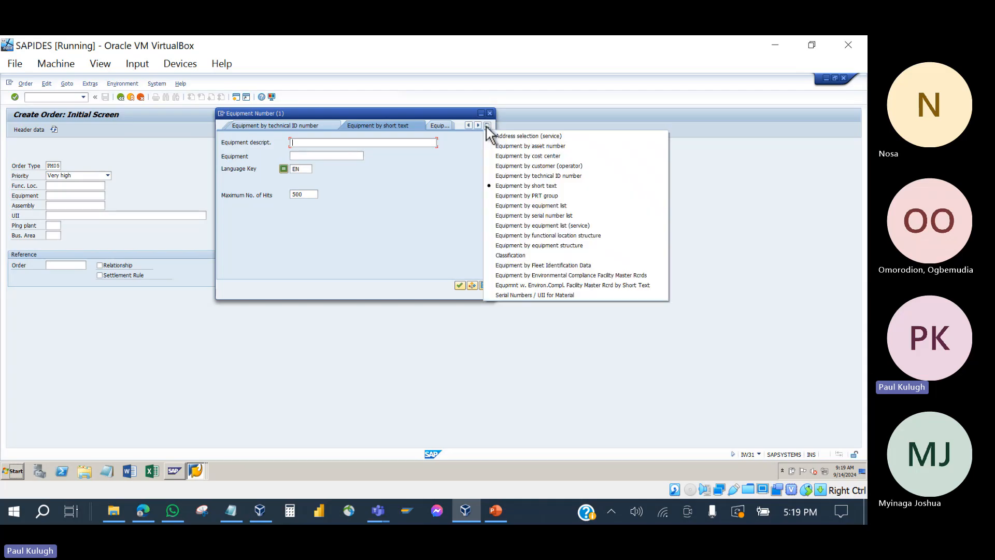
click(513, 205)
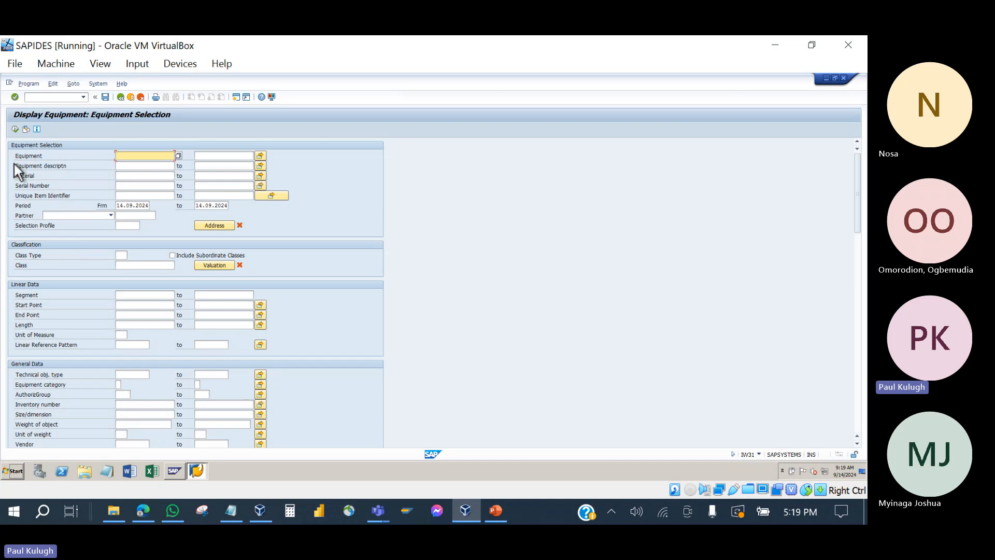
Step: Search for equipment with the description crane*
click(132, 167)
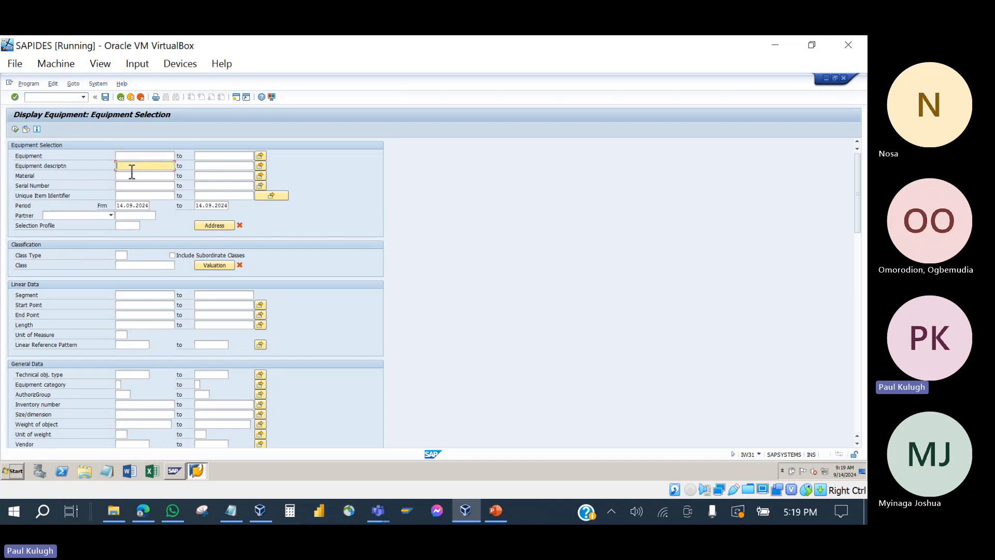
text(c)
key(BackSpace)
click(130, 175)
text(*)
click(15, 129)
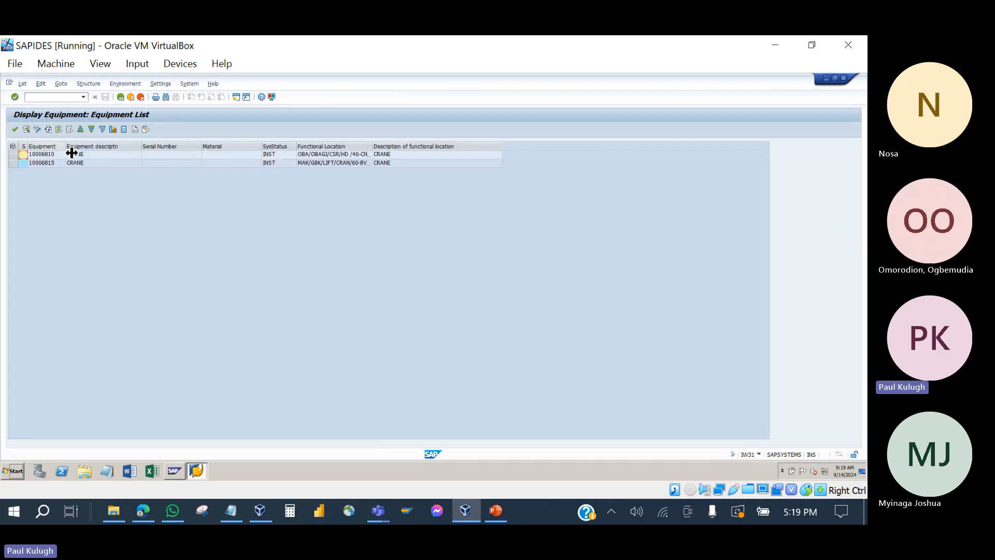
Step: Widen the Functional Location column to show full IDs and select crane 10006815
click(51, 154)
click(76, 161)
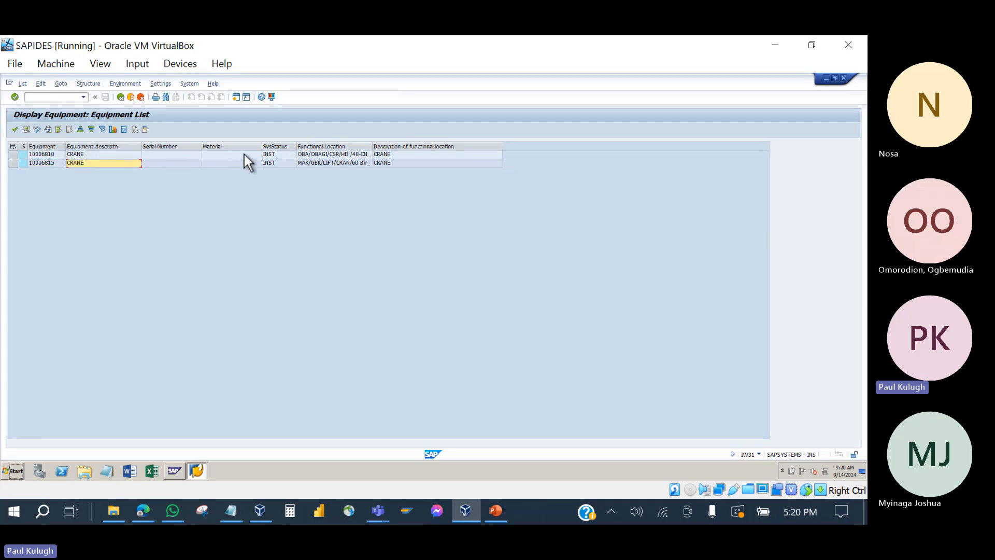
click(312, 157)
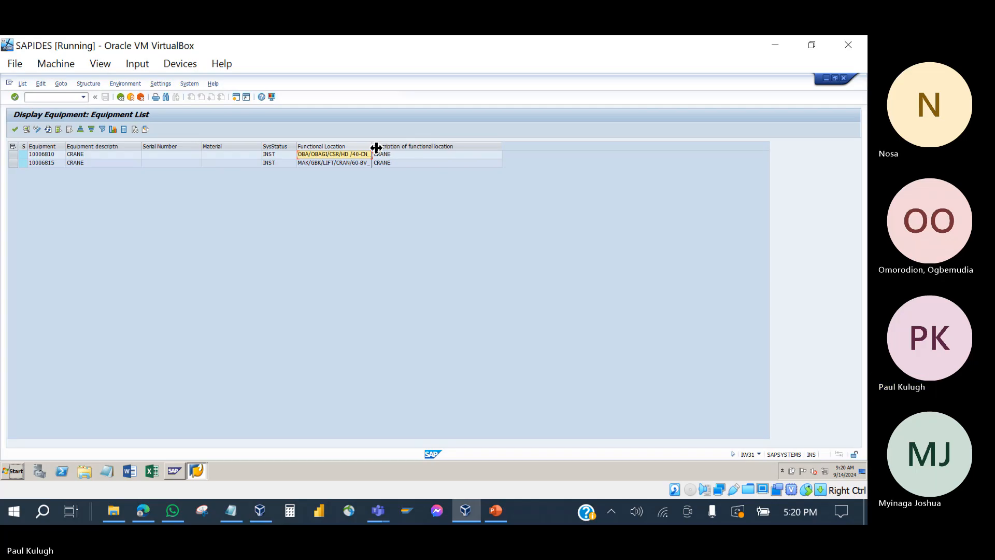
drag(376, 149, 454, 149)
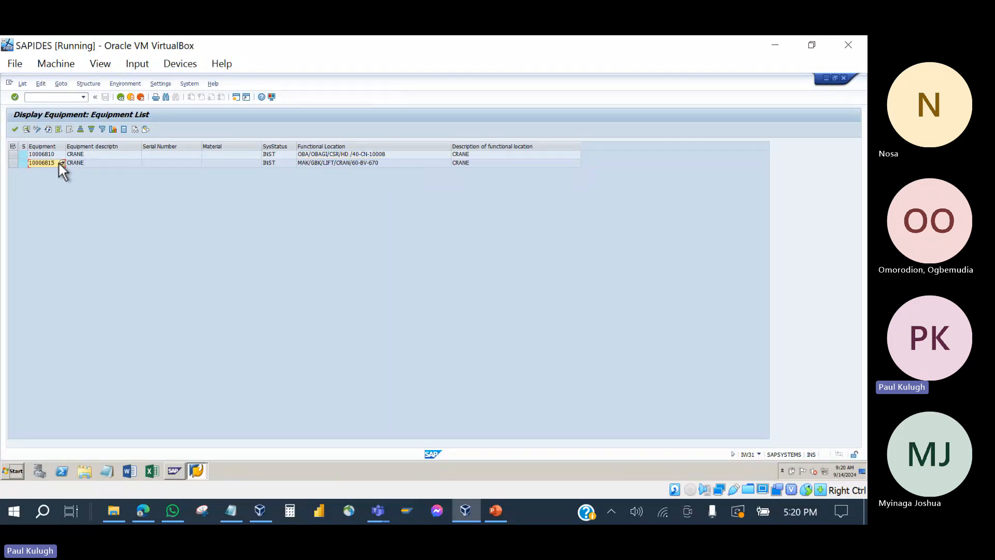
click(15, 164)
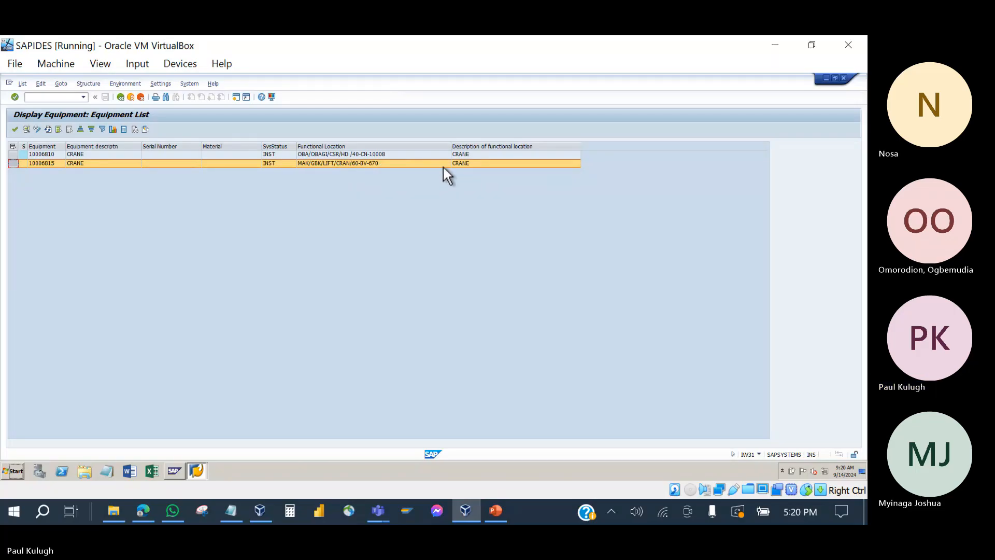
Step: Copy equipment 10006815 into the PM05 order and proceed to its central header
double_click(49, 163)
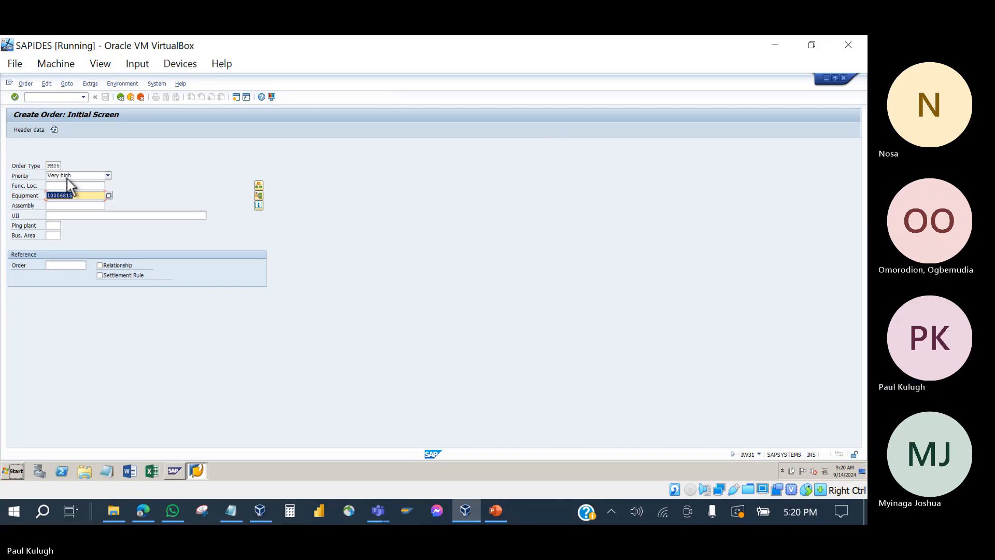
key(Return)
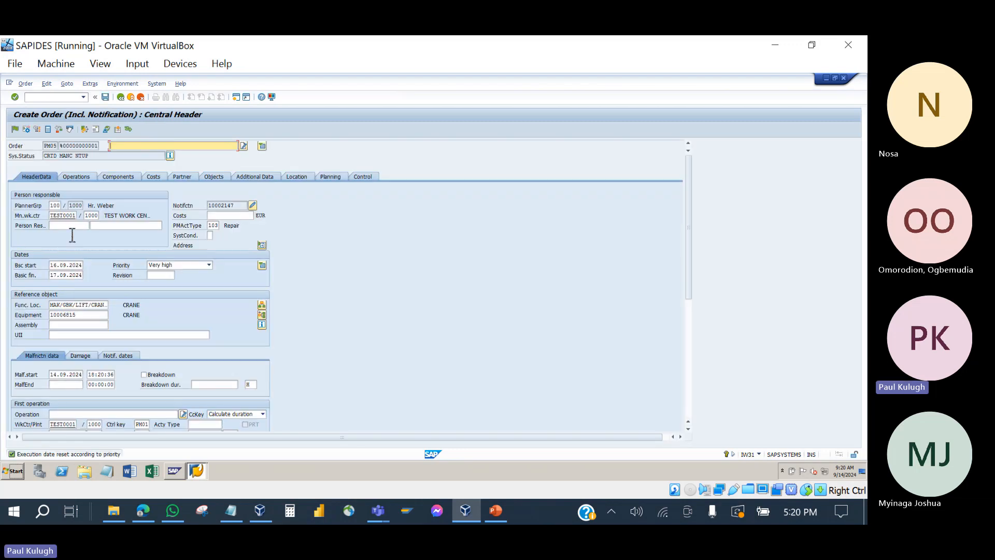
drag(85, 320, 137, 310)
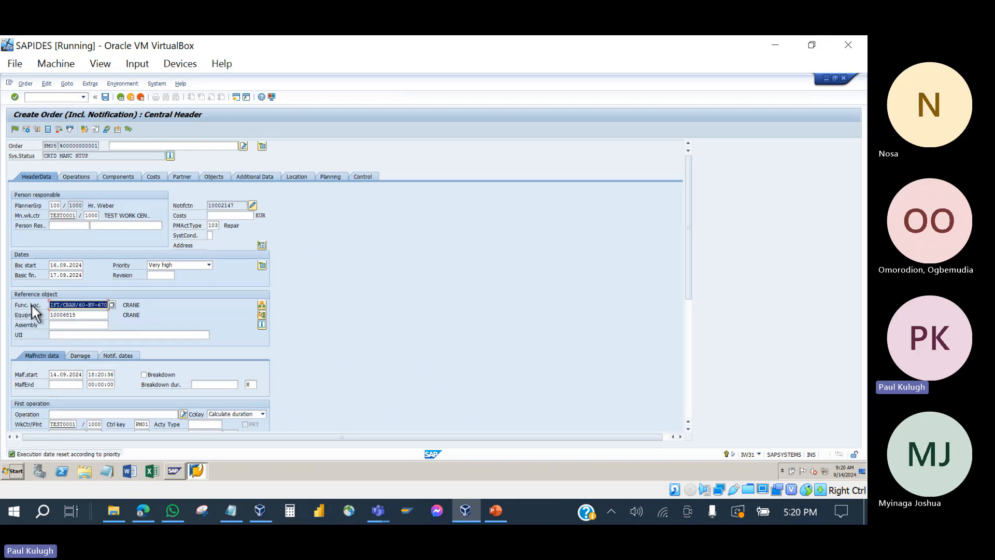
click(78, 315)
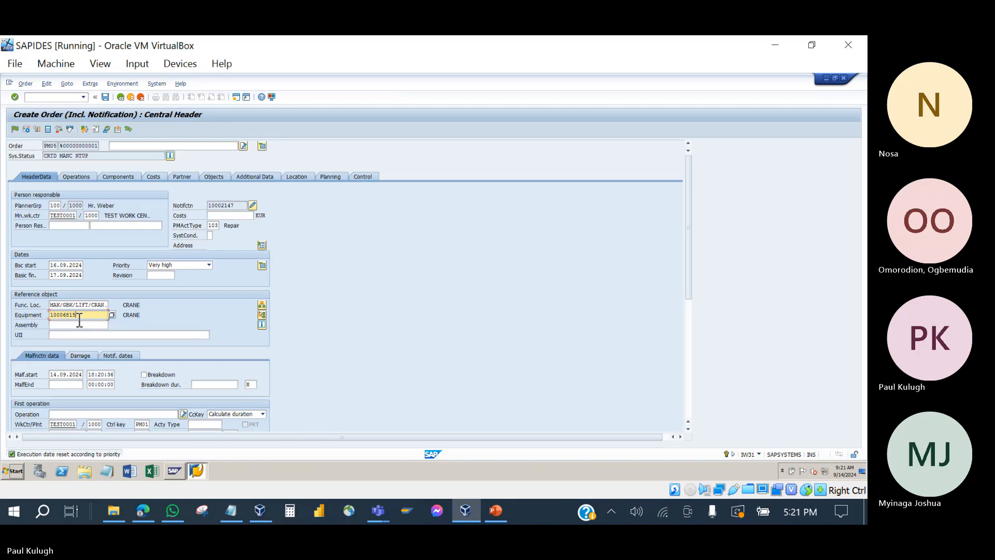
Step: Review work center TEST0001, plant 1000 and planner group 100, then display equipment 10006815
scroll(104, 394, down, 3)
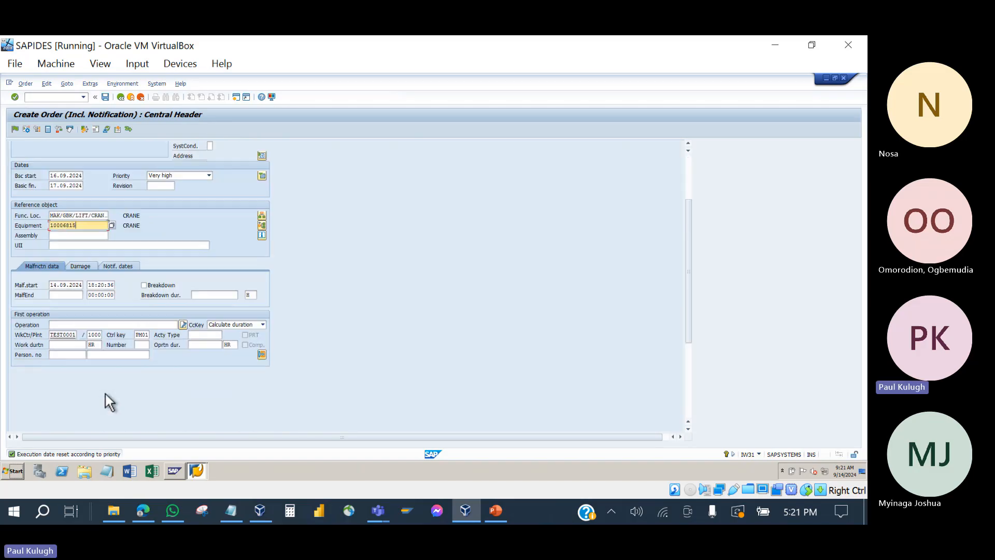
click(66, 335)
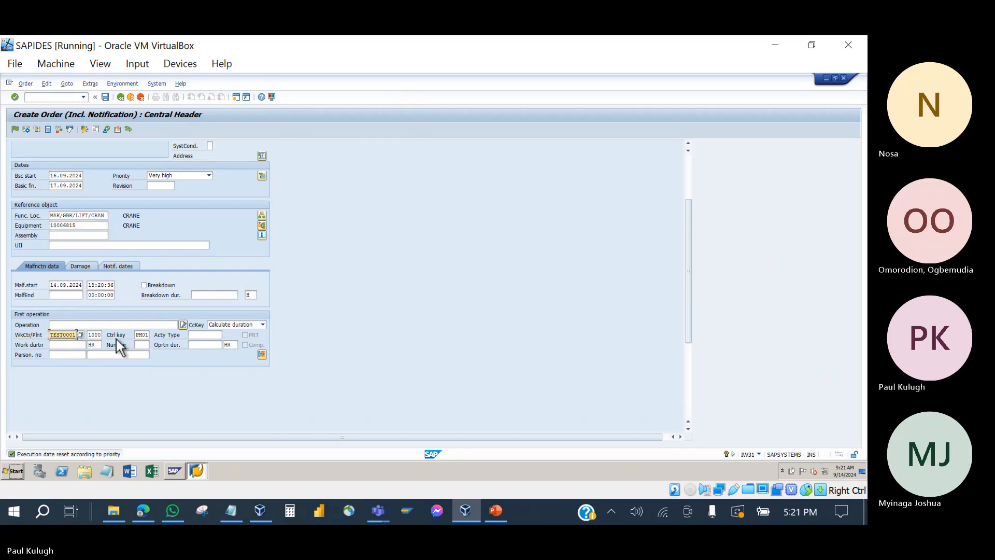
scroll(115, 337, up, 1)
scroll(114, 336, up, 2)
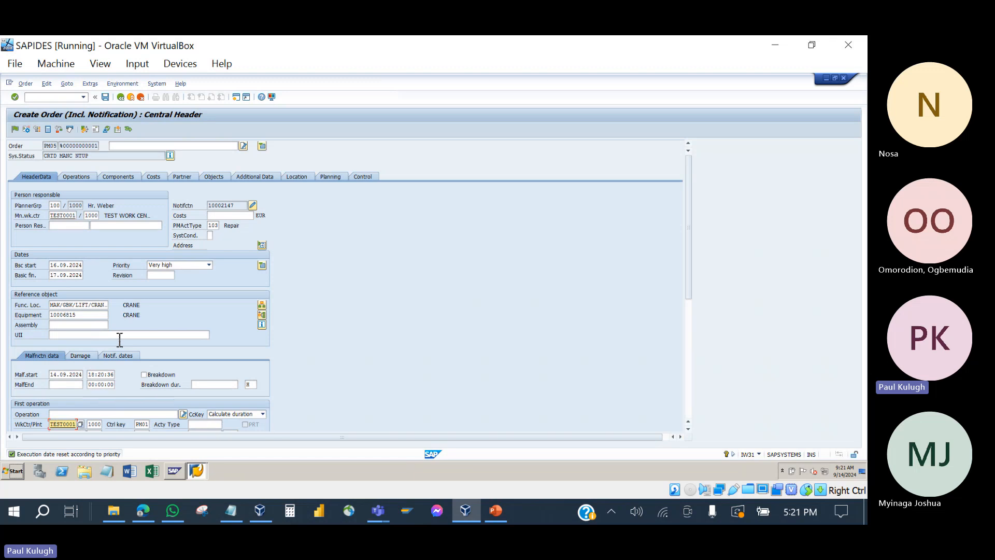
scroll(119, 340, down, 2)
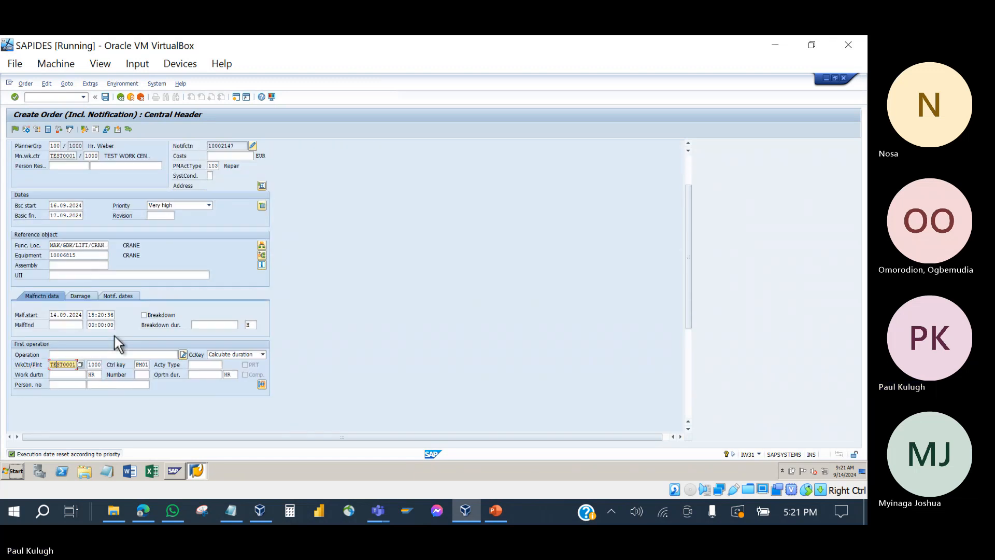
scroll(117, 338, up, 2)
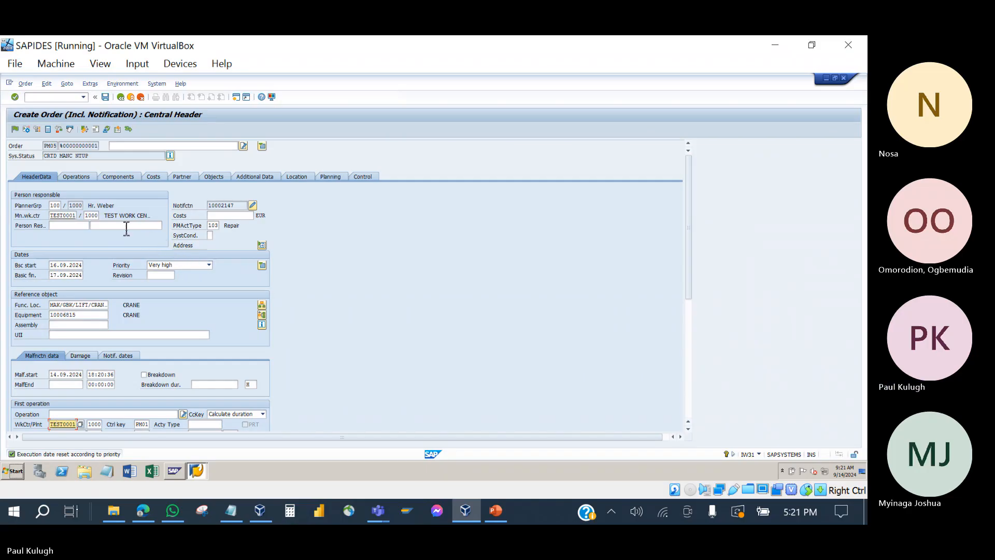
click(92, 215)
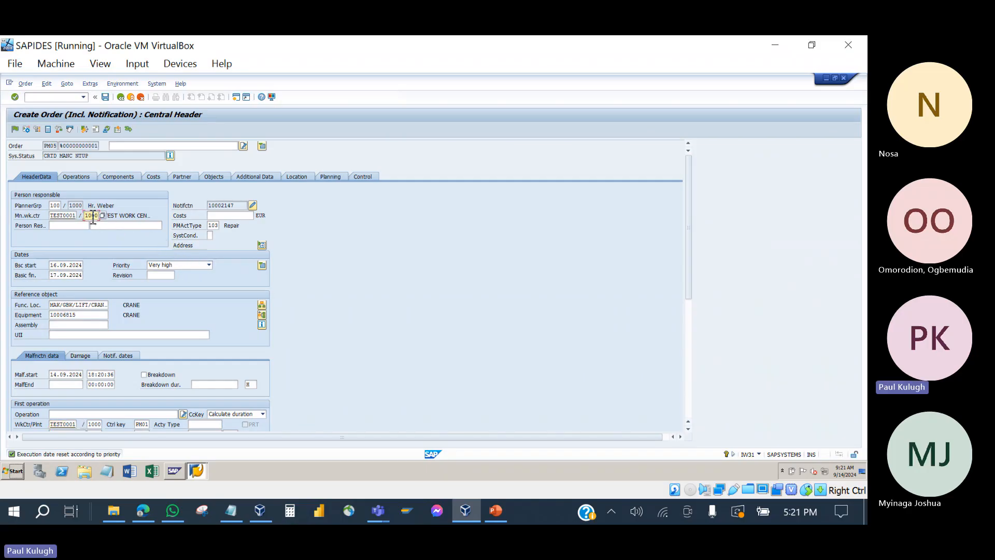
click(55, 206)
click(59, 315)
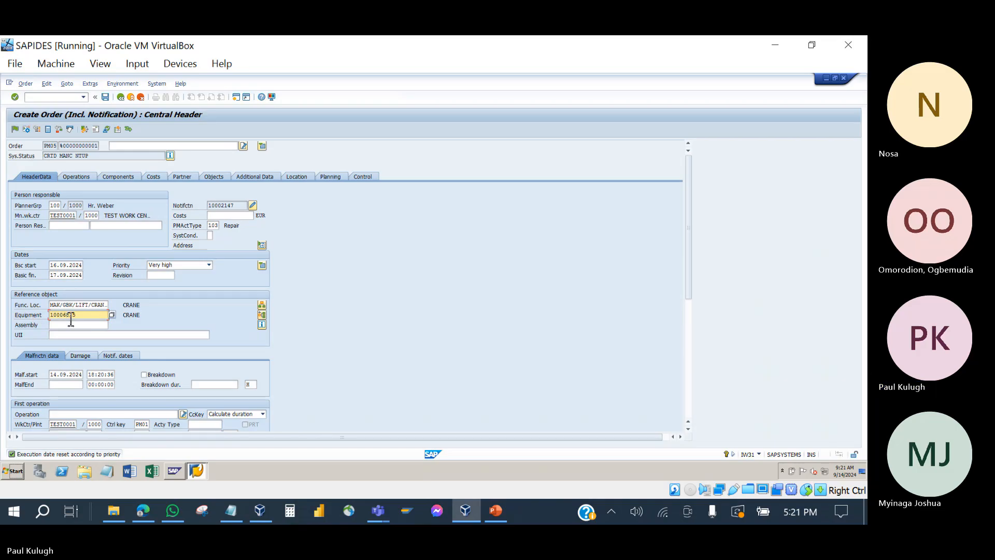
key(Return)
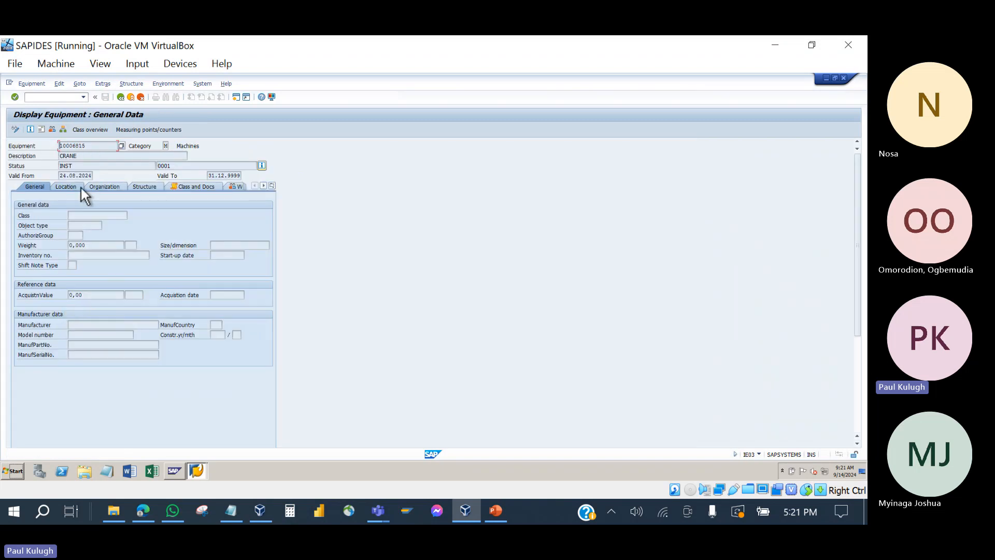
Step: Browse crane 10006815's organization and location data, then return to the order header
click(98, 187)
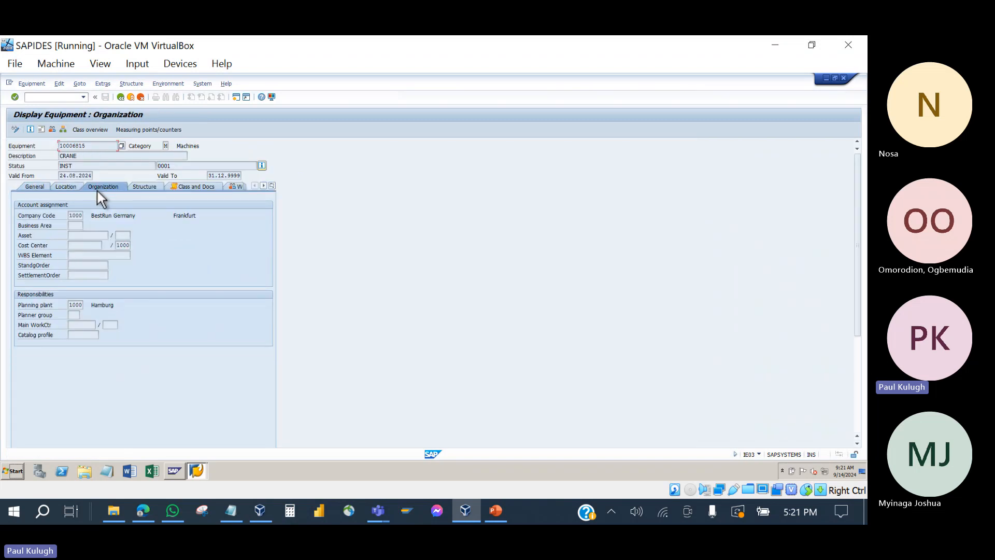
click(64, 190)
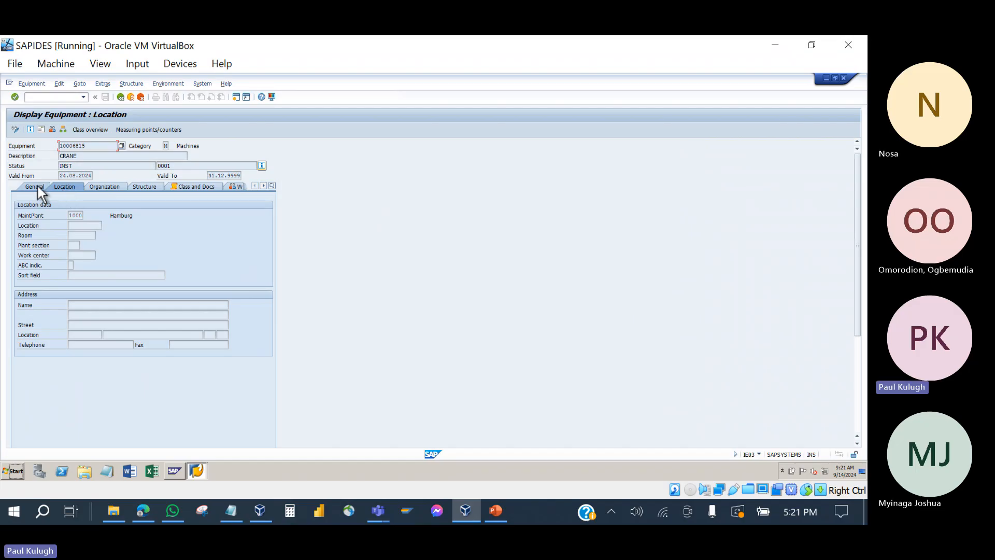
click(37, 185)
click(59, 188)
click(115, 184)
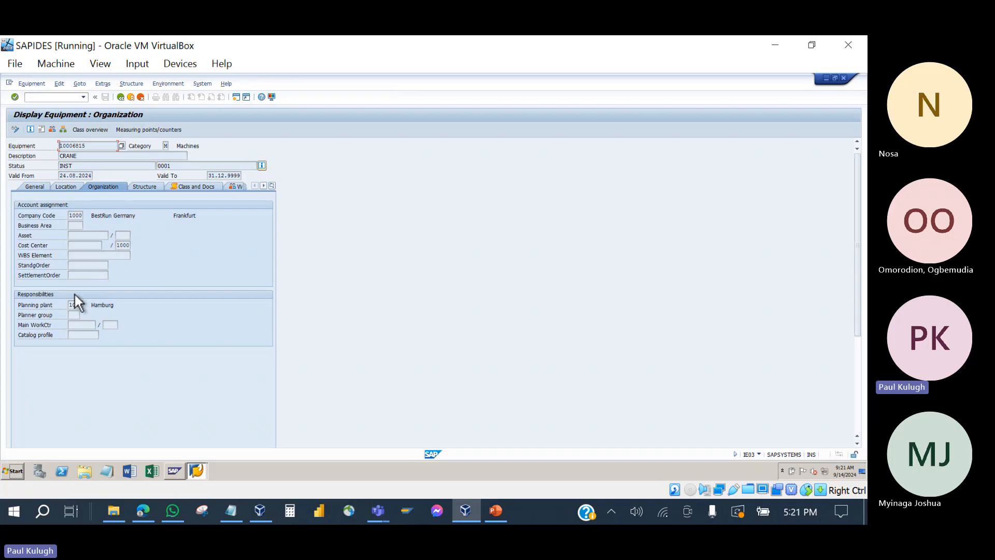
click(121, 98)
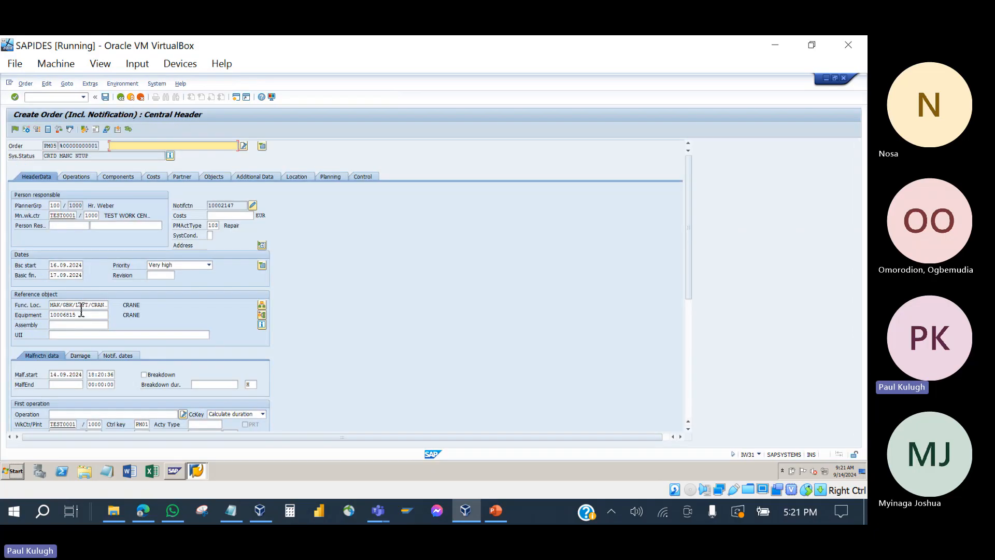
double_click(76, 305)
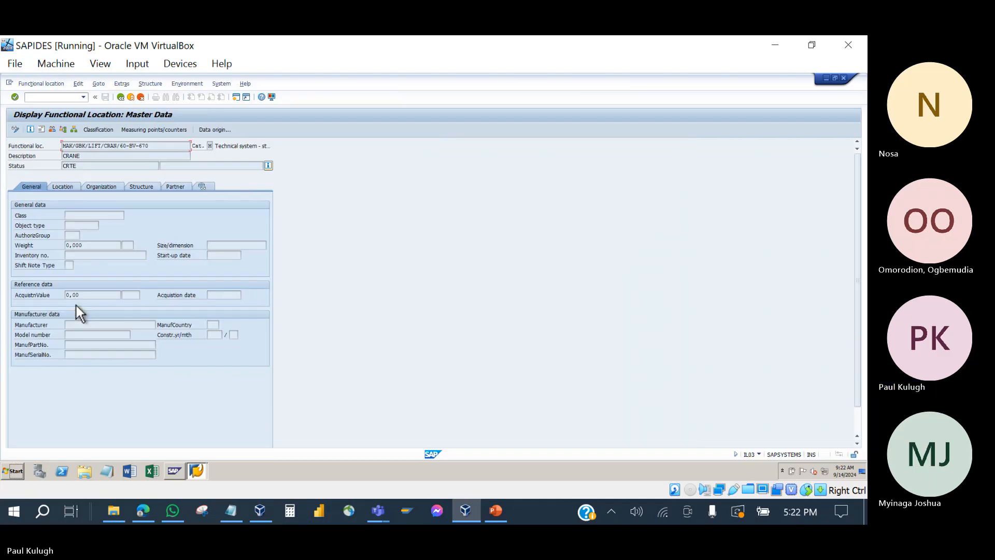
click(54, 186)
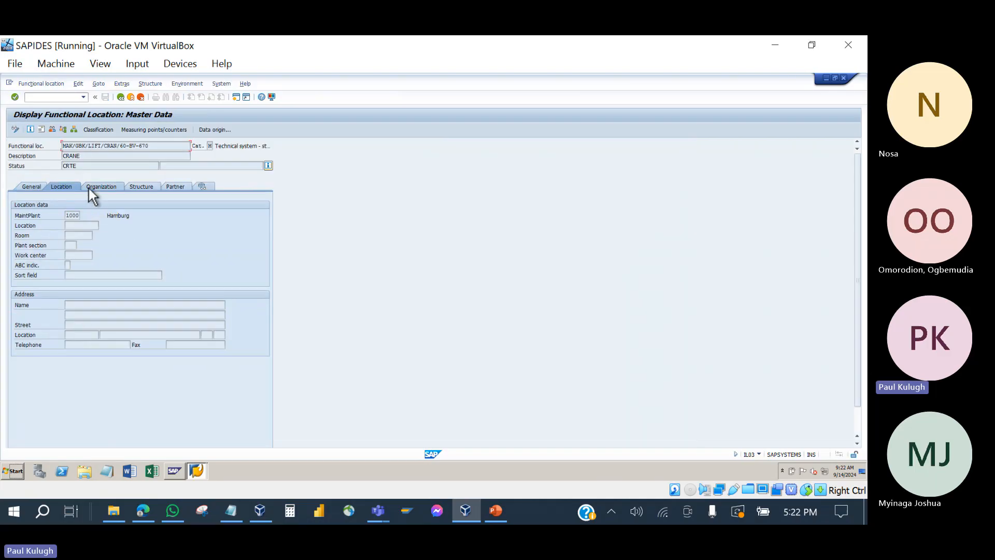
click(89, 188)
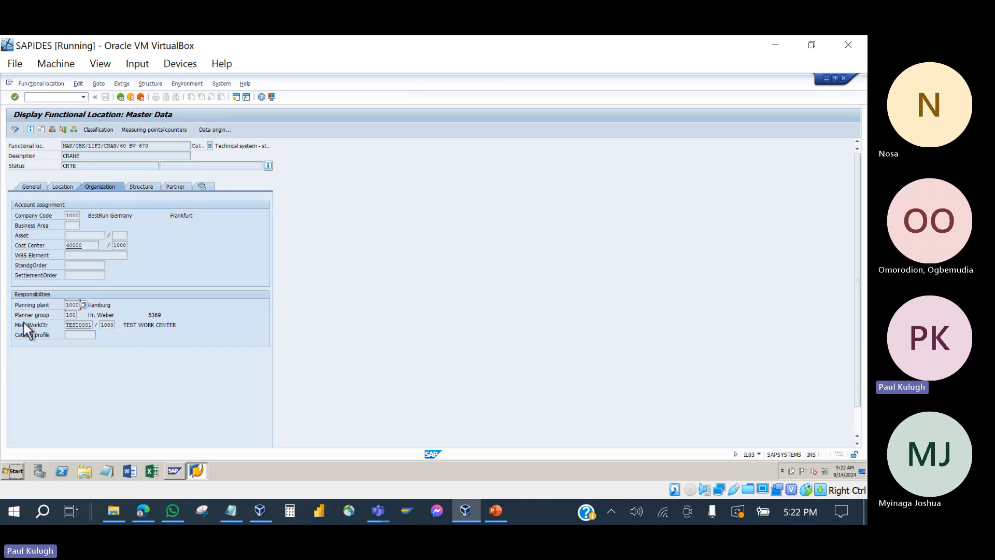
click(89, 325)
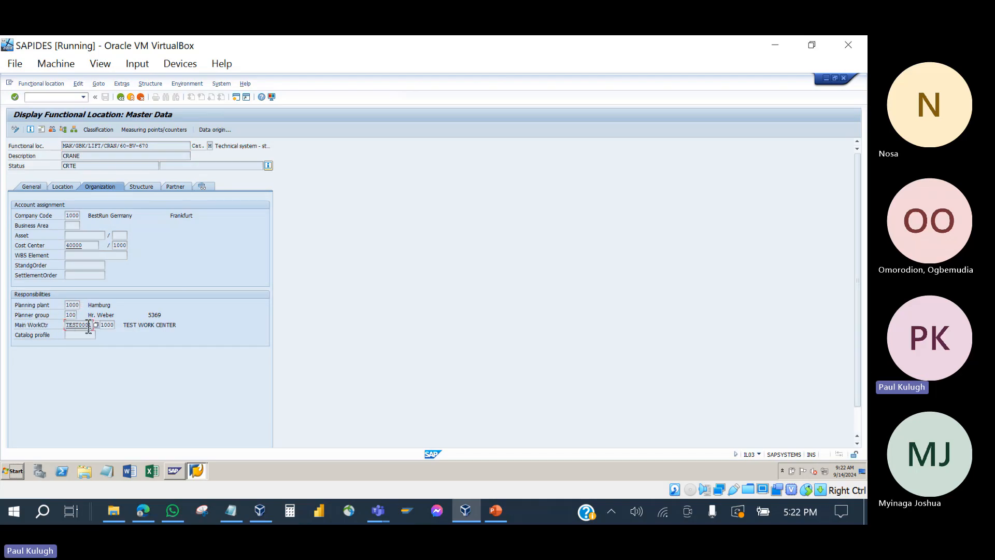
click(121, 97)
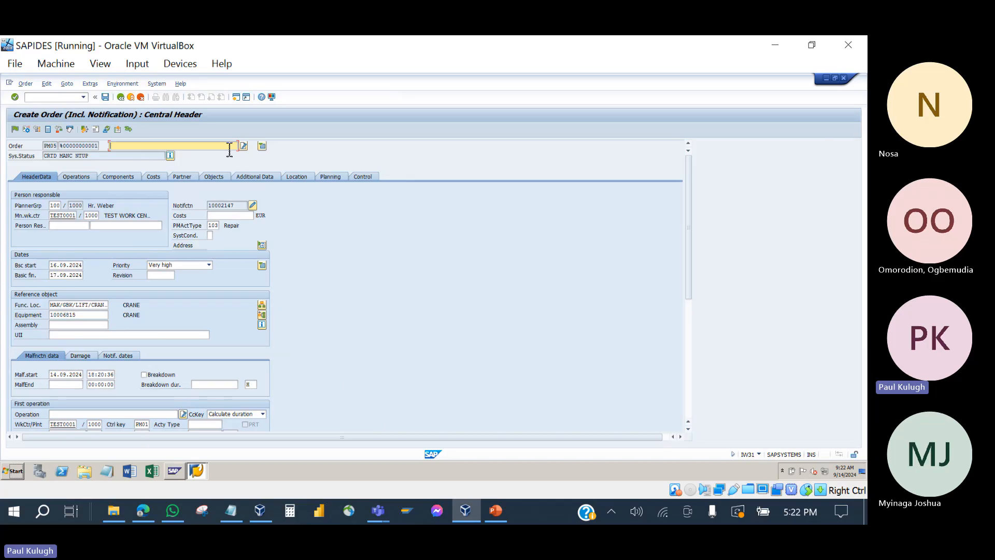
Step: Enter 'Crane badly Damaged' as the PM05 order's short text
text(Crane )
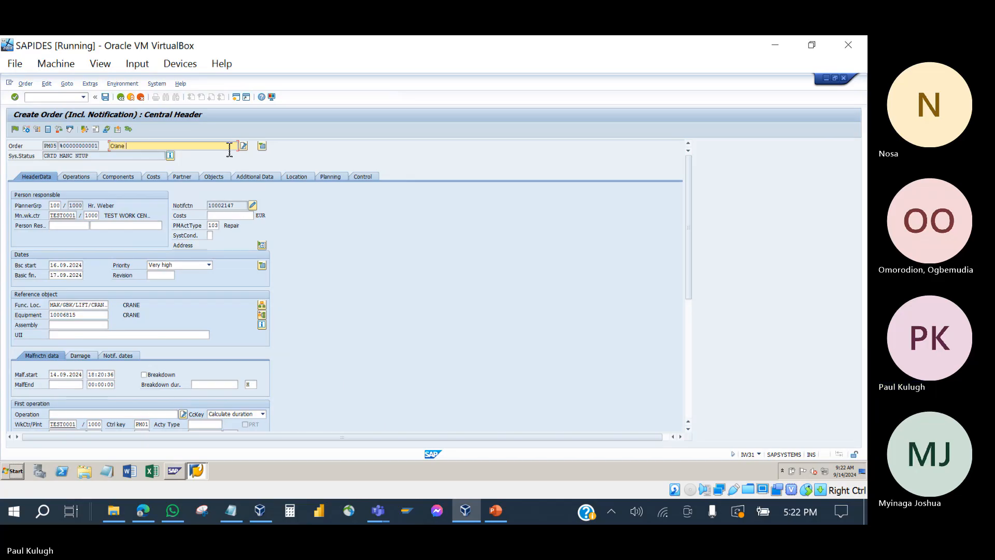
text(B)
key(BackSpace)
text(badly Dama)
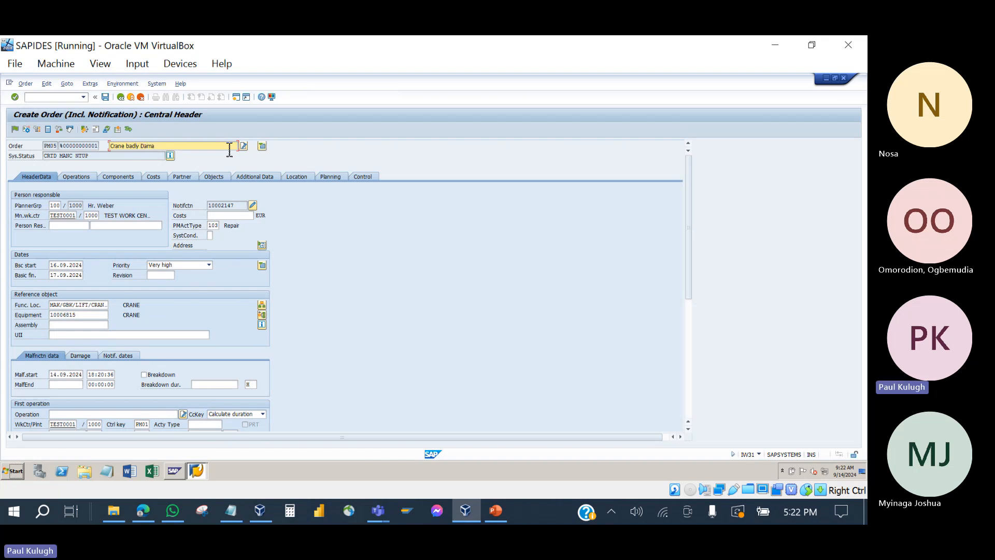
key(BackSpace)
key(BackSpace)
key(BackSpace)
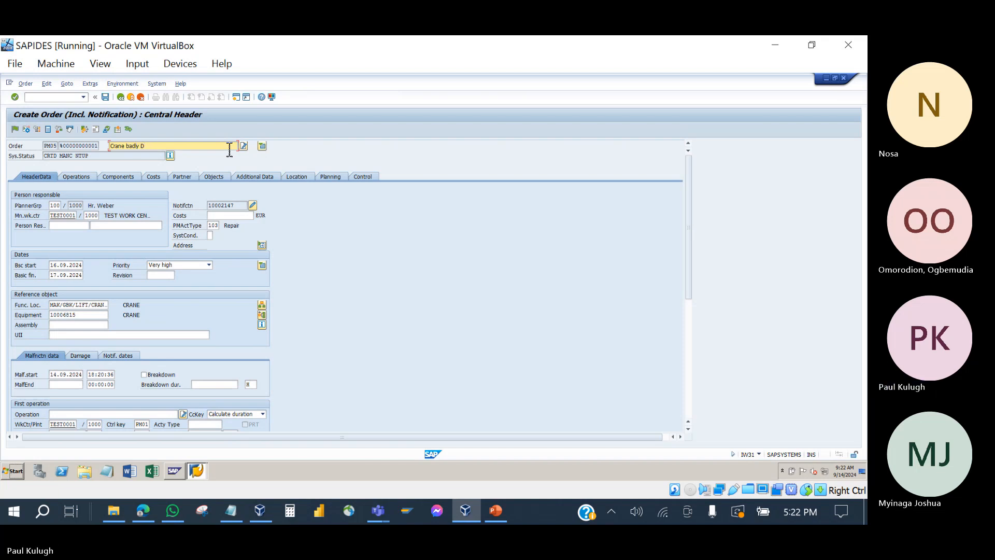
text(amaged)
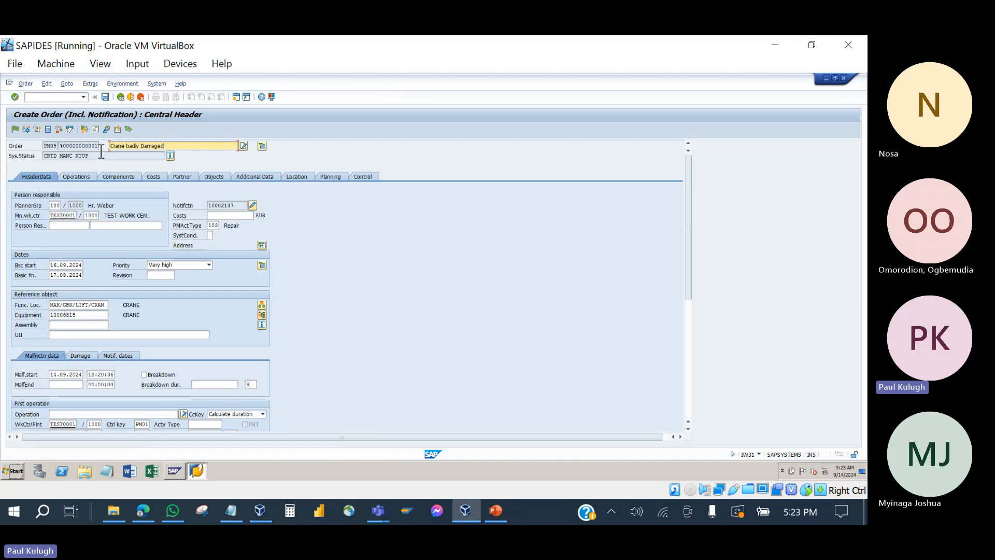
drag(99, 146, 38, 150)
click(57, 149)
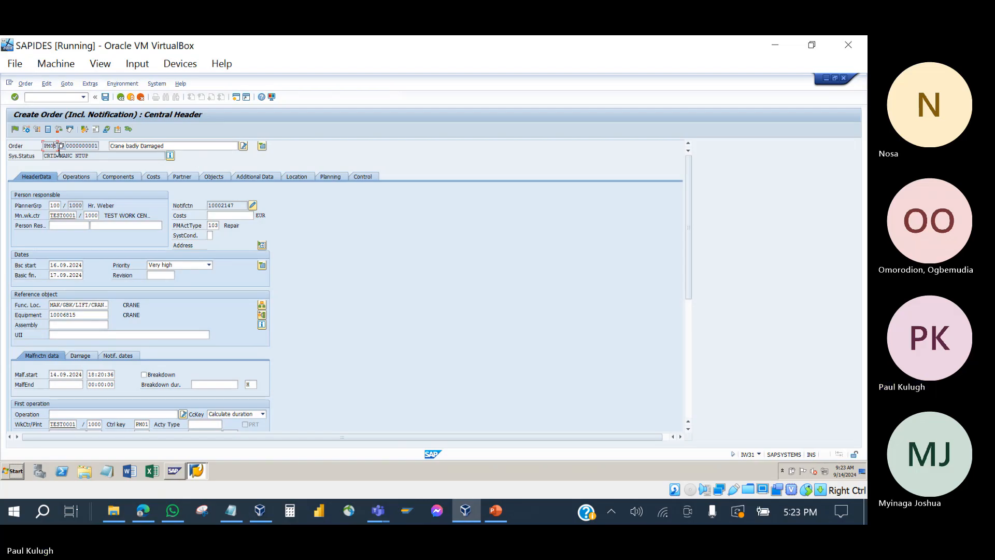
Step: Check the order status, PM05 type and notification 10002147, then apply the breakdown entries
click(87, 157)
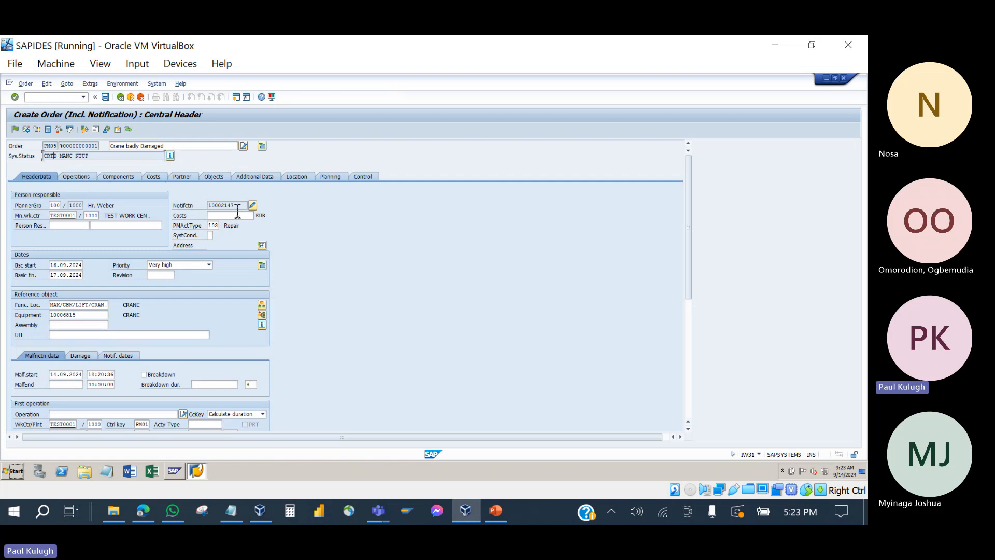
drag(241, 207, 204, 203)
click(56, 147)
double_click(92, 147)
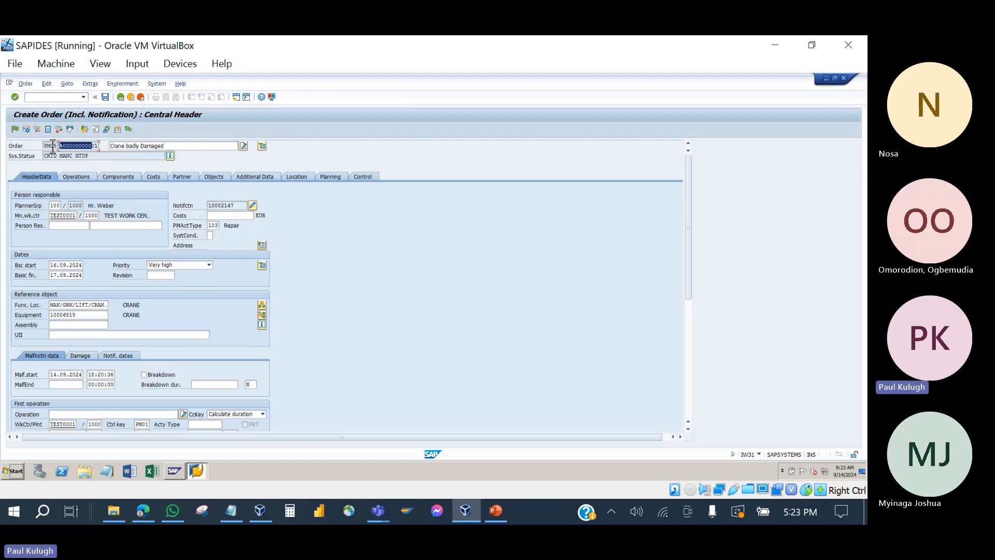
double_click(241, 206)
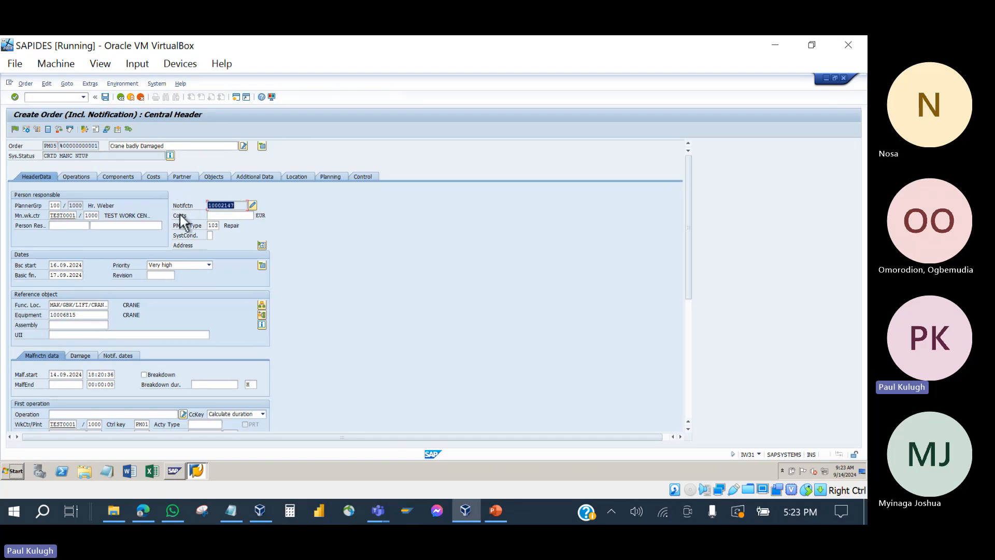
scroll(195, 322, down, 3)
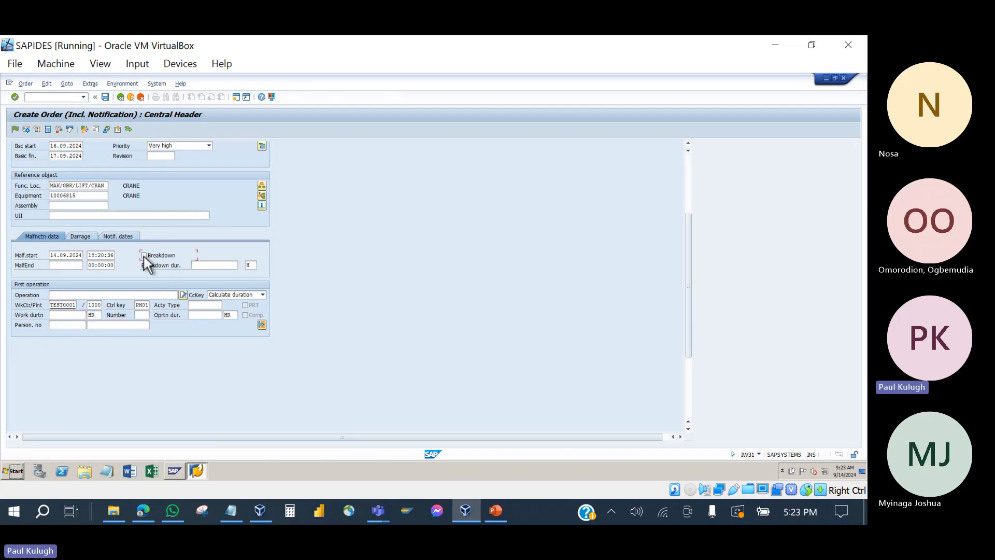
key(Return)
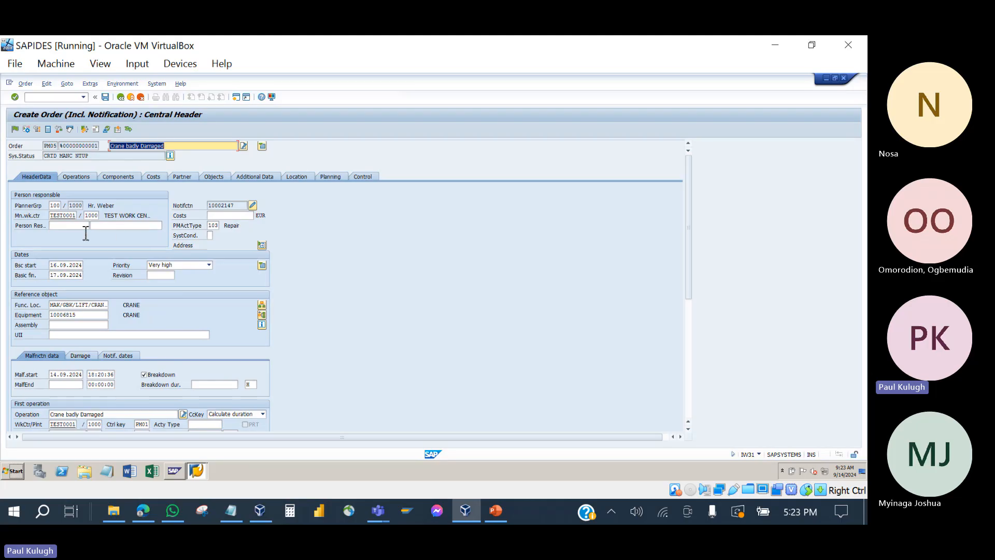
Step: Pick a person responsible from all persons in plant 1000, accepting the work center warning
click(66, 226)
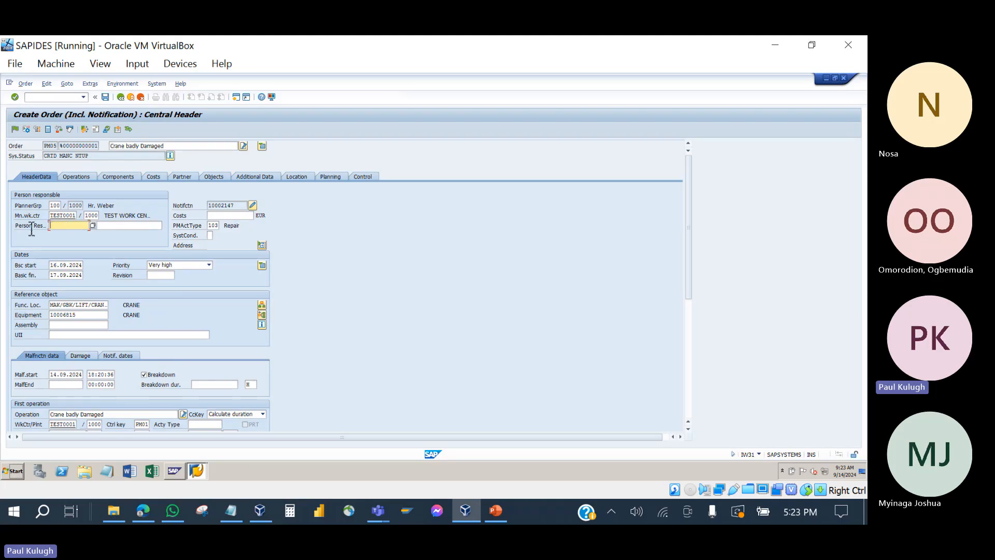
click(93, 225)
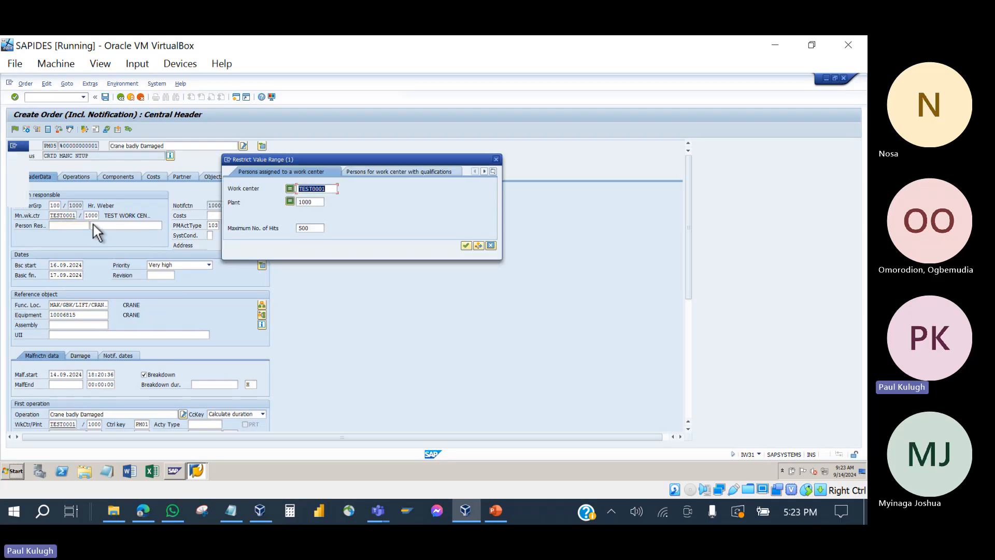
click(466, 245)
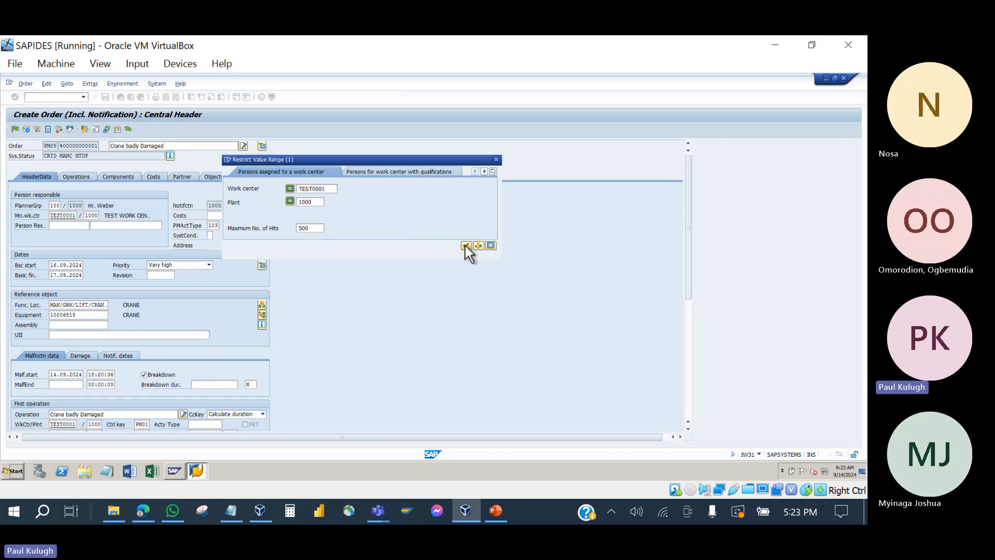
click(92, 227)
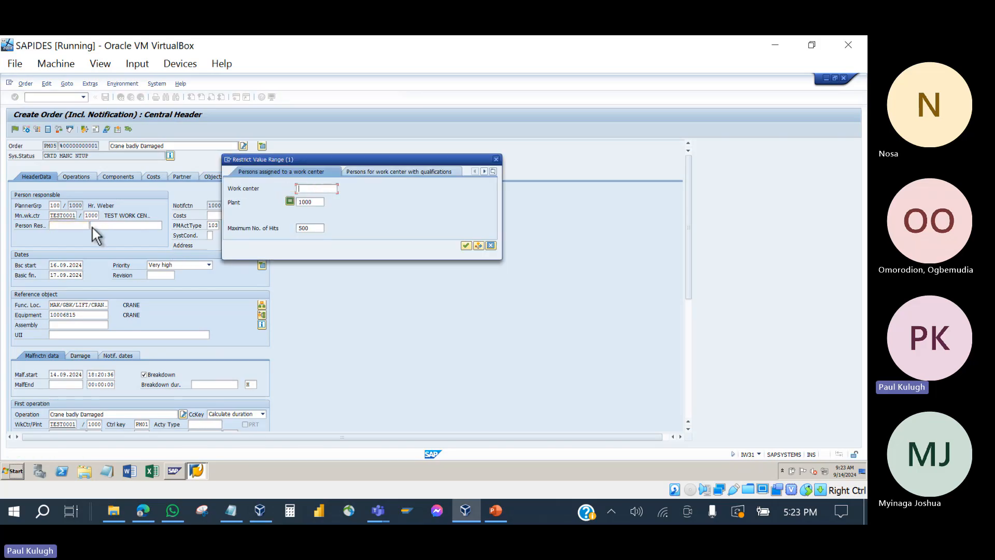
click(466, 246)
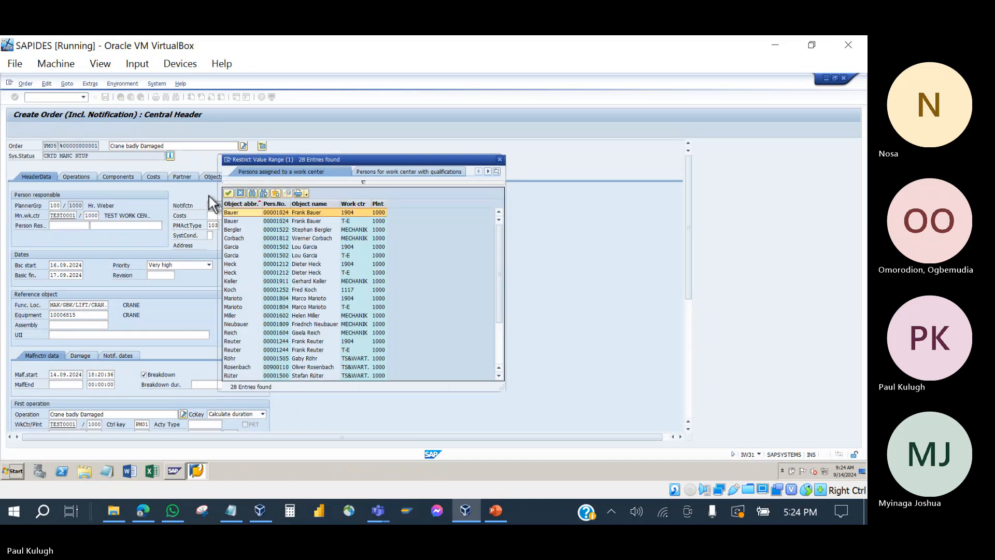
double_click(302, 240)
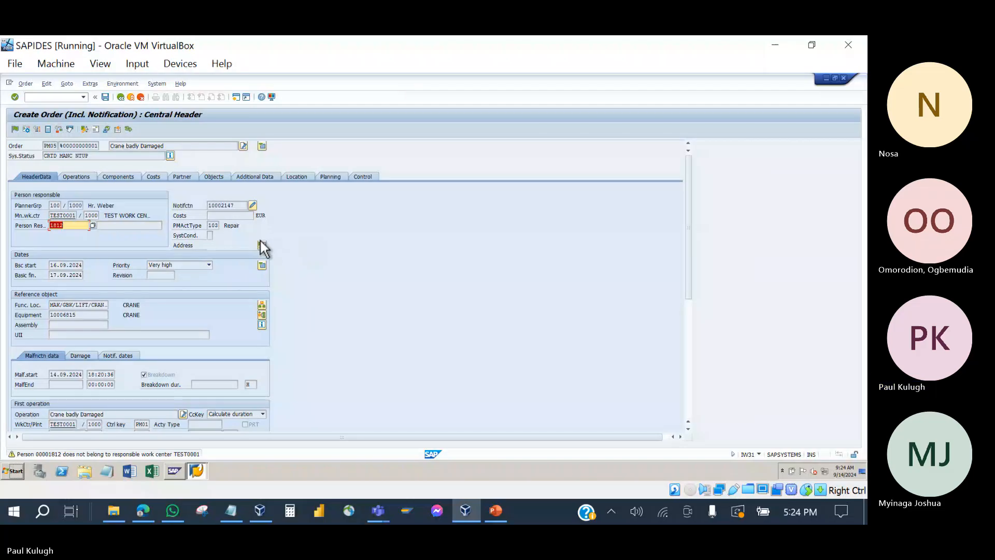
key(Return)
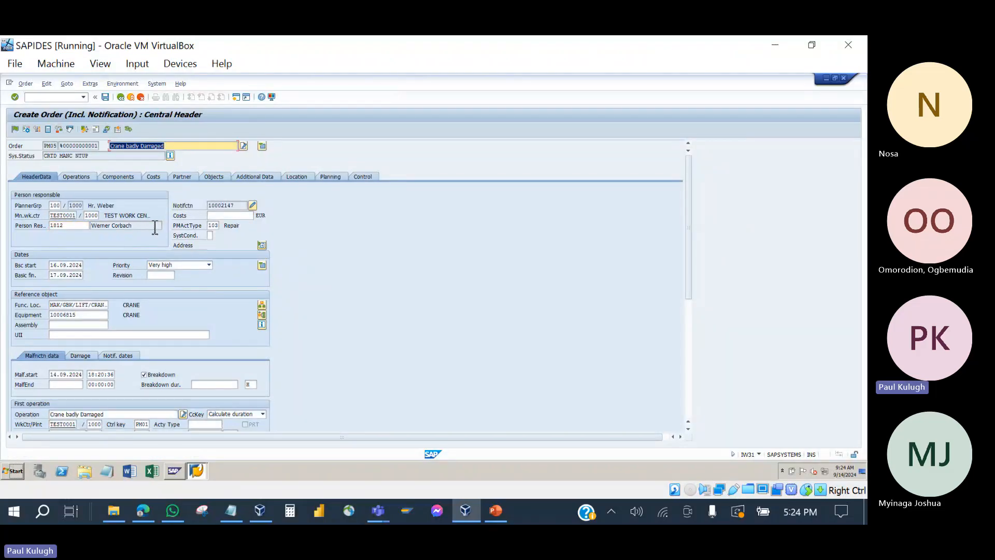
Step: Scroll through the order header to check the operation duration entry
scroll(132, 306, down, 2)
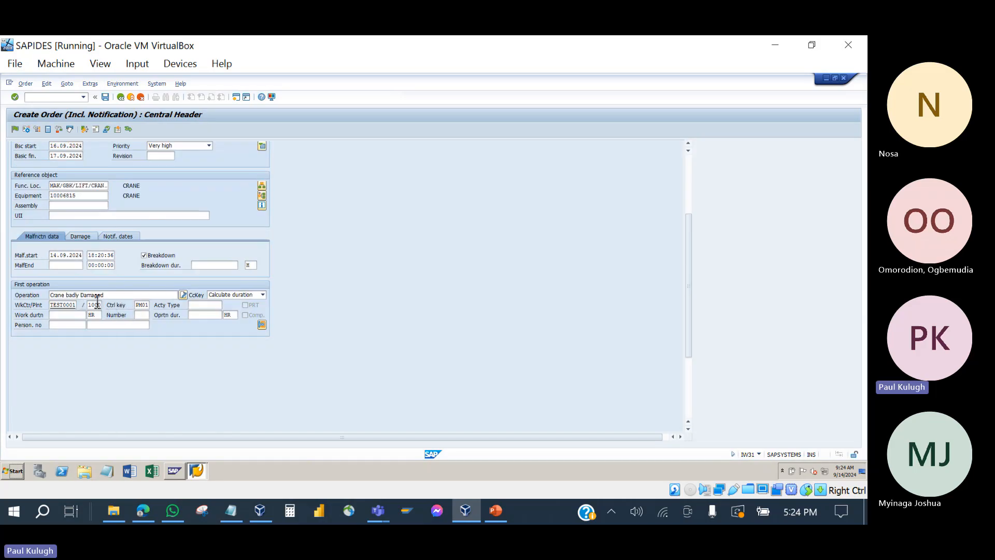
scroll(136, 262, up, 2)
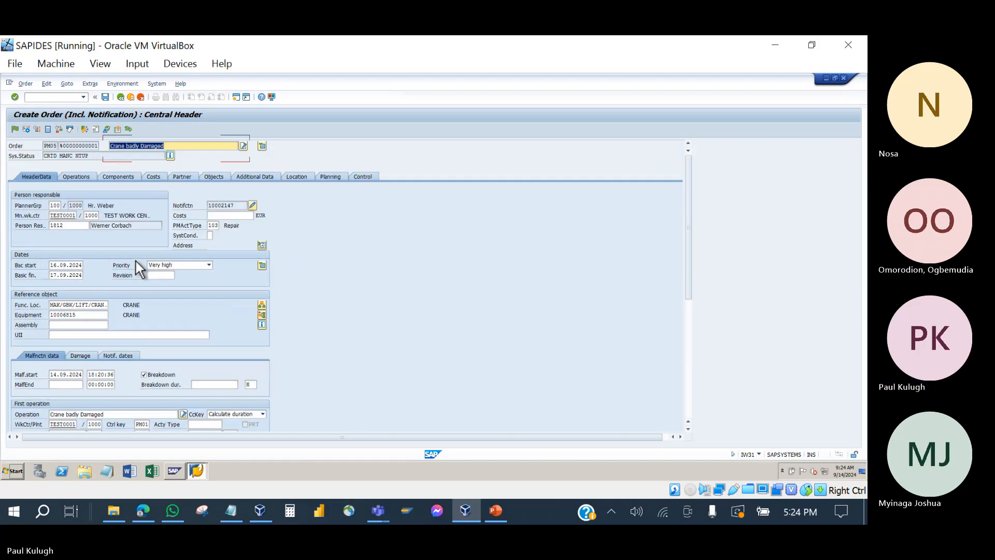
scroll(136, 261, down, 1)
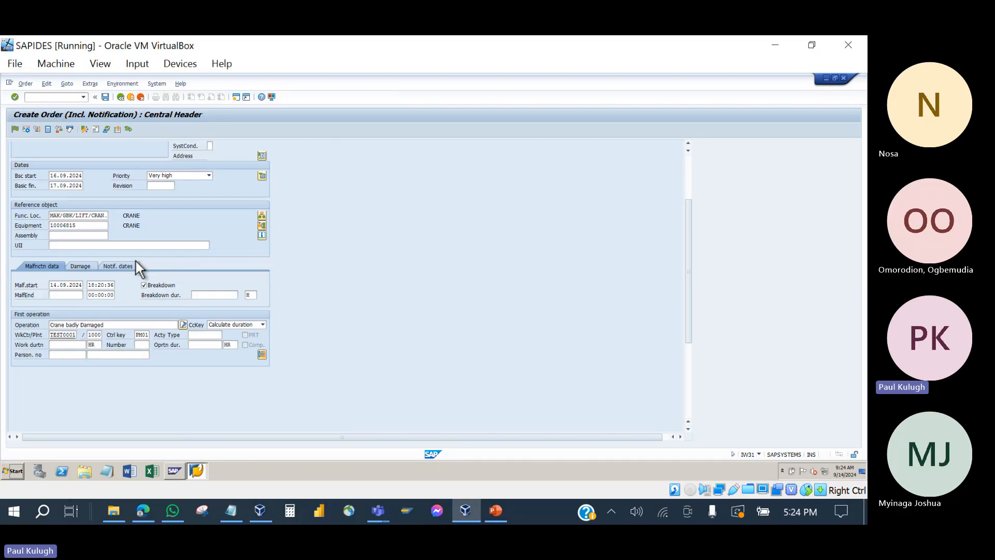
click(211, 346)
Step: Save the PM05 breakdown order, creating order 819820 with notification 10002147
scroll(202, 240, up, 3)
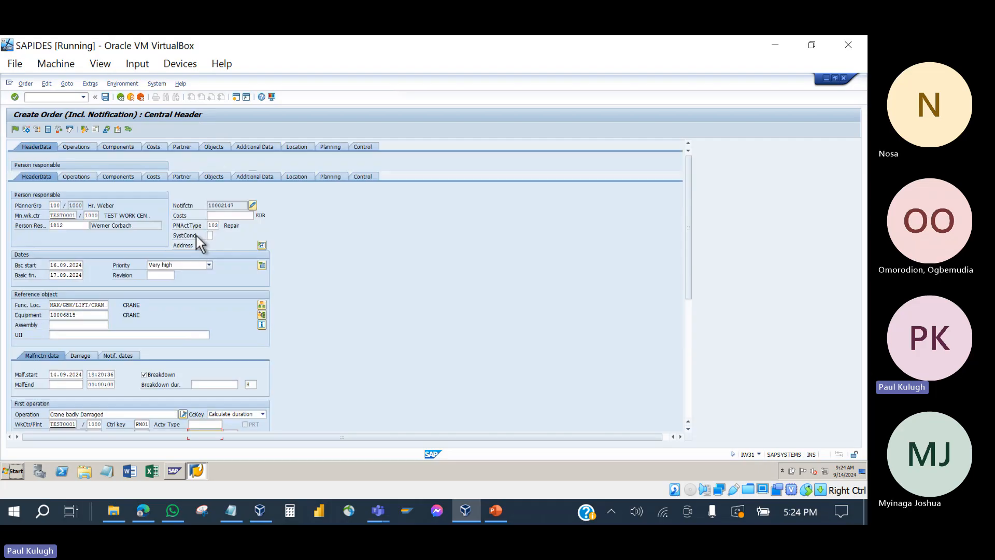
click(106, 97)
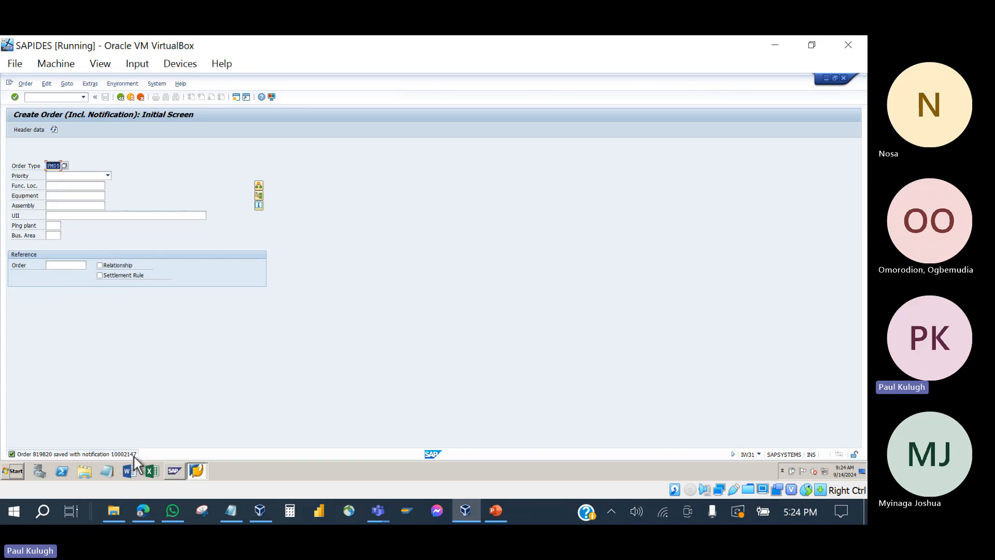
click(503, 509)
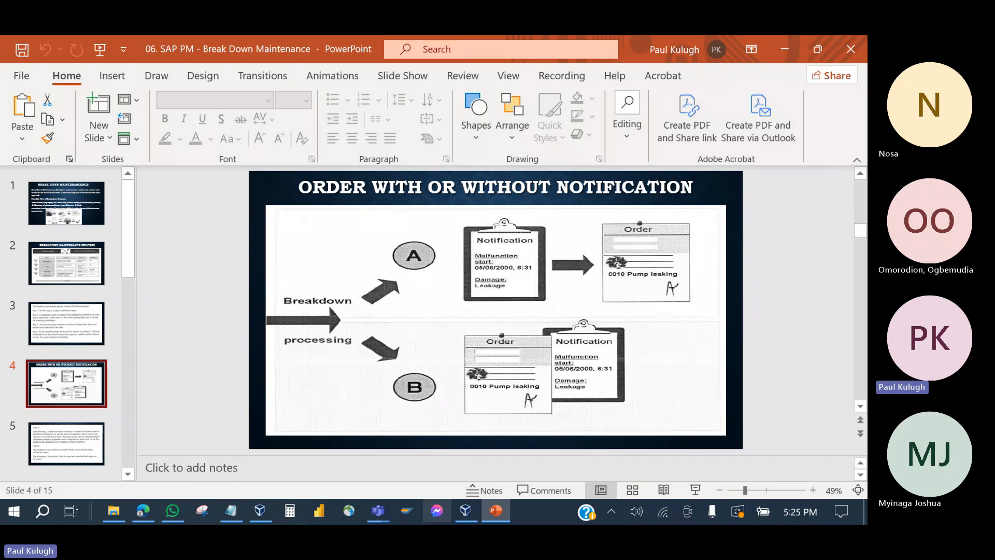
click(498, 512)
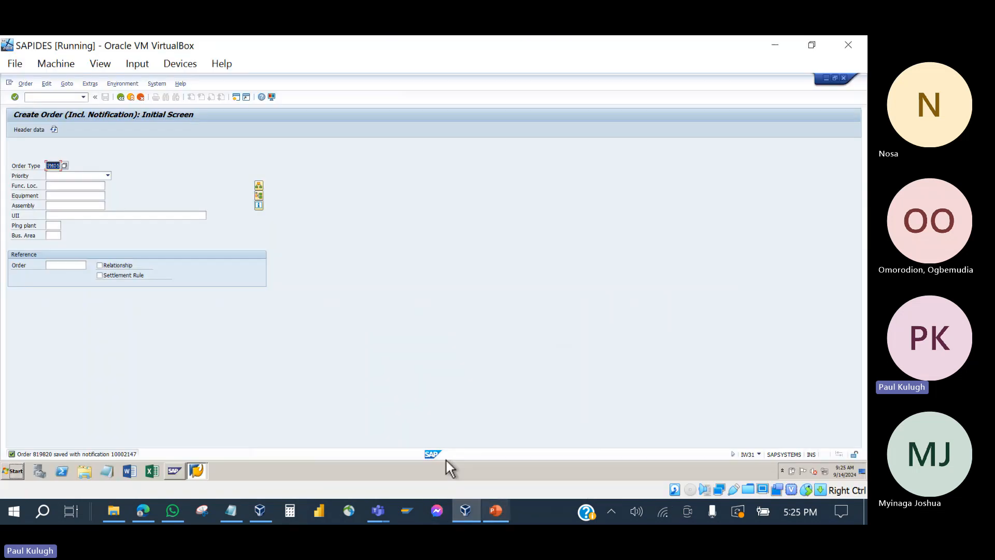
click(494, 513)
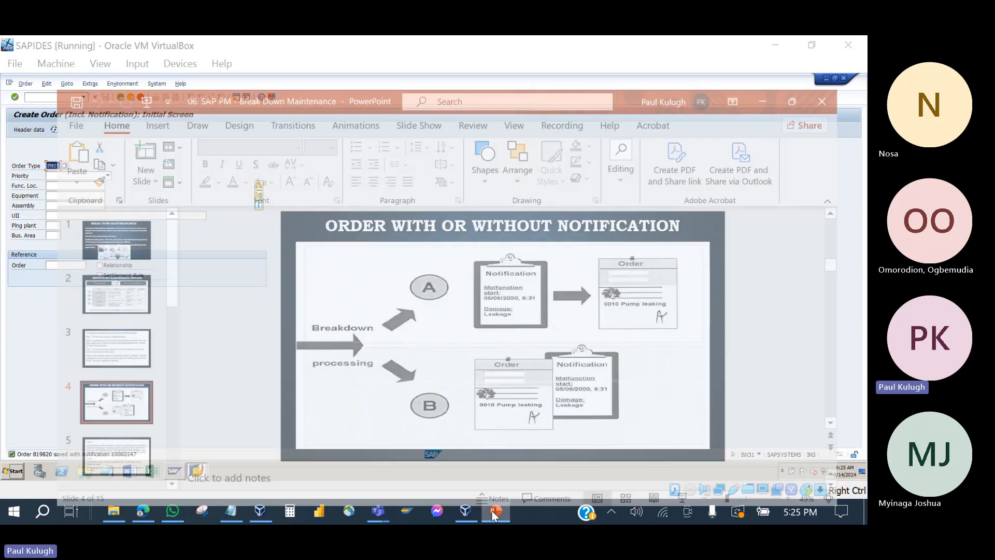
click(493, 511)
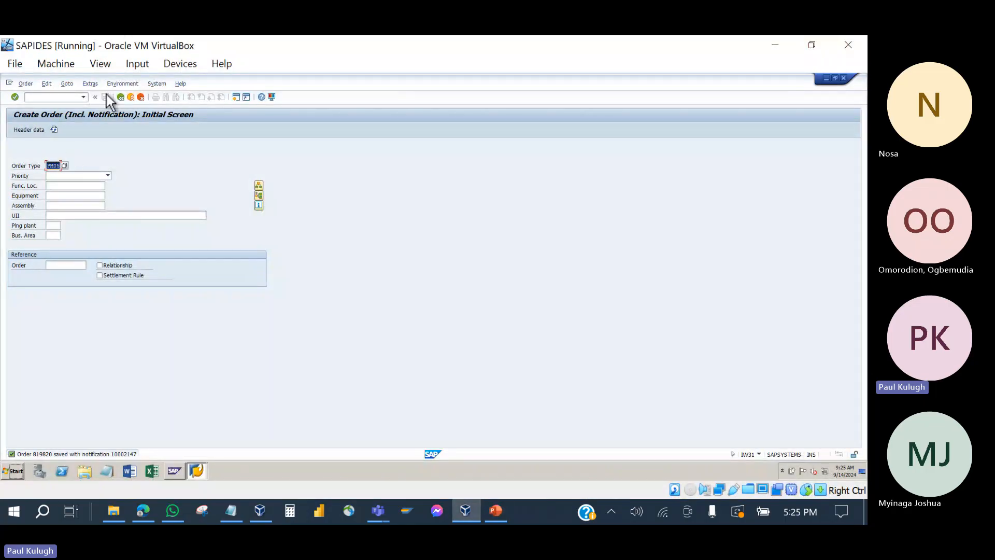
click(120, 98)
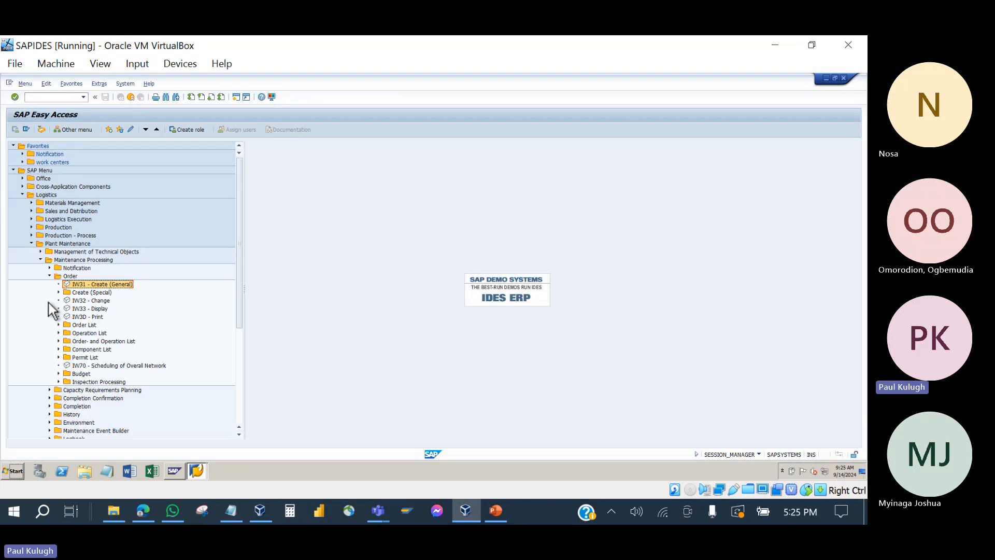
Step: Open order 819820 in Change Order at its central header
double_click(82, 301)
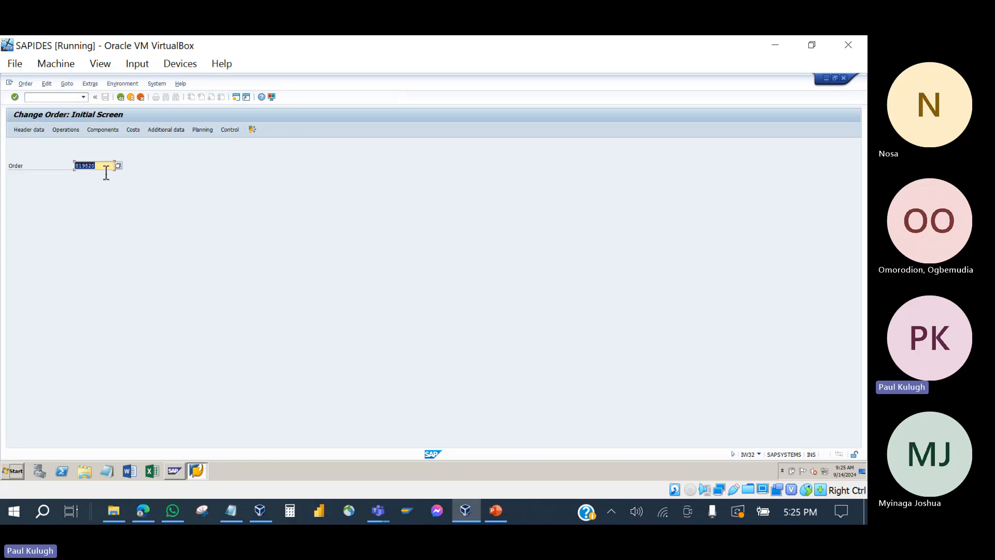
key(Return)
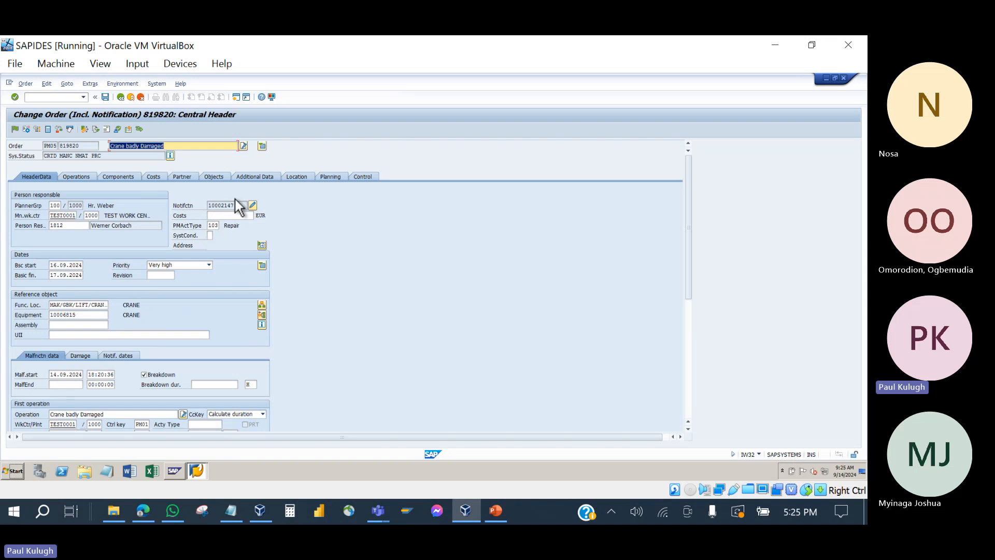
Step: Open linked notification 10002147 and review its person responsible and order 819820
double_click(242, 208)
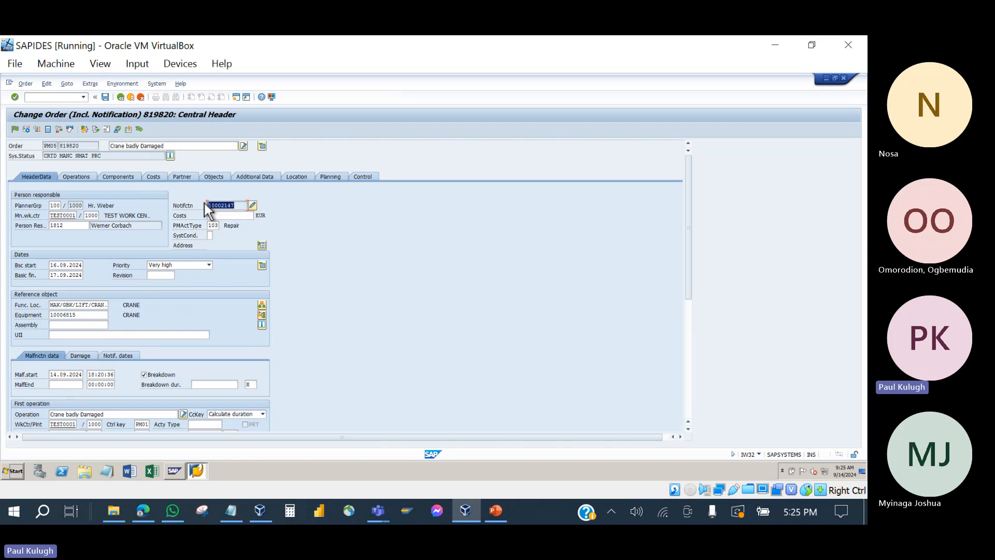
click(253, 206)
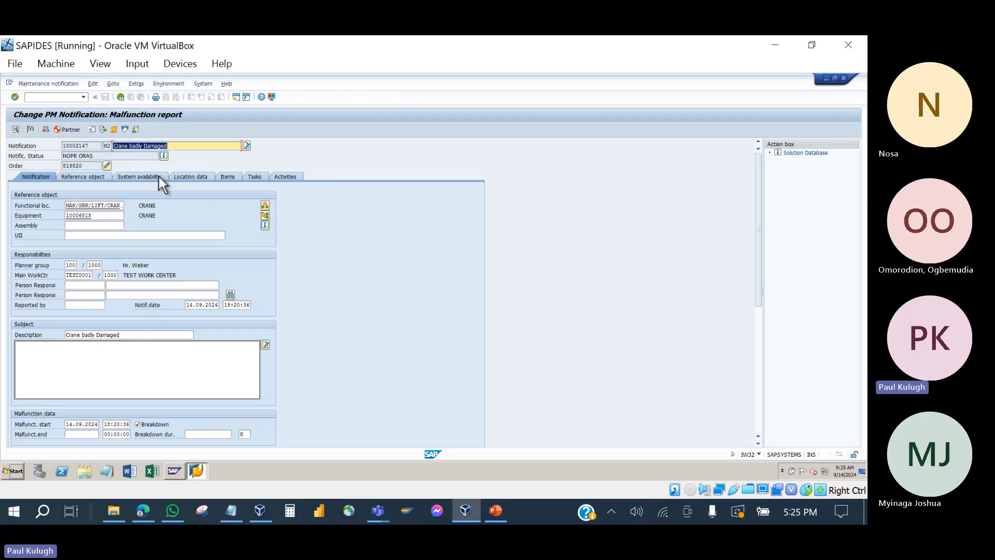
scroll(138, 378, down, 3)
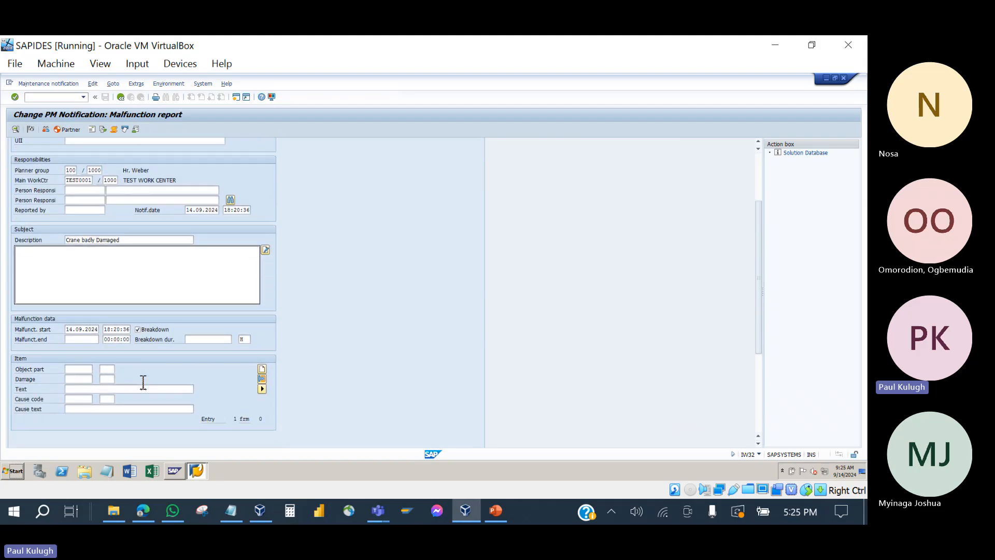
scroll(143, 382, up, 3)
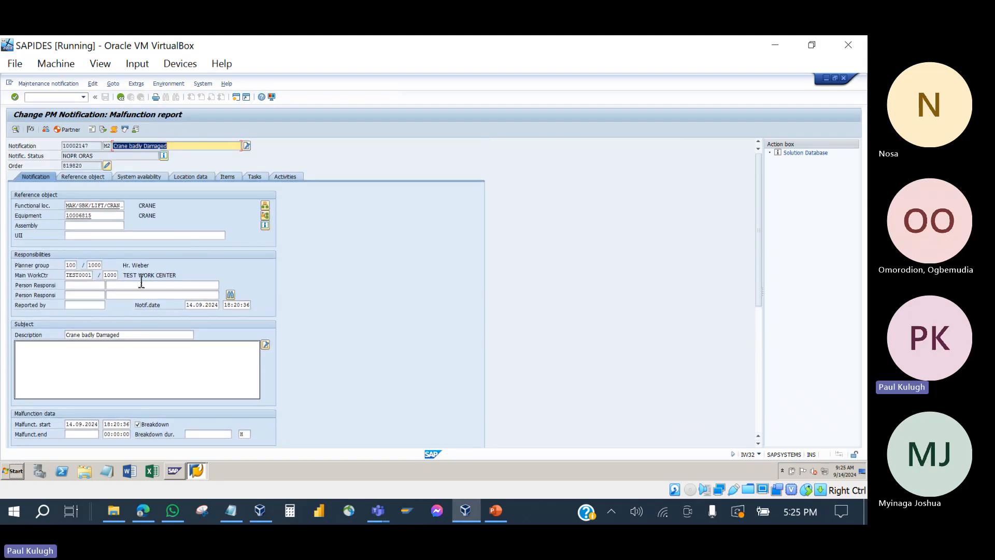
click(133, 287)
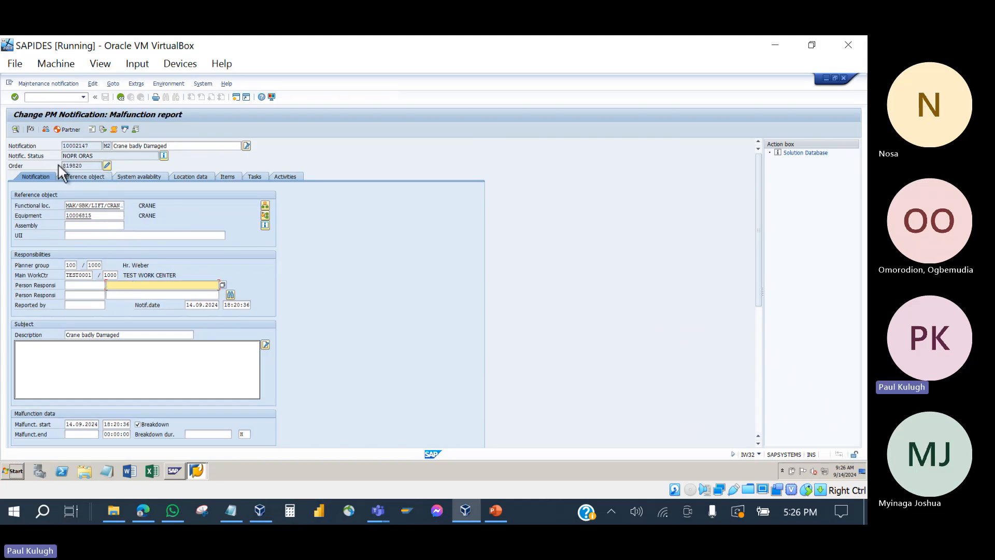
drag(84, 166, 49, 168)
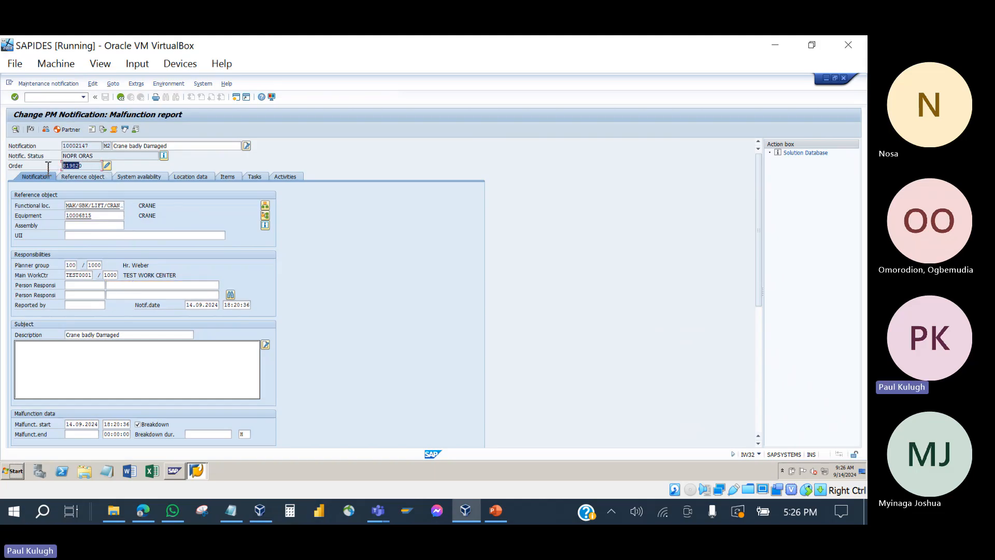
Step: Toggle between order 819820 and notification 10002147, then go back and save the order
click(107, 165)
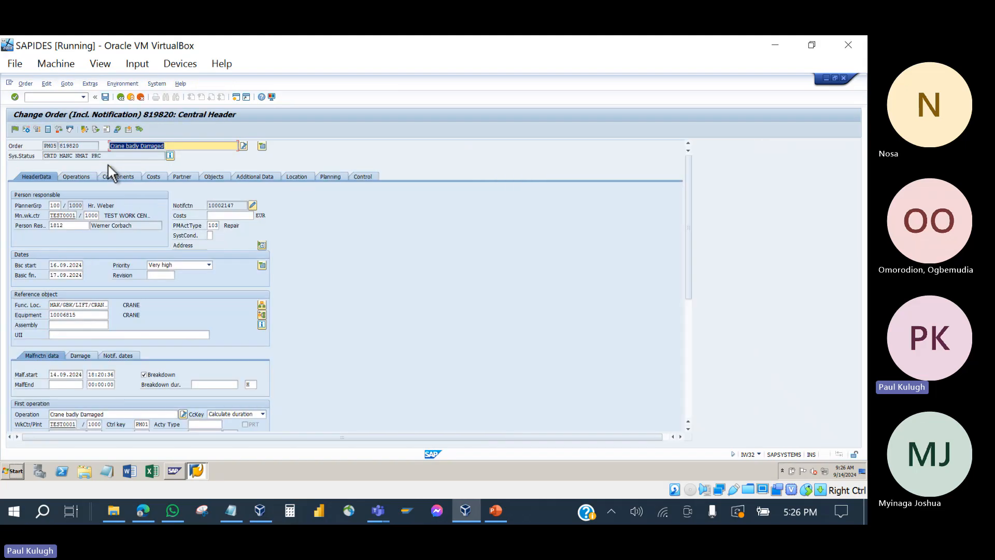
click(253, 205)
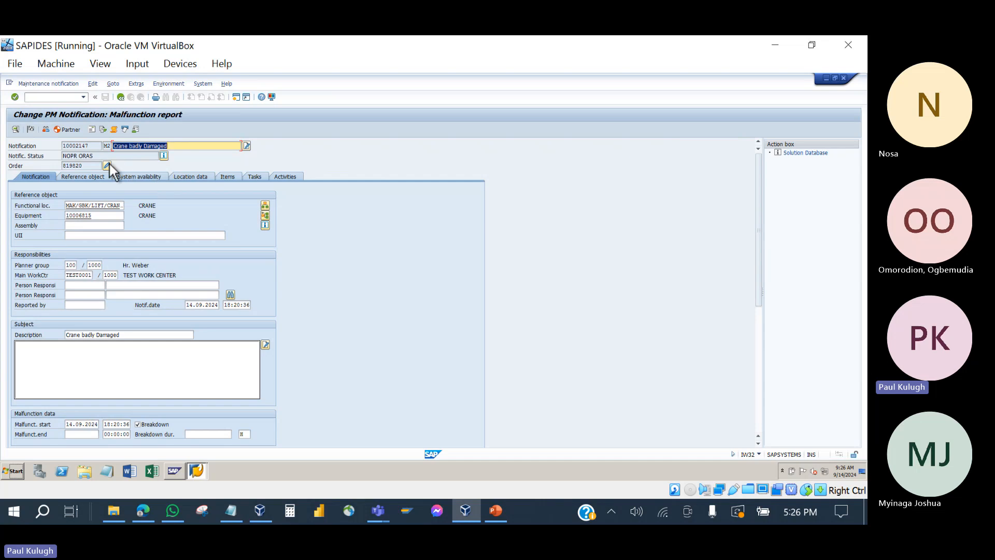
click(106, 165)
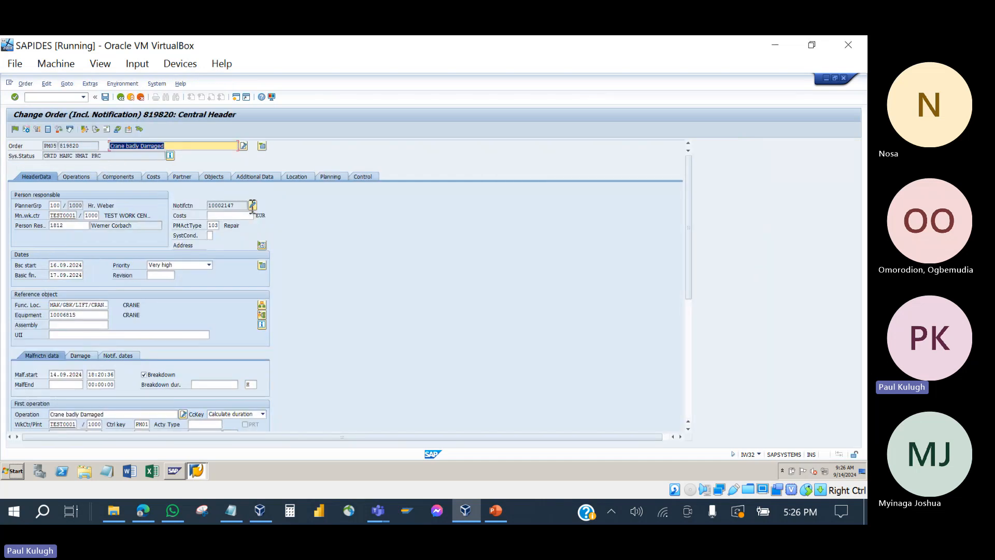
click(253, 205)
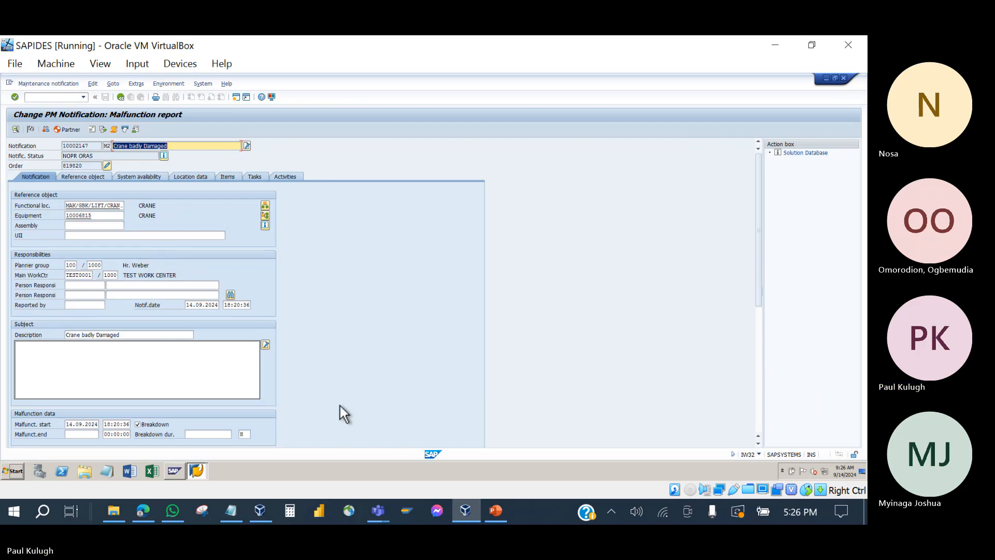
click(122, 98)
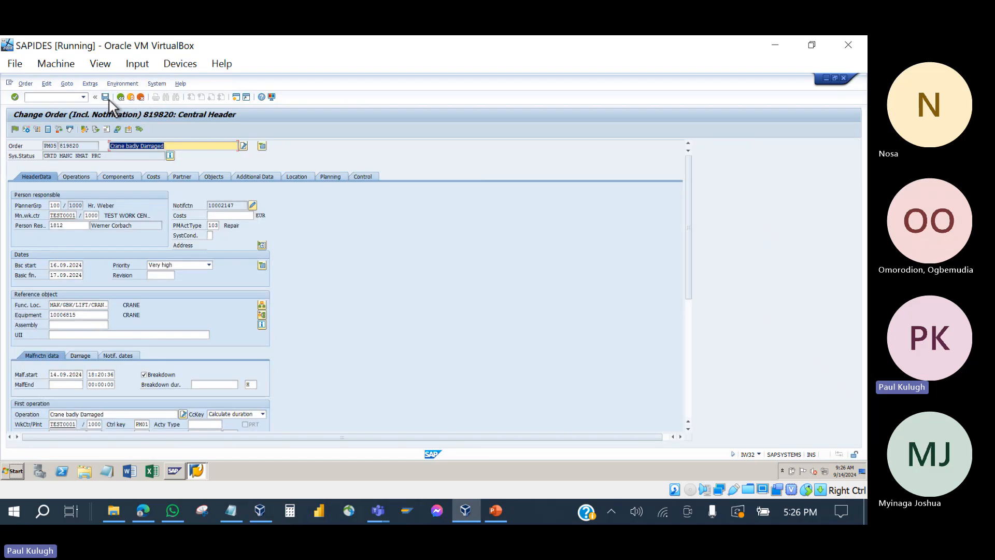
click(102, 97)
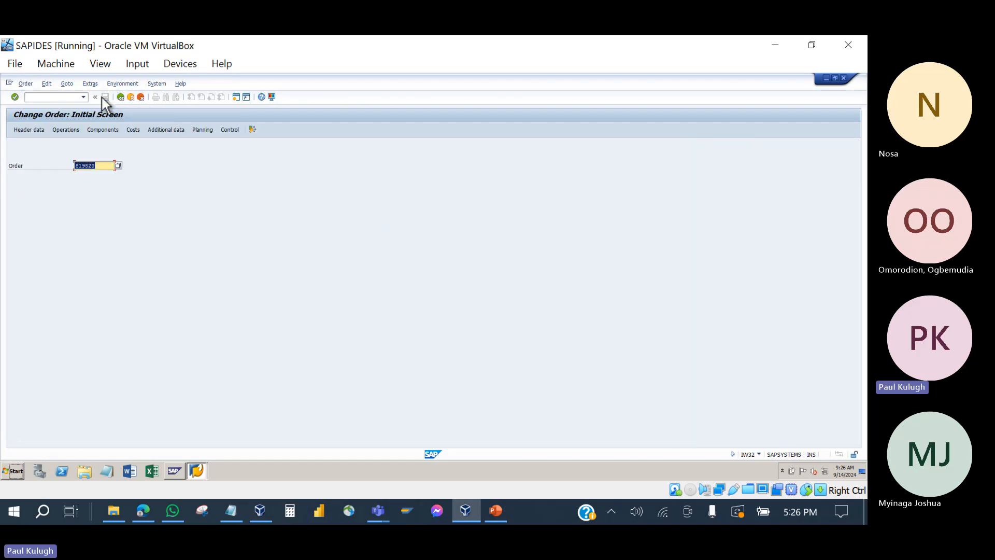
Step: Return to SAP Easy Access and review the PowerPoint slide on breakdown orders with or without notification
click(120, 98)
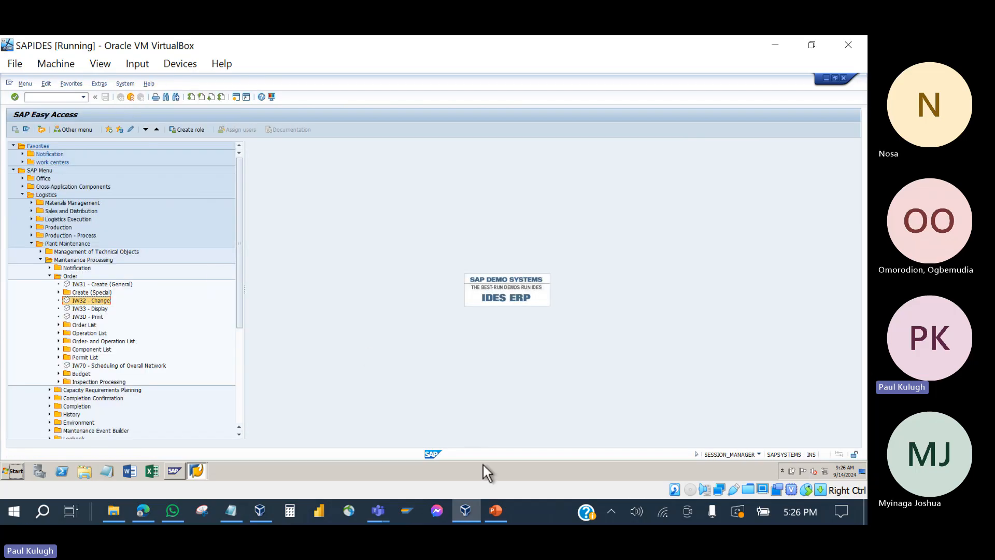
click(495, 512)
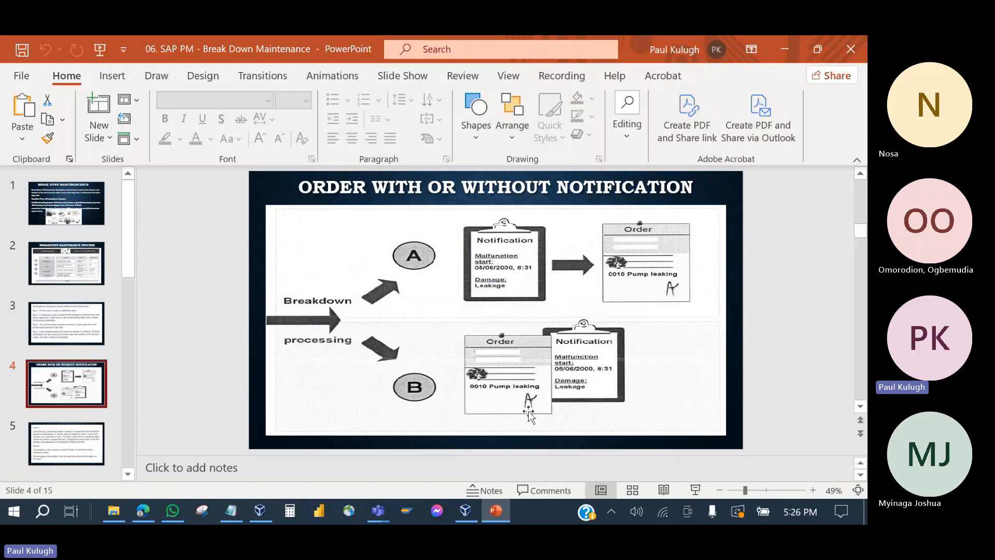
click(496, 510)
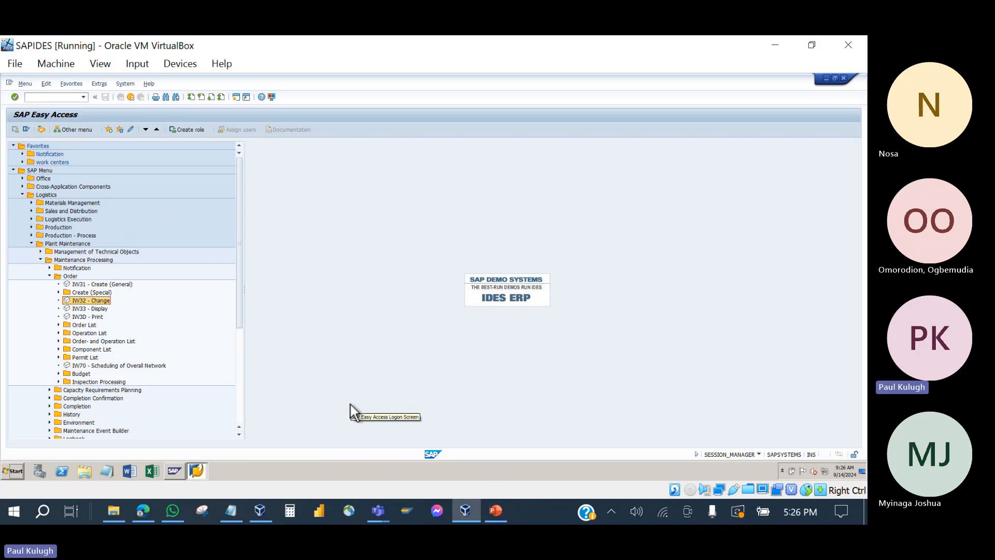
Step: Reopen IW32, clear the order number, go back, collapse Order, and bring up the cLASS notes
double_click(93, 299)
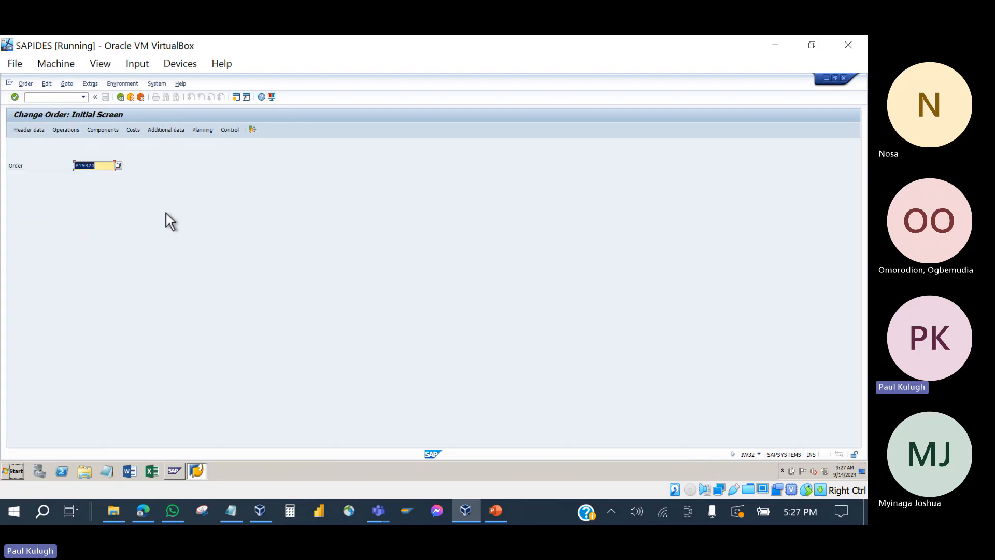
key(Delete)
key(Escape)
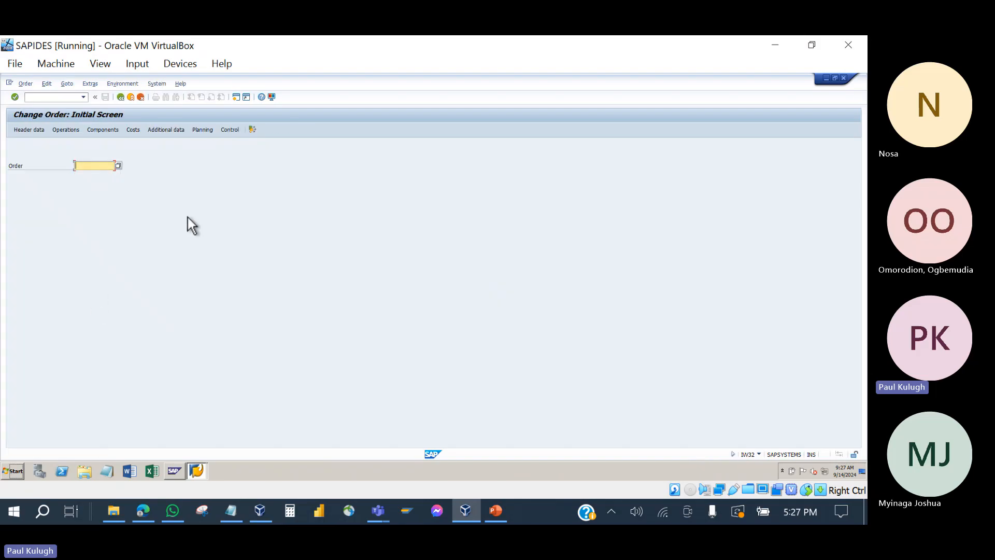
click(123, 96)
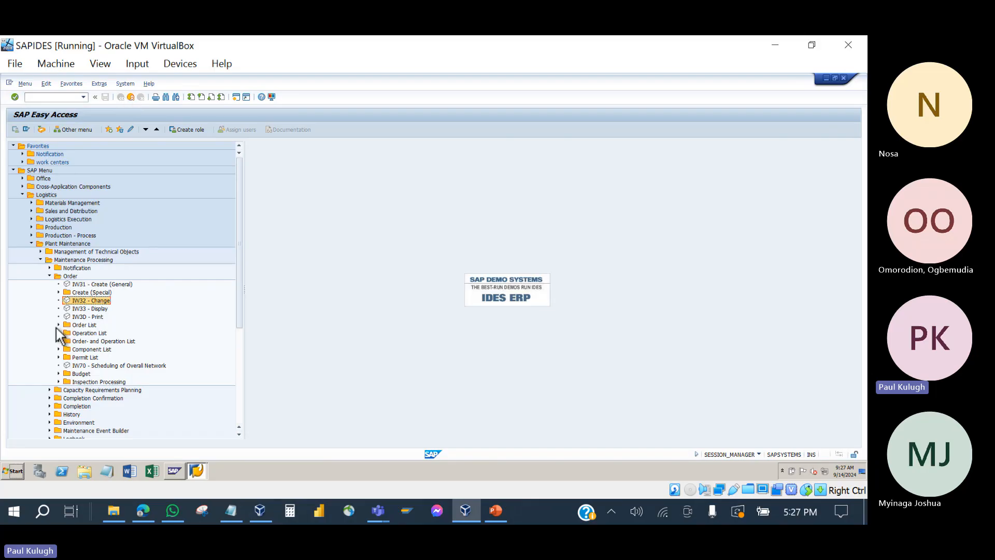
click(50, 277)
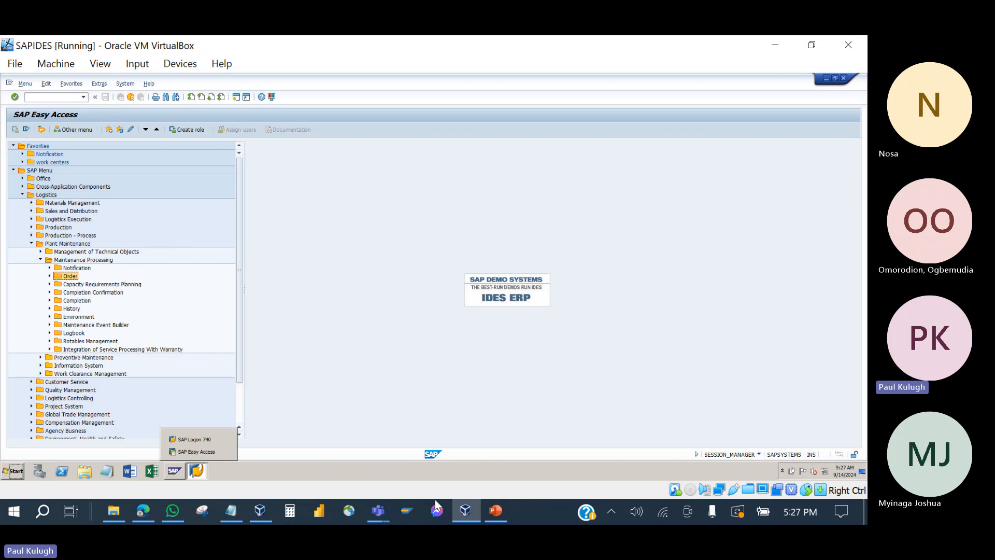
click(231, 520)
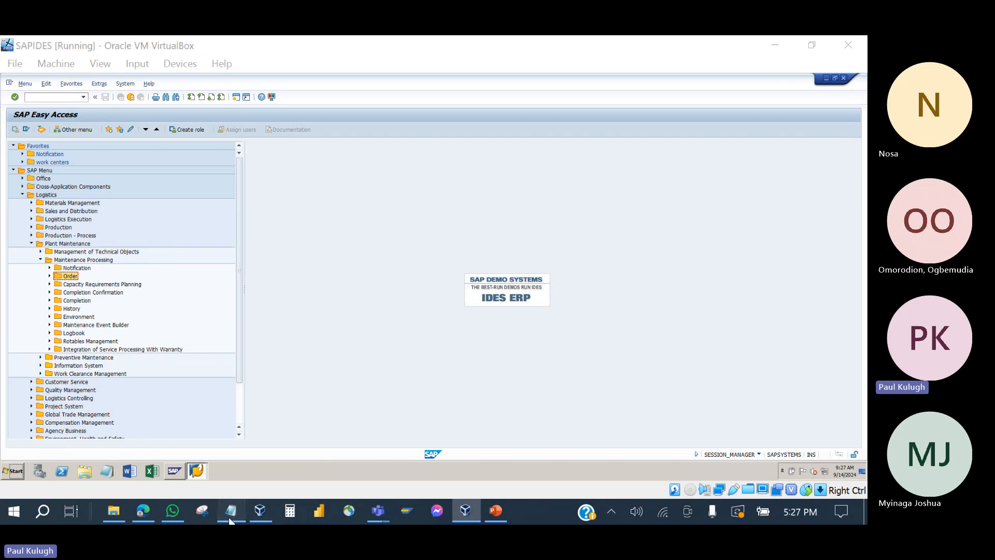
scroll(175, 289, down, 2)
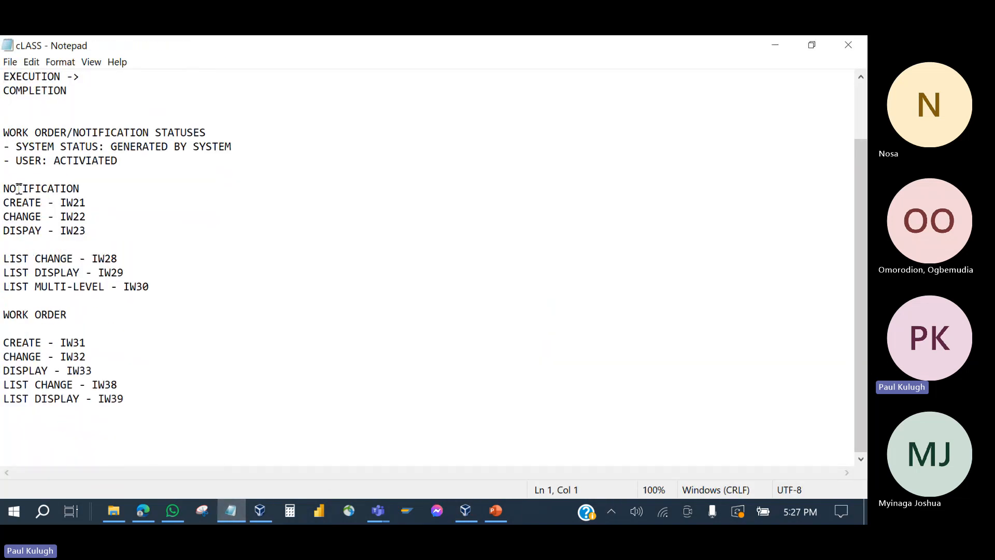
Step: Highlight the notification codes in the cLASS notes and pick out IW28 as List Change
drag(9, 188, 121, 262)
click(118, 263)
click(128, 273)
click(118, 258)
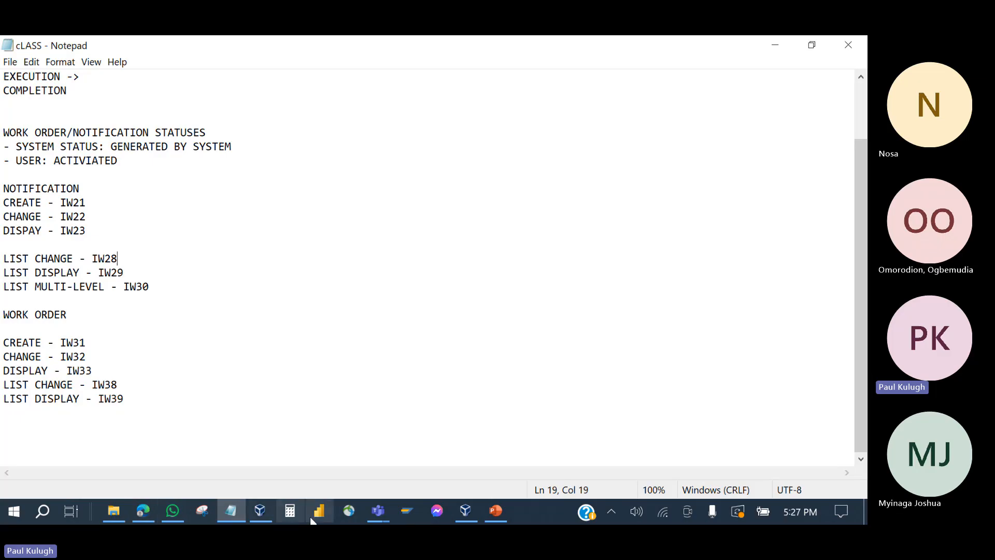
click(265, 511)
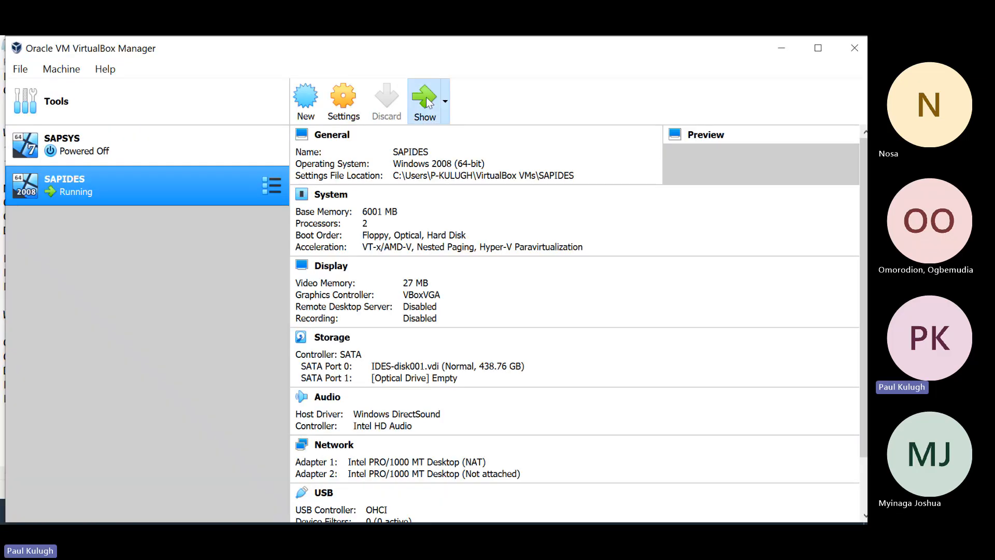
Step: Locate IW28 under Notification > List Editing and launch it by entering iw28
click(426, 100)
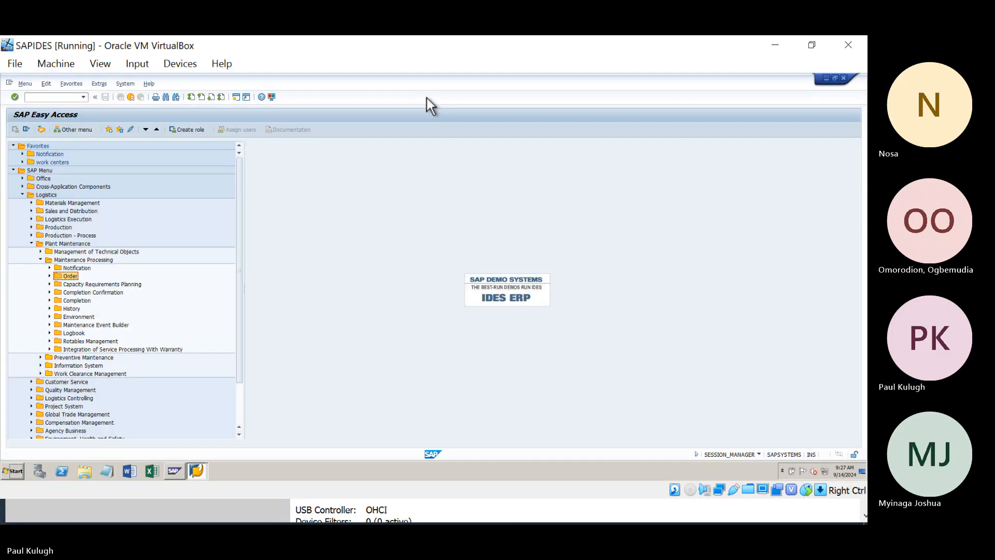
click(50, 268)
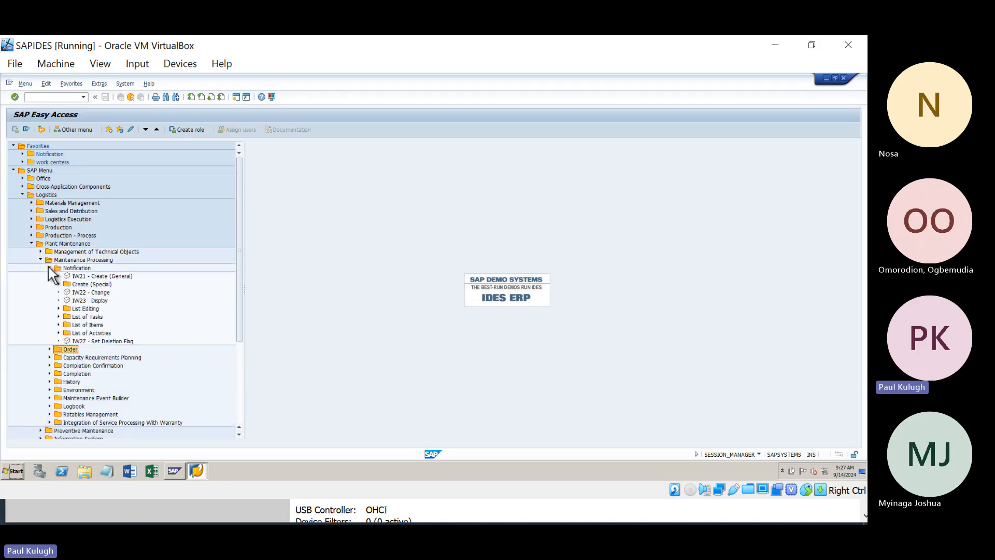
click(76, 309)
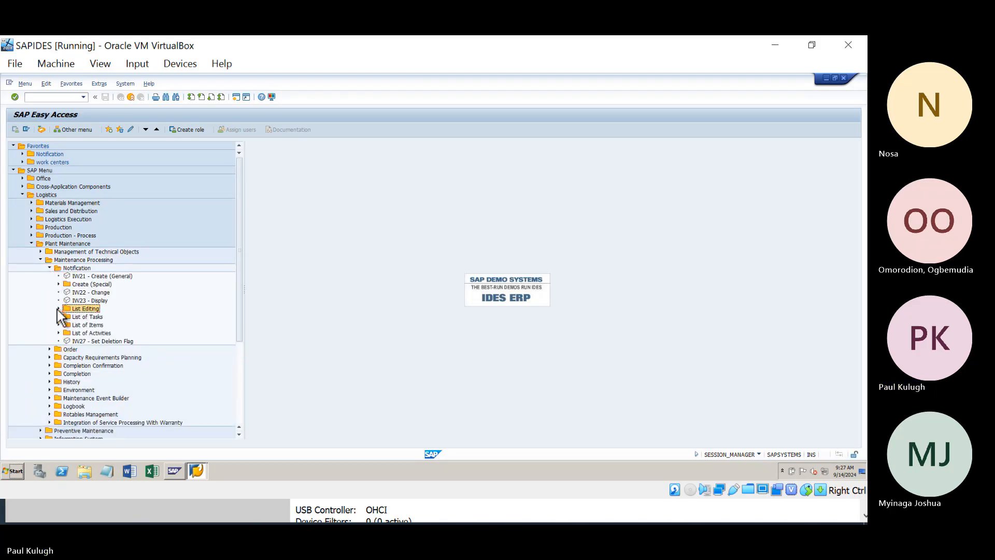
click(58, 309)
click(88, 317)
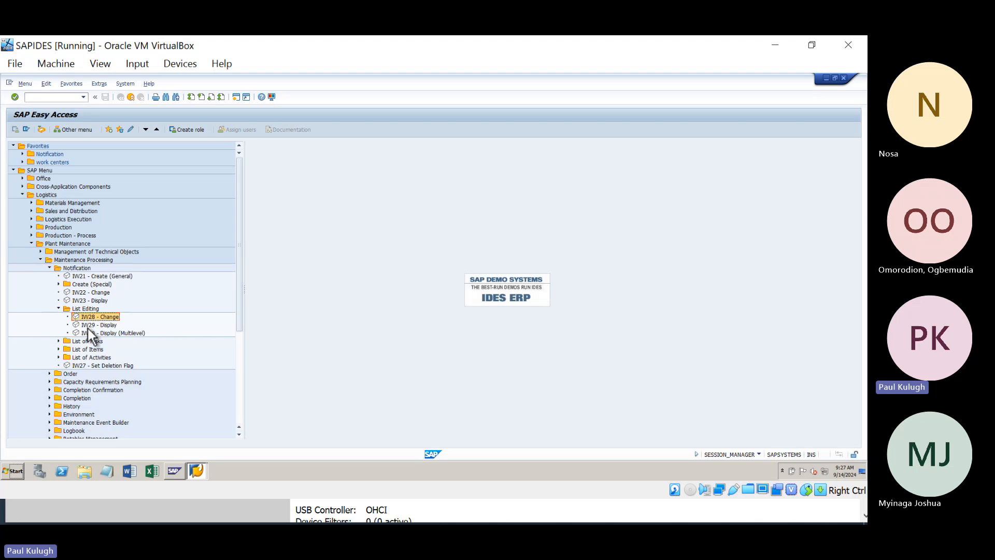
click(92, 332)
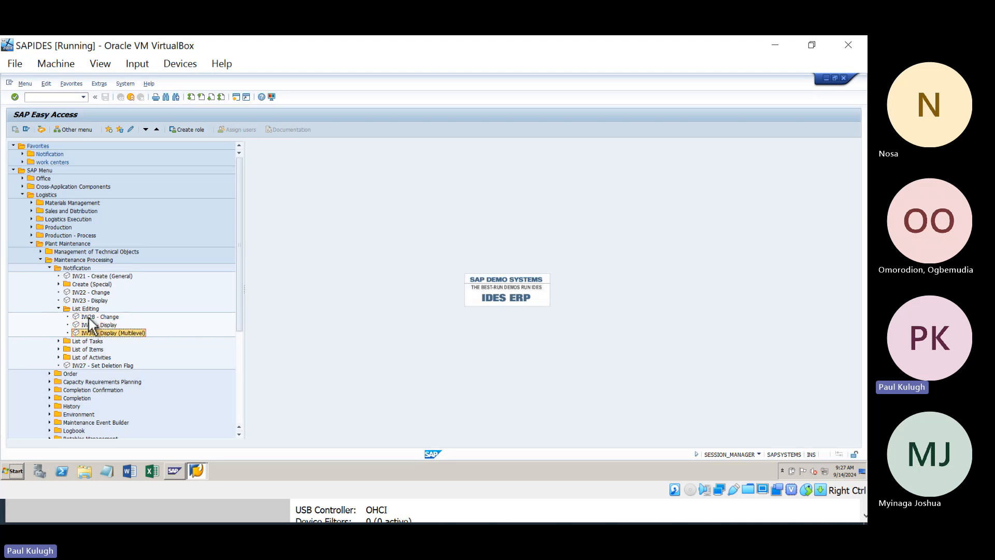
click(88, 318)
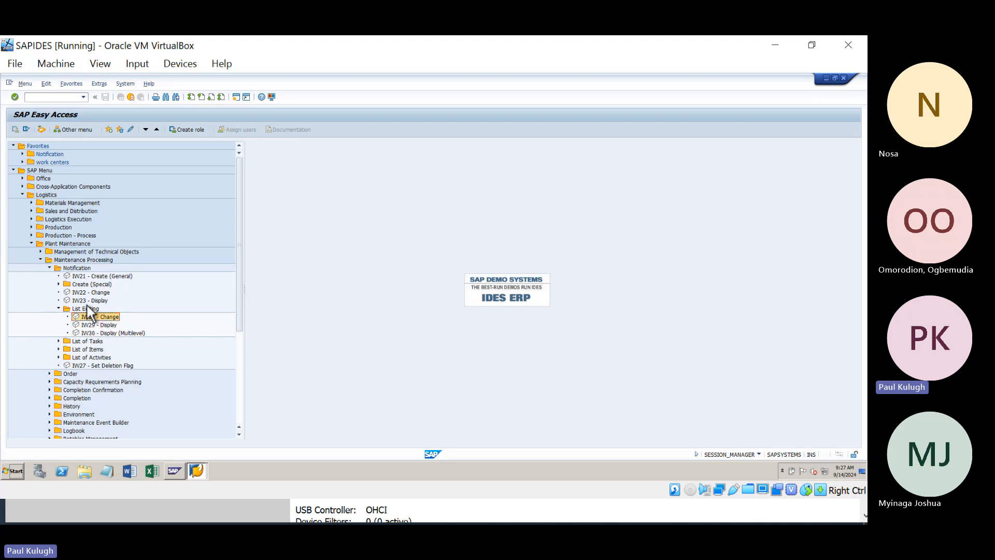
click(58, 99)
text(iw28)
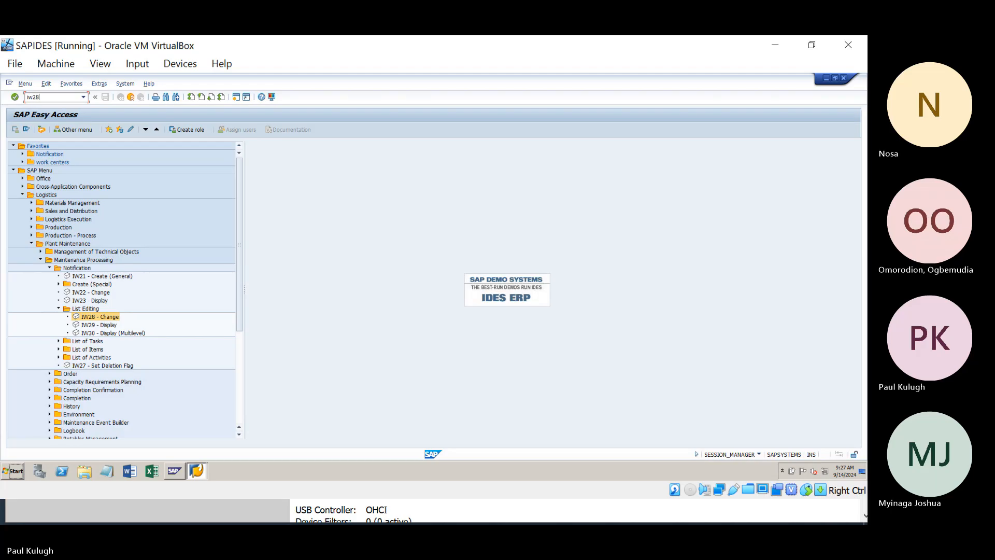
key(Return)
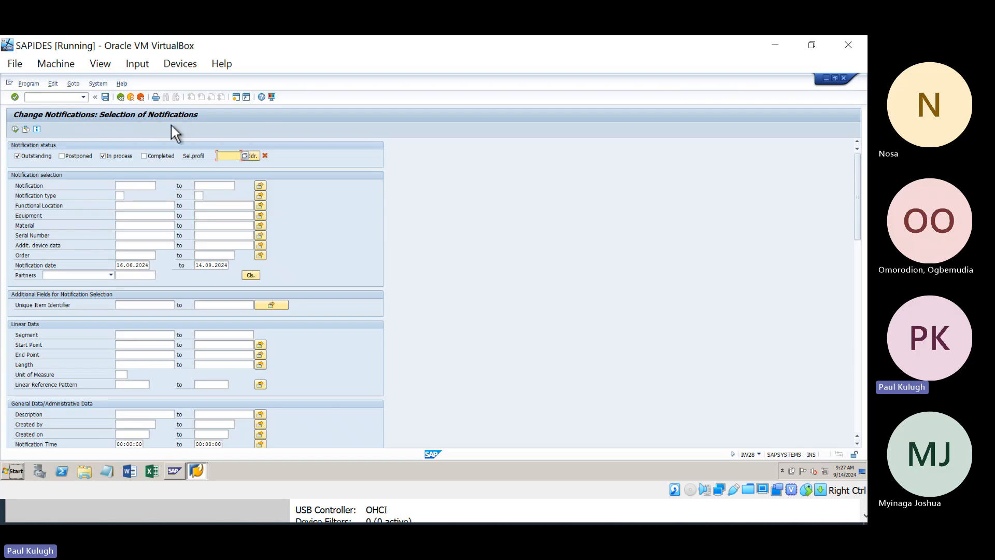
Step: Clear the notification start date, swap Outstanding off and In process on, then go Back
scroll(61, 188, down, 1)
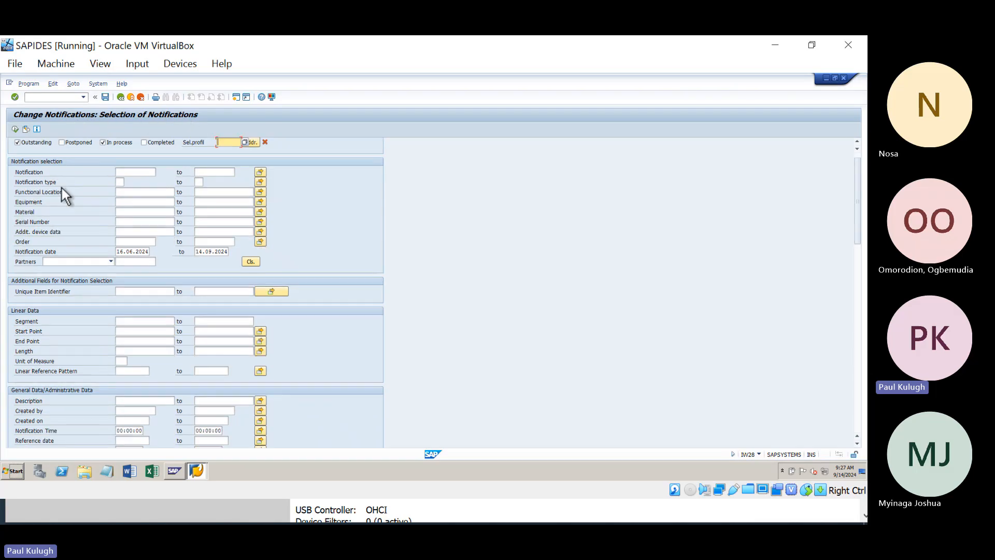
scroll(65, 190, up, 1)
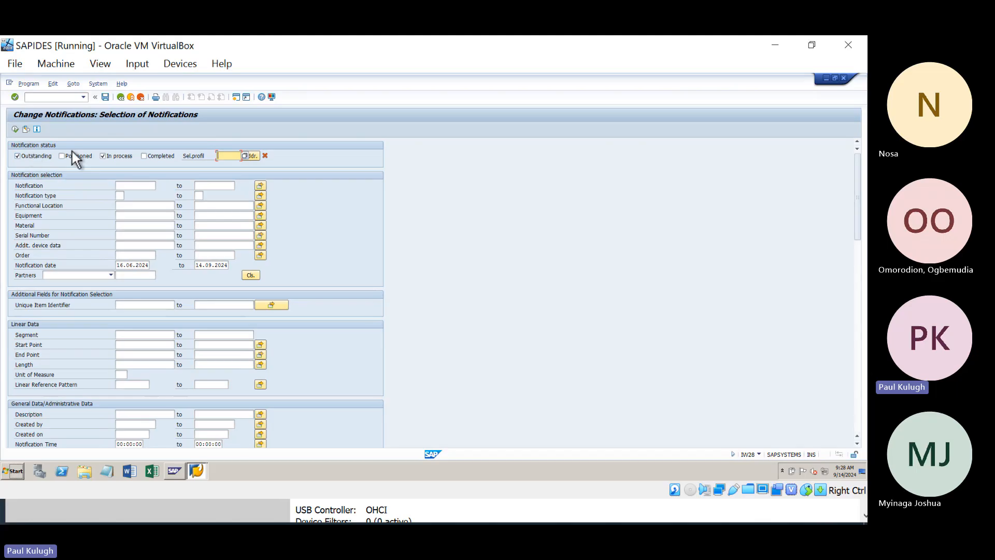
click(123, 265)
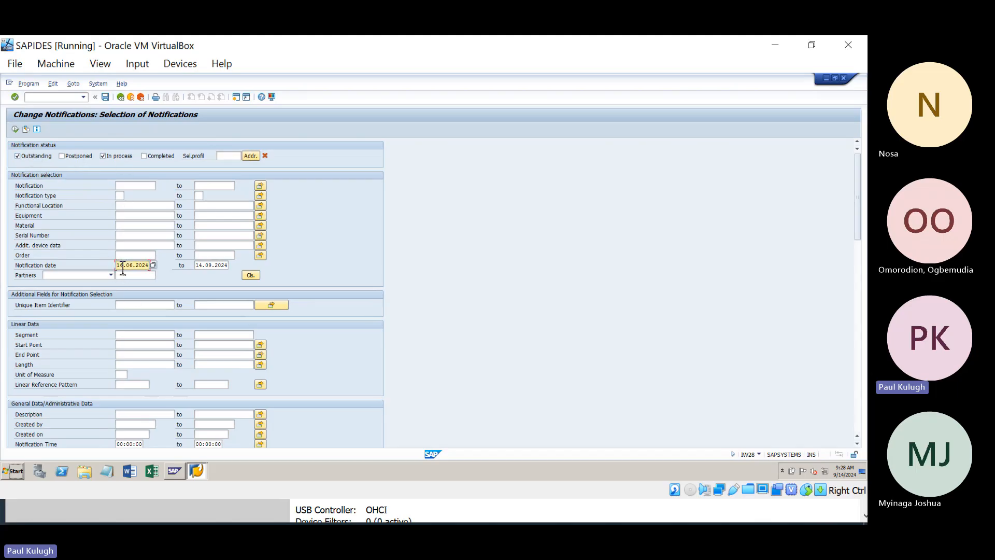
key(BackSpace)
key(BackSpace)
key(BackSpace)
key(BackSpace)
key(BackSpace)
key(BackSpace)
key(BackSpace)
key(BackSpace)
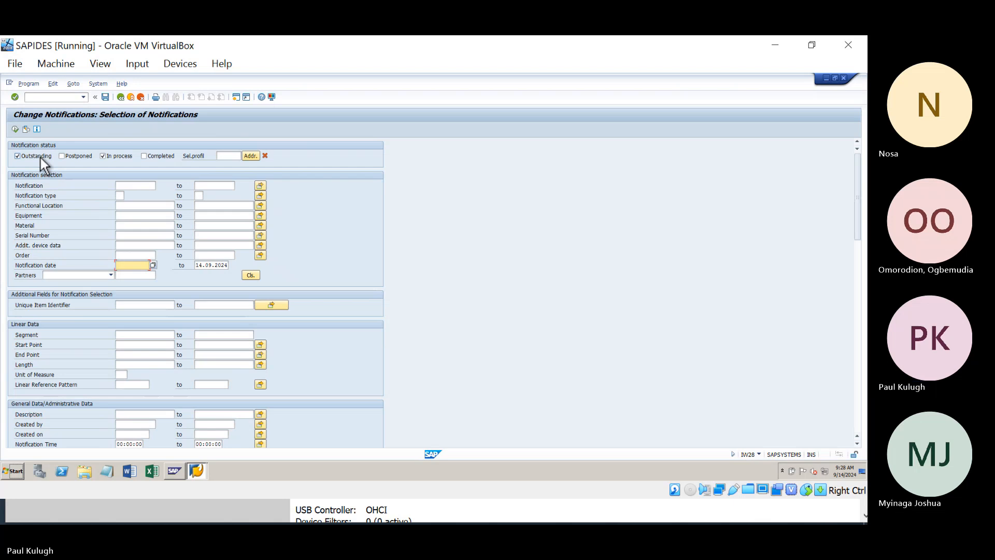
click(107, 154)
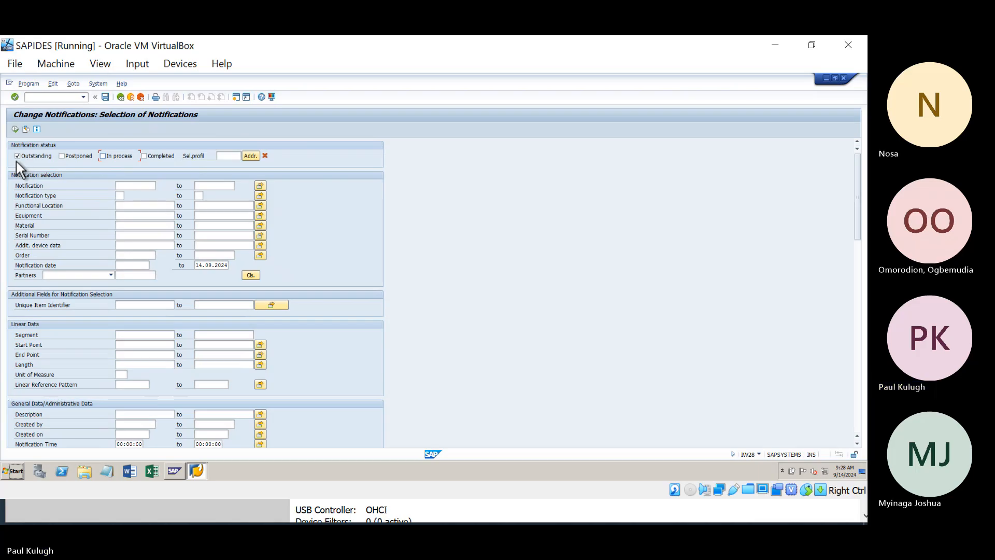
click(50, 157)
click(102, 157)
click(121, 98)
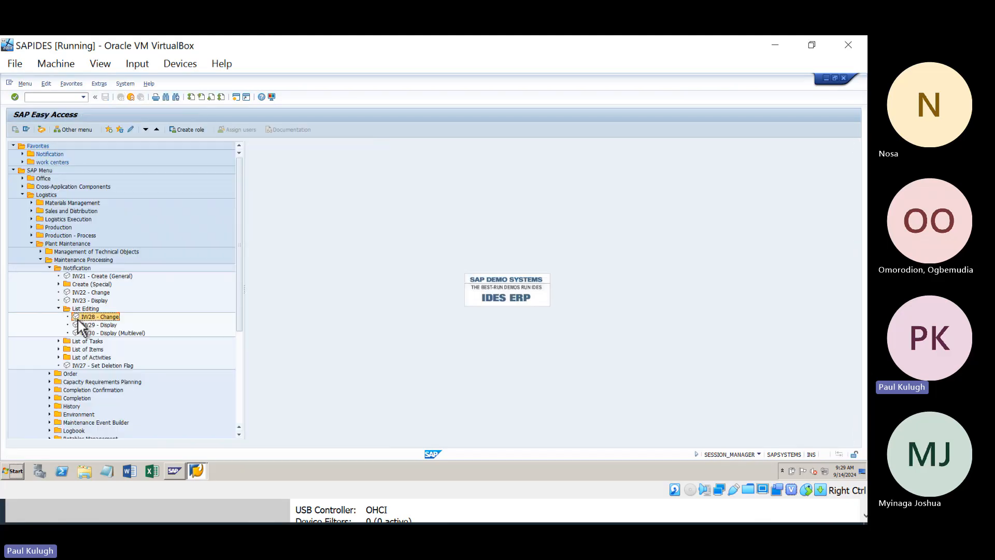
double_click(89, 292)
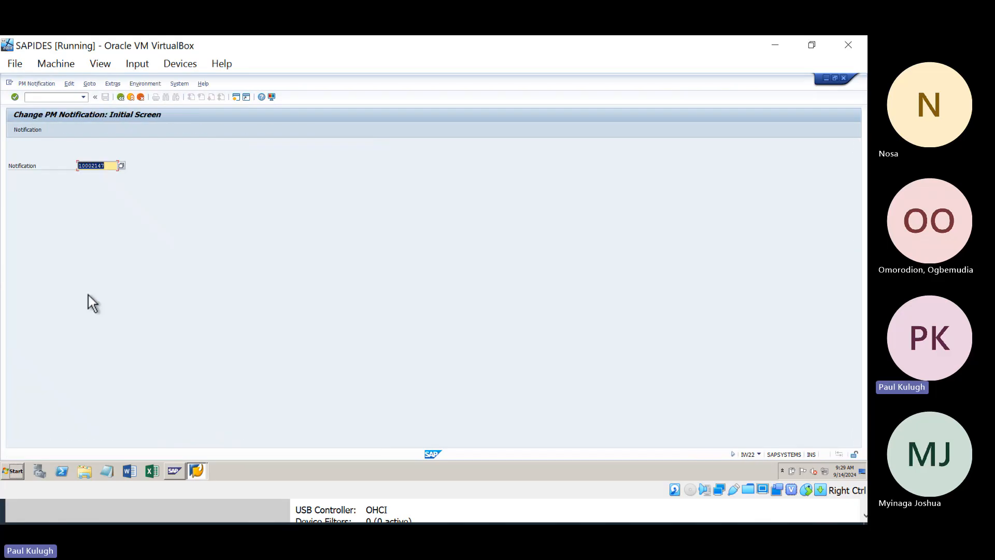
key(Return)
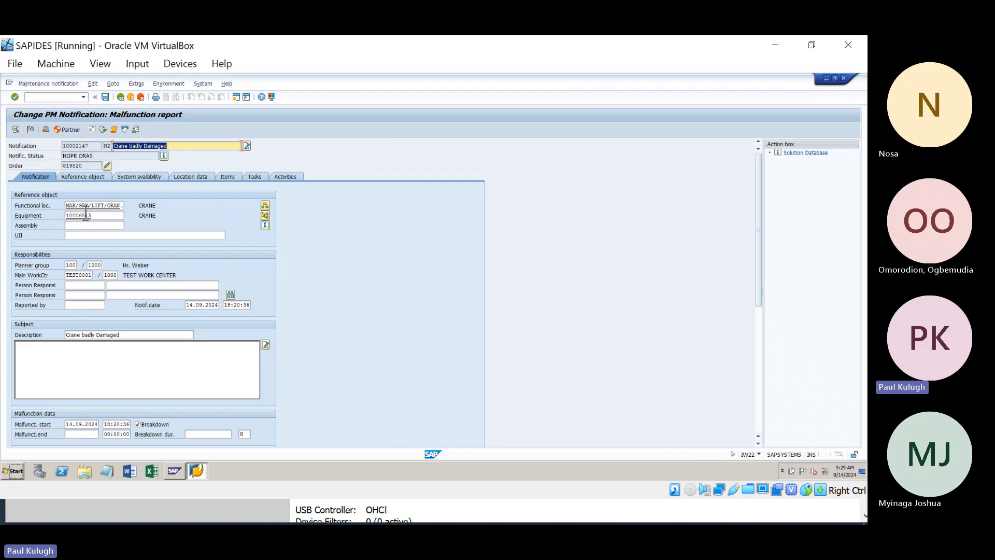
drag(79, 156, 63, 158)
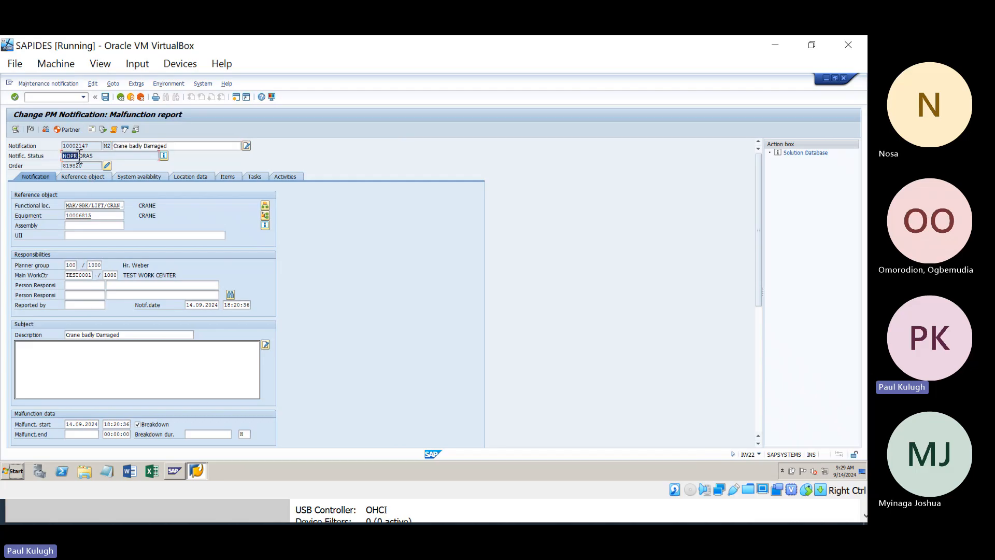
click(77, 156)
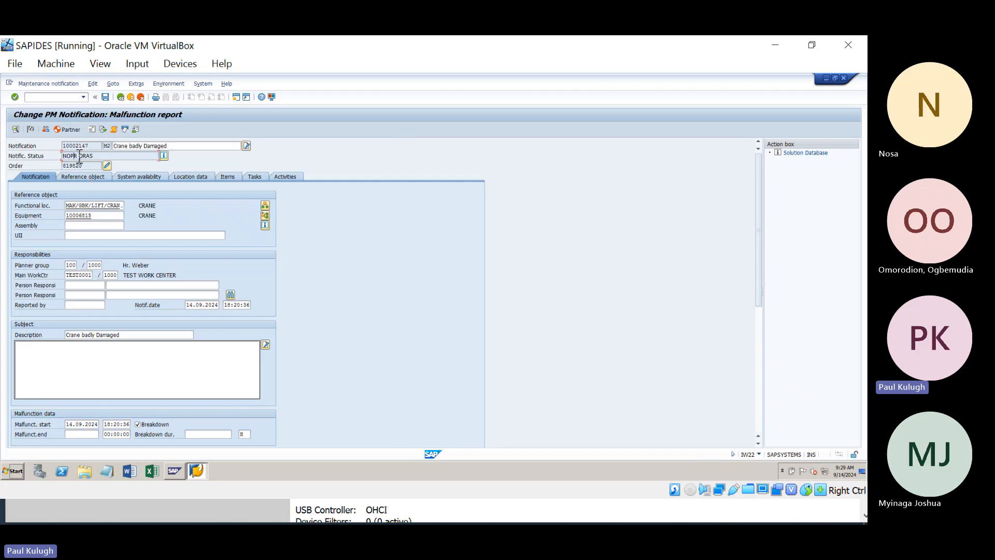
click(164, 156)
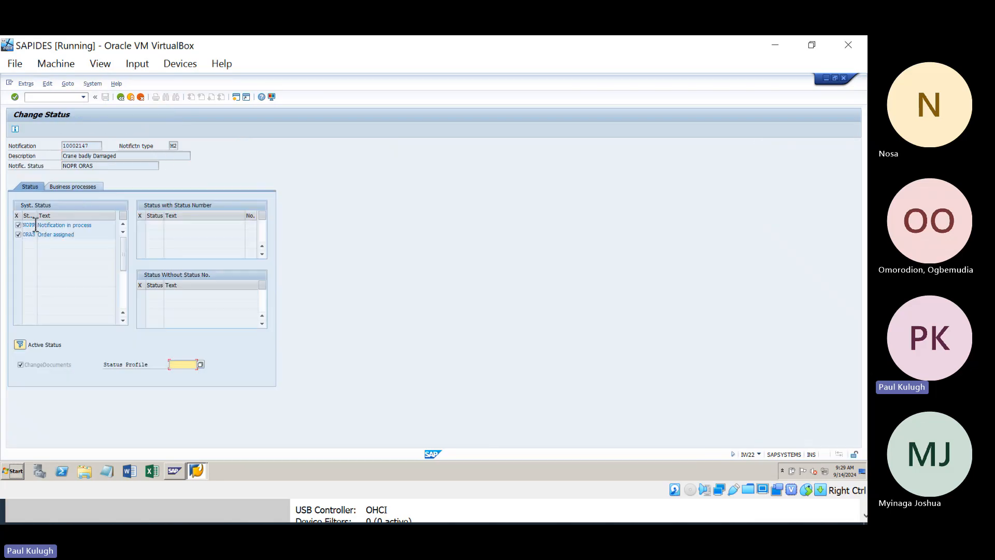
drag(95, 225, 25, 236)
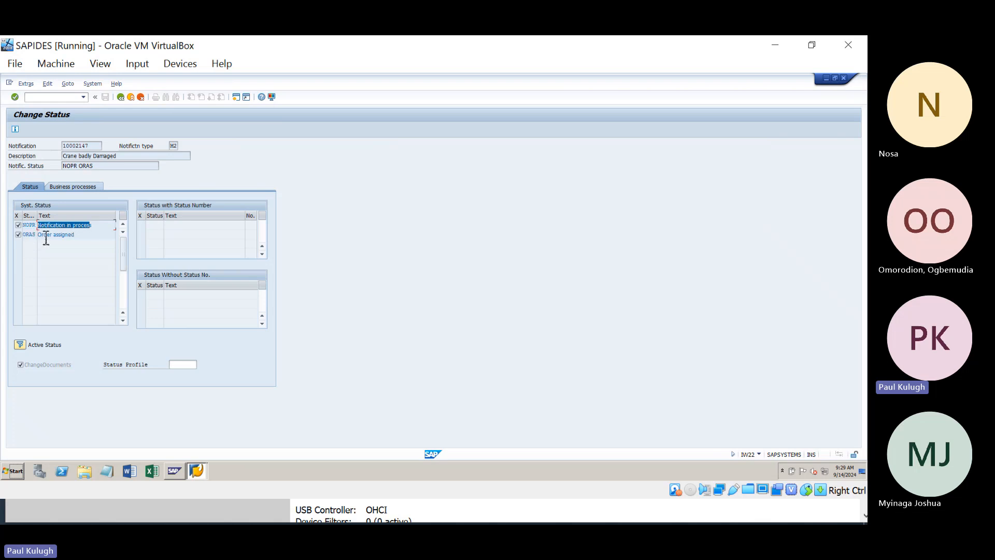
drag(87, 234, 36, 235)
click(121, 98)
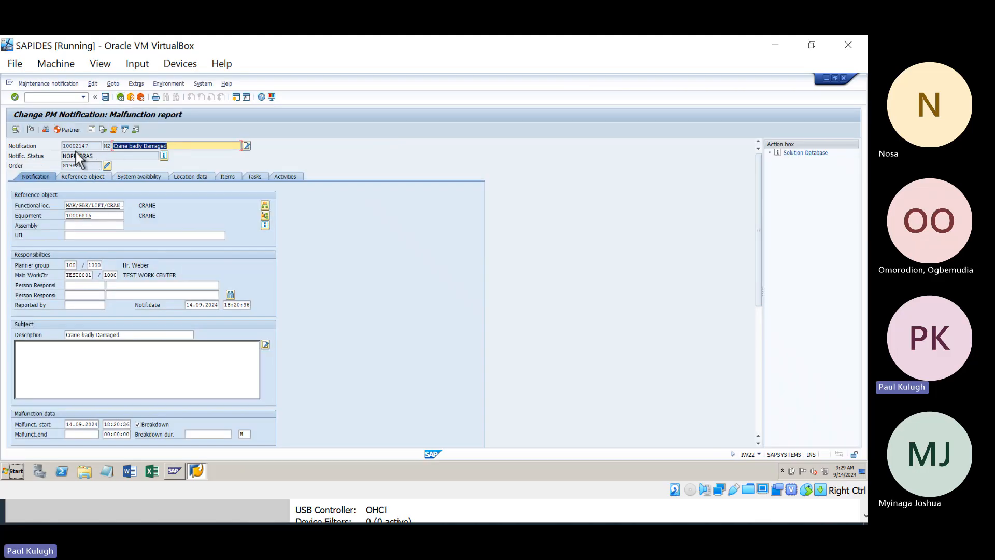
click(81, 157)
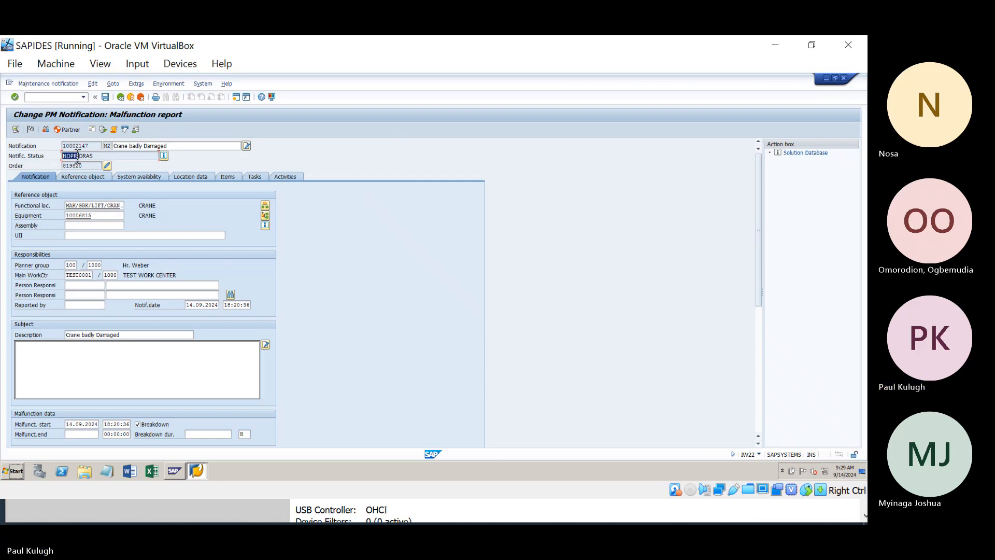
mouse_move(94, 156)
mouse_down()
mouse_move(49, 158)
mouse_move(83, 171)
mouse_up()
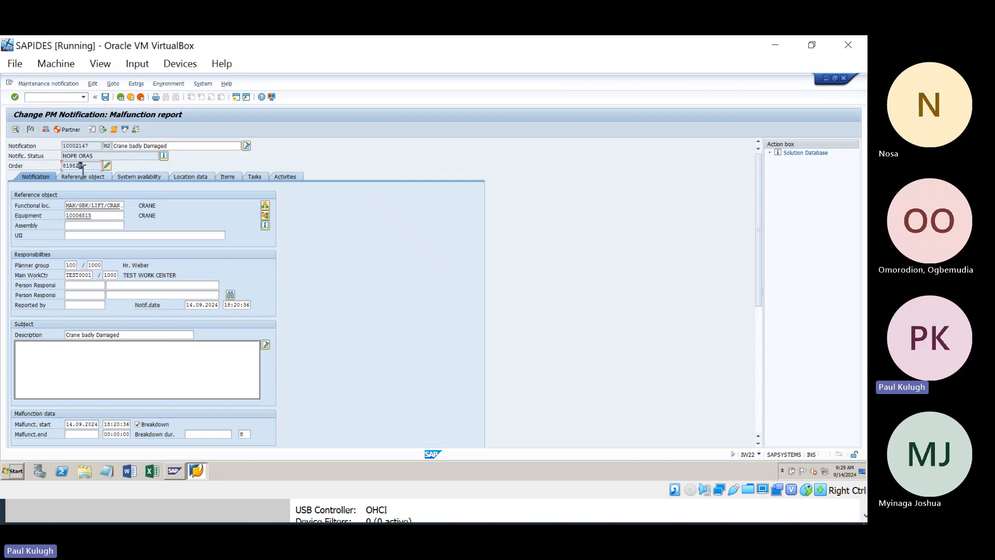
click(122, 98)
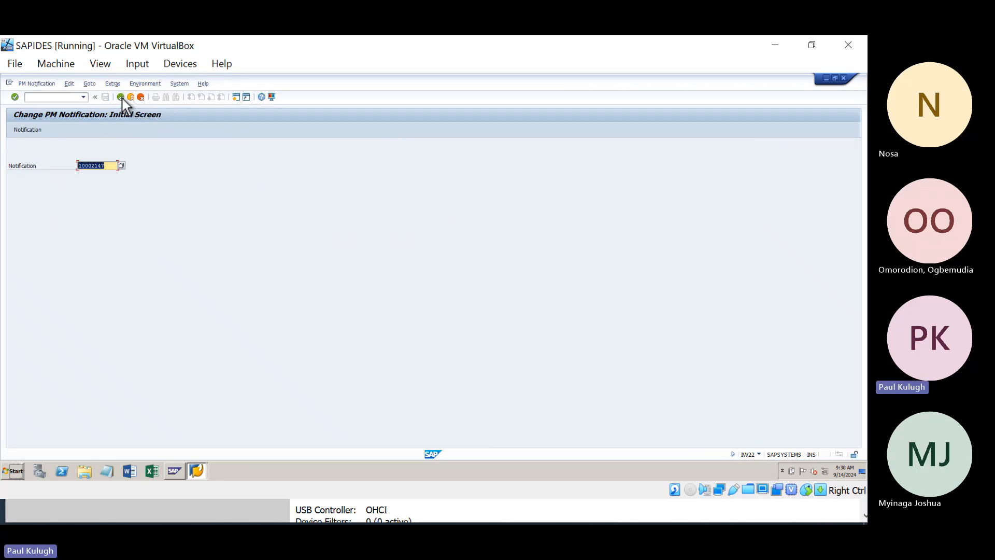
click(122, 98)
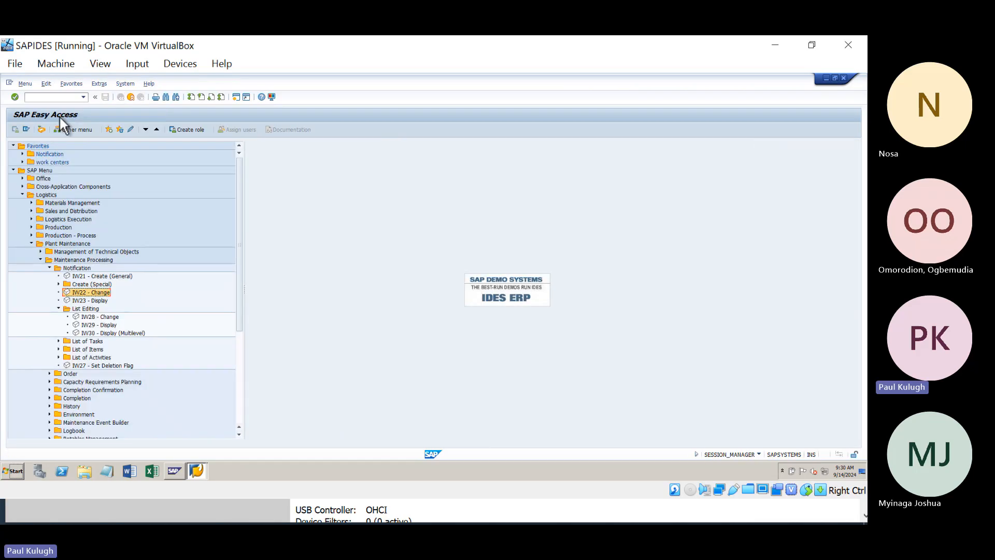
Step: Reopen IW28 and set the status filter to Outstanding only, with In process unticked
double_click(86, 317)
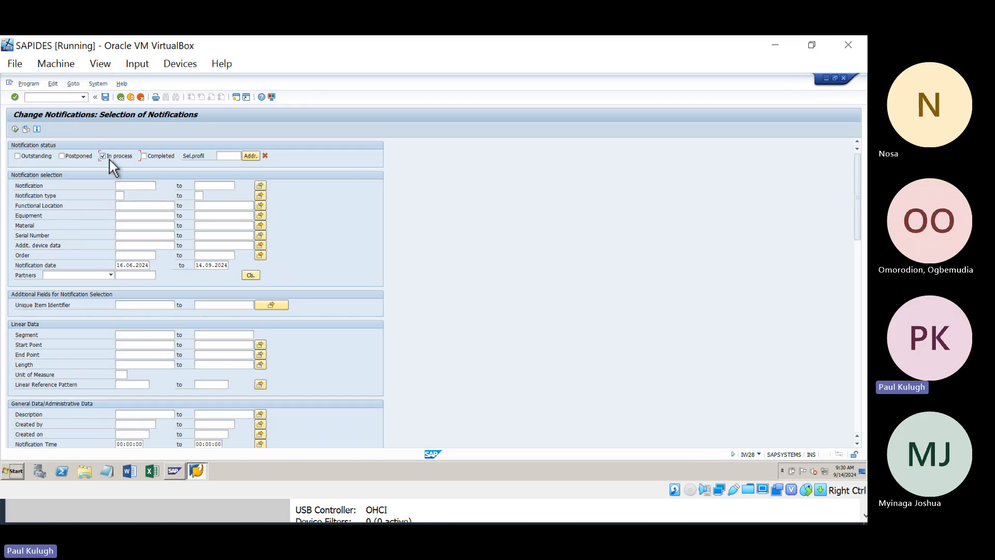
key(F8)
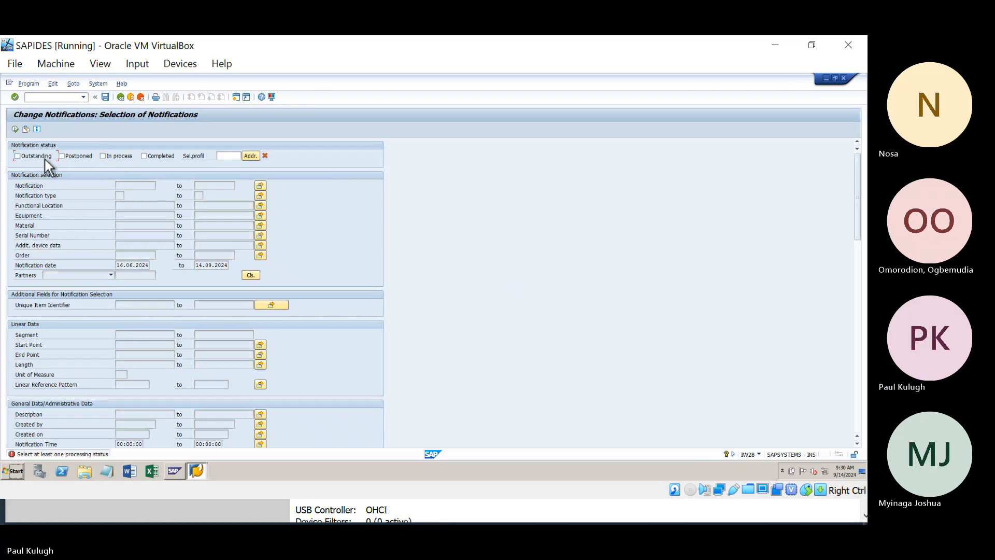
double_click(41, 160)
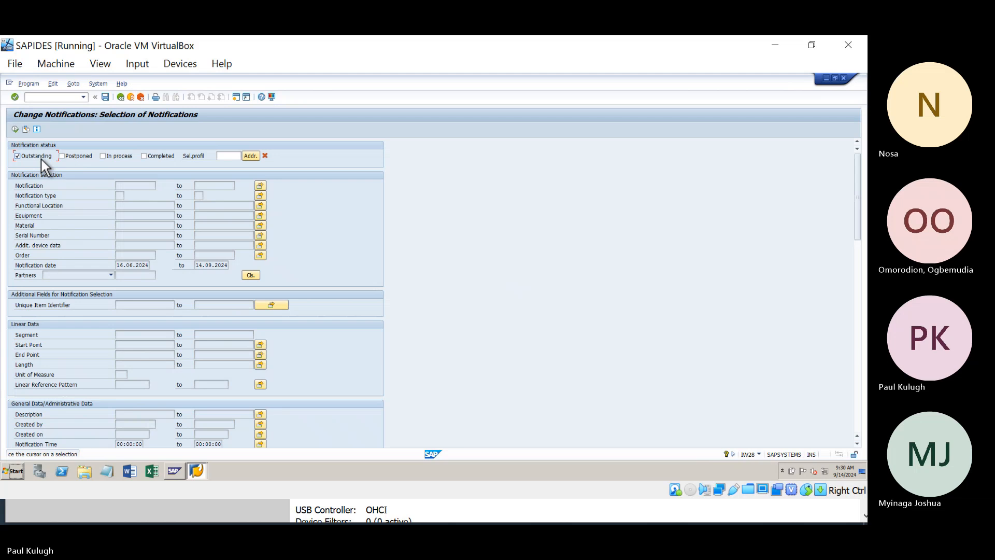
click(121, 98)
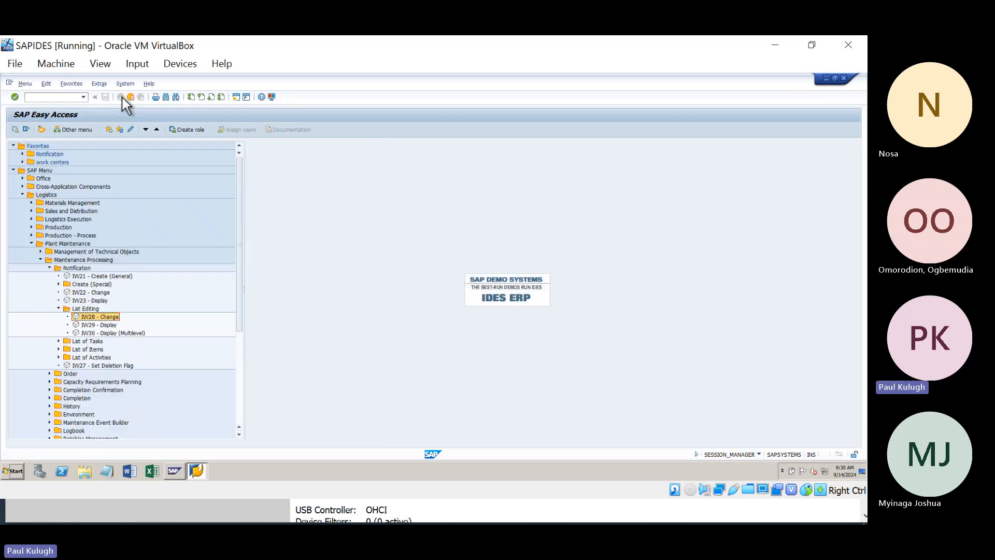
double_click(96, 316)
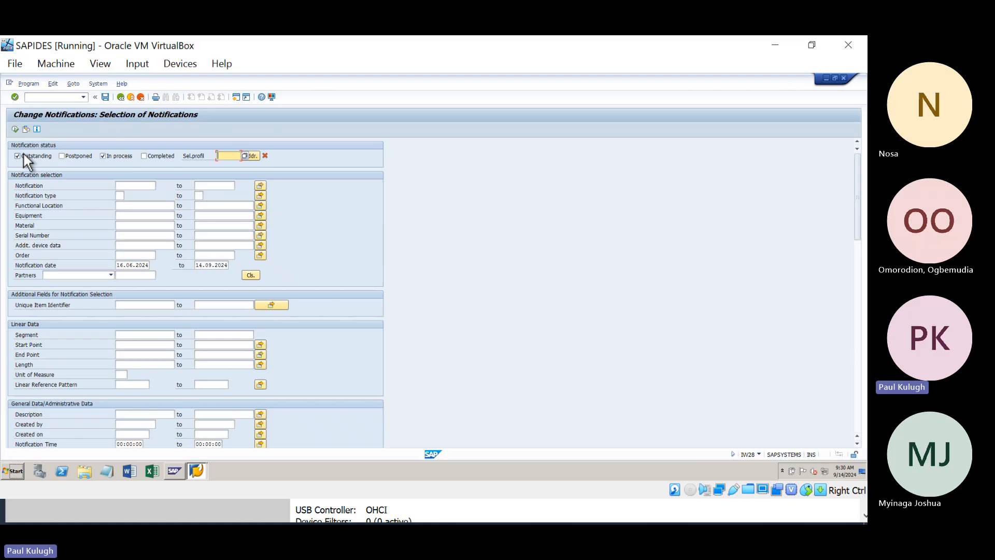
click(108, 156)
Step: Set functional location to MAK* and delete the notification start date, leaving 14.09.2024
click(134, 207)
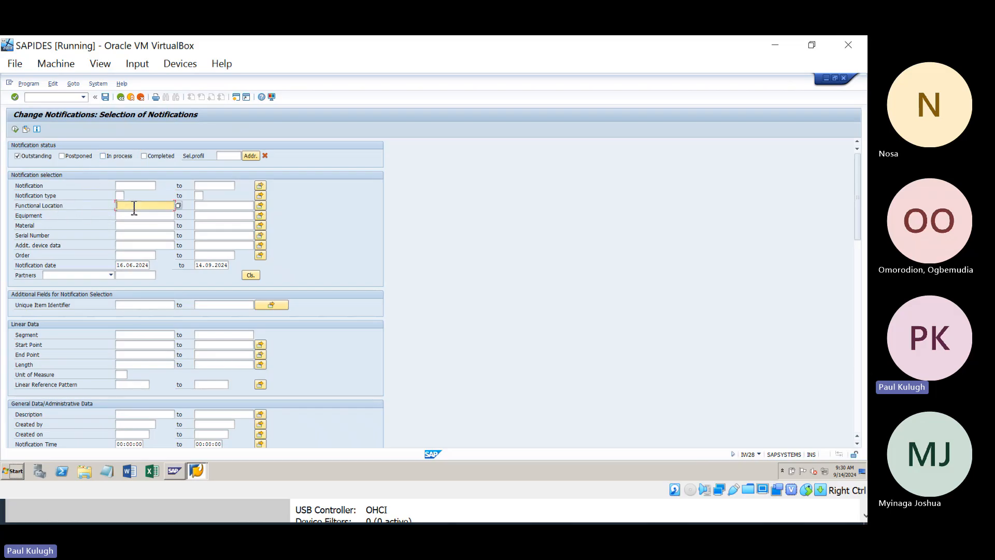
text(m)
click(138, 215)
drag(15, 206, 73, 207)
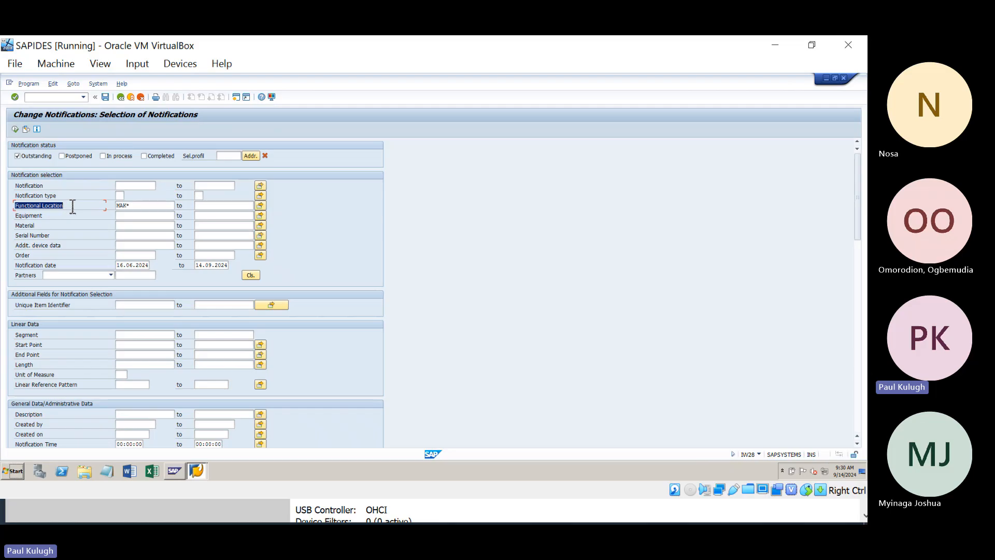
click(138, 206)
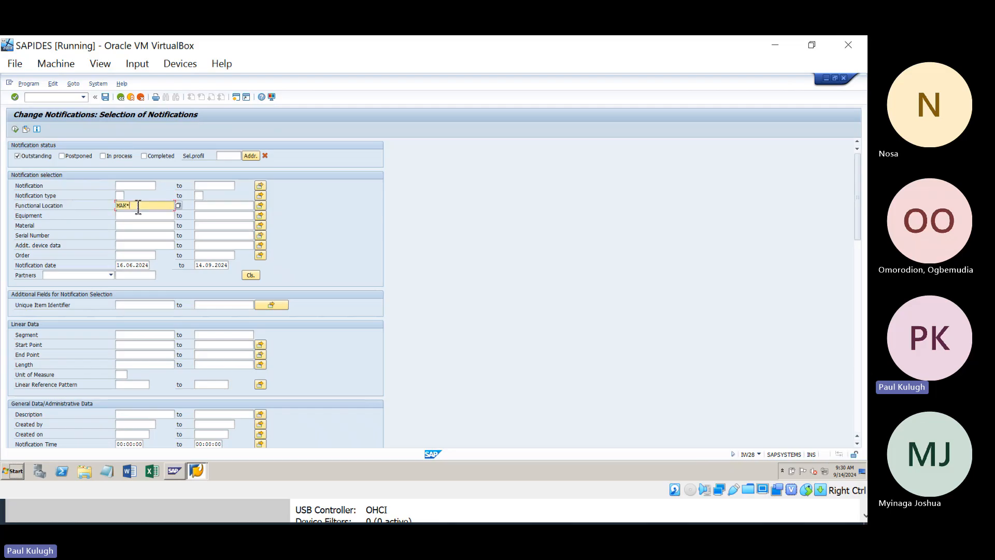
drag(73, 208, 8, 217)
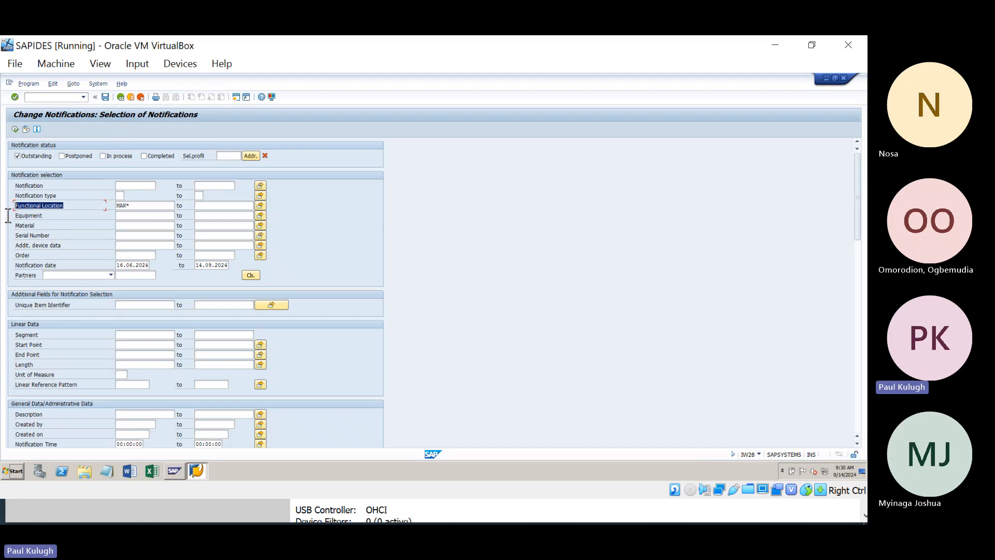
click(152, 207)
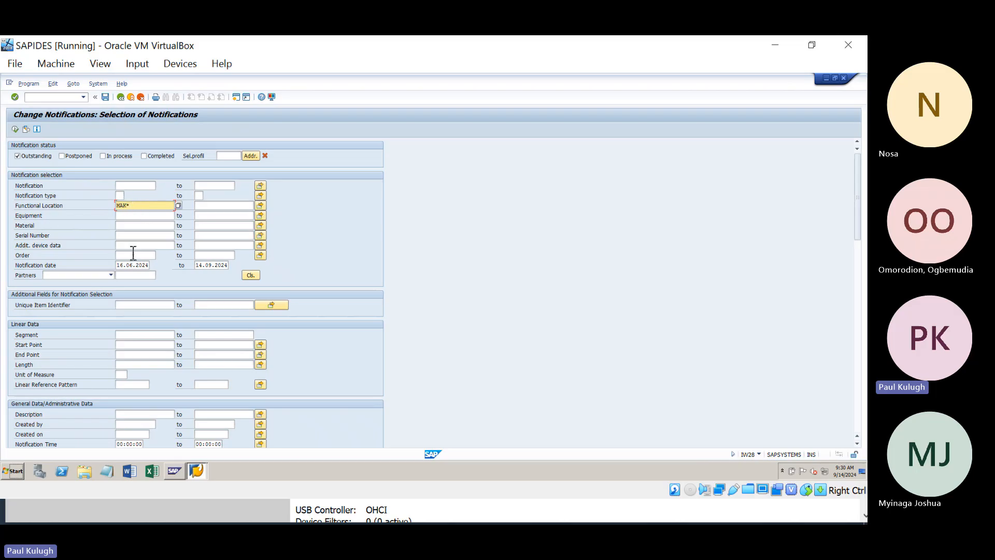
click(123, 266)
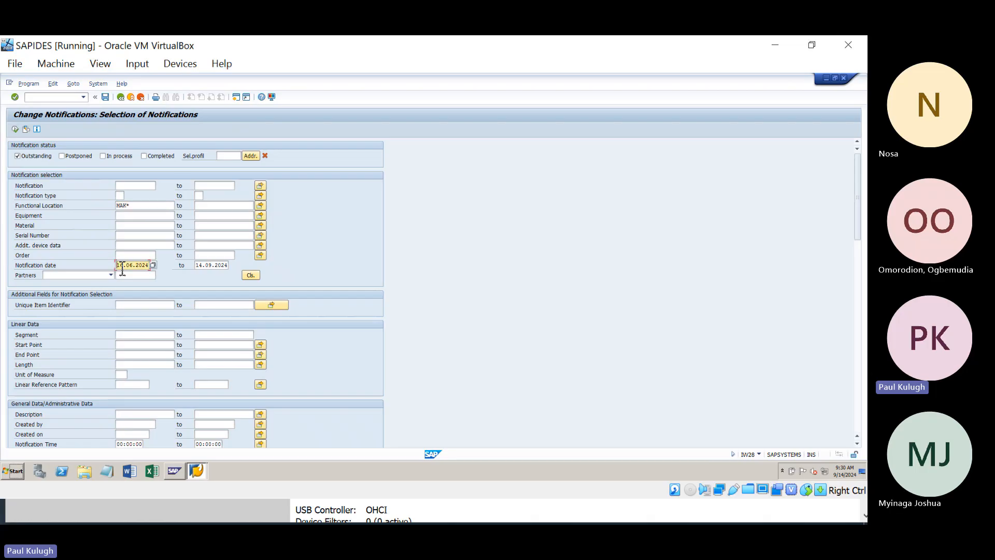
key(Delete)
key(Delete)
key(Delete)
key(Delete)
key(Delete)
key(Delete)
key(Delete)
Step: Enter the creating user's ID in the Created by field
scroll(66, 338, down, 3)
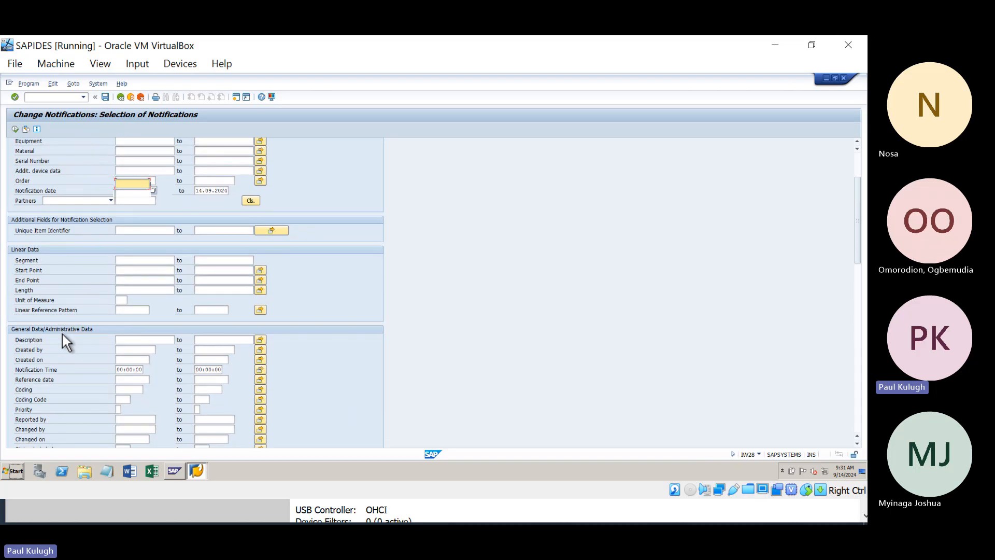
scroll(63, 334, down, 1)
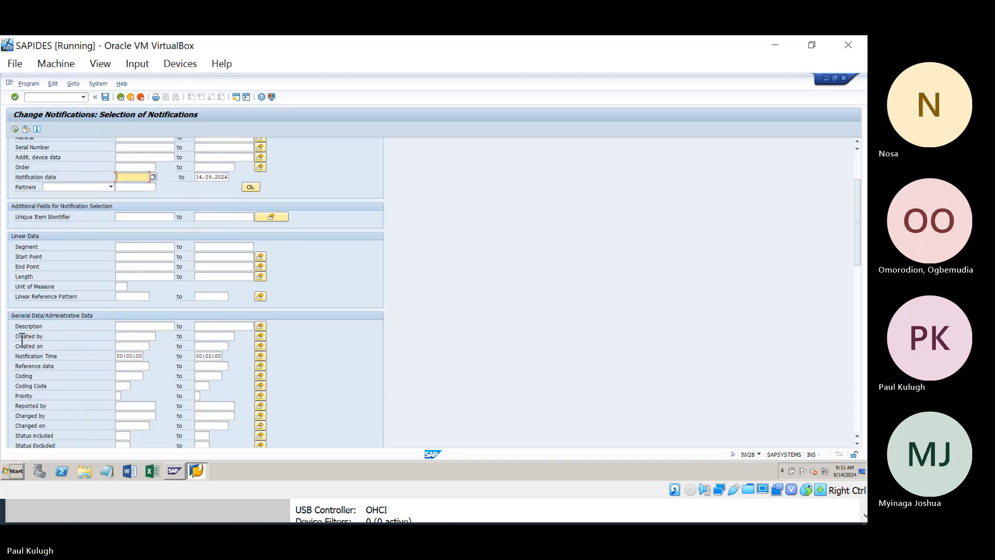
drag(23, 336, 64, 335)
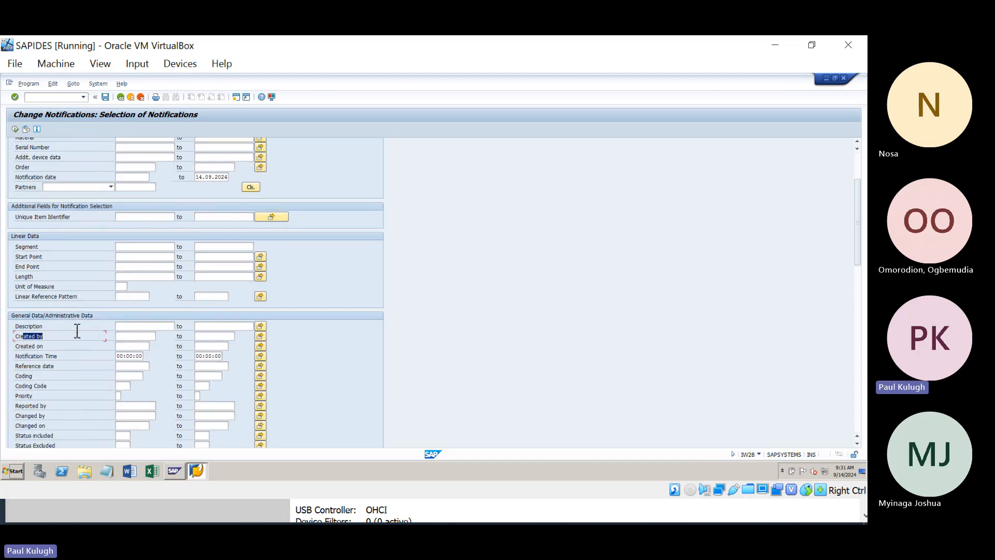
click(131, 336)
Step: Set Created on from 13.09.2024 to 14.09.2024 using the calendar picker
scroll(139, 349, down, 2)
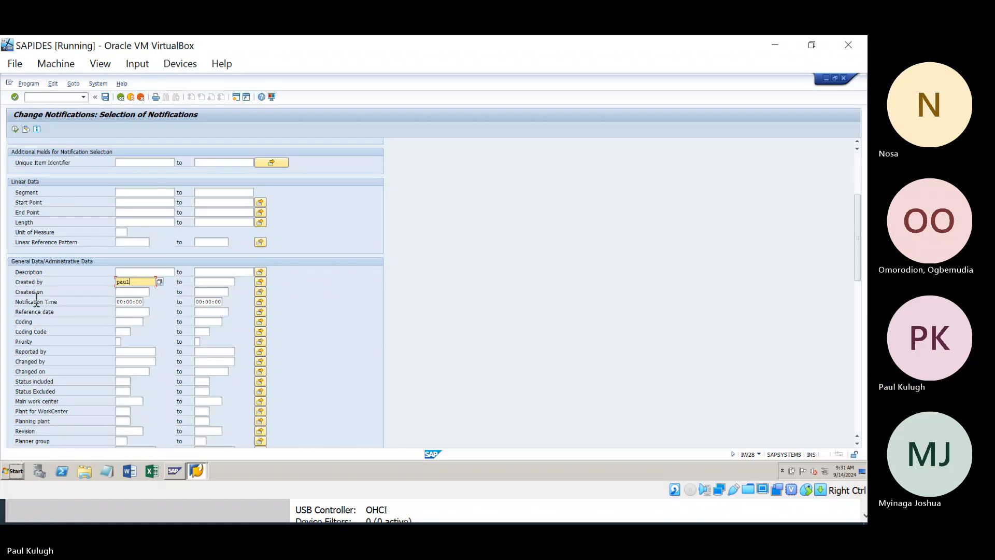
drag(50, 293, 23, 296)
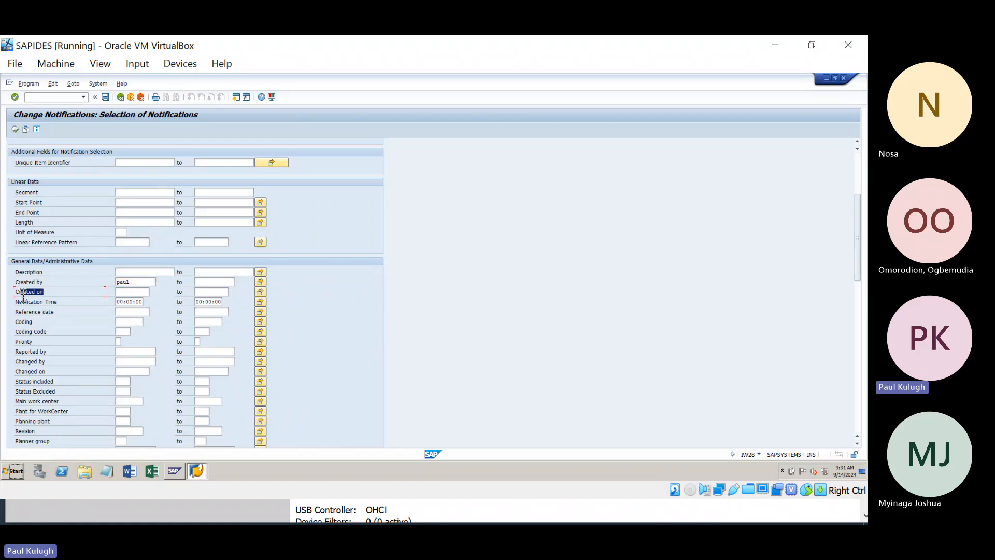
click(131, 293)
click(153, 292)
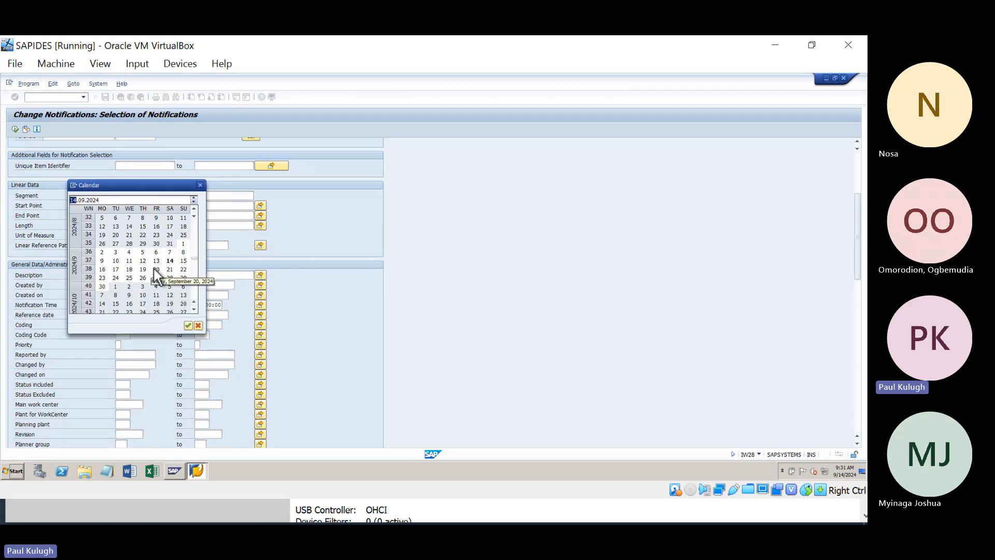
double_click(170, 261)
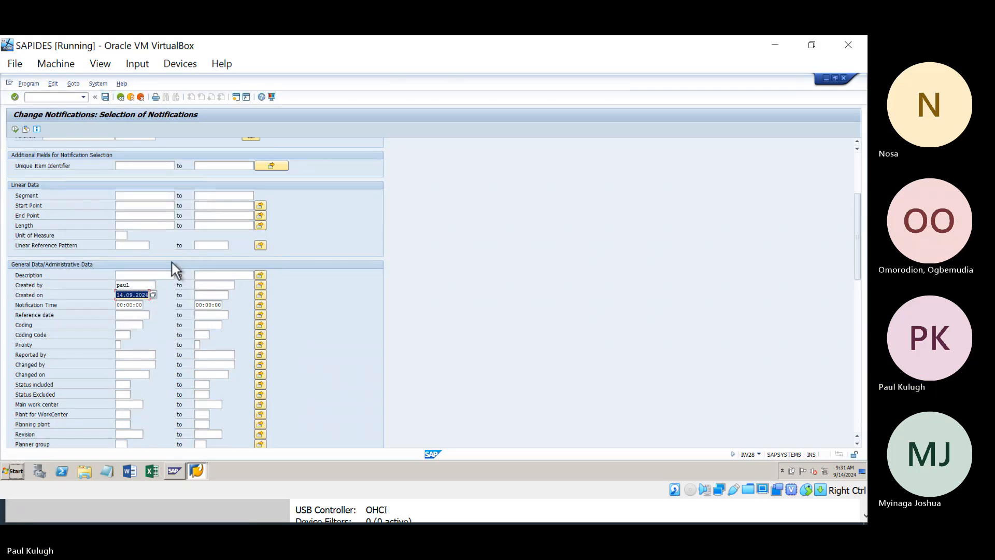
click(153, 294)
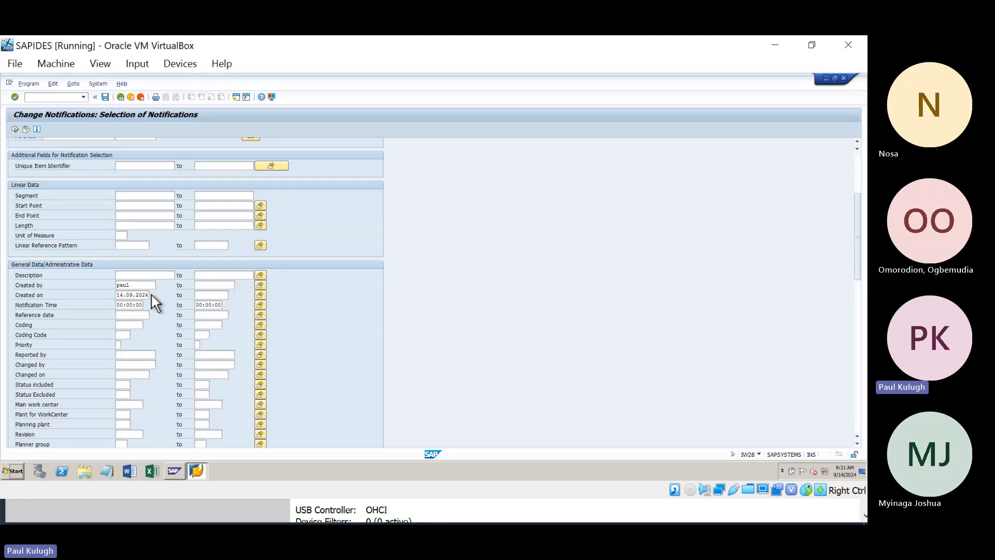
double_click(156, 261)
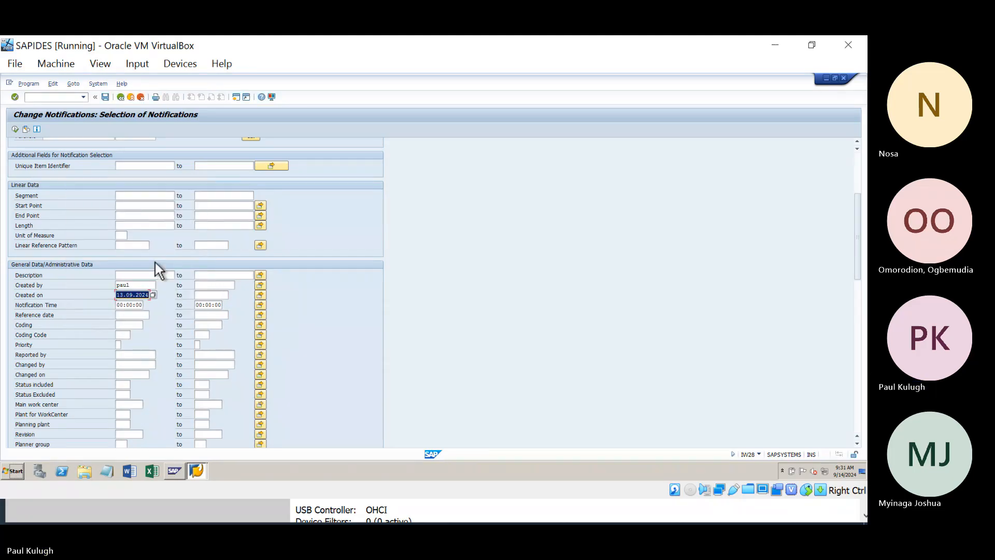
click(201, 295)
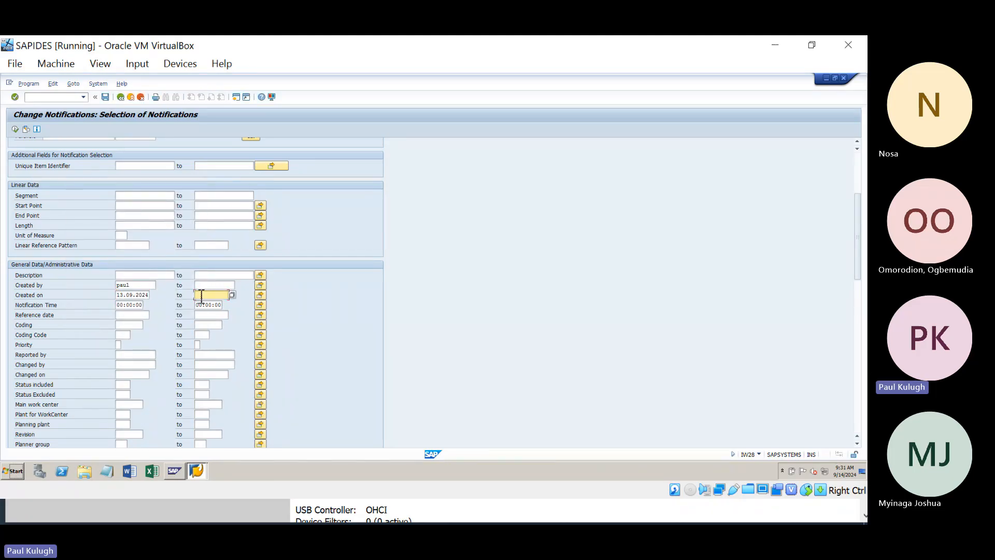
click(232, 295)
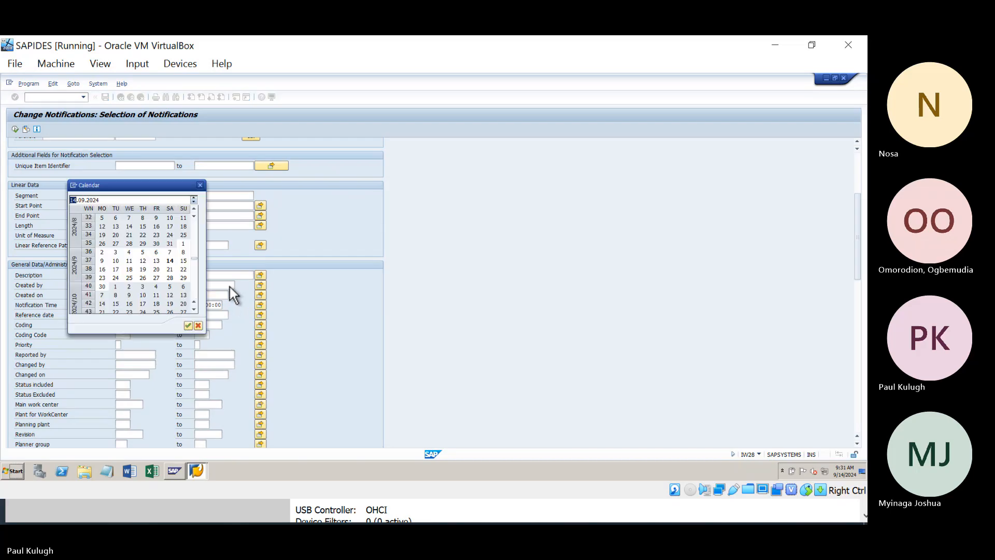
double_click(173, 260)
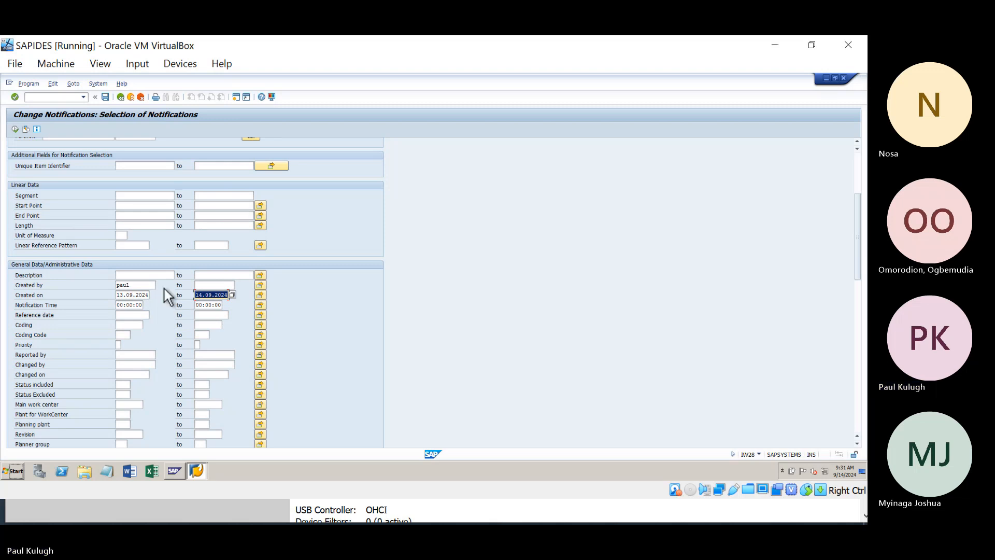
Step: Type test00 as Main work center, then clear it again
scroll(77, 348, down, 1)
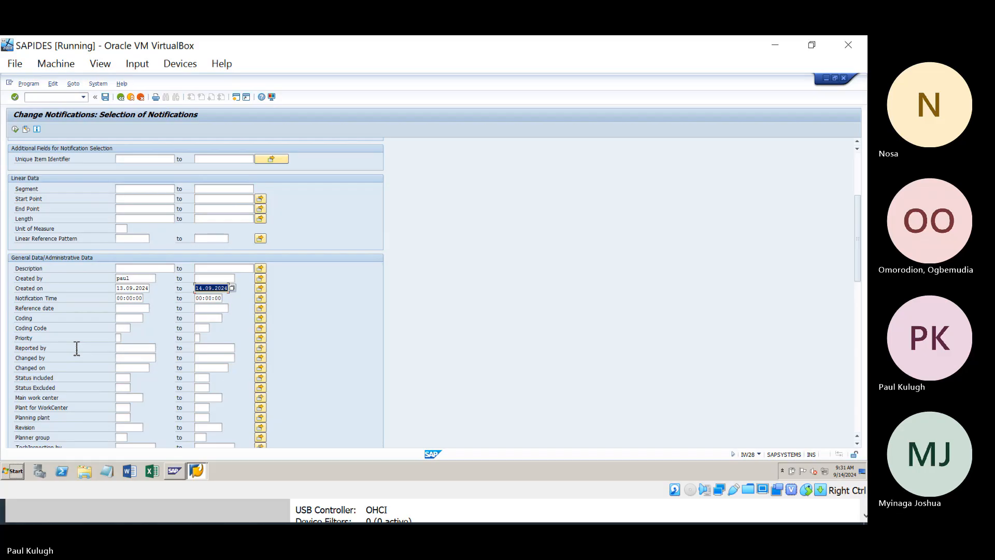
scroll(75, 347, down, 3)
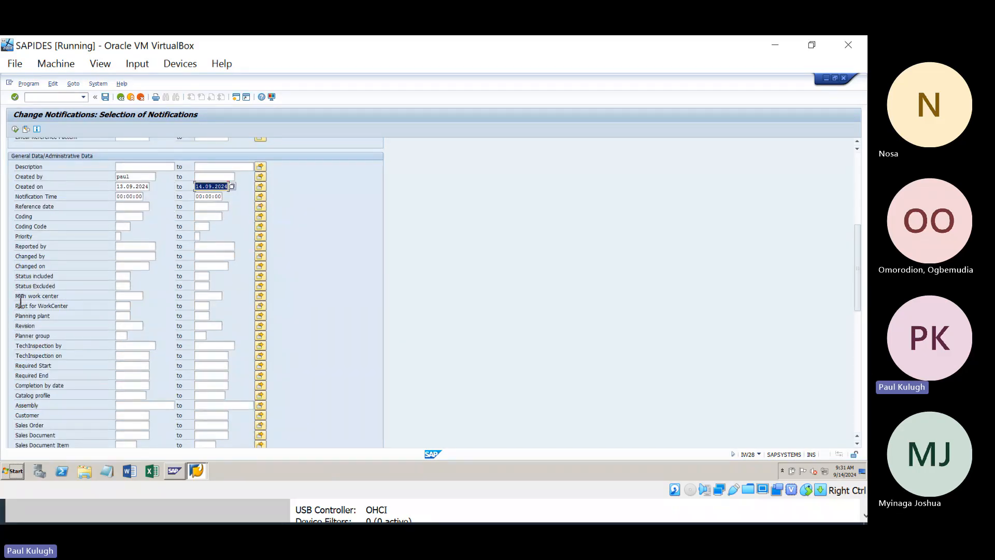
drag(10, 297, 66, 292)
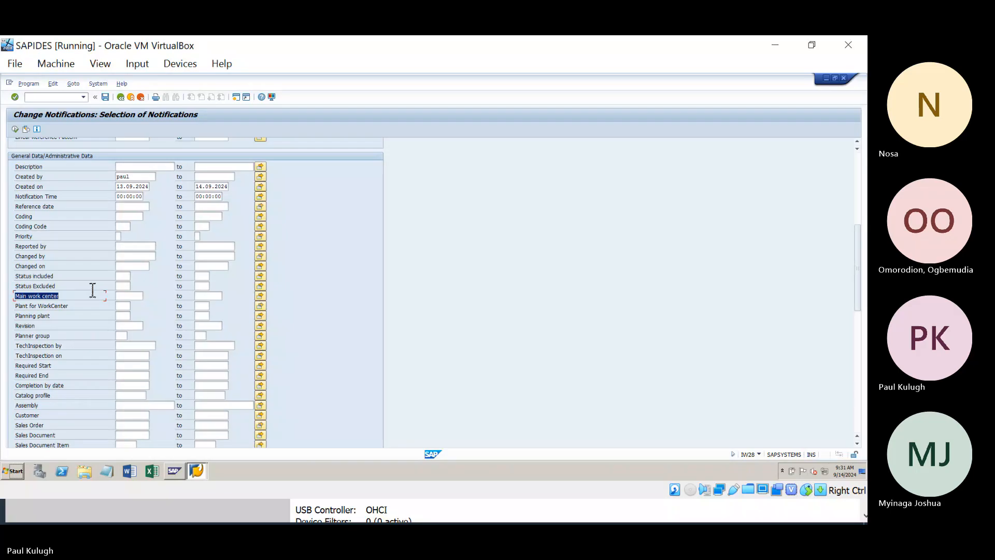
click(129, 298)
text(test00001)
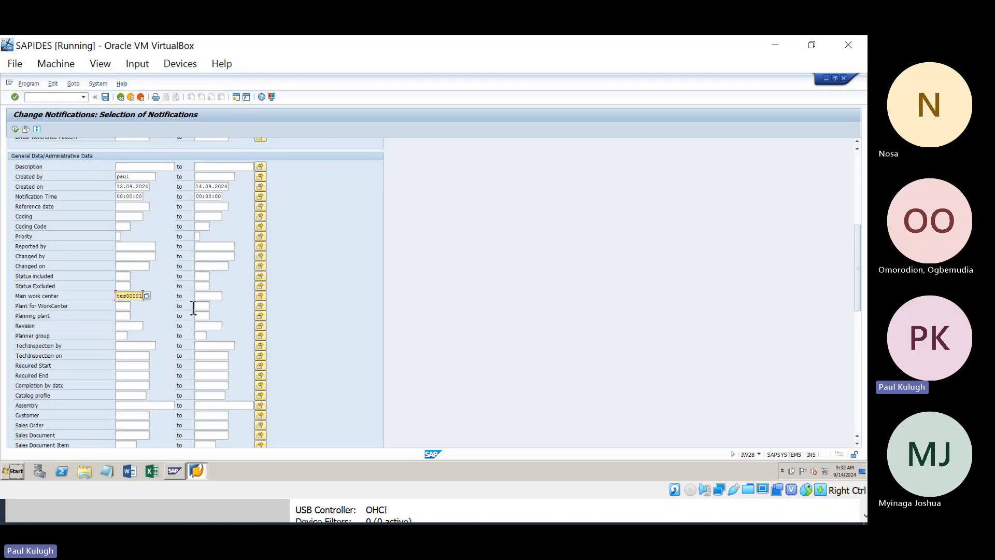
key(BackSpace)
key(BackSpace)
key(BackSpace)
key(BackSpace)
key(BackSpace)
key(BackSpace)
key(BackSpace)
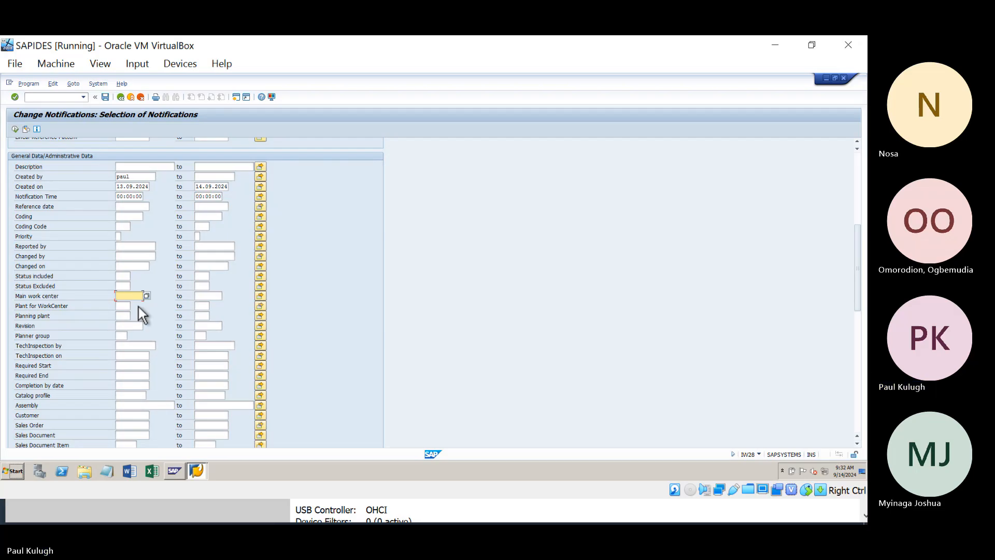
Step: Review the remaining criteria and execute the selection, which returns 'No objects were selected'
click(125, 316)
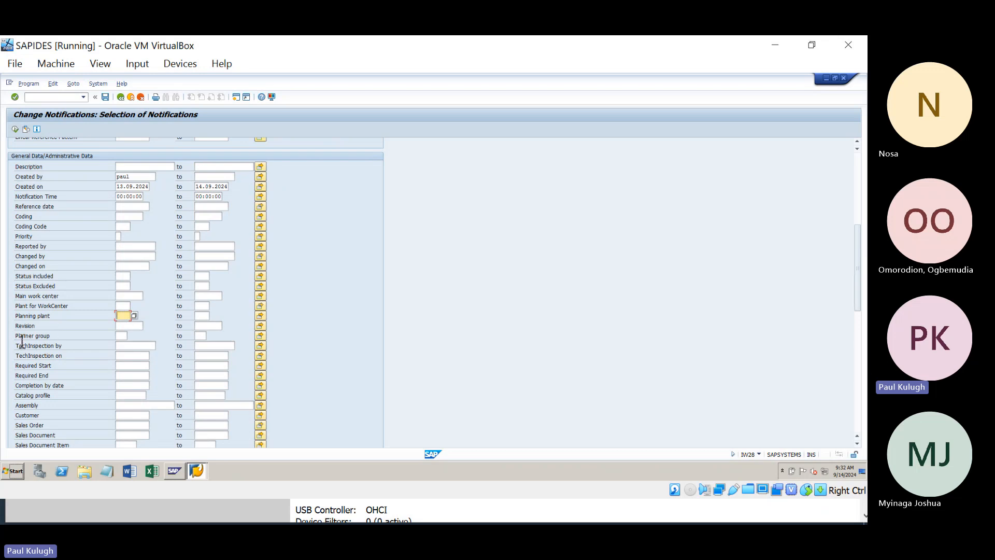
click(125, 337)
scroll(125, 340, down, 1)
scroll(57, 323, down, 3)
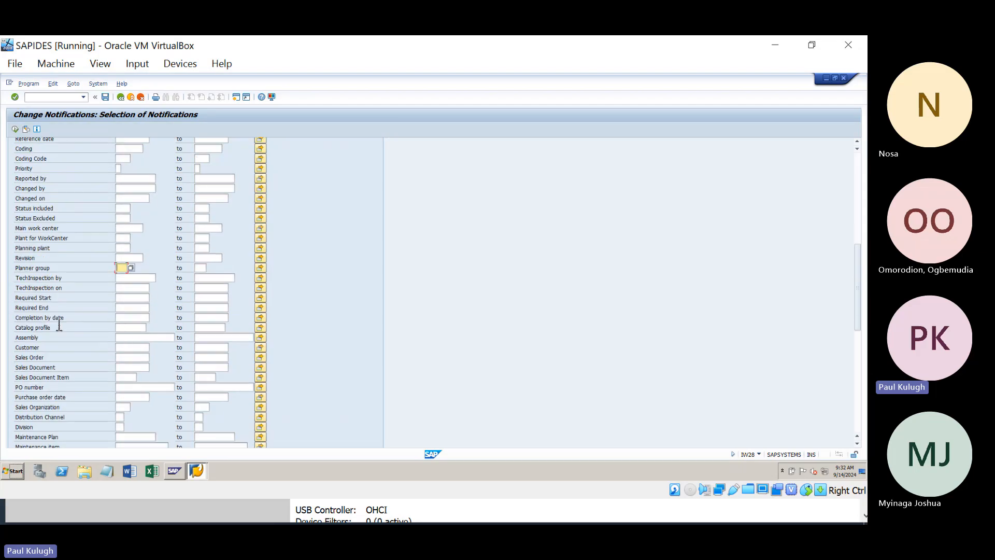
scroll(53, 323, down, 6)
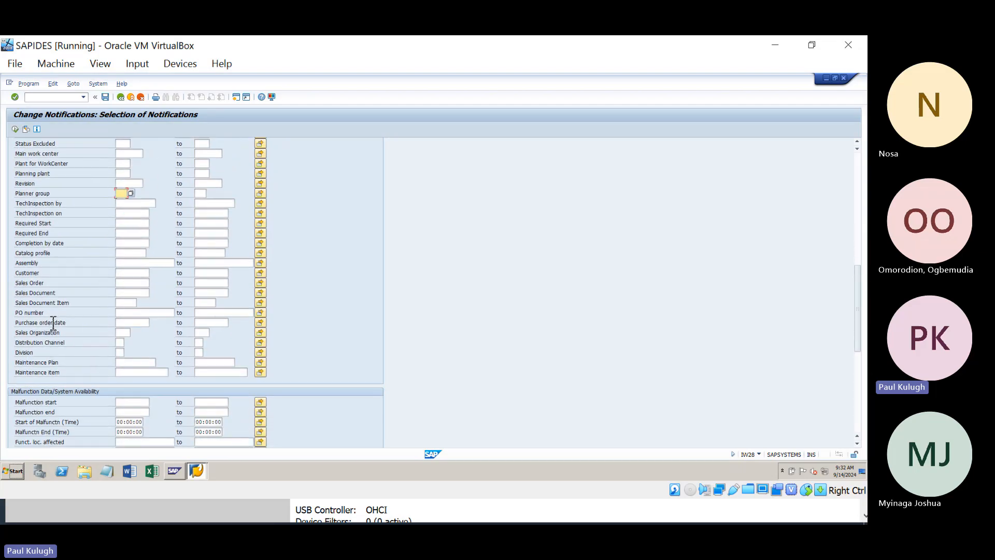
scroll(48, 319, down, 7)
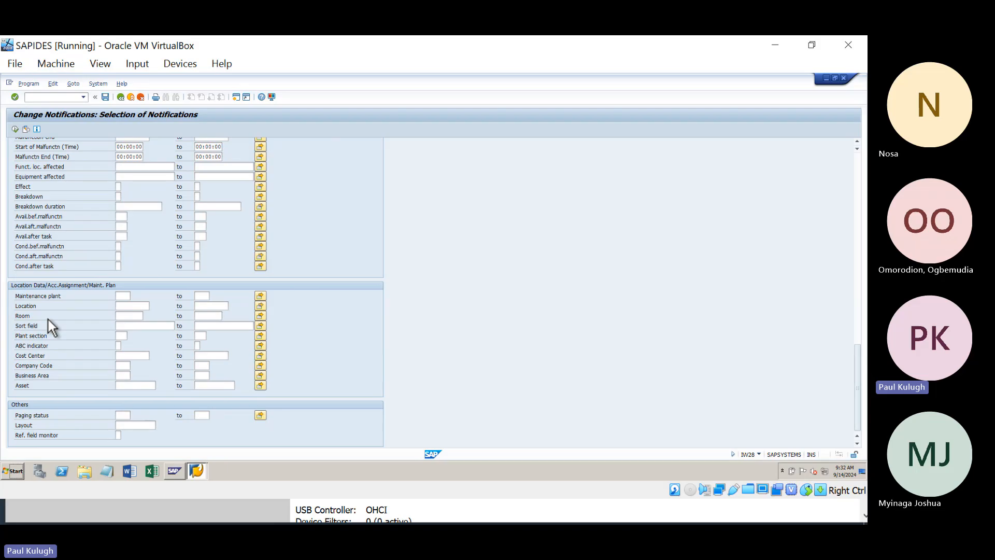
scroll(49, 319, up, 8)
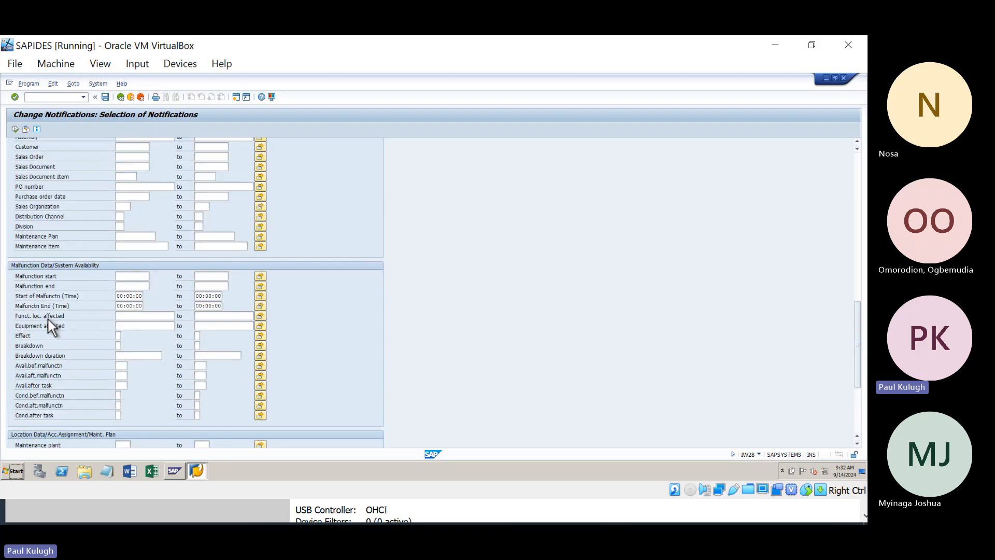
scroll(48, 317, up, 15)
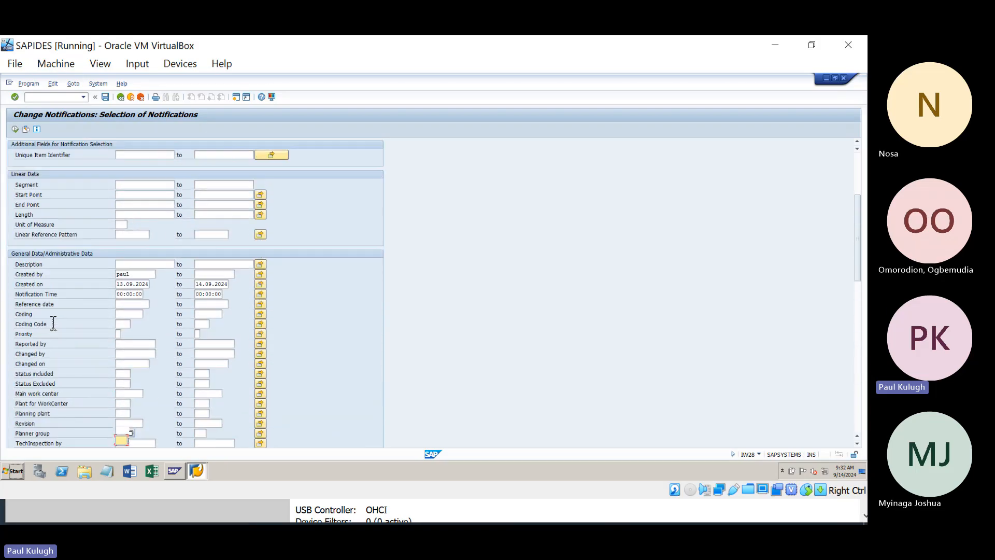
scroll(54, 323, up, 4)
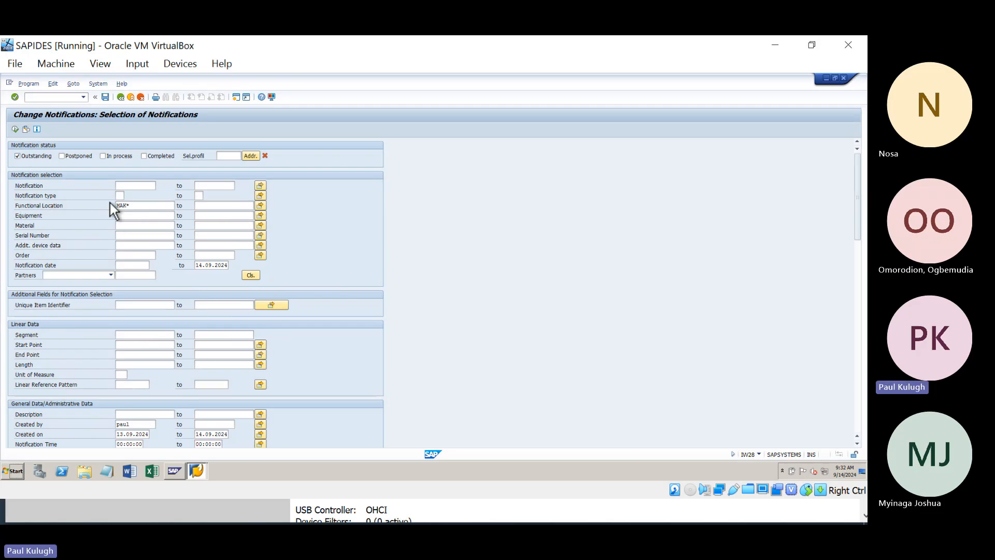
click(138, 206)
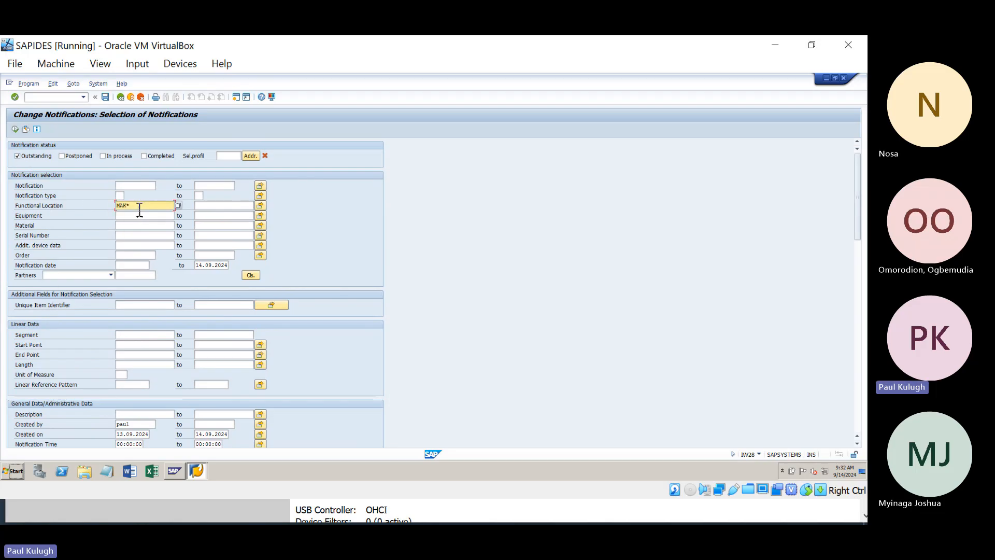
click(14, 130)
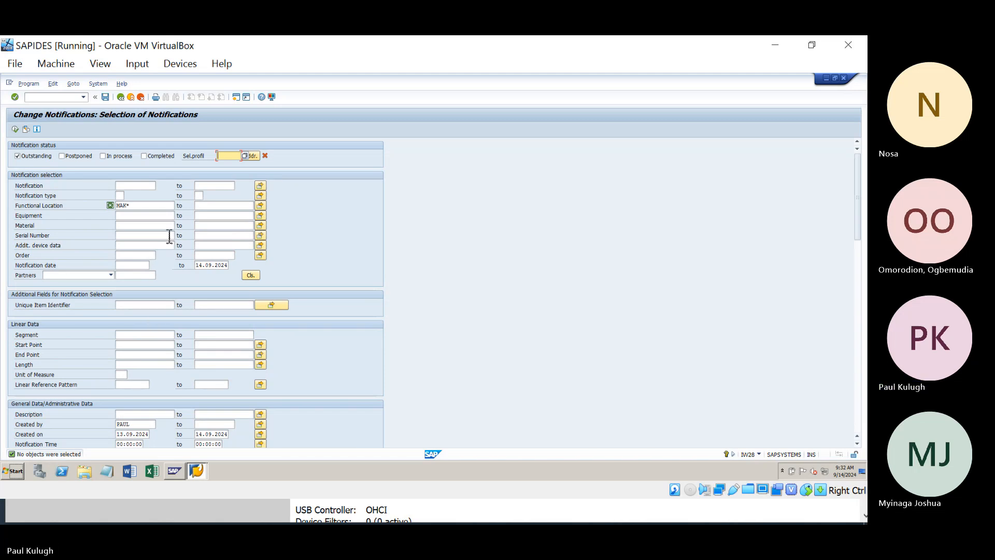
scroll(166, 234, down, 3)
scroll(163, 232, up, 3)
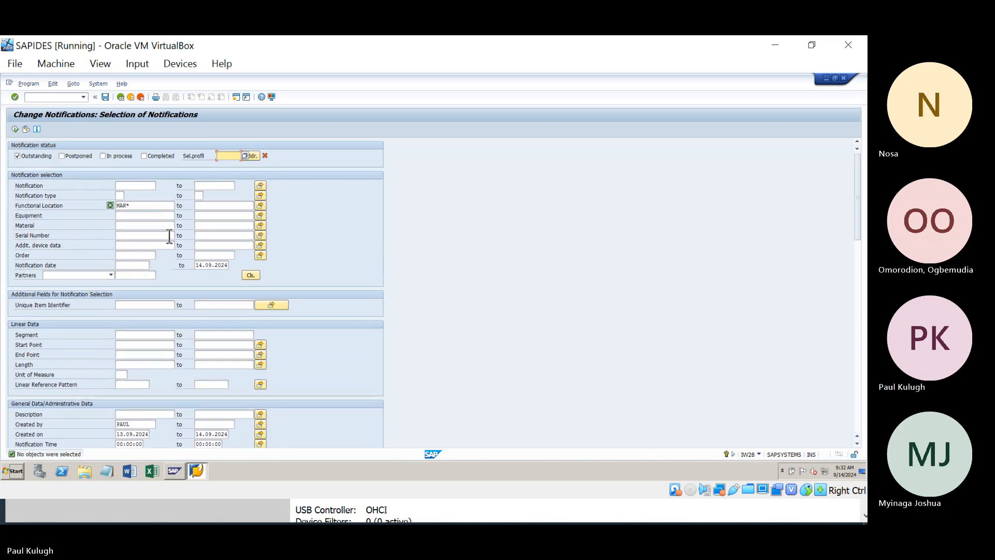
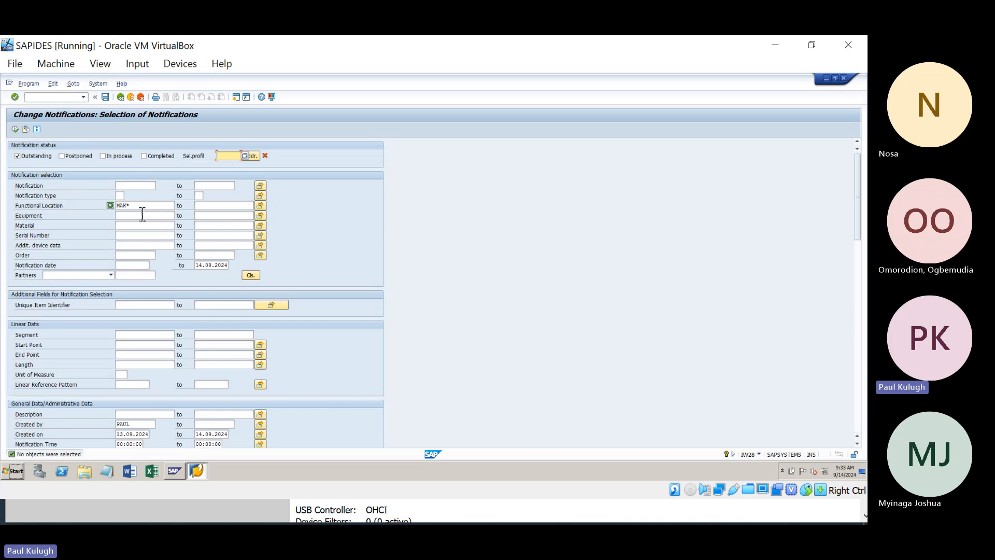
Step: For functional location MAK*, switch Notification status from Outstanding to In process
drag(142, 214, 125, 213)
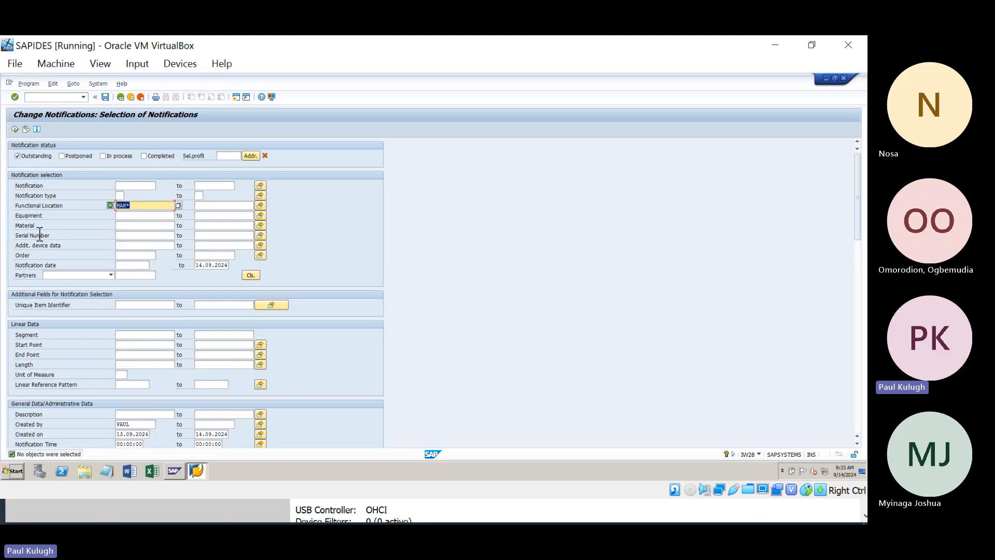
click(21, 155)
click(103, 155)
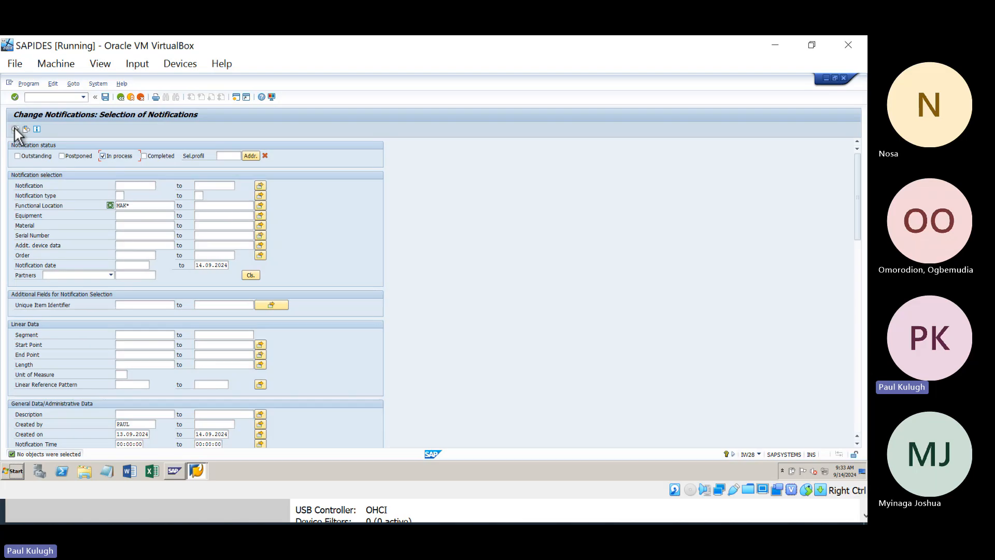
scroll(106, 271, down, 1)
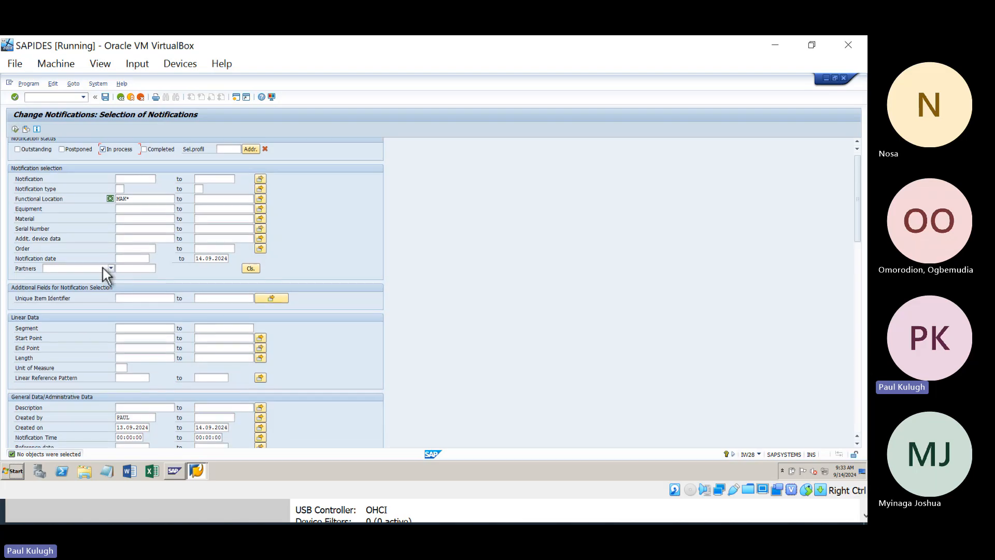
scroll(103, 268, down, 4)
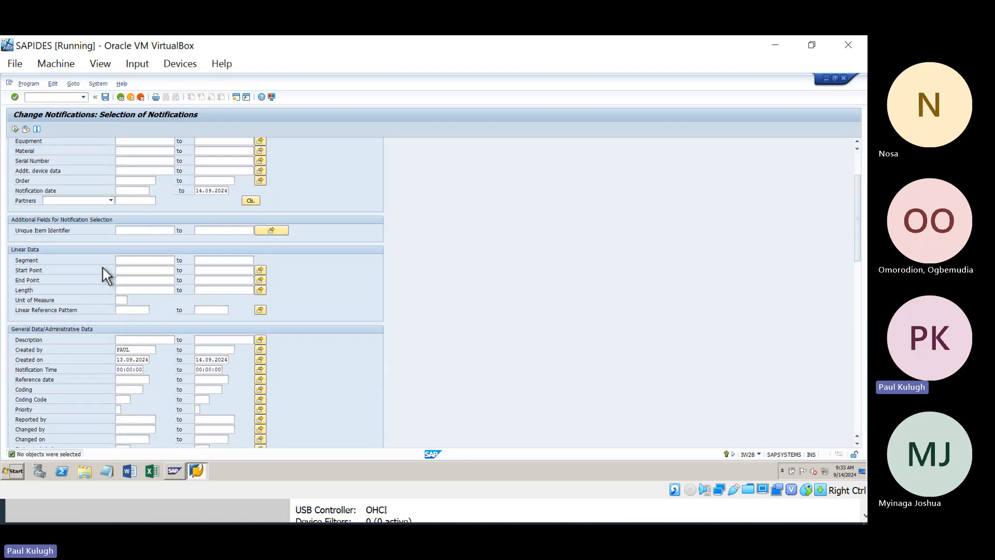
Step: Delete the Created on upper limit 14.09.2024 and execute the search again
double_click(229, 361)
key(BackSpace)
key(BackSpace)
key(BackSpace)
key(BackSpace)
key(BackSpace)
key(BackSpace)
key(BackSpace)
key(BackSpace)
key(BackSpace)
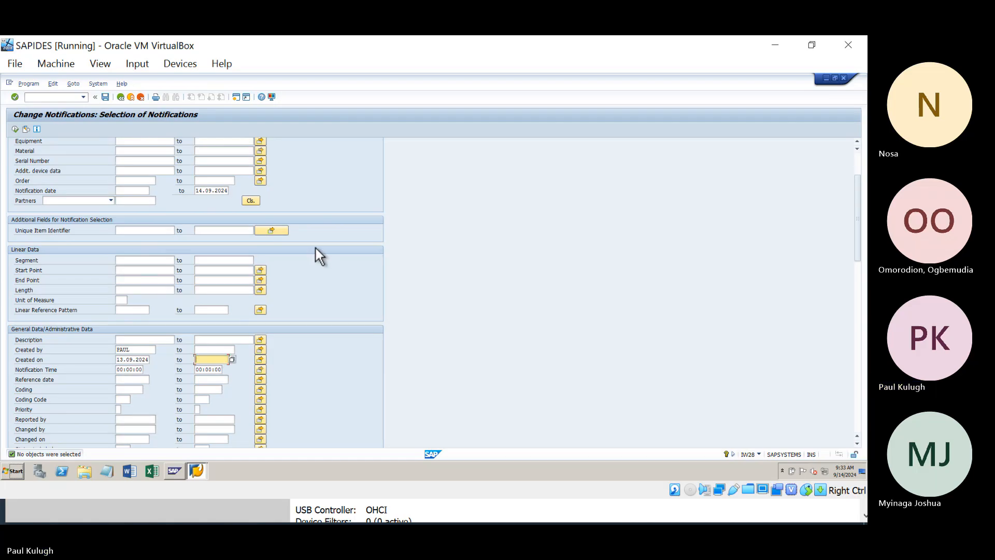
scroll(90, 218, up, 3)
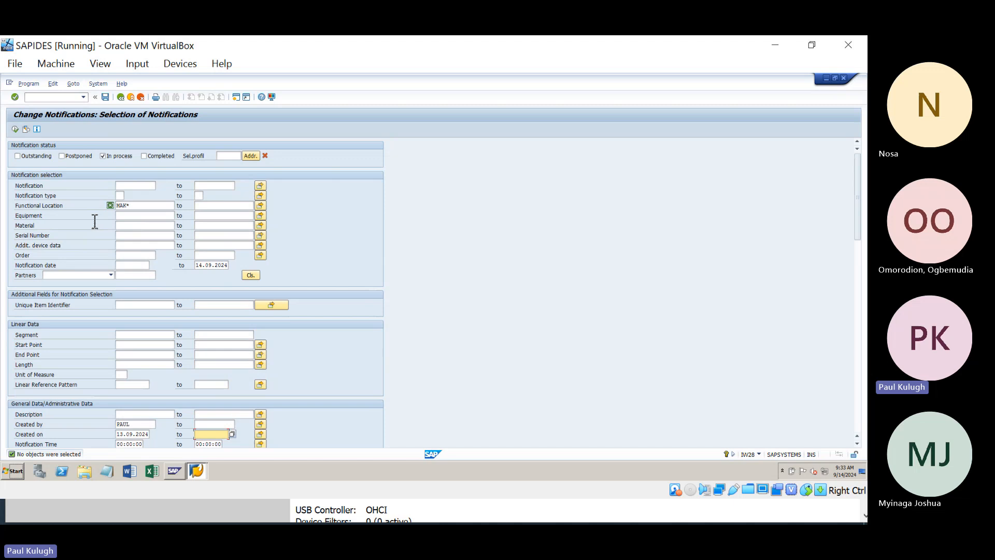
click(16, 131)
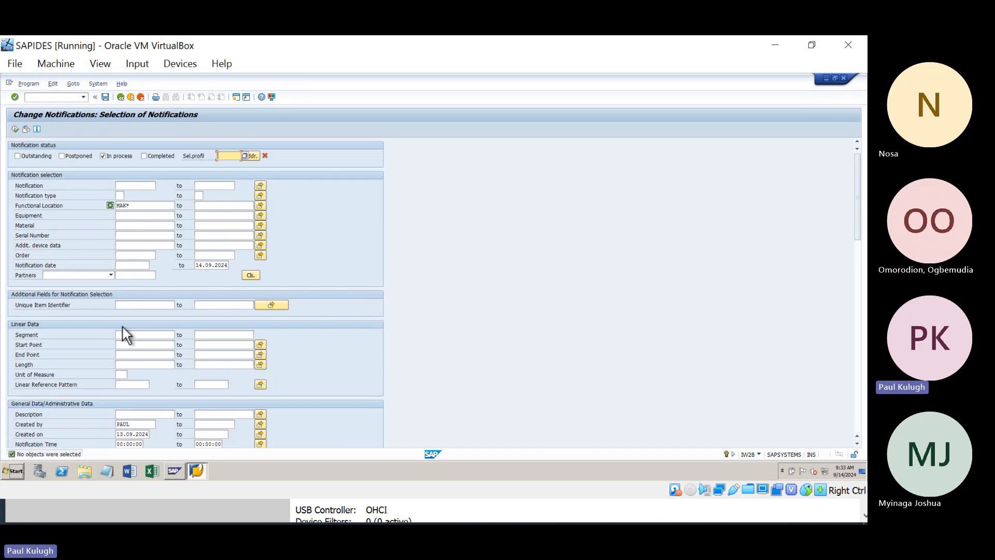
Step: Review the MAK* functional location and Created by criteria after the empty result
scroll(125, 329, down, 1)
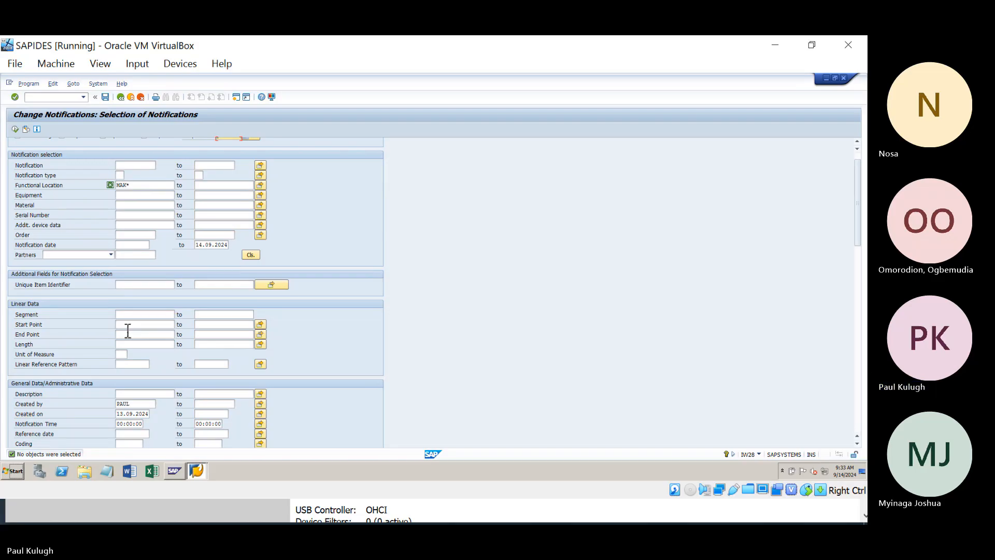
scroll(128, 331, up, 1)
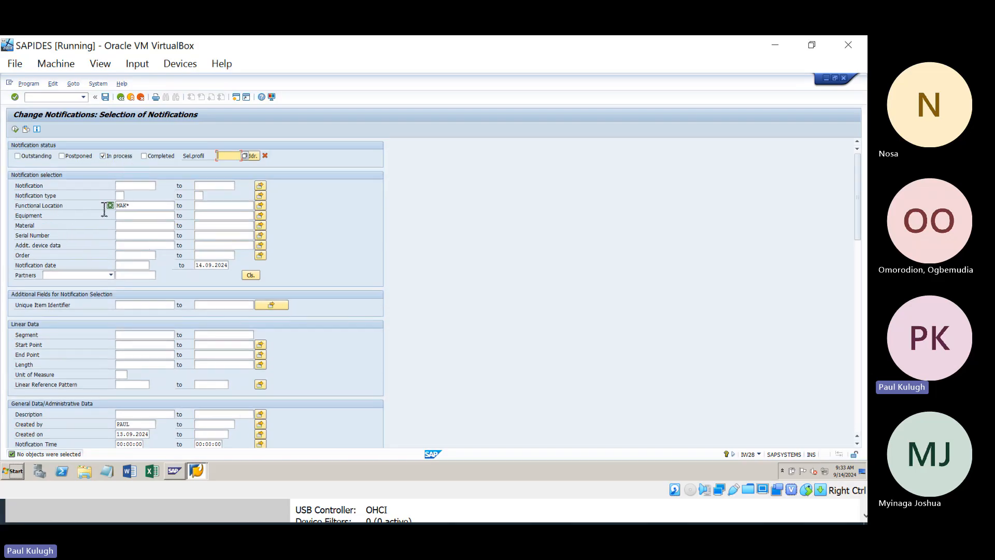
click(143, 206)
scroll(143, 207, down, 3)
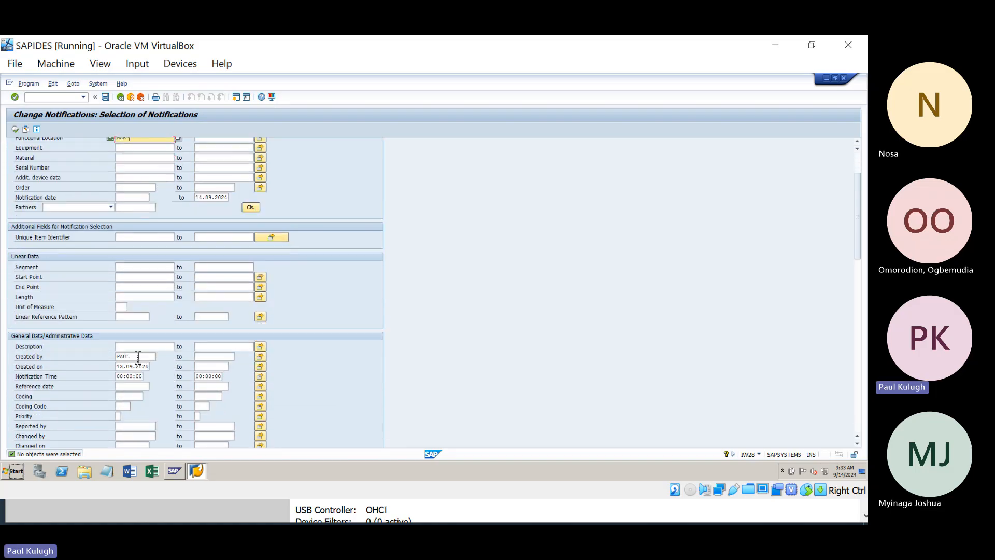
click(138, 357)
scroll(135, 355, down, 1)
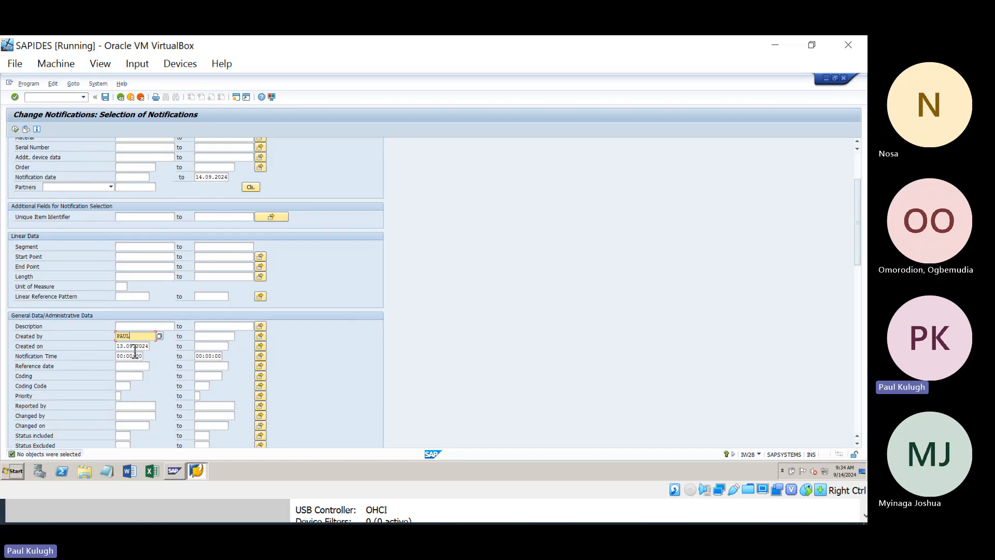
scroll(152, 351, down, 10)
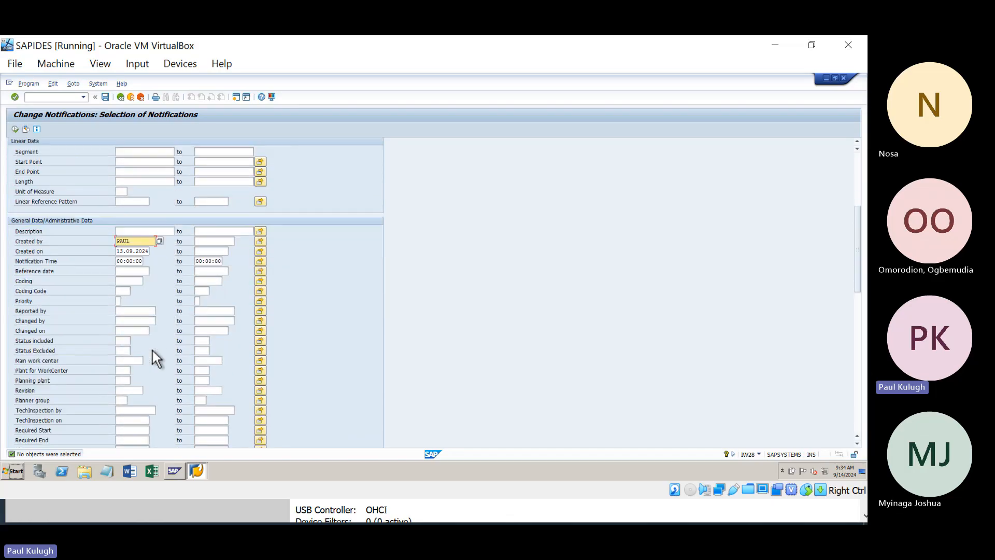
scroll(153, 350, up, 5)
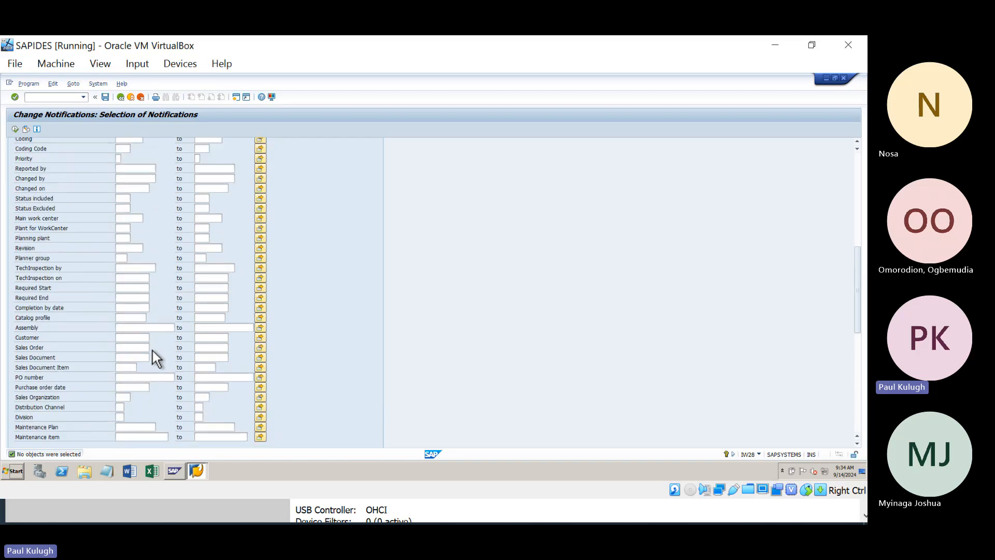
scroll(153, 351, up, 5)
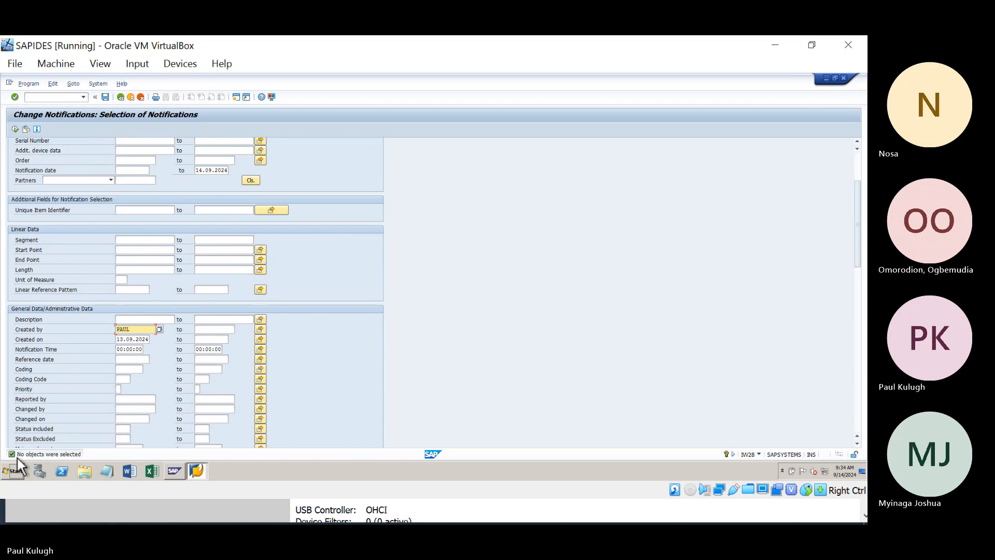
scroll(332, 272, up, 3)
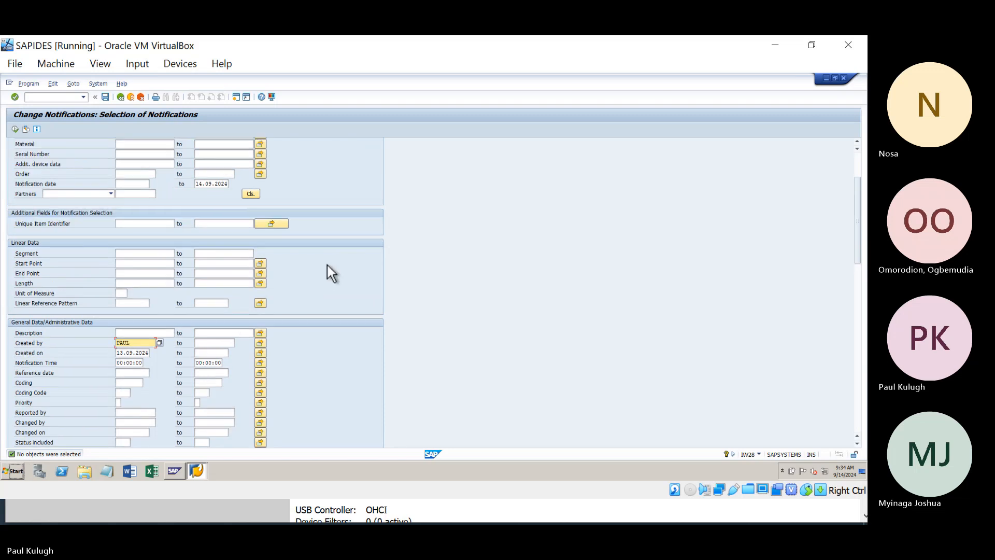
scroll(328, 266, up, 2)
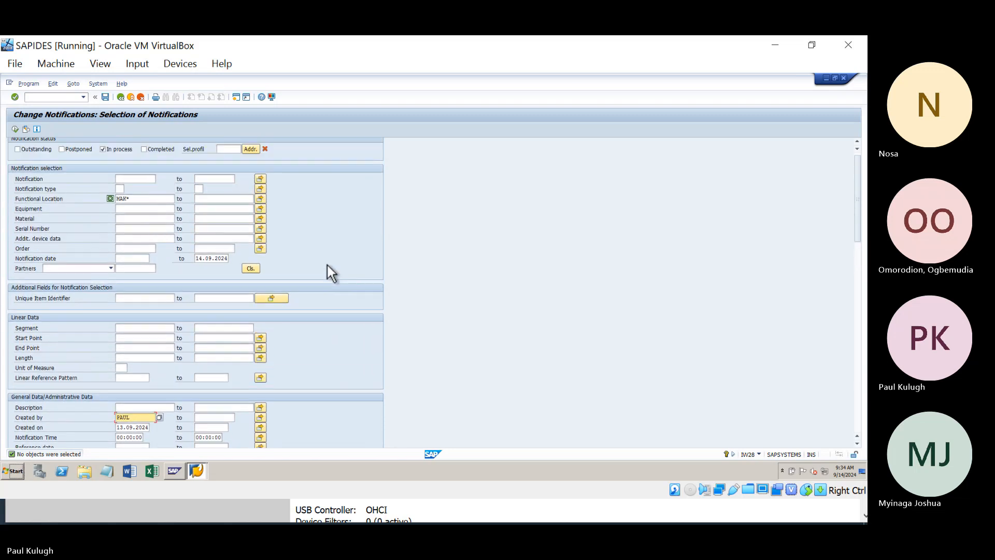
scroll(327, 265, down, 1)
Step: Scroll through the criteria, checking In process status, functional location MAK* and Created by
scroll(327, 265, down, 1)
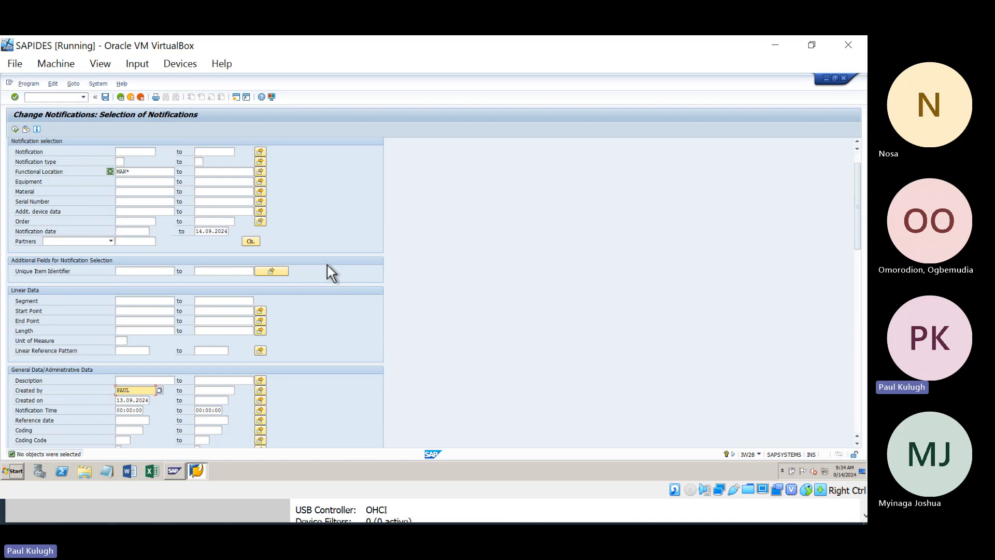
scroll(328, 266, down, 5)
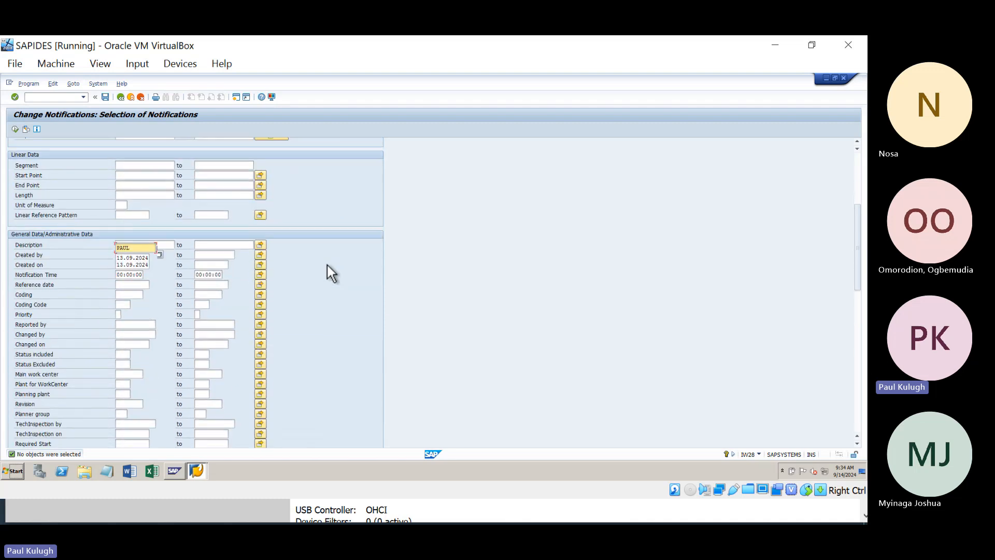
scroll(328, 265, up, 6)
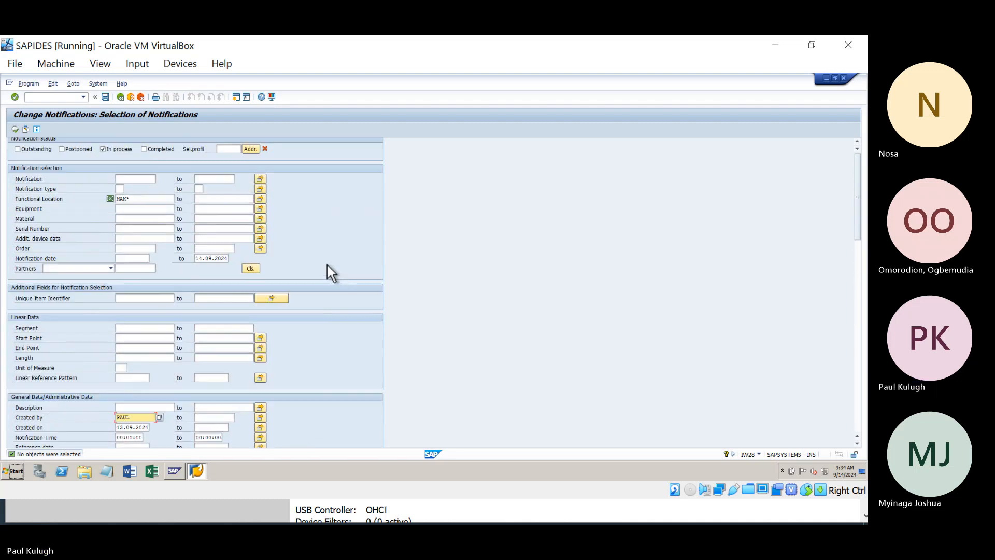
scroll(328, 265, down, 2)
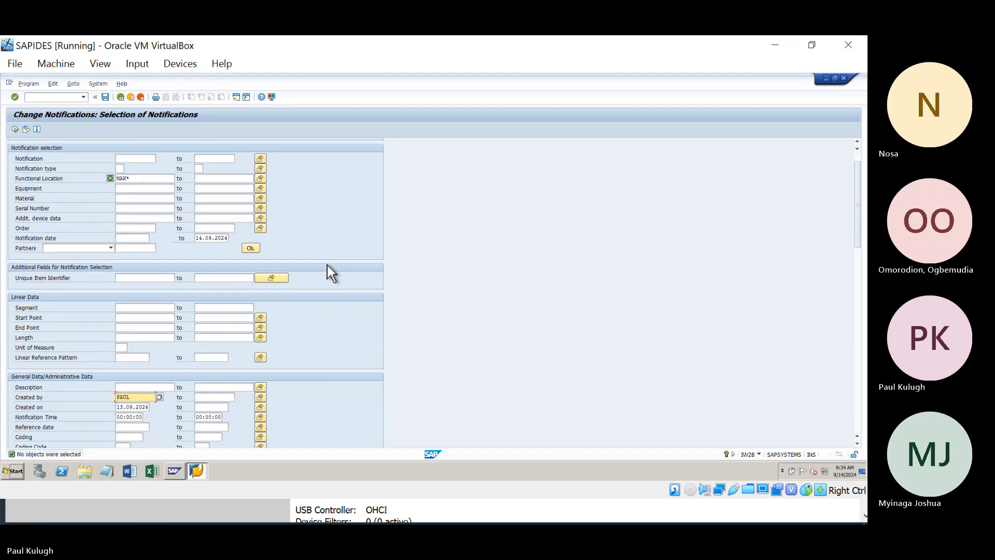
scroll(328, 265, down, 4)
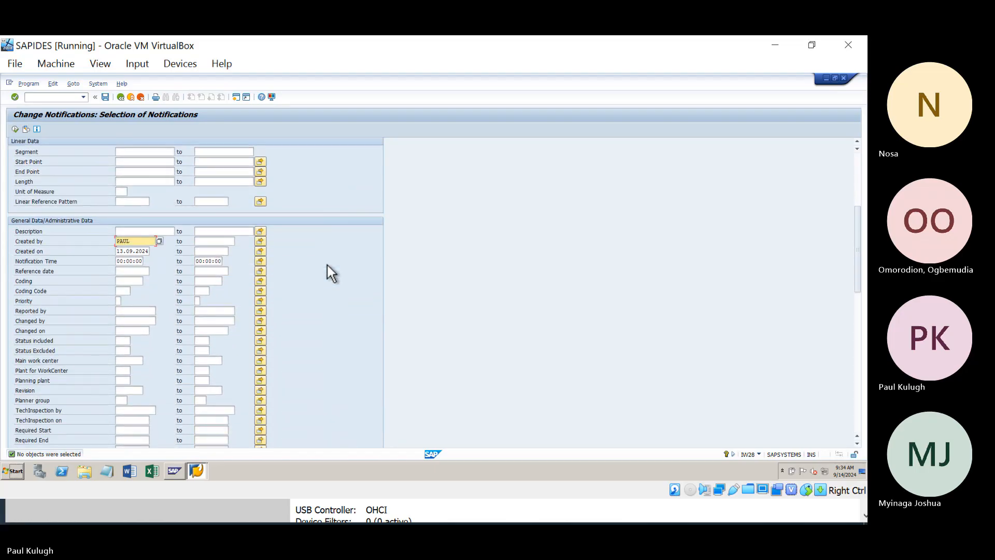
scroll(327, 265, up, 4)
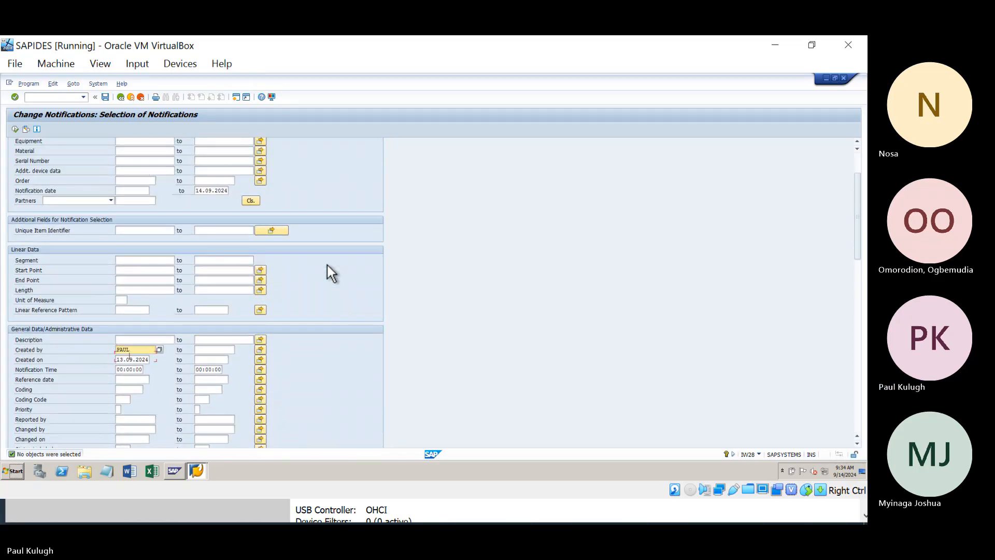
scroll(444, 255, up, 1)
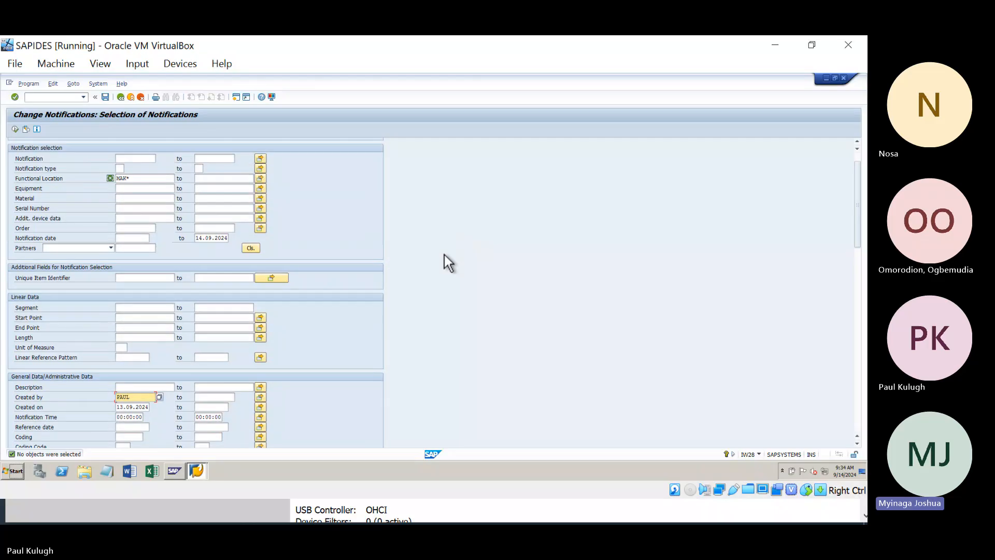
scroll(444, 255, down, 2)
scroll(444, 256, down, 1)
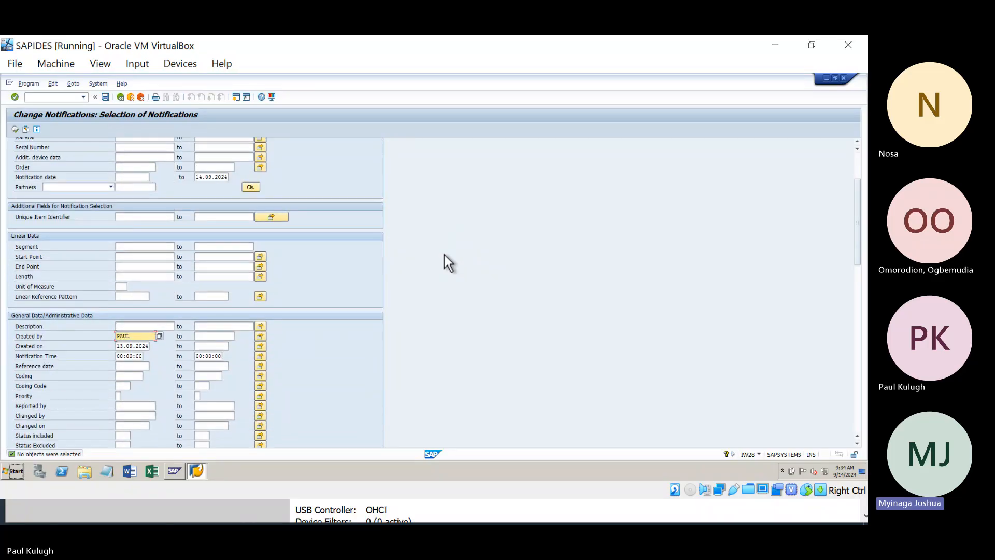
scroll(444, 254, up, 1)
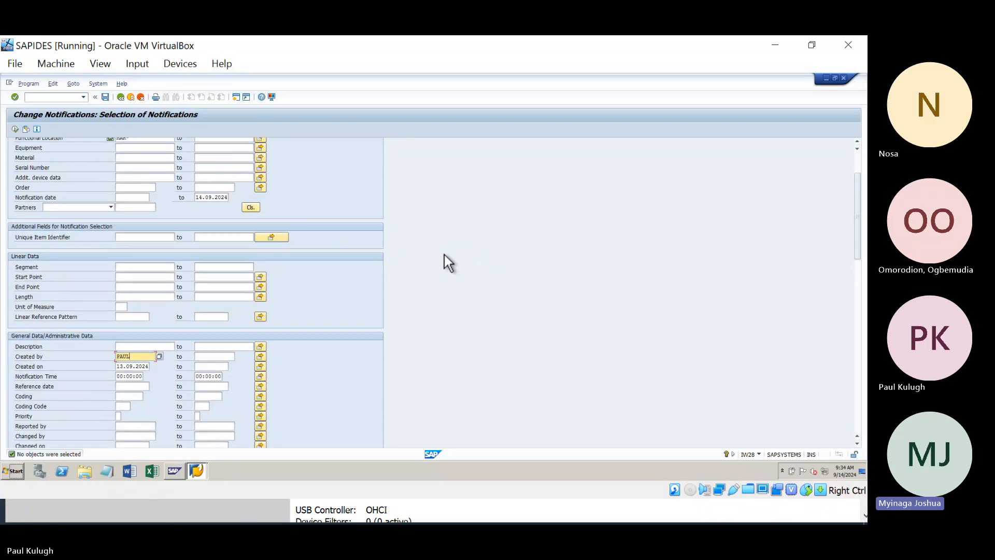
scroll(444, 255, up, 1)
scroll(444, 255, up, 1)
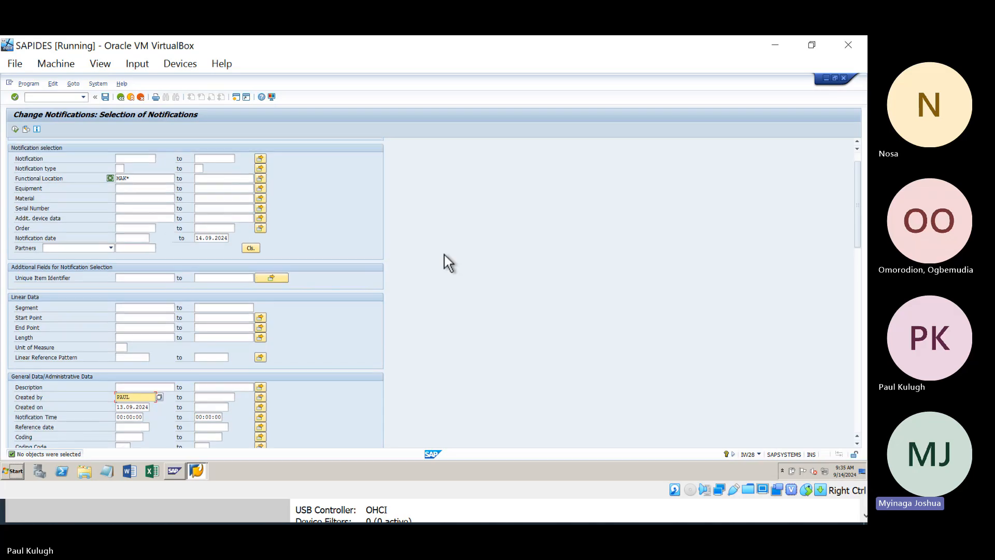
scroll(444, 255, up, 2)
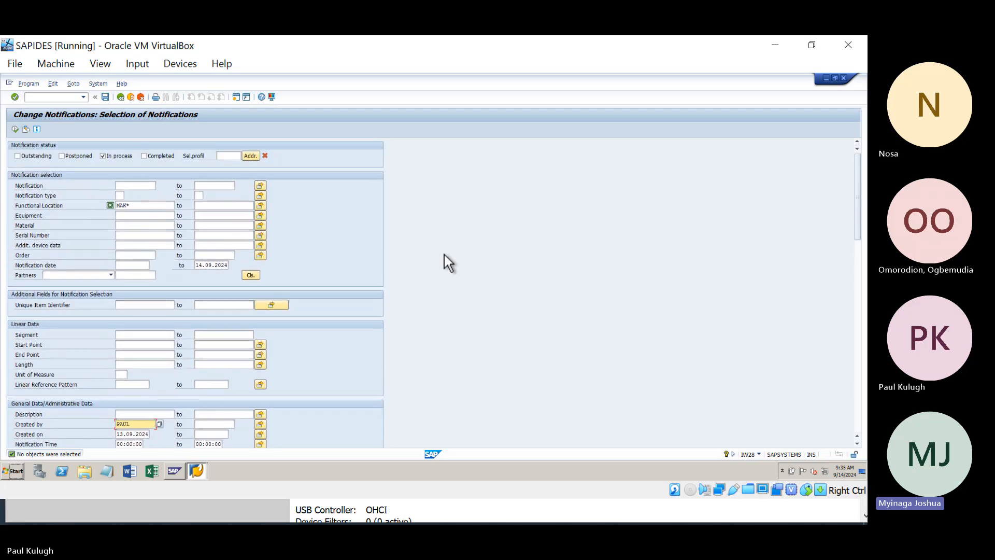
scroll(444, 254, down, 4)
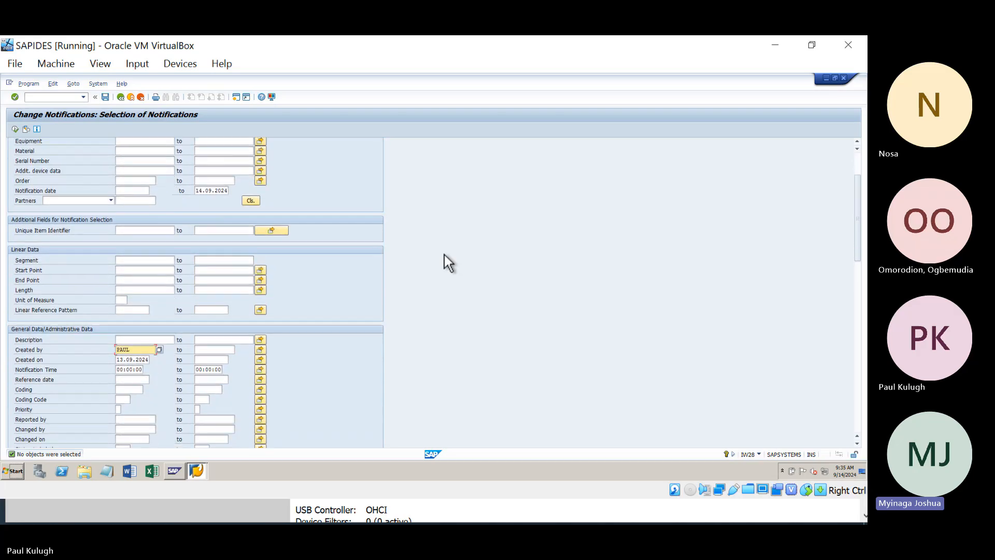
scroll(444, 254, down, 1)
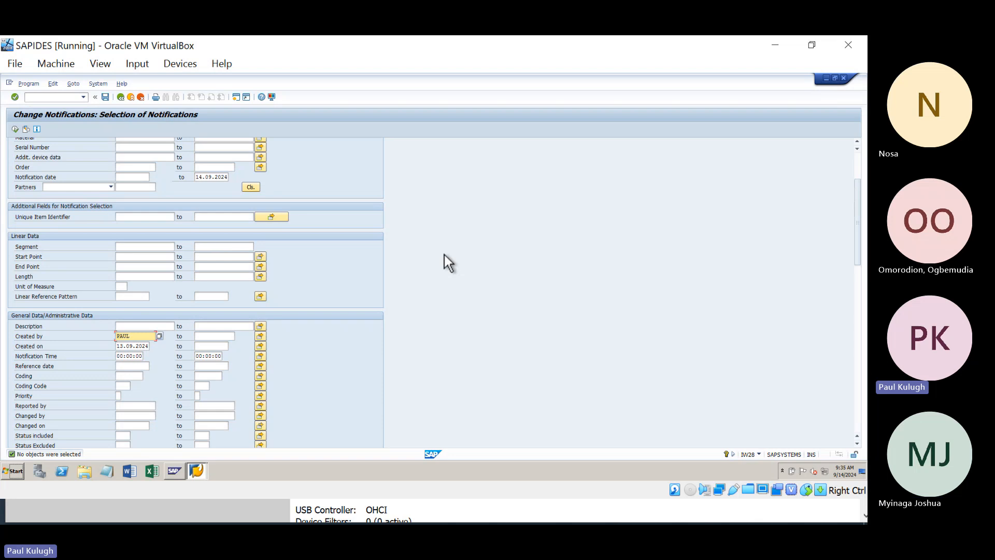
scroll(444, 254, up, 3)
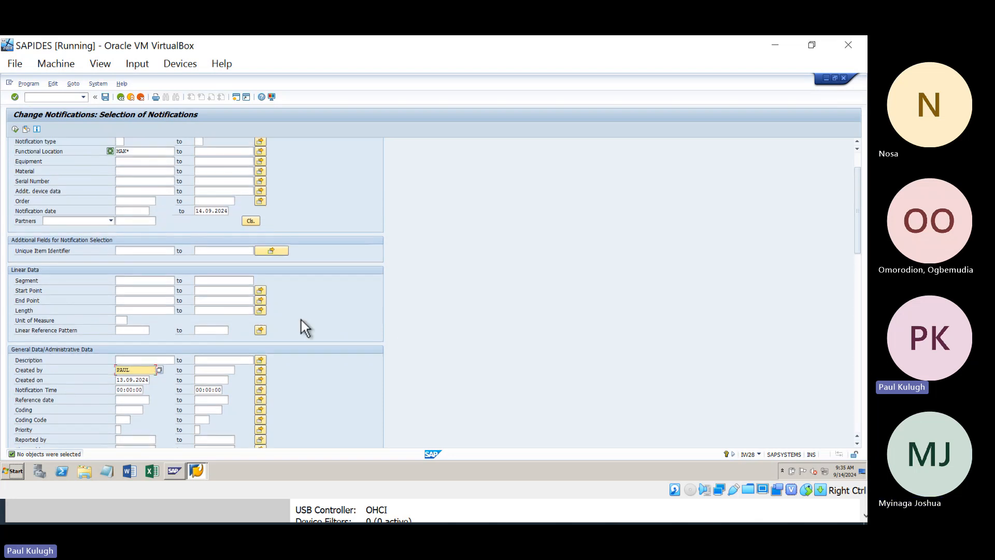
scroll(301, 319, up, 5)
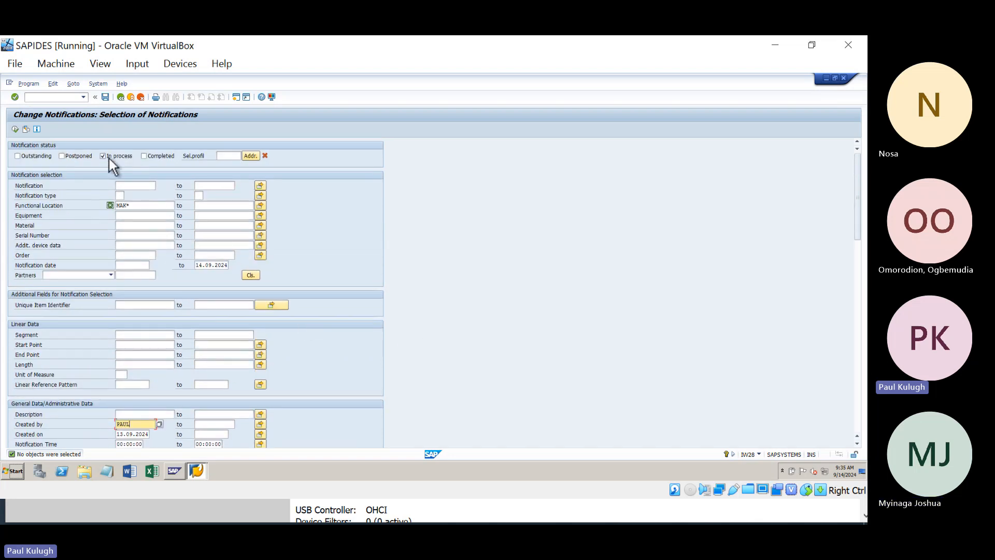
scroll(130, 255, down, 6)
scroll(130, 255, up, 6)
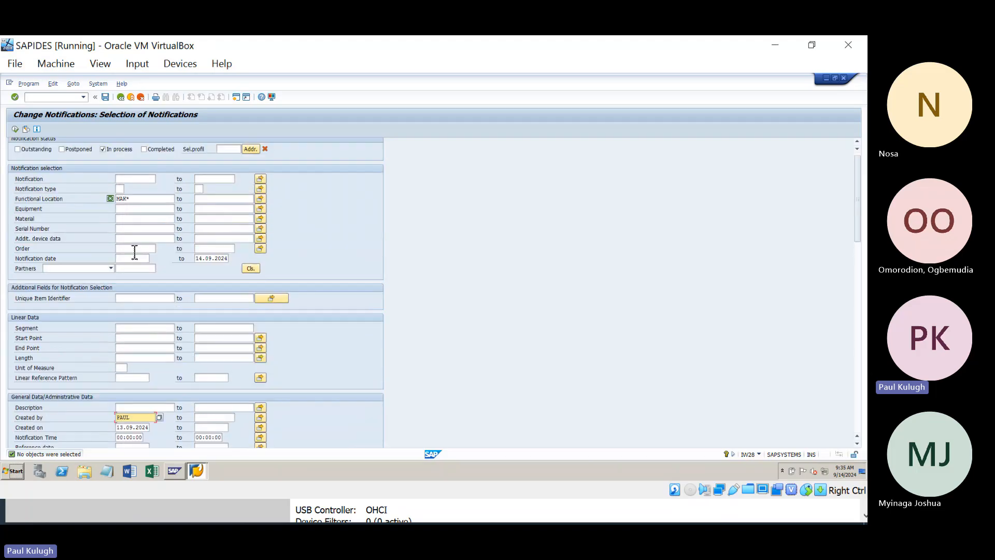
click(138, 199)
scroll(137, 203, down, 1)
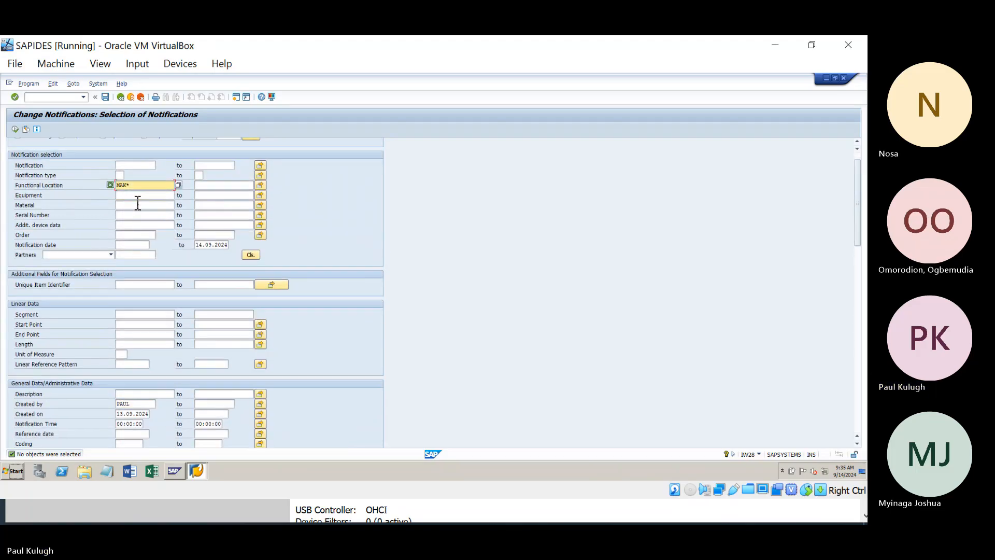
scroll(138, 203, up, 1)
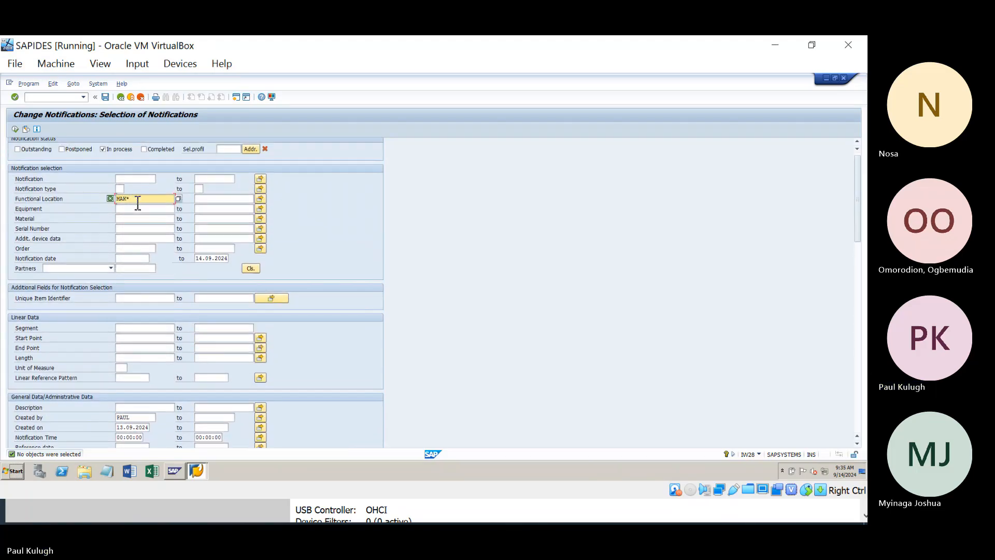
scroll(137, 204, down, 3)
scroll(136, 201, down, 6)
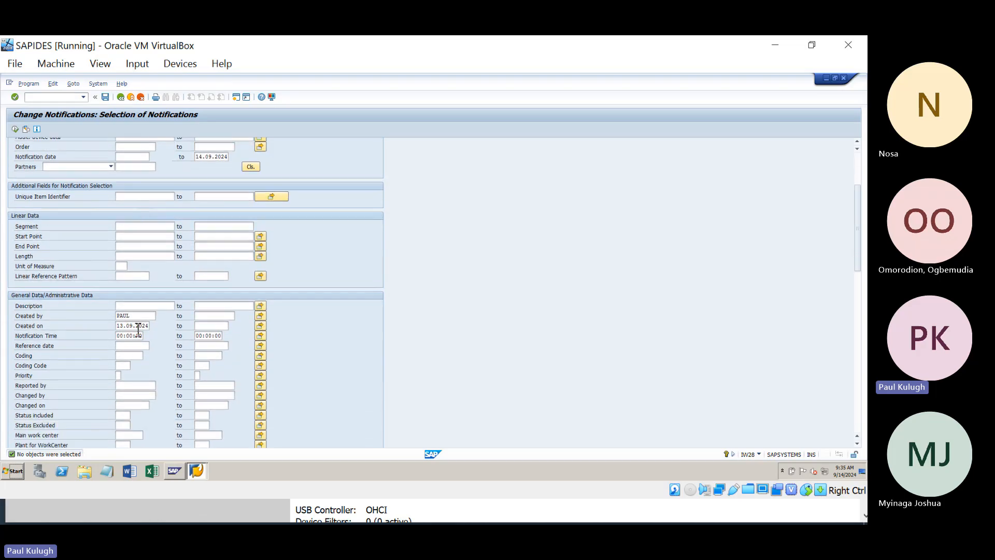
Step: Pick 14.09.2024 from the calendar as the Created on start date
click(133, 326)
click(153, 327)
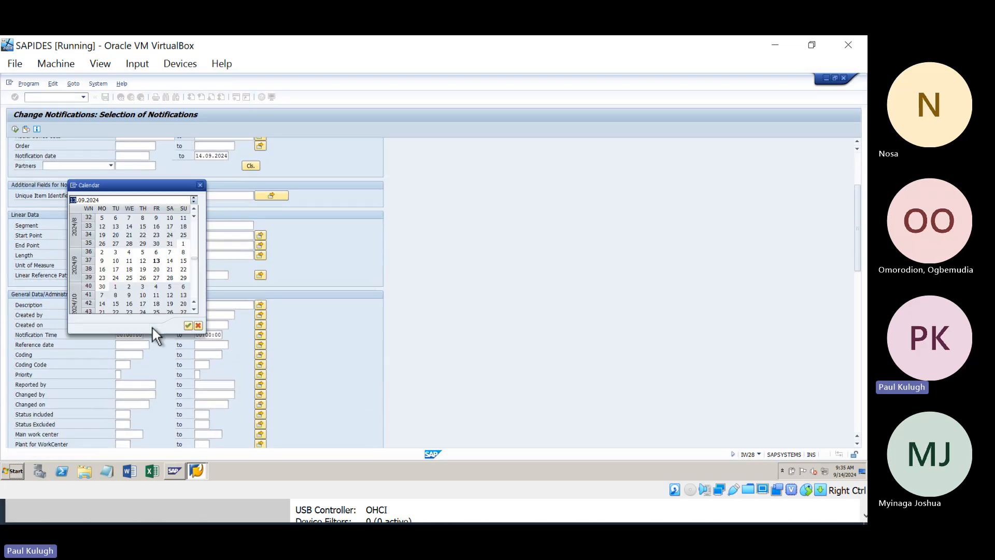
double_click(168, 260)
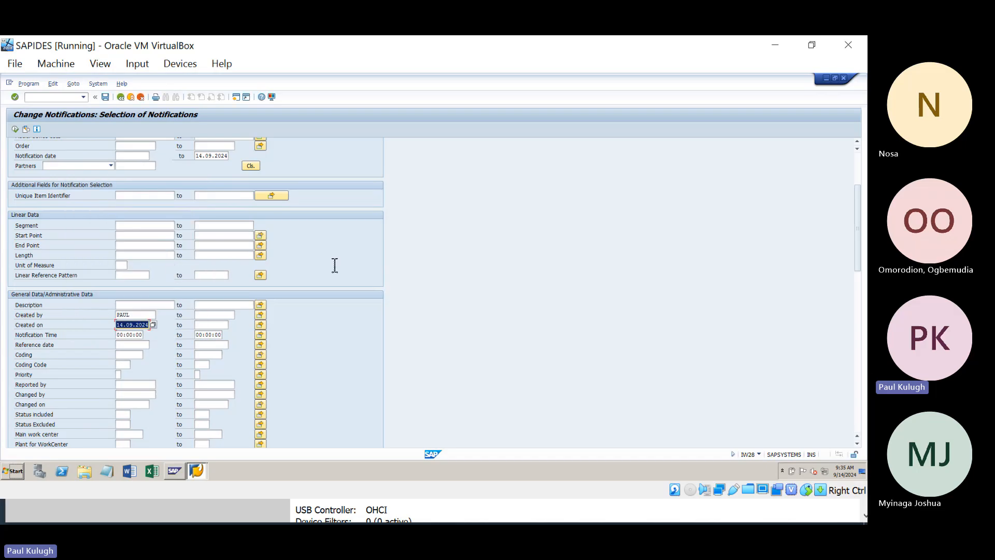
click(217, 245)
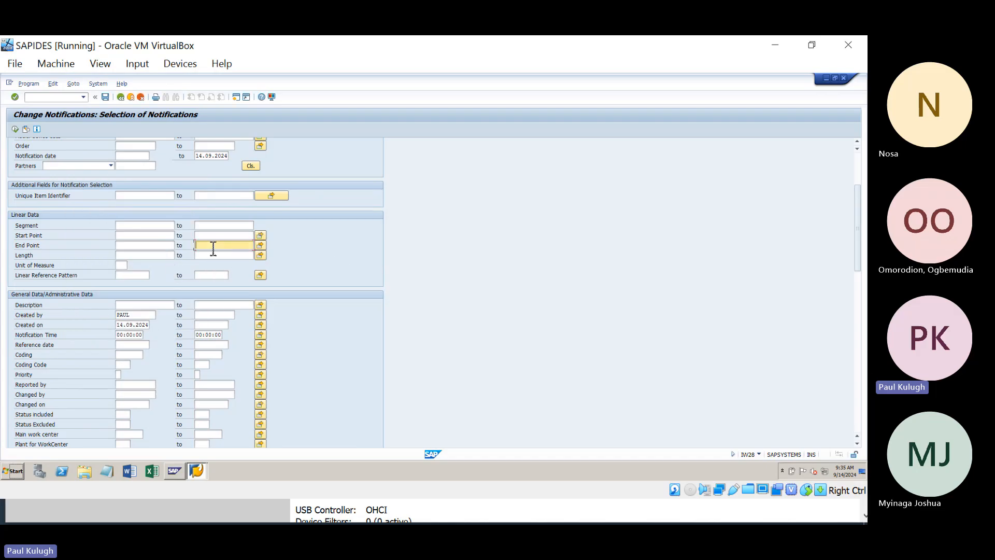
scroll(208, 245, up, 1)
scroll(208, 245, up, 2)
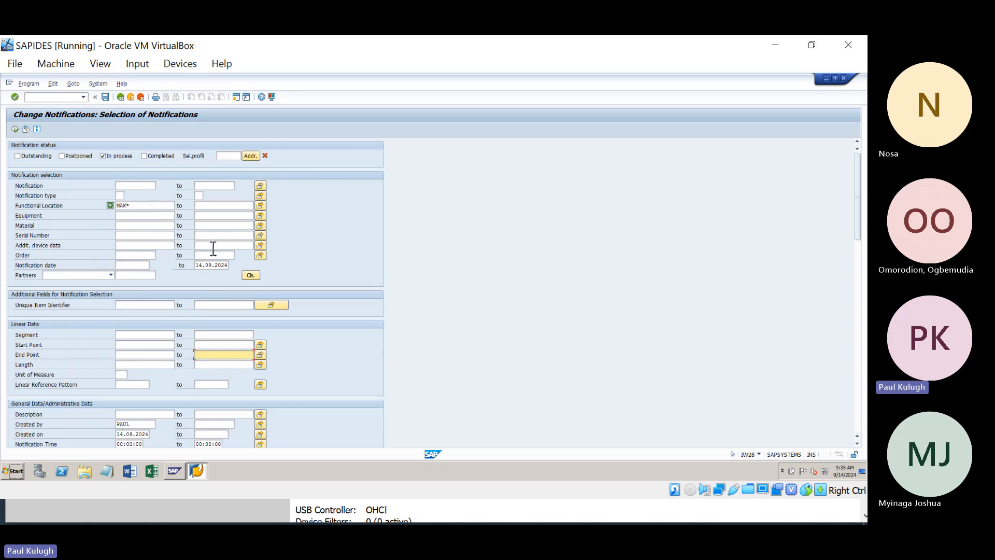
scroll(213, 249, down, 1)
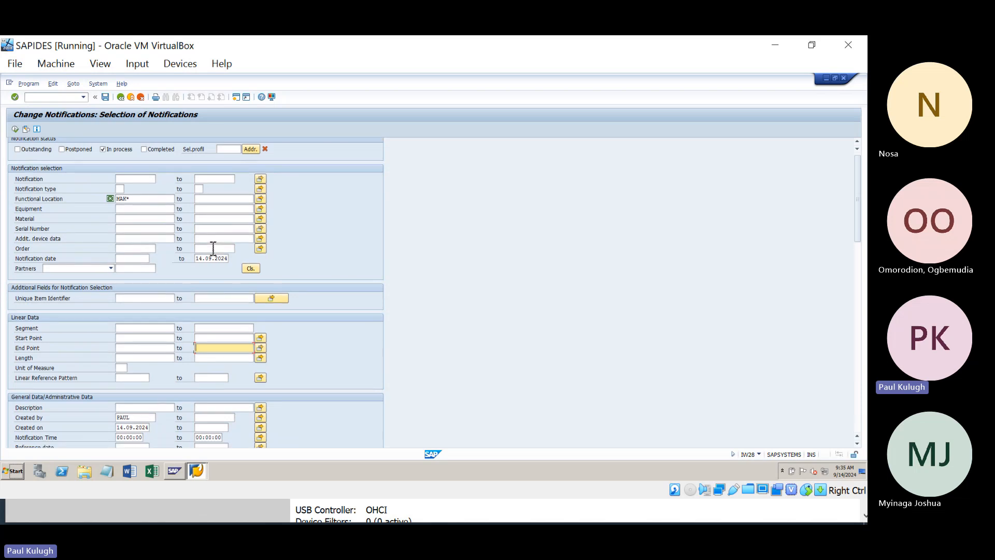
scroll(213, 249, down, 3)
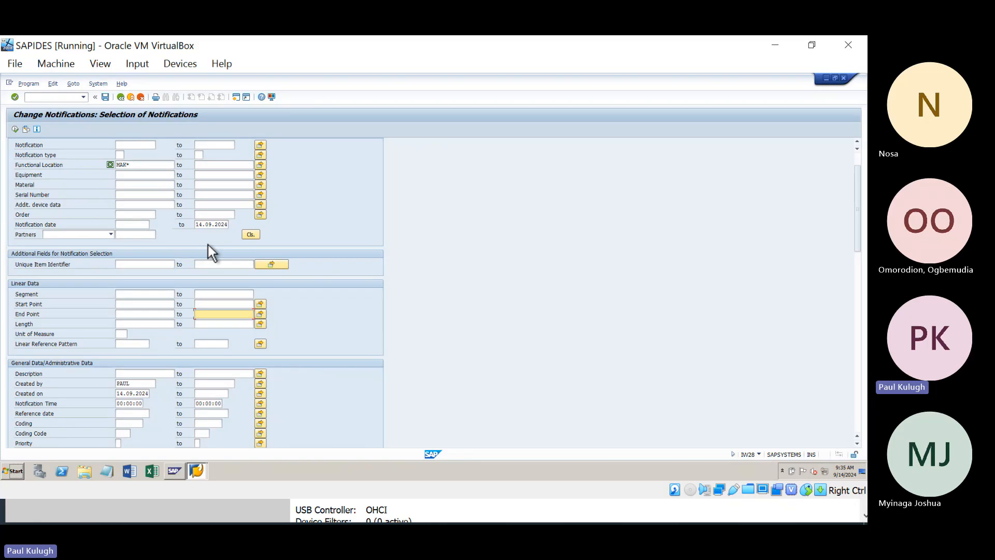
scroll(207, 245, up, 2)
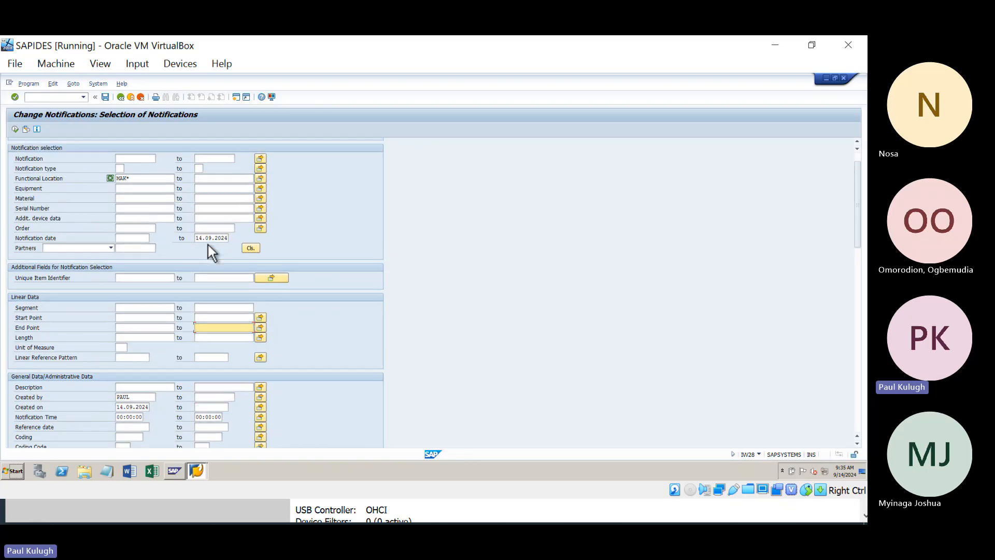
scroll(214, 248, down, 4)
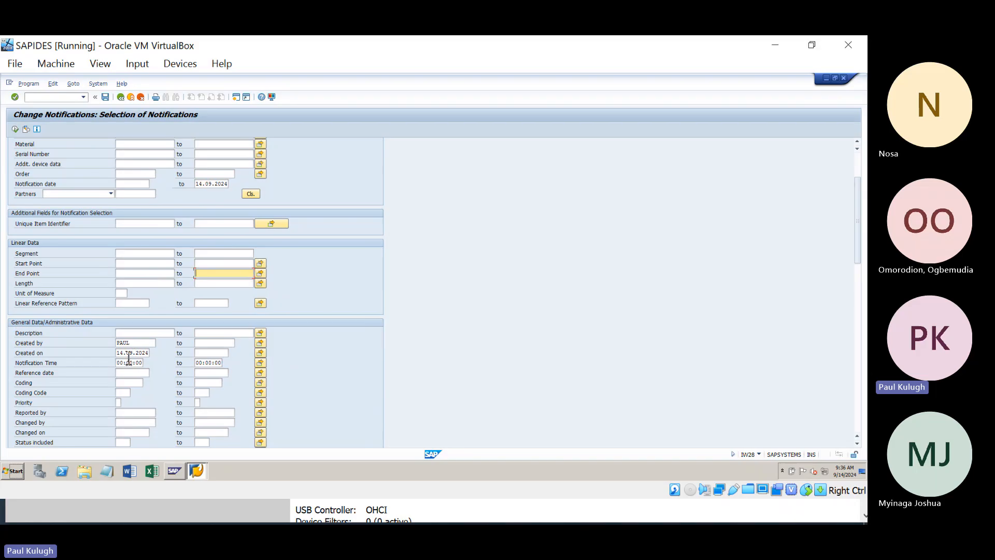
Step: Change the Created on range to 07.09.2024 through 14.09.2024 via the calendar
click(136, 354)
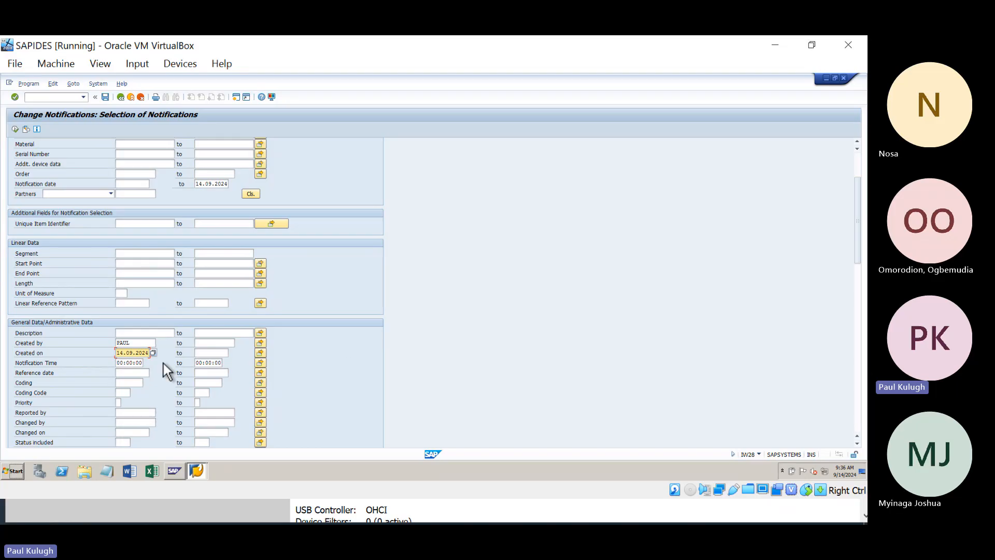
scroll(151, 336, up, 1)
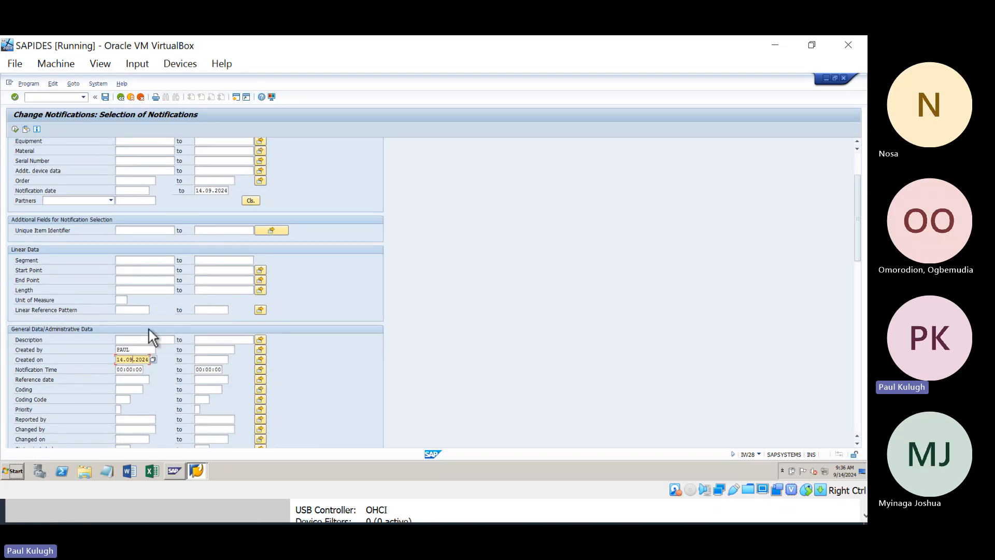
click(152, 360)
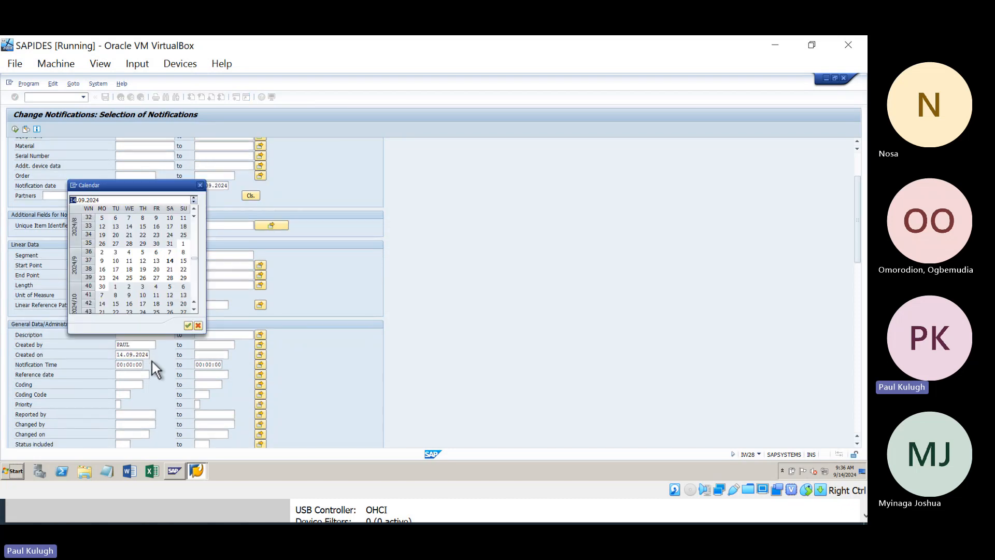
double_click(170, 252)
click(207, 345)
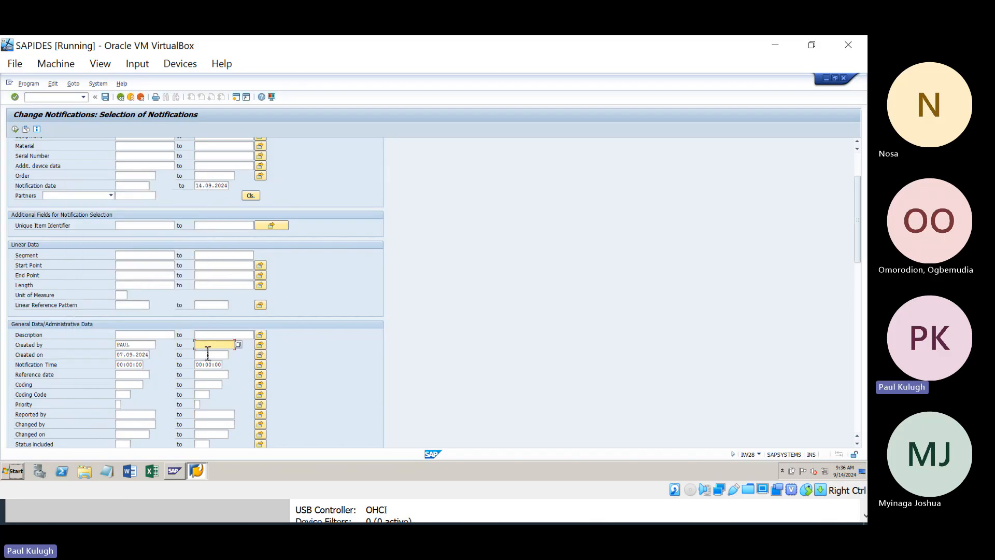
click(207, 355)
click(232, 355)
double_click(169, 261)
Step: Recheck the MAK* functional location and Created by criteria
scroll(184, 194, up, 3)
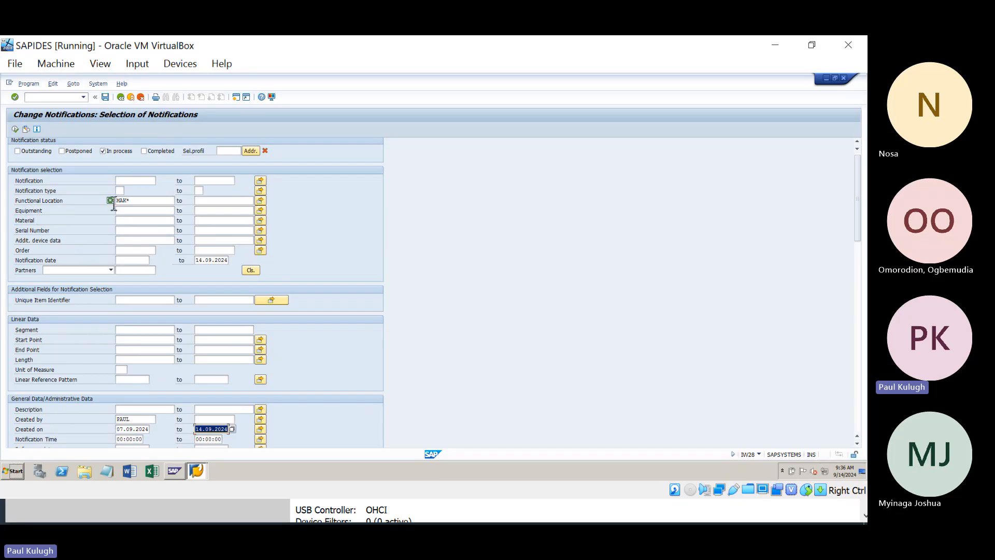
click(138, 202)
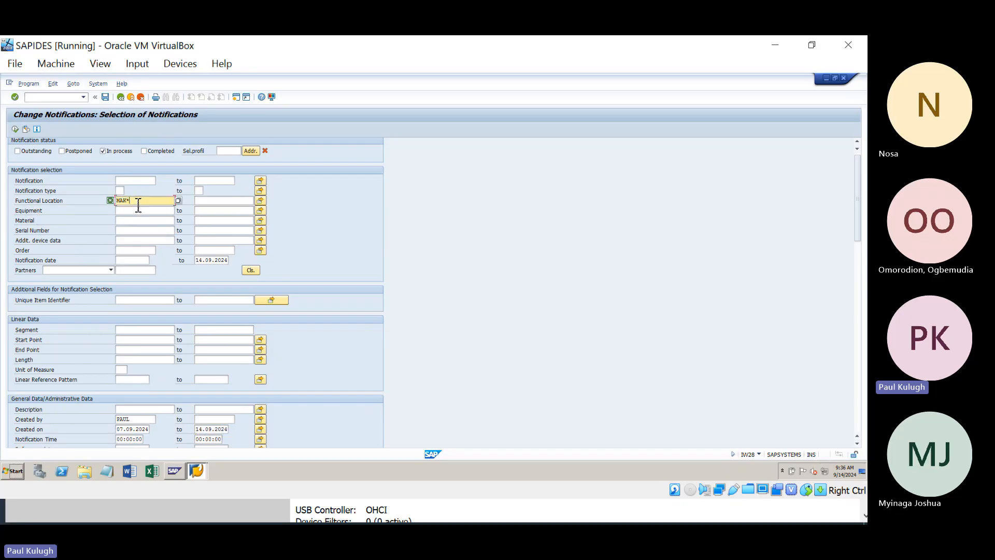
scroll(137, 206, down, 1)
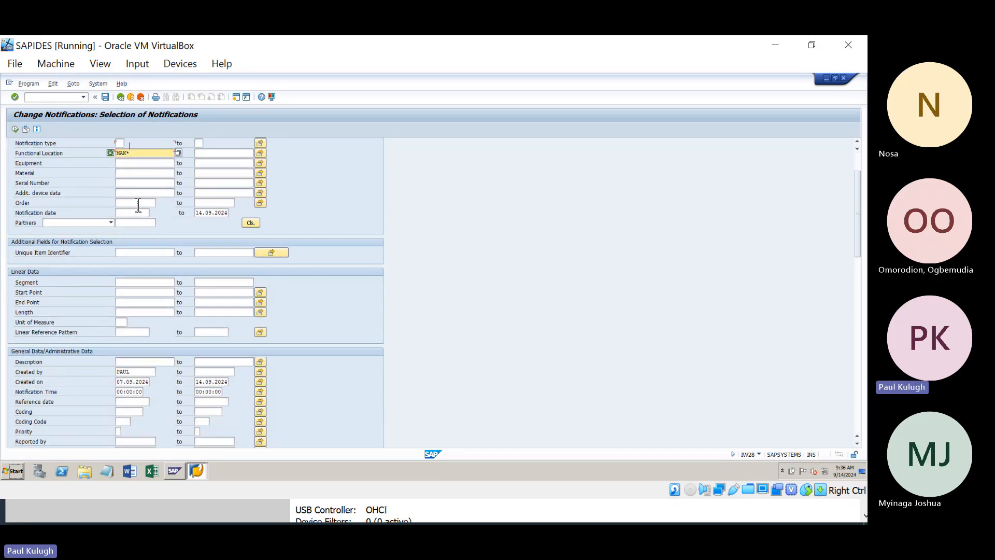
scroll(138, 206, down, 1)
click(139, 358)
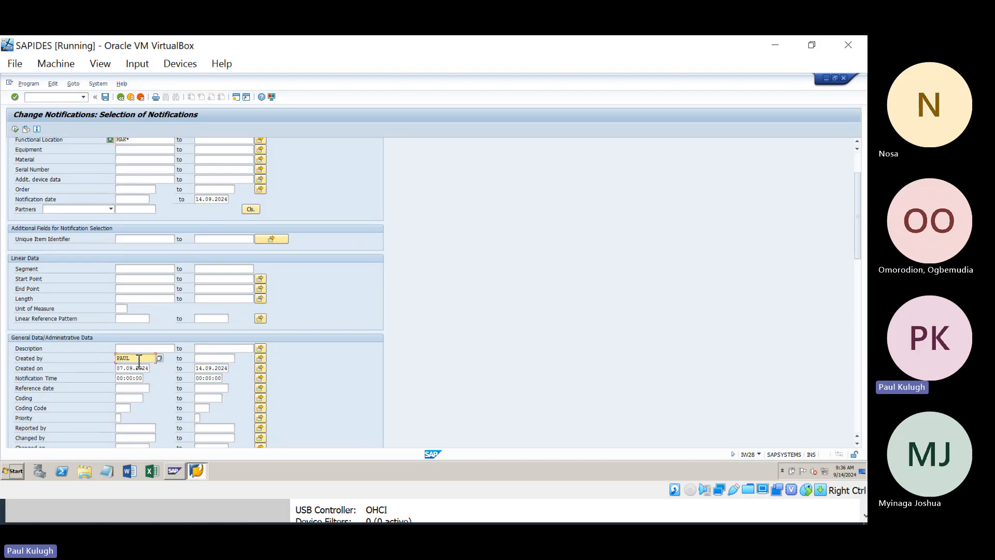
scroll(139, 361, down, 2)
scroll(139, 361, down, 2)
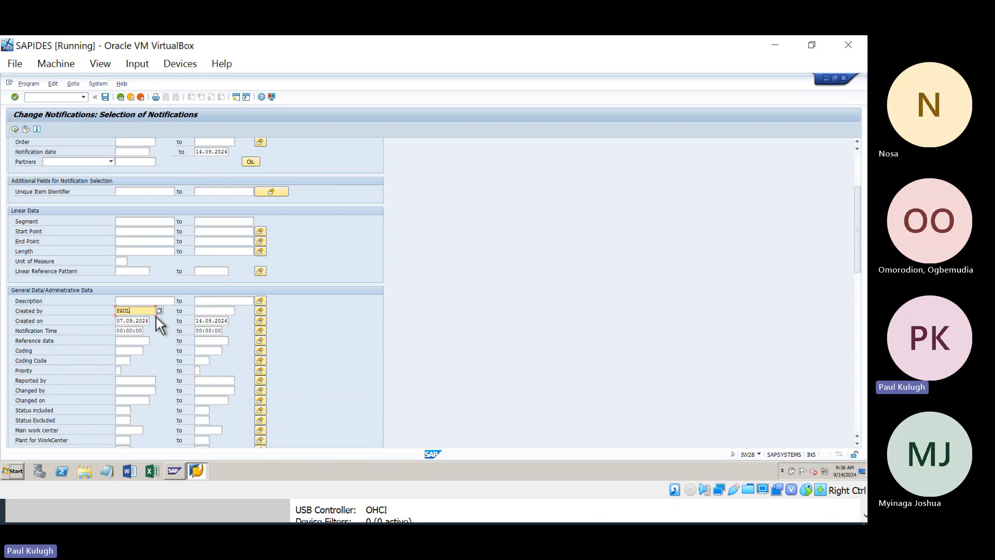
scroll(174, 249, up, 4)
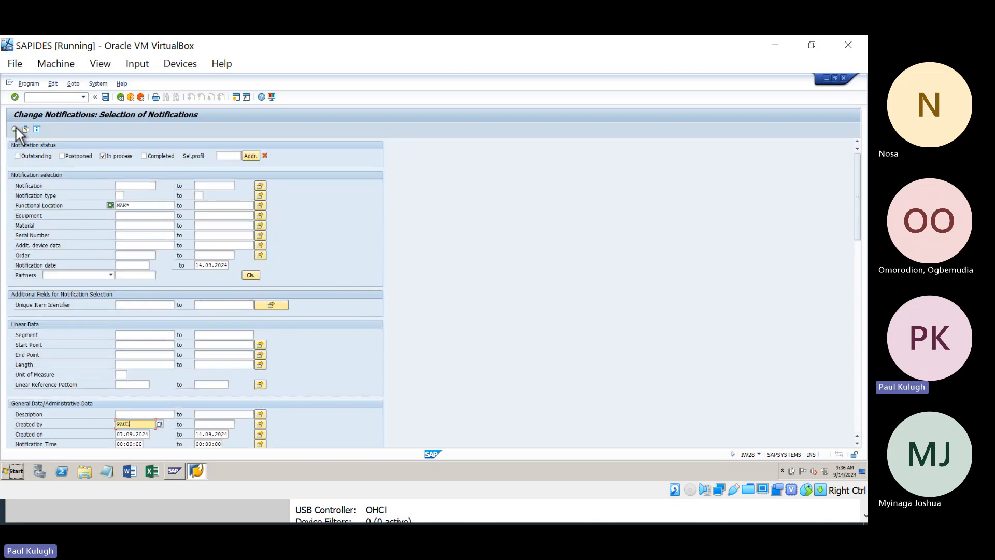
click(14, 129)
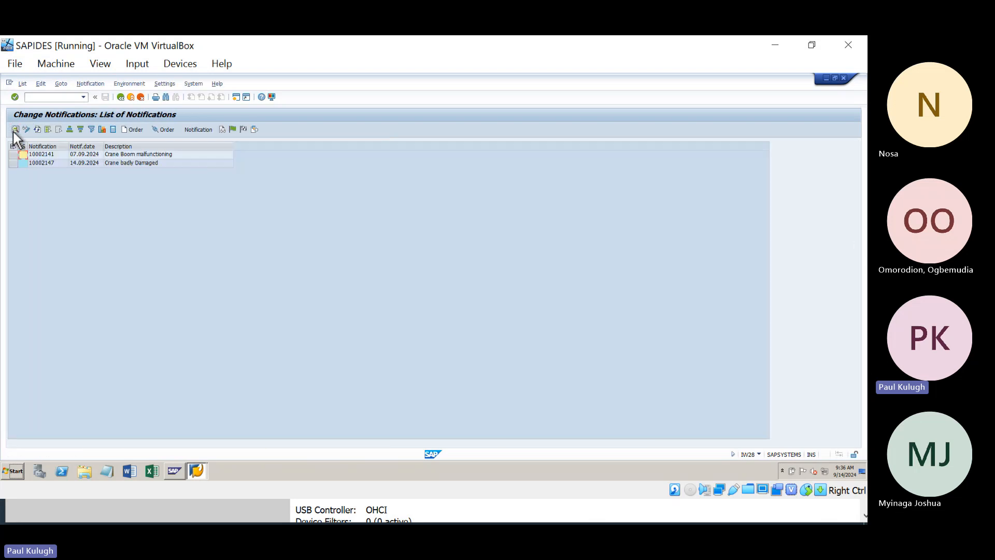
click(45, 147)
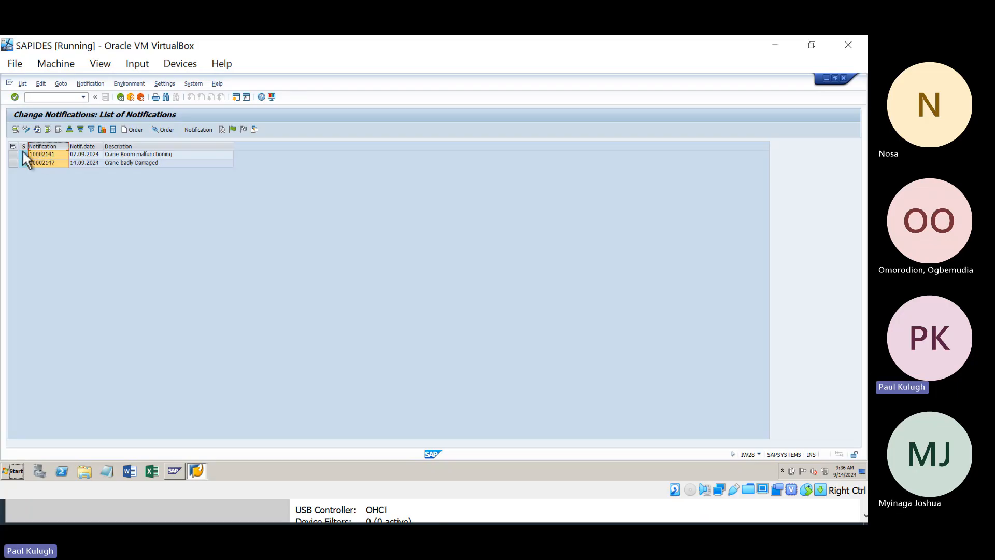
click(146, 156)
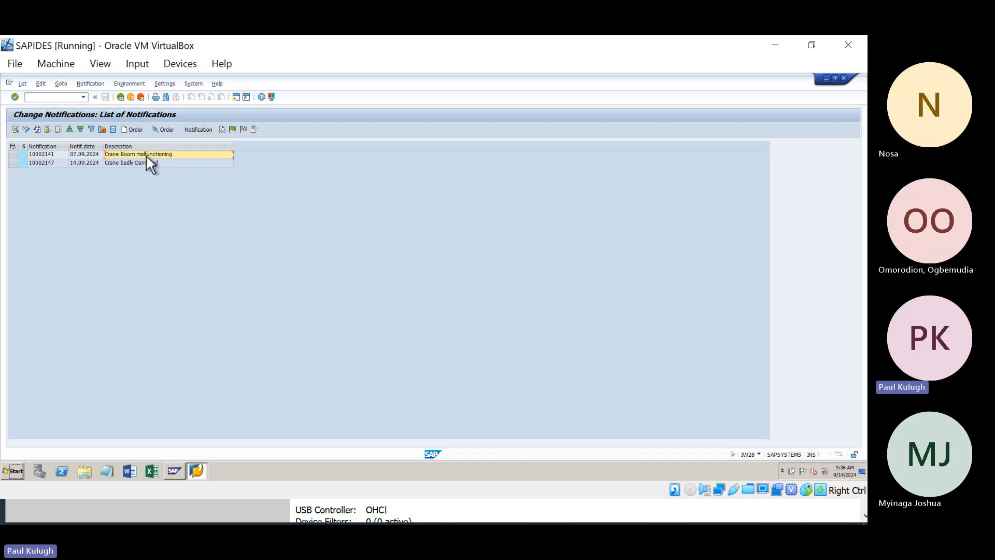
click(42, 162)
click(151, 163)
click(51, 156)
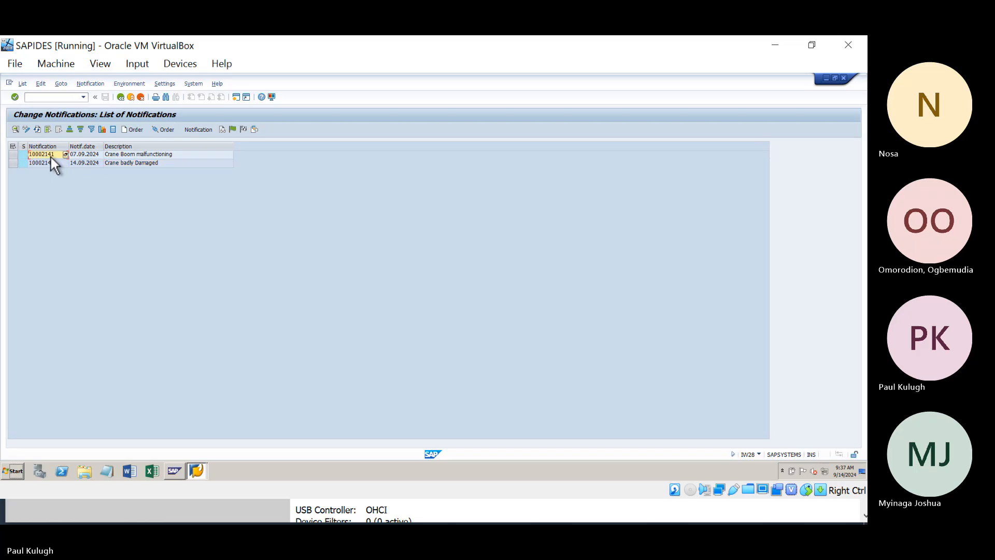
click(122, 98)
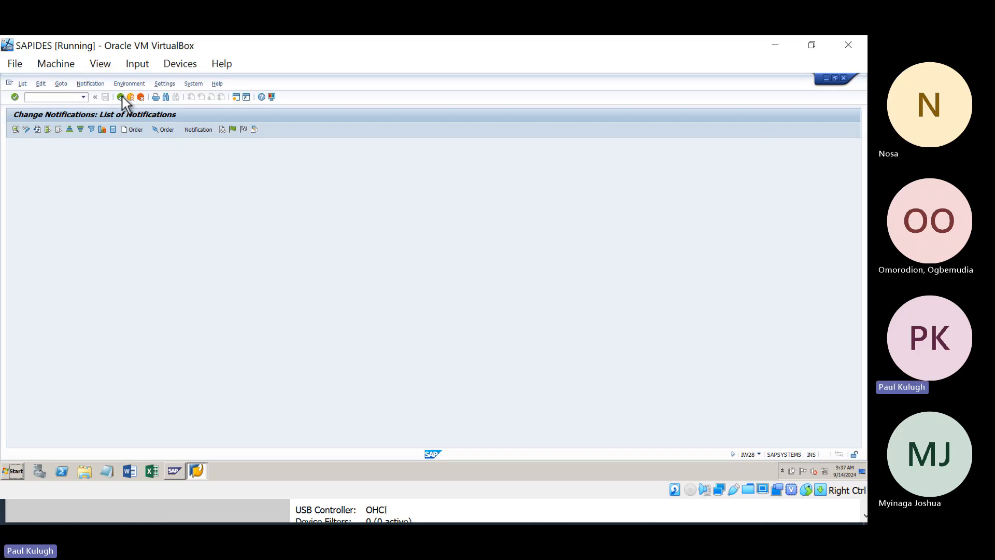
scroll(108, 213, down, 5)
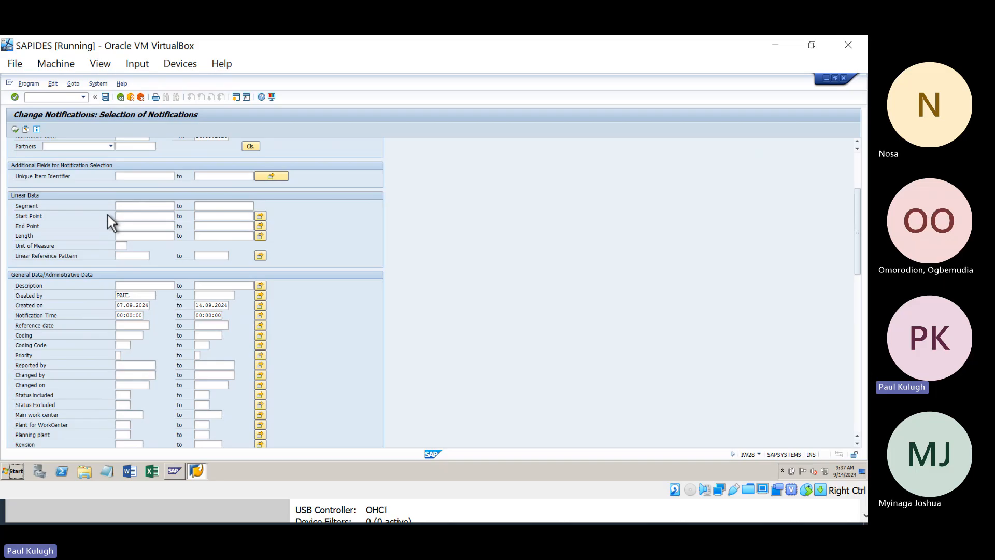
scroll(108, 216, up, 3)
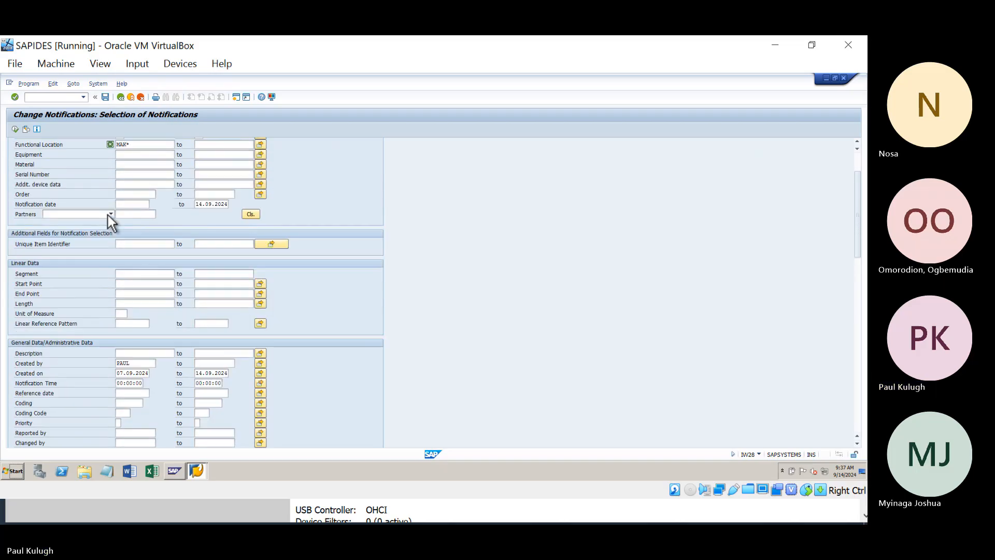
Step: Bring the SAP PM TRAINING Teams meeting forward and unmute the microphone
click(781, 46)
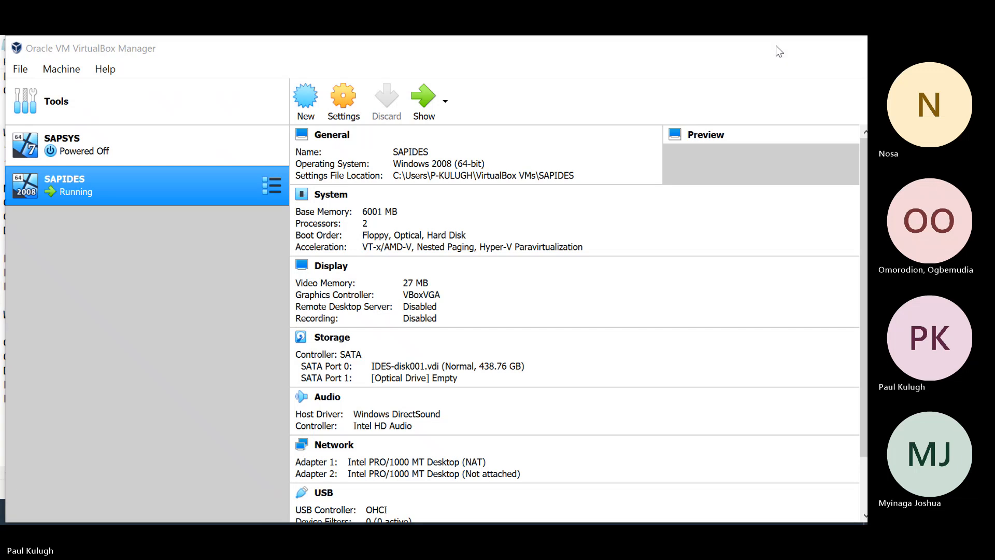
click(466, 511)
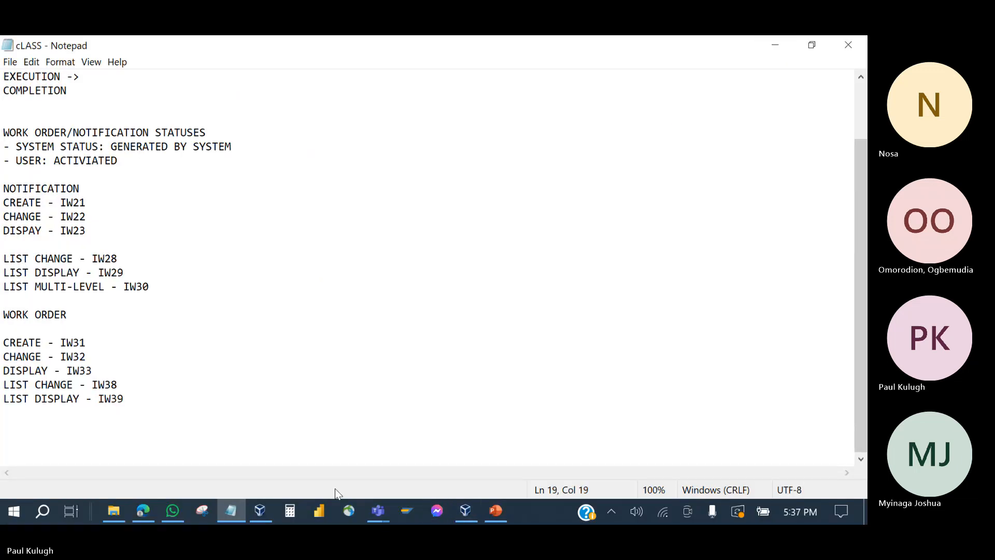
click(378, 511)
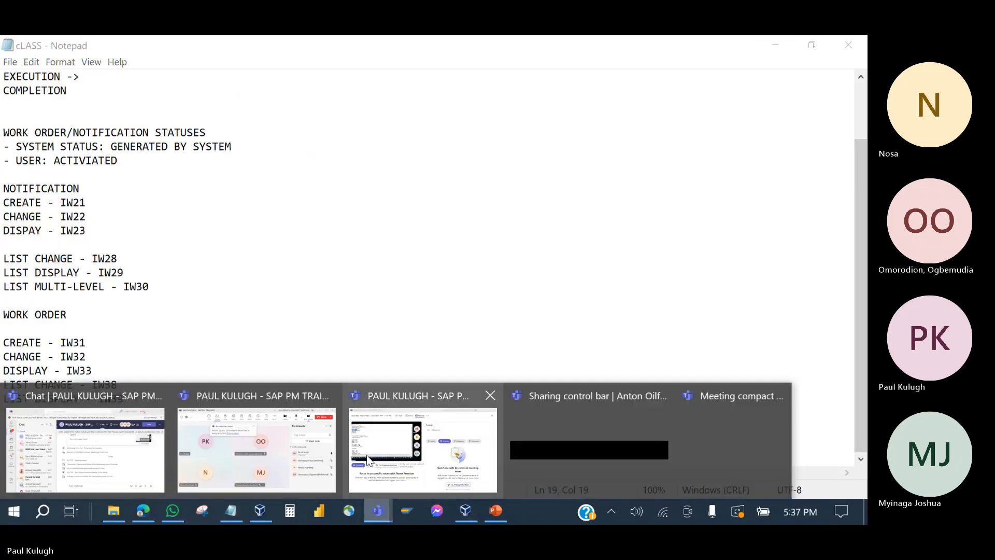
click(263, 454)
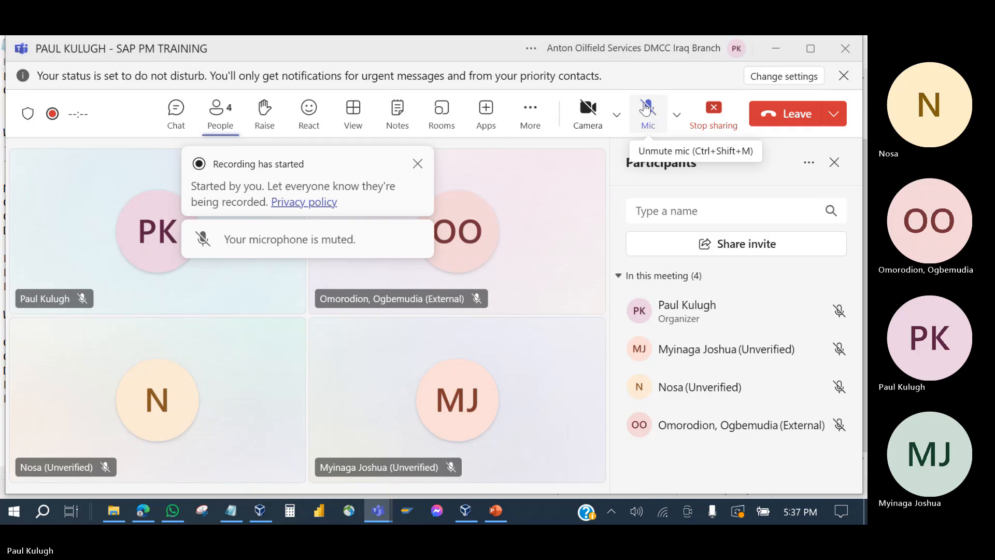
click(645, 107)
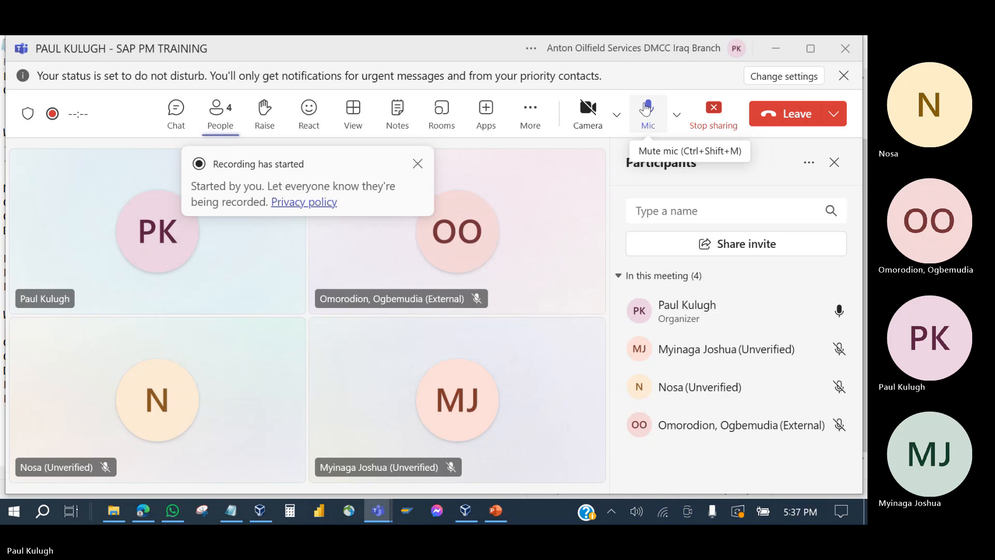
Step: Minimize Teams and Notepad, then show the running SAPIDES VM from VirtualBox
click(776, 50)
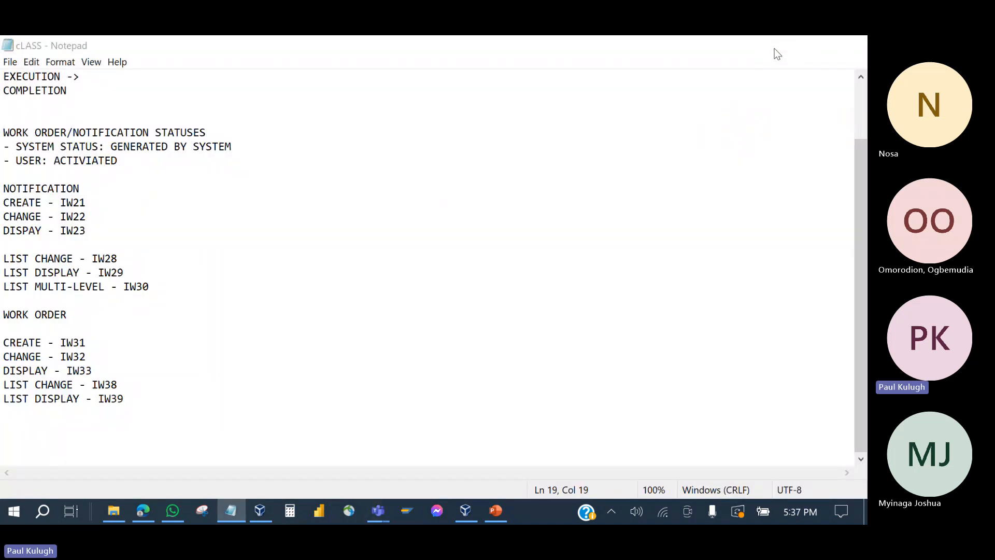
click(777, 53)
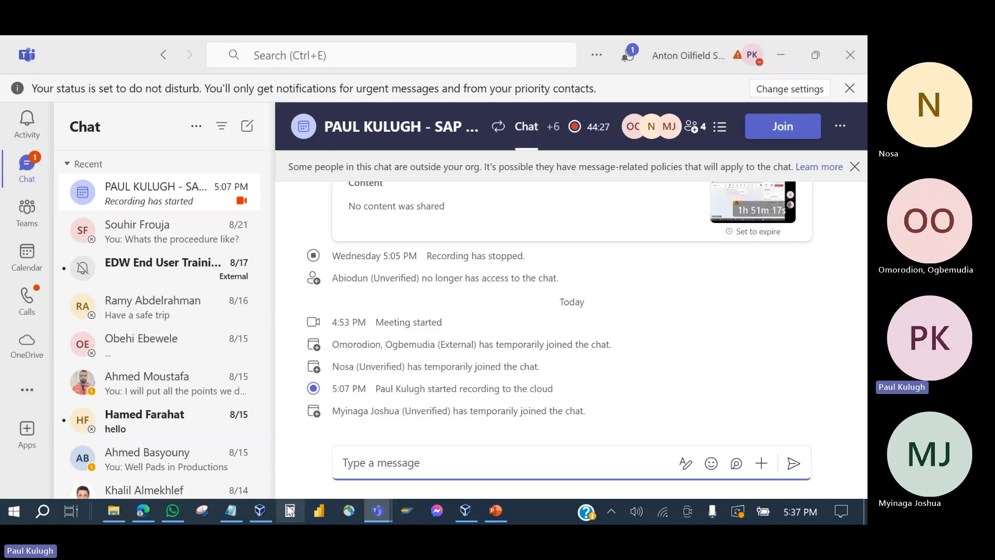
click(263, 520)
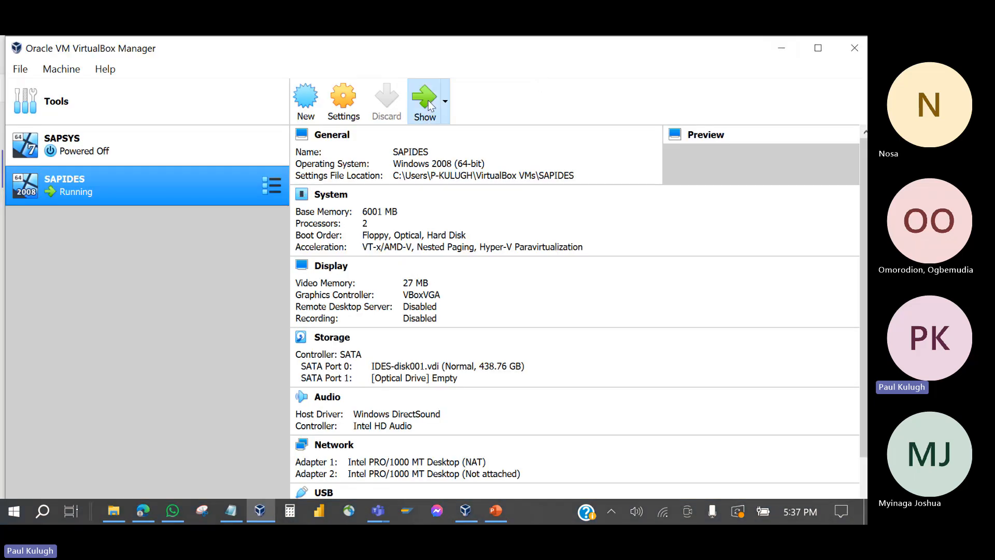
click(425, 101)
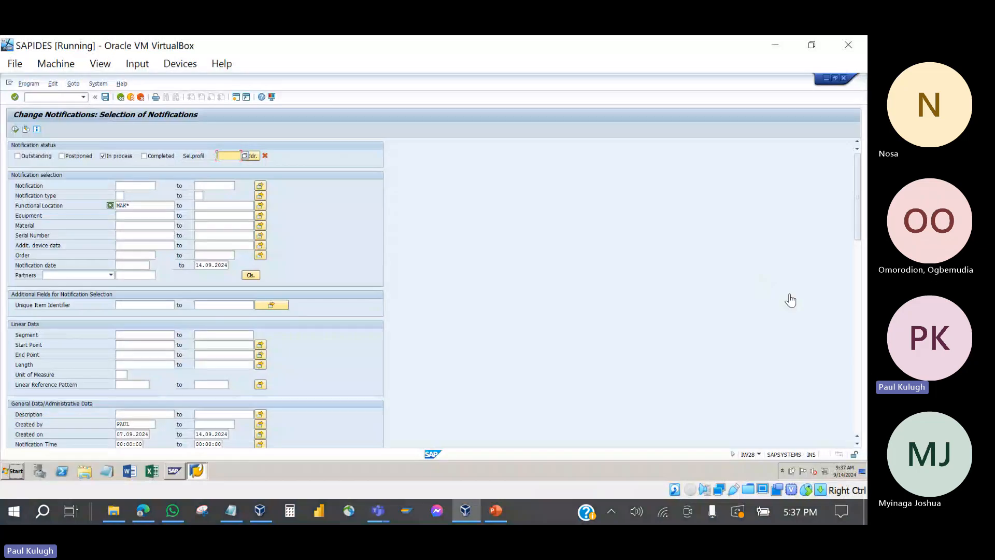
Step: Run F8 to list two notifications, then choose Show... on the Description header
click(790, 295)
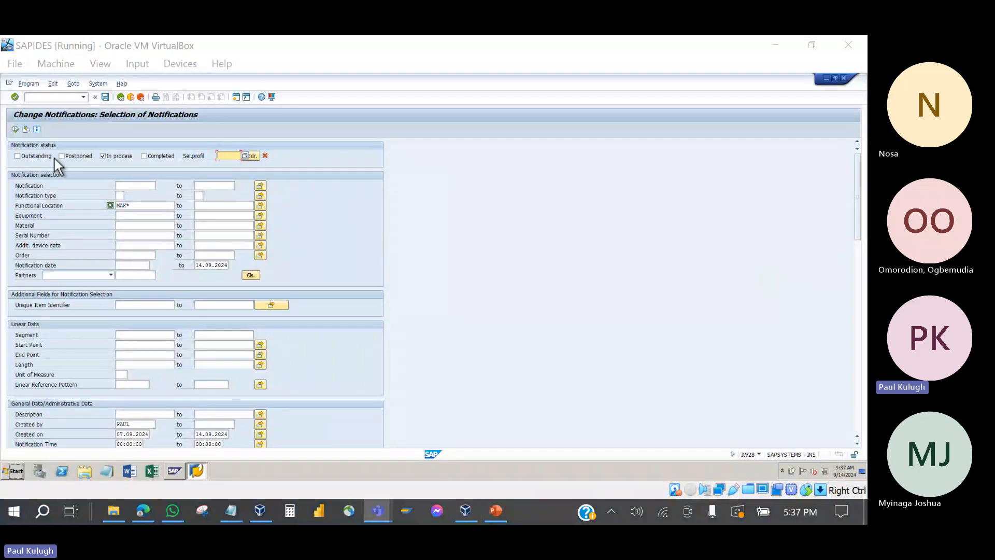
click(15, 130)
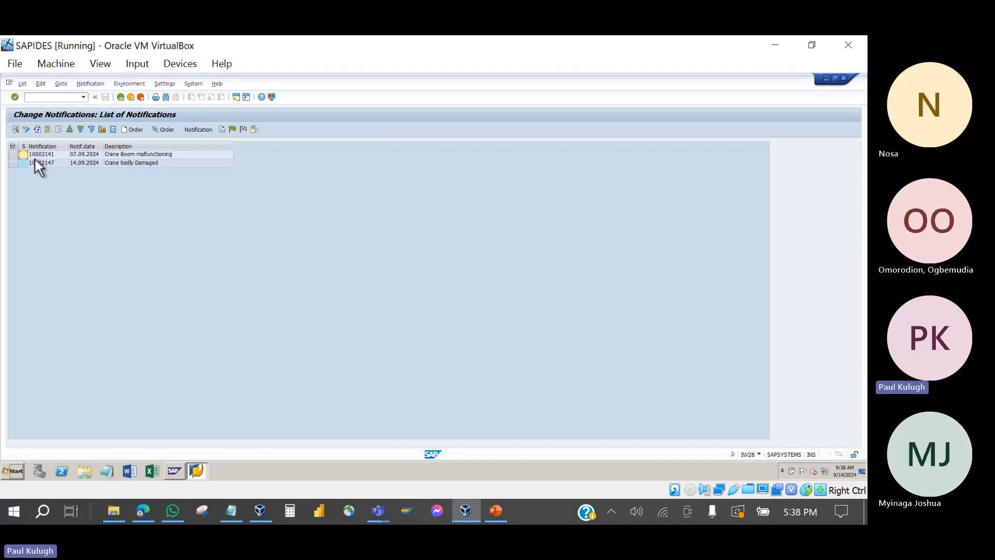
click(49, 146)
click(87, 146)
click(115, 146)
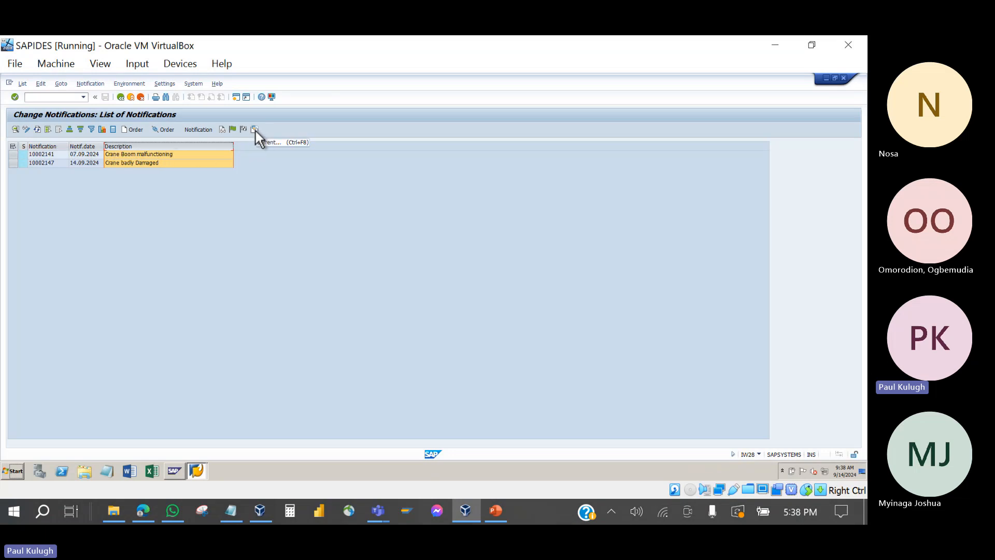
right_click(163, 146)
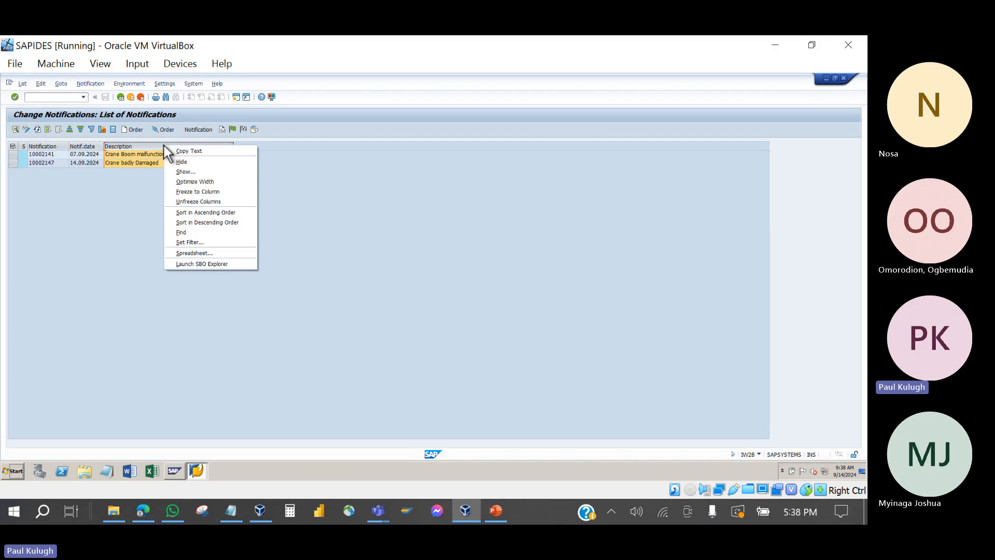
click(188, 172)
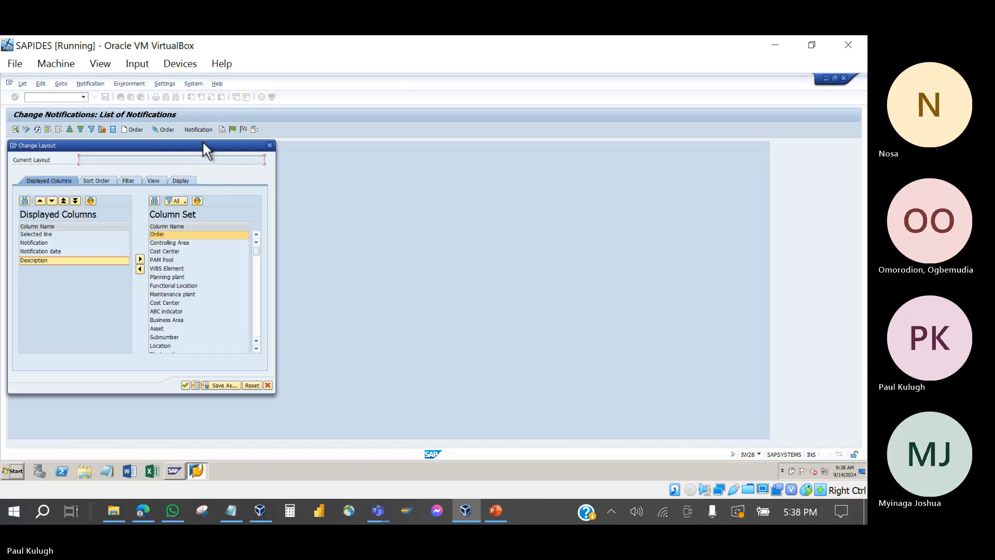
Step: Add the Order and Functional Location columns to the displayed columns
drag(203, 144, 489, 105)
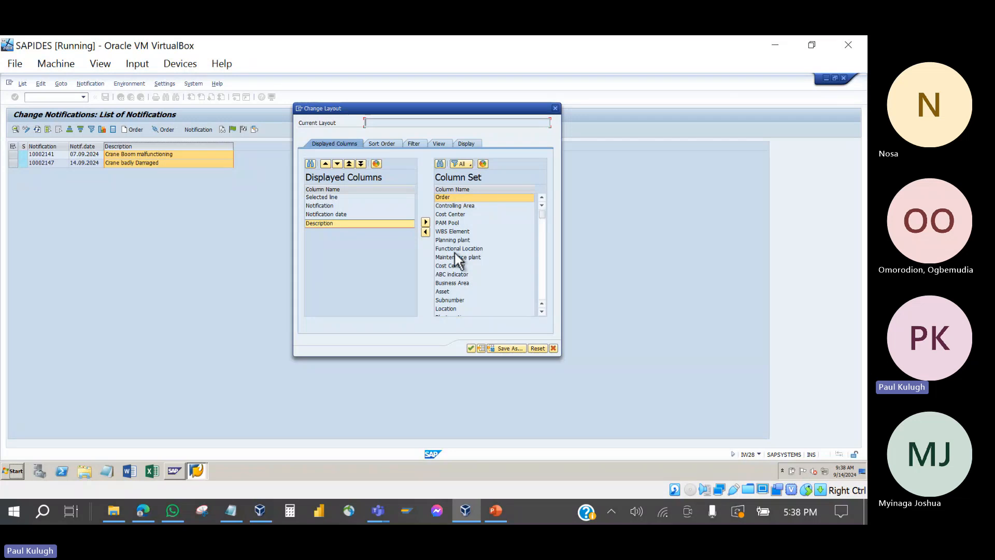
scroll(455, 253, down, 3)
scroll(449, 244, up, 3)
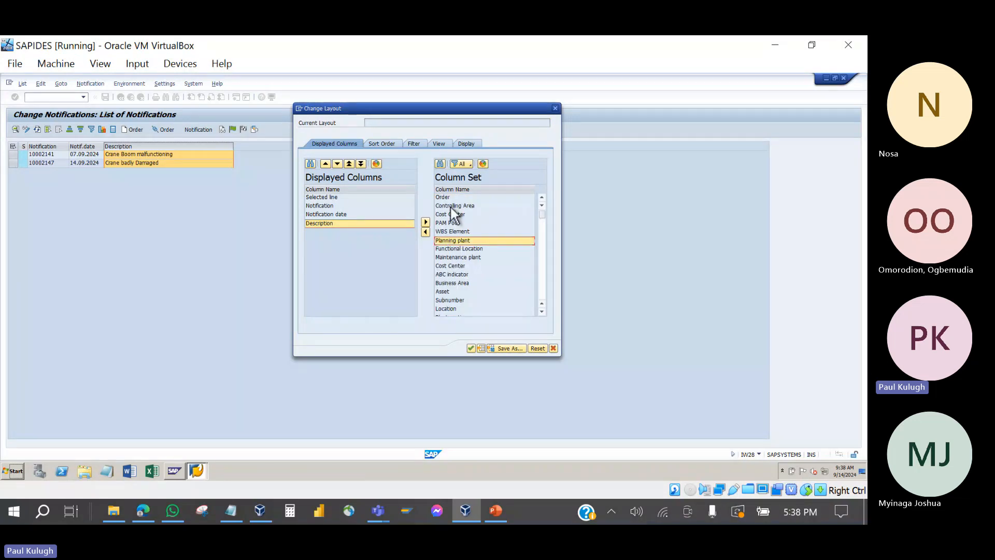
click(450, 198)
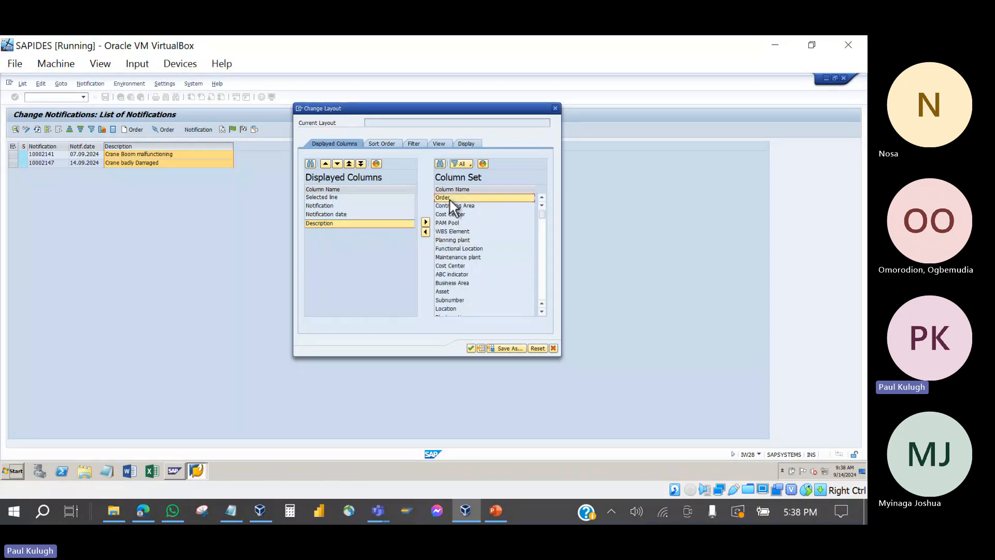
click(426, 232)
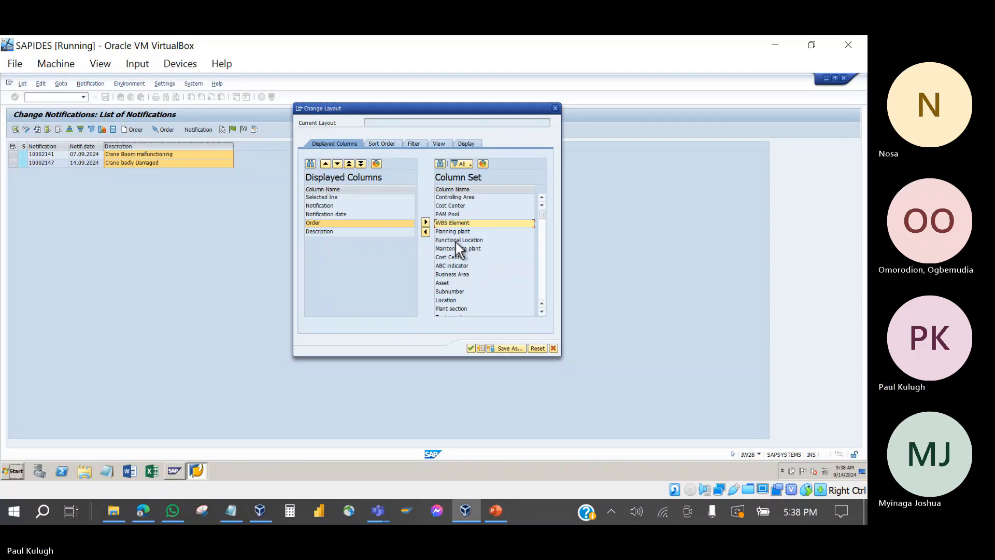
click(456, 241)
click(424, 232)
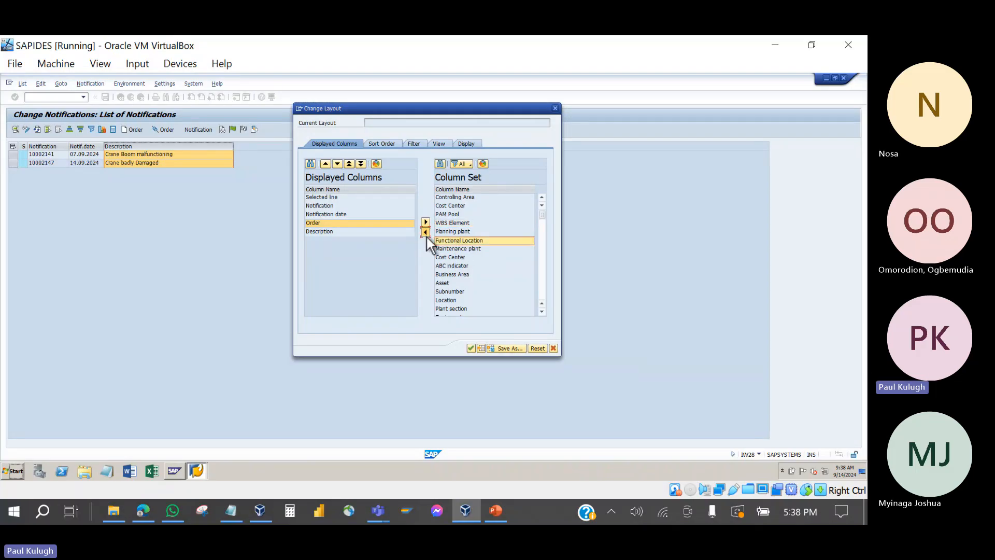
scroll(449, 243, down, 2)
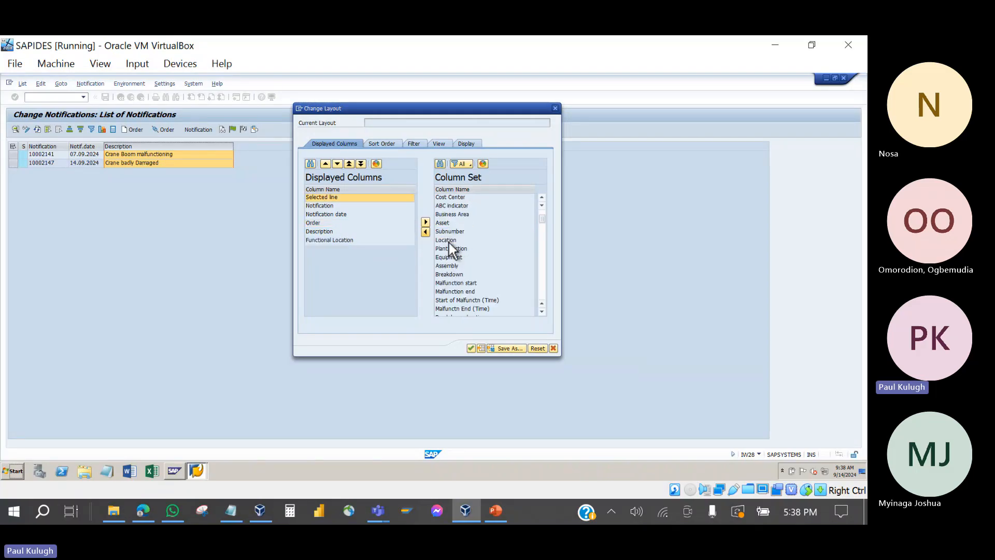
scroll(449, 242, down, 5)
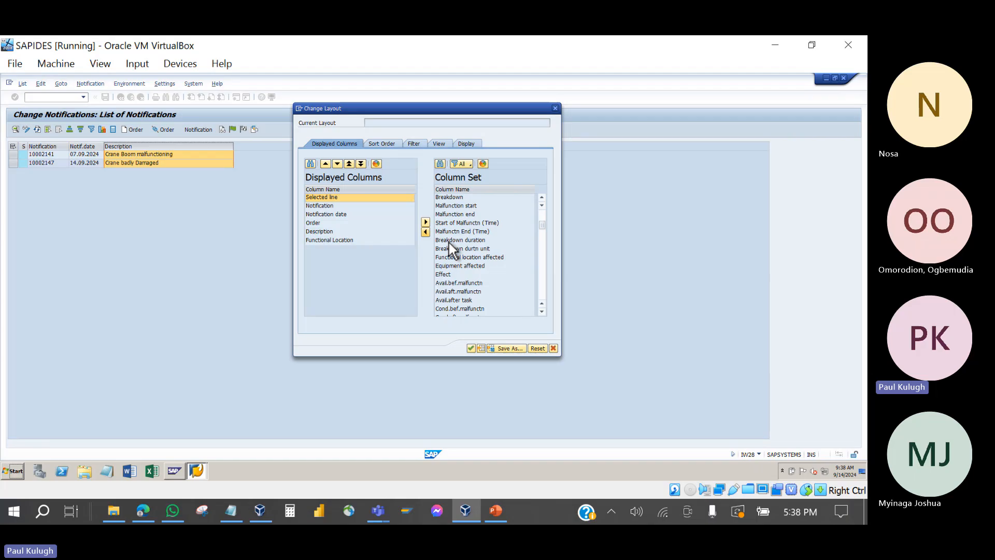
scroll(449, 243, down, 5)
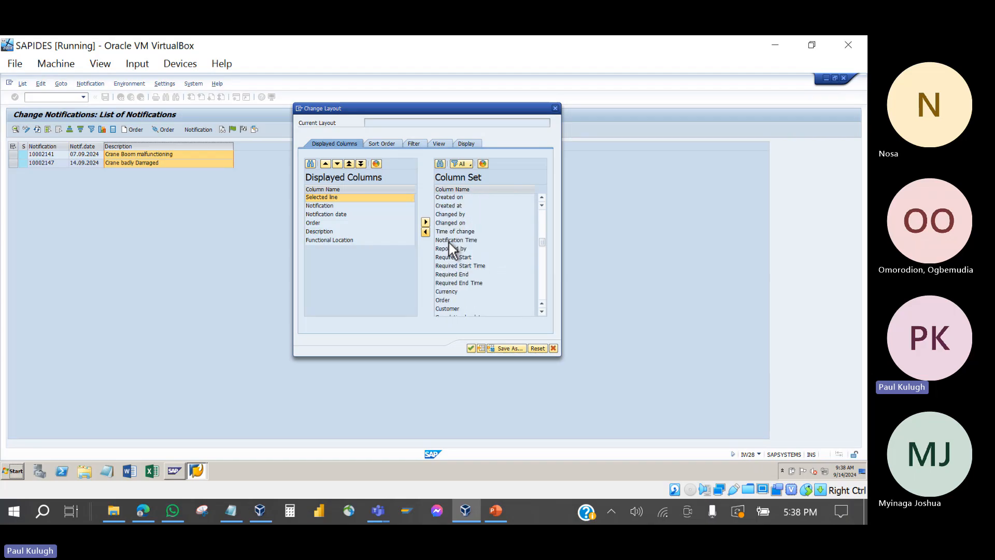
Step: Add Created on, Created by, Planner group, Priority and Notification type columns
click(462, 197)
double_click(463, 198)
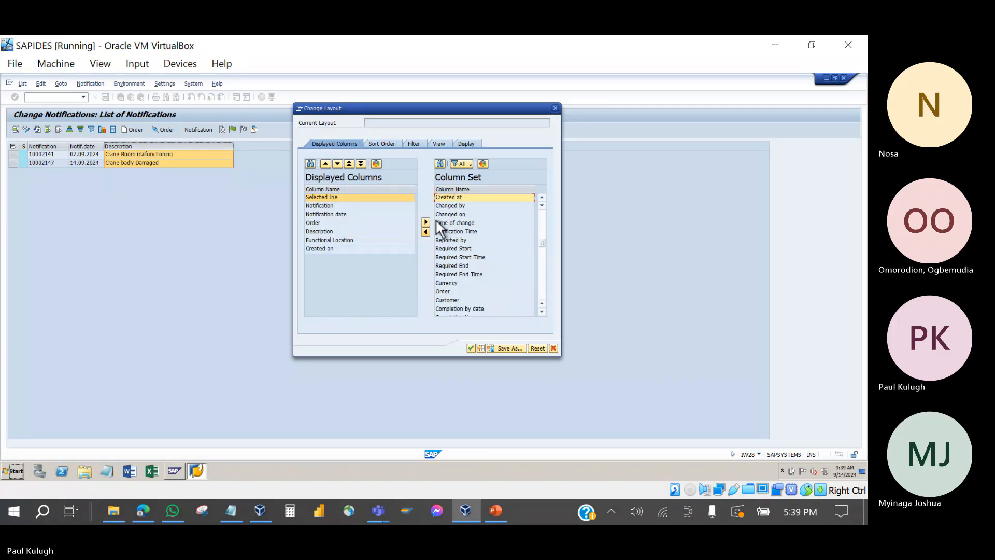
scroll(455, 207, up, 1)
click(456, 206)
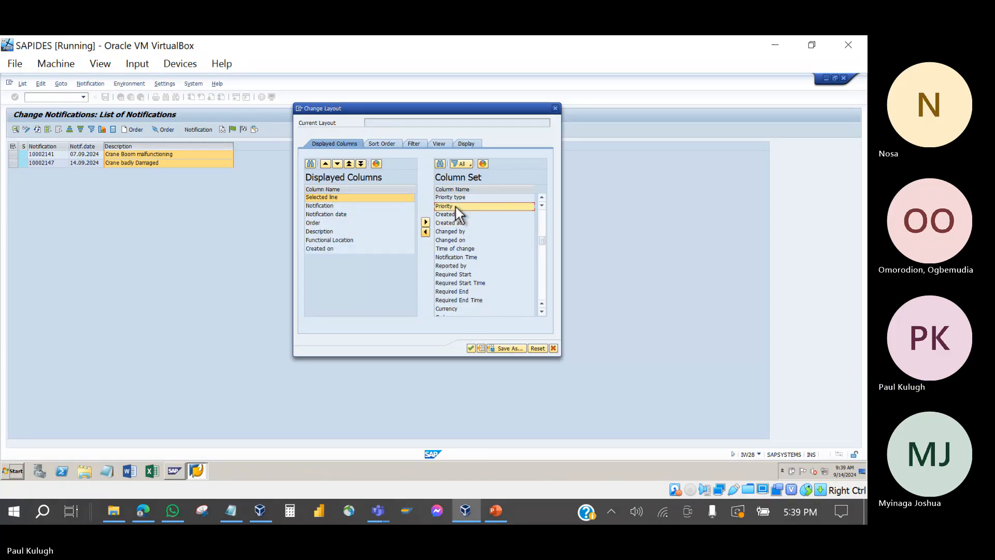
scroll(455, 207, up, 1)
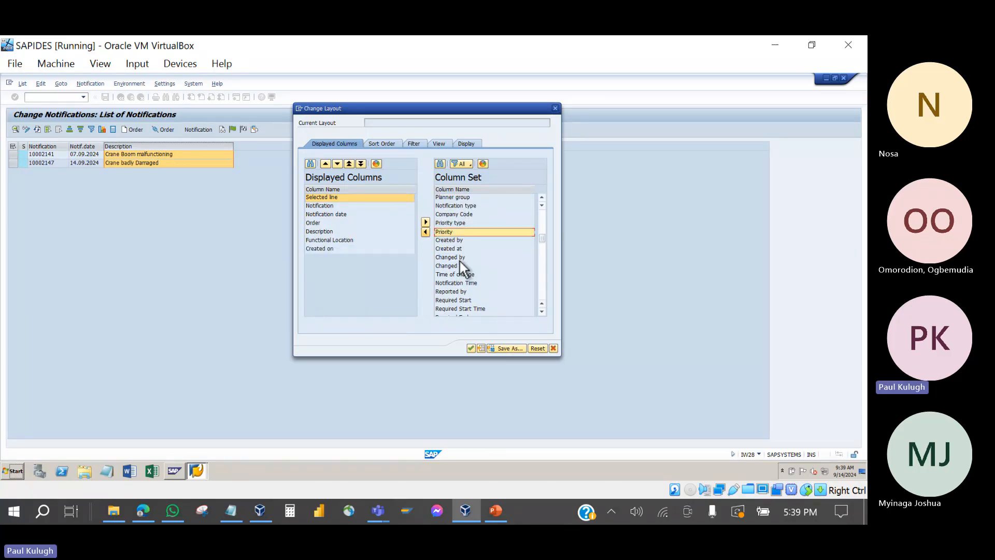
click(458, 241)
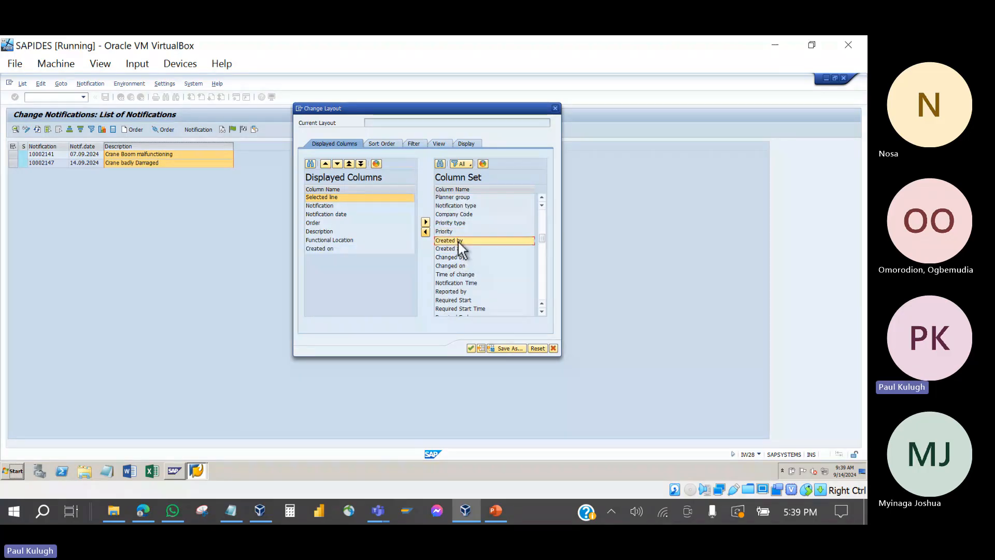
click(425, 232)
click(452, 197)
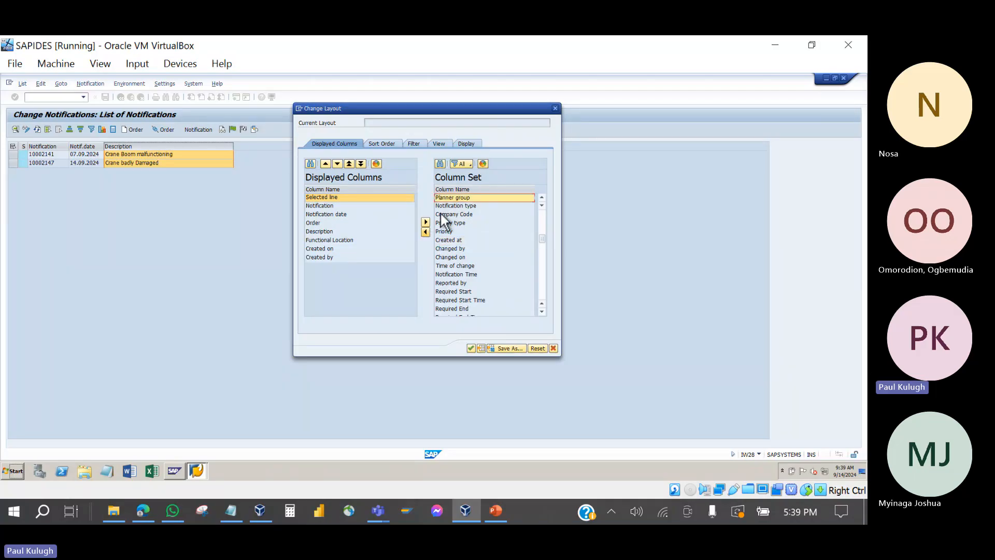
click(425, 232)
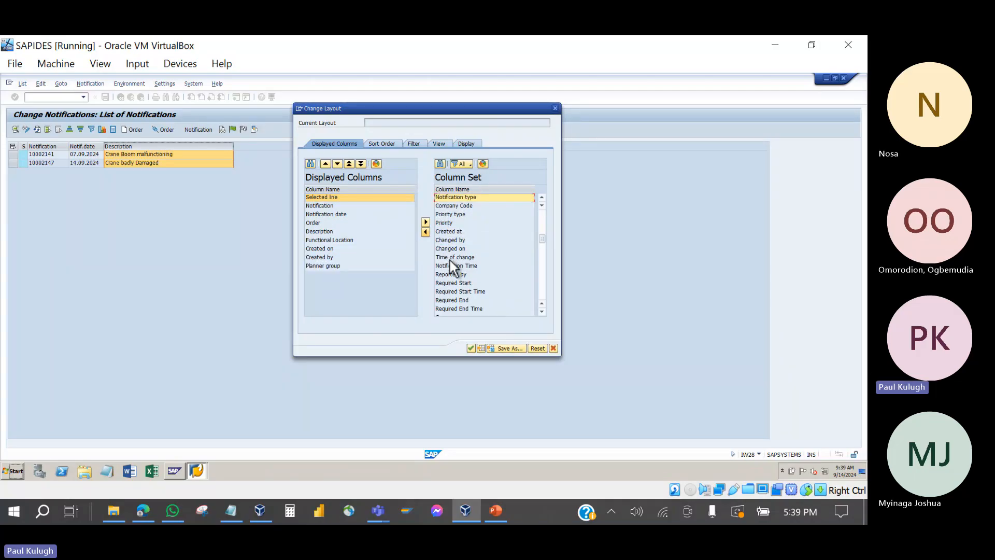
click(450, 224)
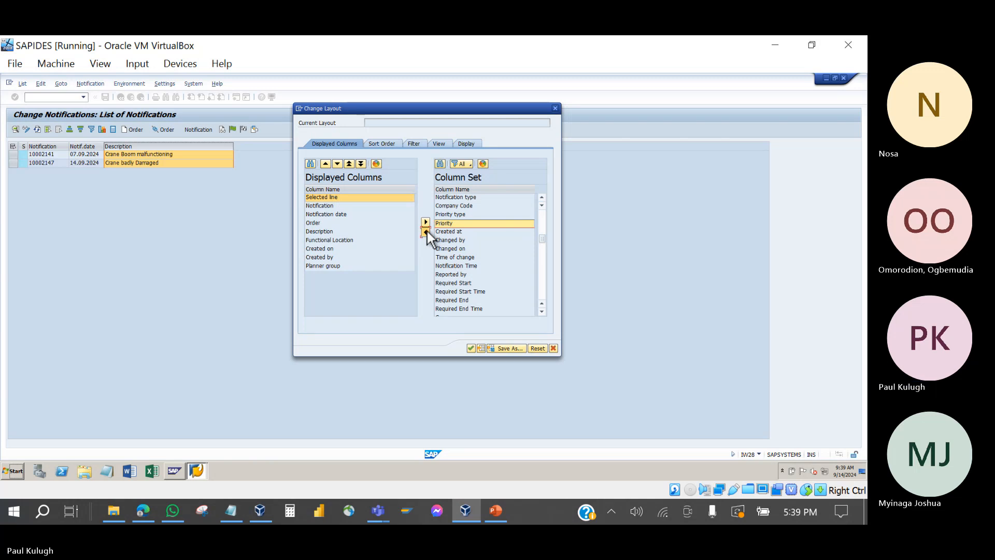
click(426, 232)
click(458, 199)
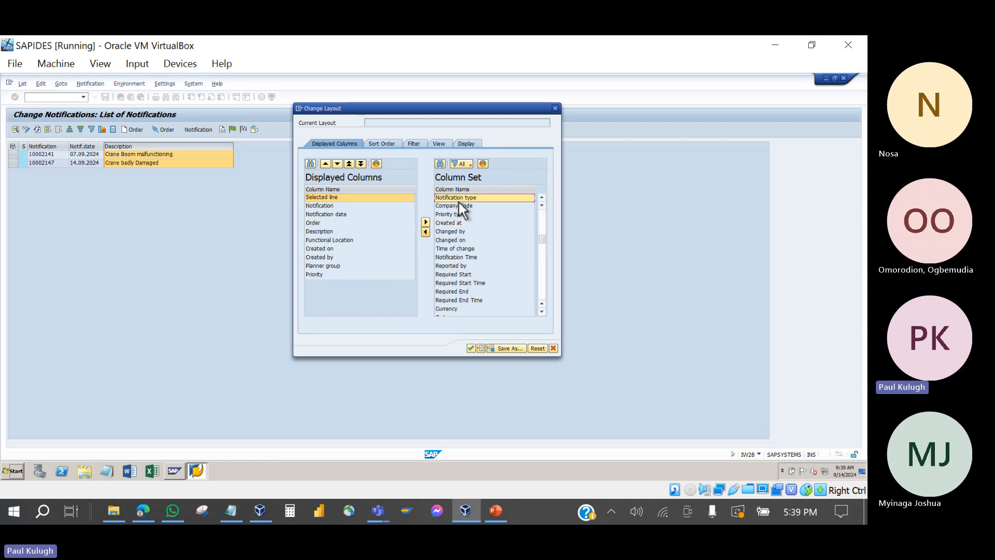
click(426, 231)
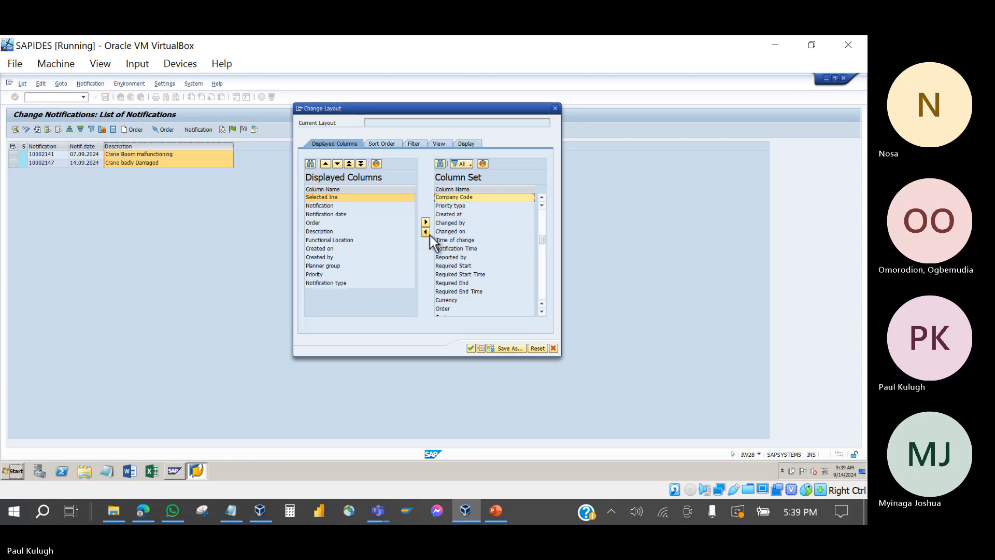
Step: Sort available columns, add System status, and adopt the new layout
scroll(449, 244, down, 5)
scroll(449, 244, down, 6)
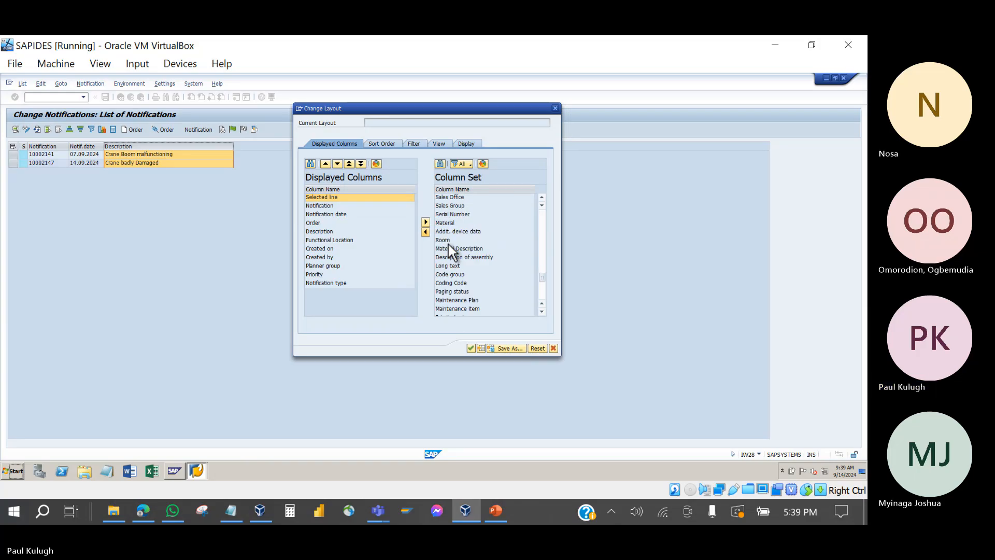
scroll(449, 244, up, 4)
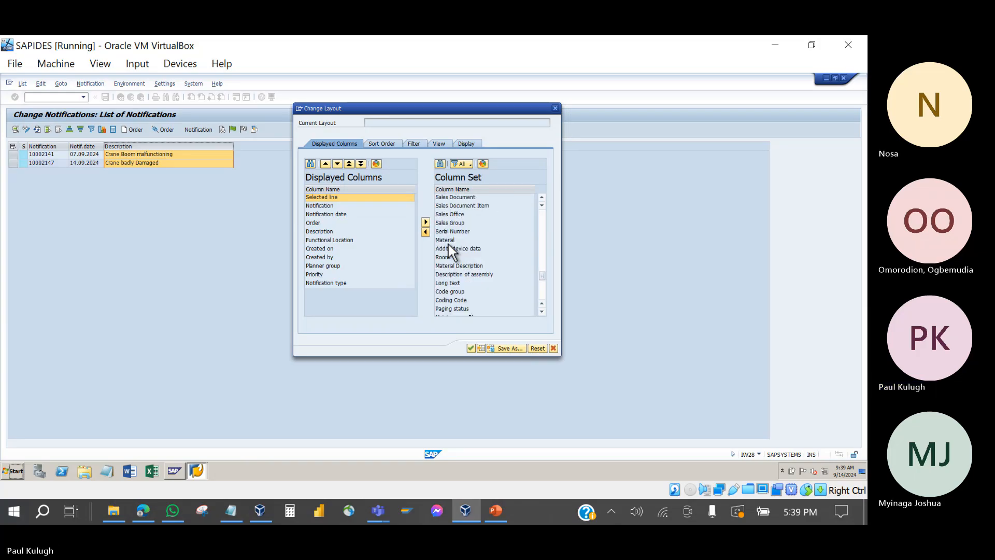
scroll(449, 244, up, 2)
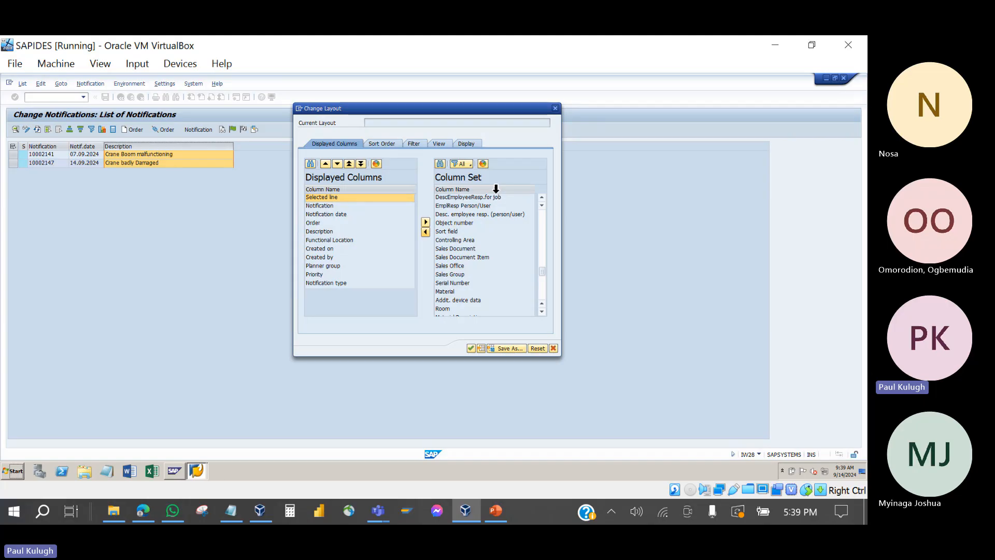
click(469, 190)
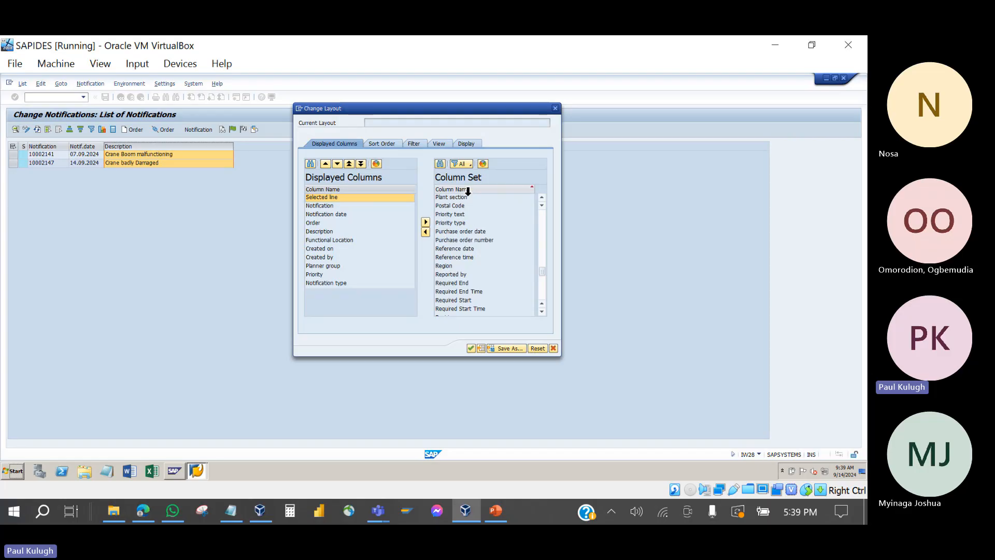
scroll(447, 243, down, 5)
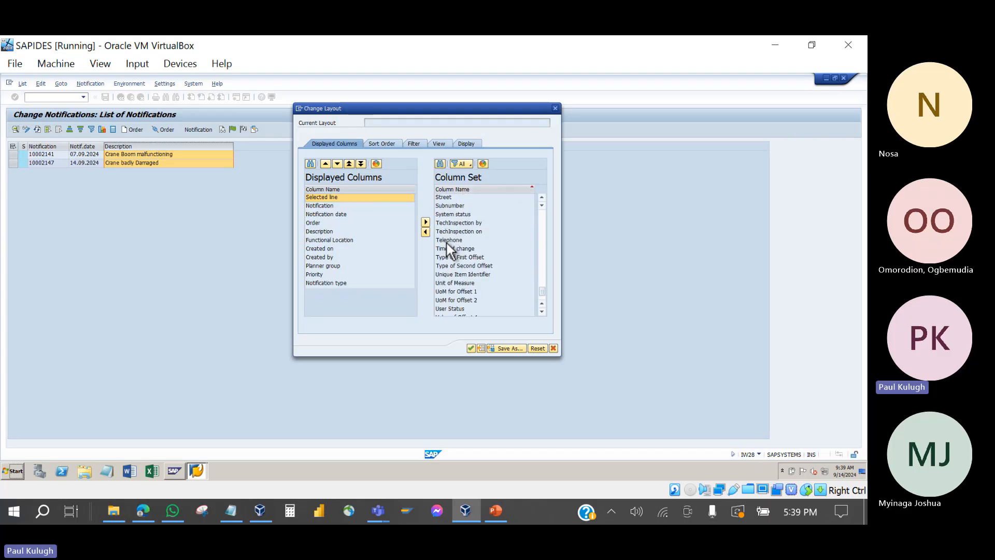
click(456, 214)
scroll(456, 214, up, 1)
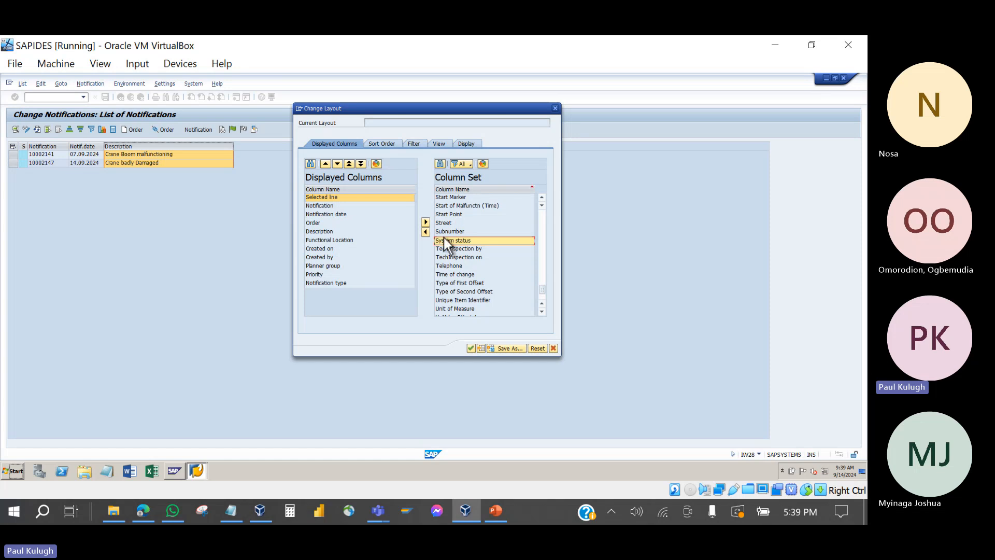
click(425, 231)
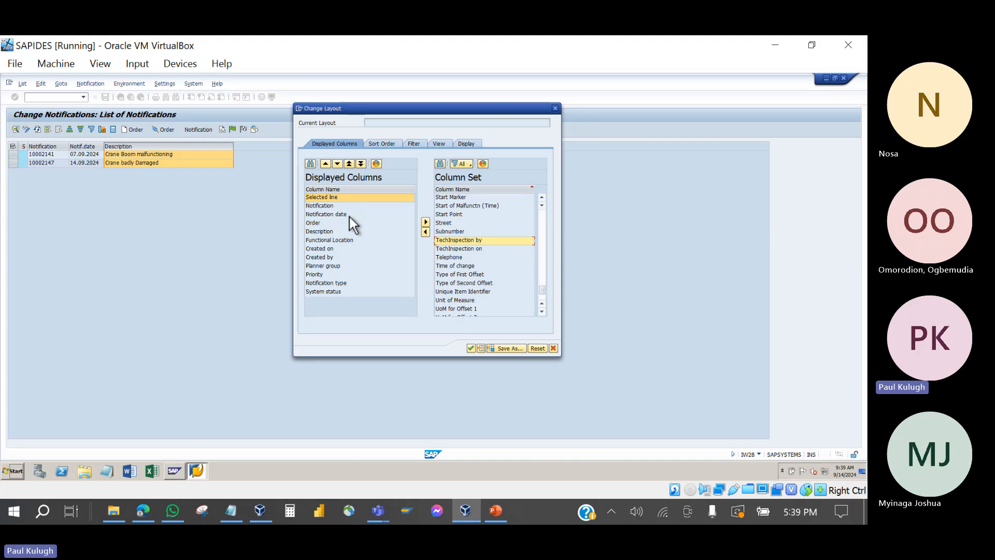
click(470, 347)
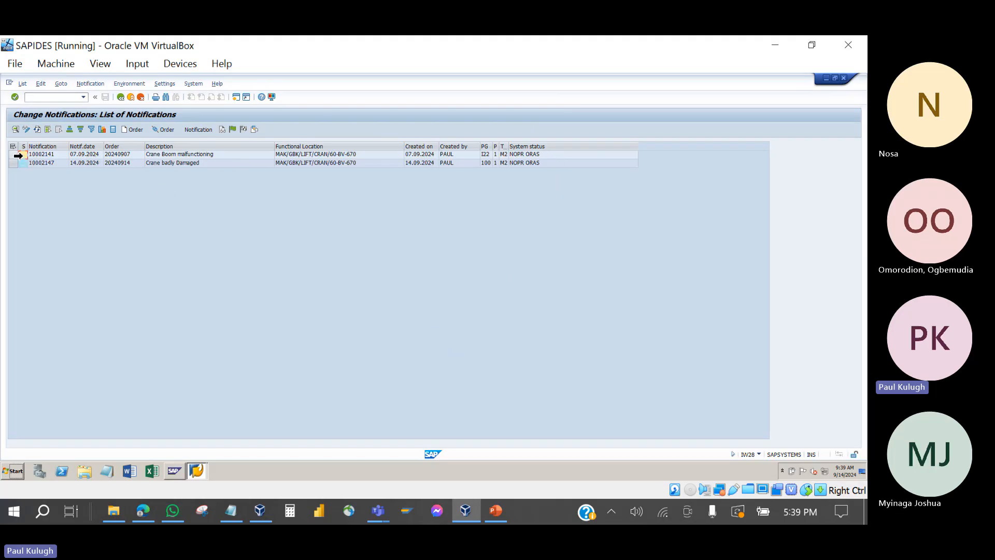
Step: Inspect row 1: notification 10002141, order 20240907, planner group I22 and priority
click(12, 154)
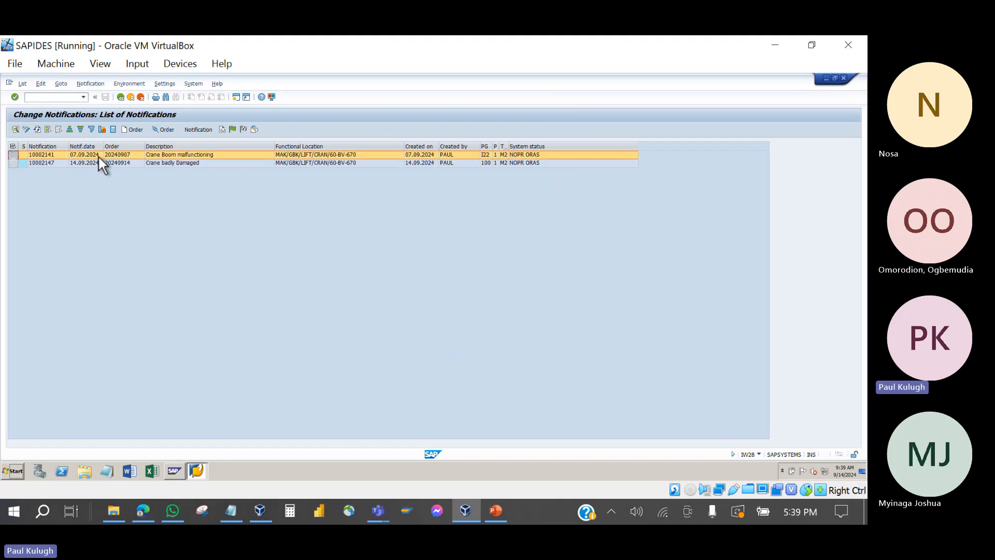
click(41, 154)
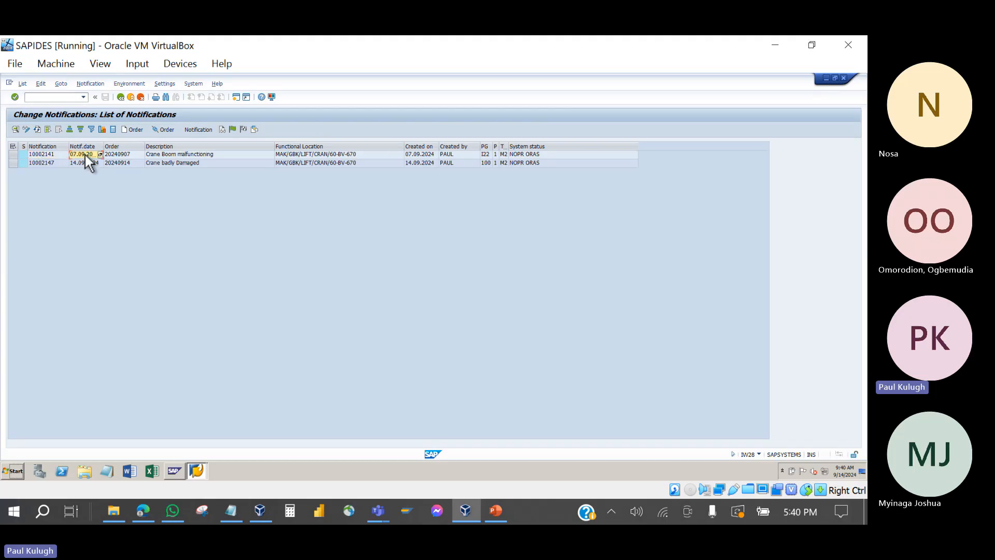
click(122, 154)
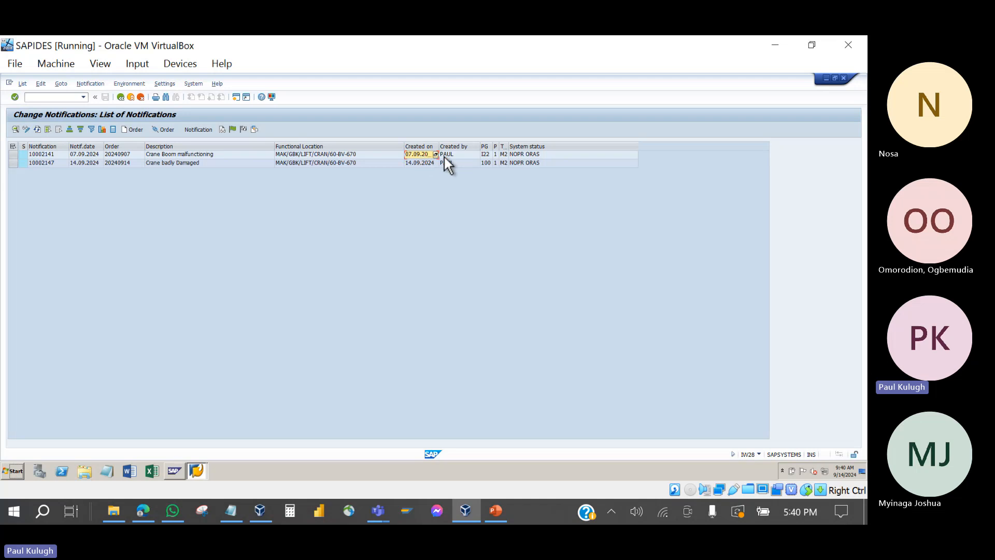
click(486, 155)
click(496, 156)
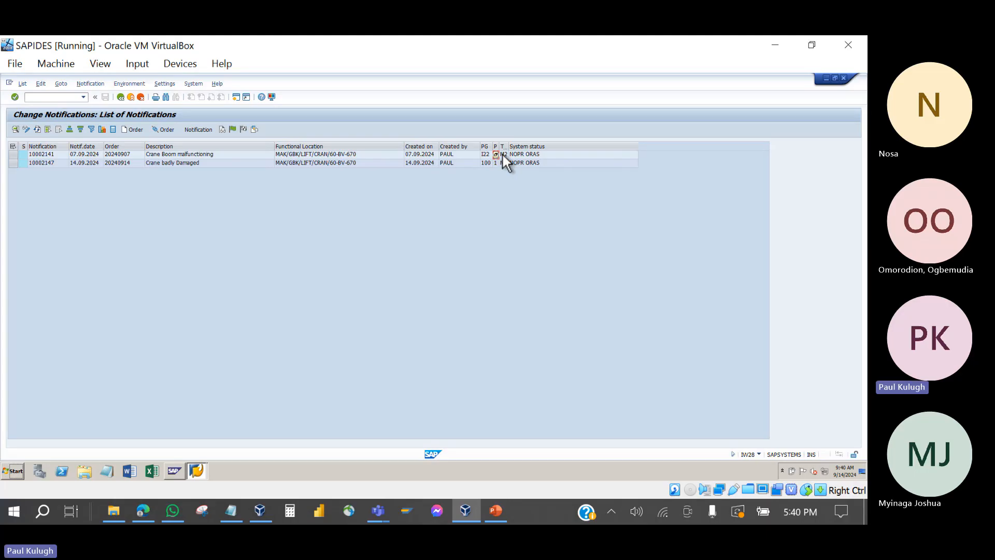
Step: Widen the T column to show Notif.type and check both notifications' system status
drag(512, 152, 530, 152)
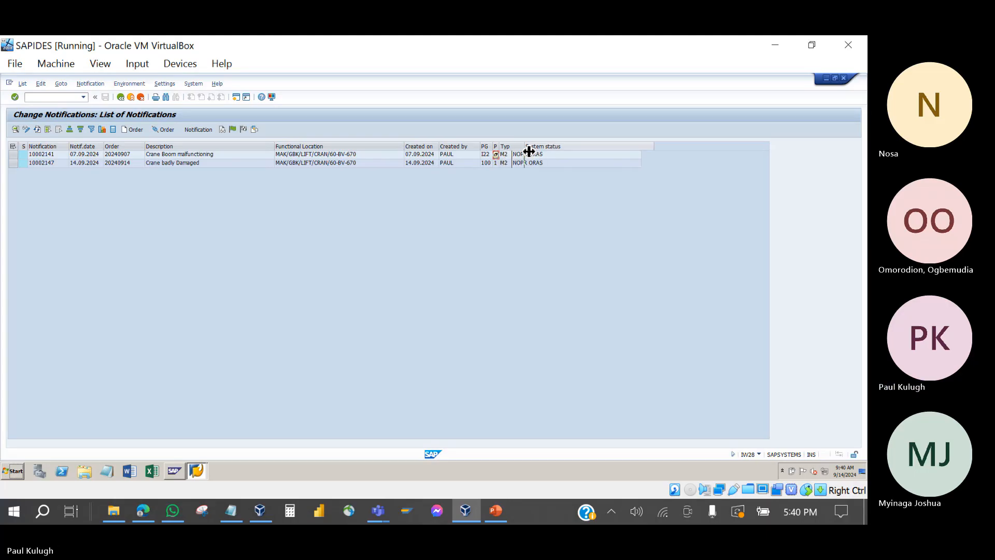
click(558, 152)
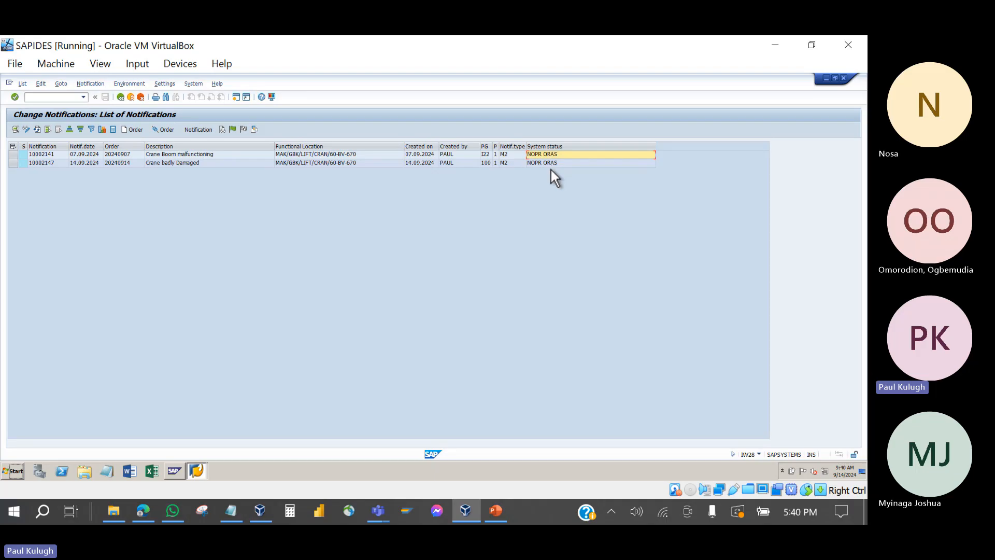
click(552, 163)
click(545, 155)
click(126, 154)
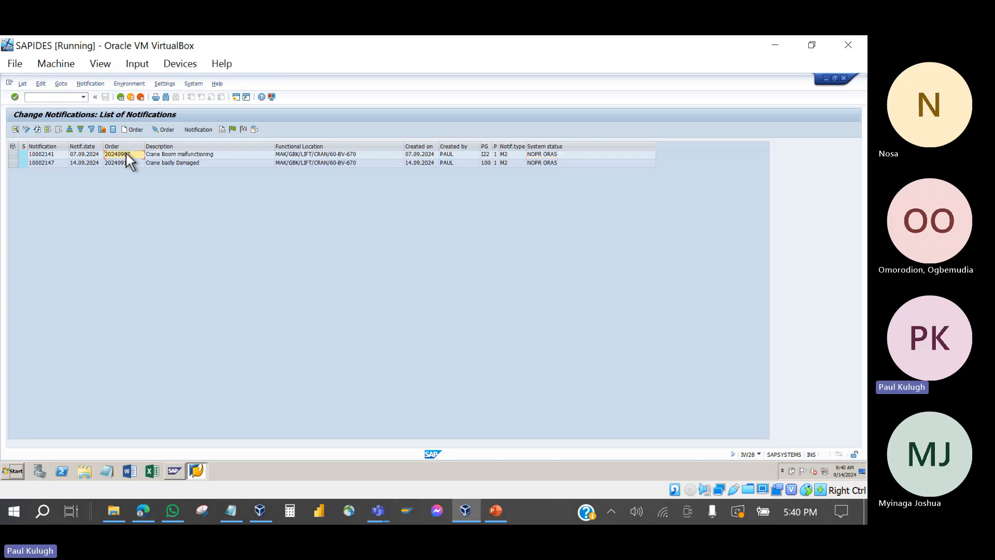
Step: Open notification 10002141 in change mode, review its form, and return to the list
double_click(48, 151)
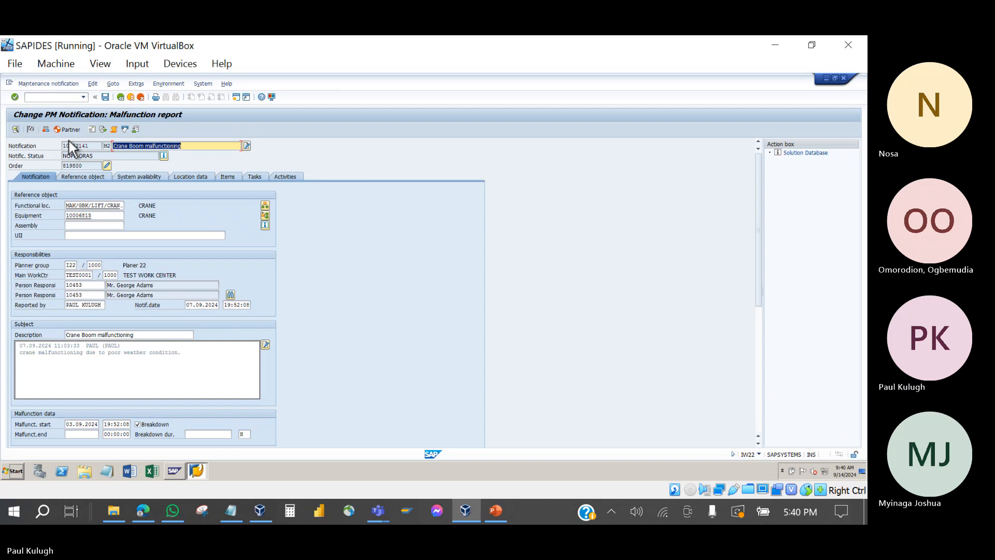
click(121, 98)
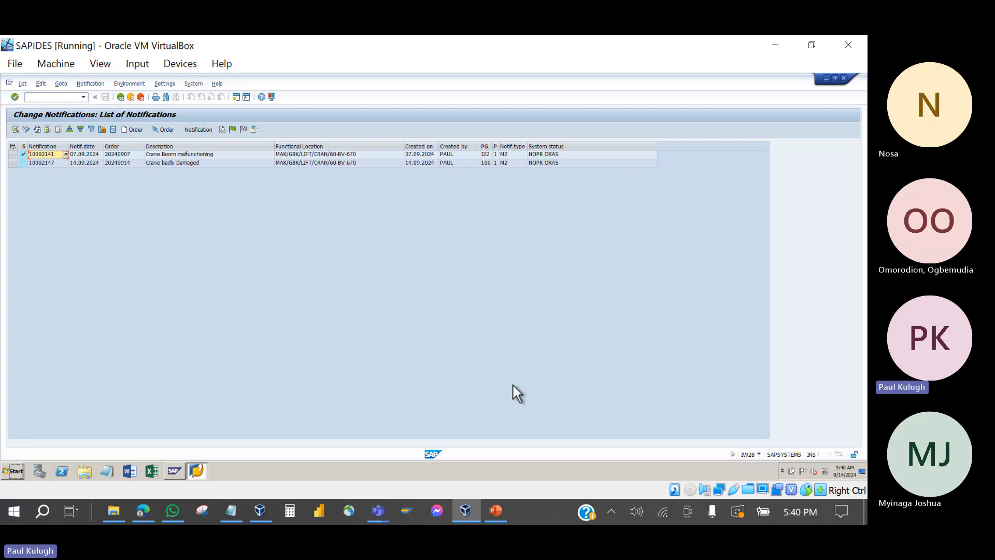
double_click(44, 154)
scroll(133, 277, down, 5)
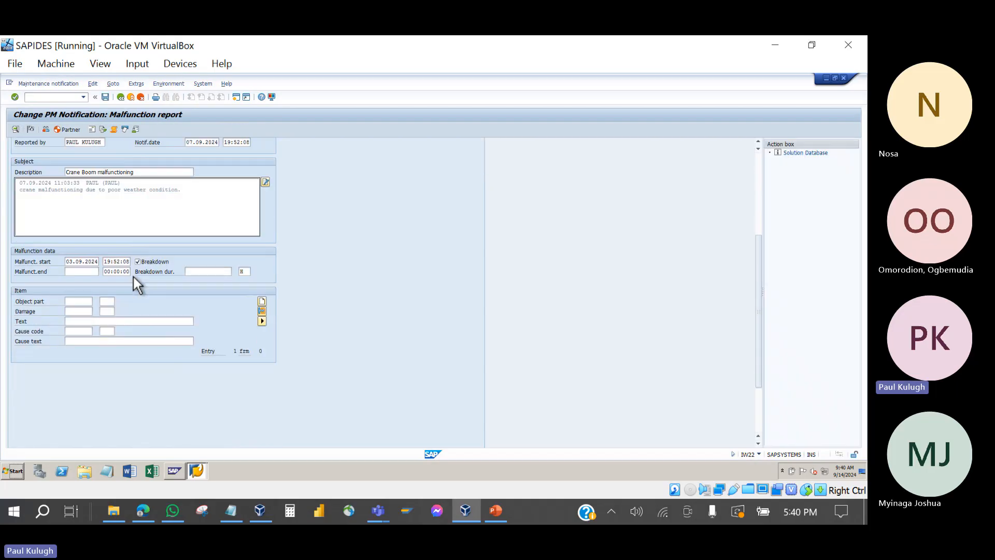
scroll(133, 277, down, 2)
scroll(132, 275, up, 5)
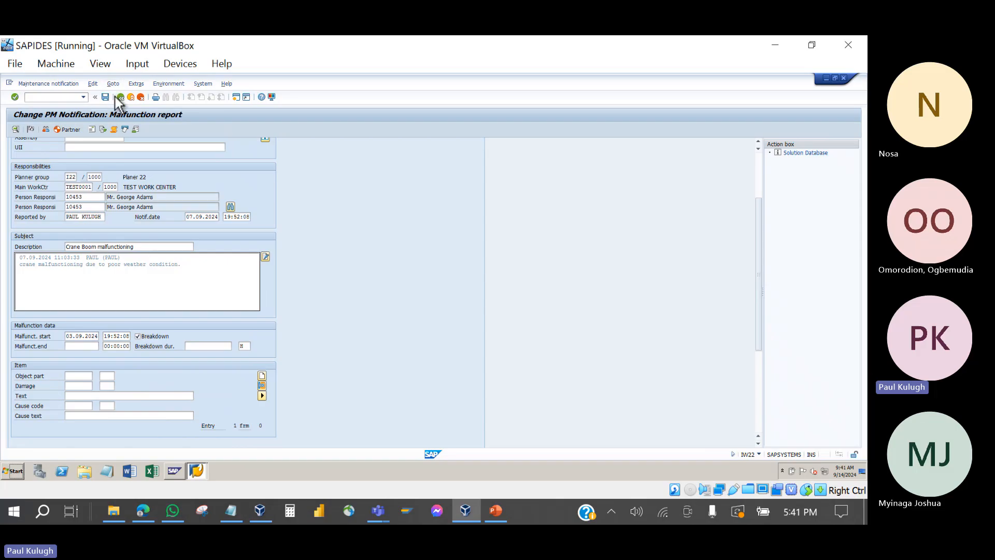
click(121, 97)
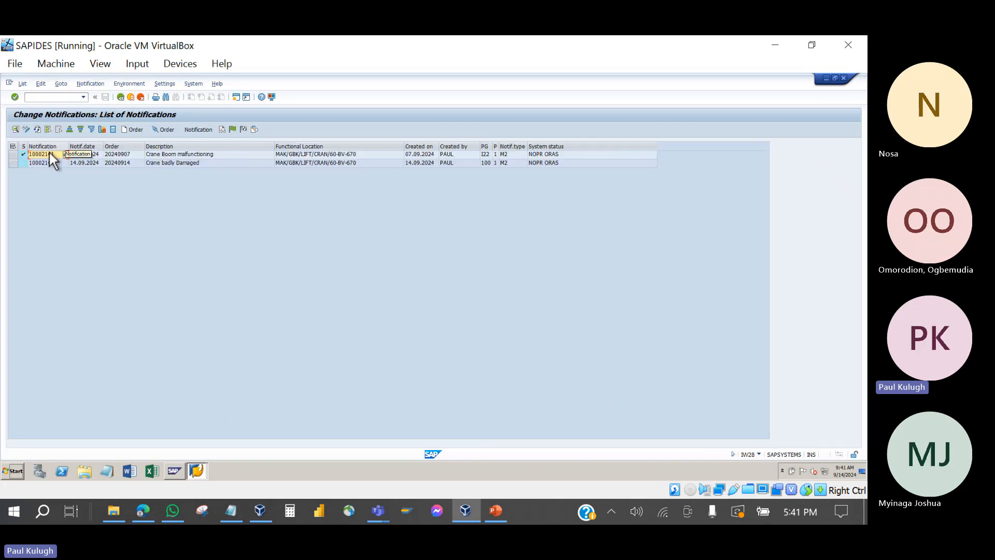
Step: Open notification 10002147, scroll through its details, and go back to the list
double_click(40, 164)
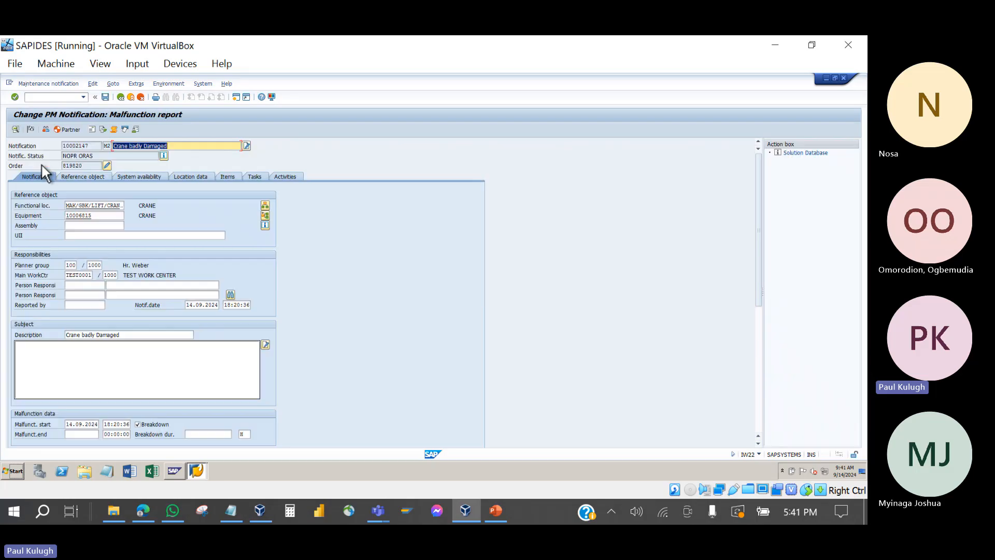
scroll(145, 287, down, 5)
scroll(142, 286, down, 2)
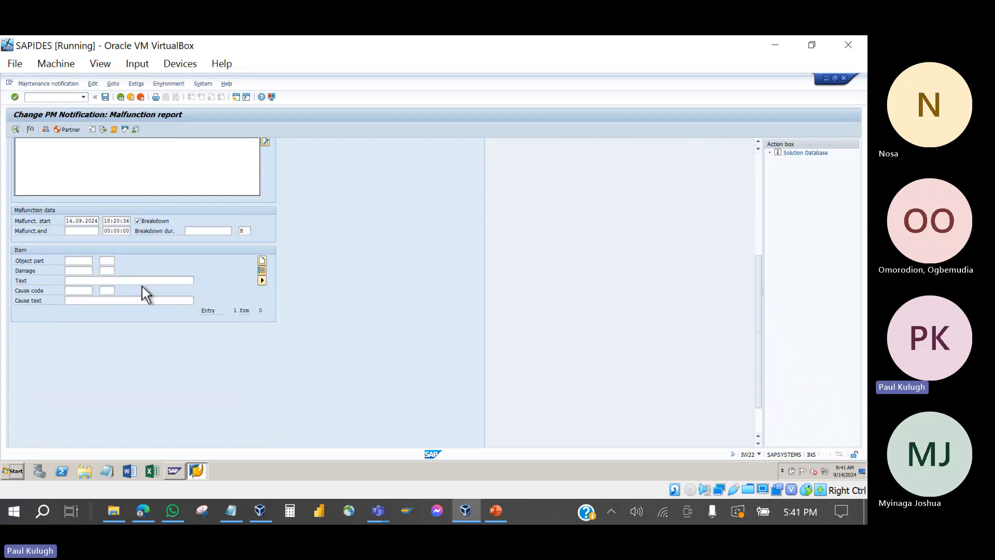
scroll(142, 286, up, 4)
scroll(147, 290, up, 5)
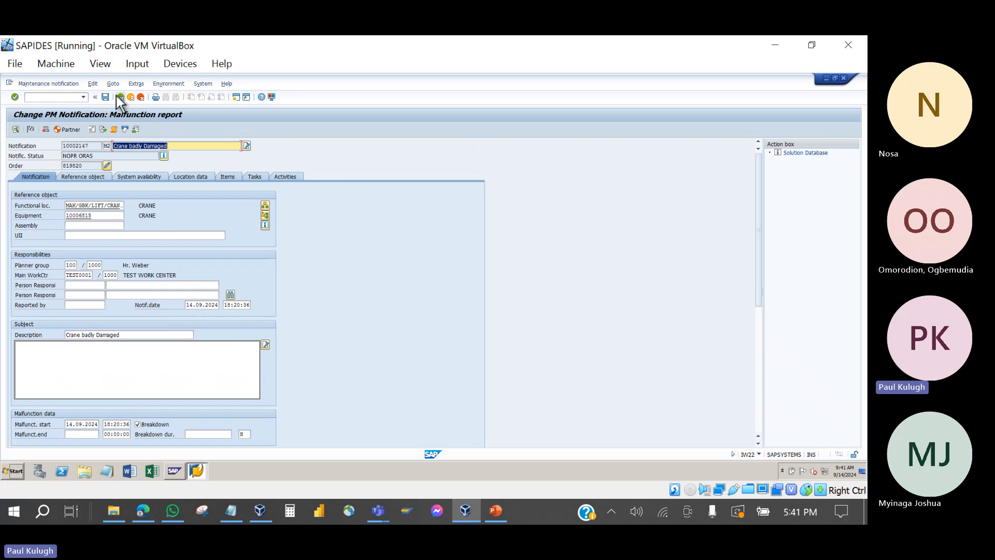
click(117, 99)
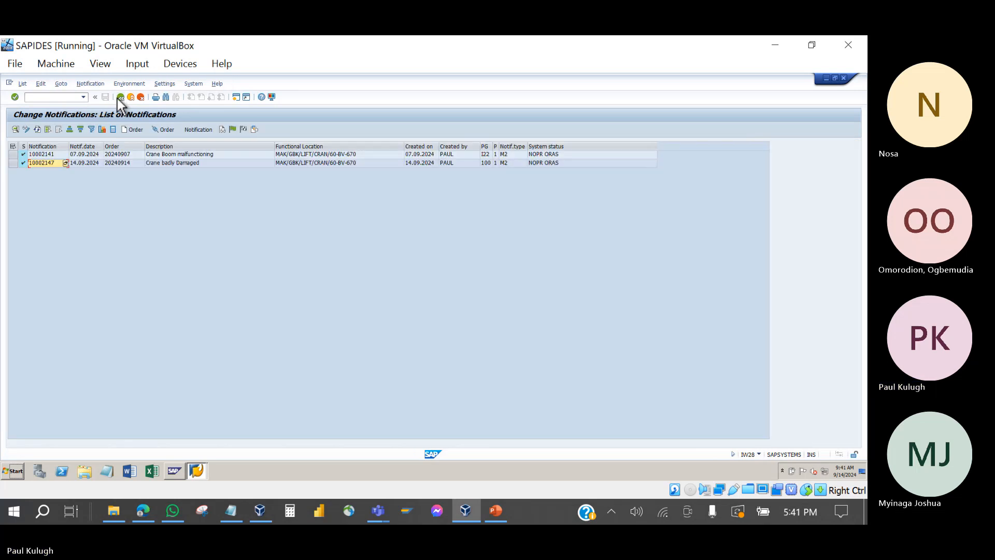
Step: Compare the Notification and Order columns of both rows, then bring up the Break Down Maintenance presentation
click(131, 147)
click(55, 147)
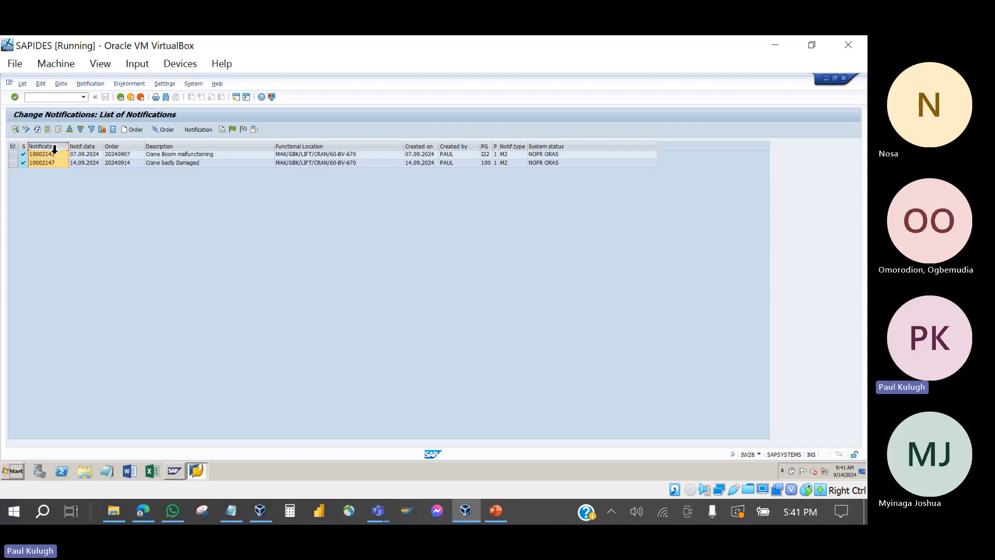
click(120, 145)
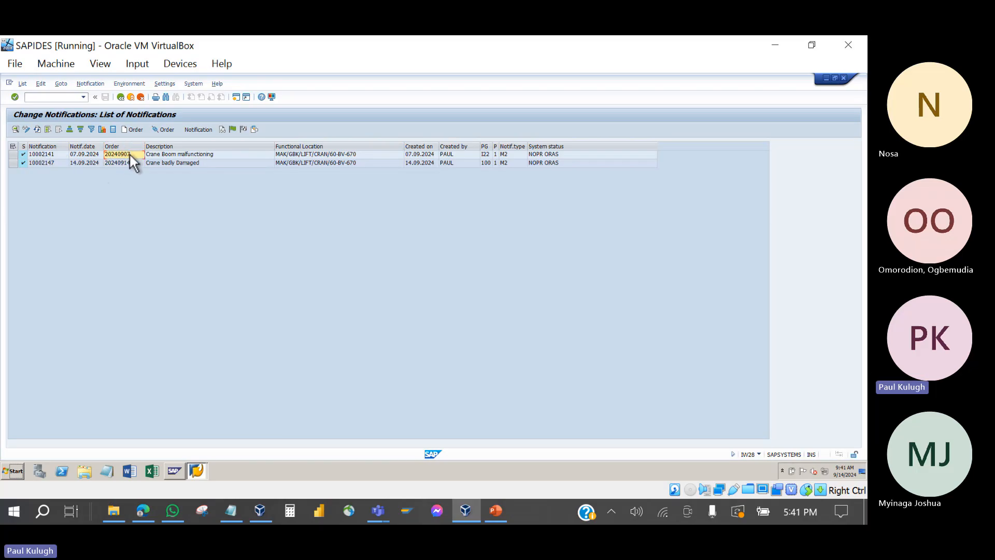
click(45, 163)
click(115, 165)
click(498, 518)
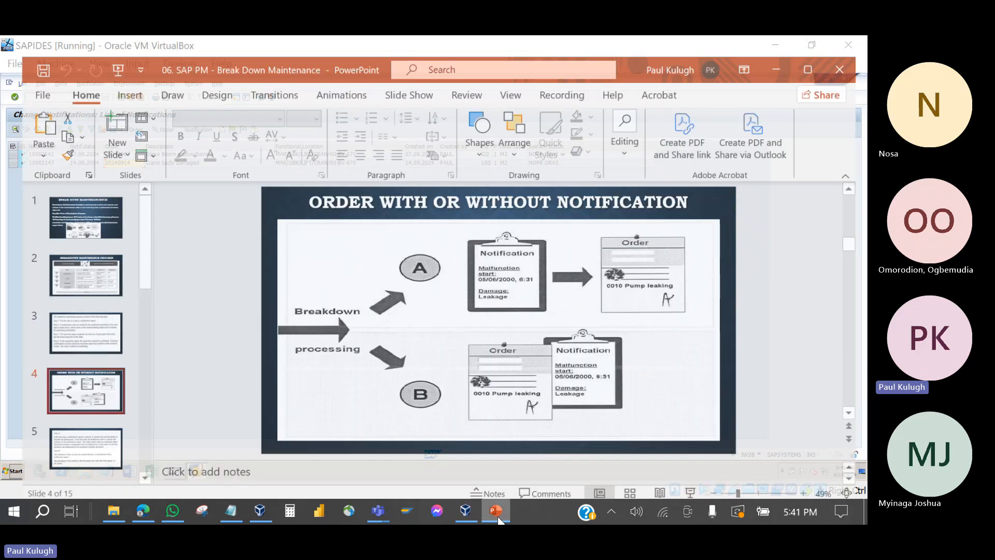
Step: Review slides 5 to 8 on cases A and B, processing objects, orders and notifications
scroll(78, 326, down, 2)
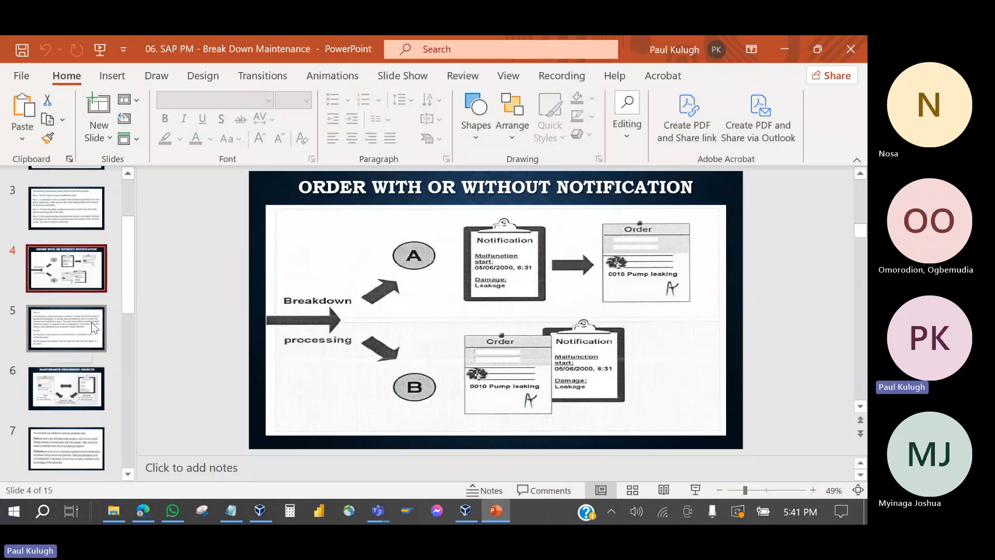
click(78, 326)
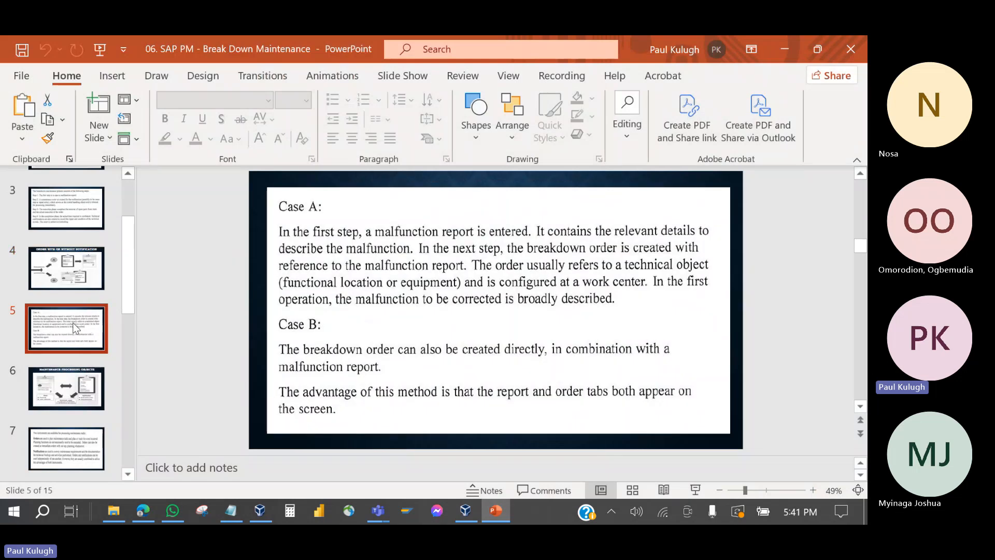
scroll(73, 323, down, 1)
click(74, 324)
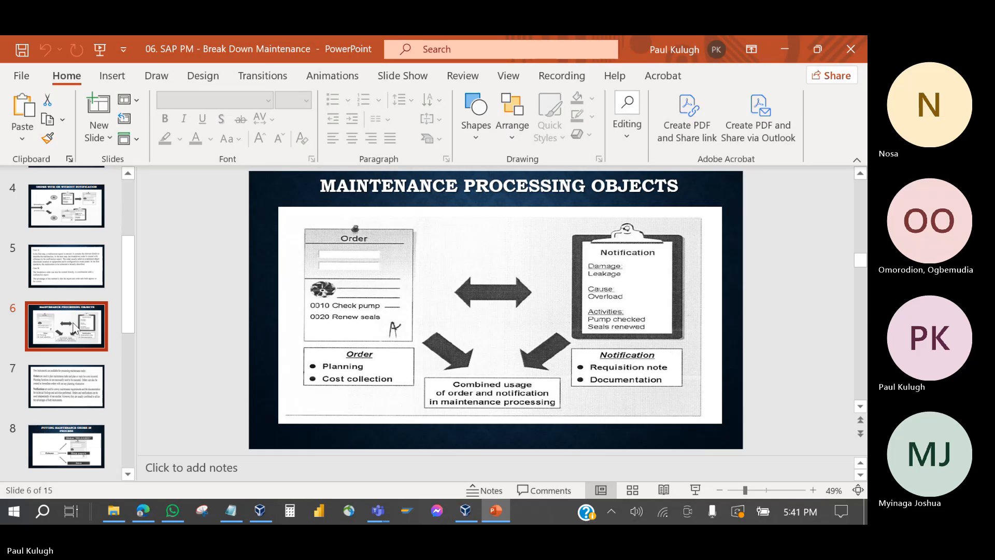
scroll(74, 327, down, 1)
click(74, 327)
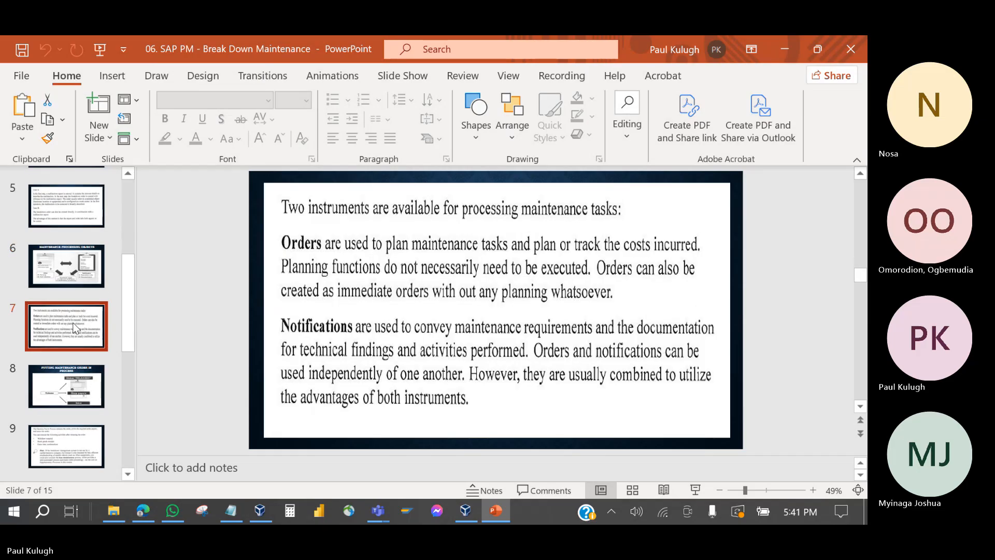
scroll(74, 326, down, 1)
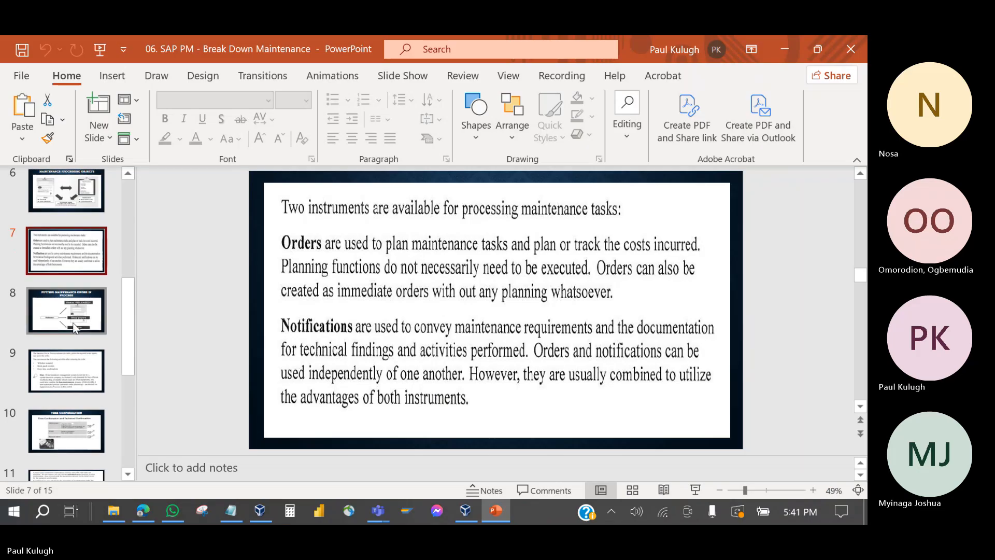
click(73, 327)
Step: Return to slide 2, Breakdown Maintenance Process, then minimize PowerPoint to reveal SAP
scroll(73, 327, up, 1)
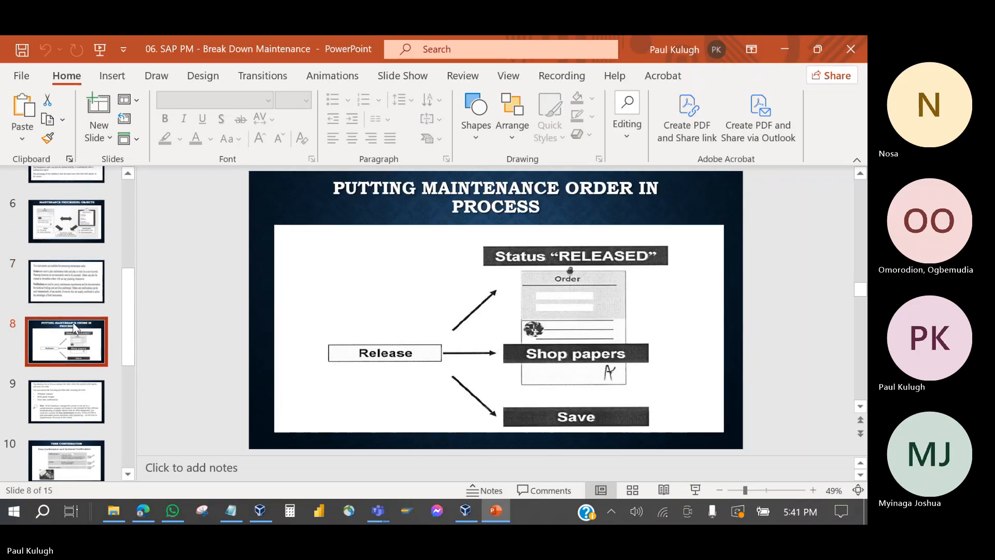
scroll(74, 326, up, 4)
scroll(73, 326, up, 1)
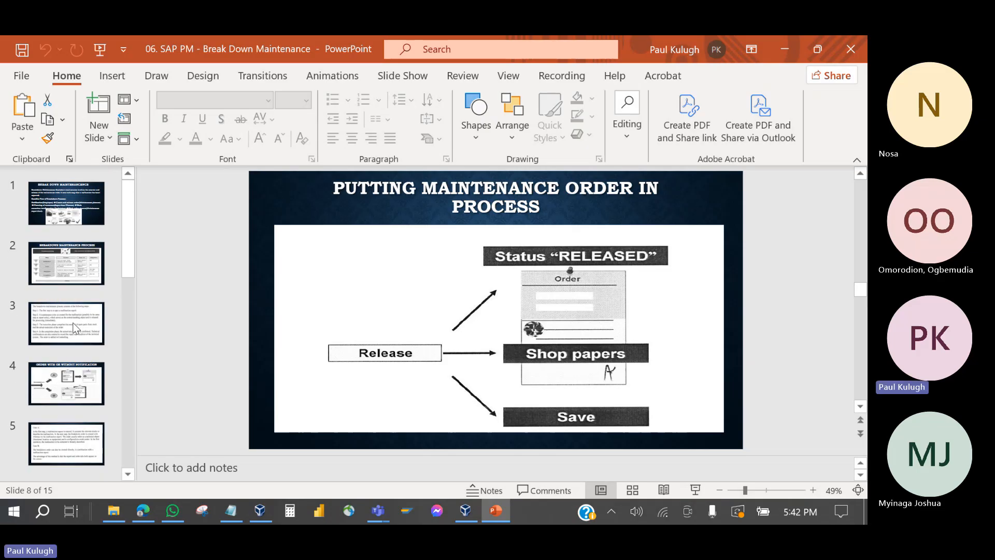
click(75, 275)
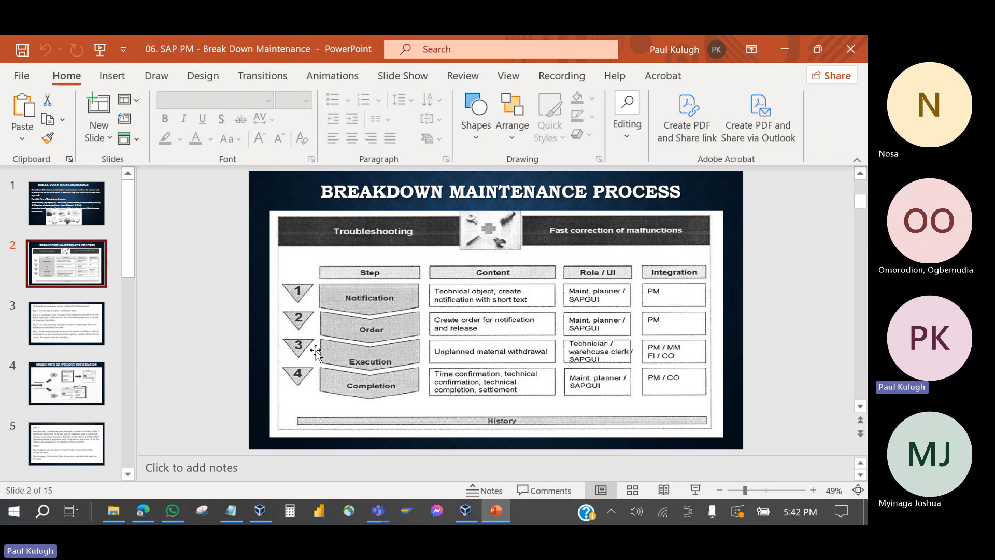
click(785, 48)
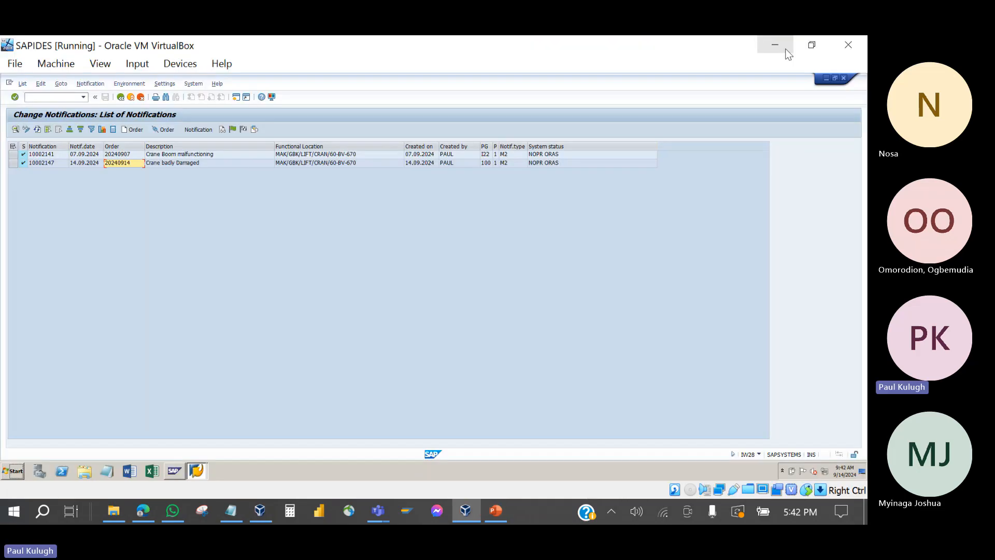
click(123, 153)
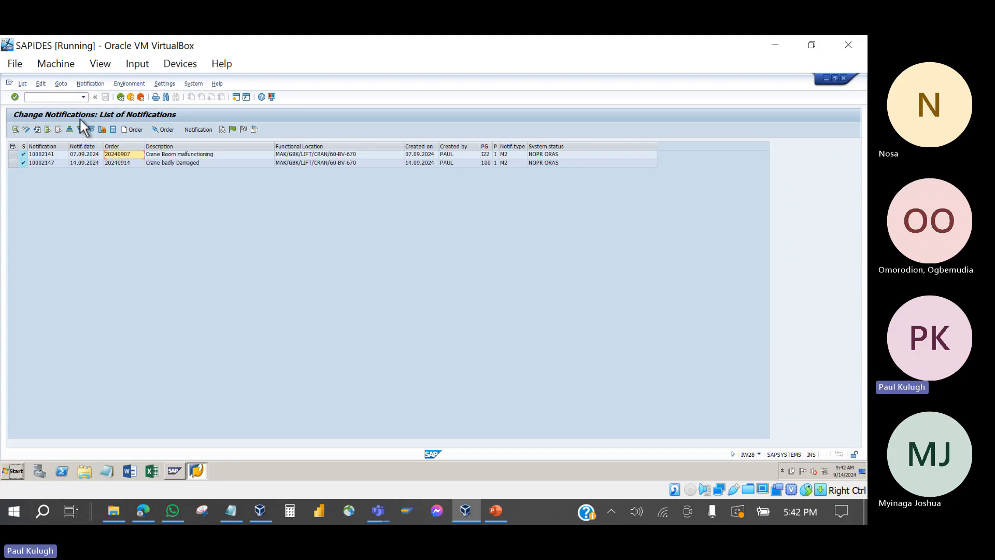
double_click(121, 153)
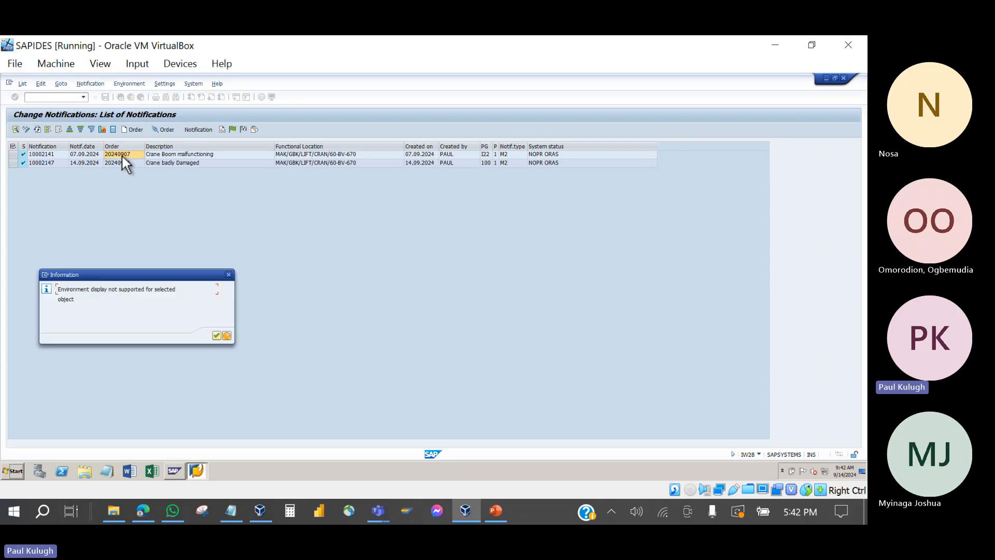
click(229, 275)
click(199, 470)
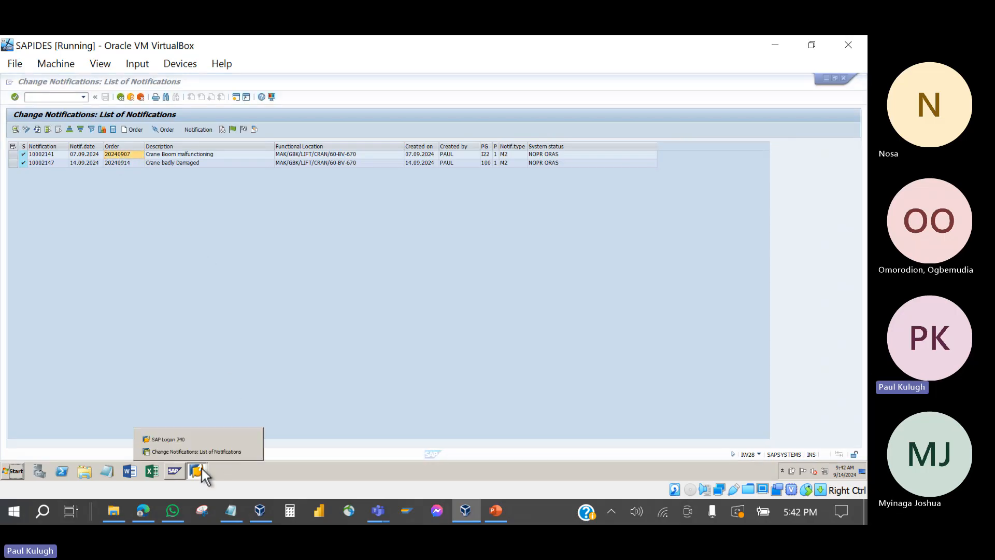
click(191, 452)
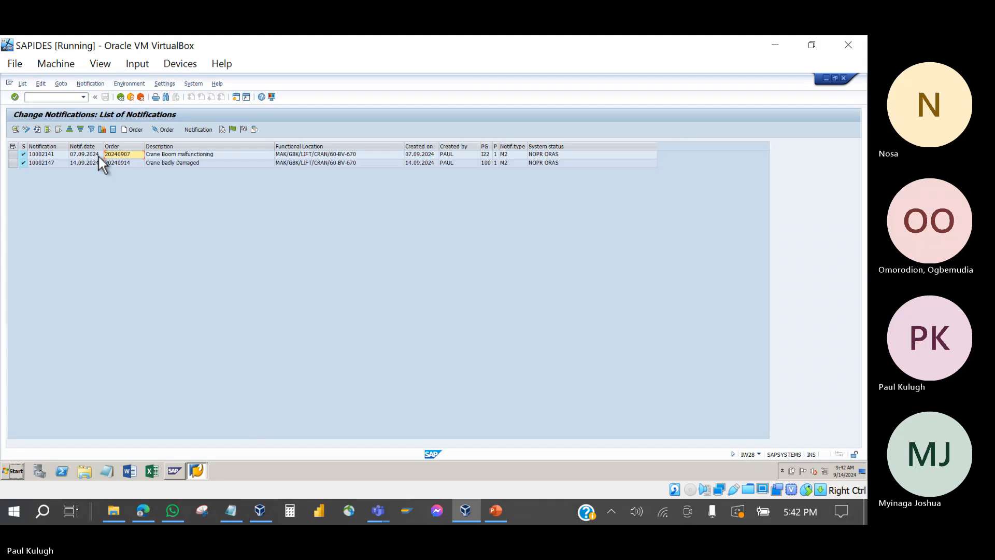
double_click(121, 154)
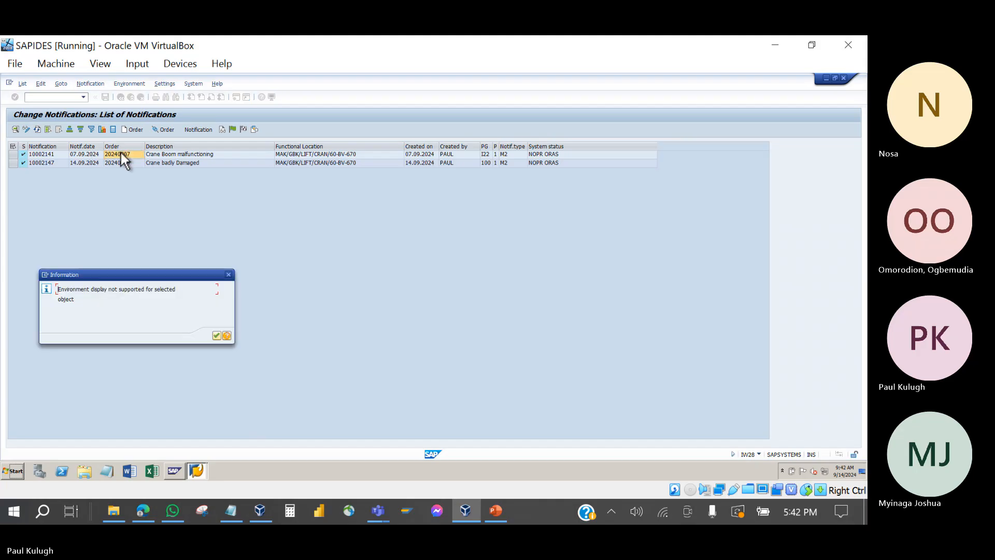
click(227, 273)
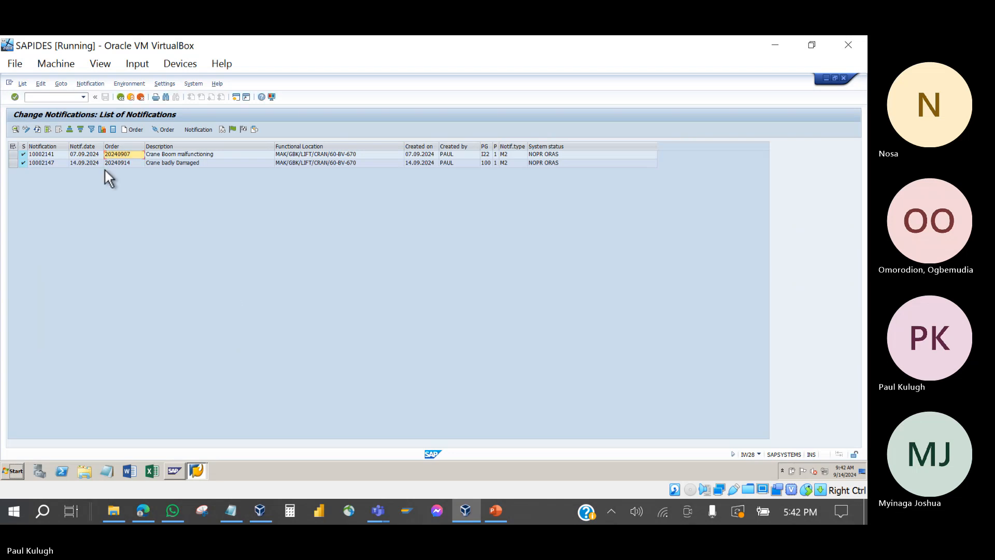
click(43, 154)
Step: Open order 819800 from notification 10002141 and display its Operations tab
double_click(44, 154)
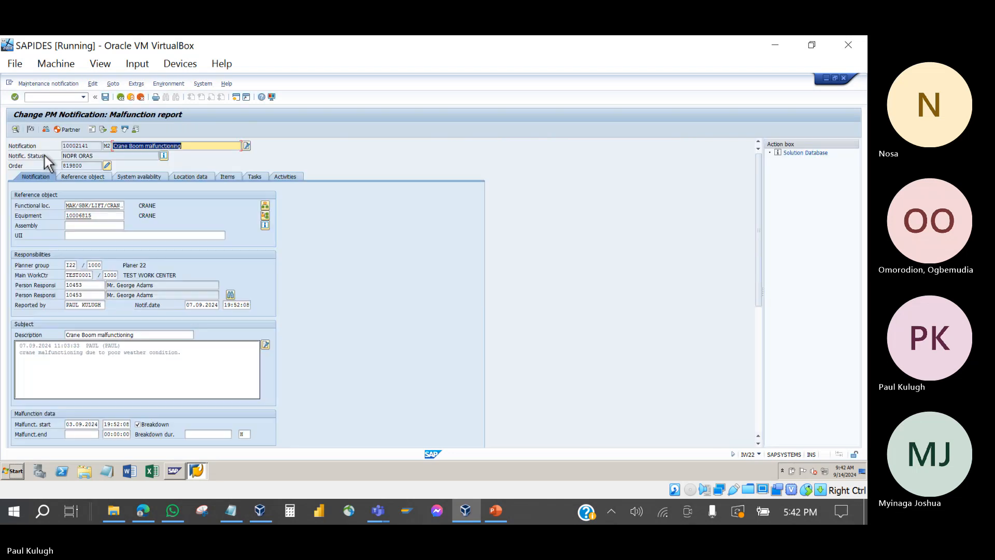
click(107, 166)
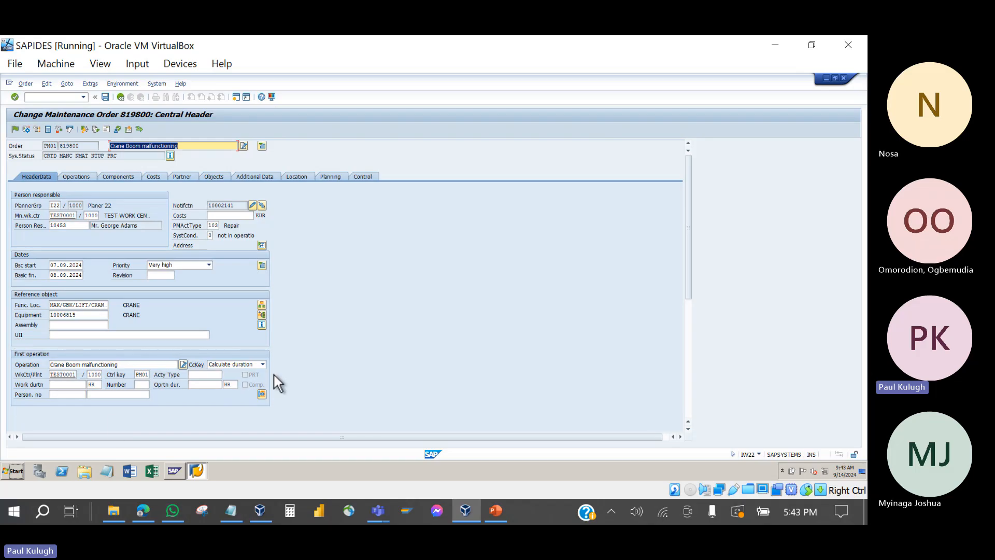
click(79, 178)
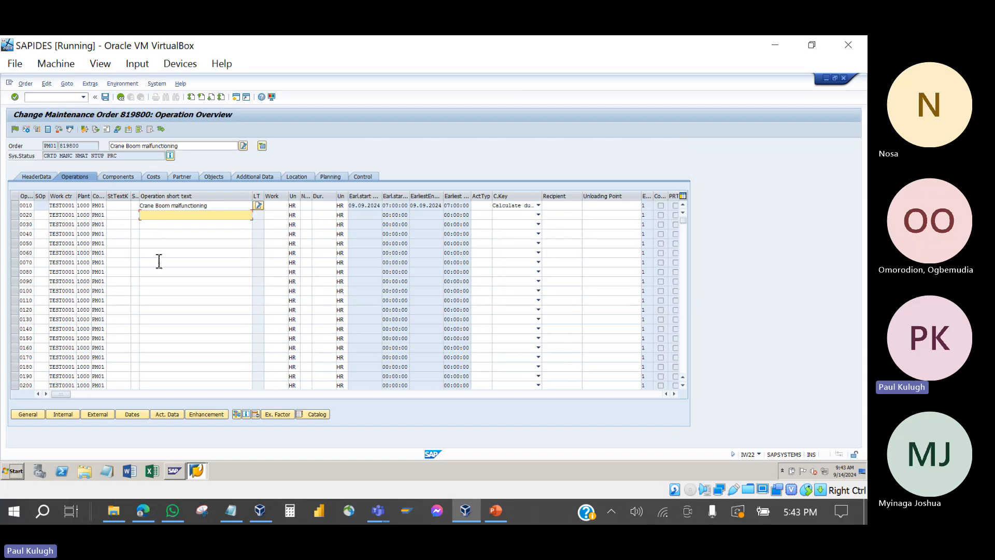
Step: Change operation 0010's short text to 'Dismantle damaged boom'
click(220, 208)
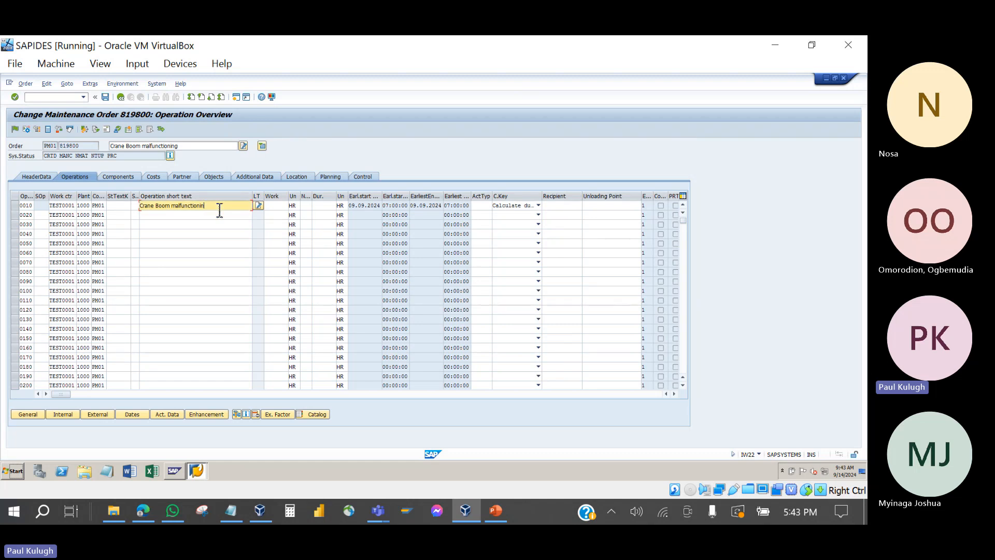
key(BackSpace)
key(BackSpace)
key(BackSpace)
key(BackSpace)
key(BackSpace)
key(BackSpace)
key(BackSpace)
key(BackSpace)
key(BackSpace)
key(BackSpace)
key(BackSpace)
key(BackSpace)
key(BackSpace)
key(BackSpace)
key(BackSpace)
key(BackSpace)
key(BackSpace)
key(BackSpace)
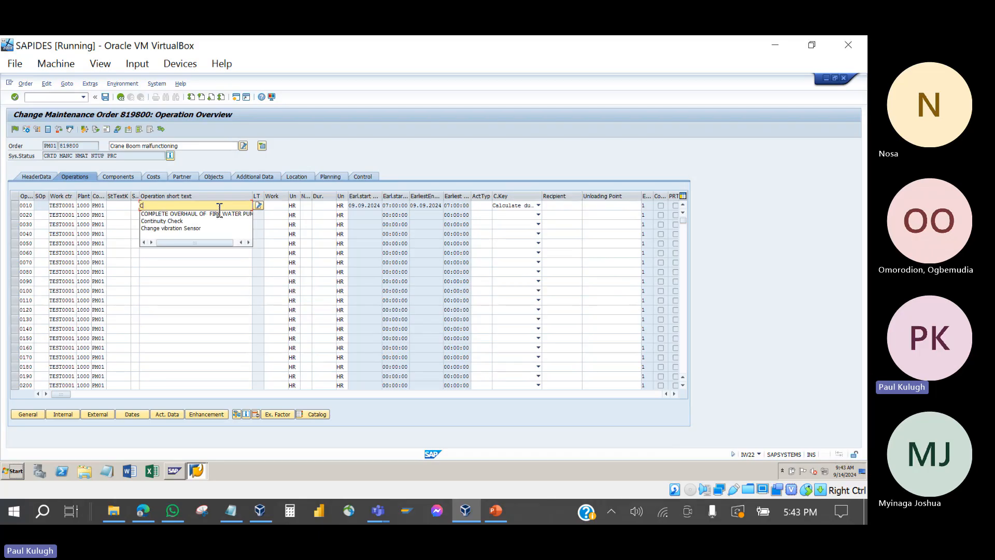
text(Dis)
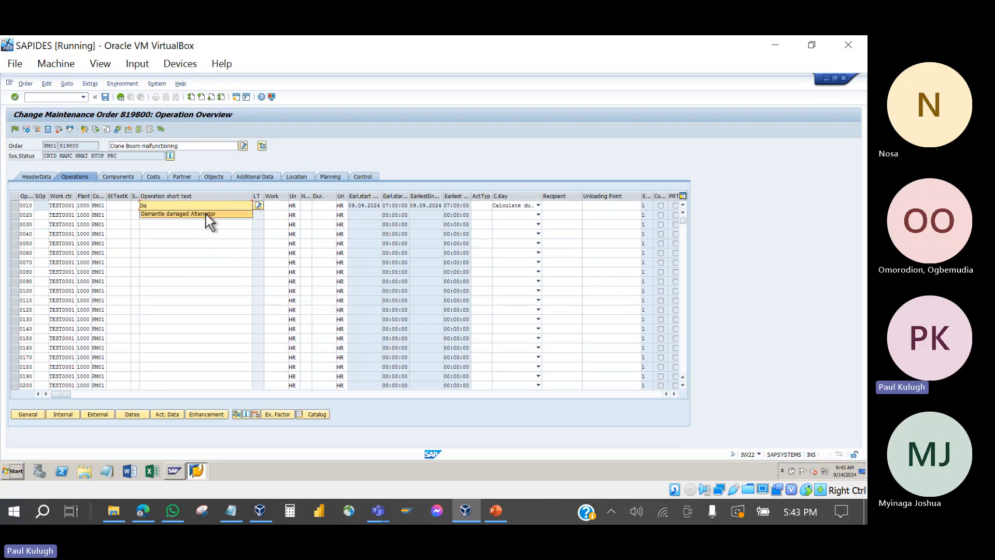
click(206, 214)
key(BackSpace)
key(BackSpace)
key(BackSpace)
key(BackSpace)
key(BackSpace)
key(BackSpace)
key(BackSpace)
key(BackSpace)
key(BackSpace)
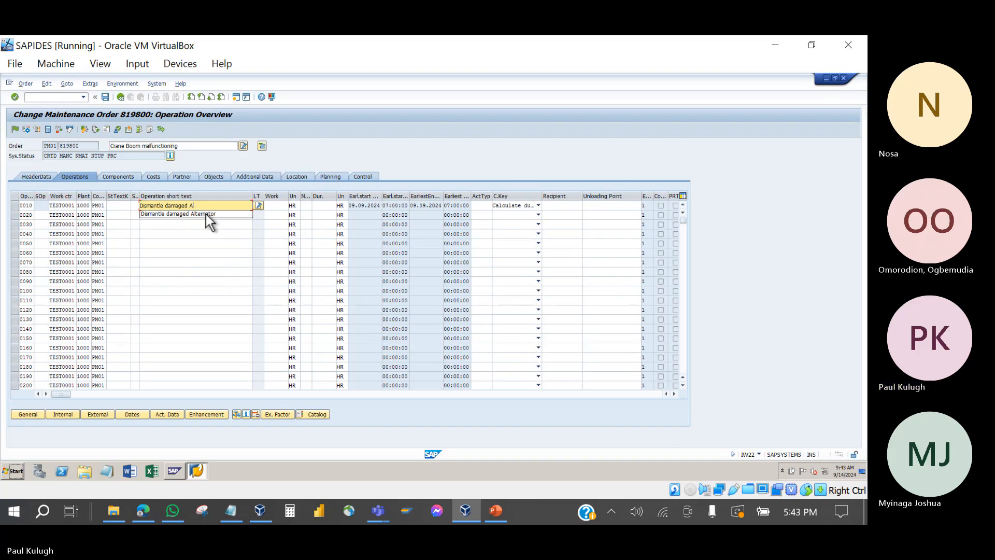
text(boom)
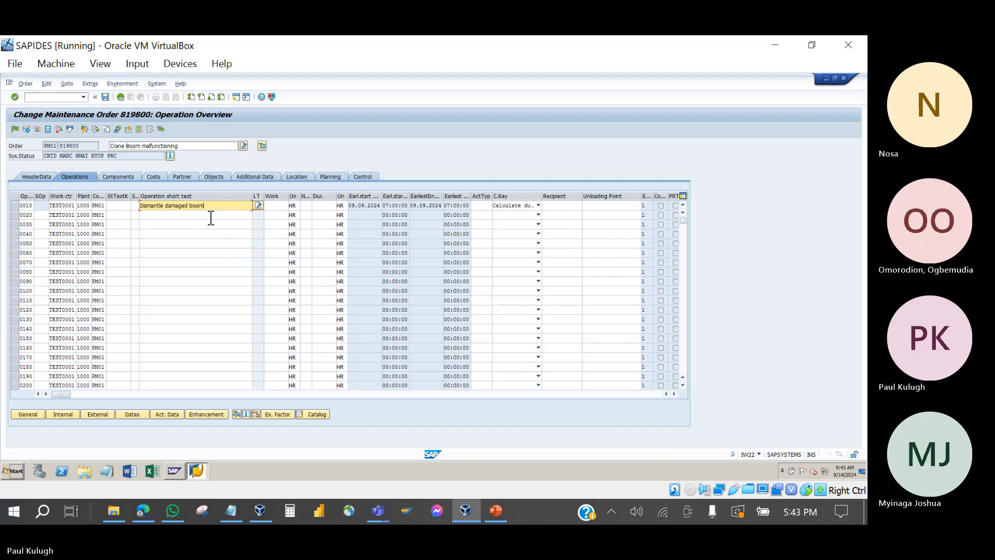
Step: Enter 'Replace New Boom' for operation 0020 and 'Isolate electrical Cables' for 0030
click(152, 217)
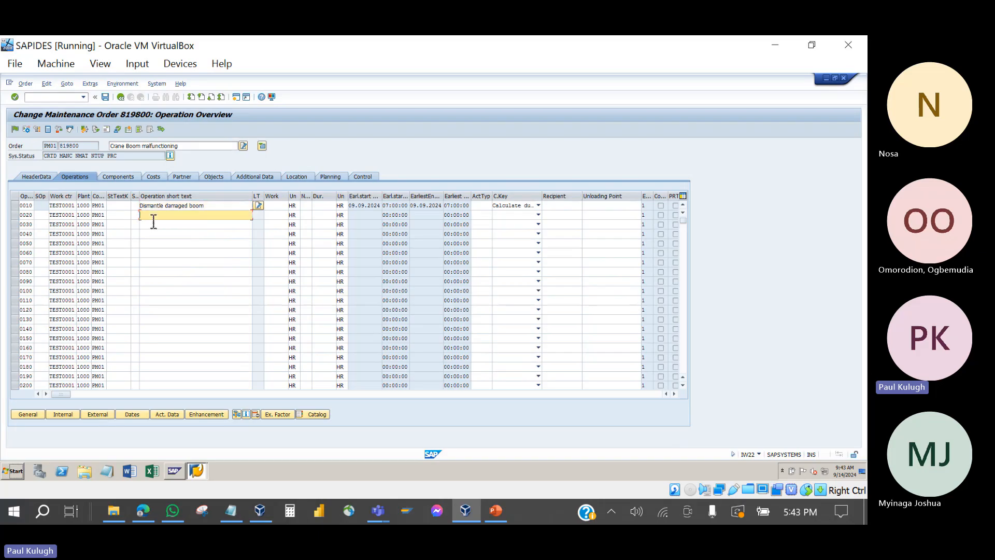
text(Repla)
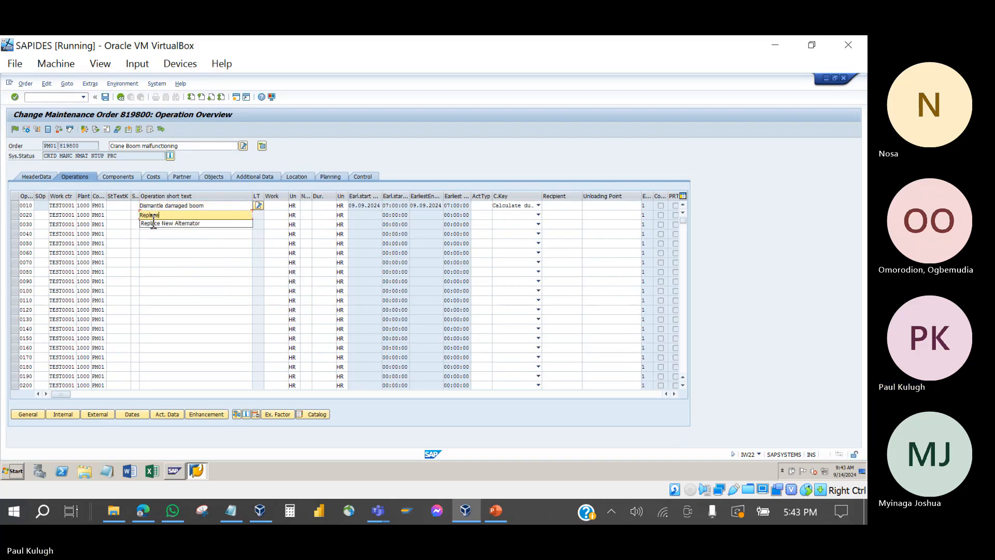
text(ce)
click(171, 223)
key(BackSpace)
key(BackSpace)
key(BackSpace)
key(BackSpace)
key(BackSpace)
key(BackSpace)
key(BackSpace)
text(Boom)
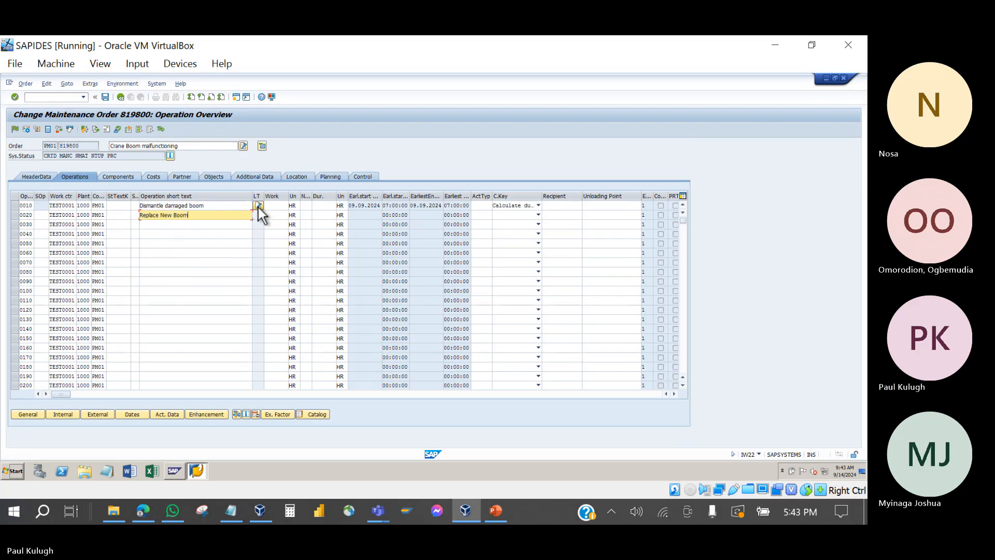
click(194, 225)
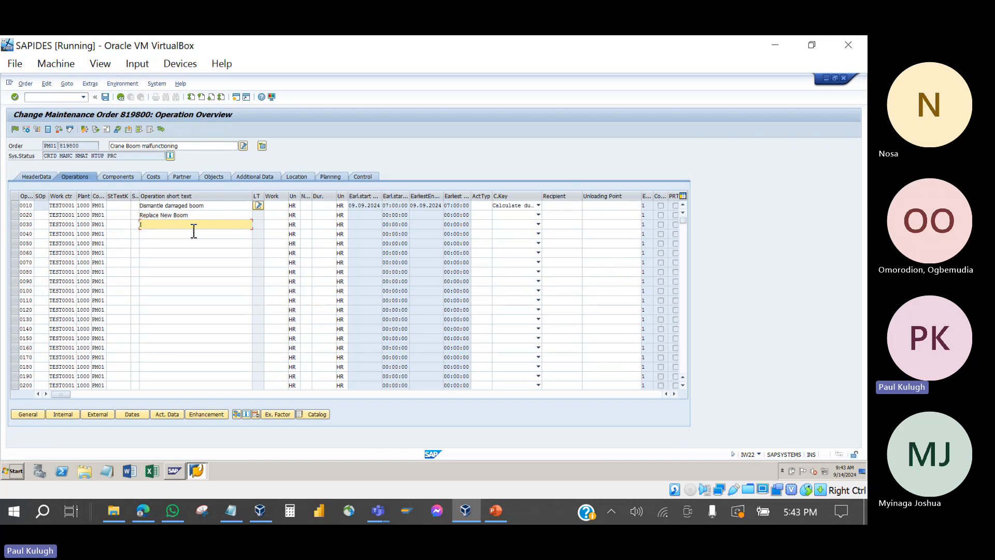
text(Iso)
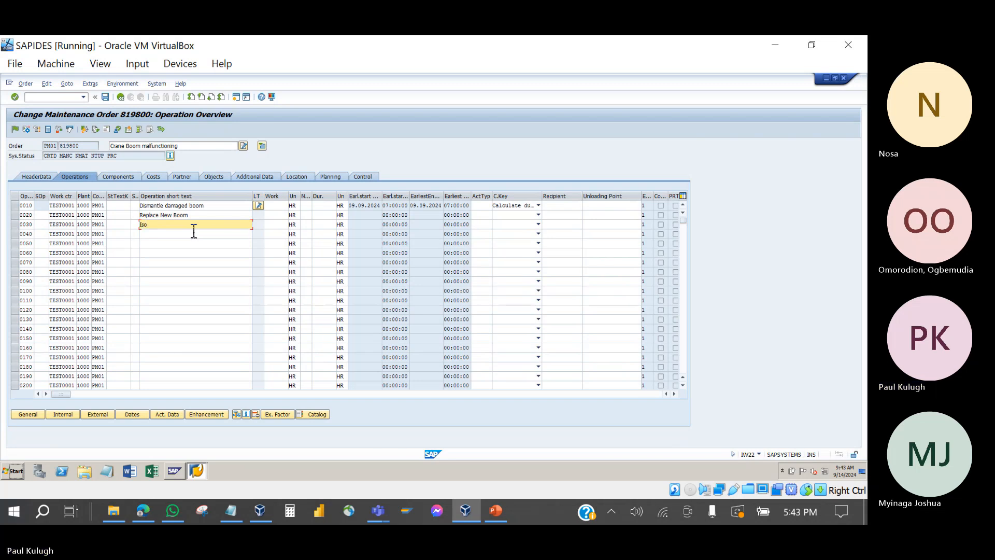
text(late elec)
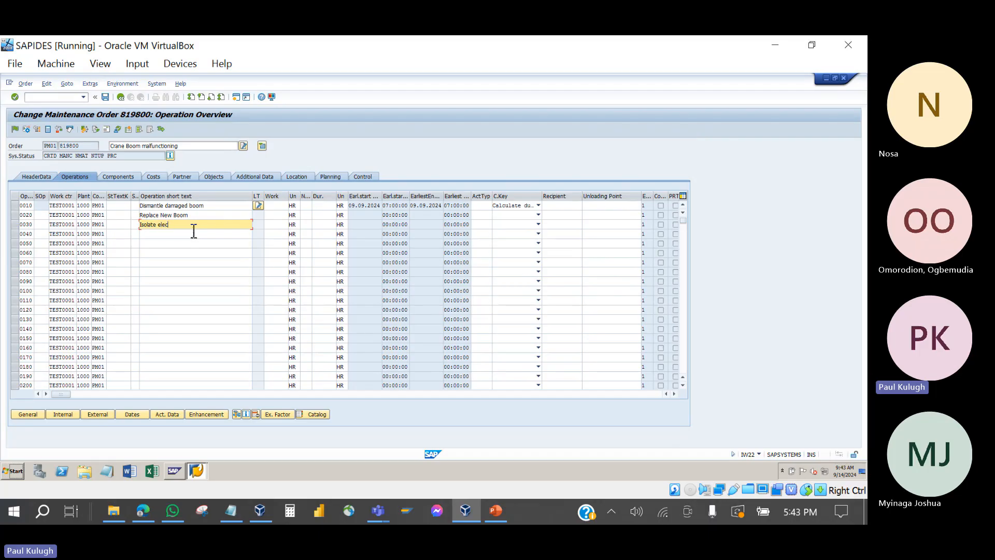
text(trica)
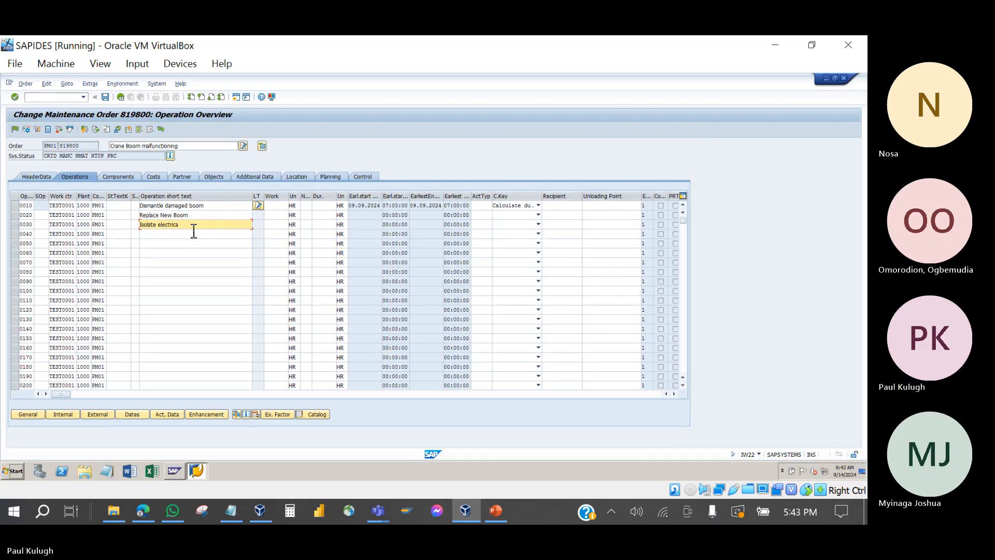
text(l Cab)
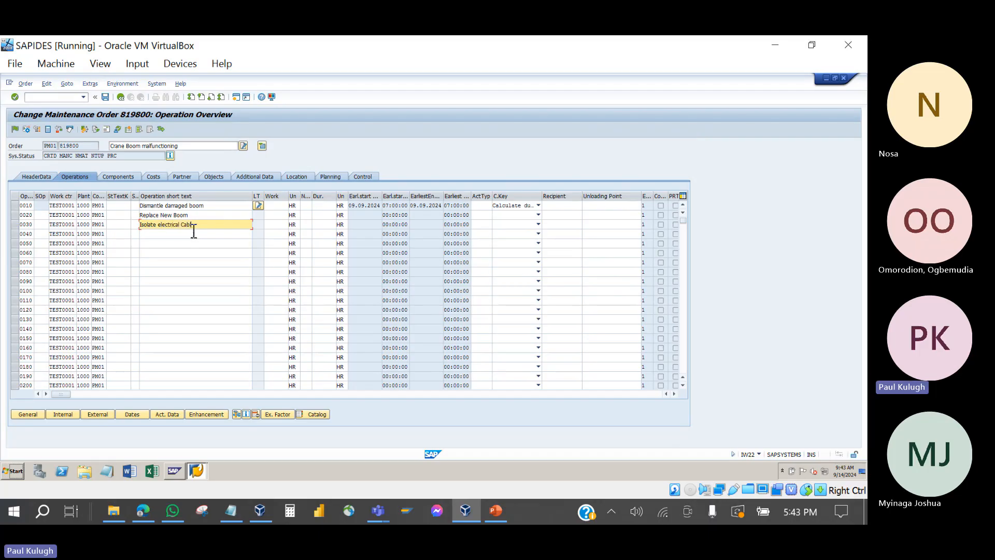
text(les)
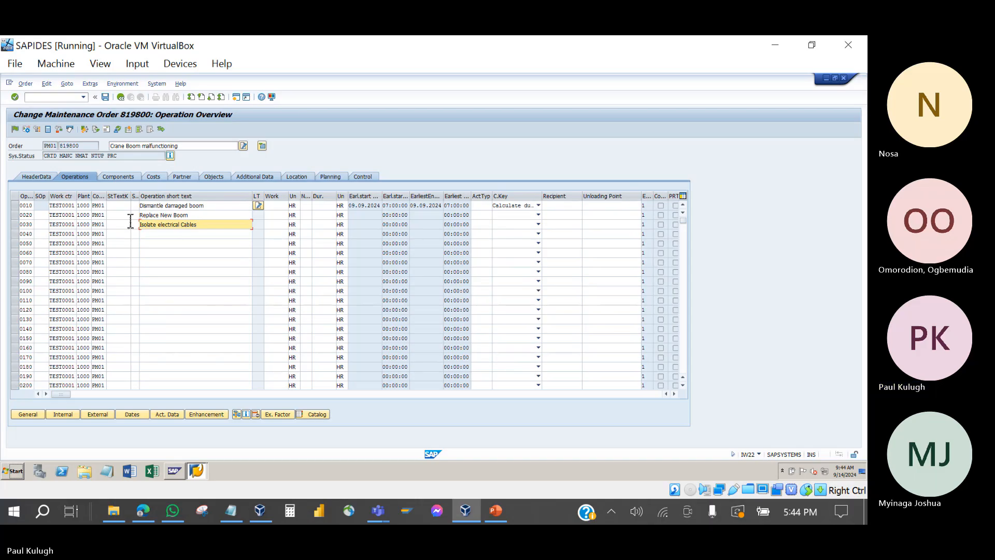
click(154, 208)
Step: Confirm the three operations with Enter and check the work center cells of rows 0010–0030
key(Return)
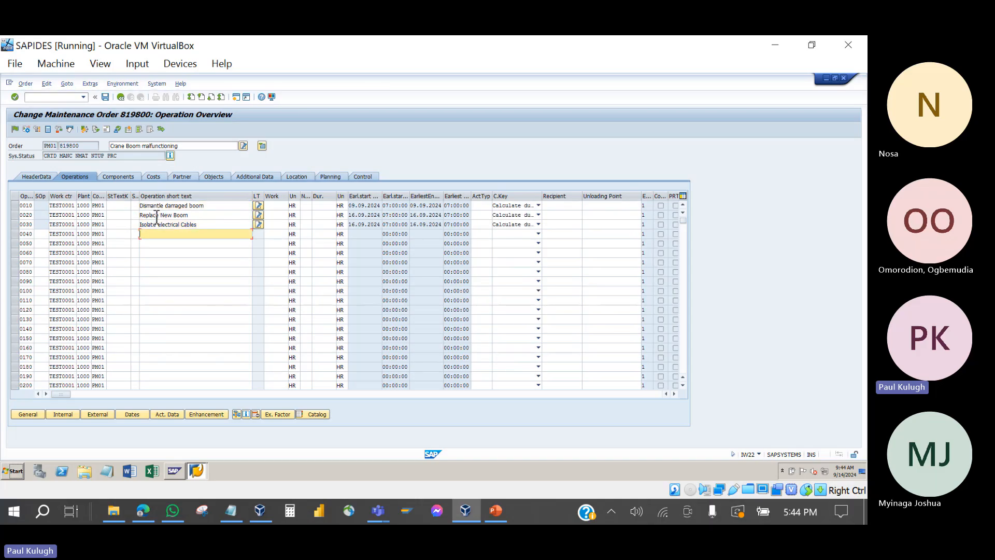
click(61, 207)
click(61, 214)
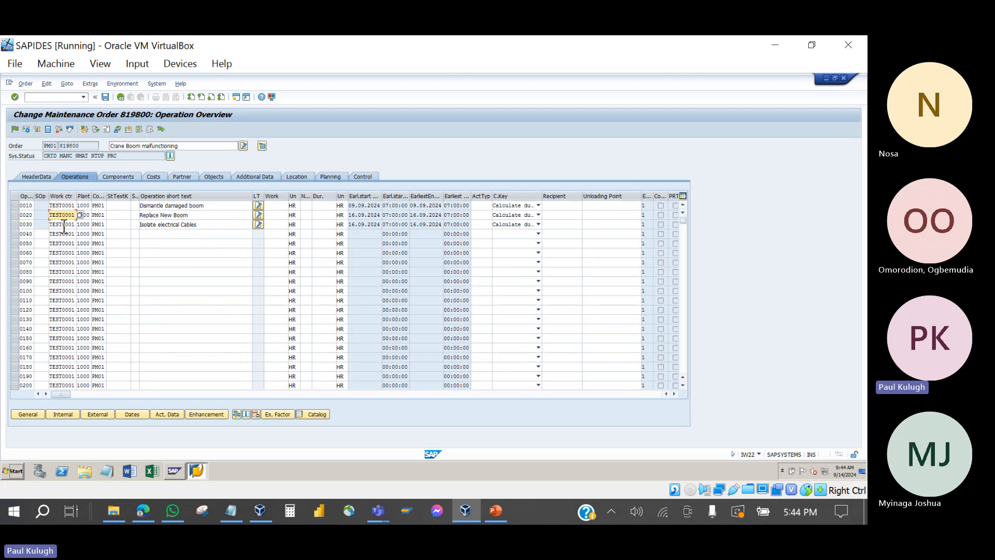
click(63, 225)
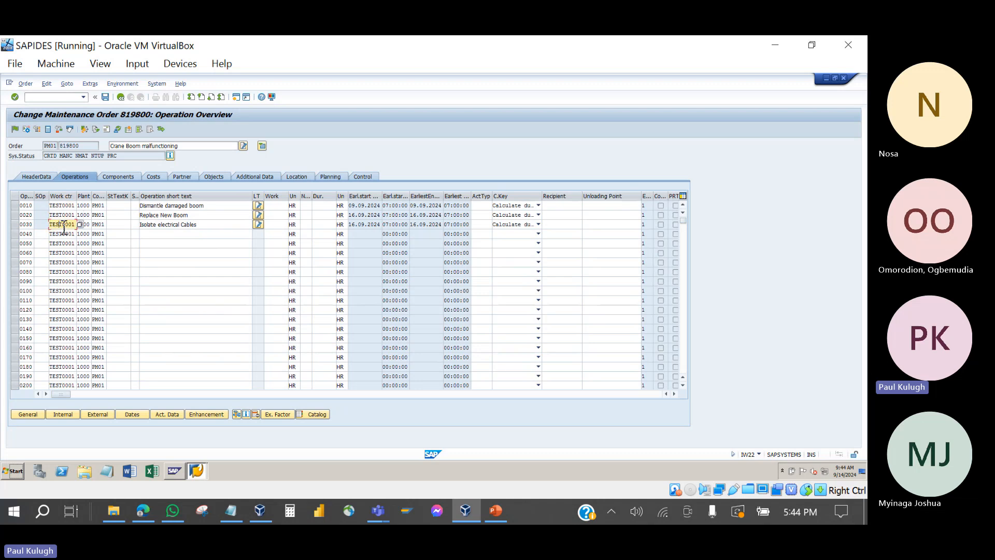
click(62, 207)
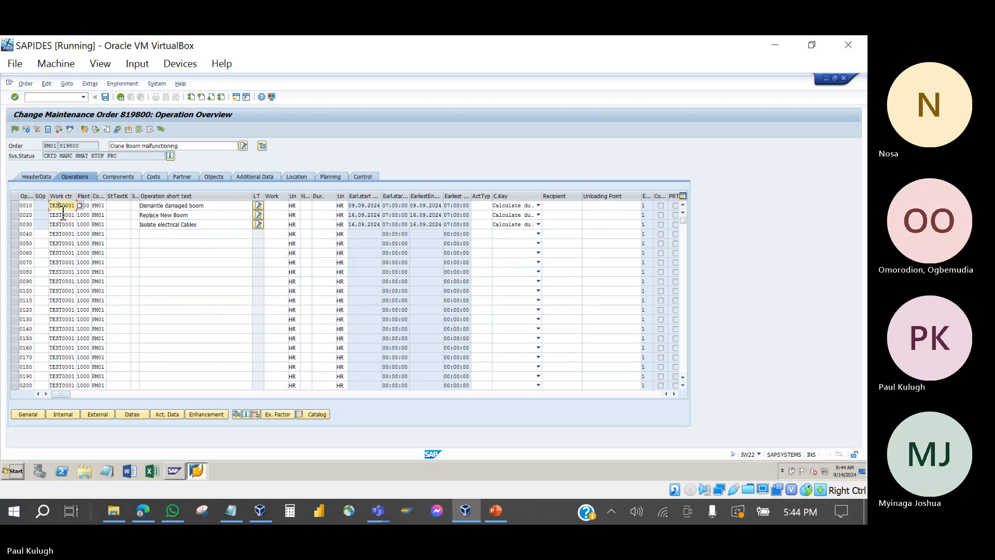
click(63, 214)
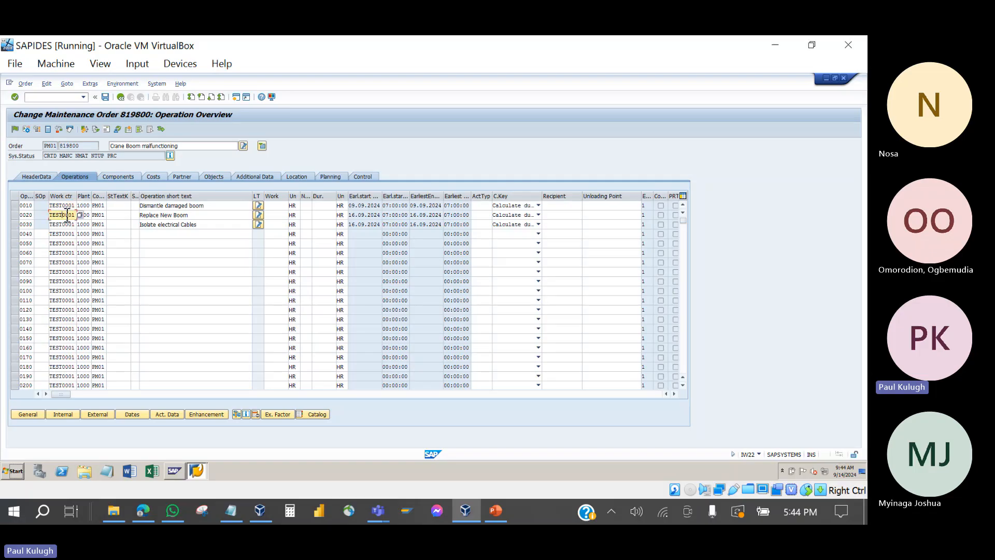
click(67, 226)
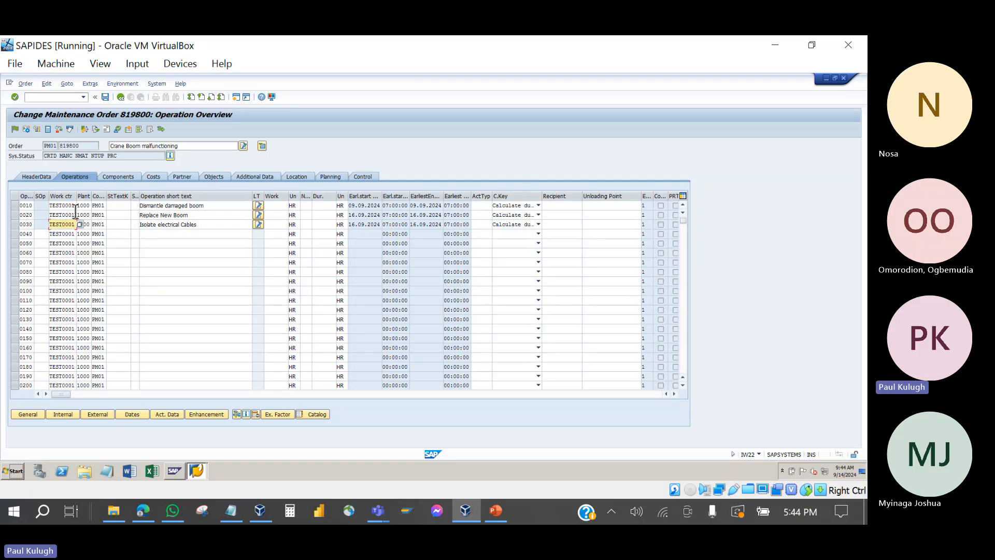
click(70, 206)
Step: Assign work center MECHANIK from the plant 1000 list to operation 0010
click(80, 206)
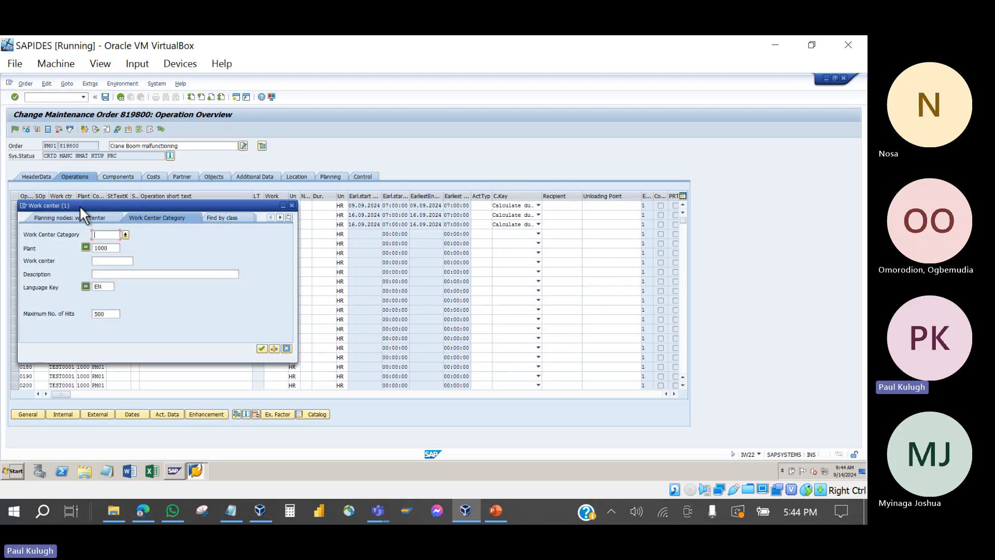
click(262, 348)
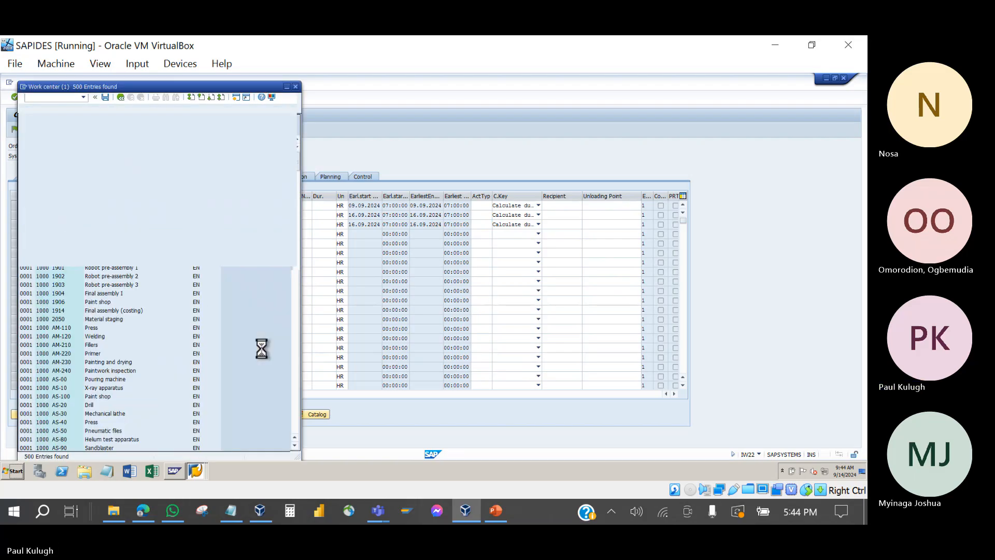
scroll(92, 327, down, 20)
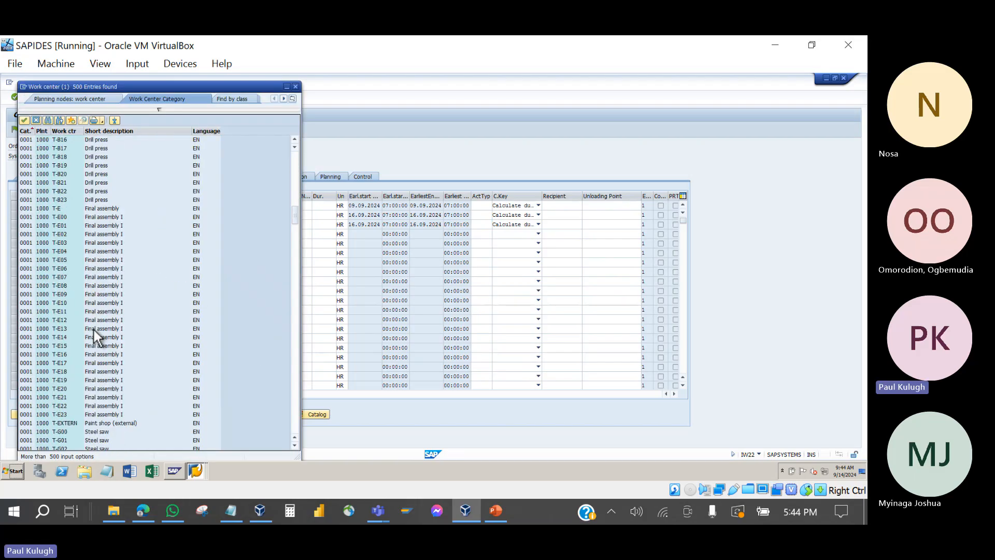
scroll(92, 328, down, 20)
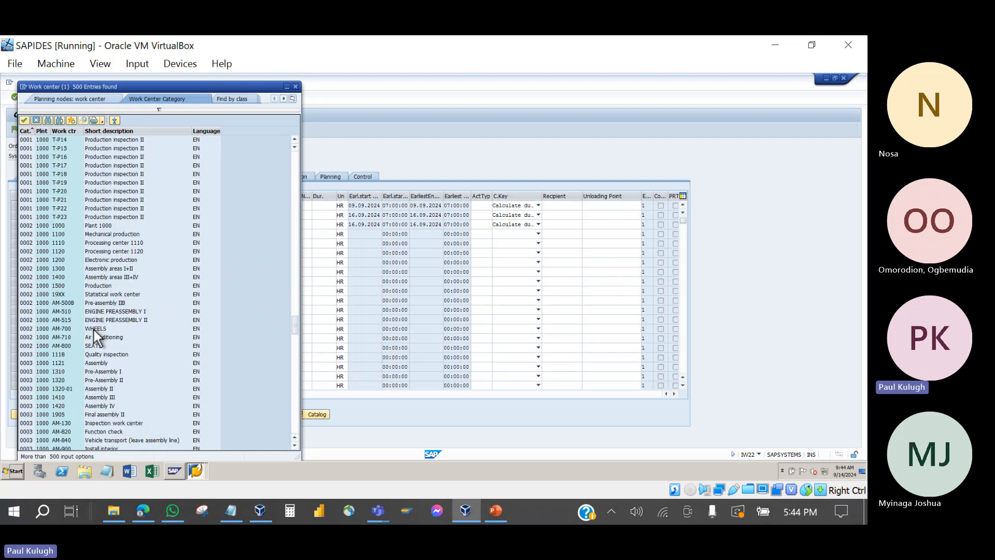
scroll(95, 330, down, 20)
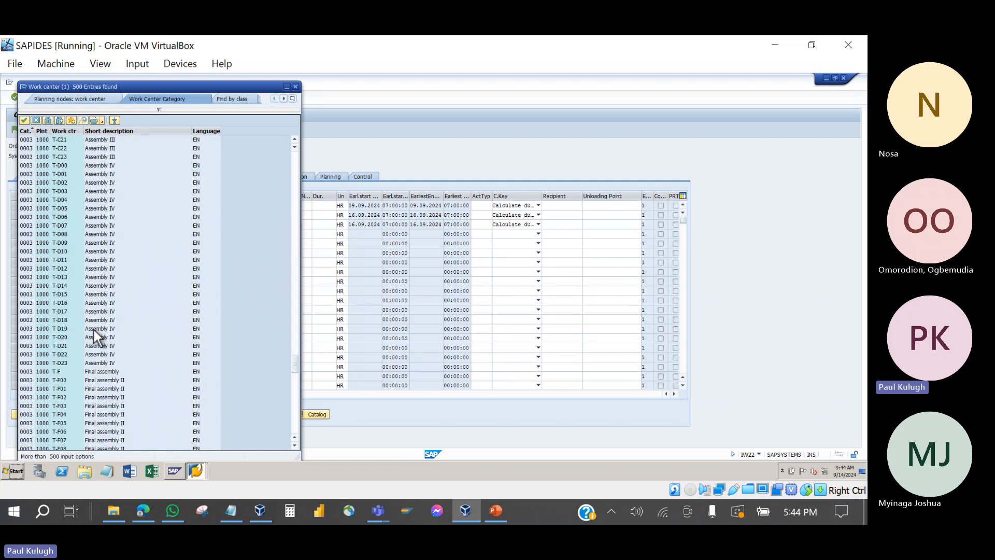
scroll(95, 330, down, 20)
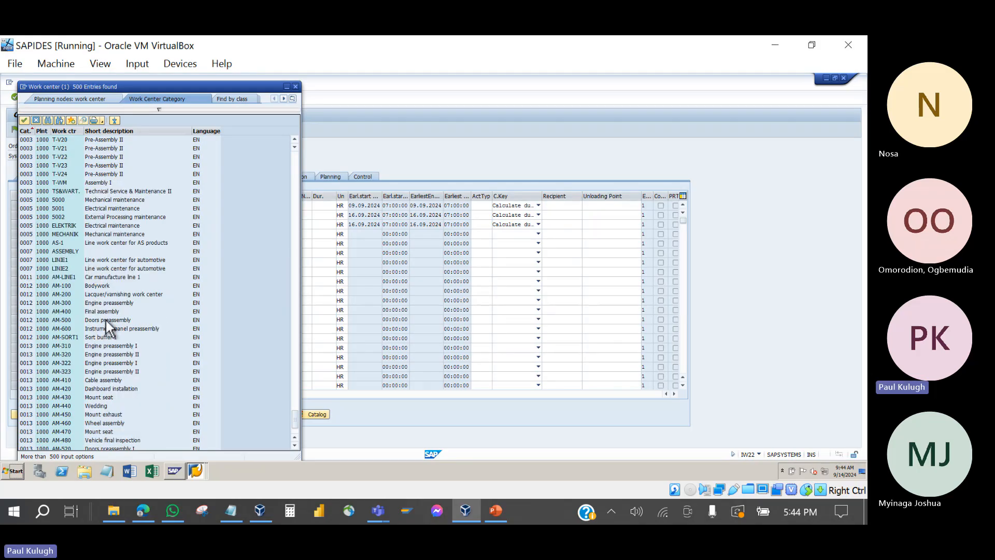
click(98, 235)
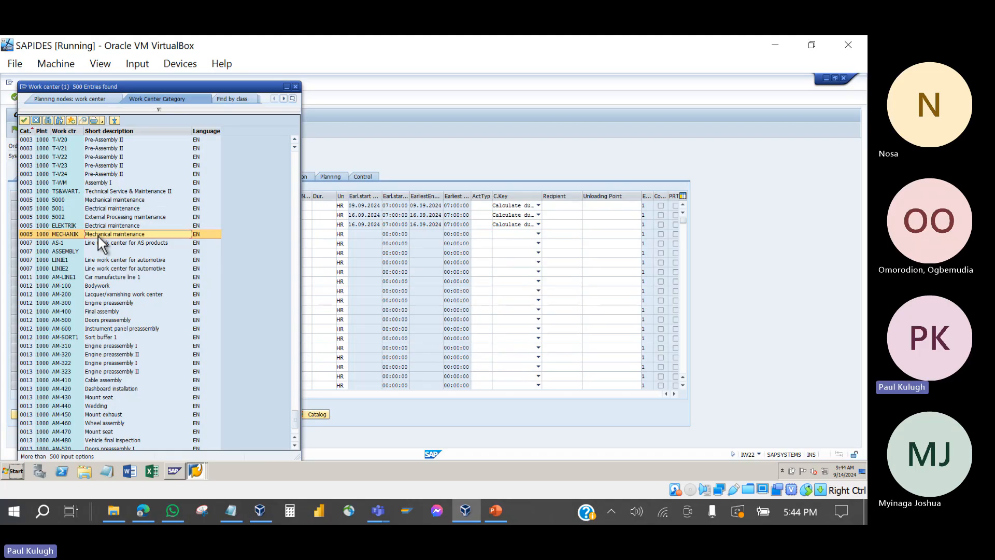
double_click(99, 235)
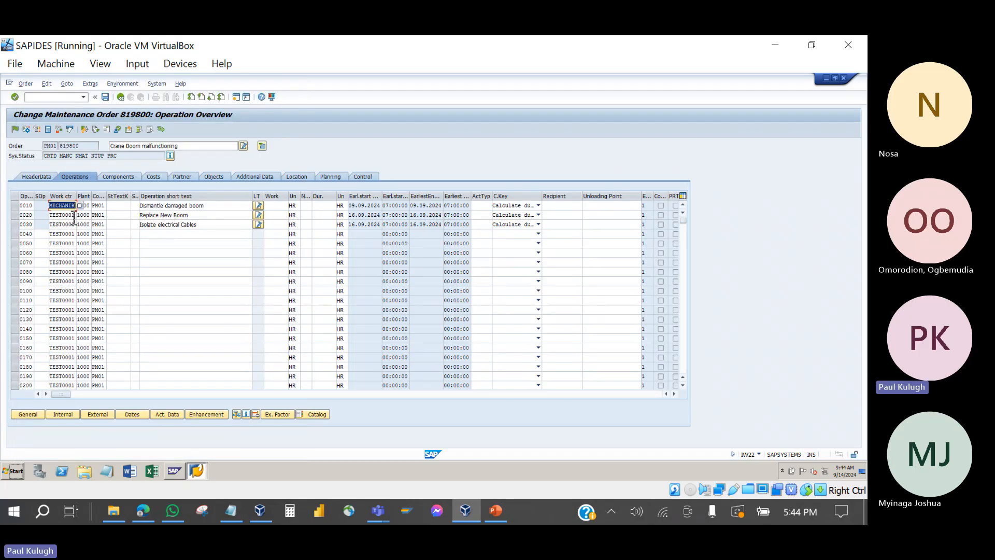
Step: Assign work center MECHANIK to operation 0020 via the F4 search
click(74, 217)
key(F4)
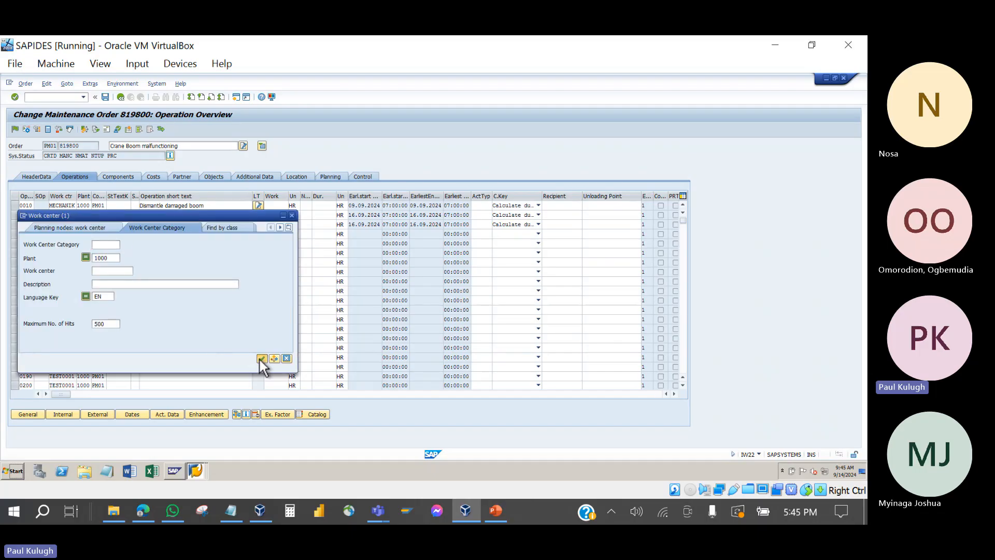
click(261, 359)
scroll(121, 284, down, 15)
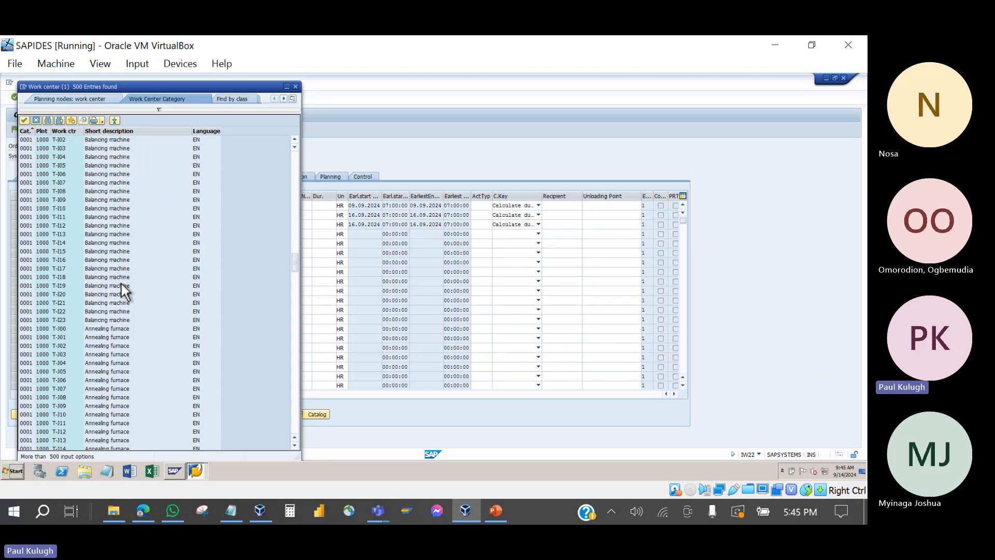
scroll(121, 284, down, 15)
double_click(80, 194)
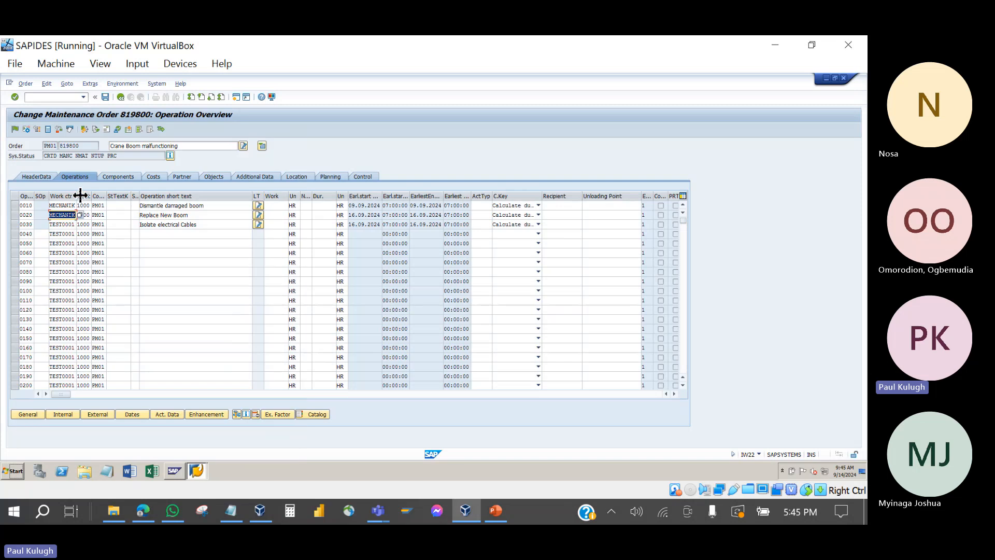
Step: Assign work center ELEKTRIK to operation 0030 and confirm the entries
click(66, 225)
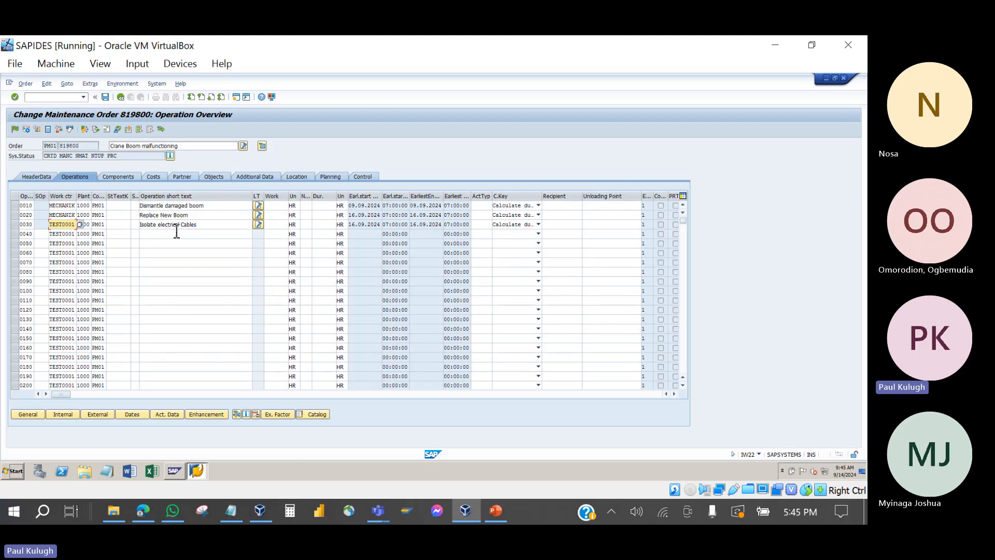
click(80, 225)
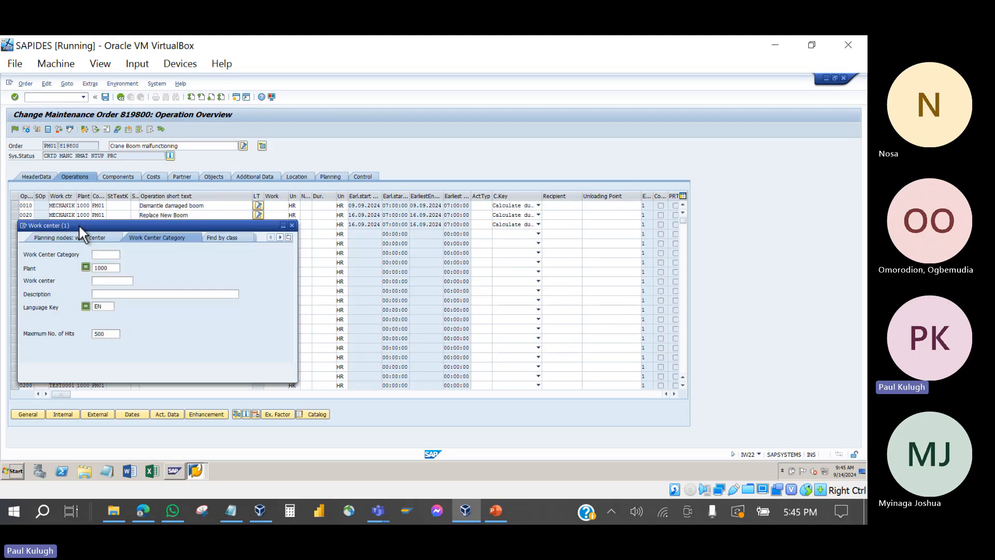
click(262, 369)
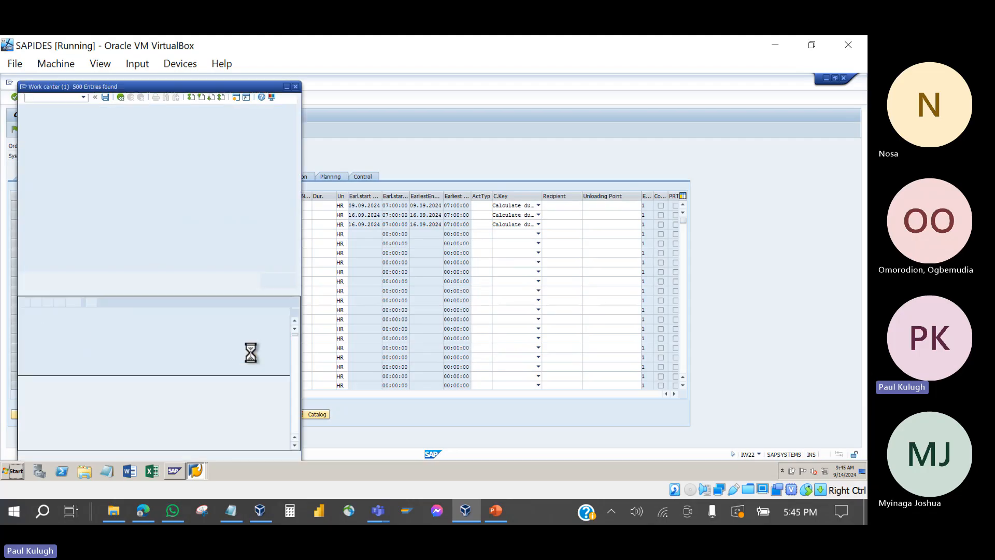
scroll(151, 308, down, 15)
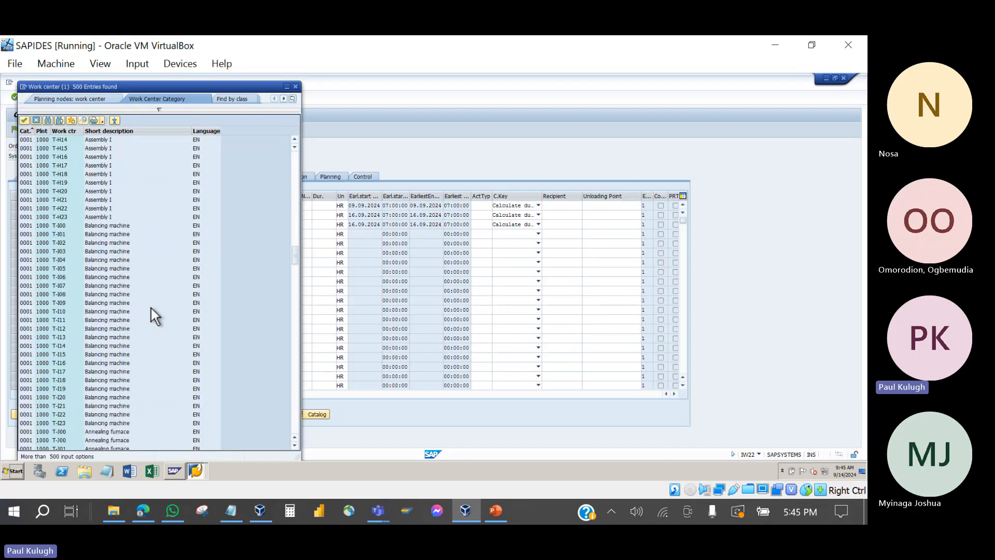
scroll(151, 308, down, 10)
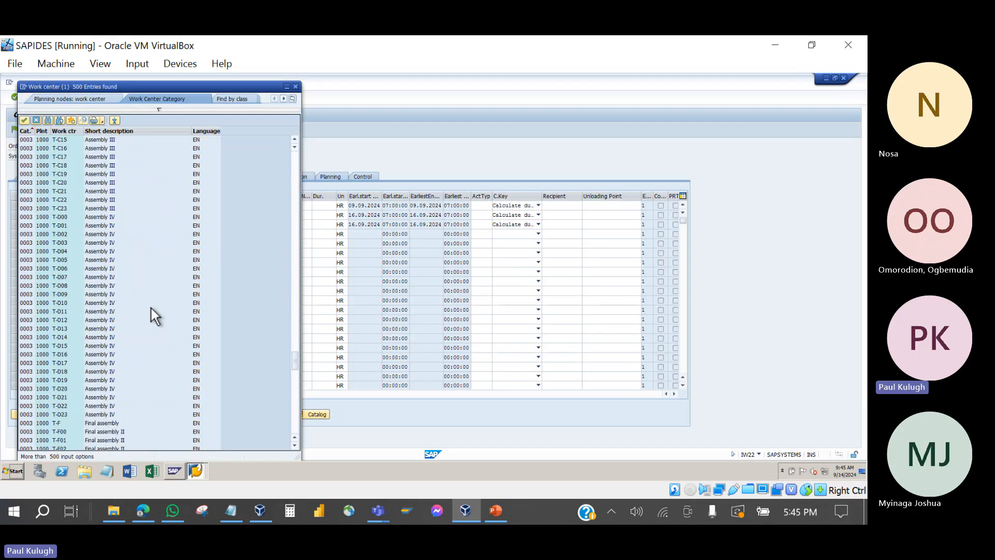
scroll(151, 308, down, 10)
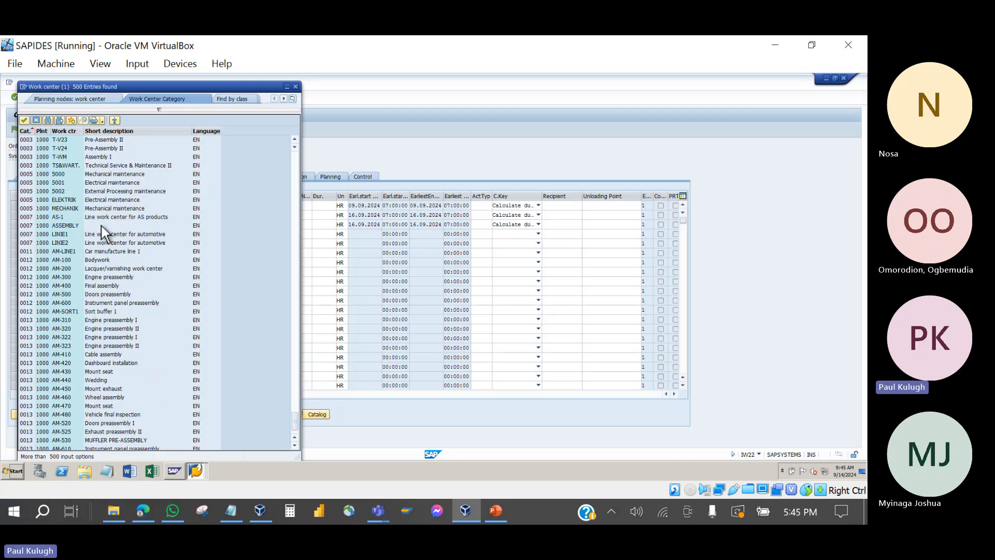
double_click(100, 198)
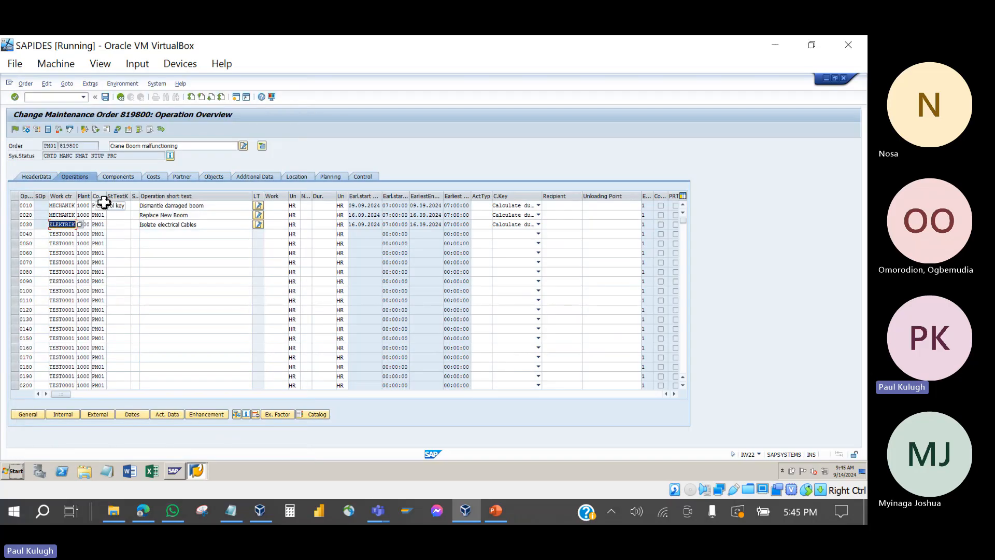
key(Return)
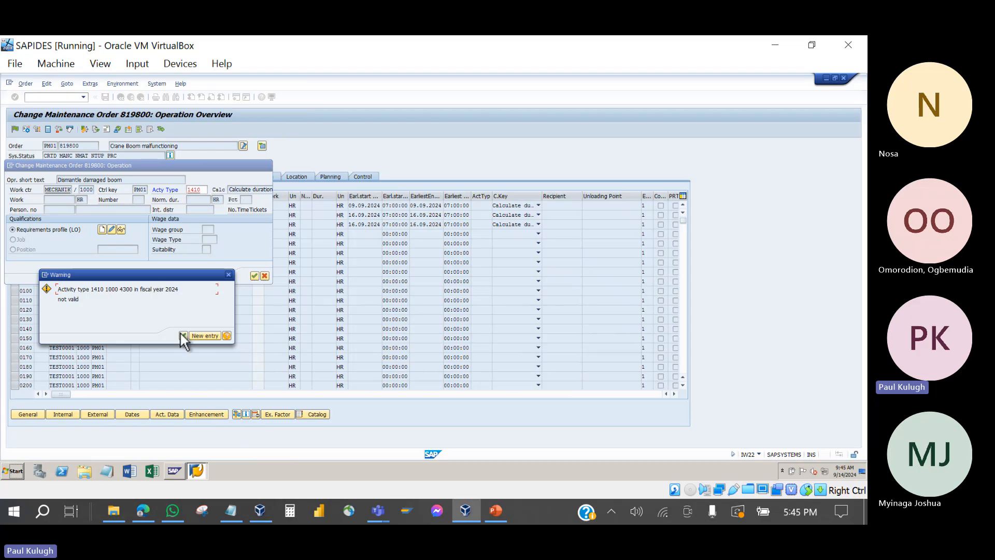
Step: Dismiss the 'Activity type 1410 not valid' warning for each of the three operations
click(183, 335)
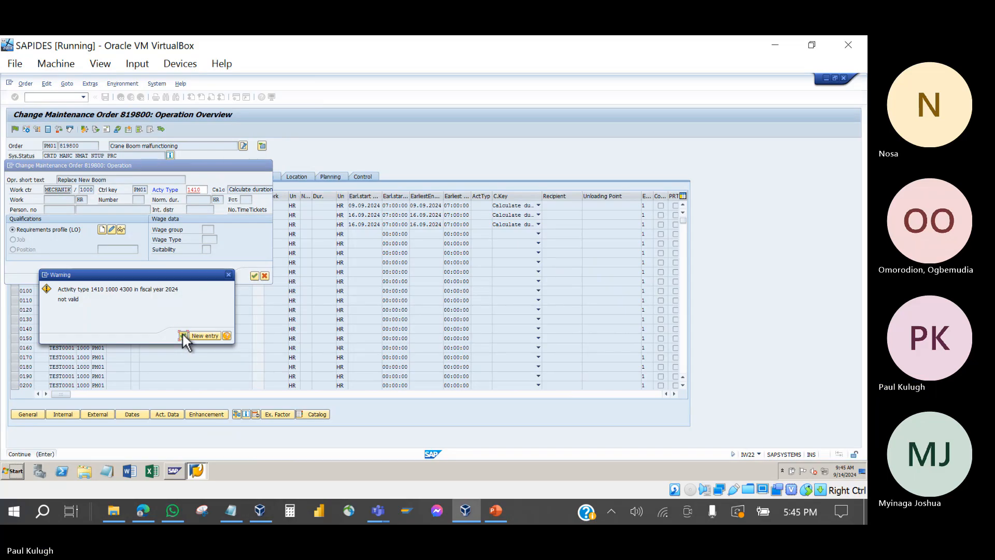
click(182, 334)
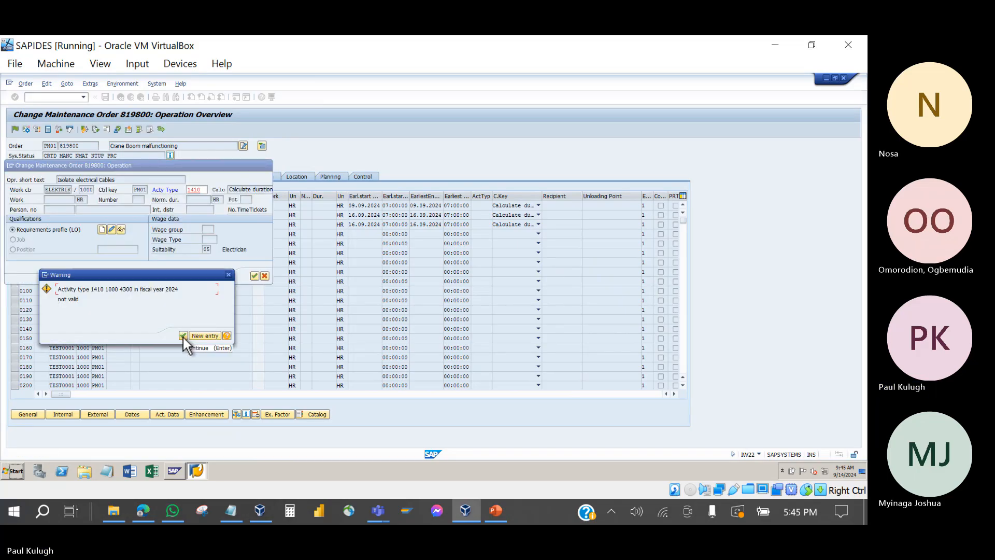
click(183, 335)
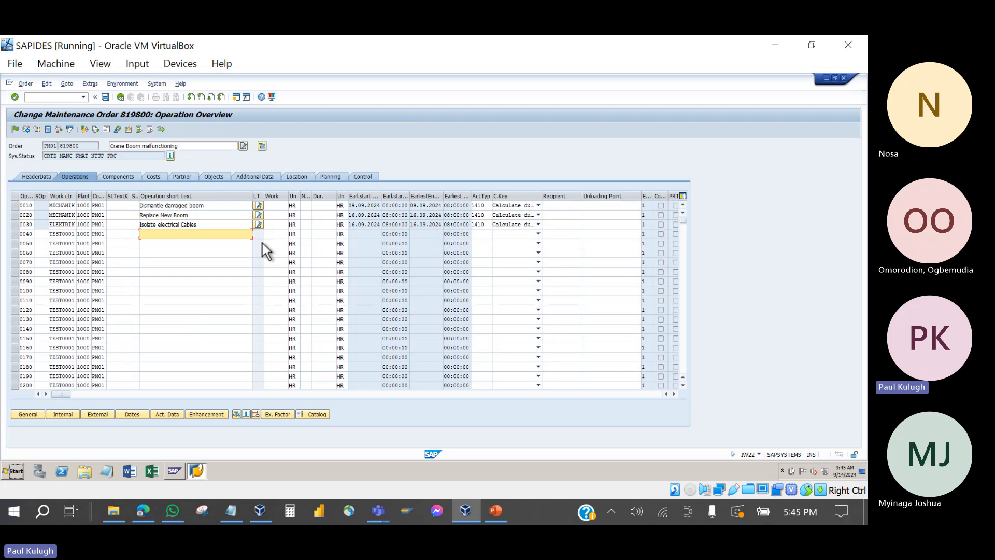
Step: Check the activity type 1410 and plant of operations 0010–0030
click(478, 206)
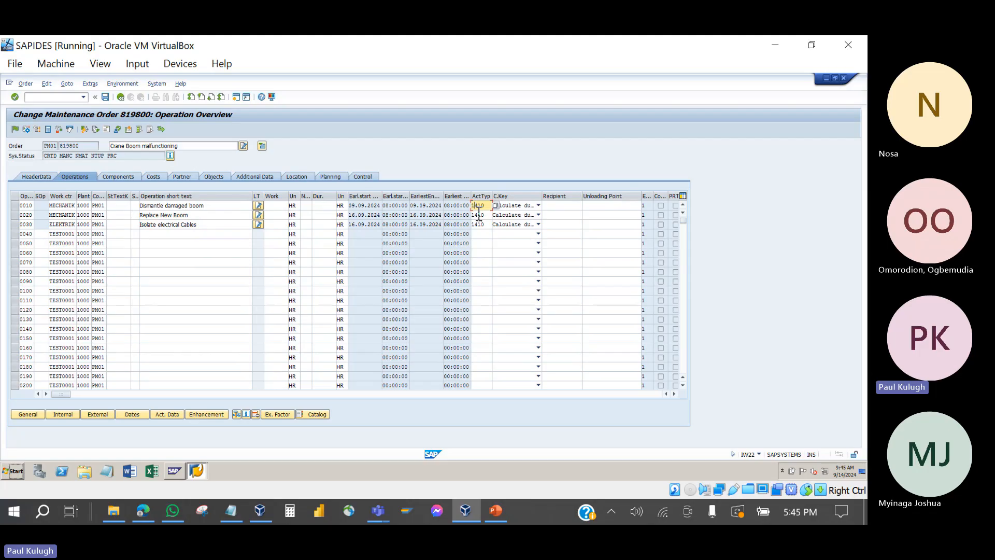
click(481, 214)
click(480, 224)
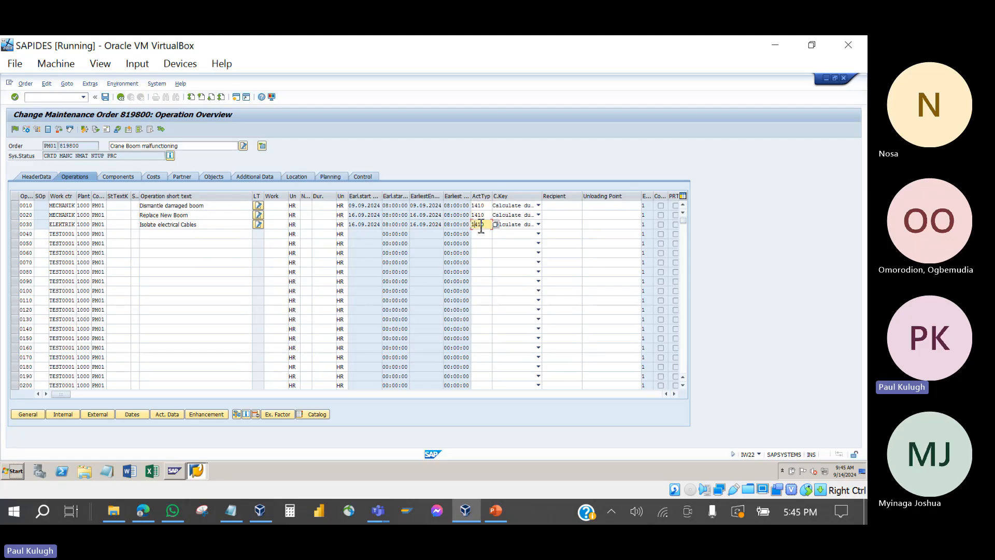
click(84, 206)
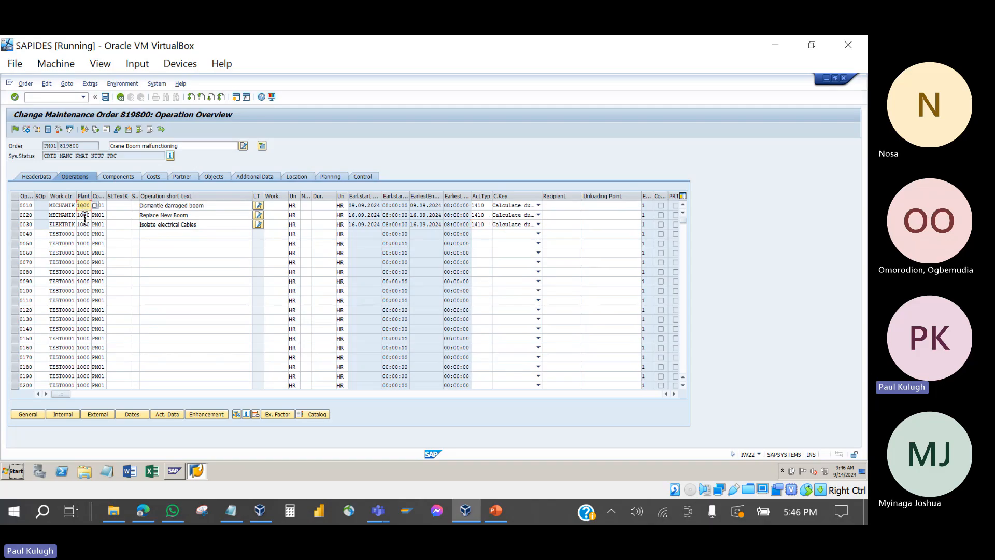
click(84, 216)
click(85, 224)
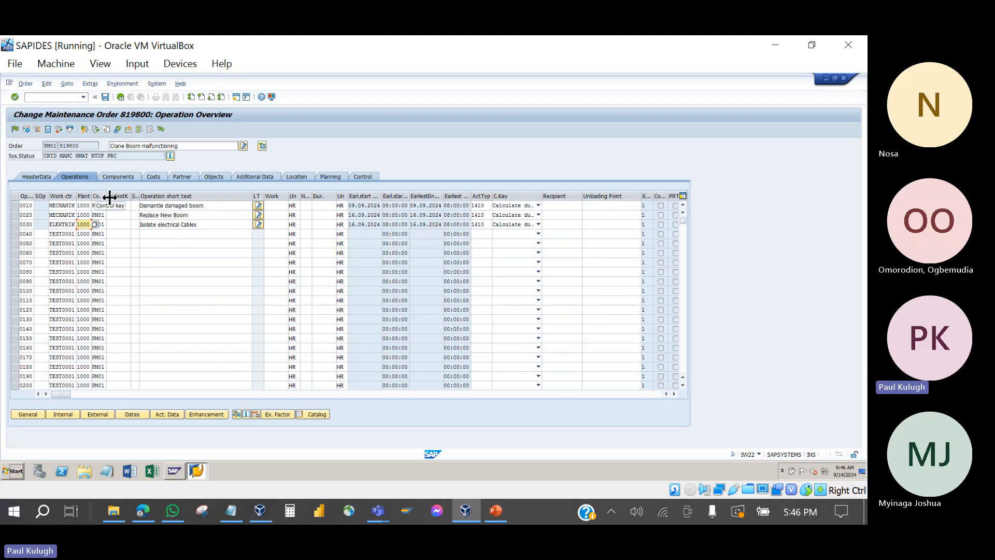
Step: Widen the Control key column and check control key PM01 and each operation's work center
drag(107, 198, 135, 197)
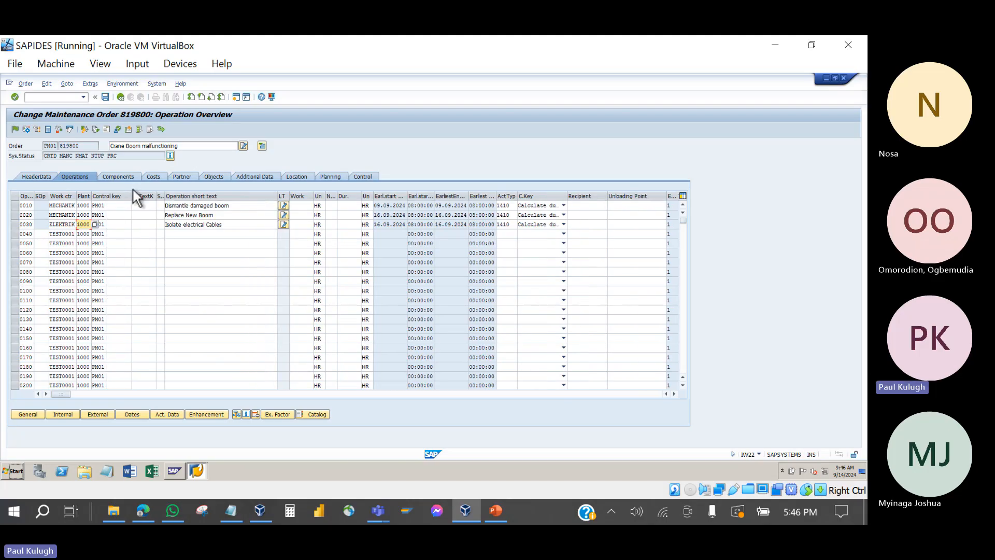
click(110, 207)
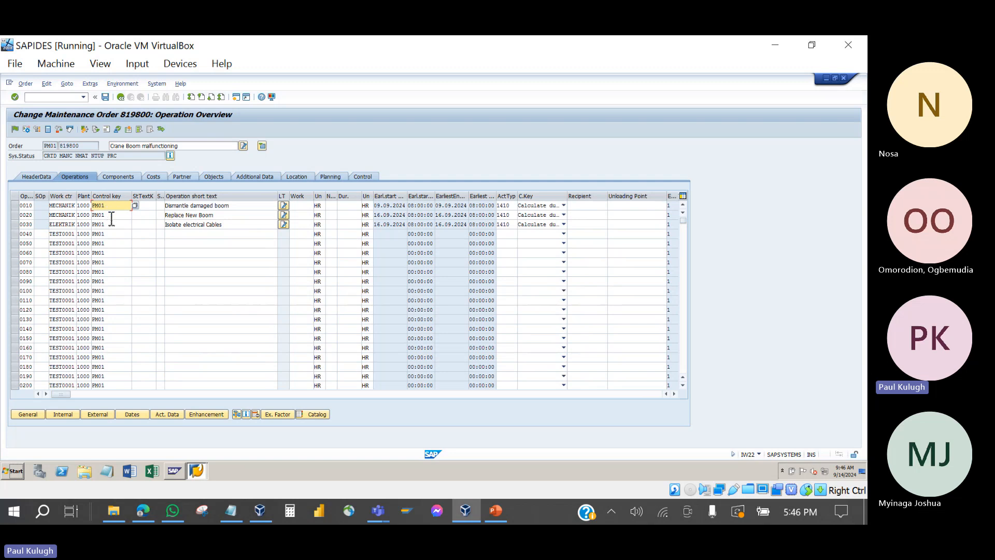
click(111, 221)
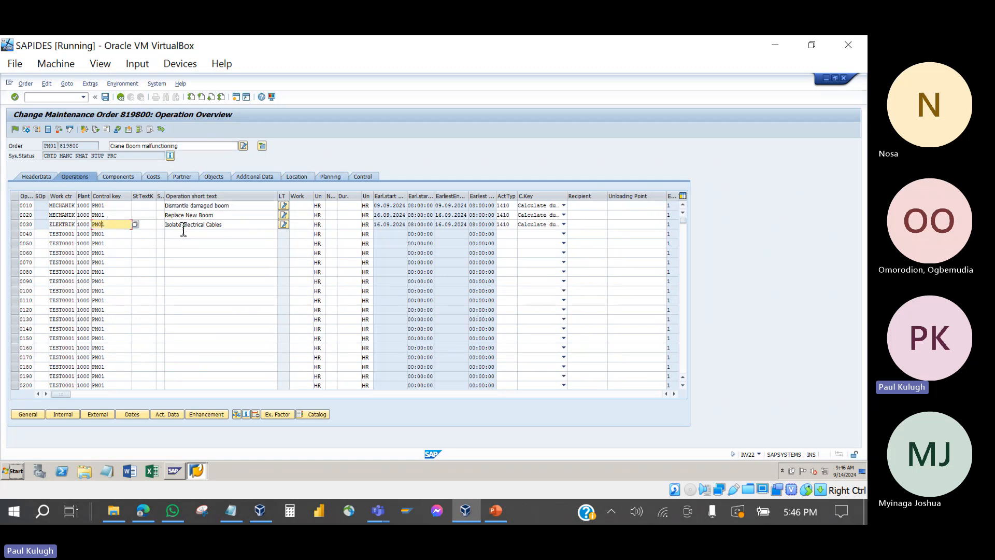
click(123, 208)
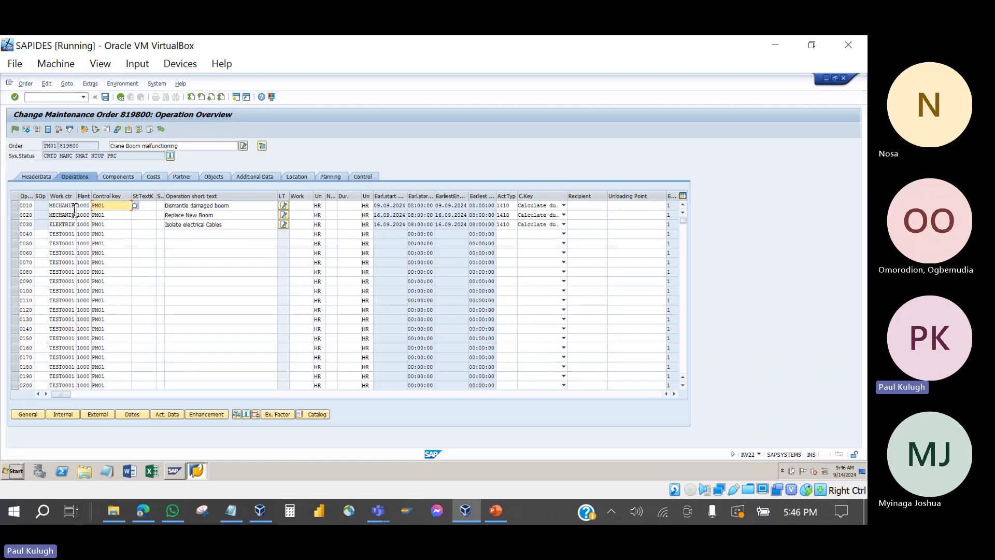
click(63, 216)
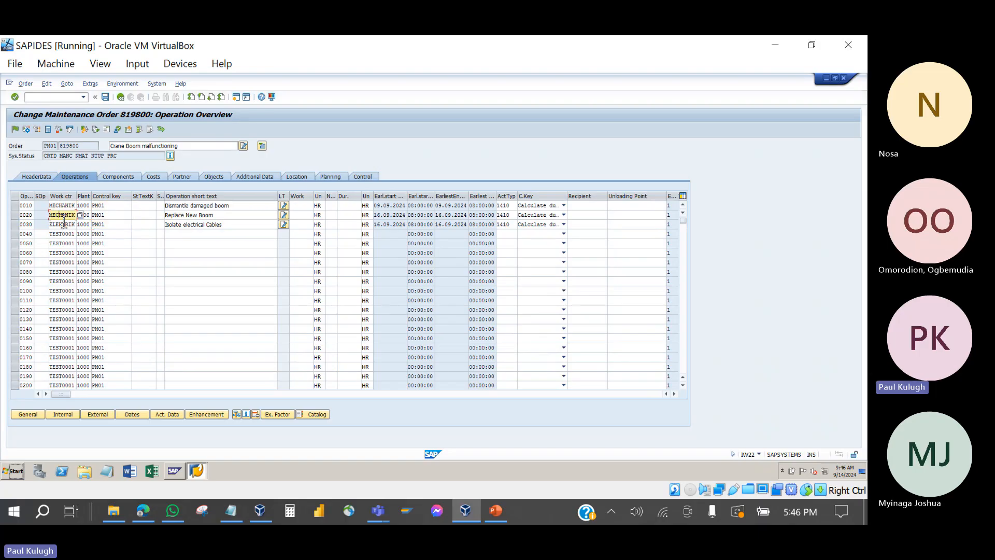
click(63, 223)
click(110, 207)
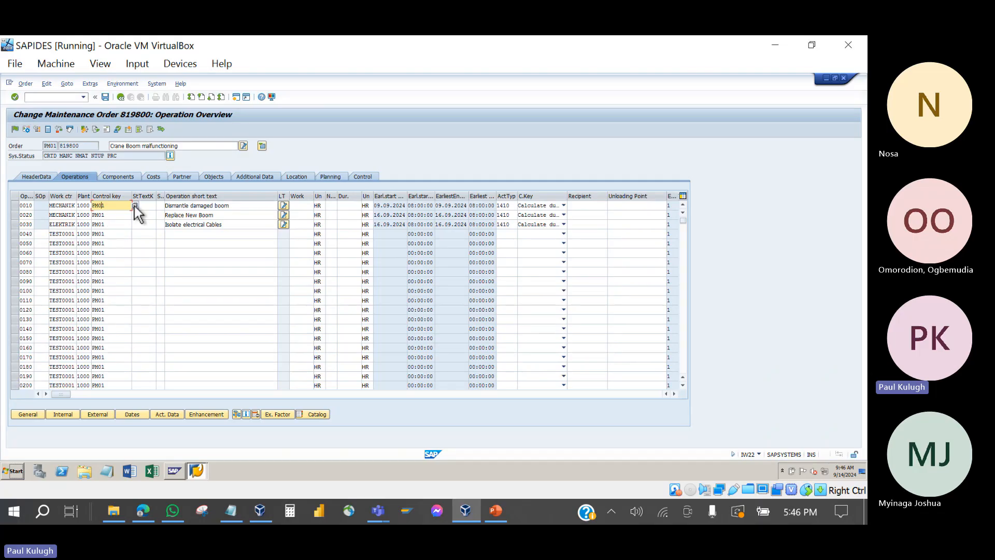
click(136, 206)
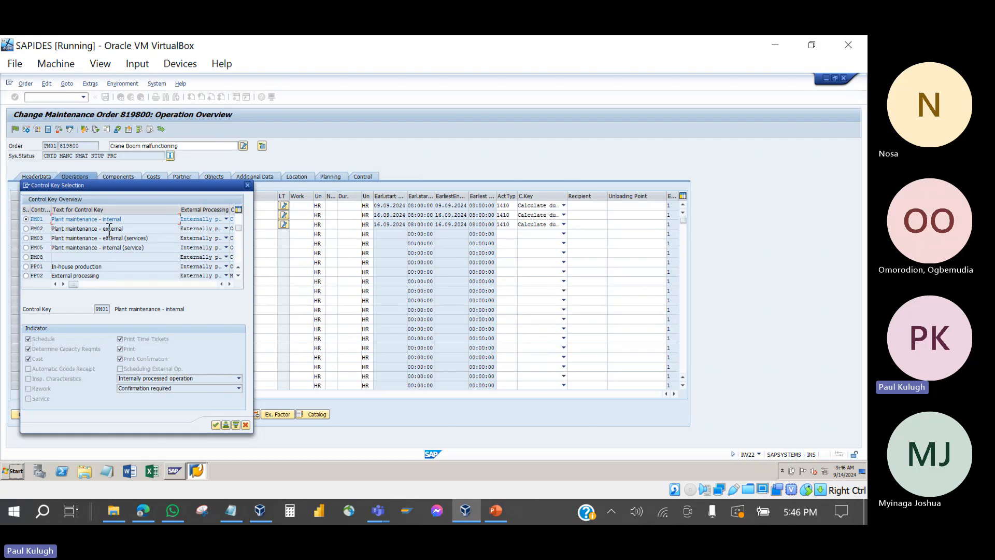
click(133, 229)
click(248, 185)
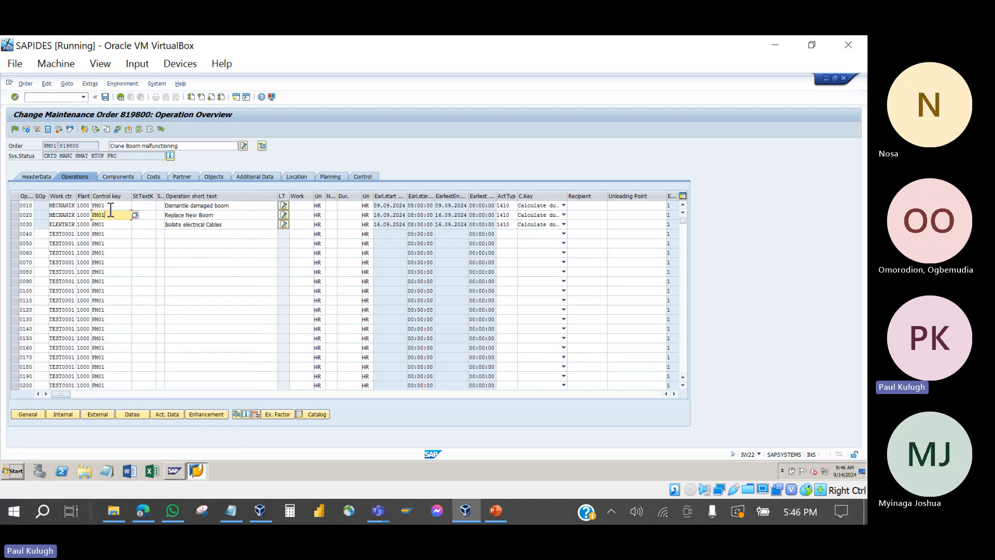
click(111, 209)
click(111, 216)
click(111, 226)
click(110, 208)
click(181, 208)
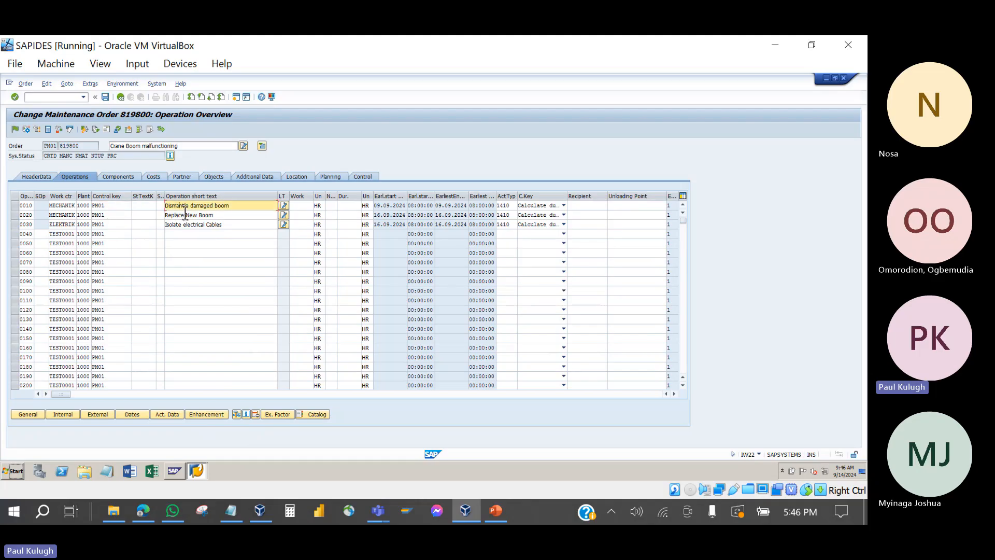
click(185, 216)
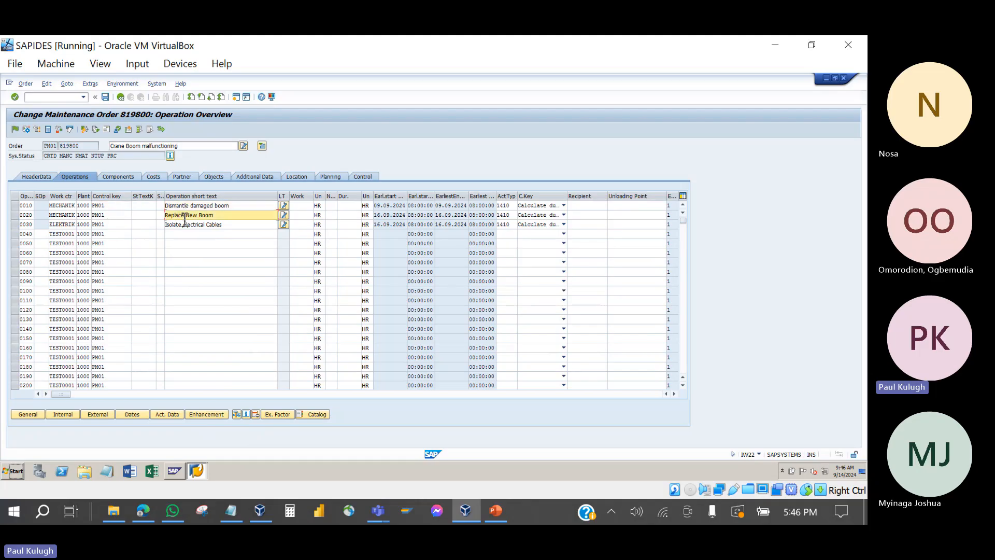
click(181, 226)
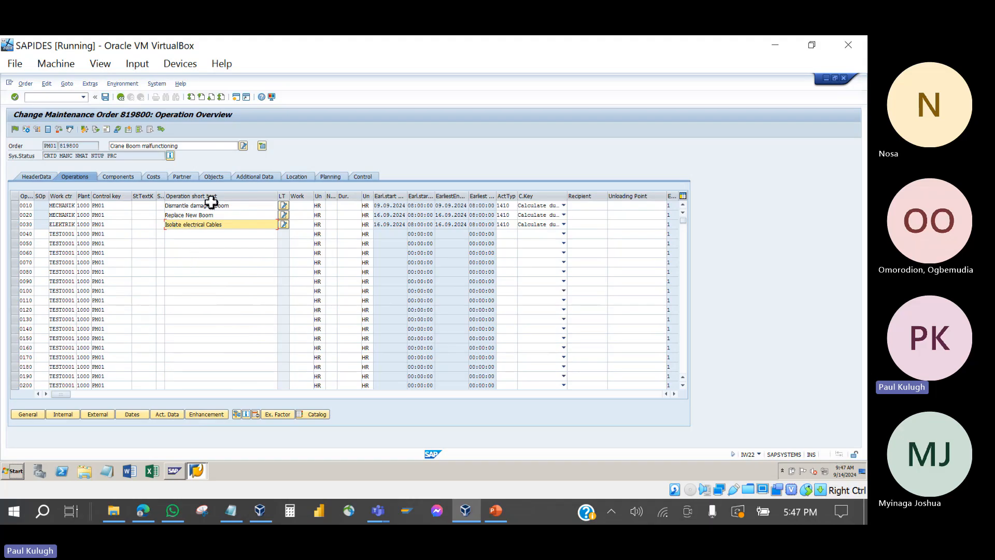
click(221, 217)
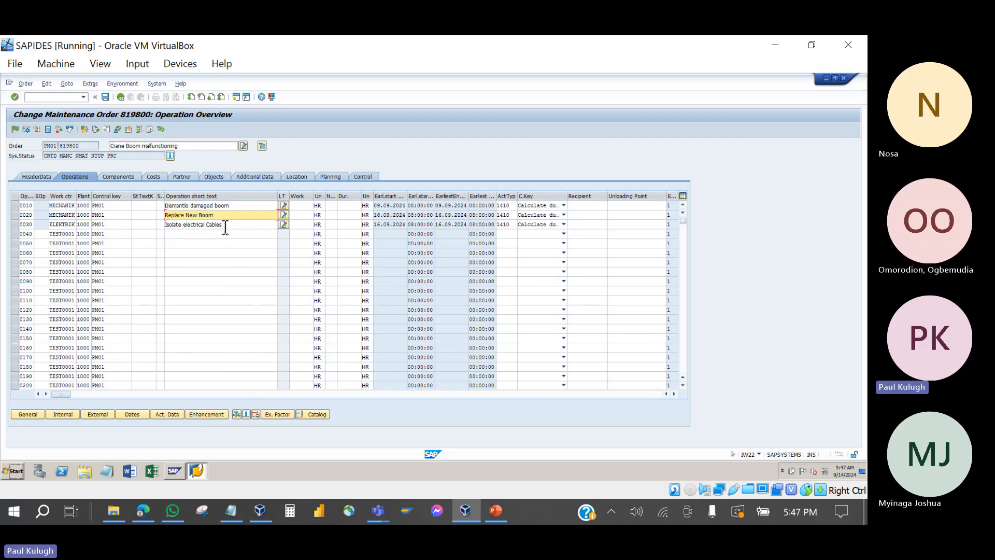
click(223, 225)
click(242, 206)
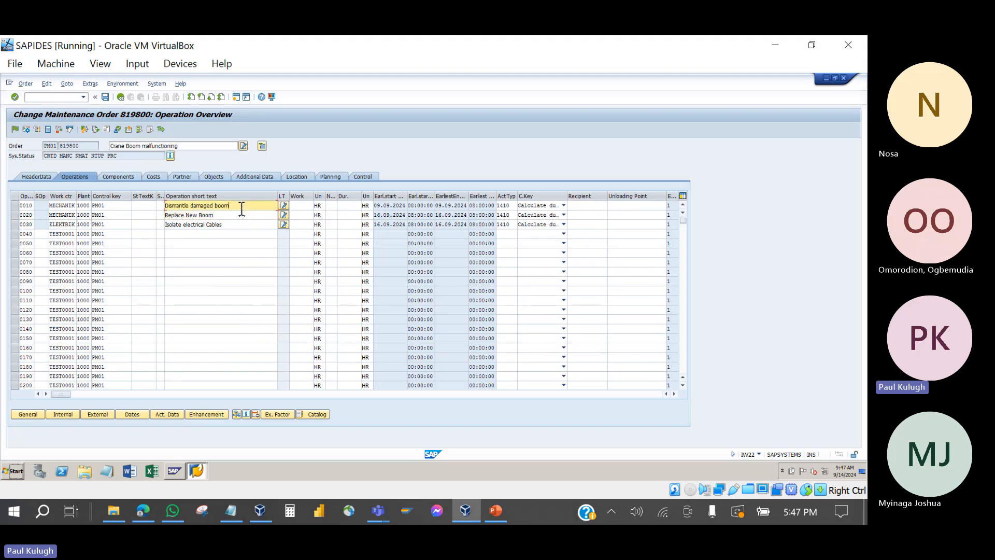
click(114, 206)
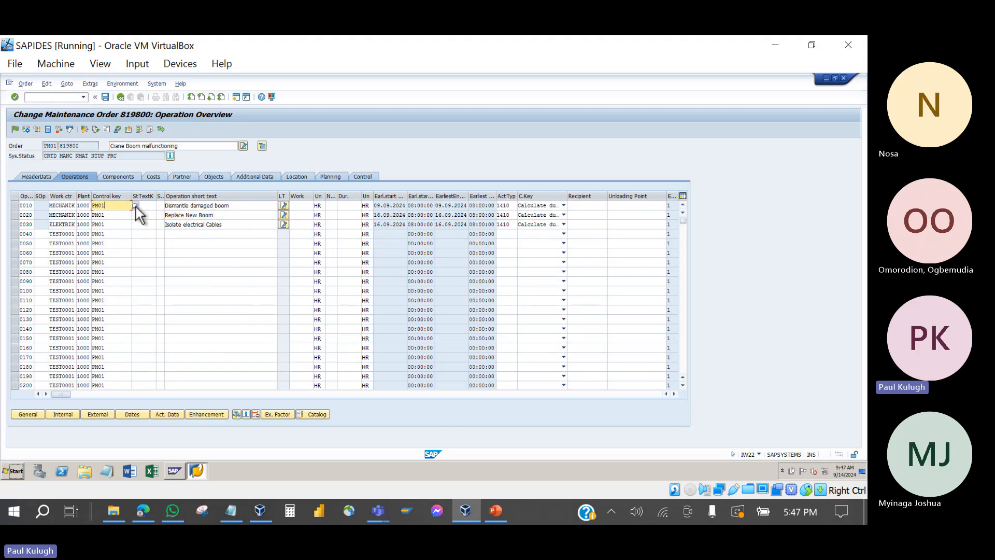
click(135, 206)
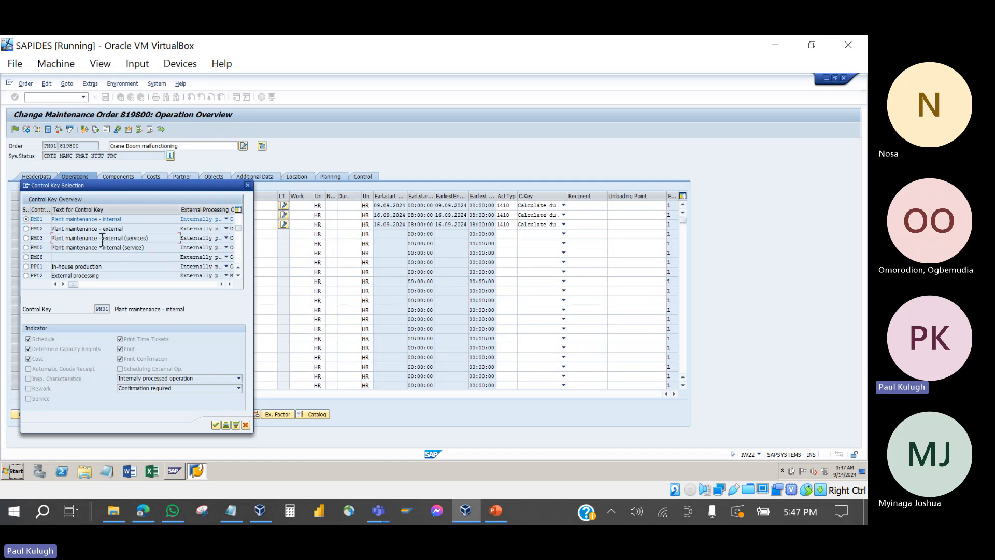
click(247, 185)
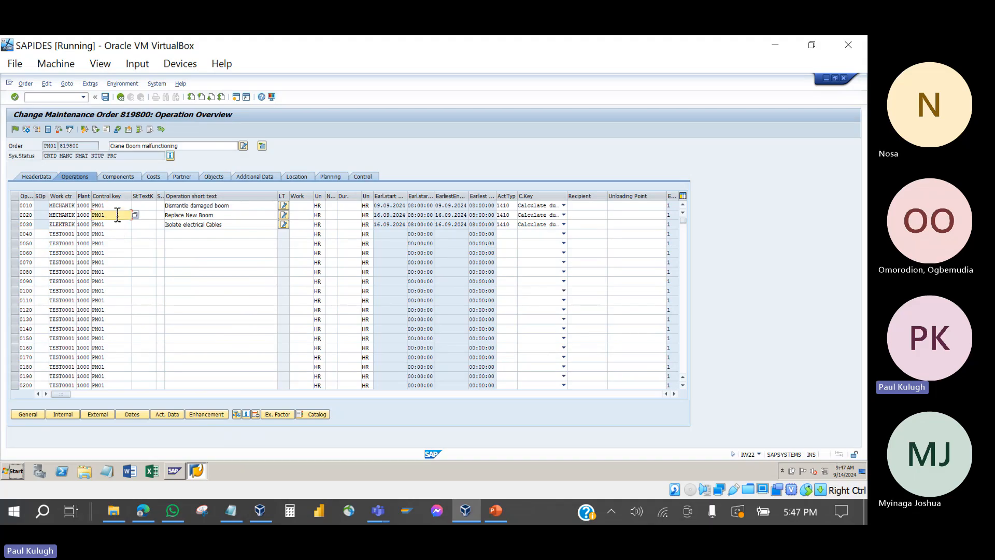
click(117, 207)
click(114, 216)
click(114, 227)
click(113, 208)
click(113, 215)
click(112, 227)
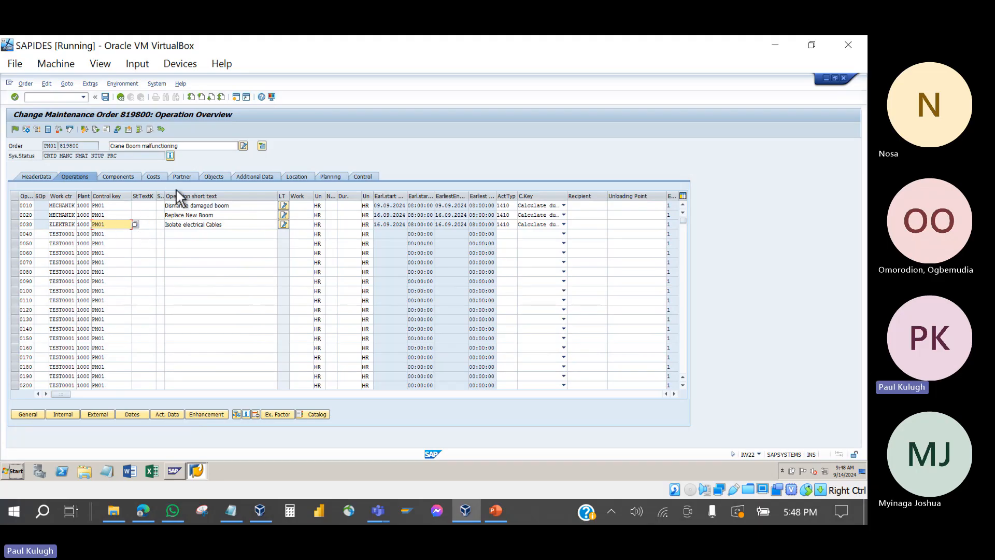
click(148, 207)
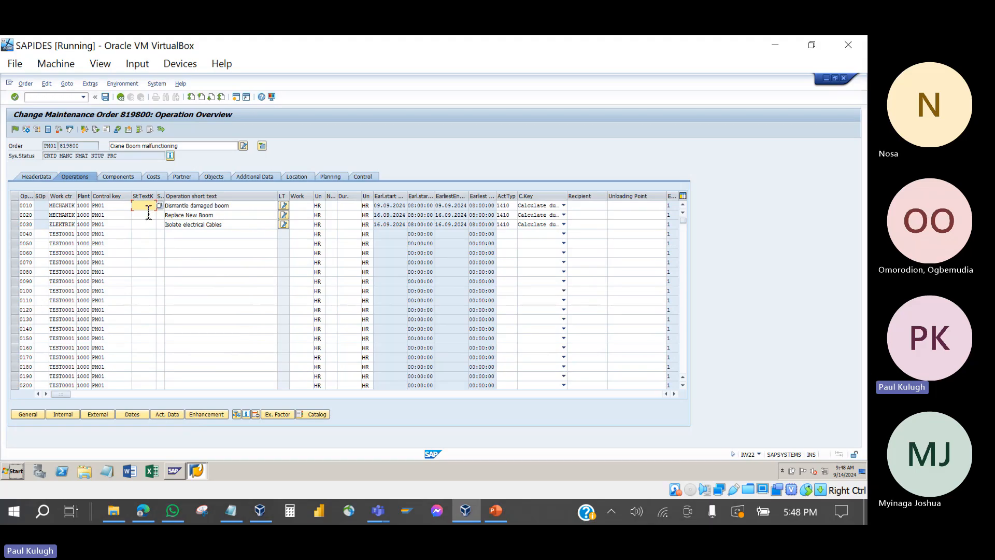
click(160, 206)
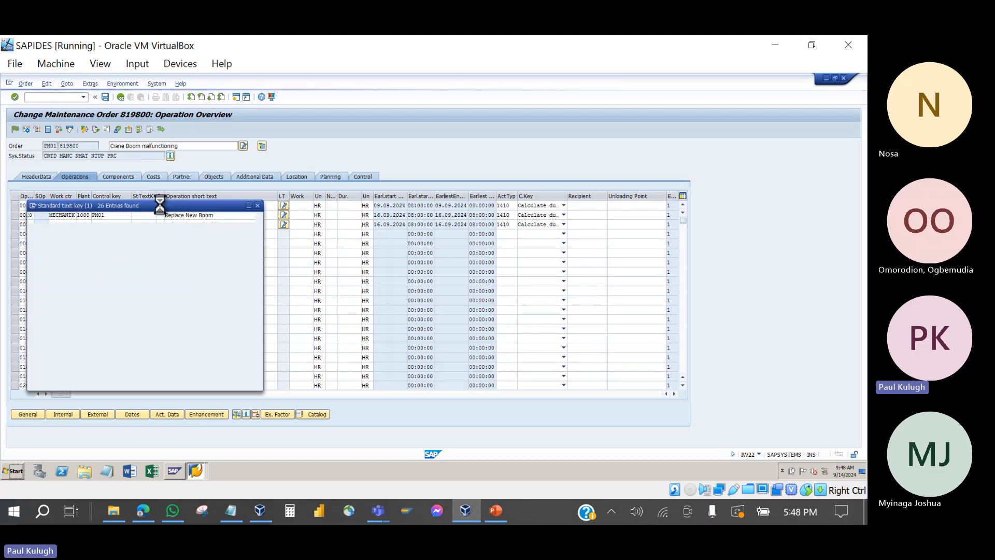
click(78, 276)
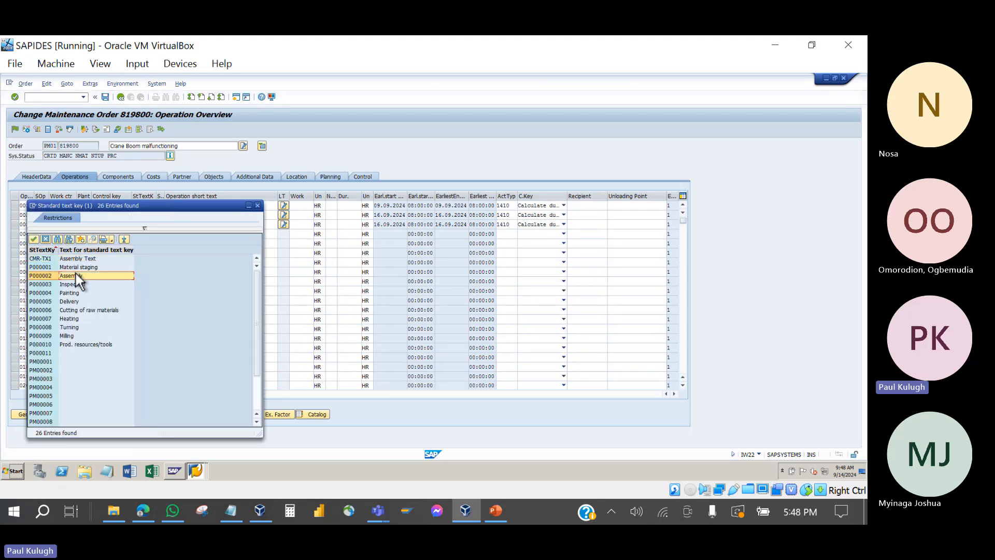
scroll(78, 275, down, 2)
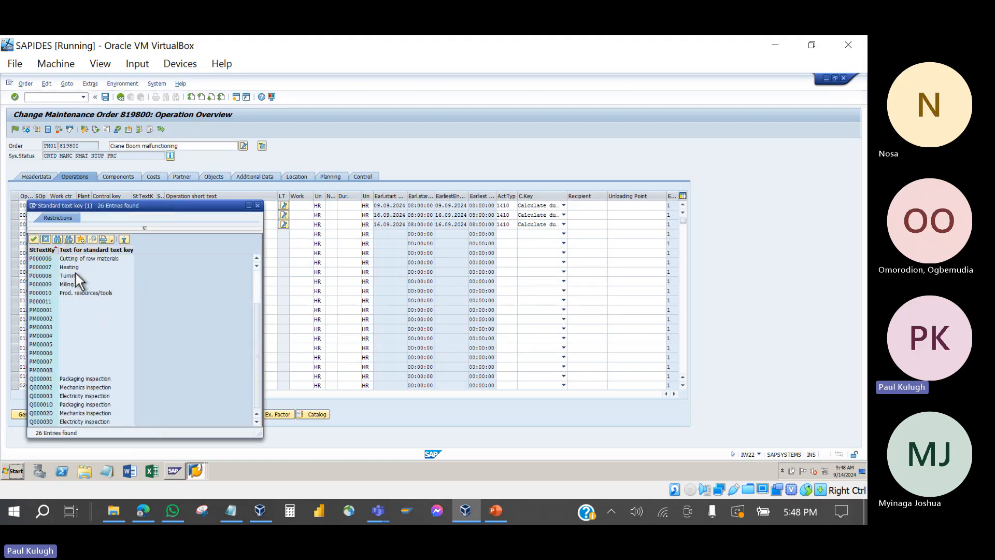
click(73, 380)
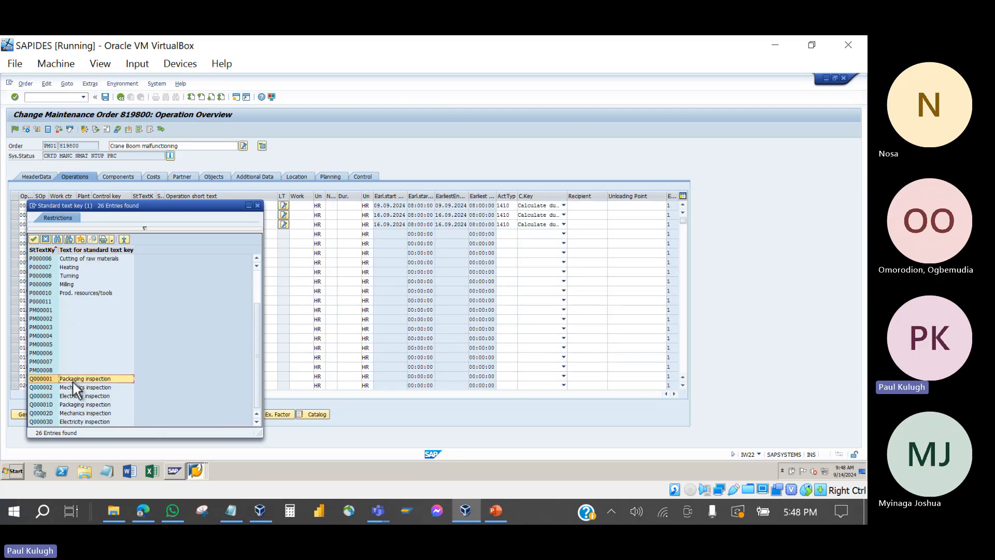
click(257, 205)
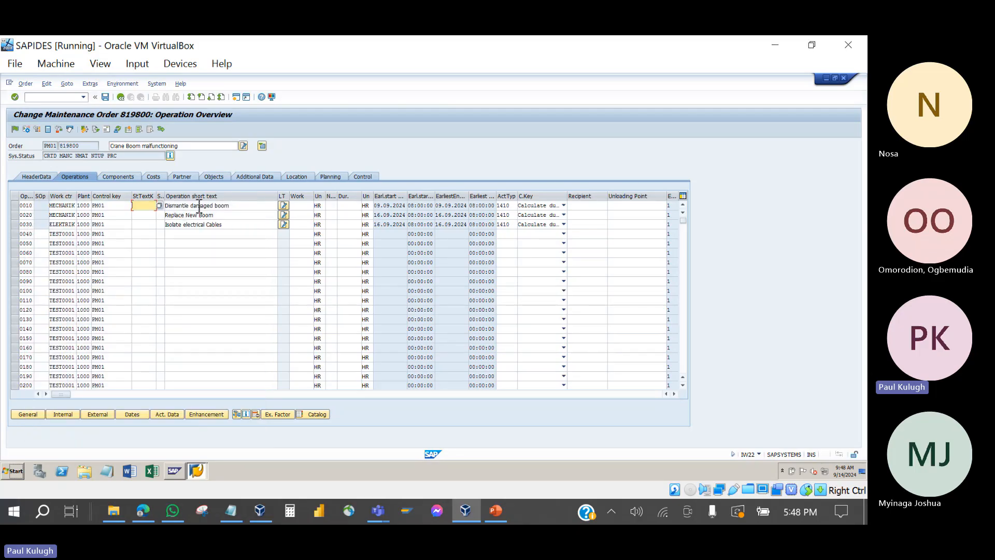
drag(239, 206, 164, 203)
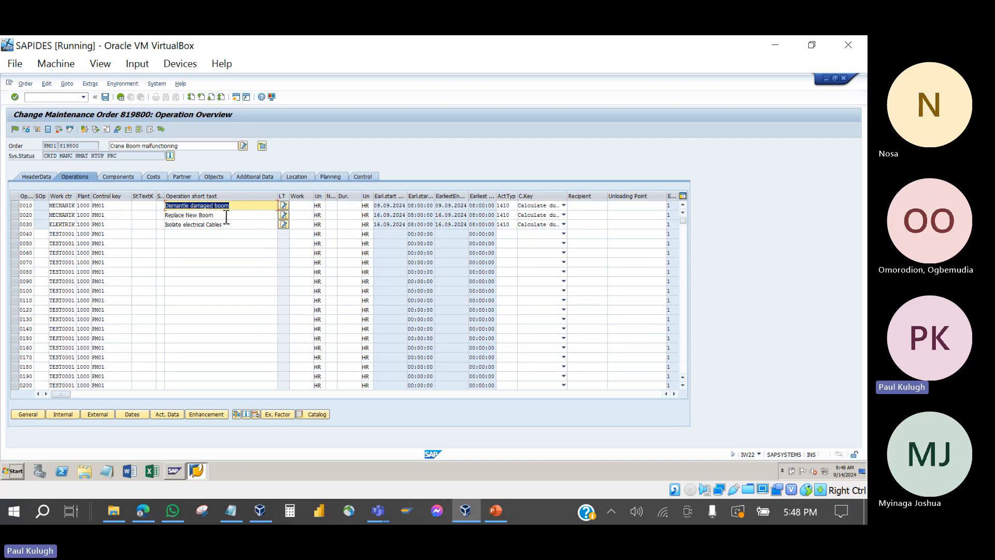
drag(227, 216, 164, 218)
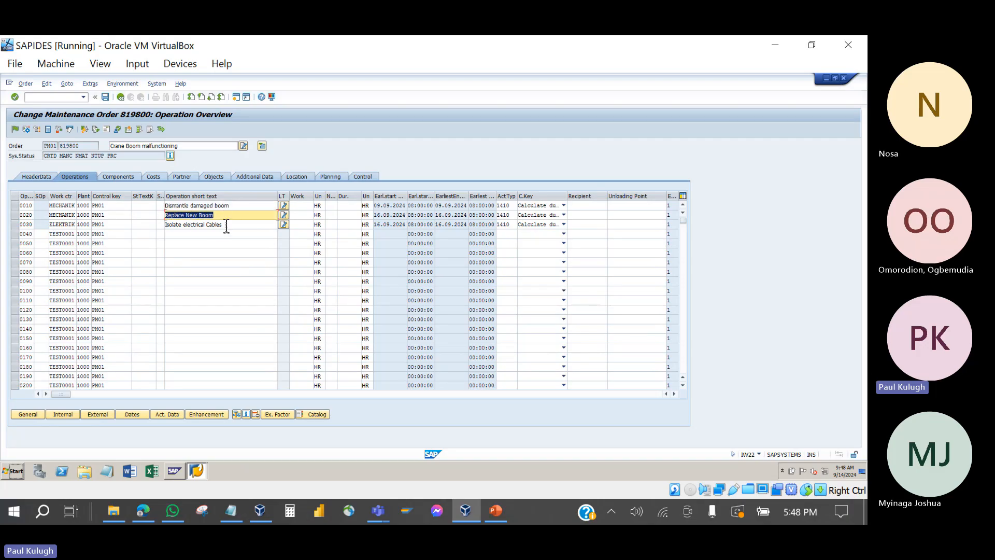
drag(227, 227, 167, 227)
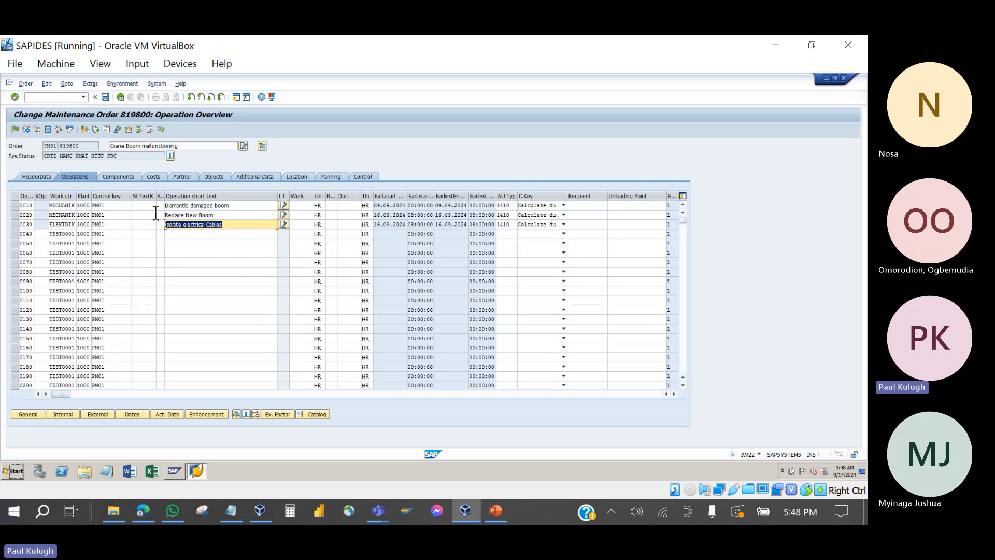
click(145, 206)
click(145, 215)
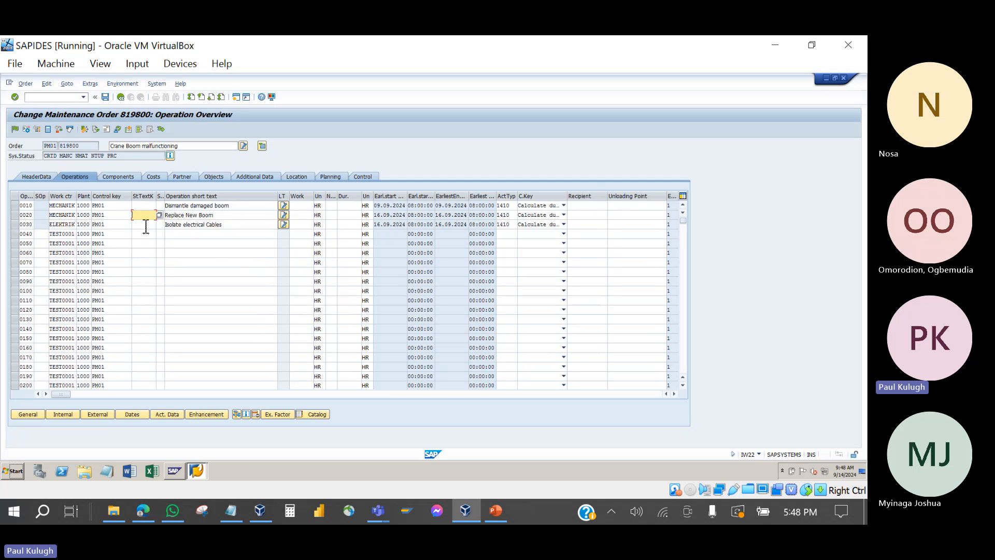
click(147, 235)
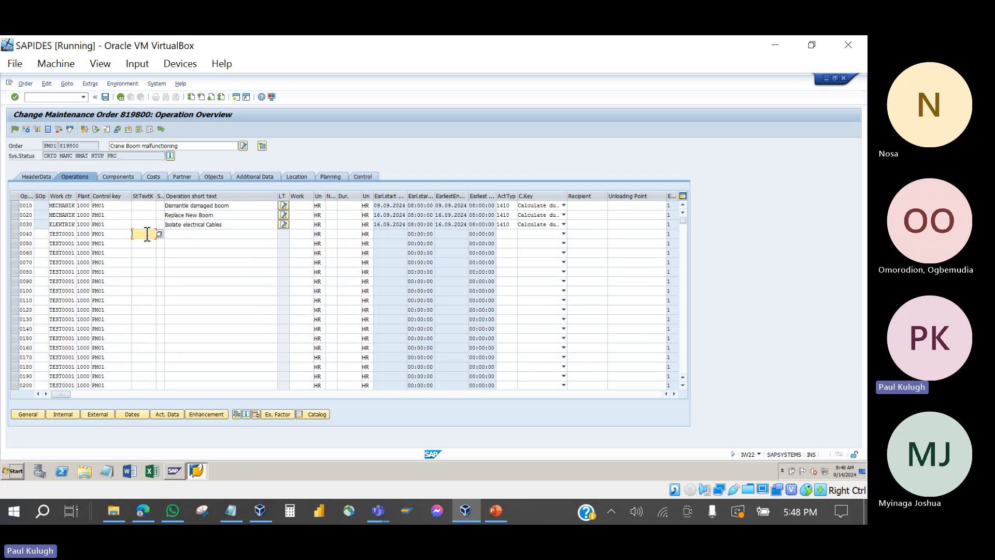
click(161, 206)
click(168, 206)
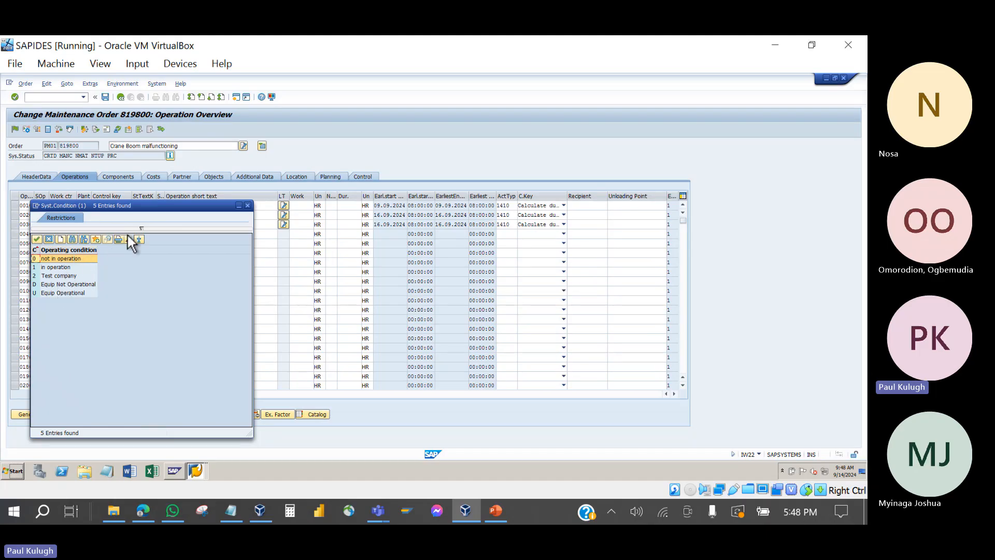
click(248, 205)
click(246, 206)
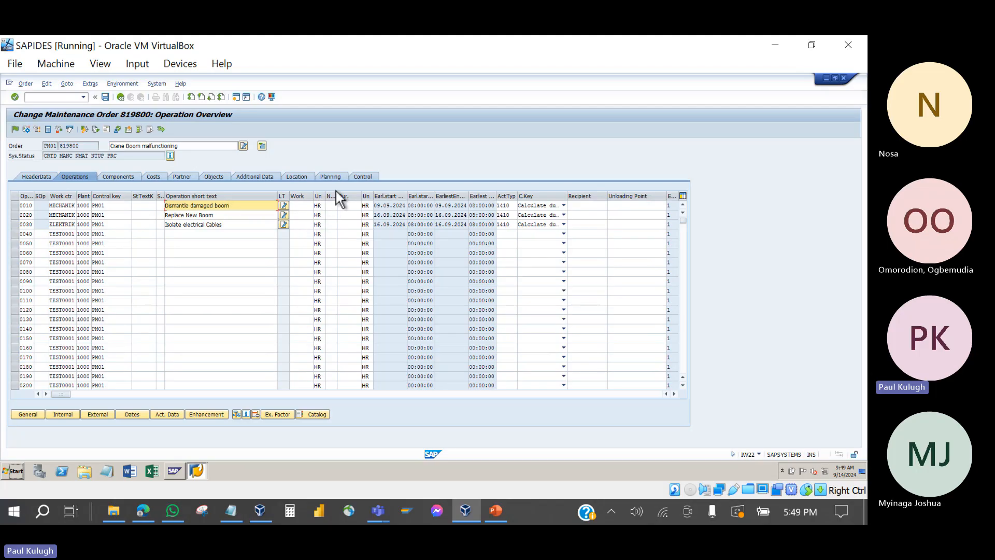
Step: Widen the Number column and enter 2 persons for Dismantle damaged boom, moving through duration and work
drag(337, 196, 350, 196)
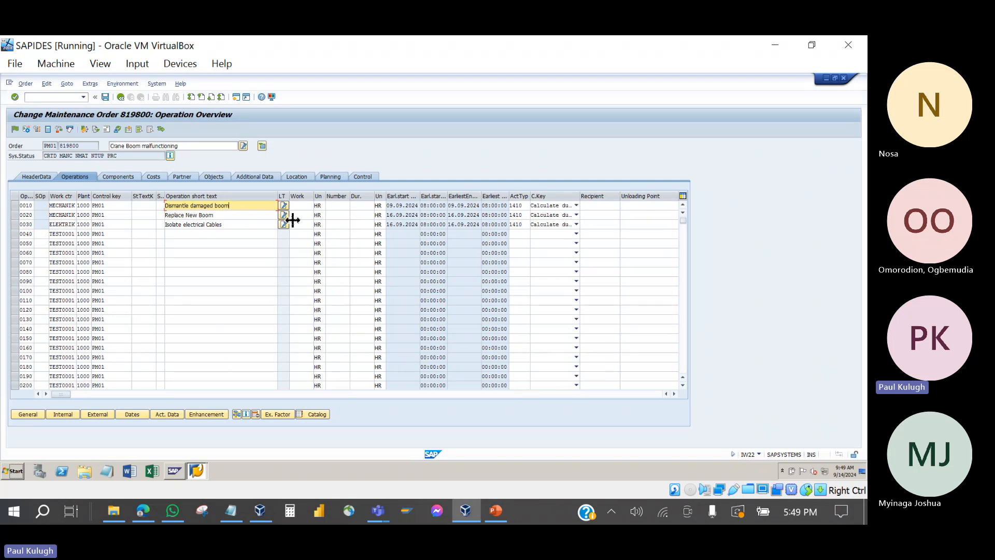
click(345, 206)
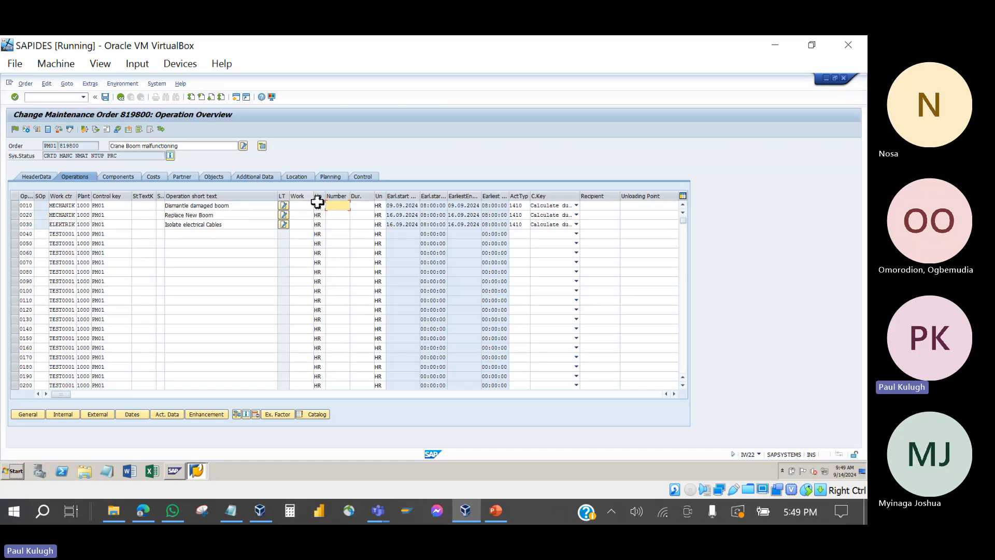
text(2)
click(362, 207)
click(303, 207)
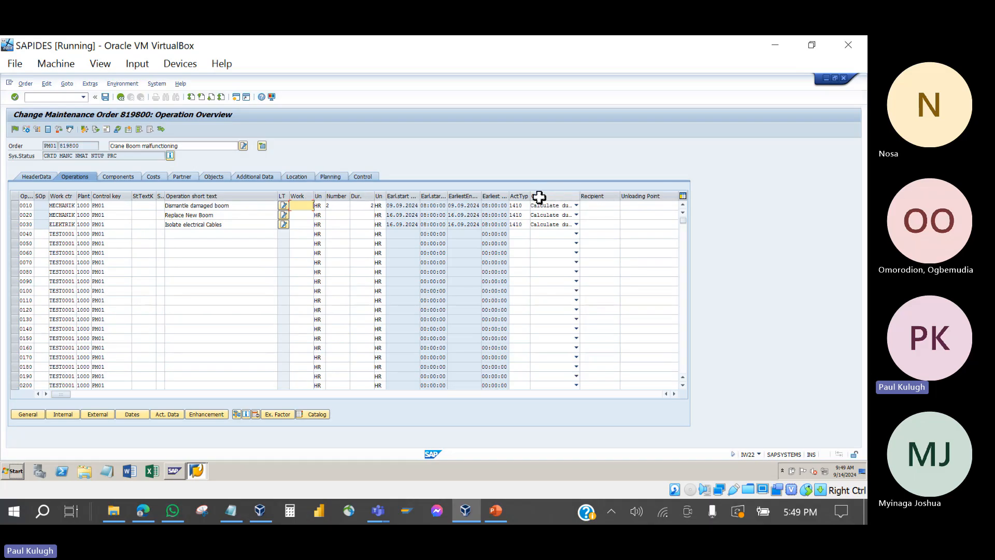
Step: Set operation 0010 to Calculate work, yielding 4,0 hours of work
click(561, 207)
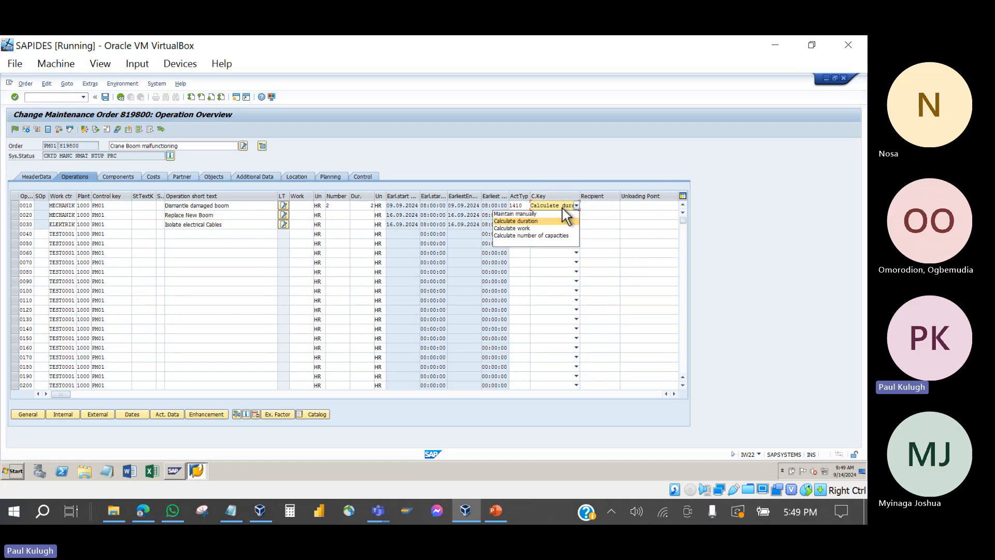
click(507, 229)
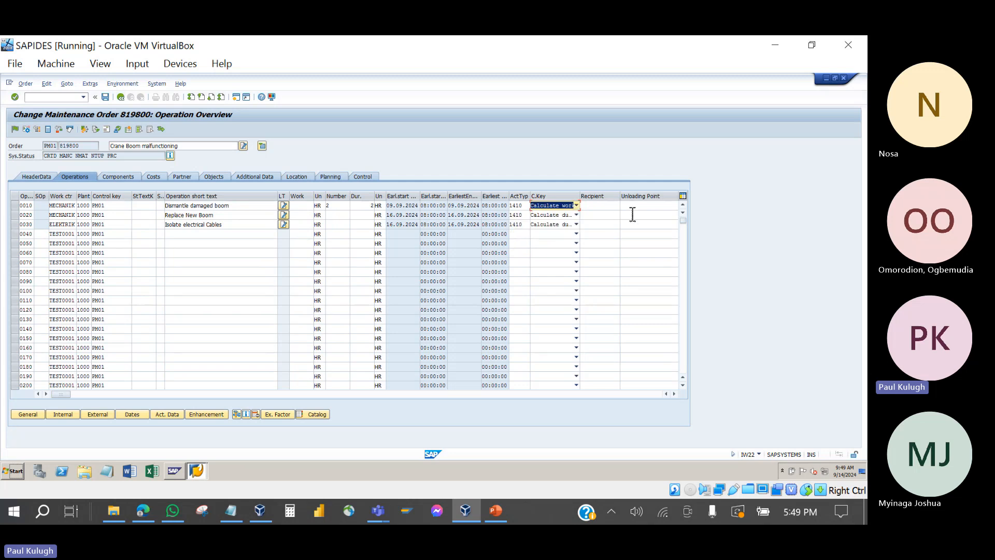
key(Return)
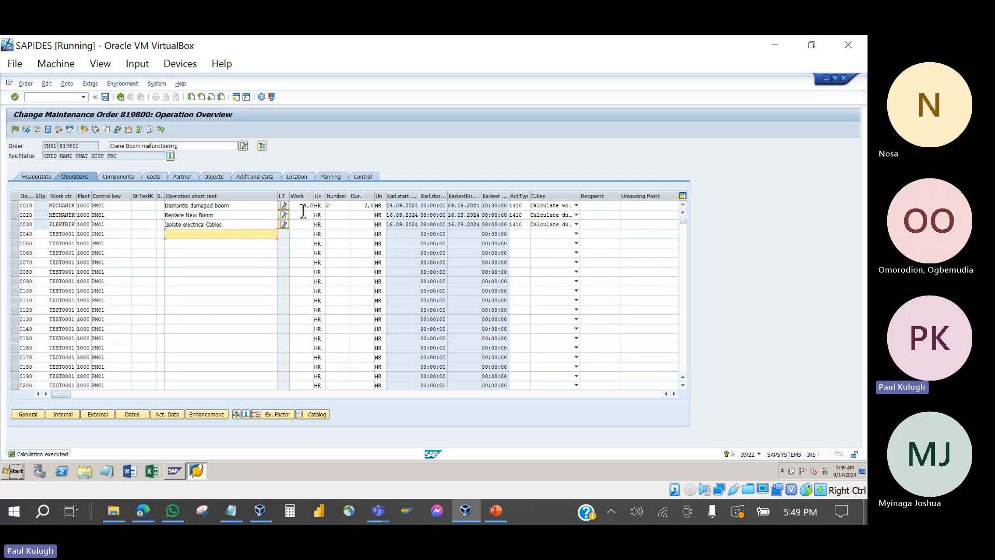
double_click(304, 206)
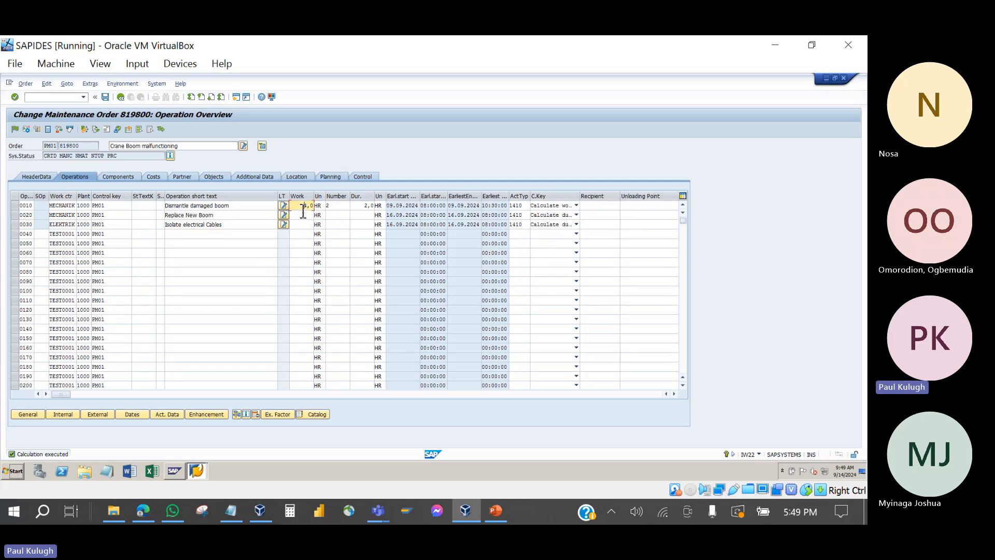
Step: Give operation 0020 4 persons and a duration, with Calculate work producing 24,0 hours
click(339, 215)
drag(231, 215, 156, 221)
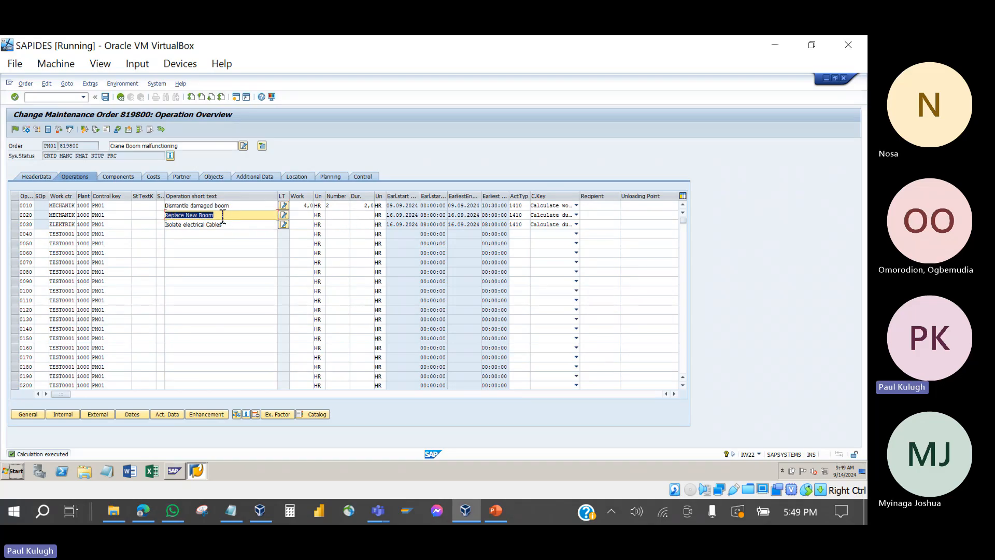
click(344, 218)
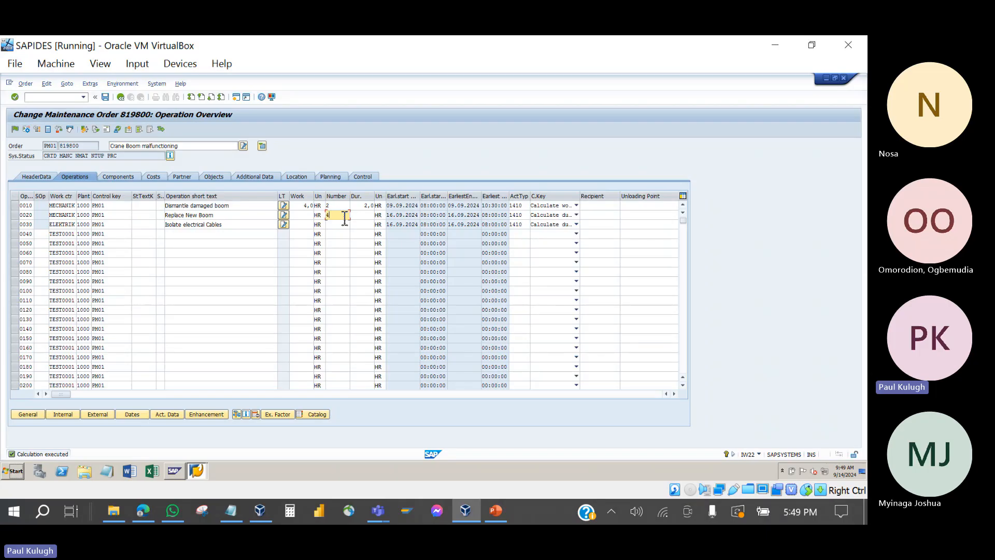
text(4)
click(363, 215)
text(8)
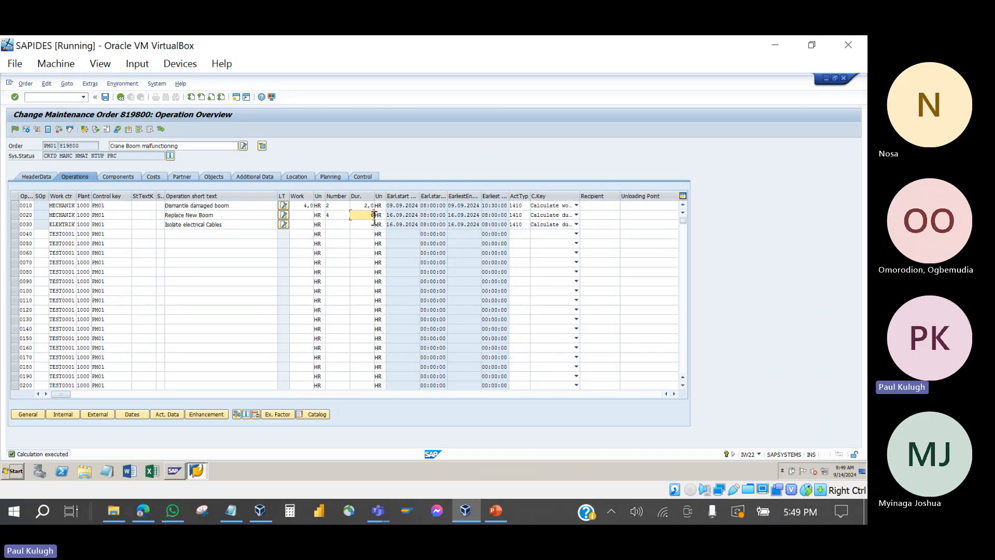
click(555, 215)
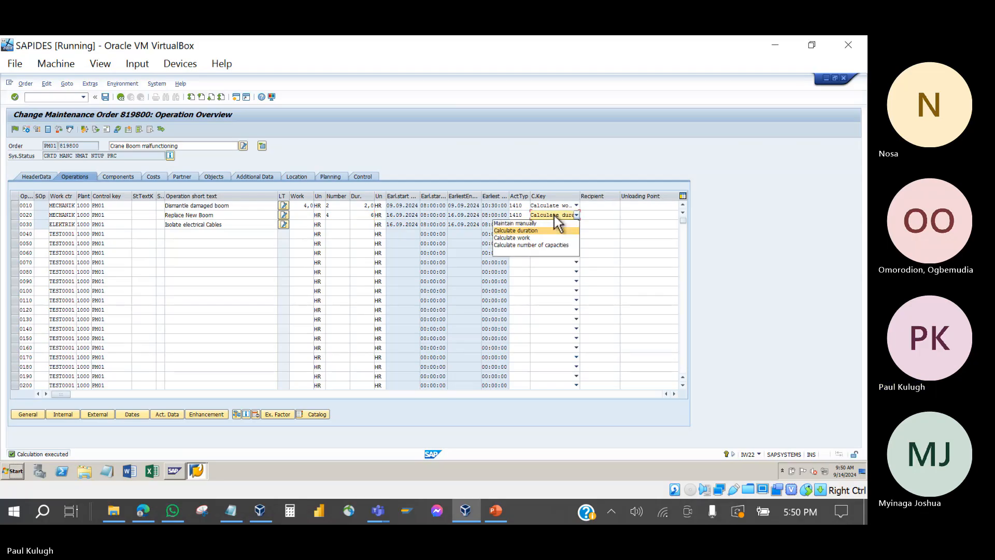
click(524, 238)
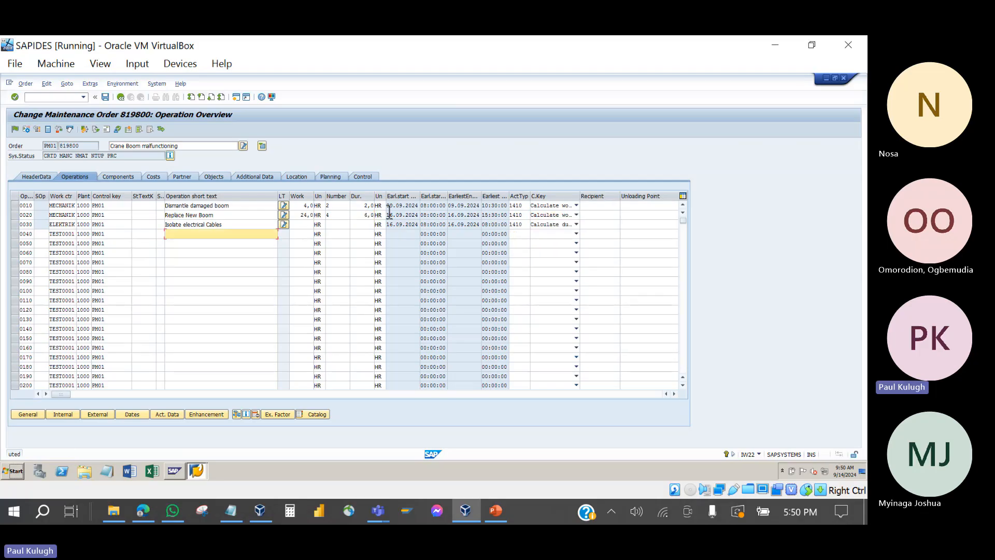
double_click(303, 216)
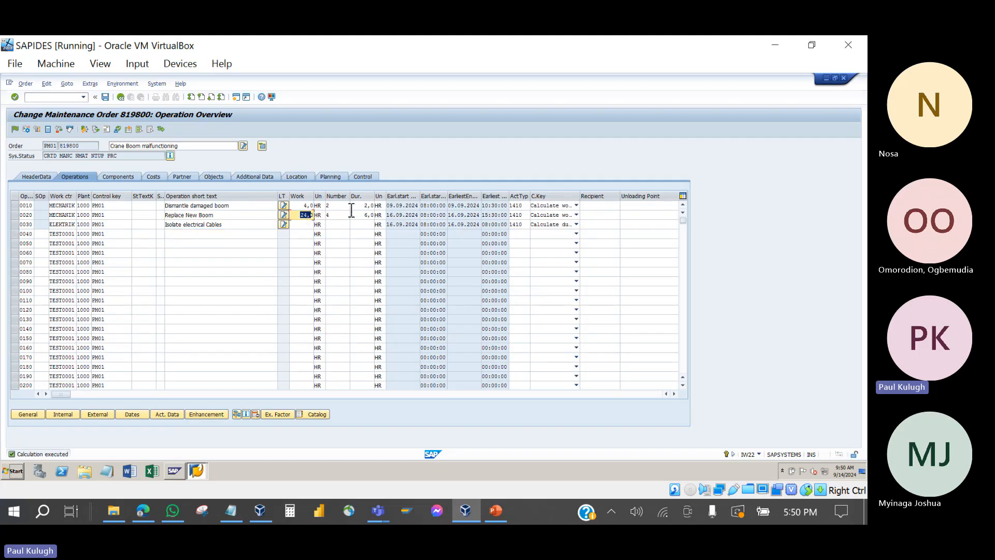
Step: Give operation 0030 1 person and 1 hour duration, with Calculate work giving 1,0 hour
click(339, 227)
text(1)
click(368, 228)
text(1)
click(539, 224)
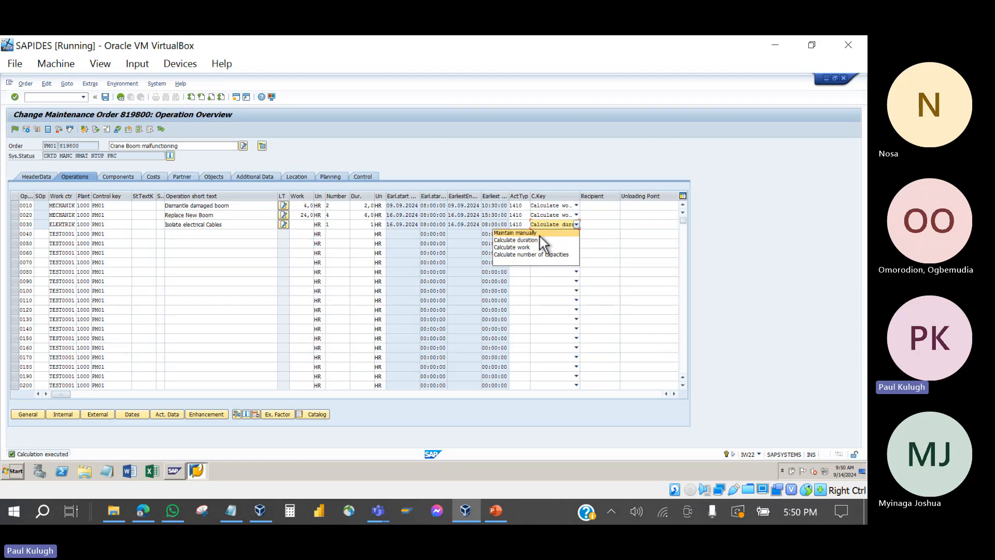
click(539, 247)
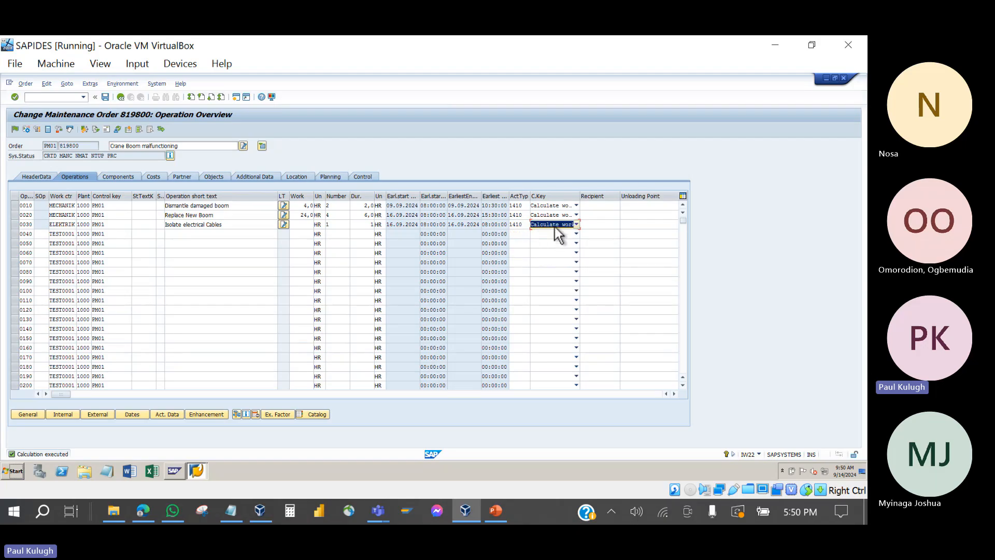
click(554, 228)
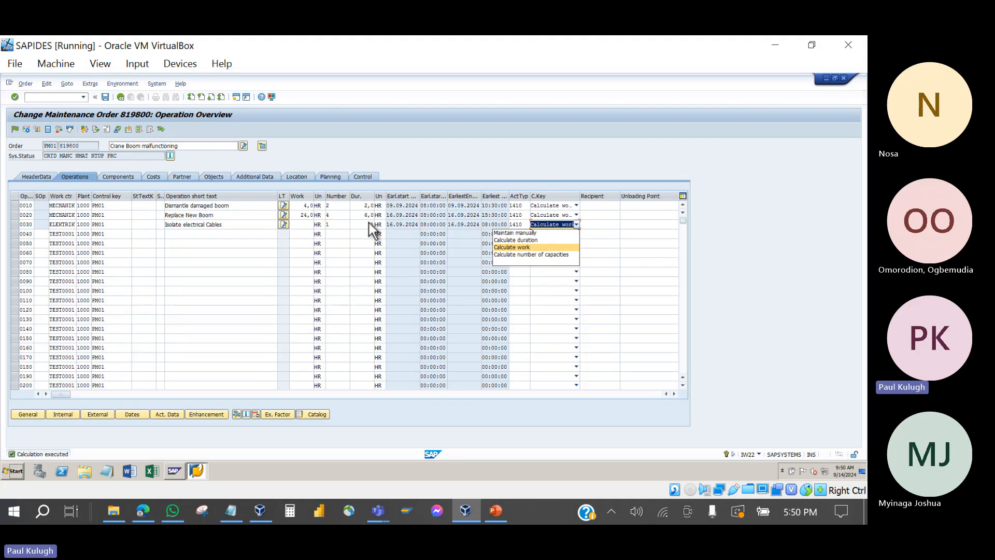
click(518, 247)
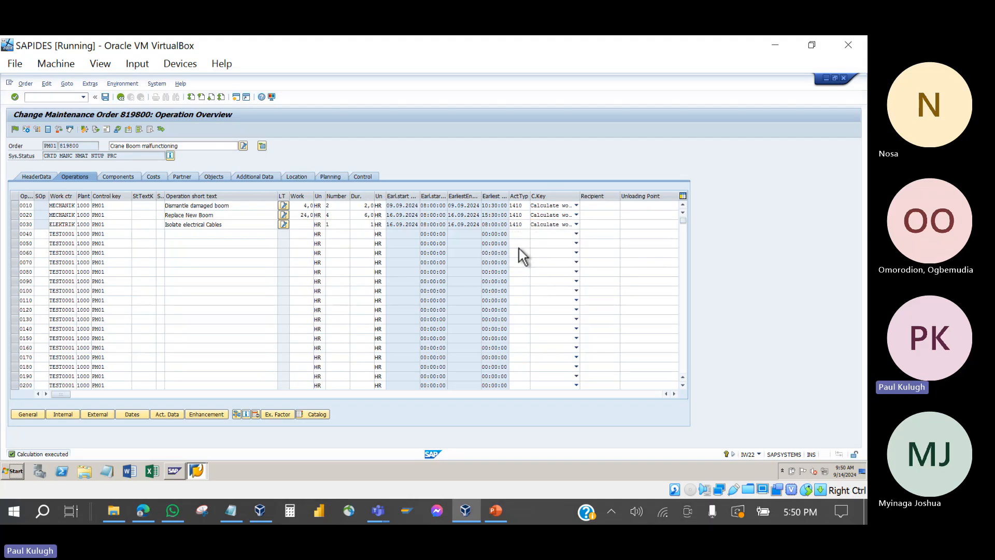
key(Return)
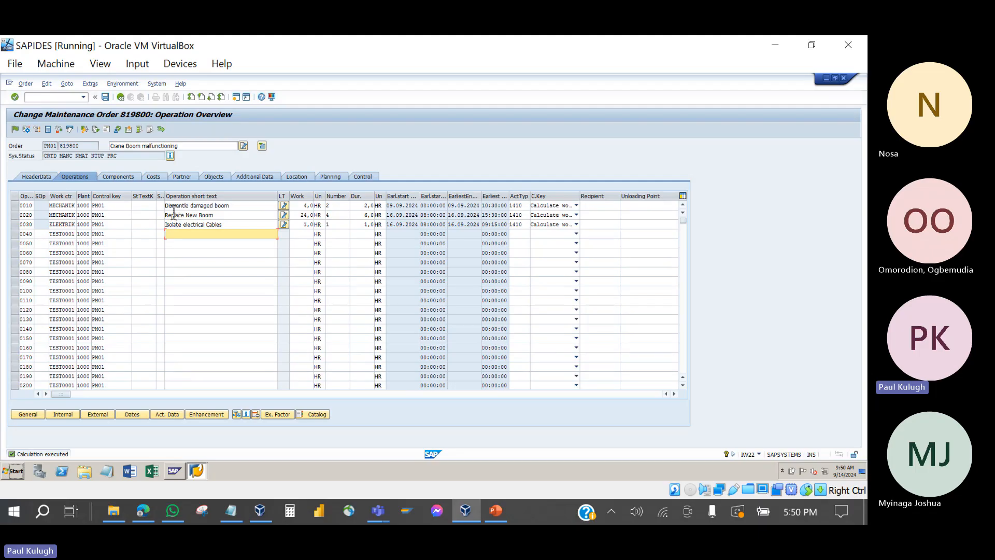
Step: Review operation 0010 Dismantle damaged boom, with its 4,0 hours of work and its duration
click(250, 207)
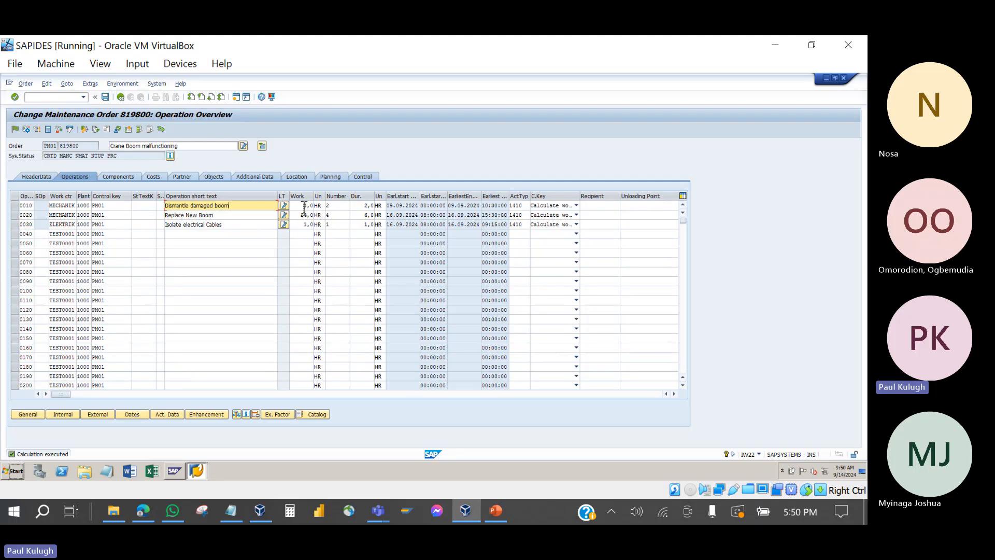
drag(305, 207, 320, 213)
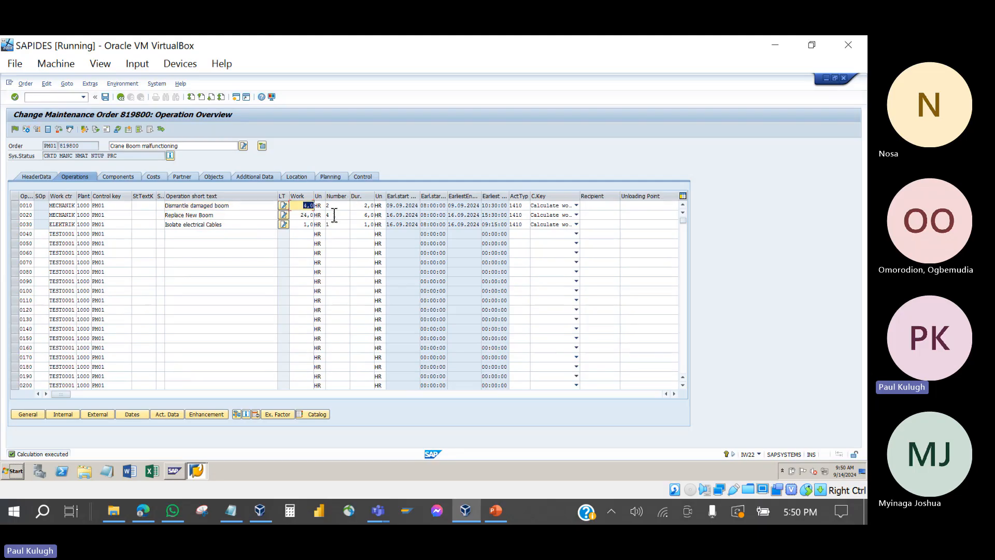
click(363, 207)
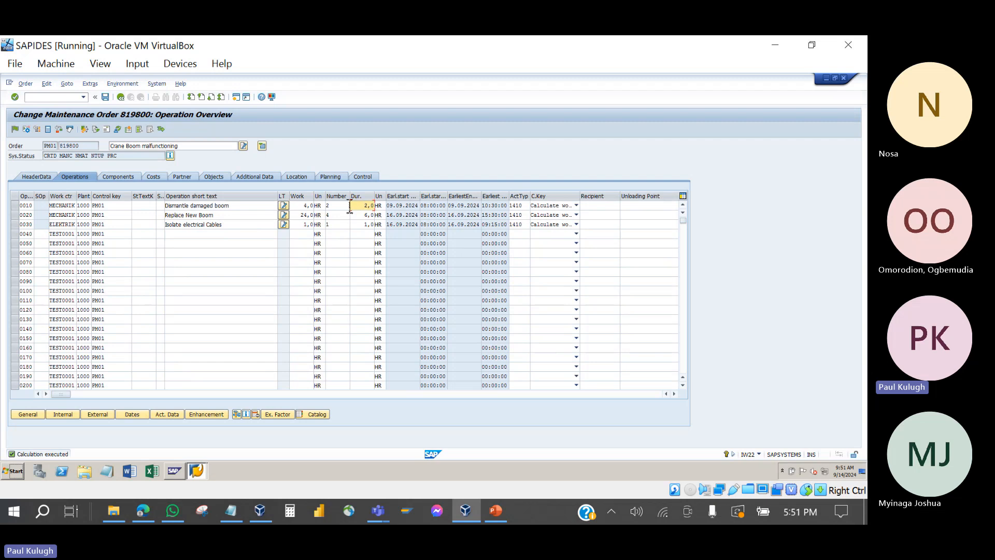
Step: Compare the order's component list with its operations a few times, then show the header data
click(118, 177)
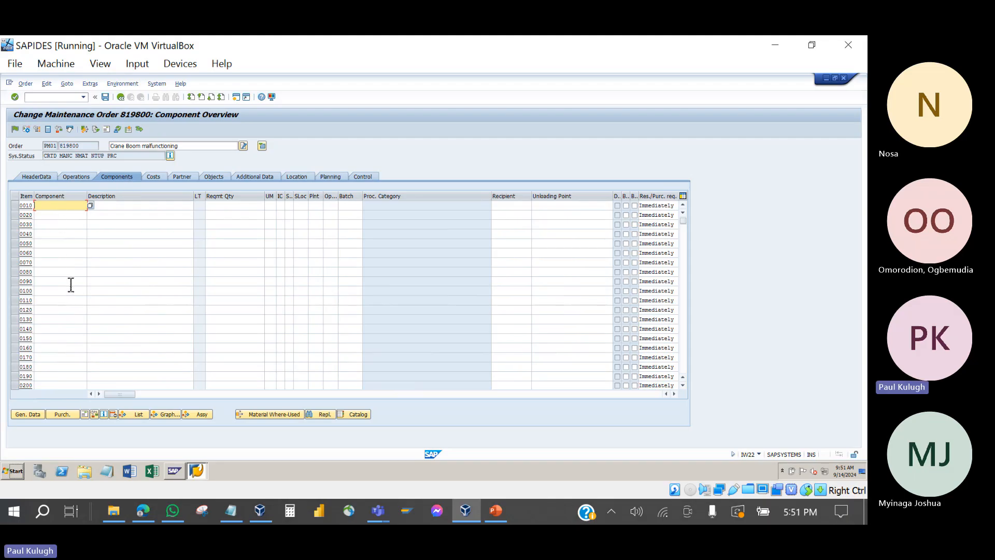
click(83, 179)
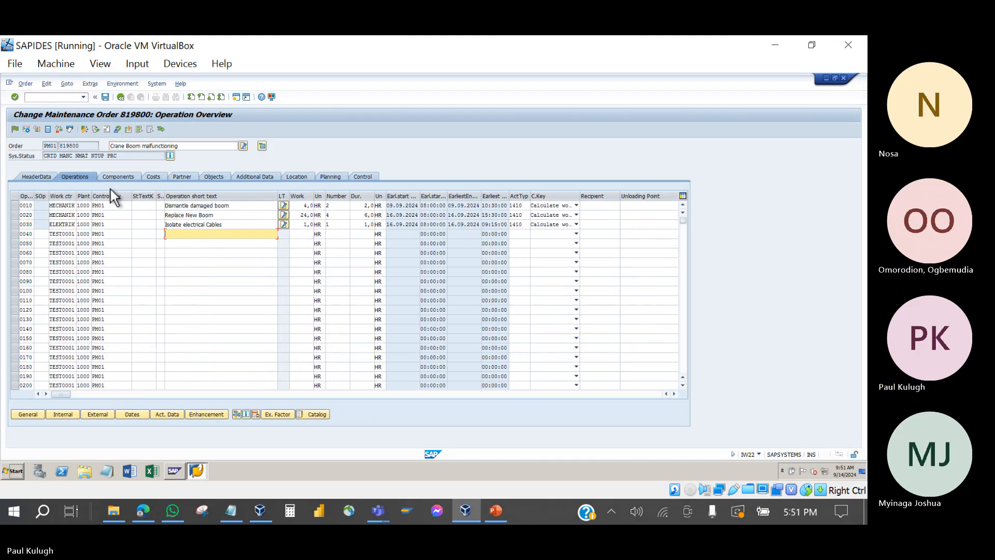
click(121, 176)
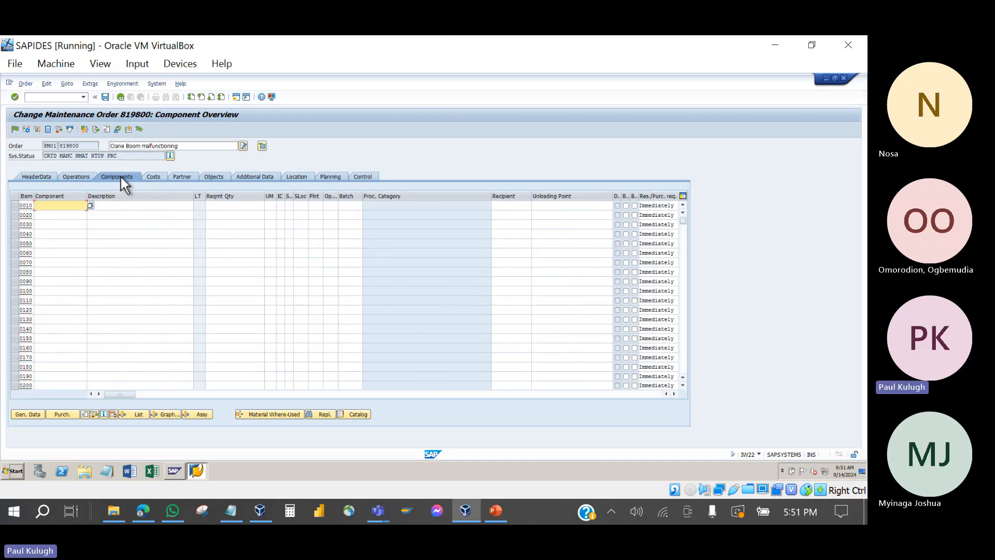
click(73, 176)
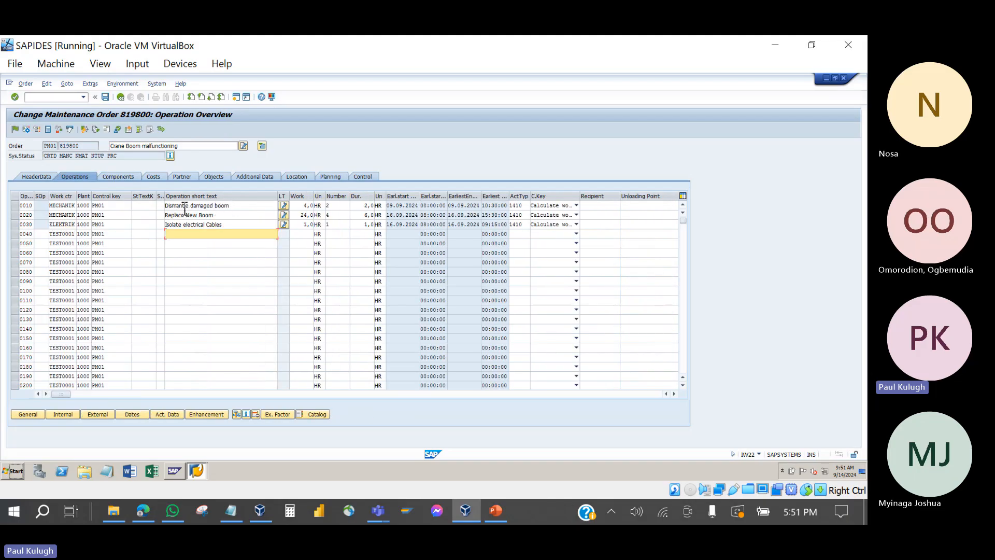
click(121, 177)
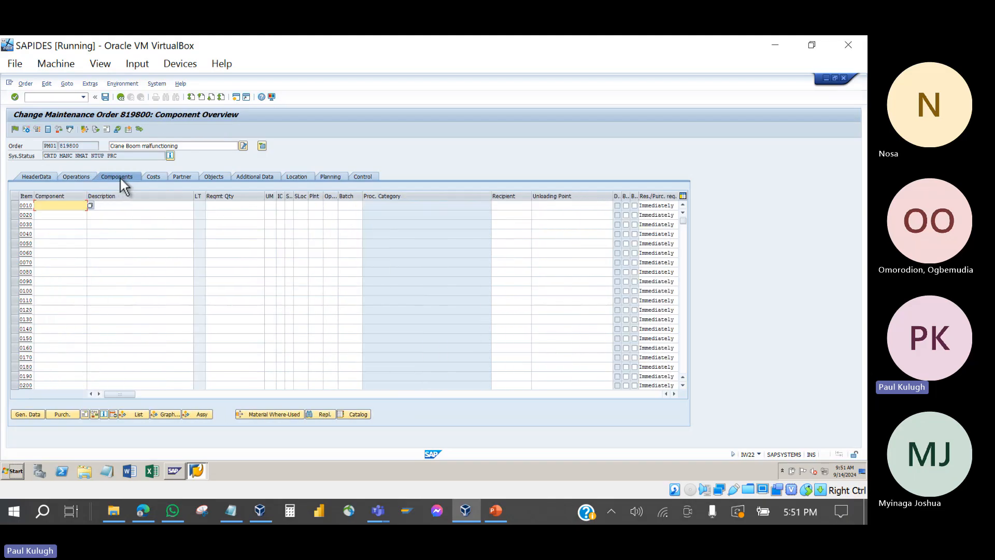
click(45, 174)
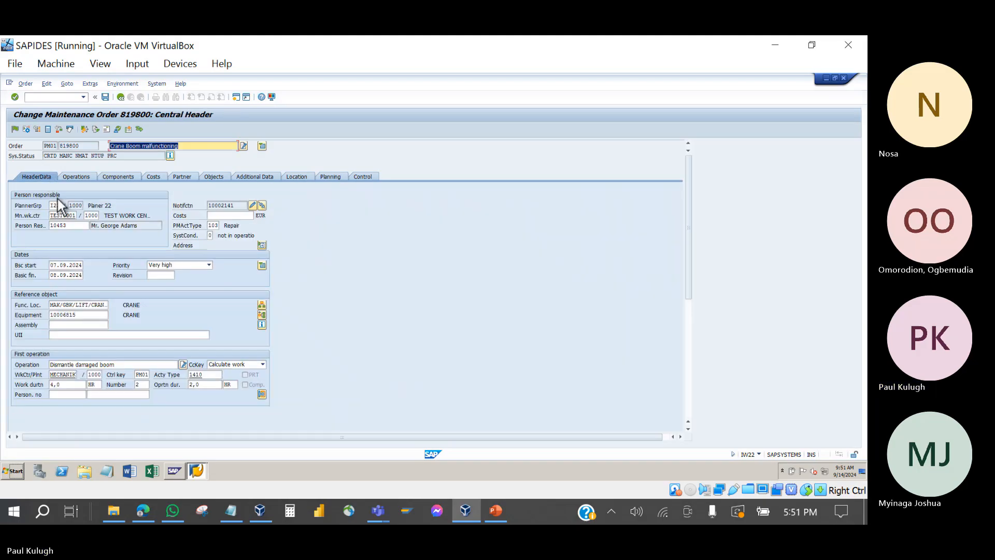
click(100, 306)
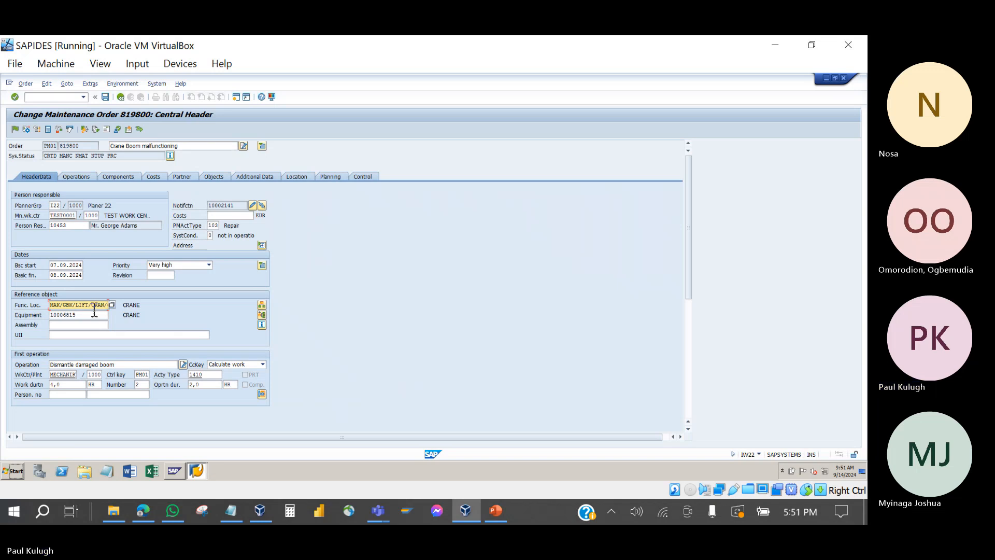
click(141, 310)
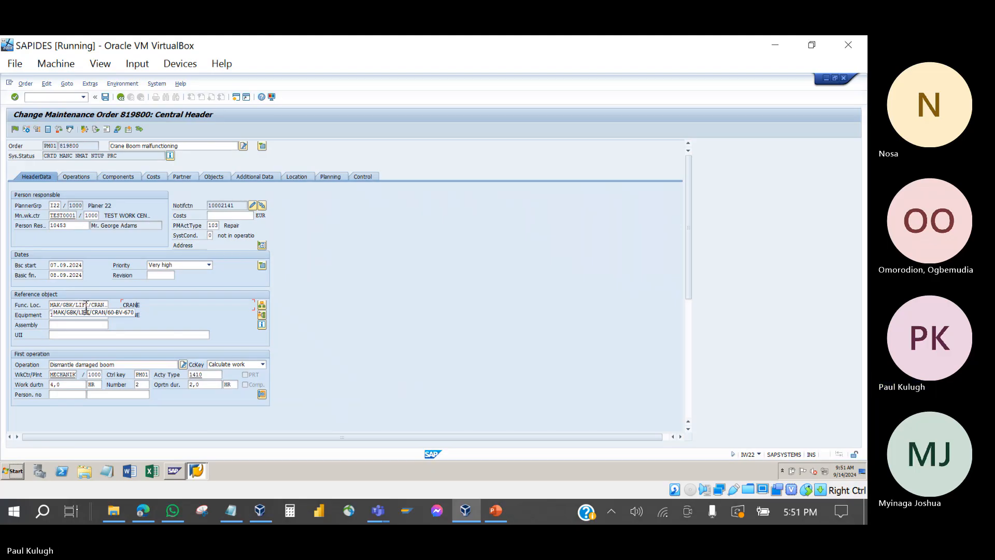
click(262, 305)
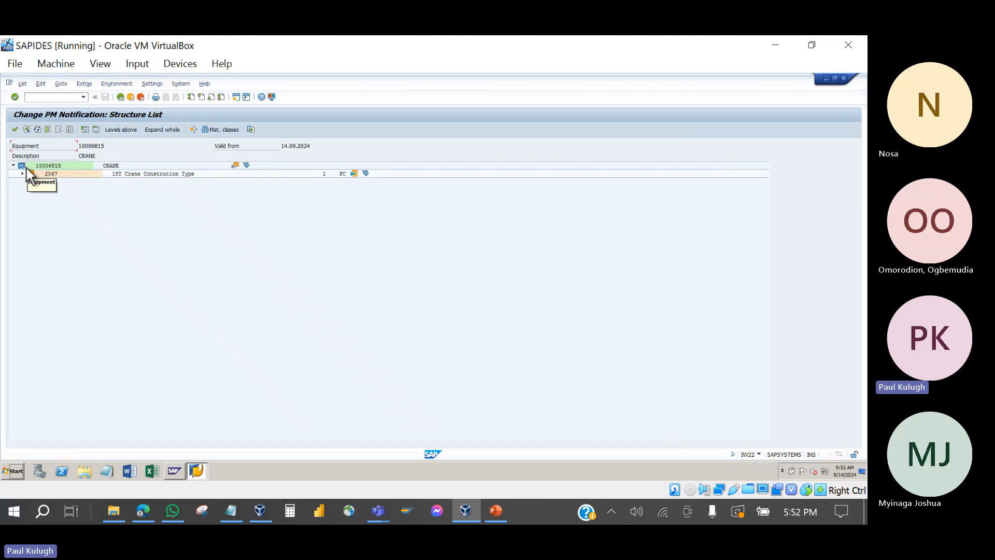
click(115, 129)
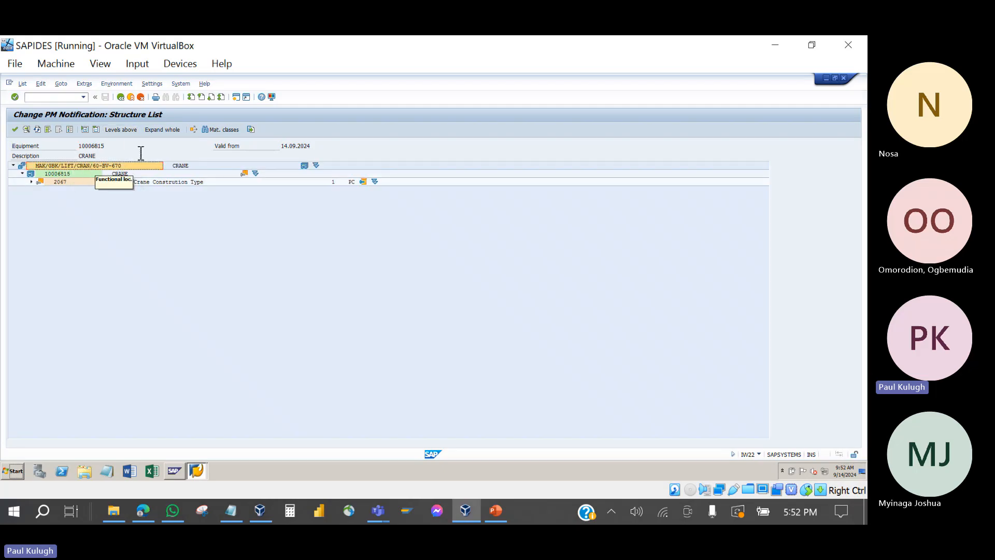
click(122, 131)
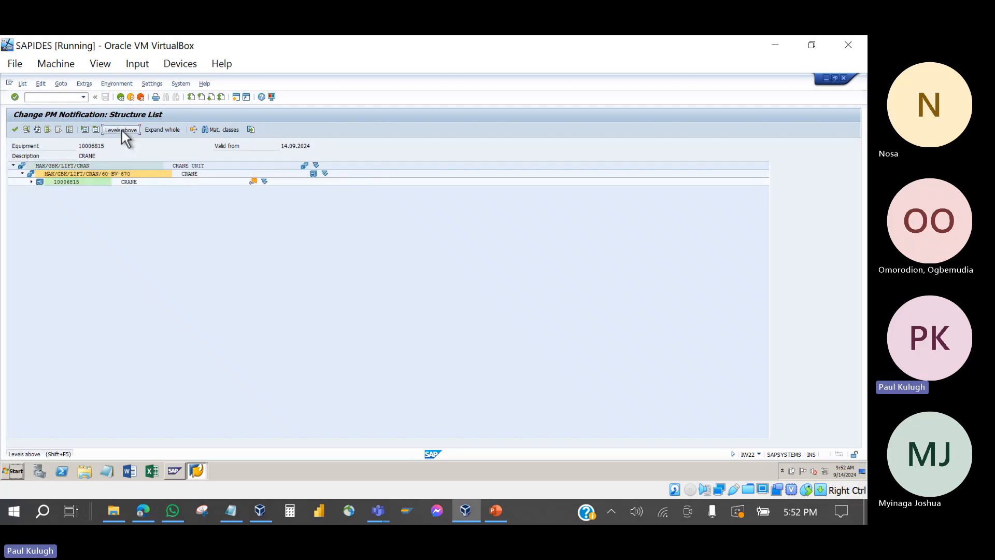
click(122, 131)
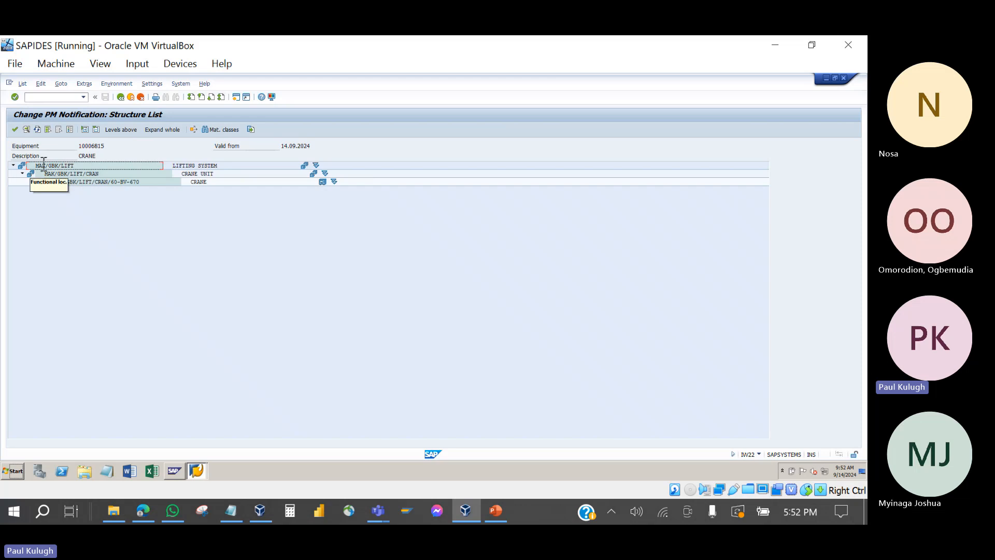
click(59, 173)
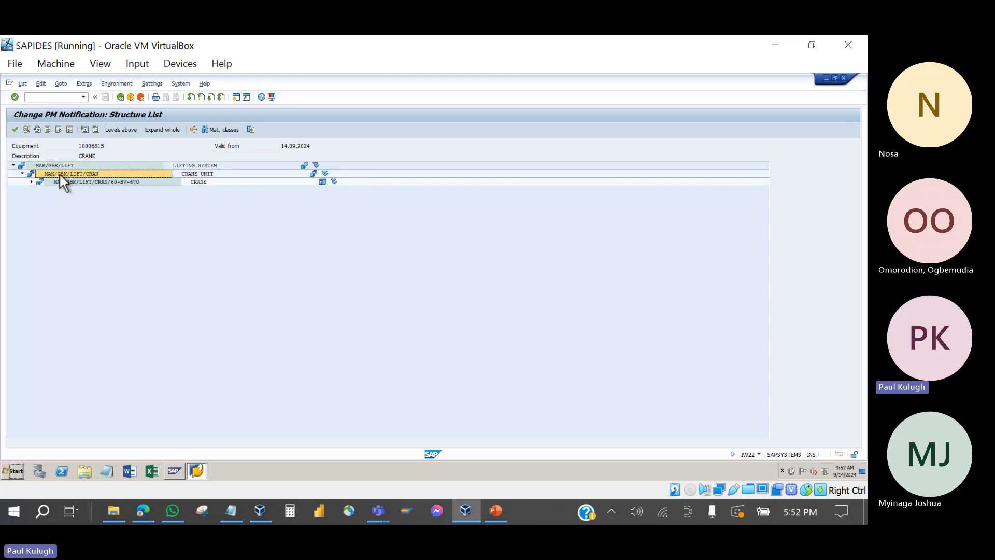
click(32, 182)
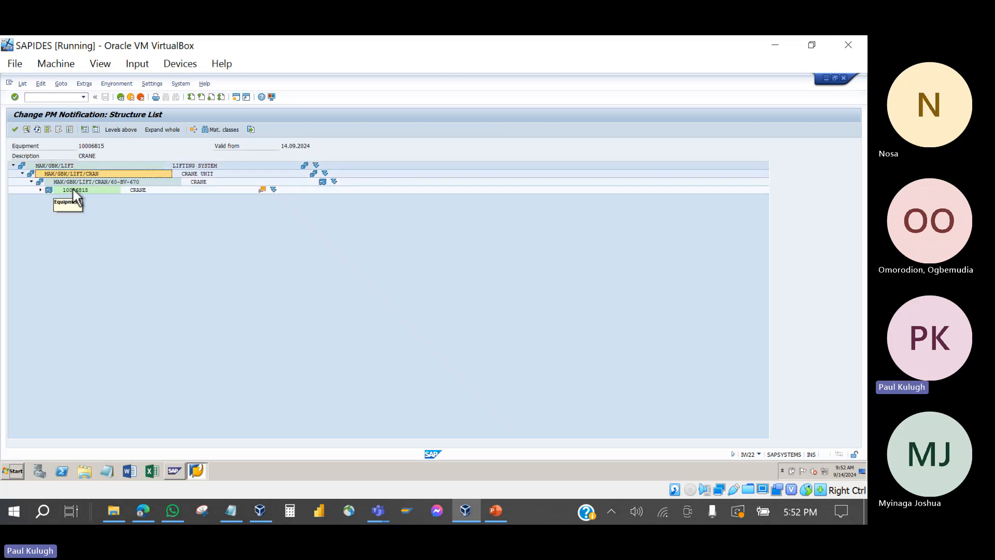
click(103, 191)
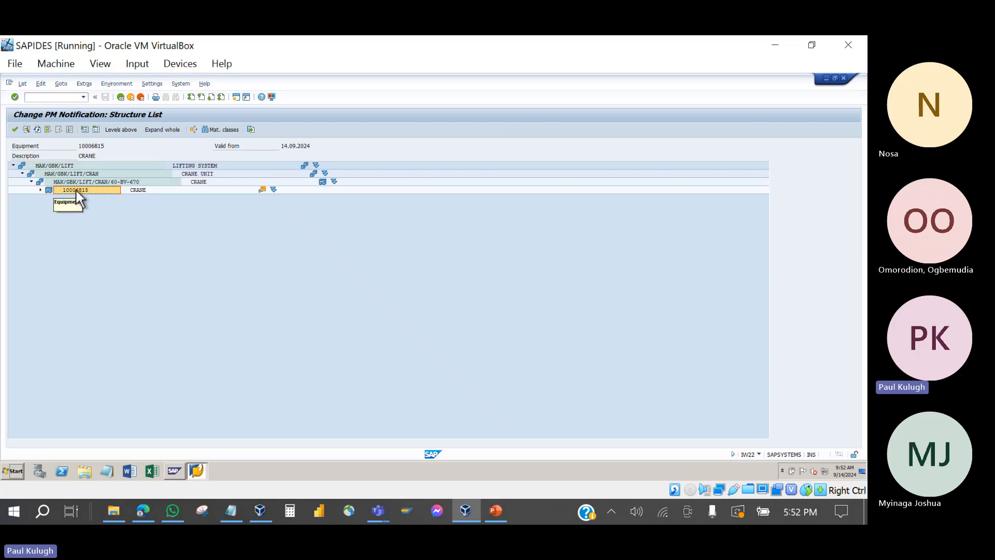
click(41, 190)
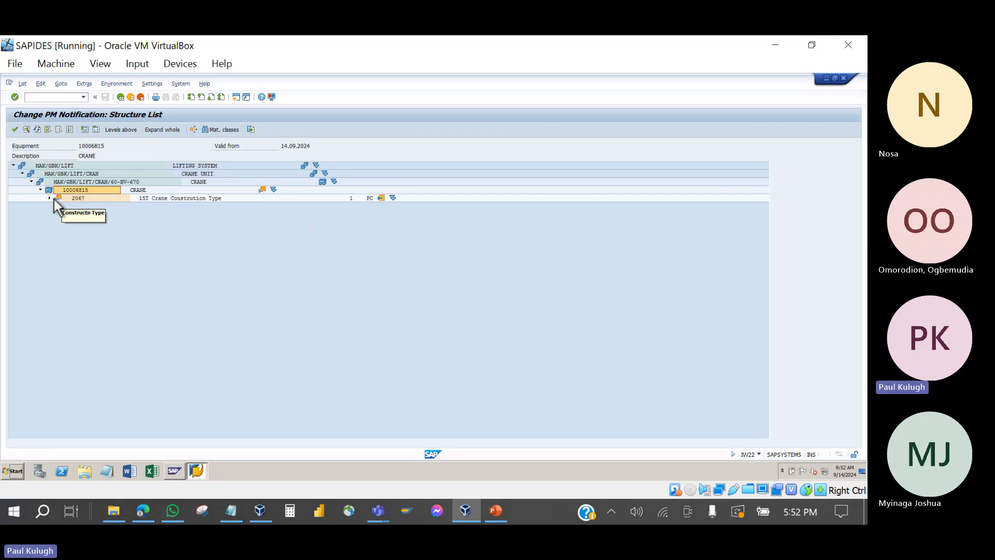
click(49, 198)
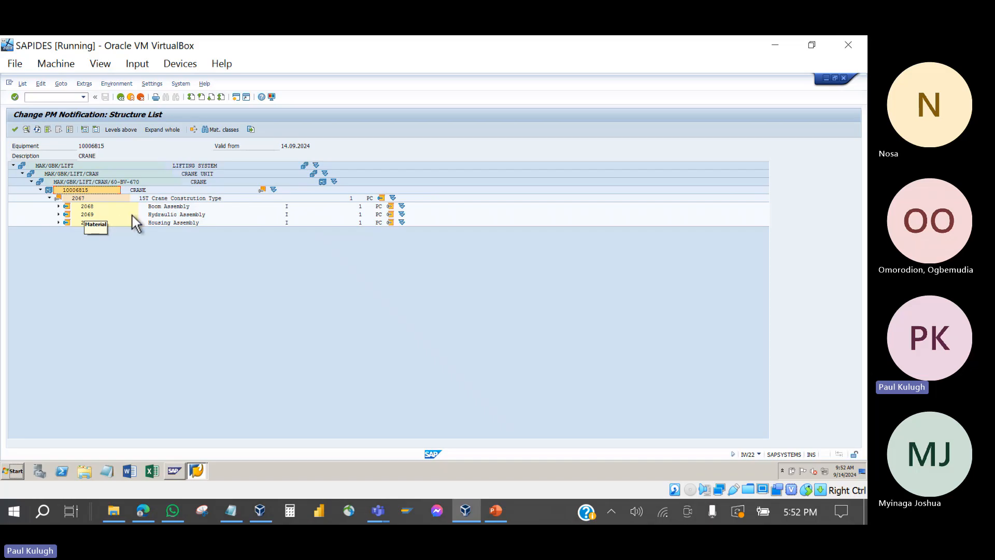
click(157, 207)
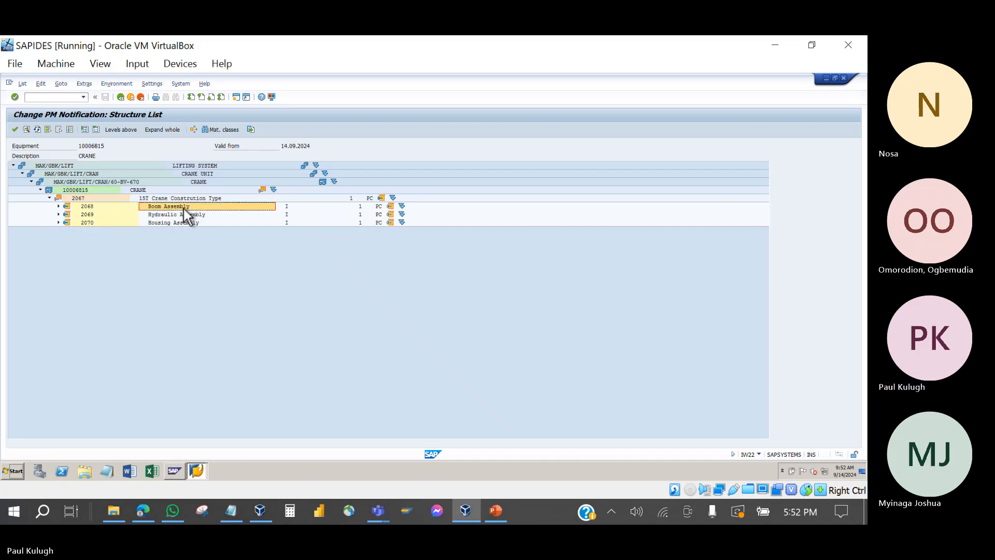
click(58, 206)
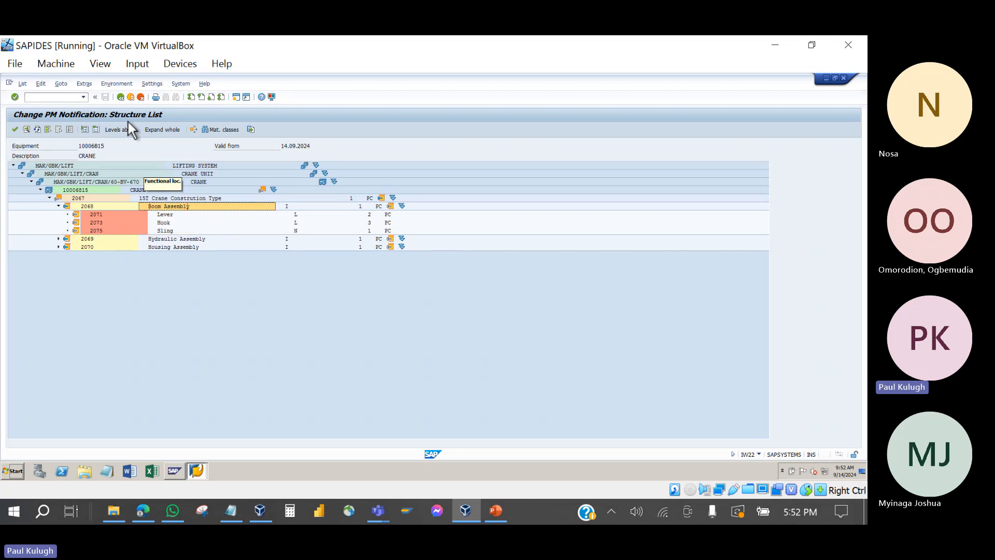
click(120, 97)
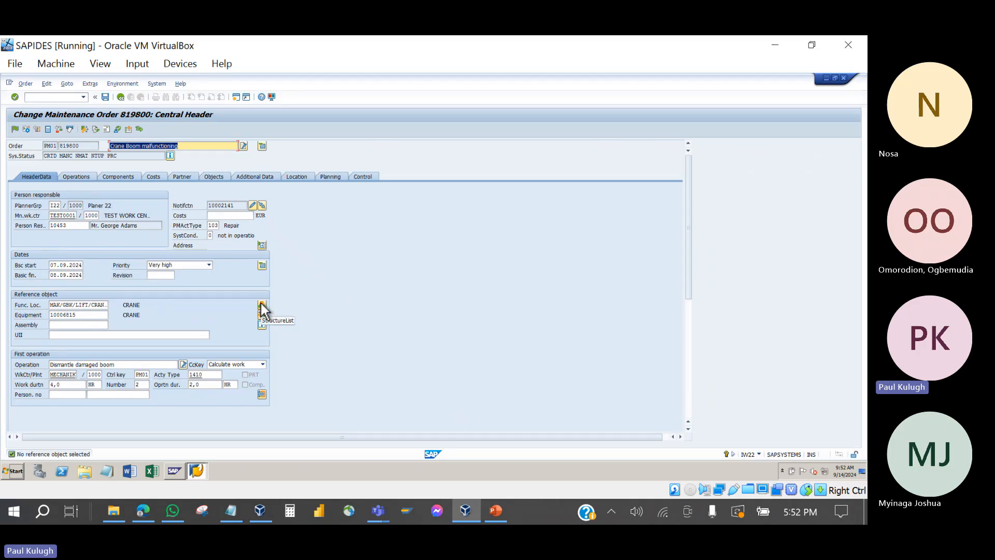
Step: Check the order's empty component list and cancel the Allocation Operation prompt
click(118, 176)
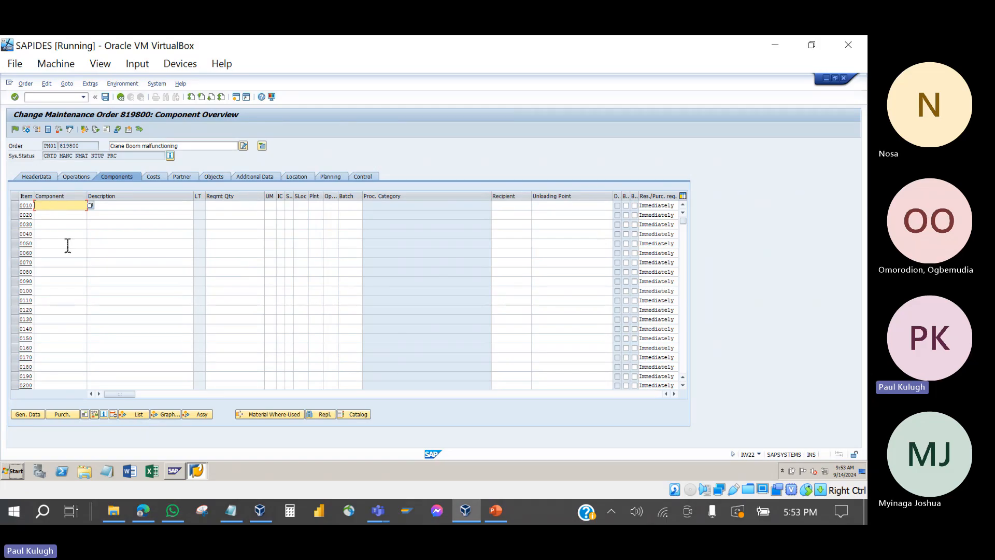
click(135, 415)
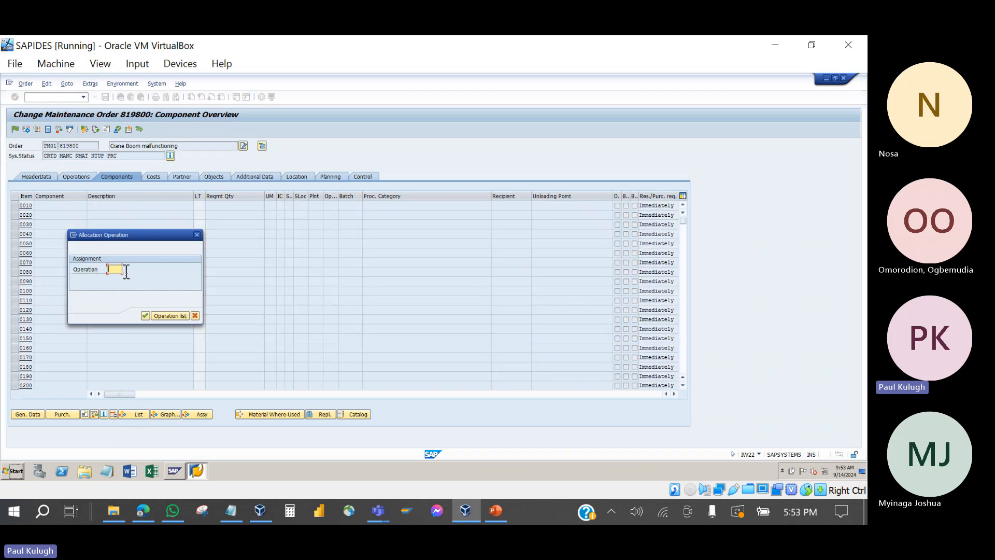
click(199, 235)
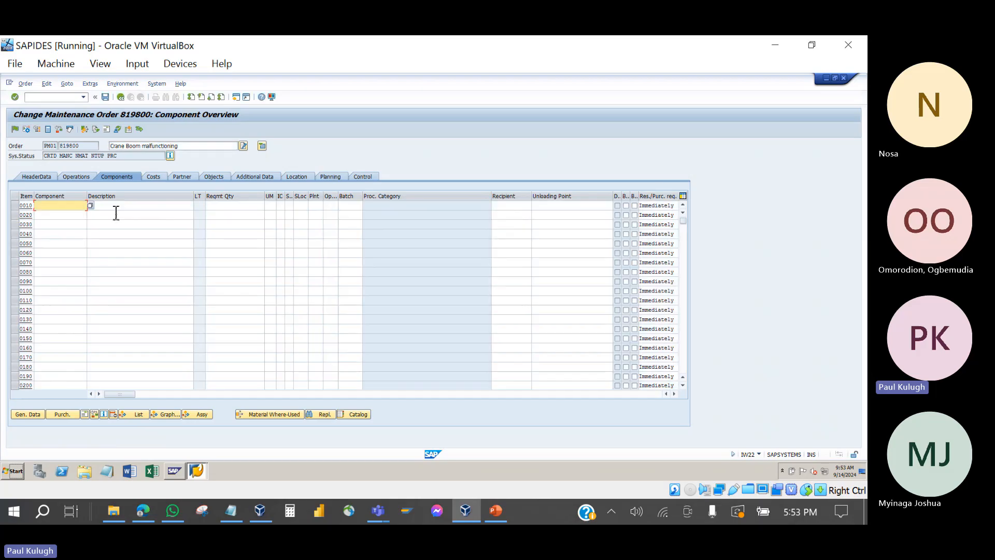
Step: Return to the operations list and step through the rows for operations 0010 to 0030
click(75, 178)
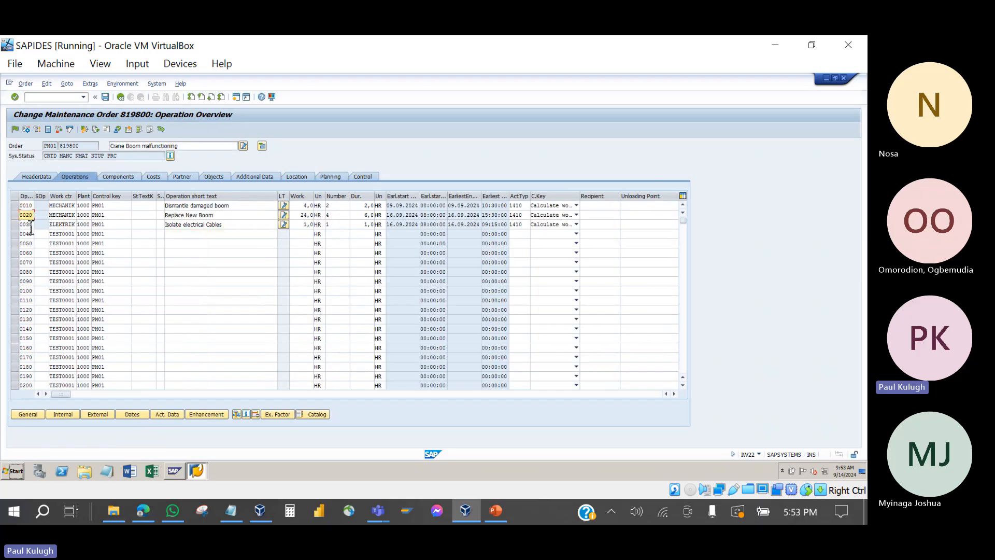
click(30, 224)
click(30, 205)
click(32, 217)
click(31, 225)
click(30, 234)
click(29, 244)
Step: Allocate a new component to operation 0020 Replace New Boom, opening the crane's structure list
click(119, 177)
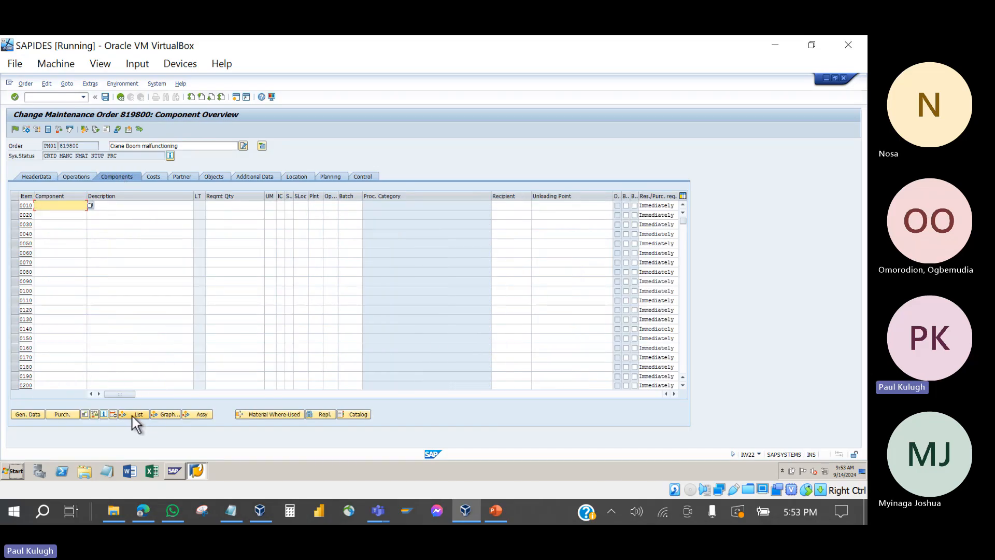
click(132, 416)
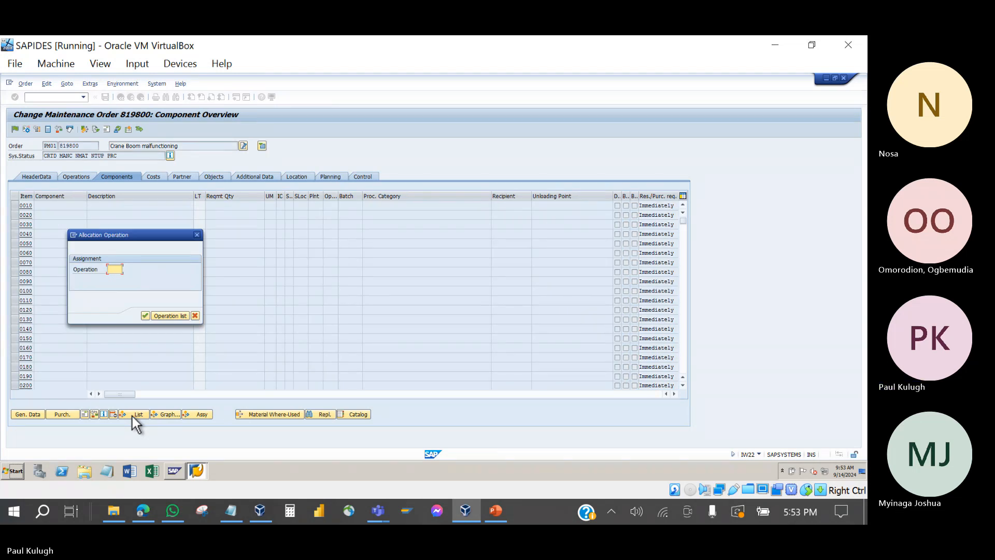
click(169, 317)
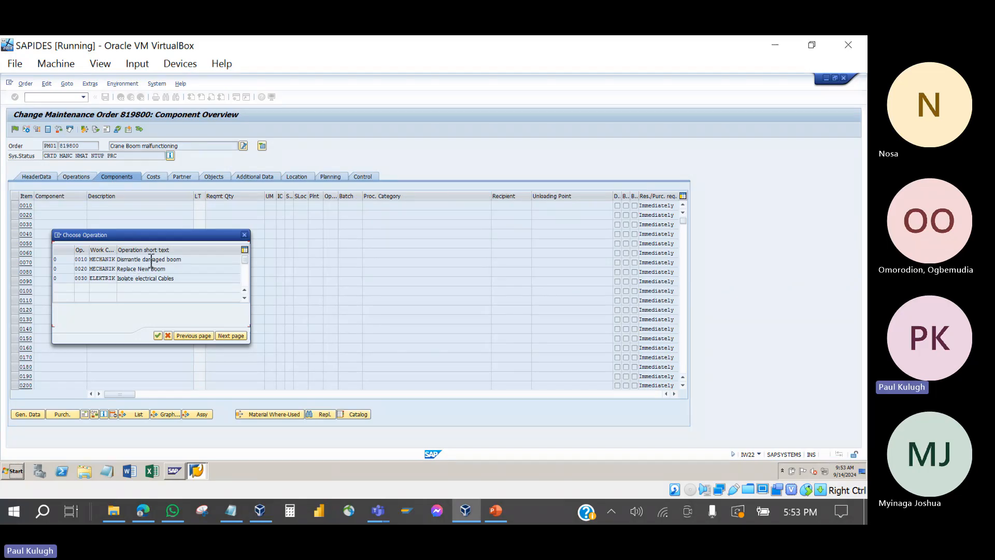
drag(151, 235, 202, 214)
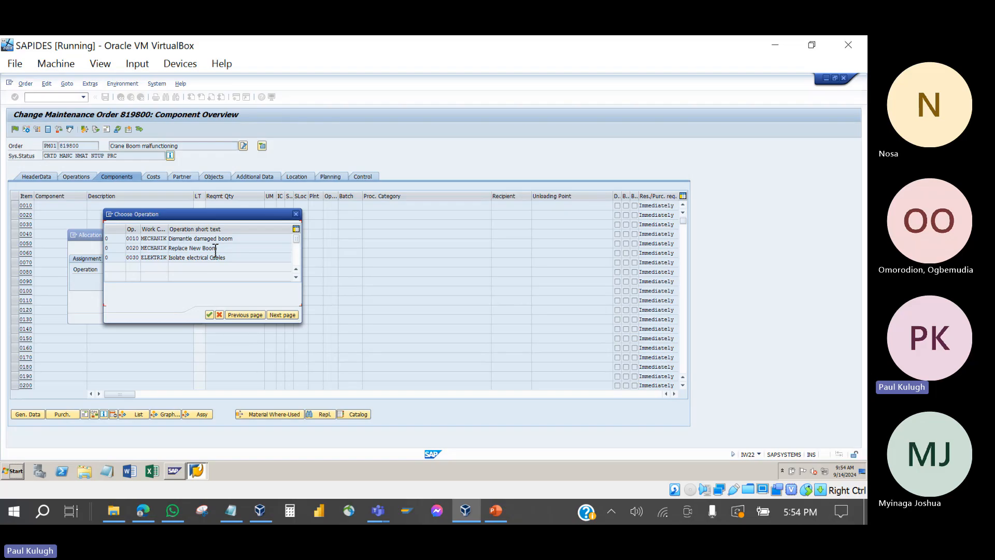
double_click(184, 248)
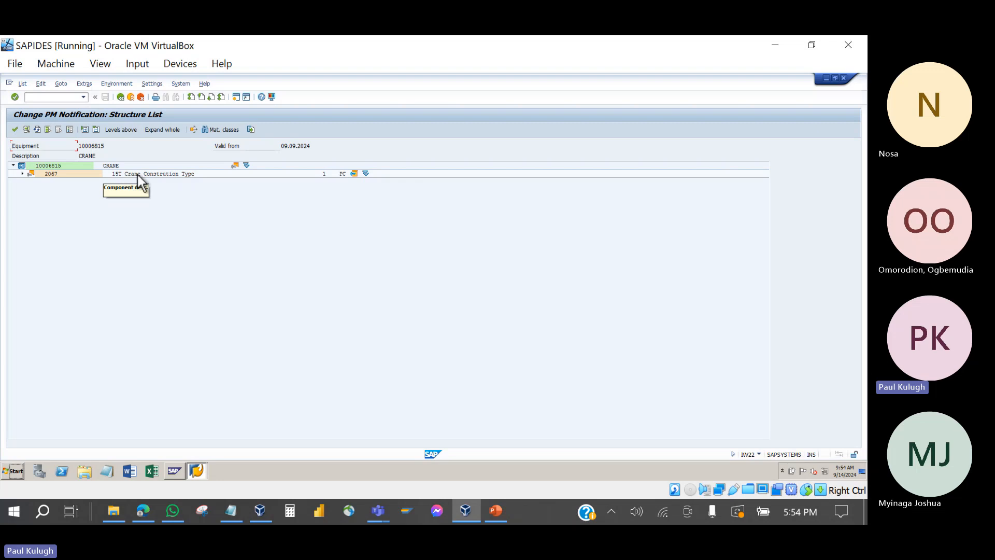
Step: Expand 2067 and Boom Assembly 2068, then adopt 2071 Lever as an order component
click(23, 174)
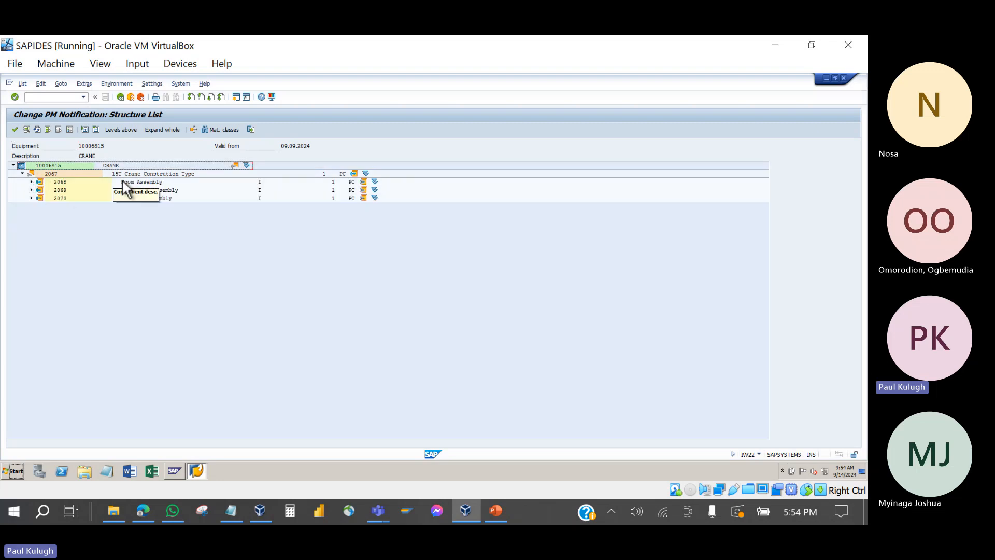
click(32, 182)
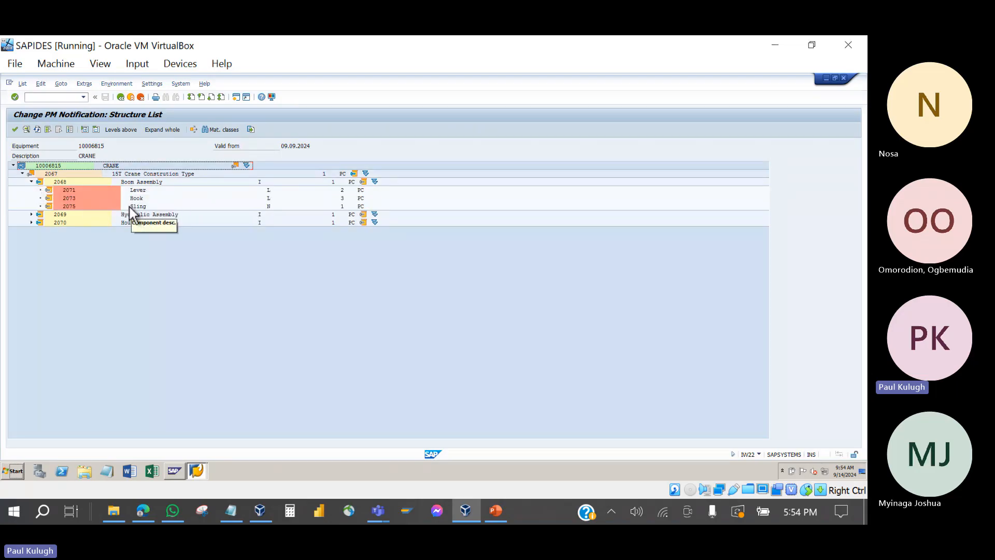
click(73, 189)
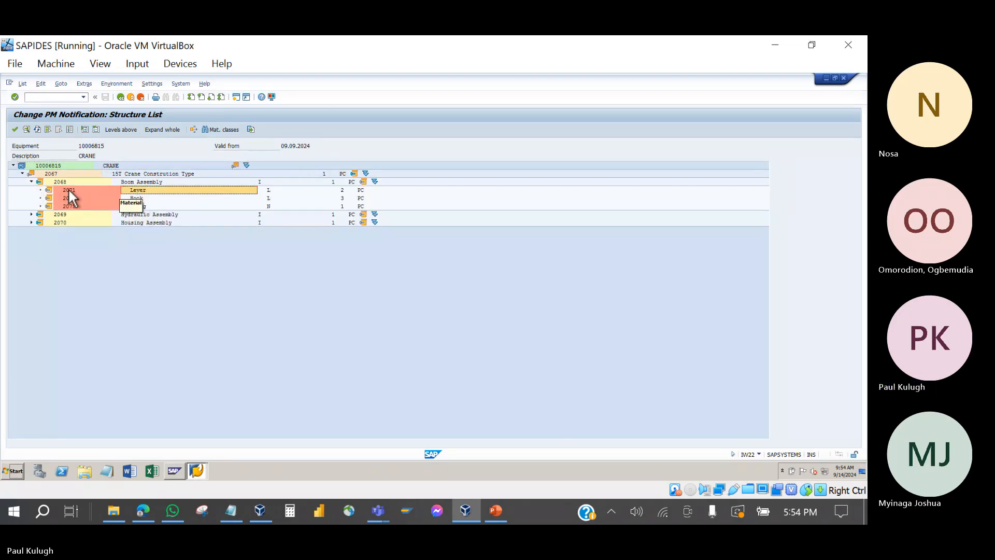
click(68, 190)
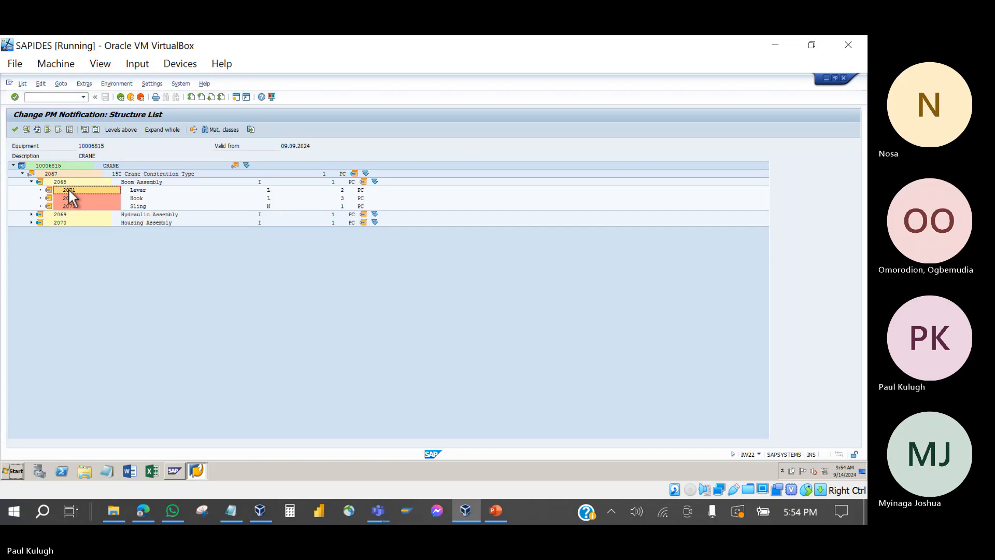
double_click(68, 190)
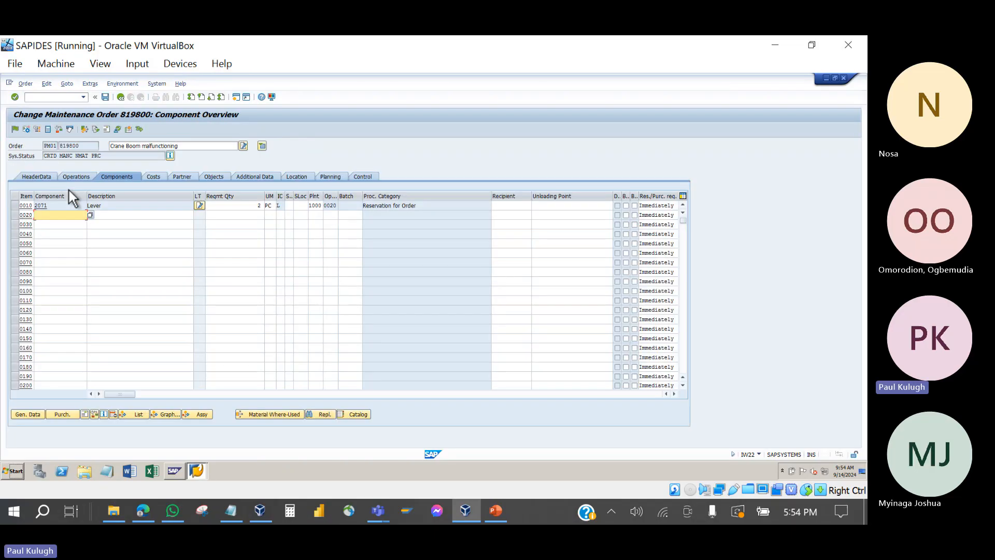
Step: Change the Lever 2071 required quantity from 2 to 1 PC
click(258, 206)
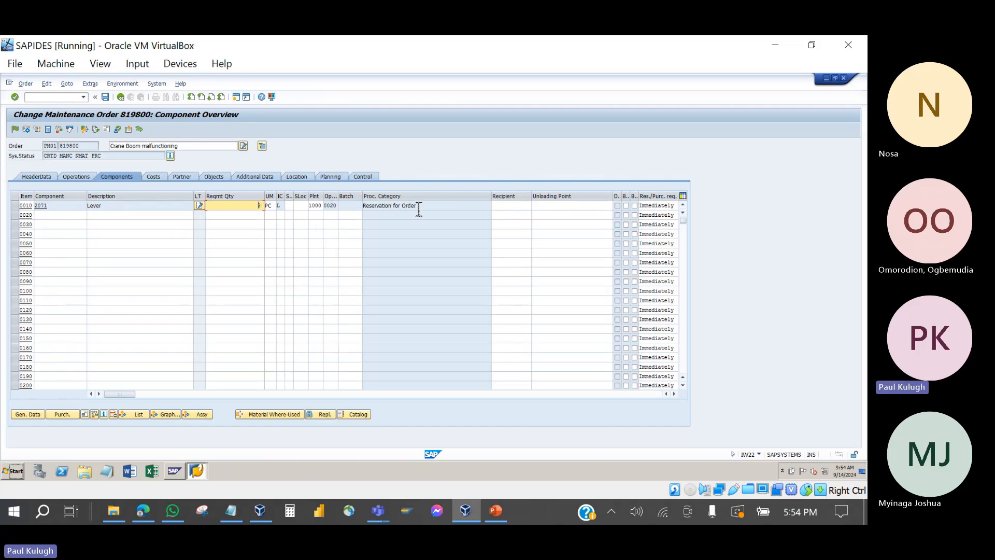
drag(420, 208, 365, 212)
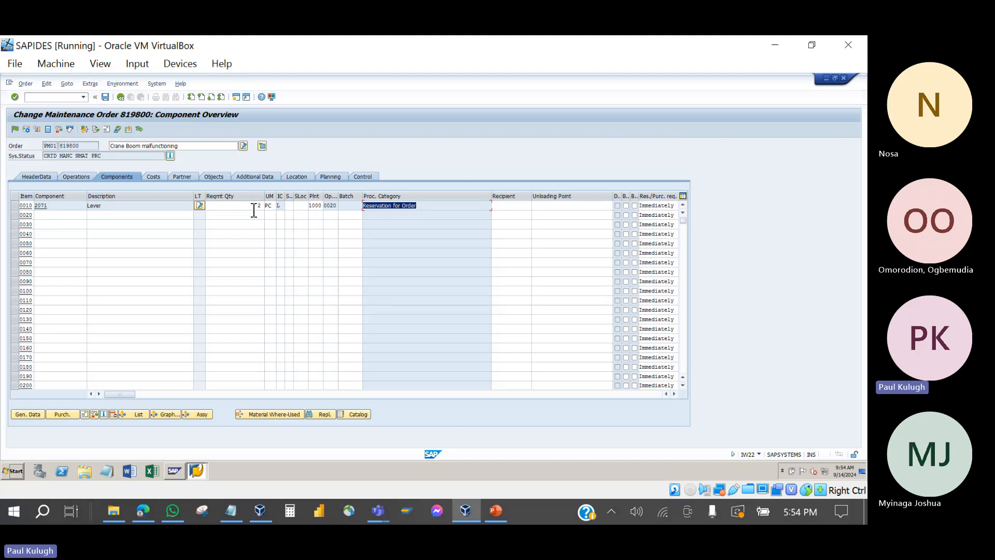
drag(254, 210, 280, 207)
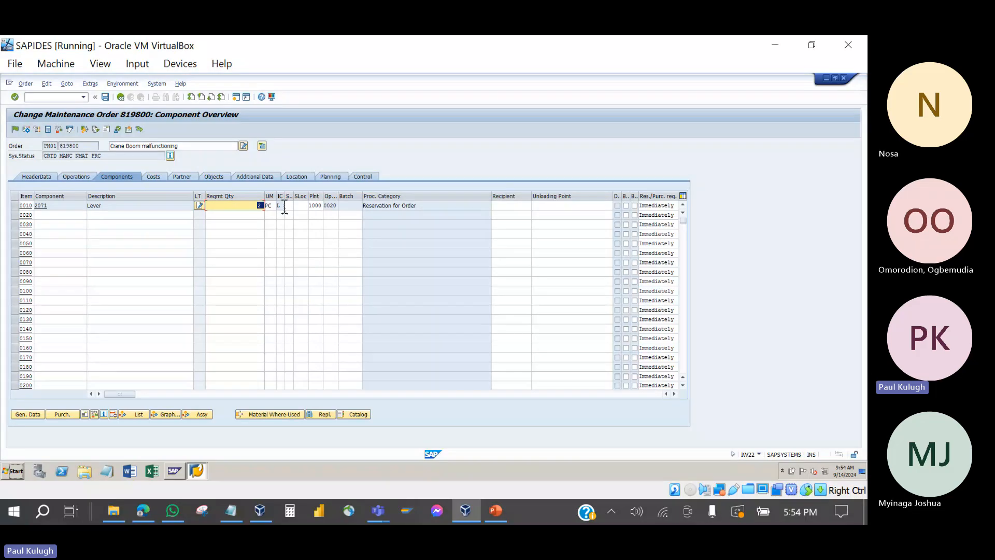
text(1)
click(64, 215)
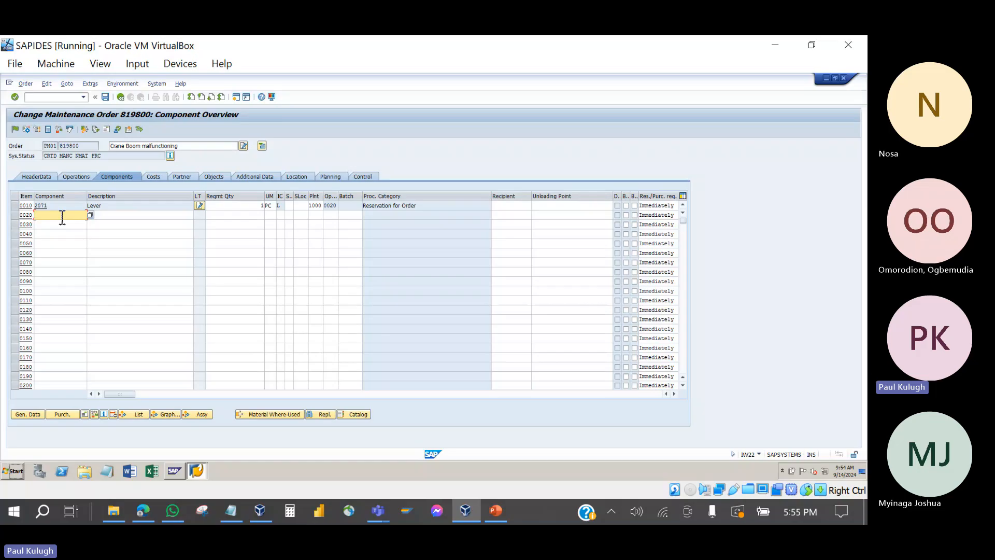
Step: Allocate 2073 Hook to operation 0020 from the Boom Assembly structure list
click(136, 414)
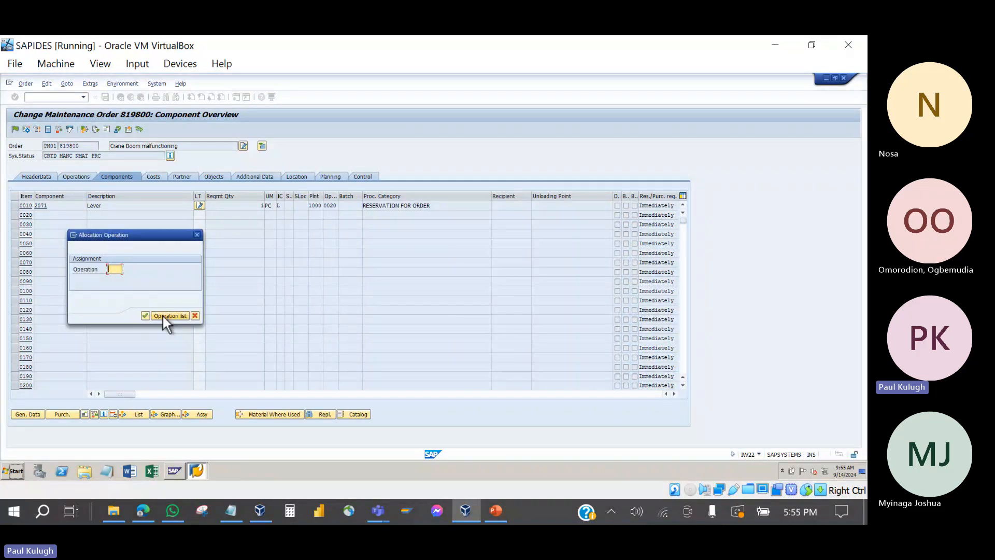
text(0020)
click(145, 315)
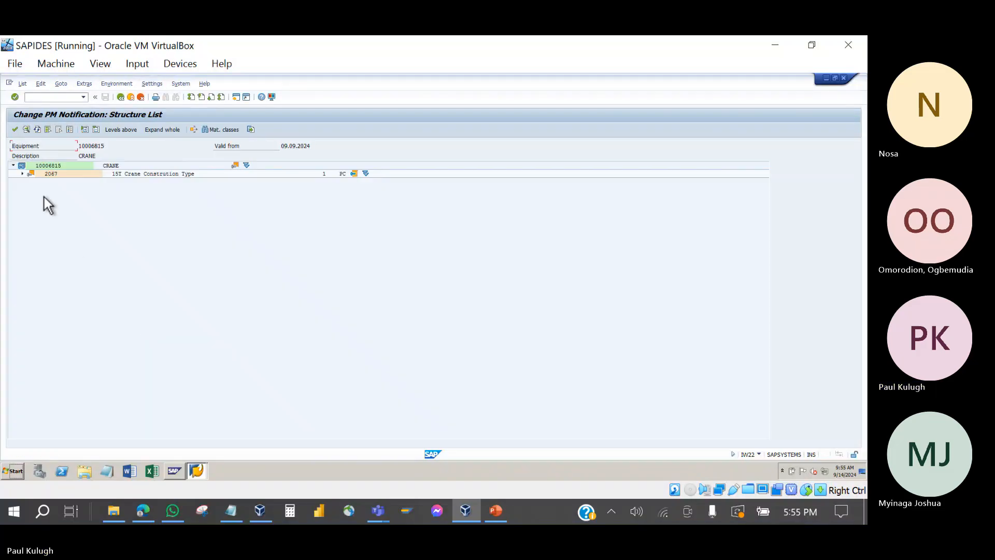
click(23, 174)
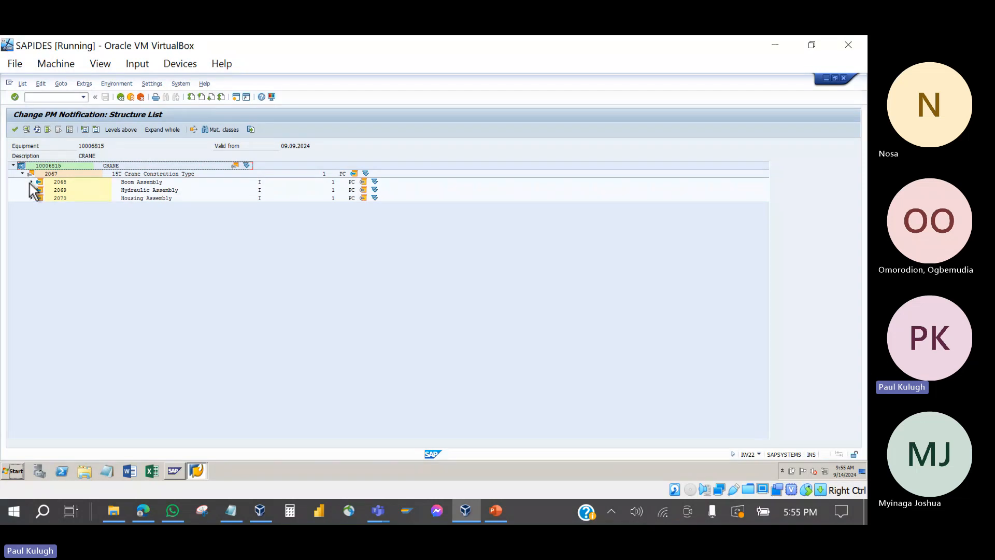
click(32, 182)
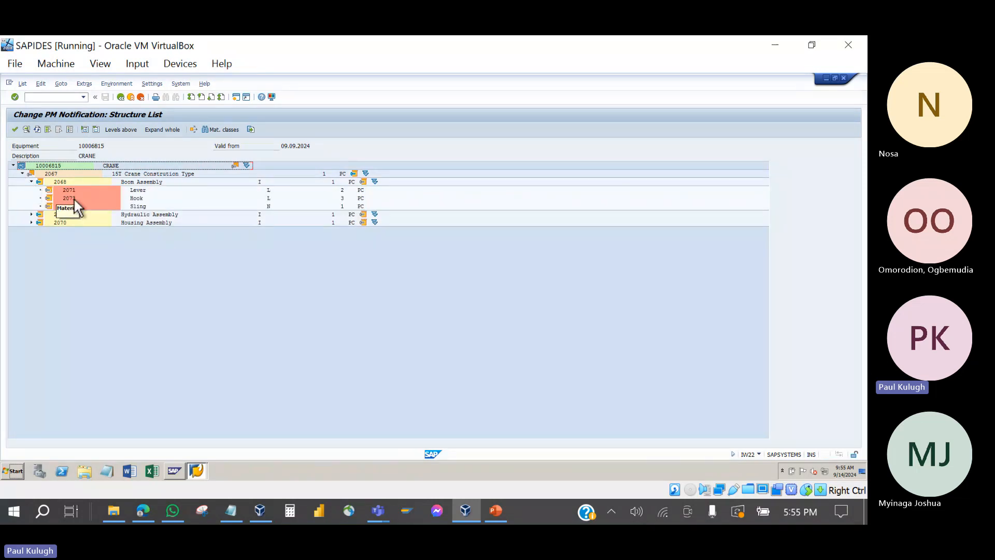
double_click(74, 200)
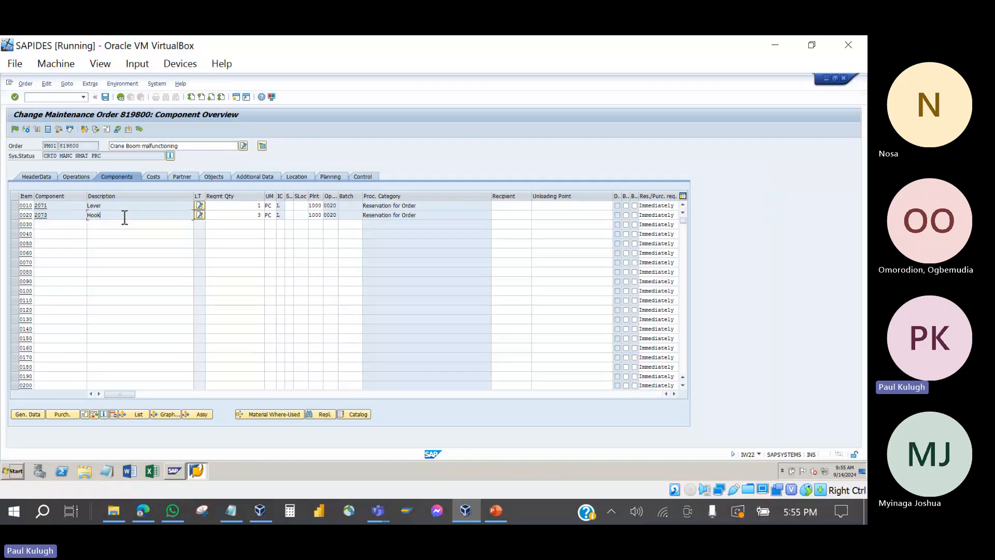
Step: Review the Hook's 3 PC quantity and item fields, widening the IC column
click(404, 214)
drag(427, 218, 362, 215)
click(356, 215)
drag(430, 219, 356, 216)
drag(254, 219, 269, 219)
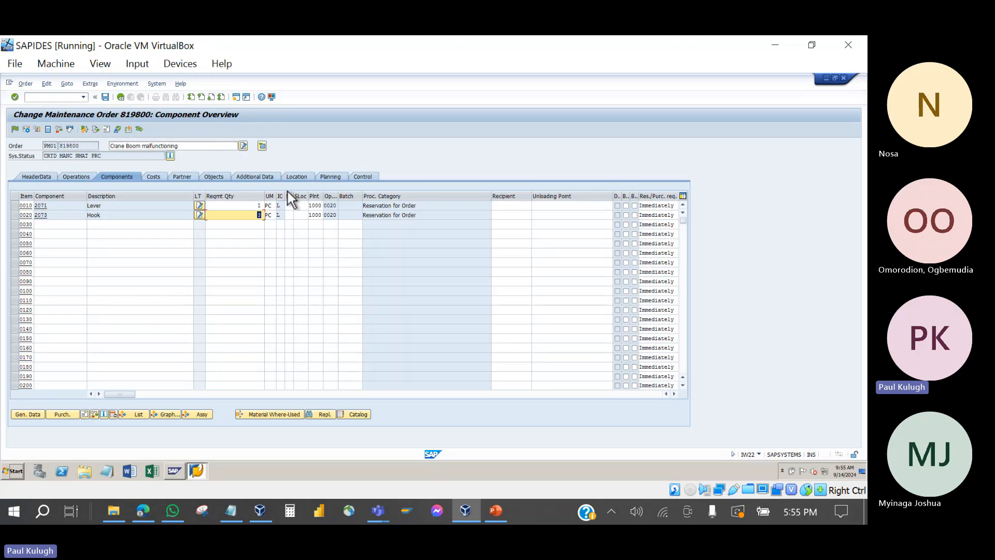
drag(285, 196, 305, 197)
click(288, 216)
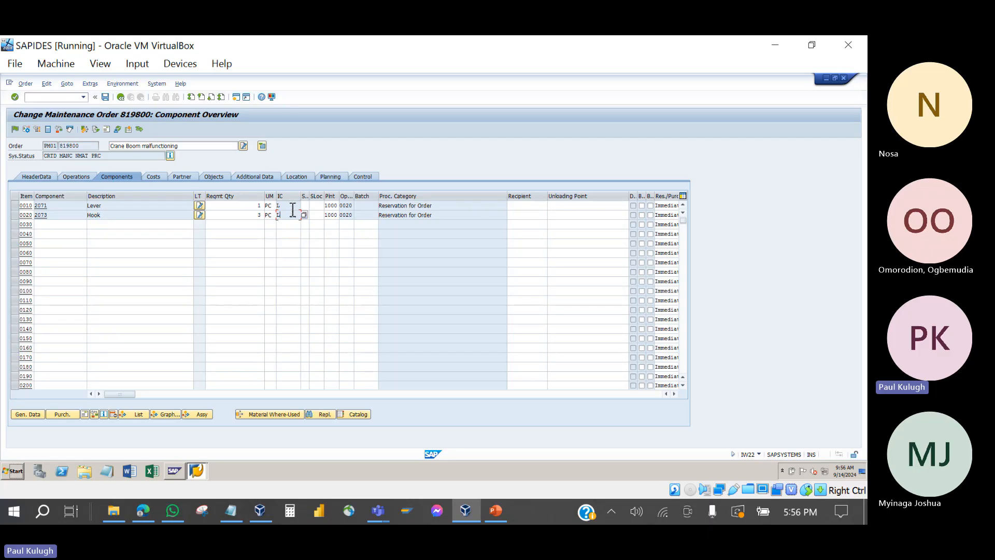
click(289, 205)
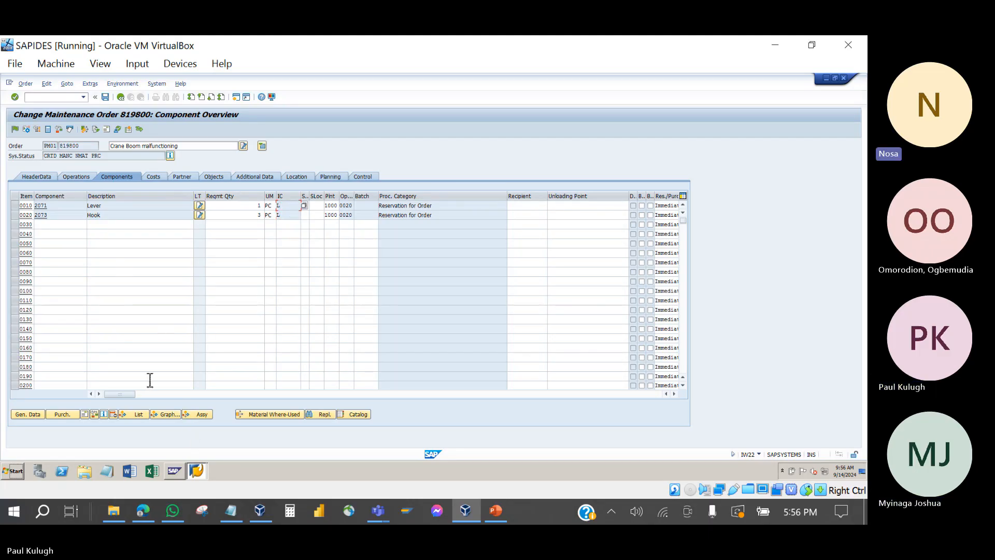
click(292, 216)
click(136, 414)
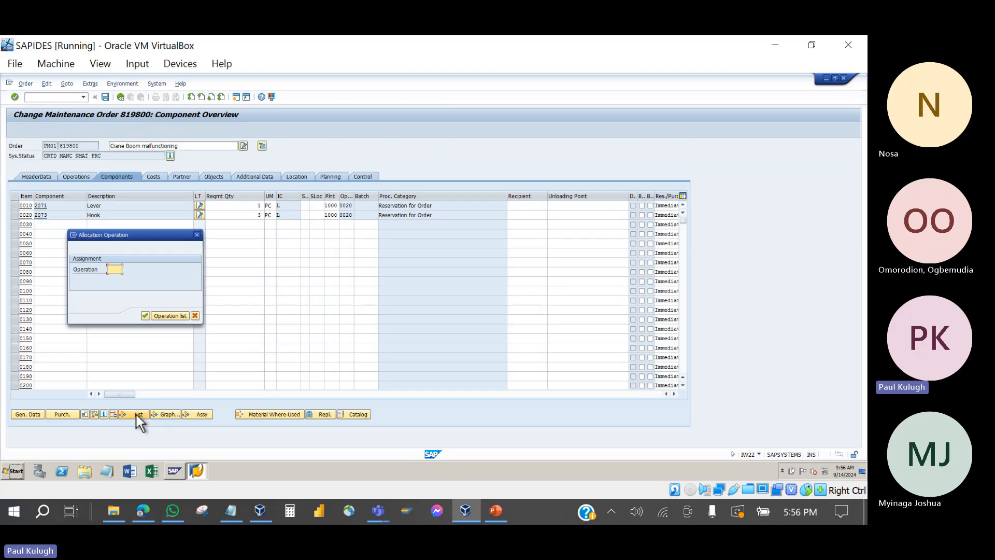
click(163, 316)
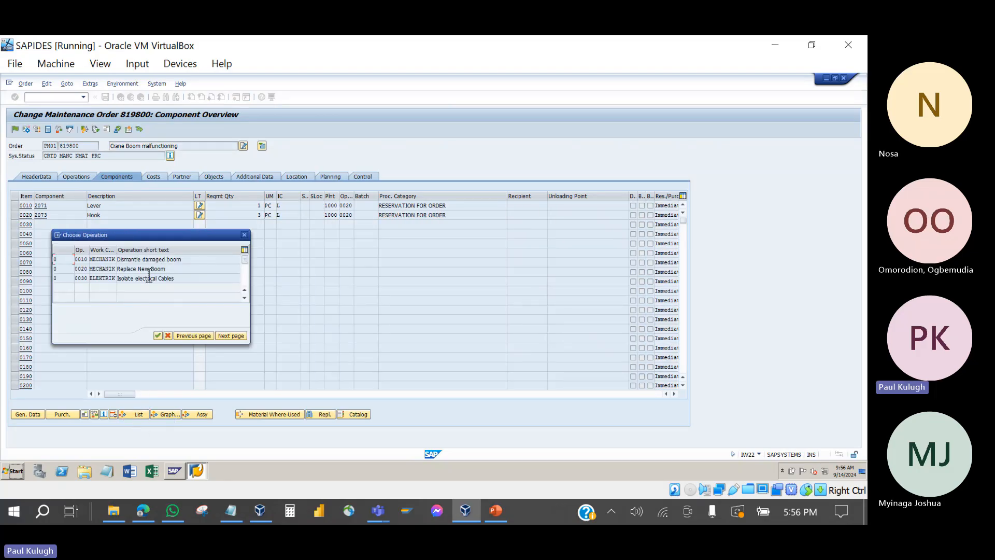
double_click(138, 270)
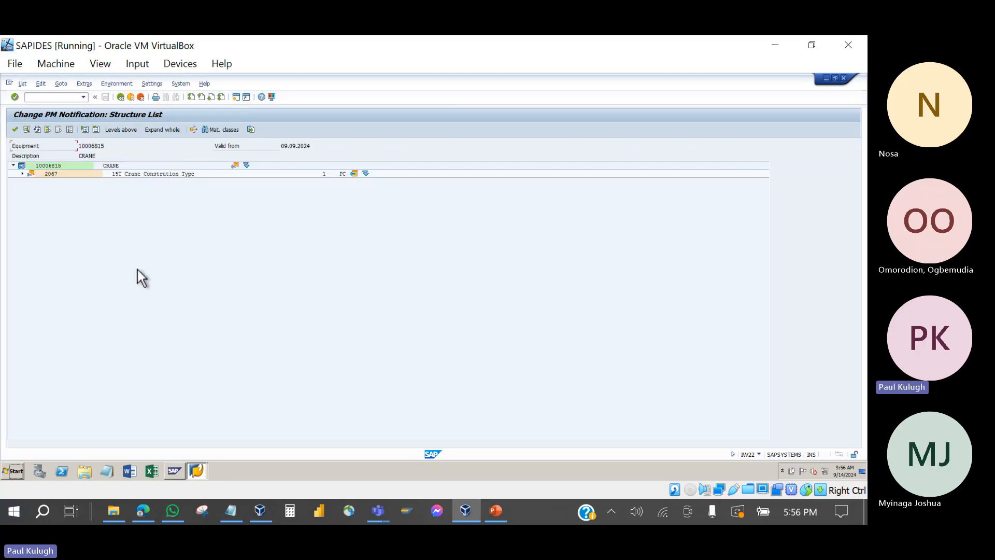
click(22, 175)
click(31, 181)
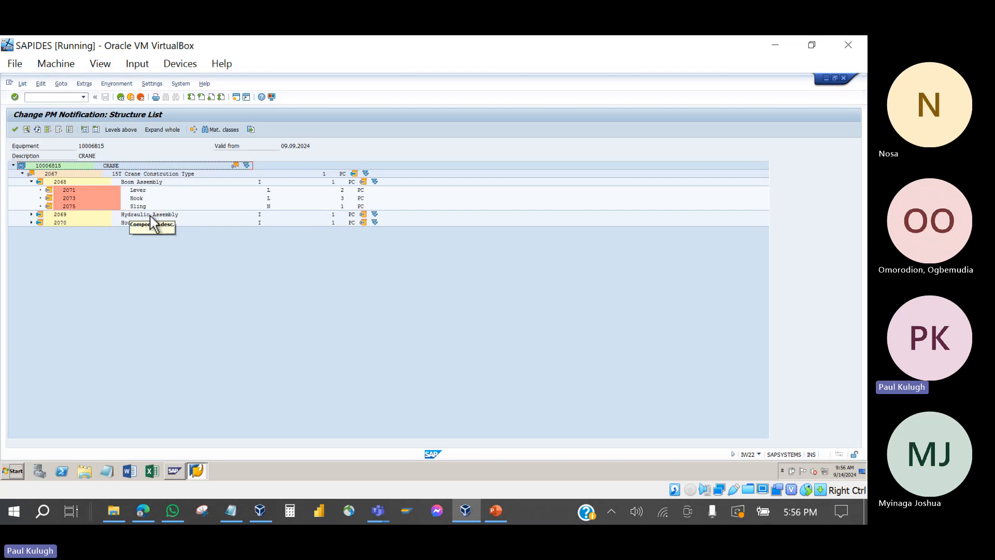
click(31, 214)
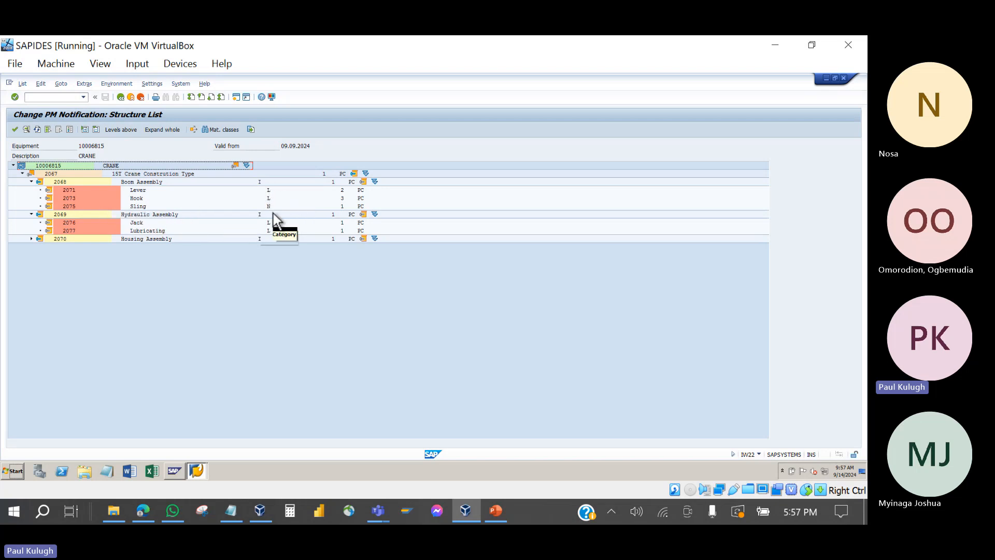
key(Return)
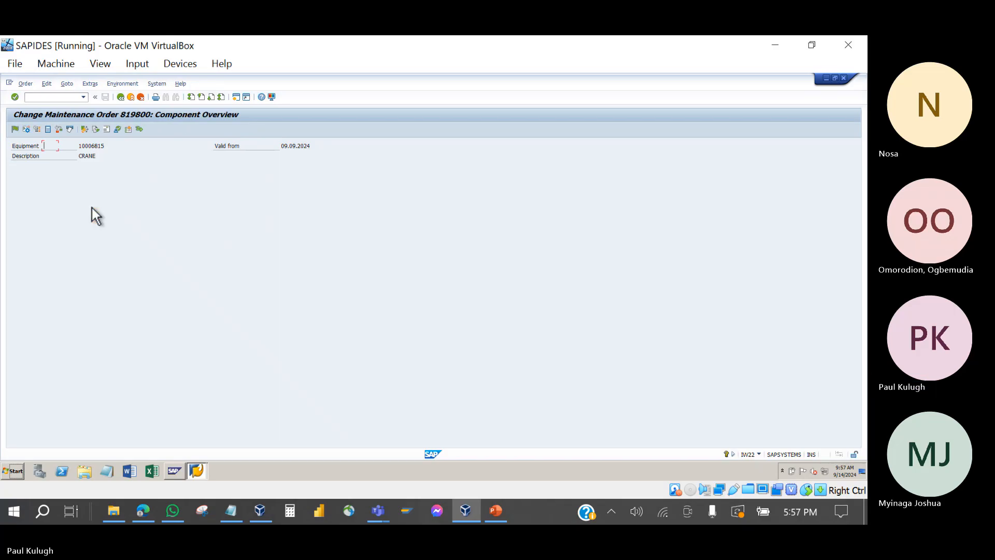
Step: Return to order 819800 from the notification and show its component list
click(121, 99)
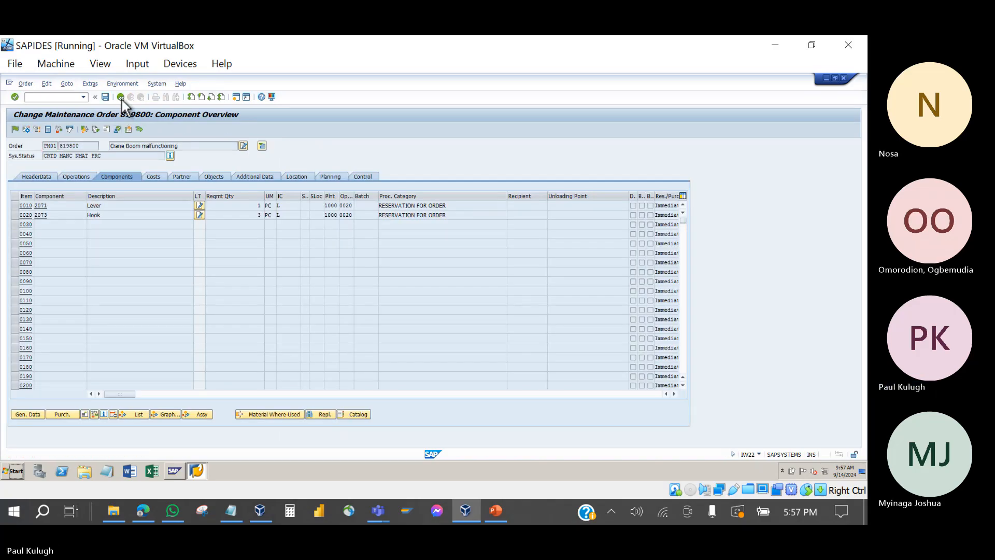
click(106, 165)
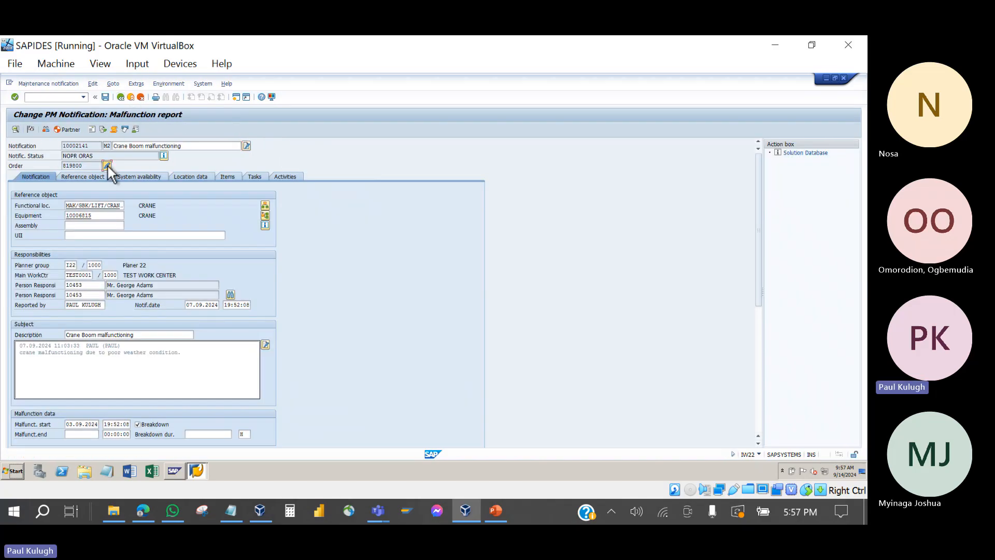
click(110, 178)
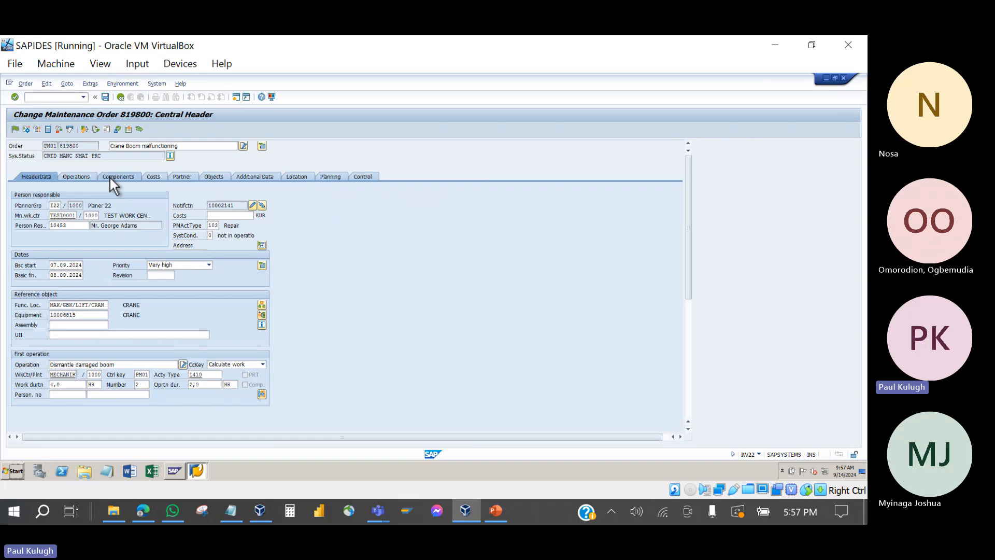
Step: Try adopting Sling 2075 from Boom Assembly 2068 under operation 0020
click(130, 415)
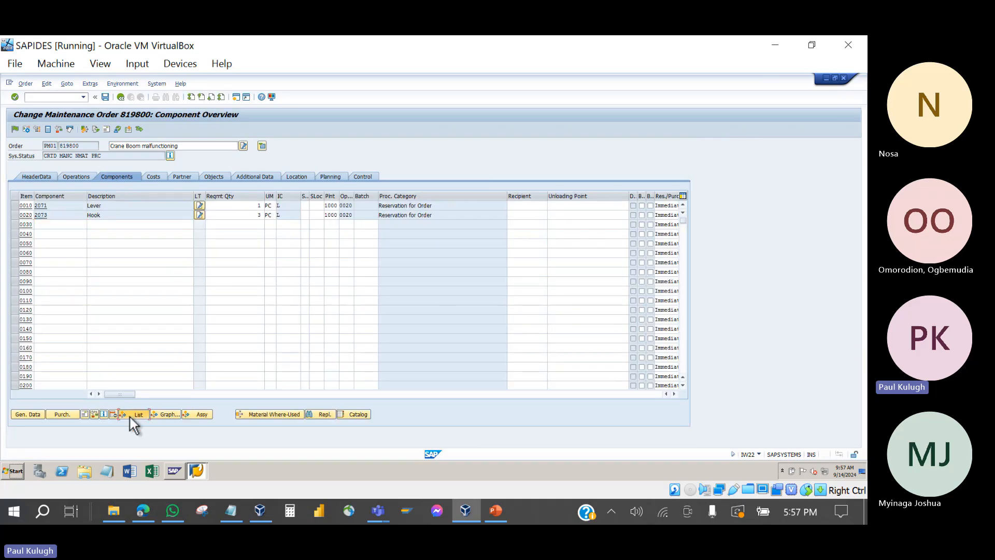
click(164, 315)
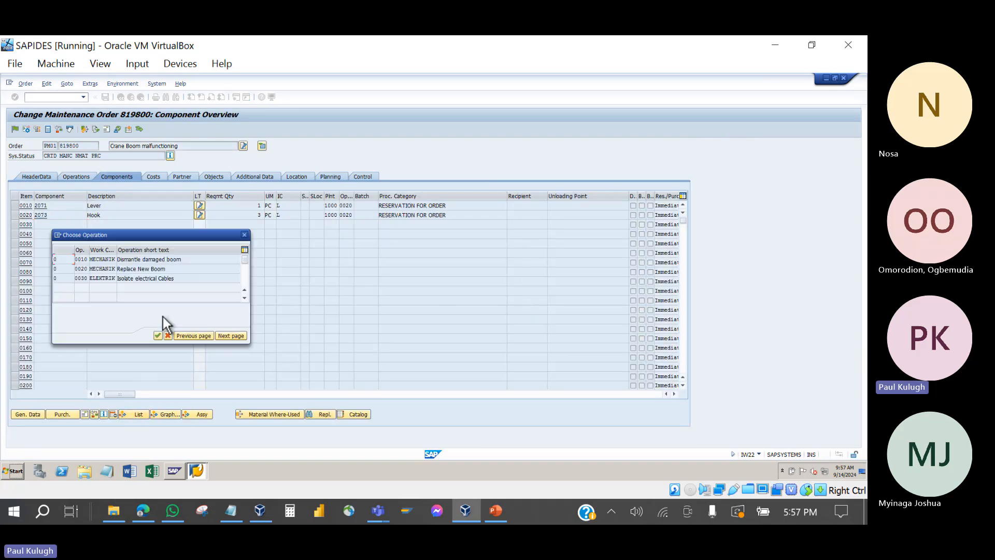
double_click(144, 269)
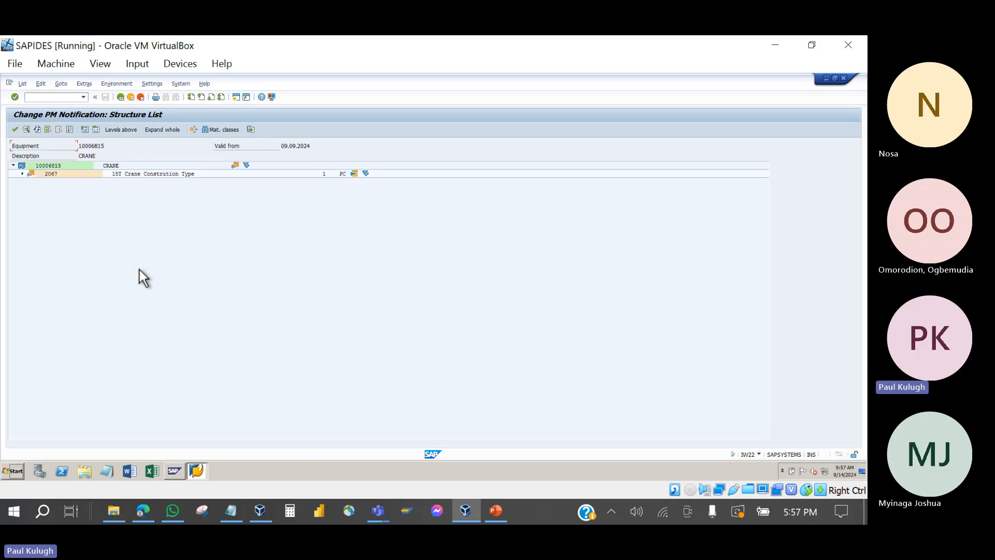
click(22, 175)
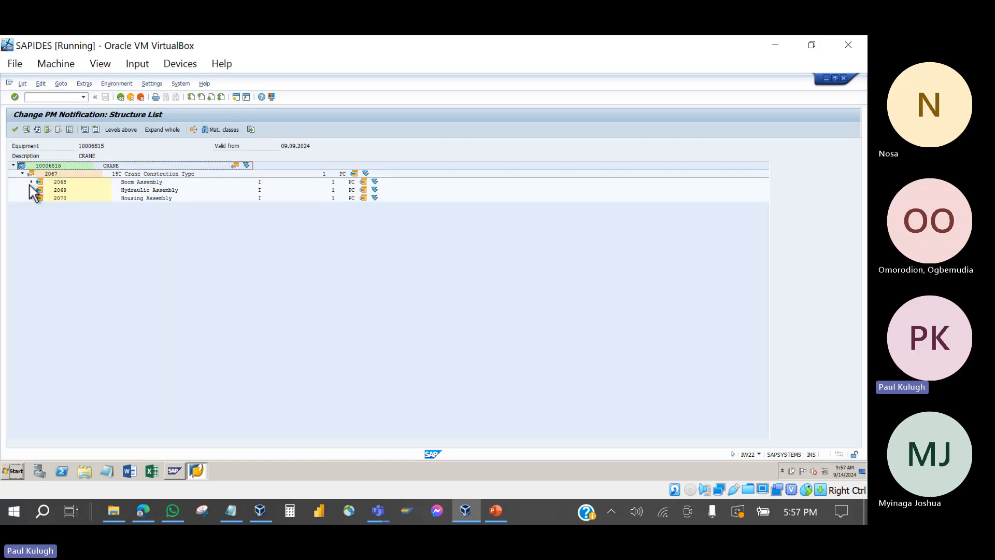
click(31, 182)
double_click(67, 206)
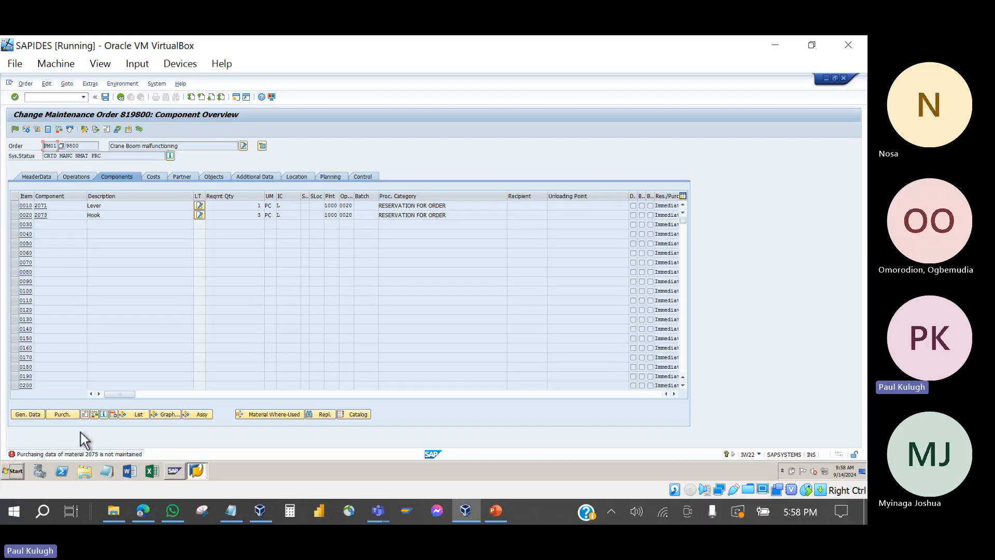
Step: Go back and reopen order 819800's component overview
click(120, 96)
click(106, 164)
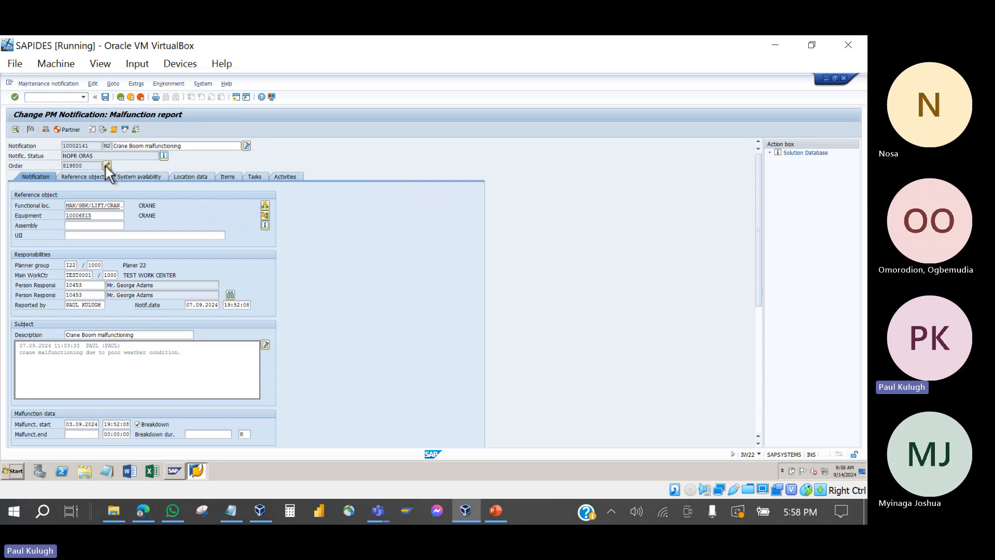
click(120, 176)
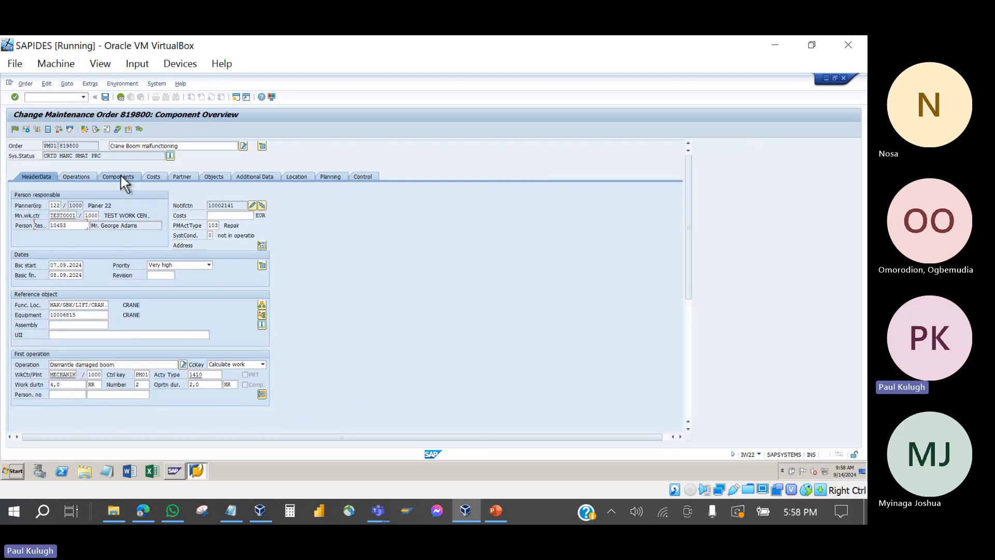
Step: Locate Sling 2075 under Boom Assembly 2068 in the structure list and open a new session
click(103, 413)
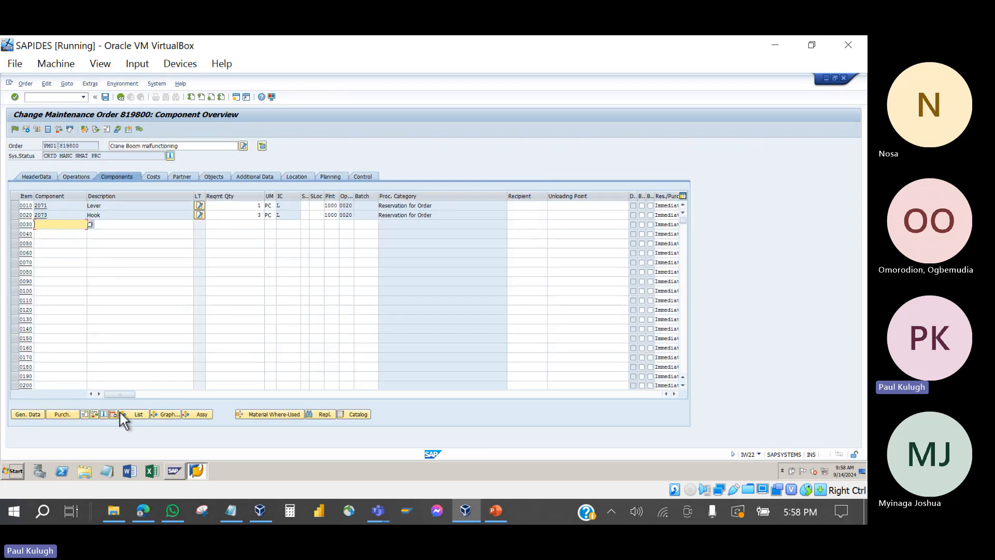
click(165, 316)
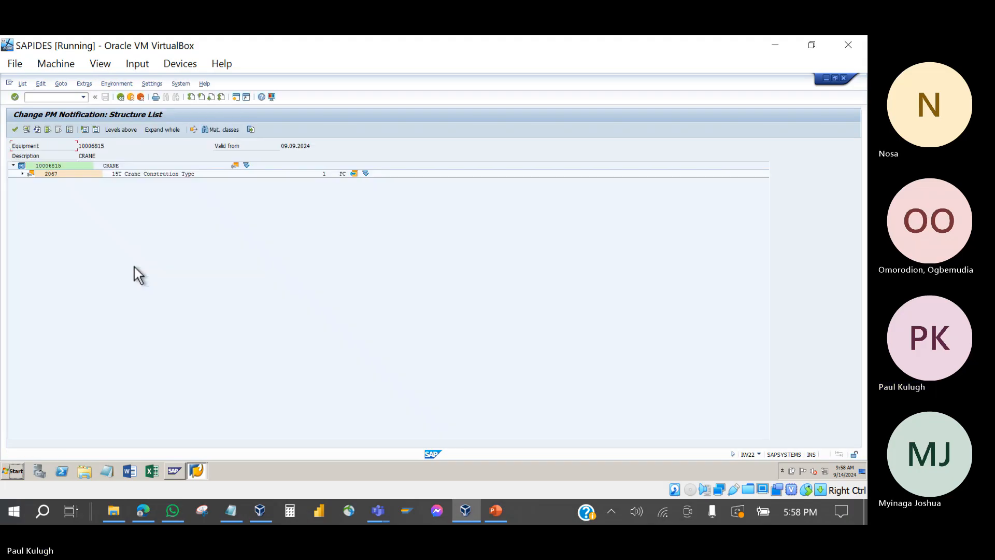
click(21, 174)
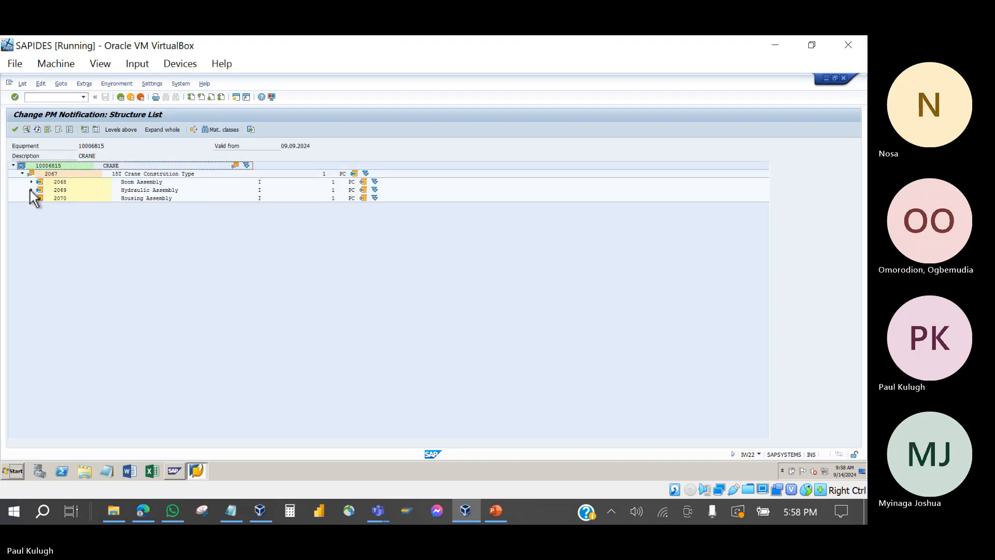
click(31, 182)
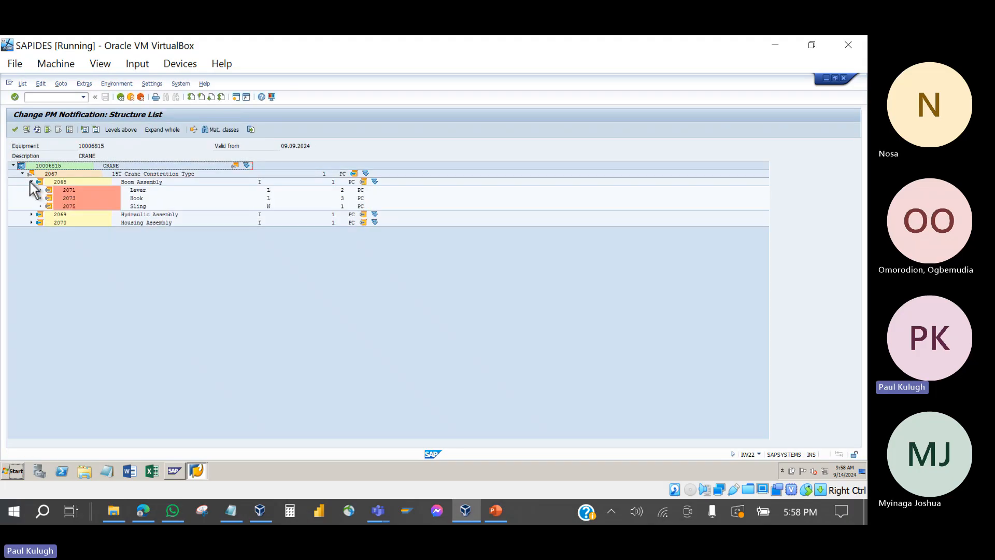
click(67, 207)
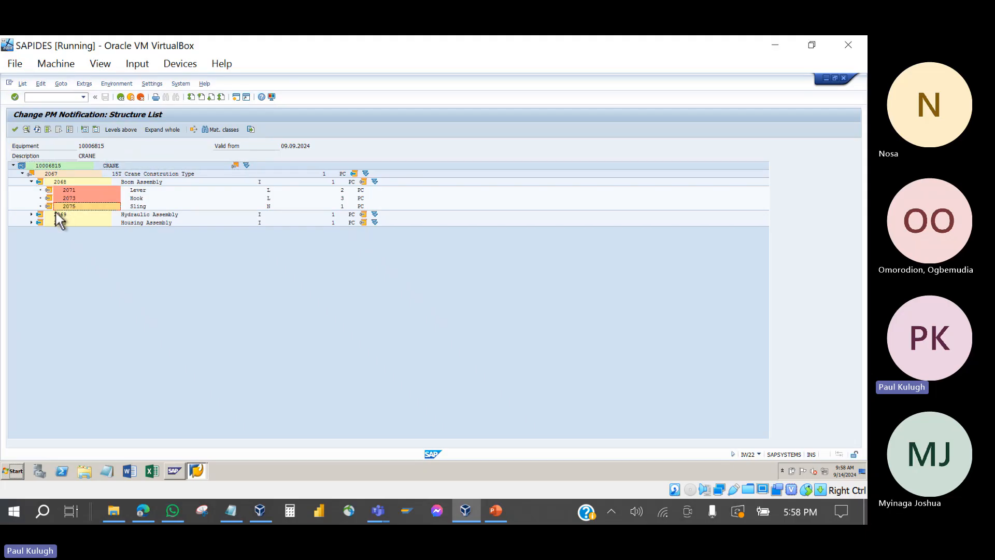
click(235, 98)
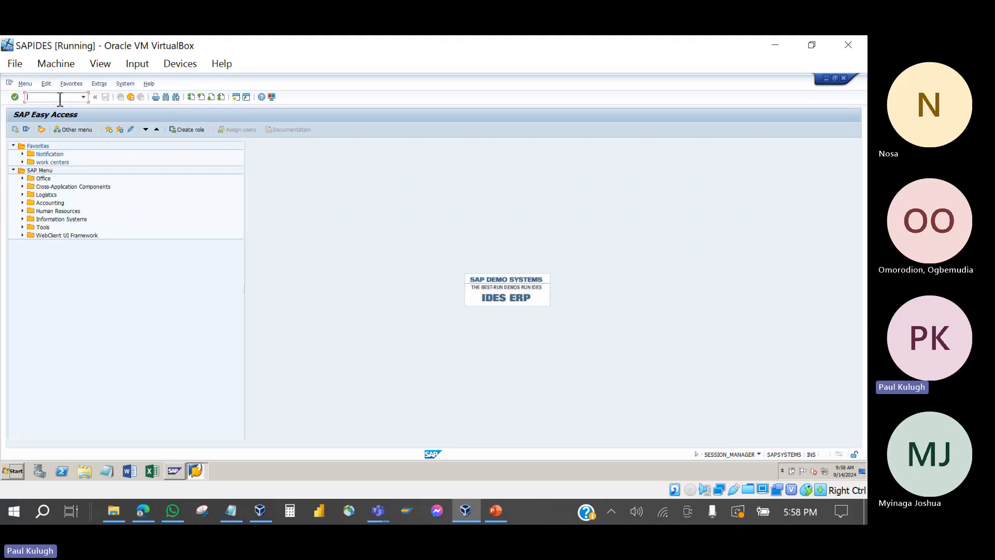
Step: Start MM01 for material 207 with industry sector Mechanical Engineering
text(mm01)
key(Return)
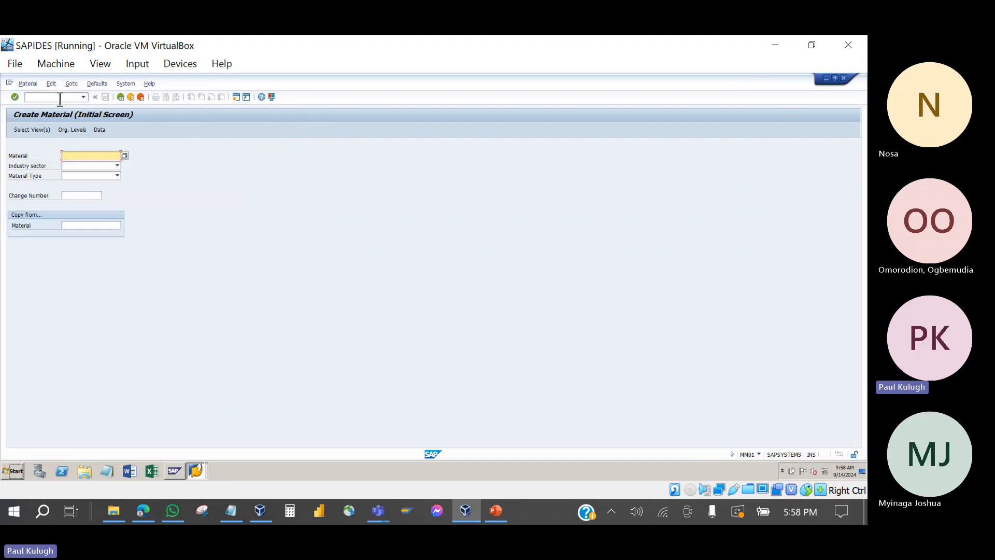
text(207)
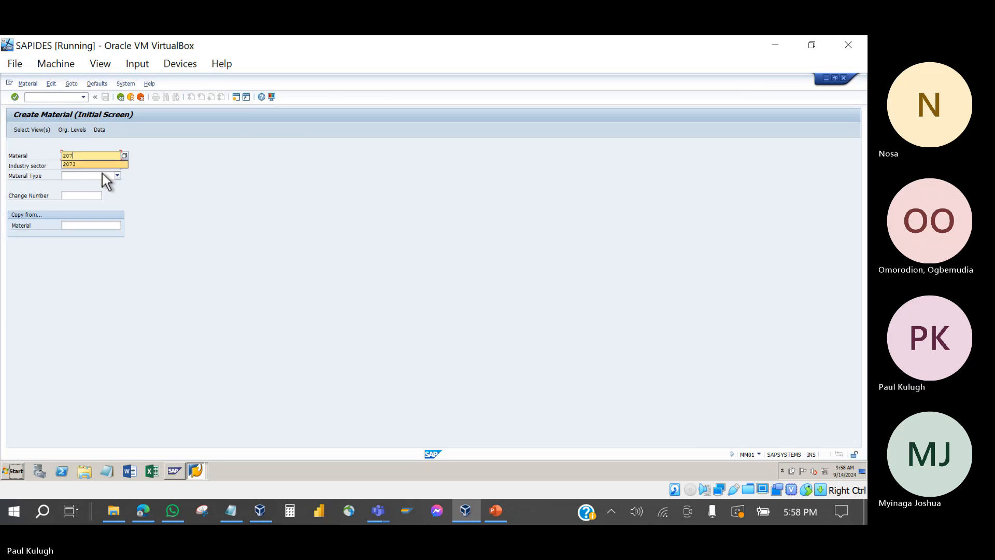
click(102, 175)
scroll(93, 234, down, 5)
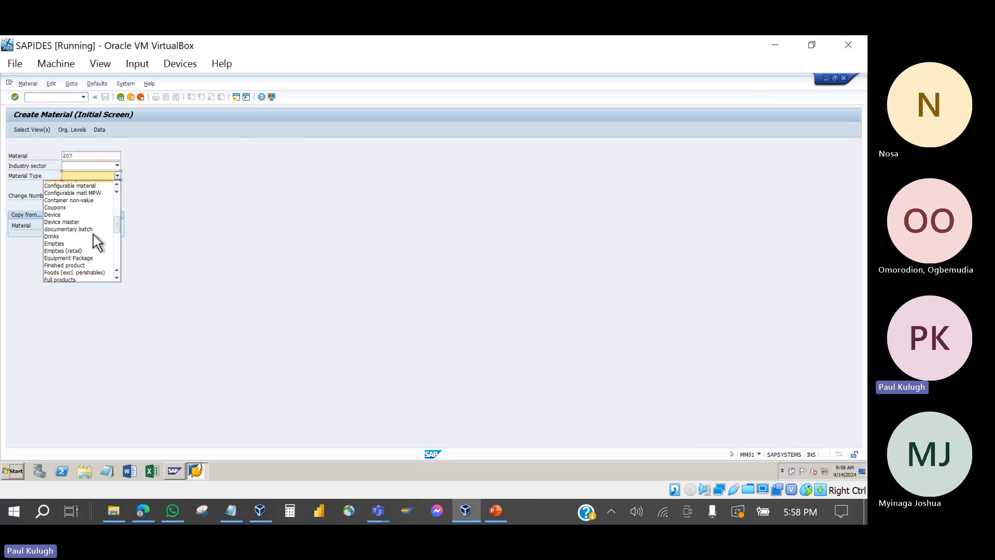
scroll(94, 235, down, 3)
click(233, 226)
click(117, 166)
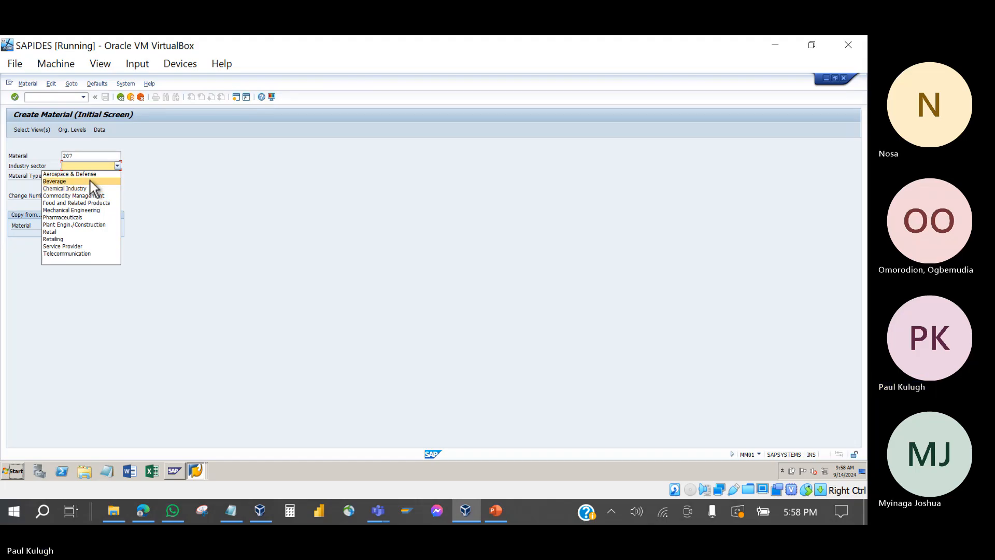
click(89, 210)
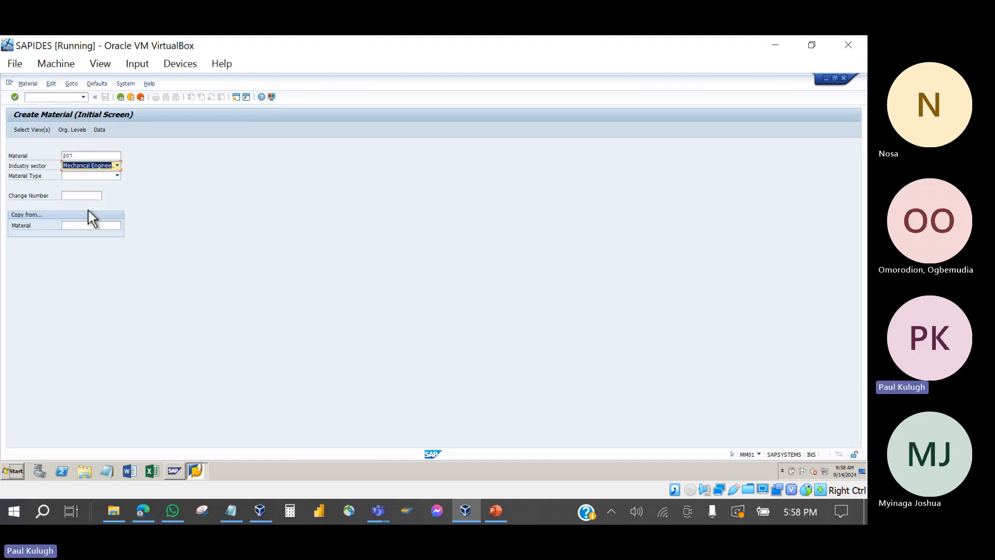
key(Return)
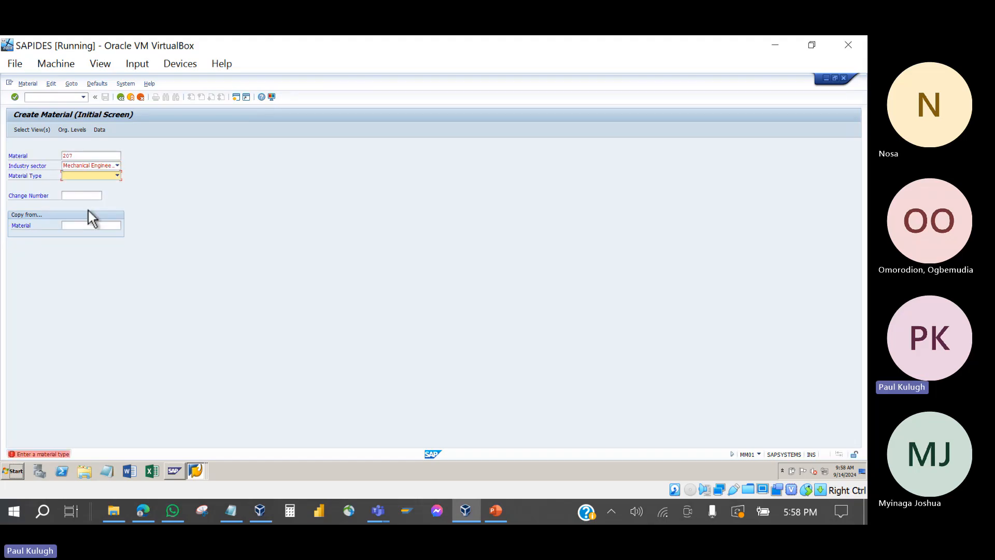
Step: Choose material type Spare parts and correct the material number to 2075
click(117, 170)
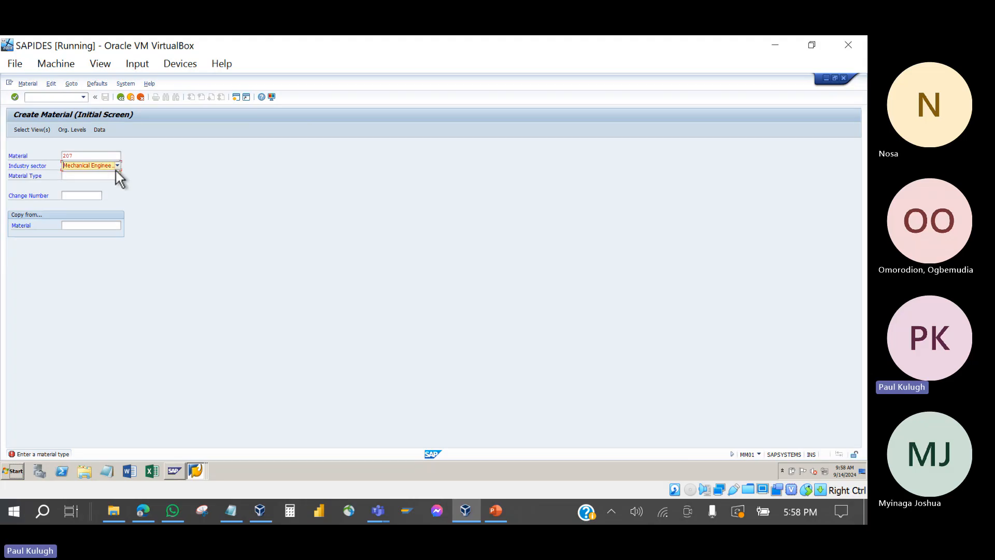
click(116, 174)
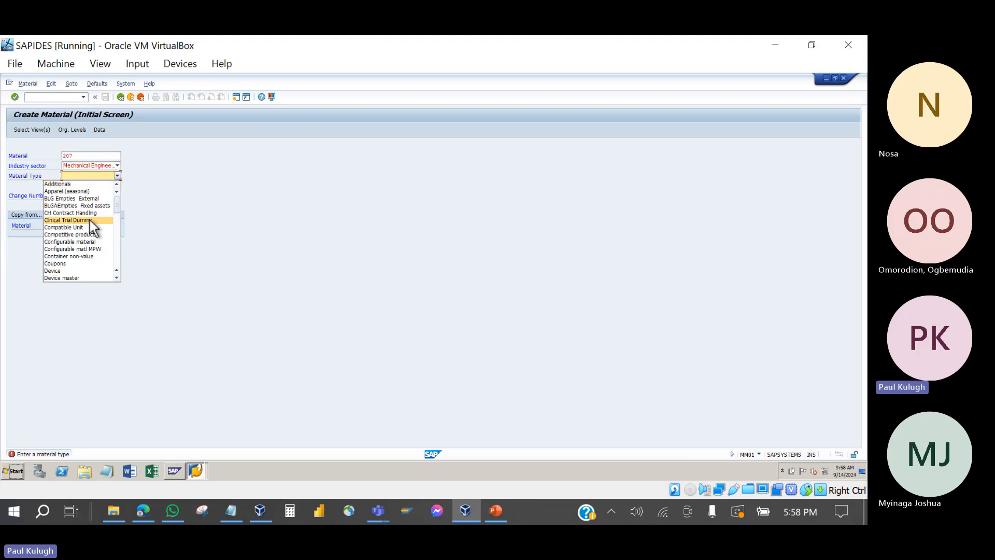
scroll(89, 219, down, 15)
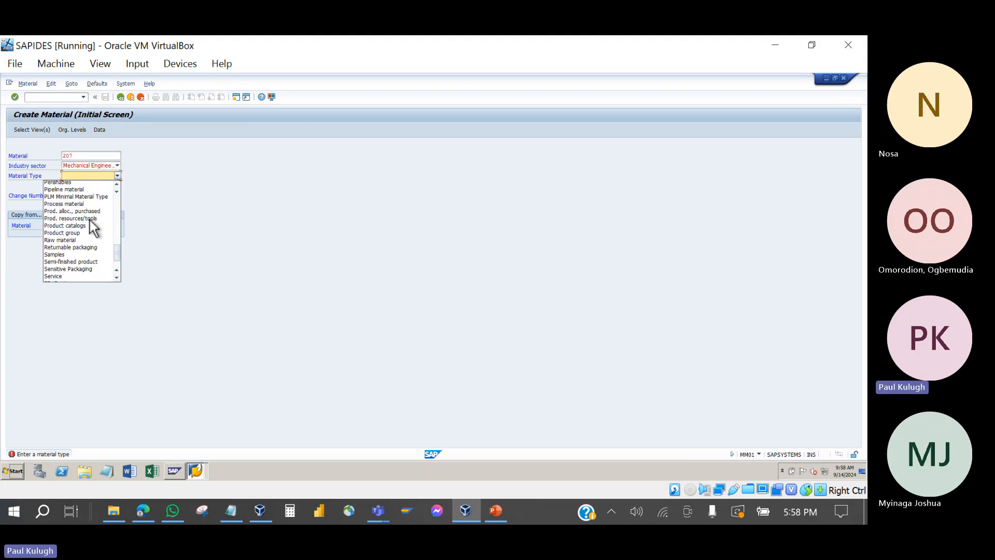
scroll(89, 220, down, 3)
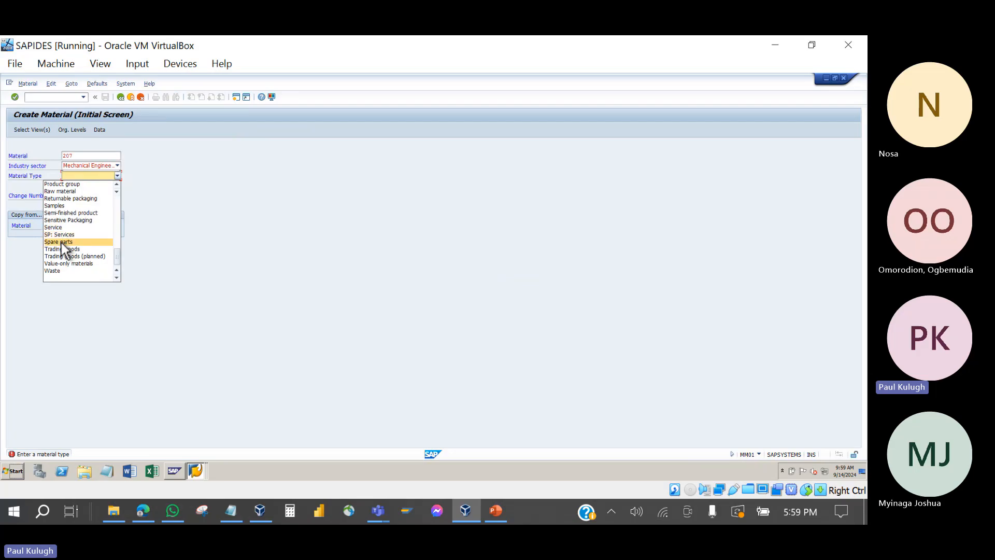
click(61, 243)
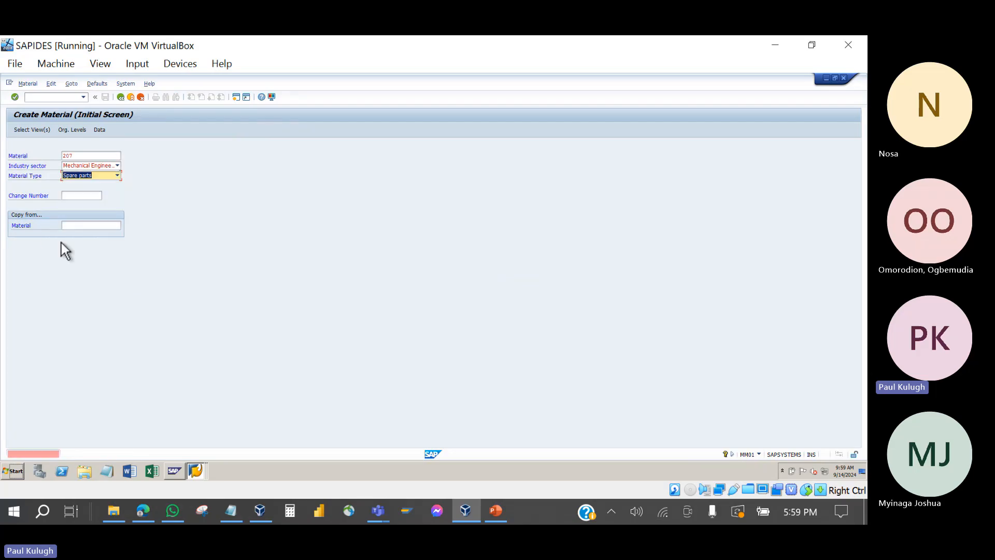
key(Return)
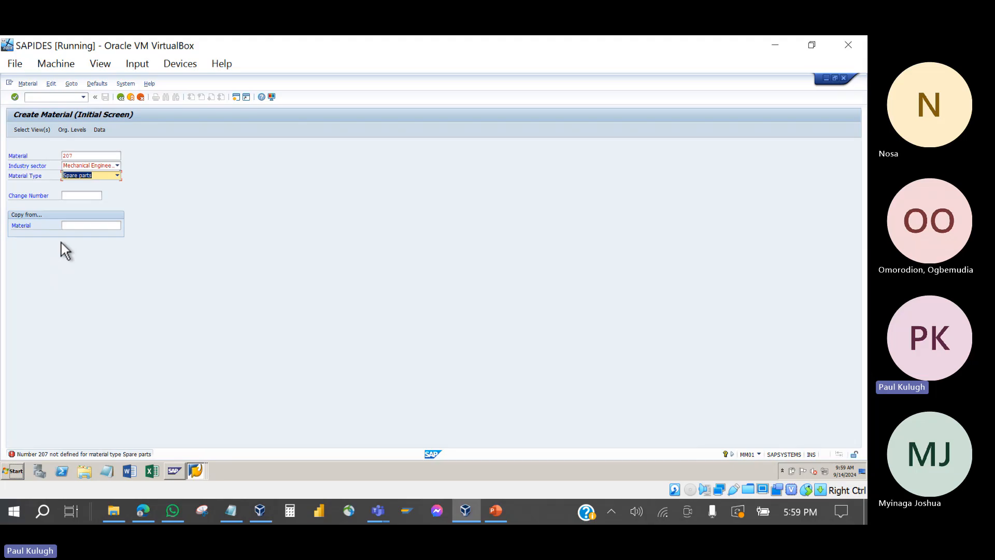
click(78, 155)
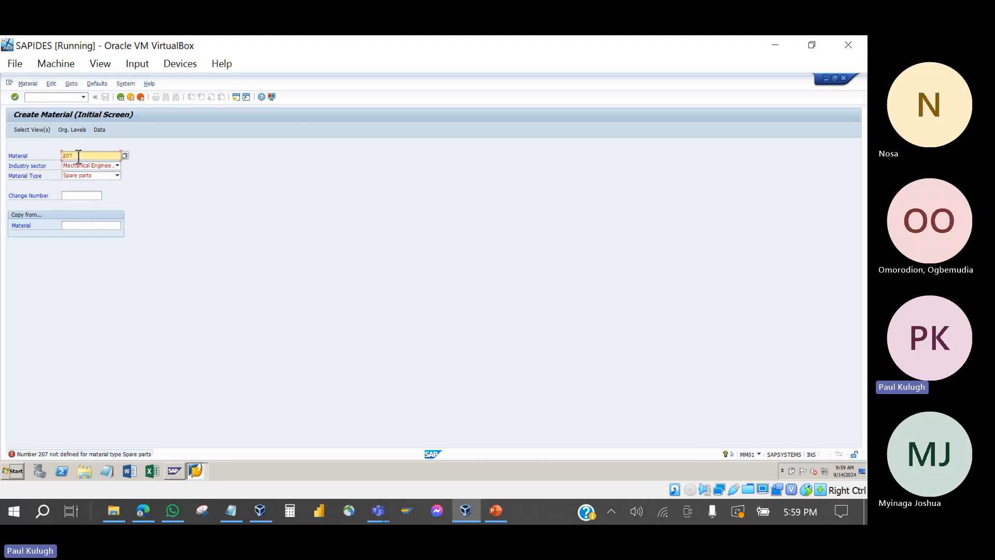
text(5)
click(216, 226)
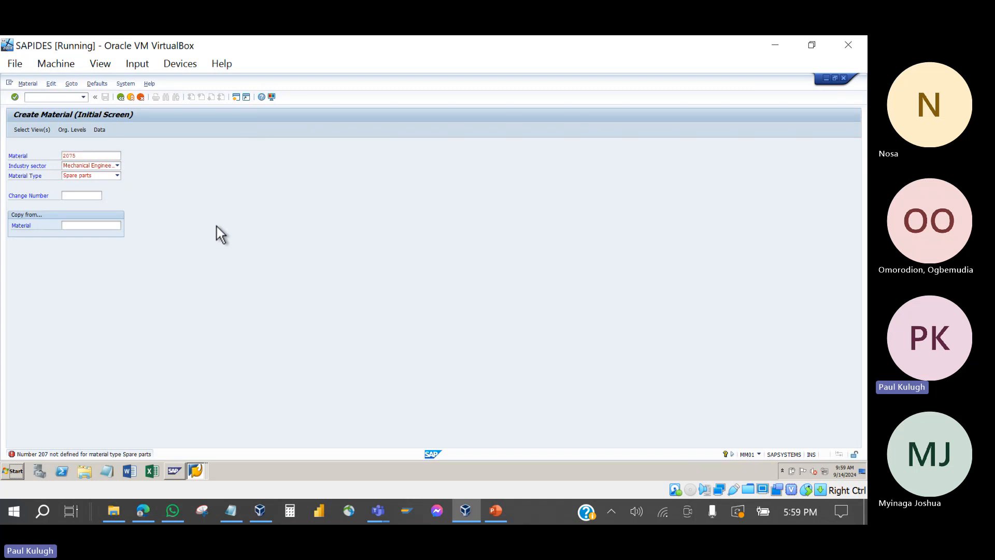
key(Return)
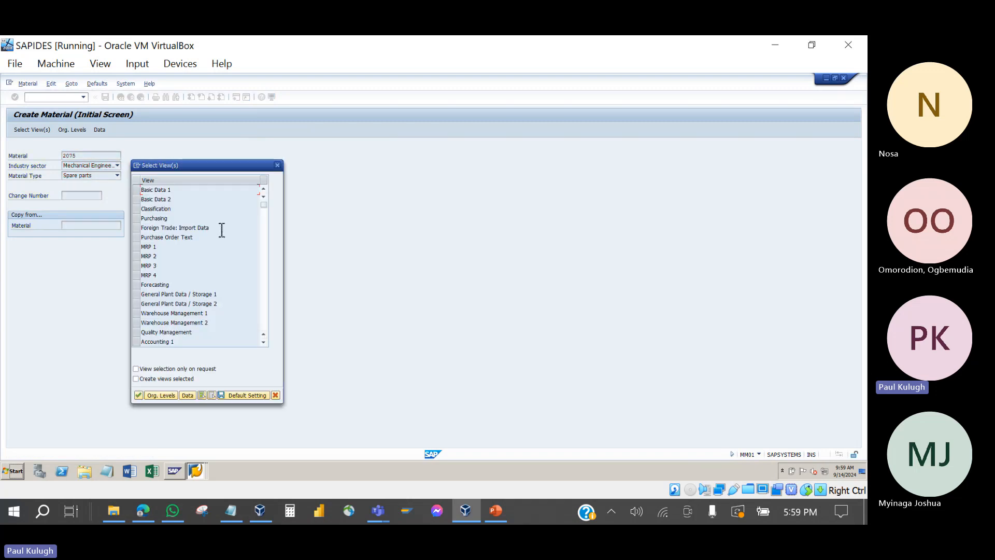
Step: Dismiss the view selection and restart MM01 from the Easy Access menu
click(278, 166)
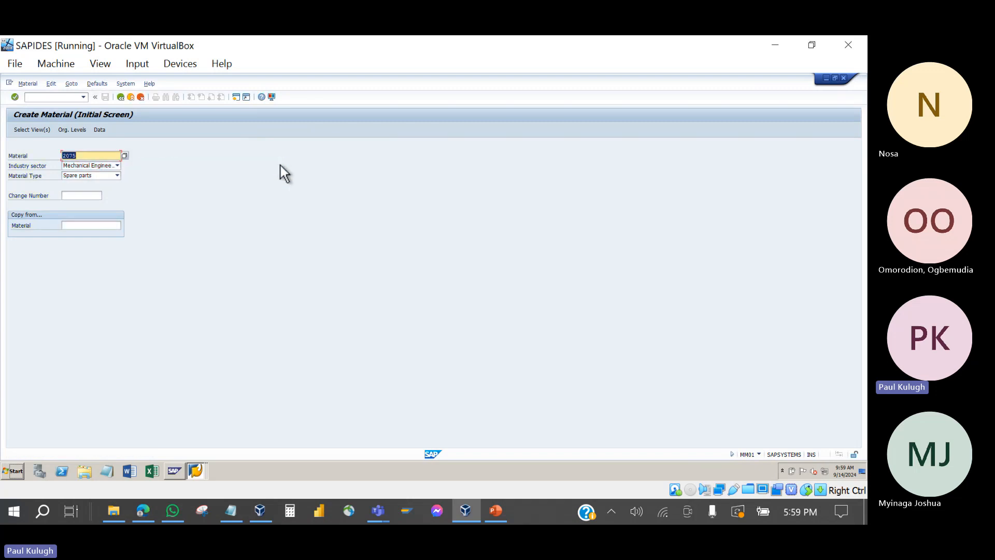
click(120, 97)
text(mm01)
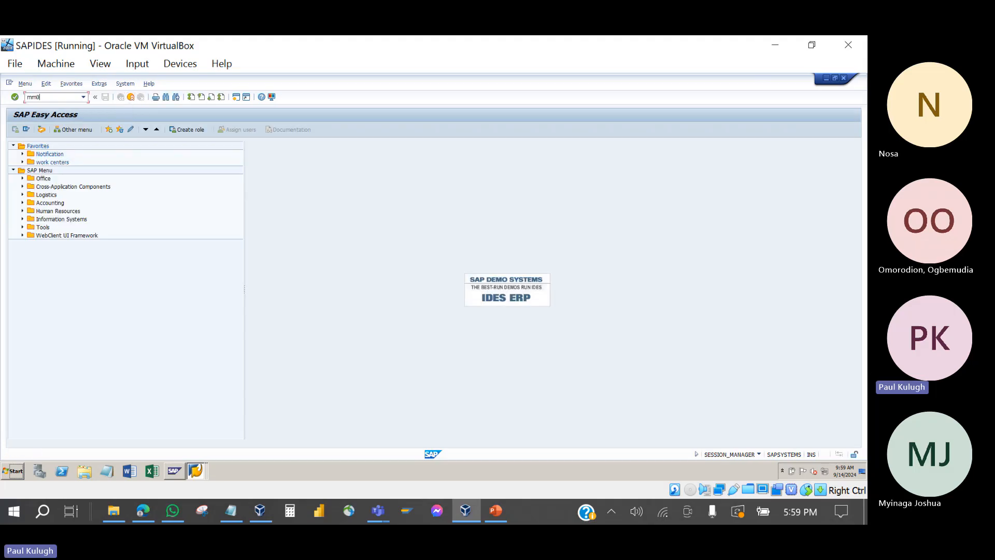
key(Return)
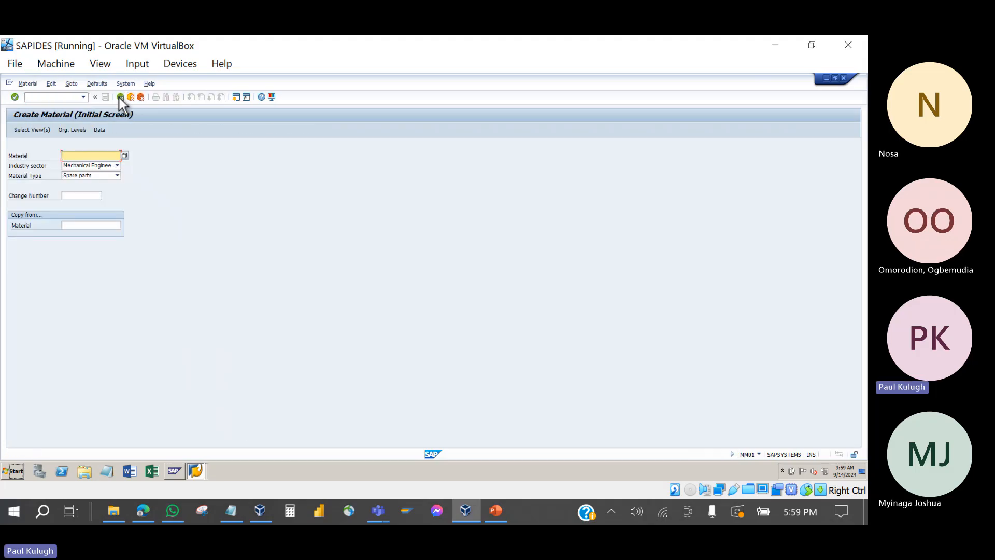
Step: Enter material 2075 with material type Spare parts and bring up the views to maintain
text(2075)
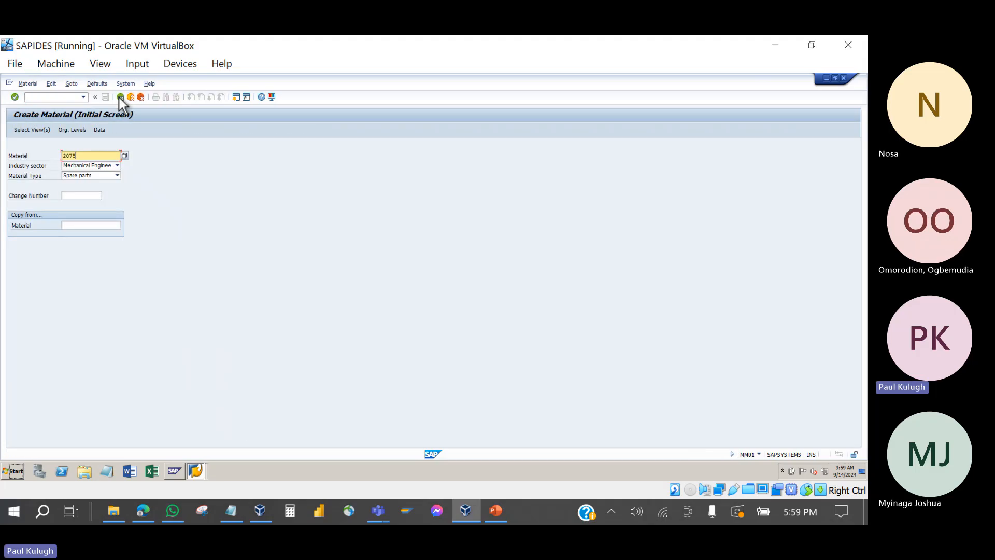
click(107, 176)
click(92, 278)
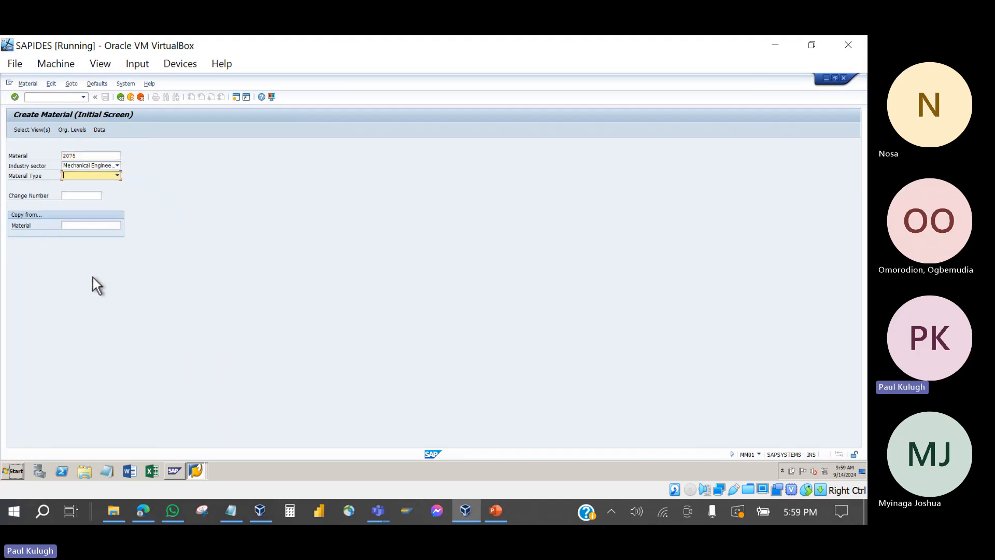
key(Return)
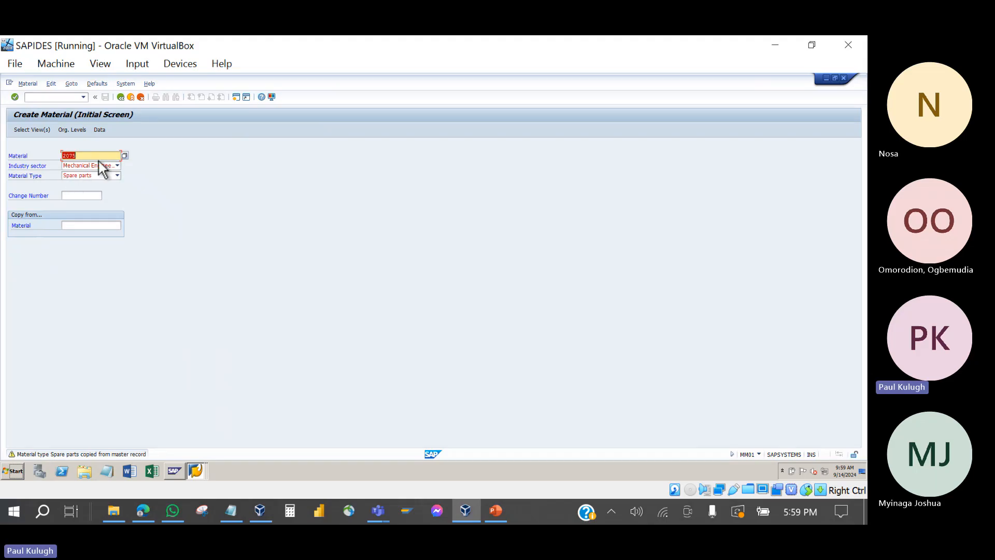
key(Return)
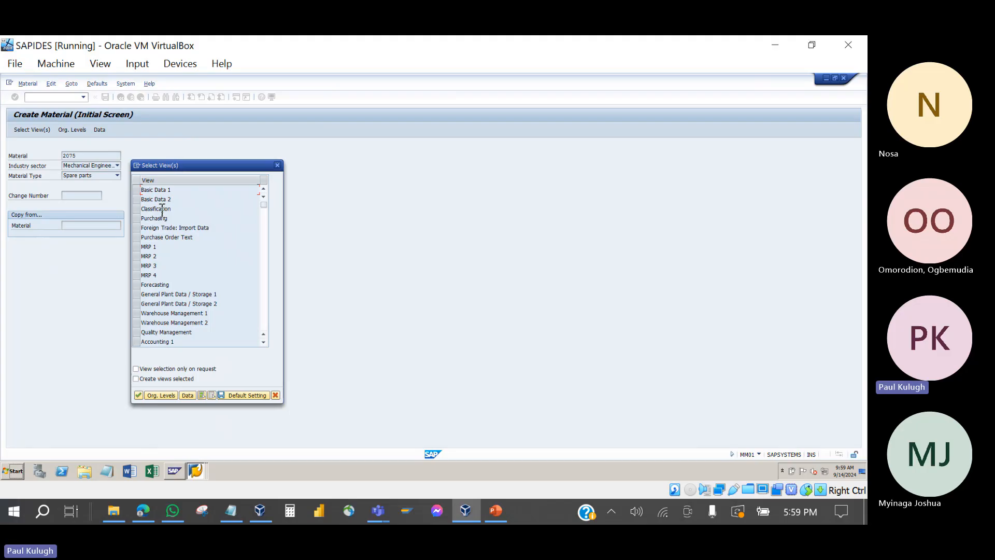
Step: Choose the Purchasing view and organizational level plant 1000 for material 2075
click(136, 220)
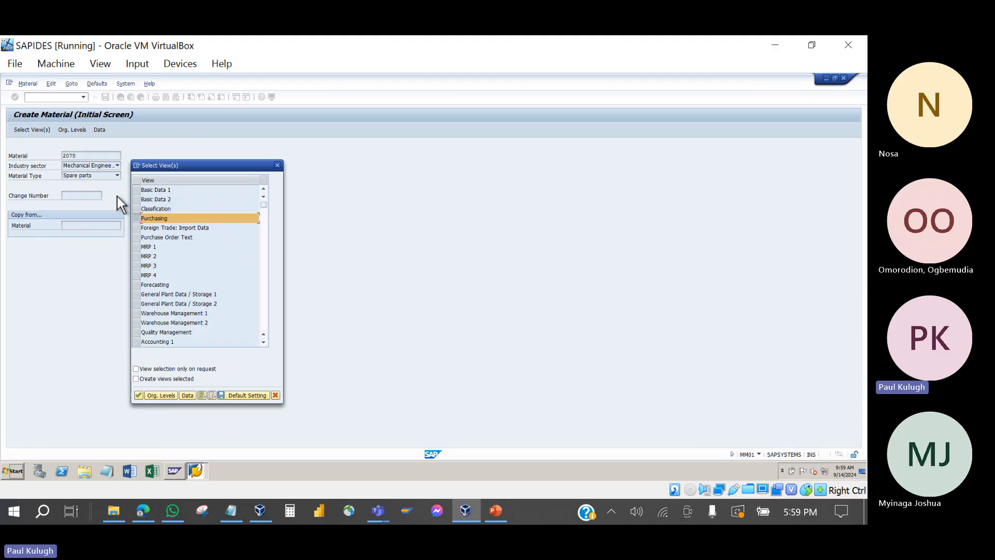
key(Return)
text(1)
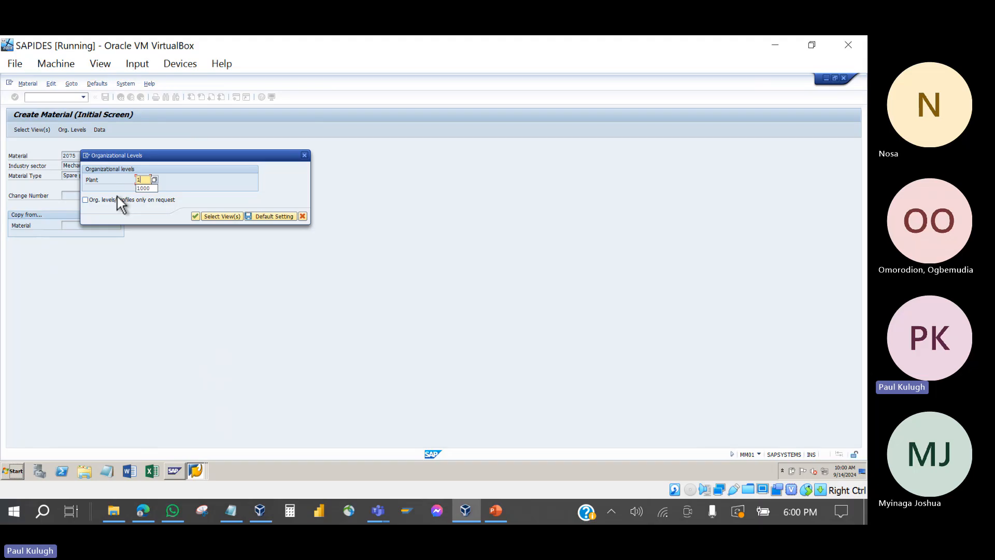
text(000)
key(Return)
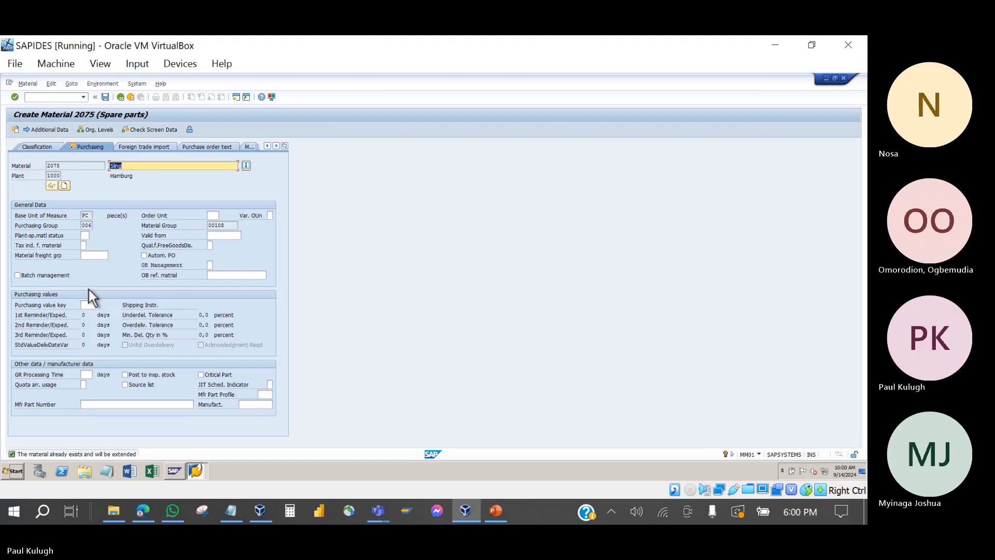
Step: Set purchasing value key 1 on material 2075, save it, and go back to SAP Easy Access
click(90, 305)
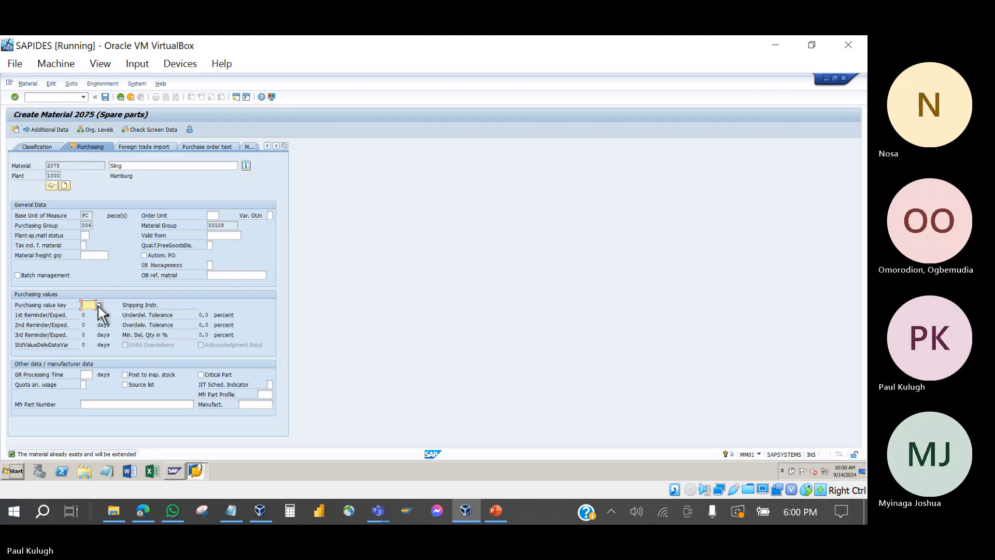
click(98, 305)
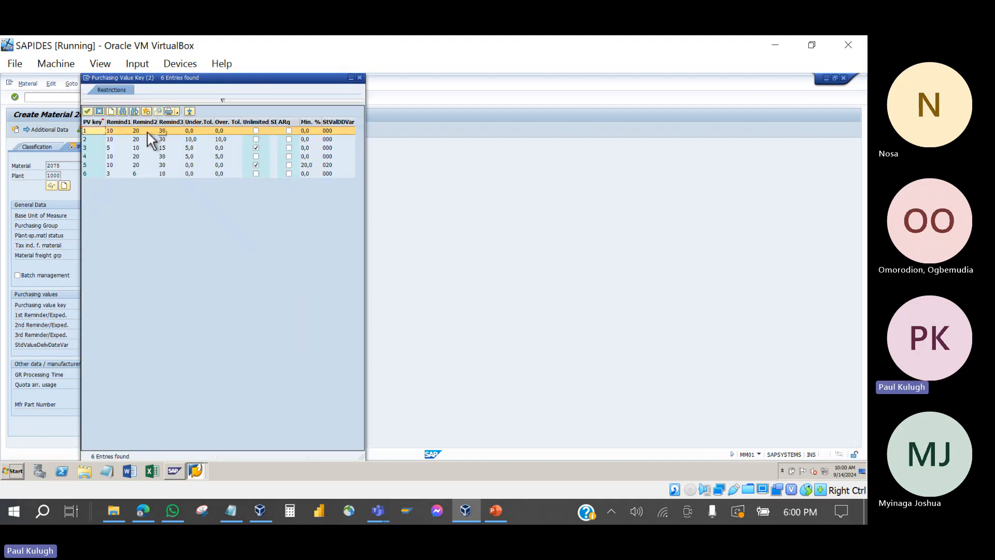
double_click(147, 133)
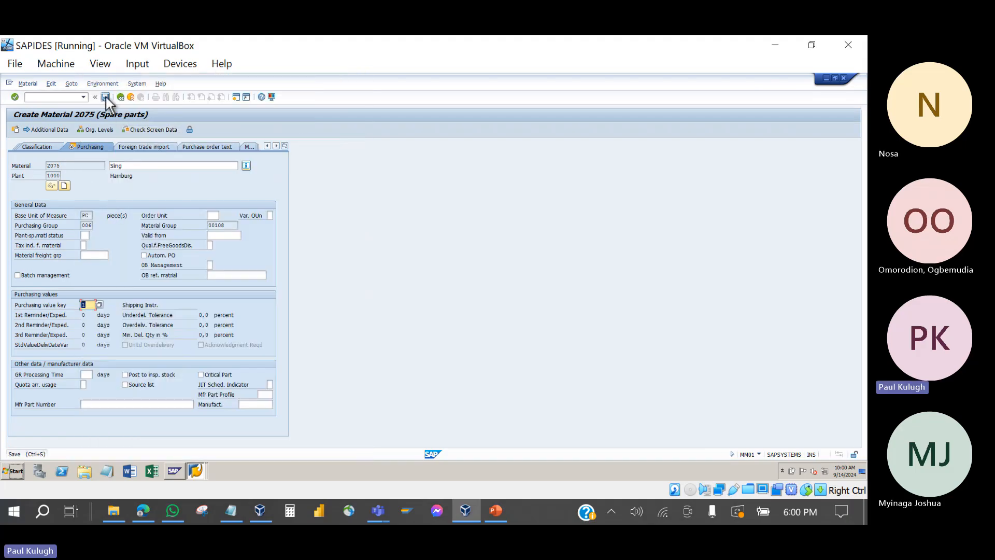
click(105, 97)
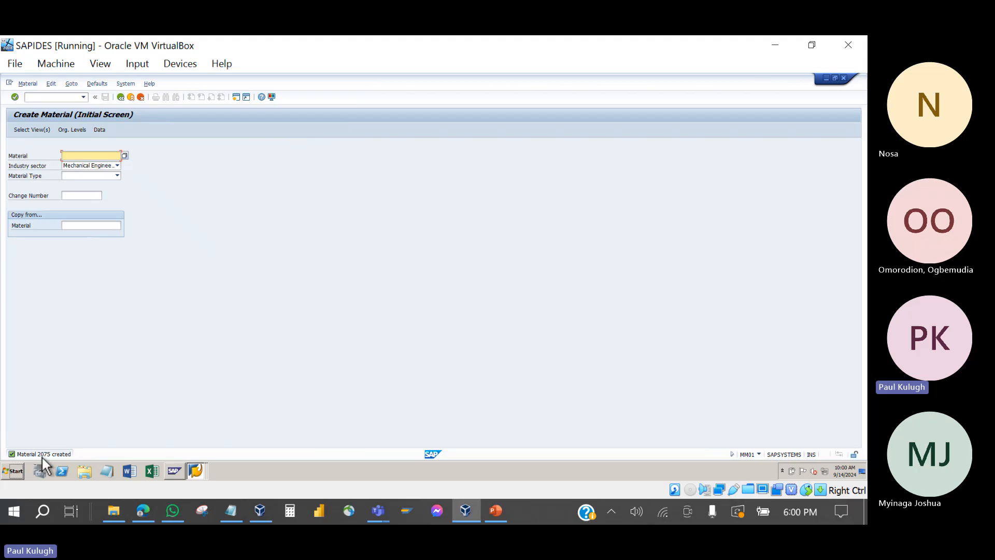
click(121, 97)
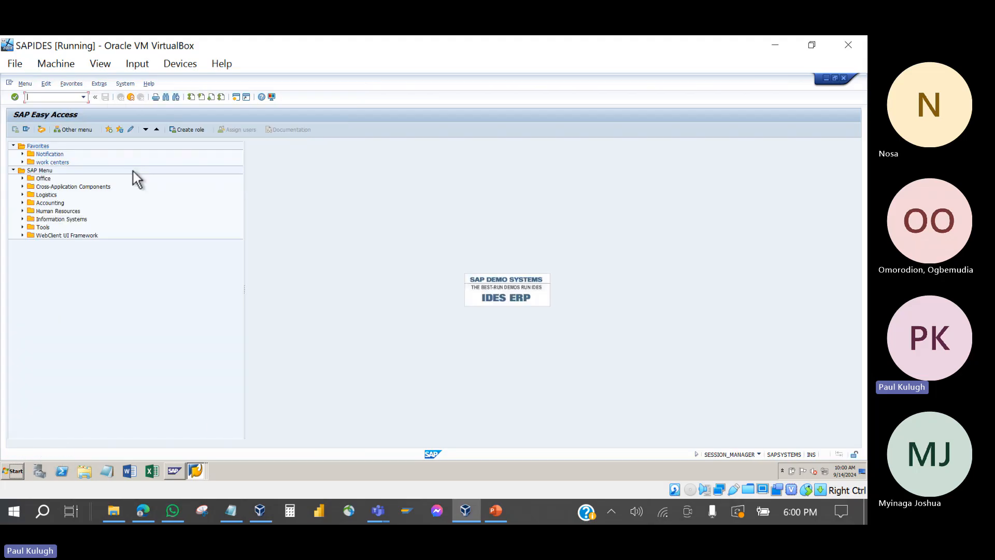
Step: Switch to the structure list window and return to order 819800's component overview
click(203, 477)
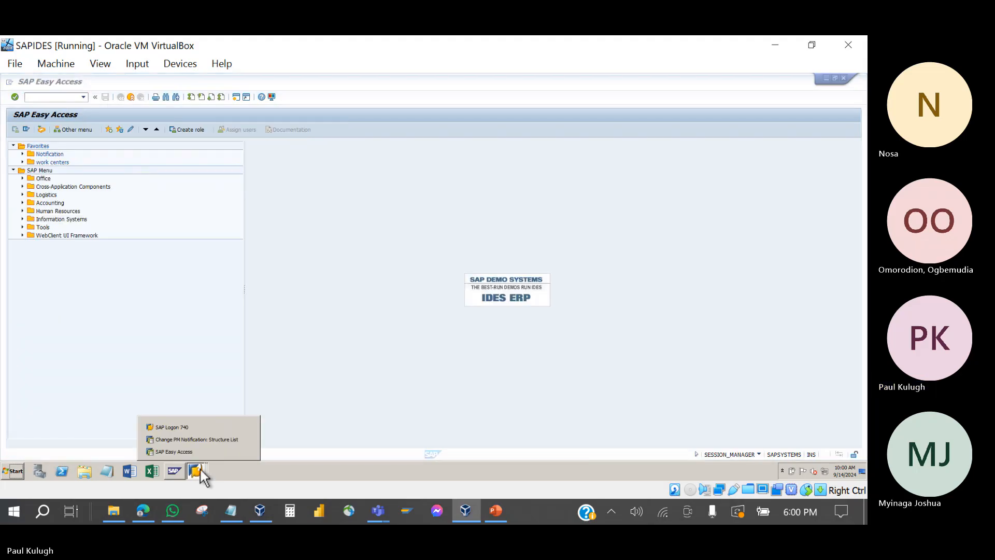
click(192, 438)
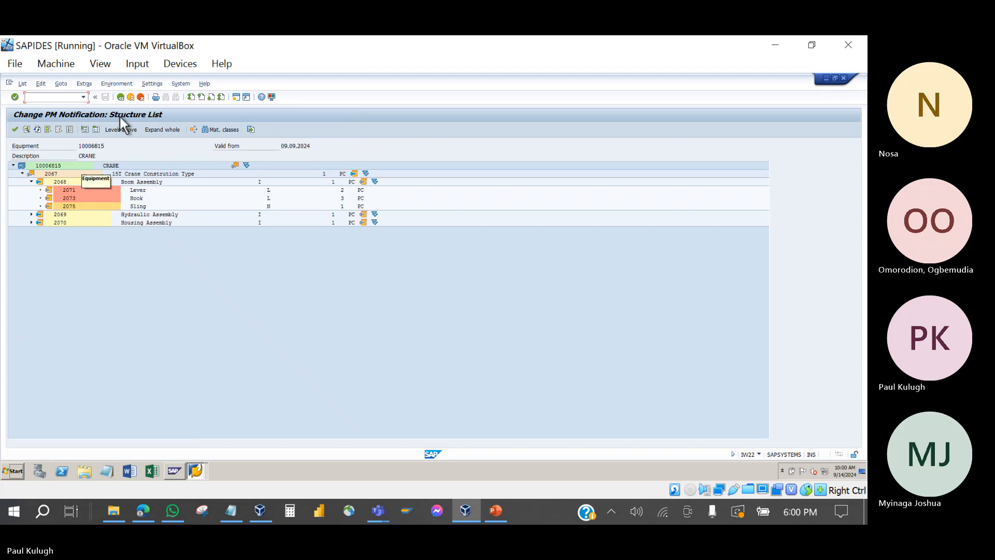
click(121, 98)
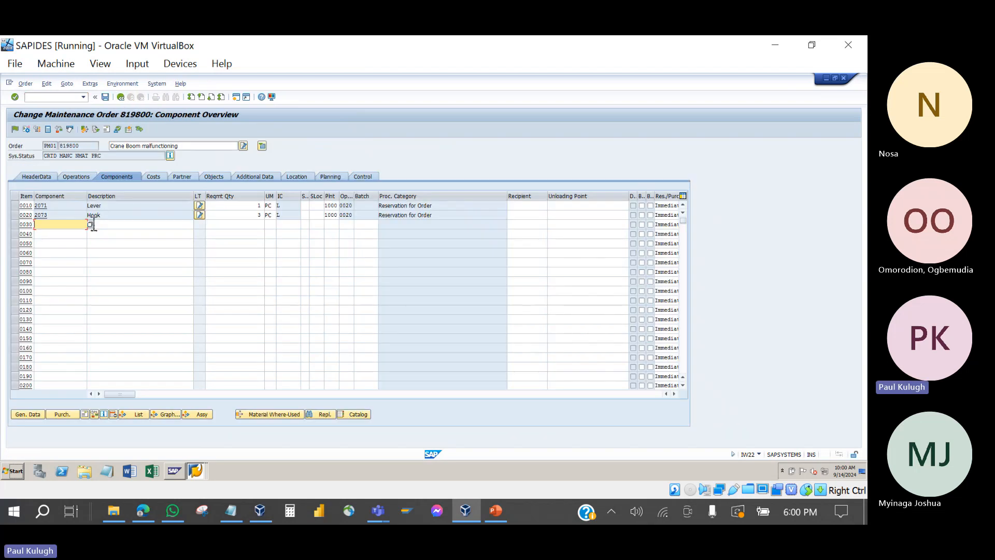
Step: Add 2075 Sling from the 2067 crane's 2068 Boom Assembly to the chosen operation
click(138, 415)
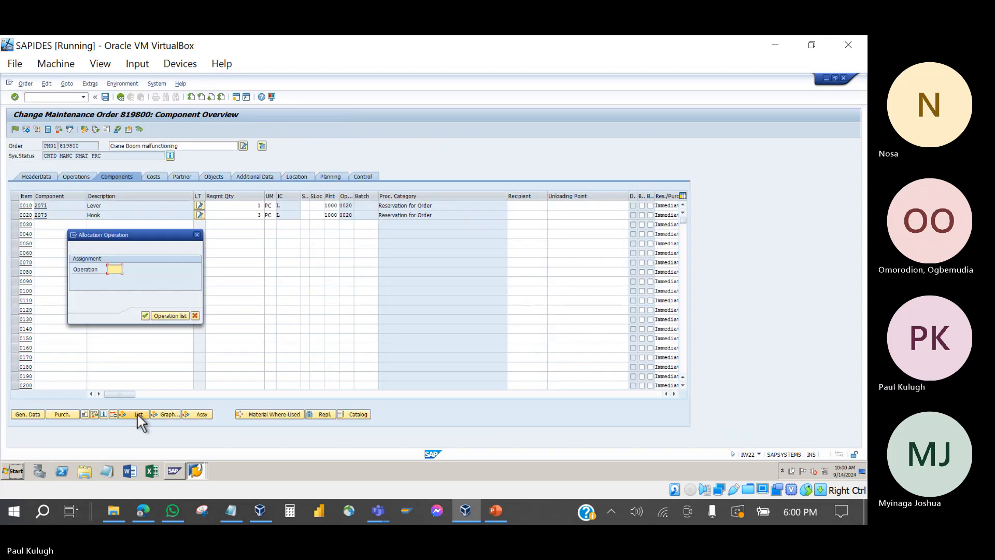
click(164, 313)
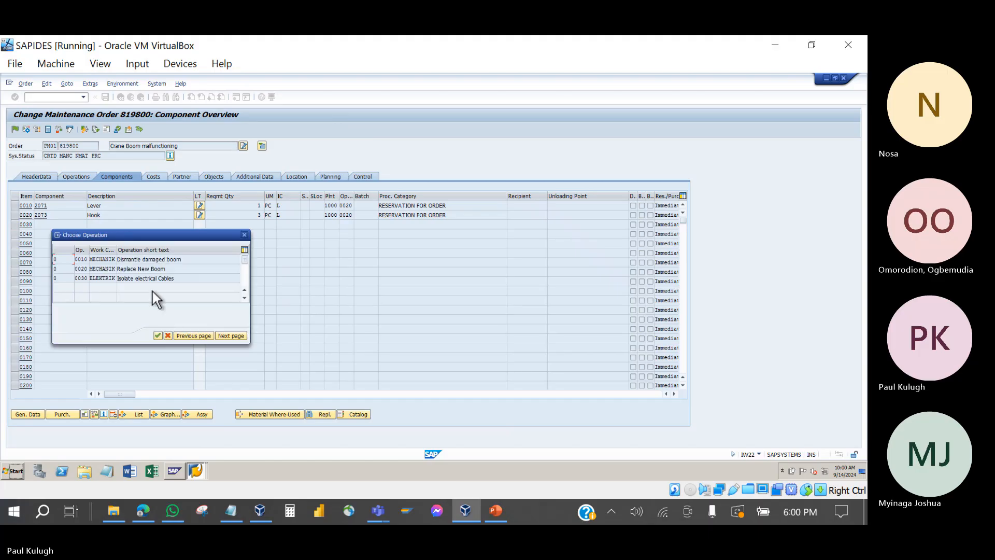
double_click(141, 267)
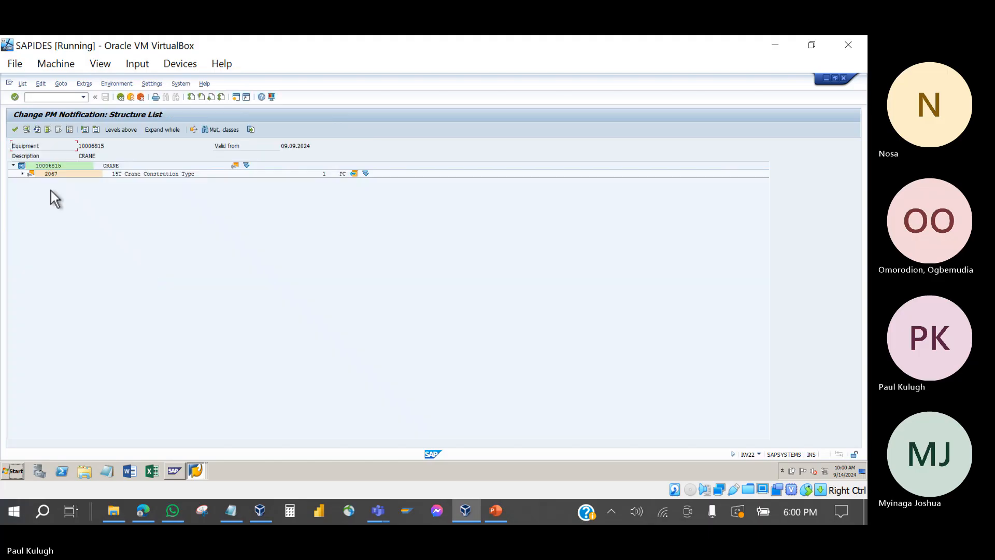
click(21, 174)
click(31, 182)
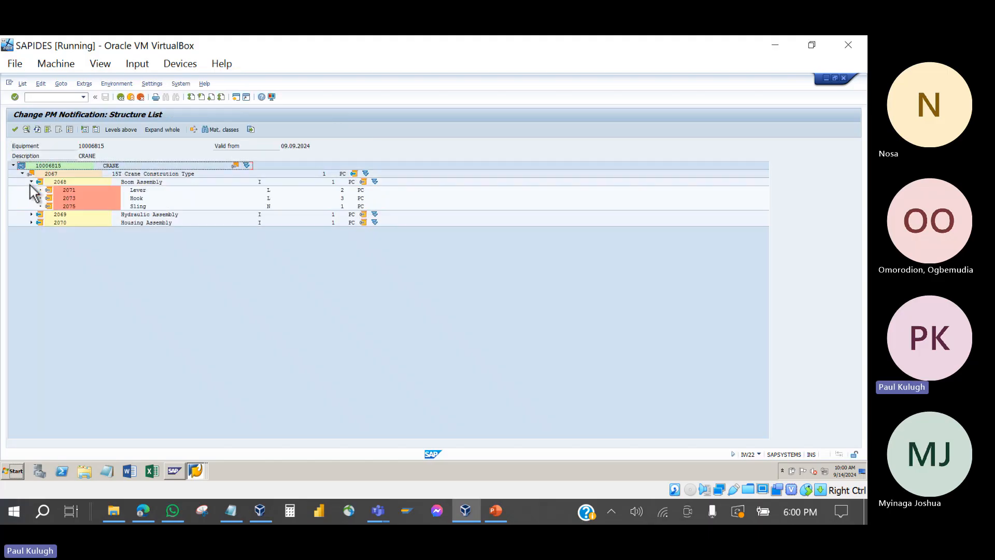
click(71, 207)
key(Return)
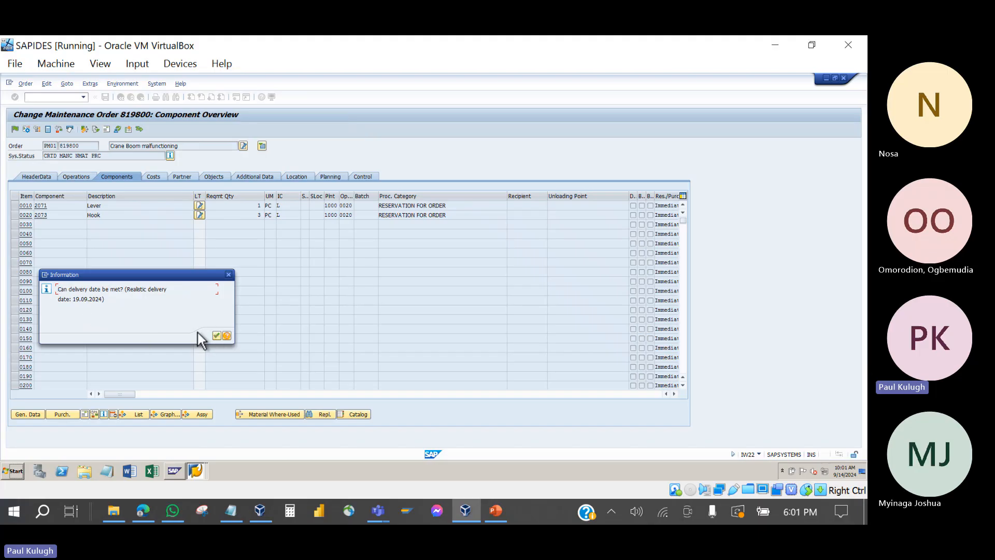
Step: Accept the delivery-date notice and compare procurement categories of items 0010 to 0030
click(217, 336)
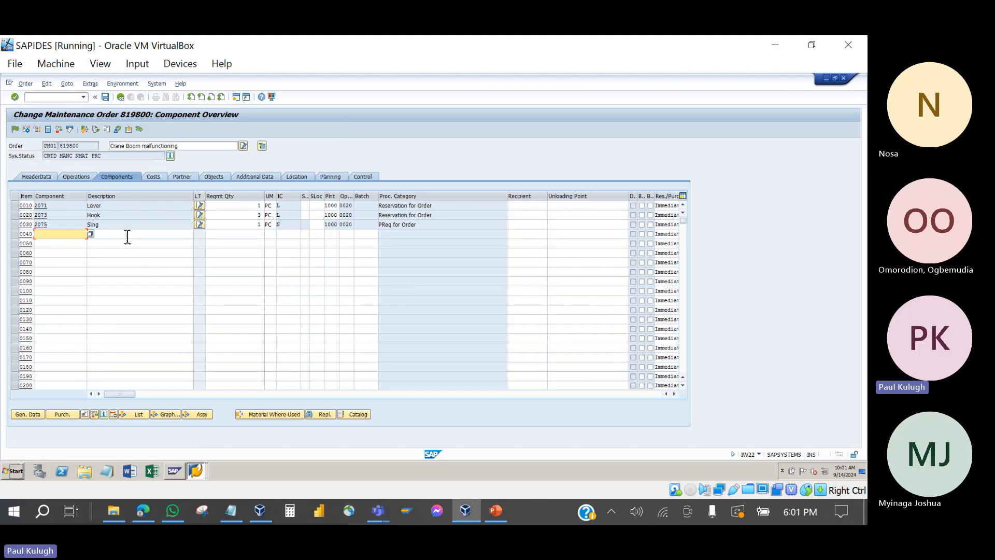
click(288, 224)
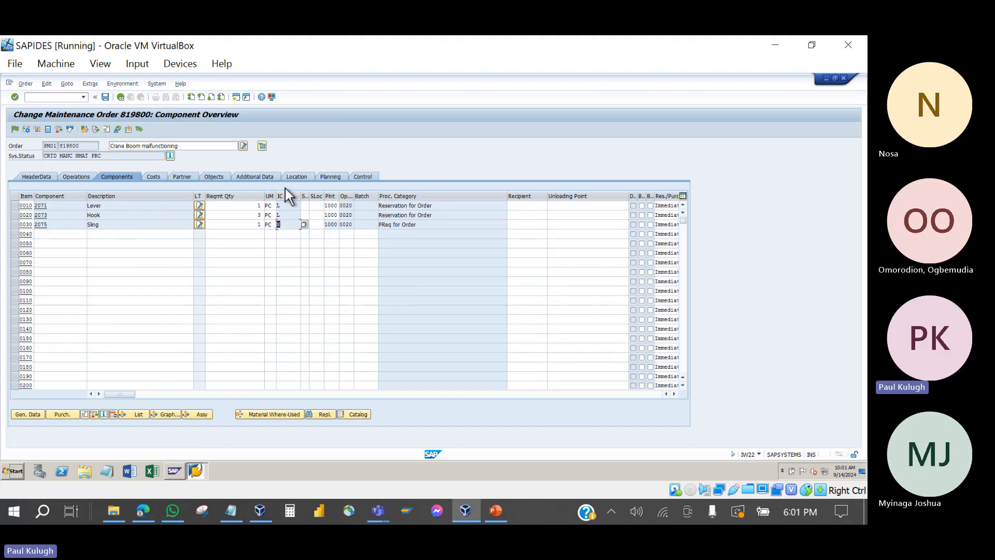
click(291, 227)
drag(422, 224, 376, 229)
click(425, 227)
drag(425, 227, 372, 228)
drag(436, 218, 366, 214)
click(443, 209)
drag(443, 210, 380, 227)
drag(418, 226, 379, 227)
drag(449, 217, 380, 227)
click(426, 231)
drag(119, 227, 89, 229)
Step: Confirm item 0030 has category N and PReq for Order, unlike items 0010 and 0020 (L, Reservation)
click(285, 224)
text(N)
click(284, 215)
click(279, 206)
click(291, 218)
drag(434, 215, 377, 215)
drag(441, 206, 356, 206)
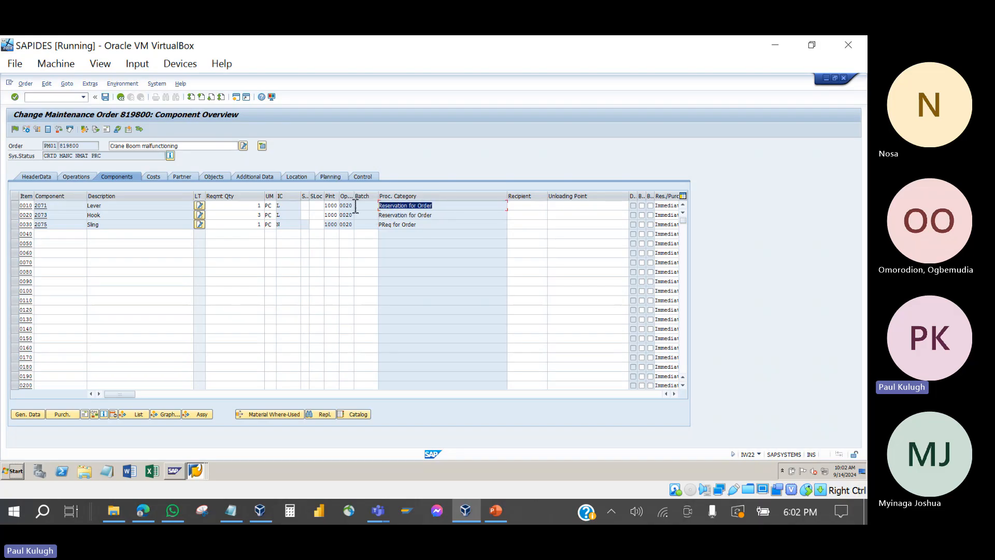
drag(417, 224, 294, 231)
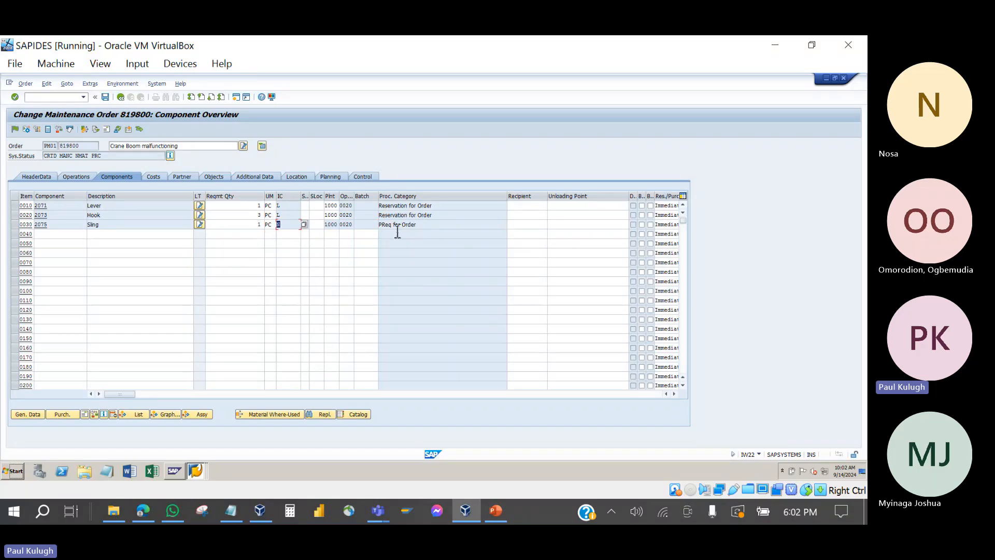
drag(424, 224, 369, 219)
click(286, 228)
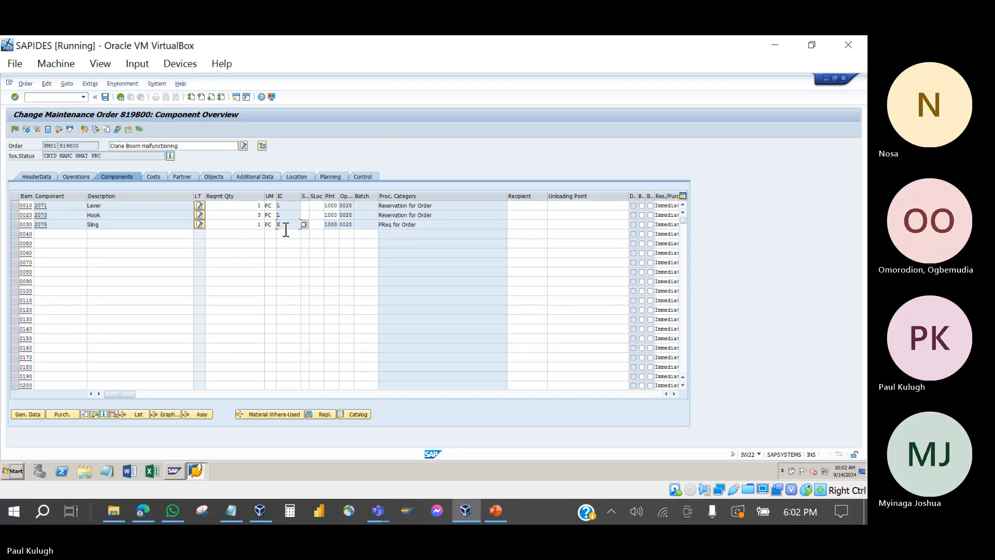
Step: Review order 819800's costs by value category, its header data and its components
click(153, 176)
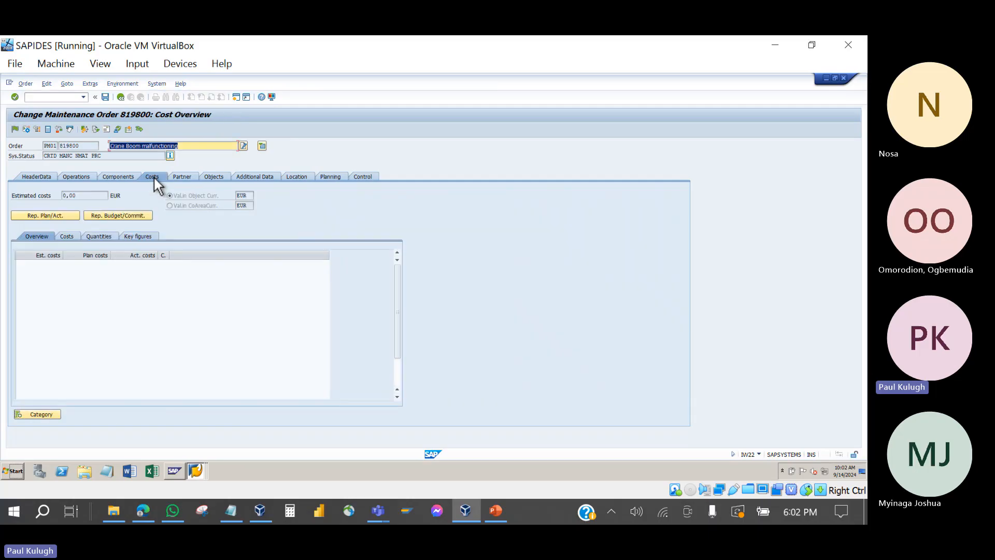
click(72, 235)
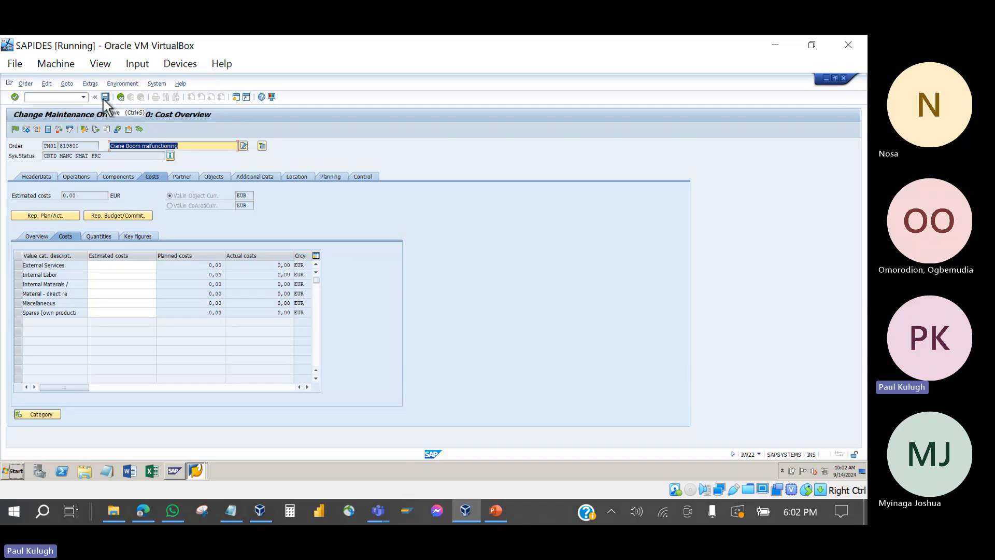
click(40, 176)
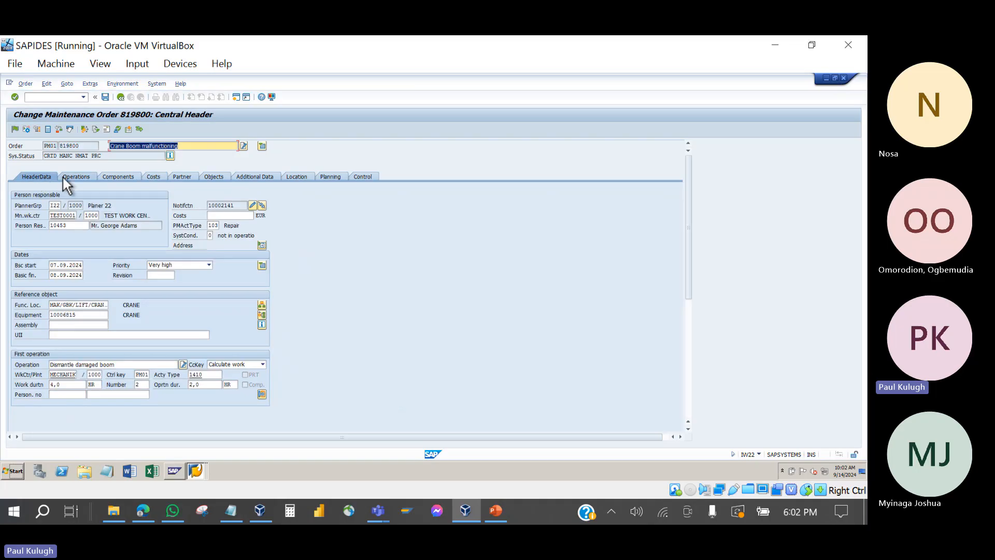
click(107, 174)
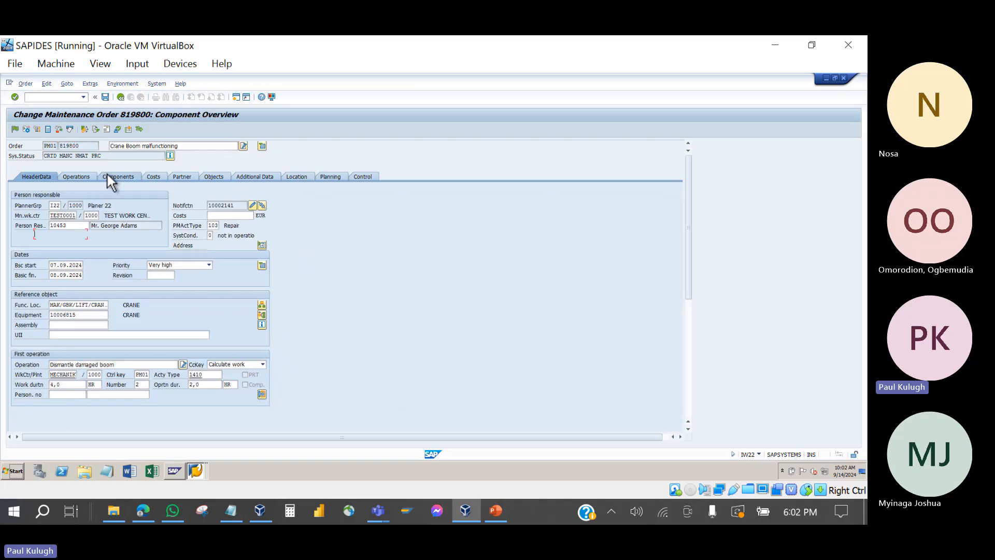
Step: Return to the header data and save order 819800, acknowledging the availability warning
click(33, 178)
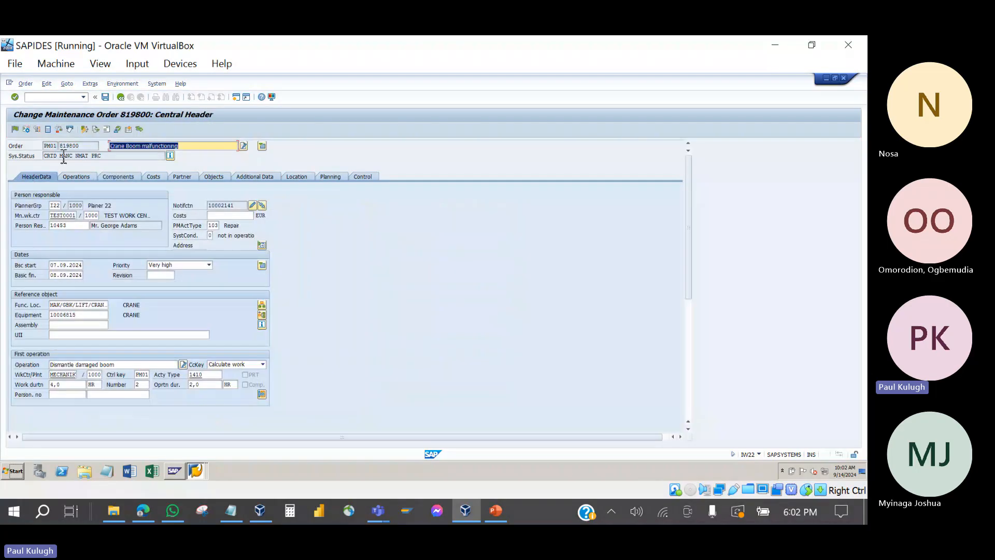
click(106, 97)
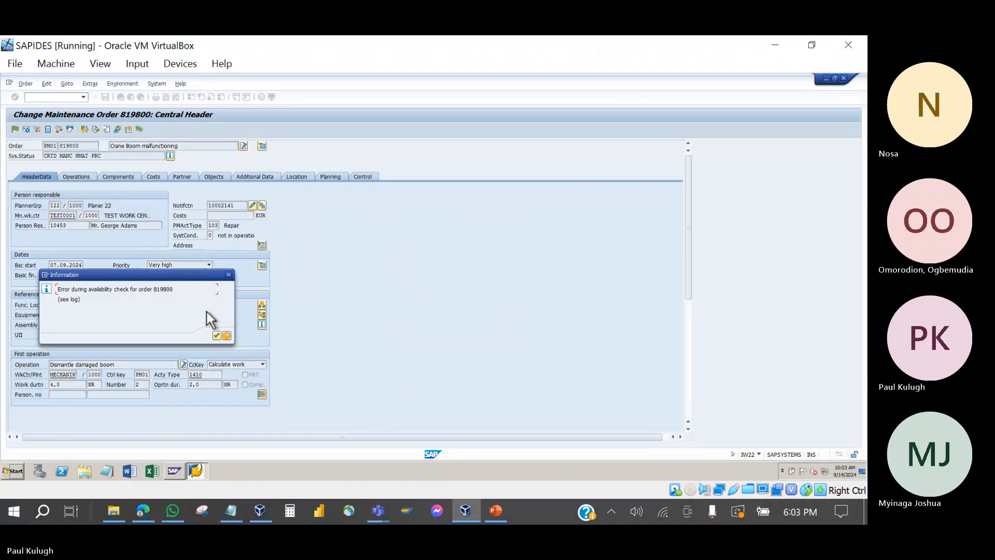
click(217, 336)
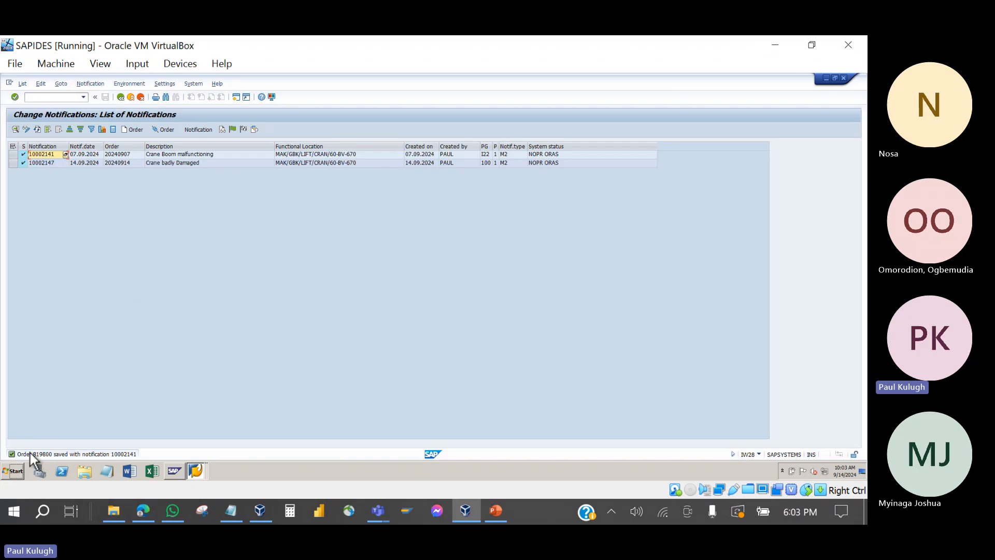
Step: Open order 819800 from notification 10002141 and show the first component's general data
double_click(42, 154)
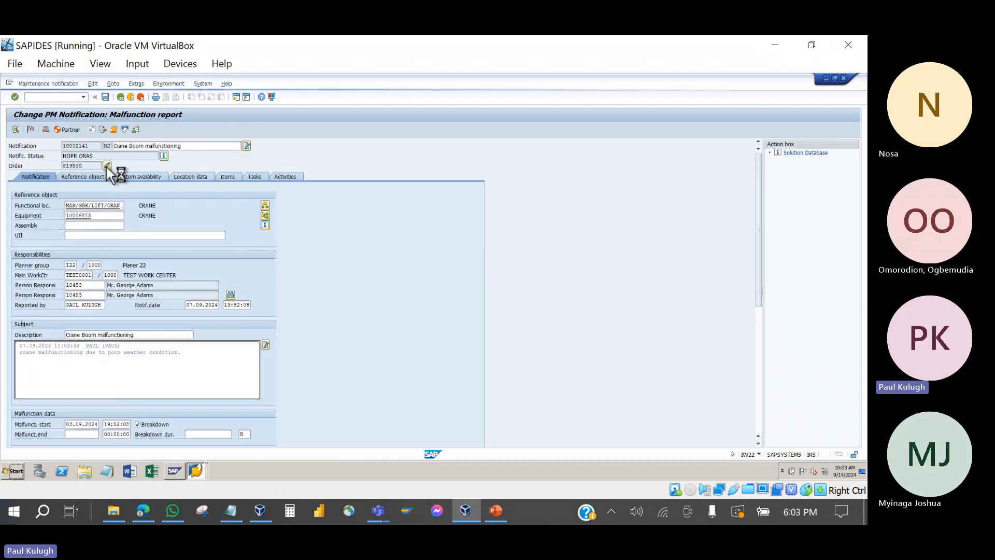
click(107, 165)
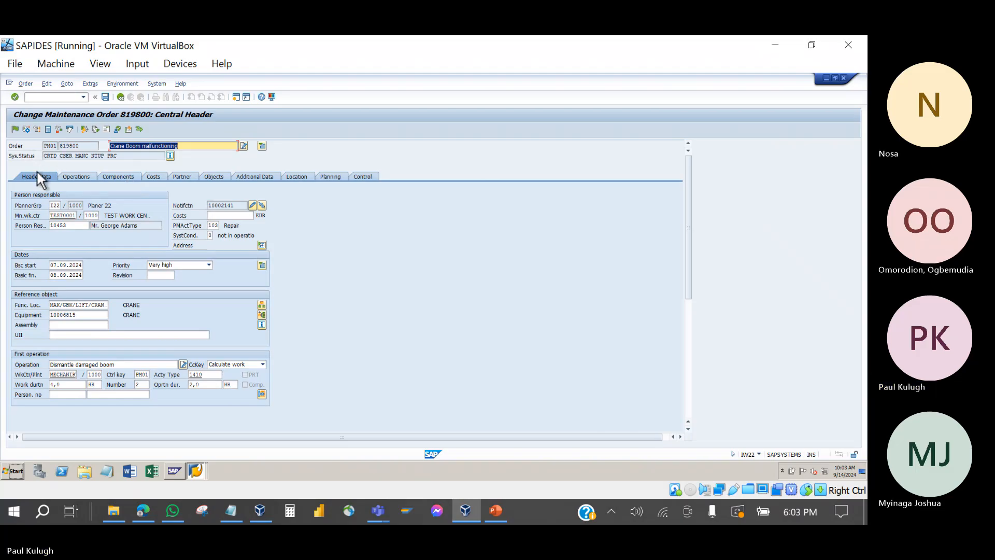
click(115, 177)
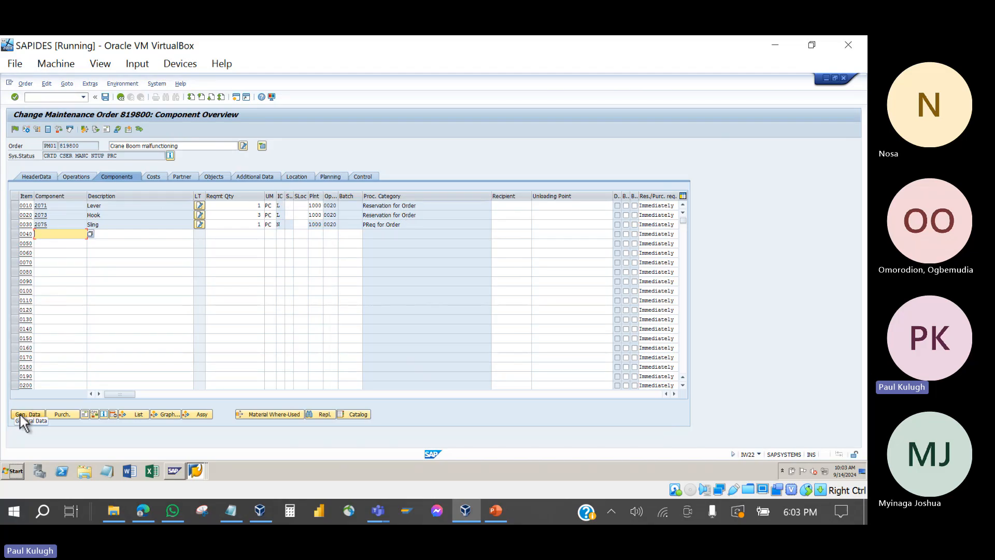
click(37, 414)
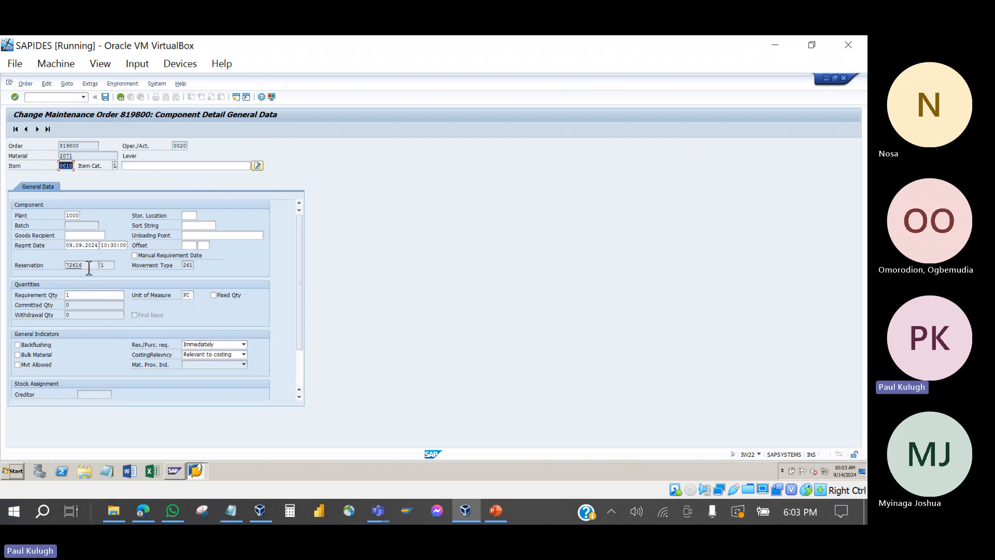
Step: Review reservation 72616 on Lever and Hook and the Sling's purchase requisition 10016043, ending on Hook
drag(81, 265, 65, 267)
click(37, 129)
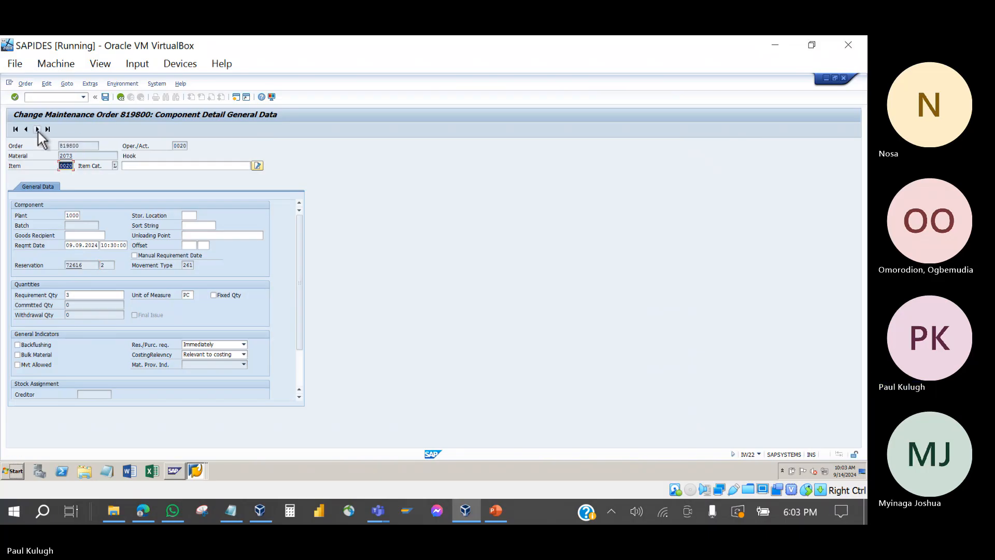
double_click(91, 266)
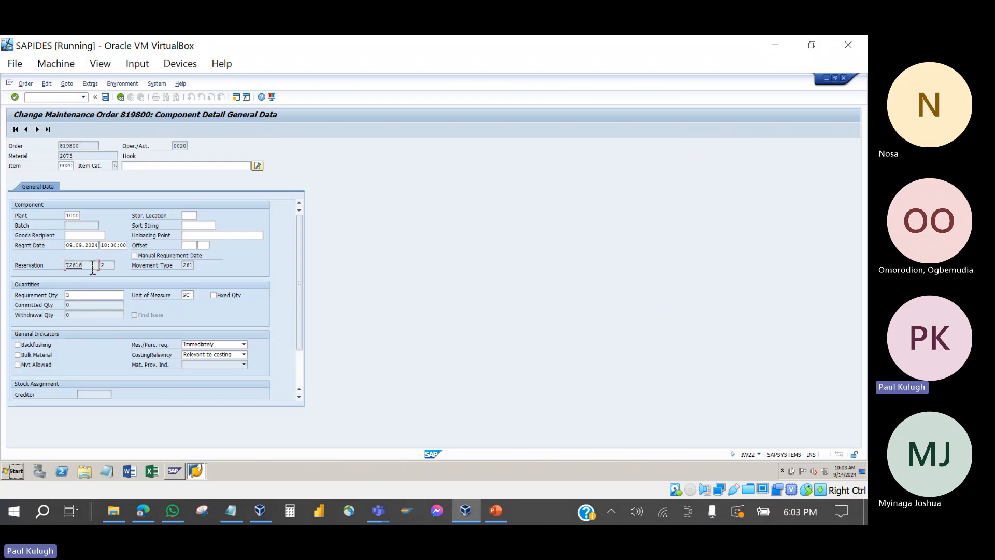
click(37, 129)
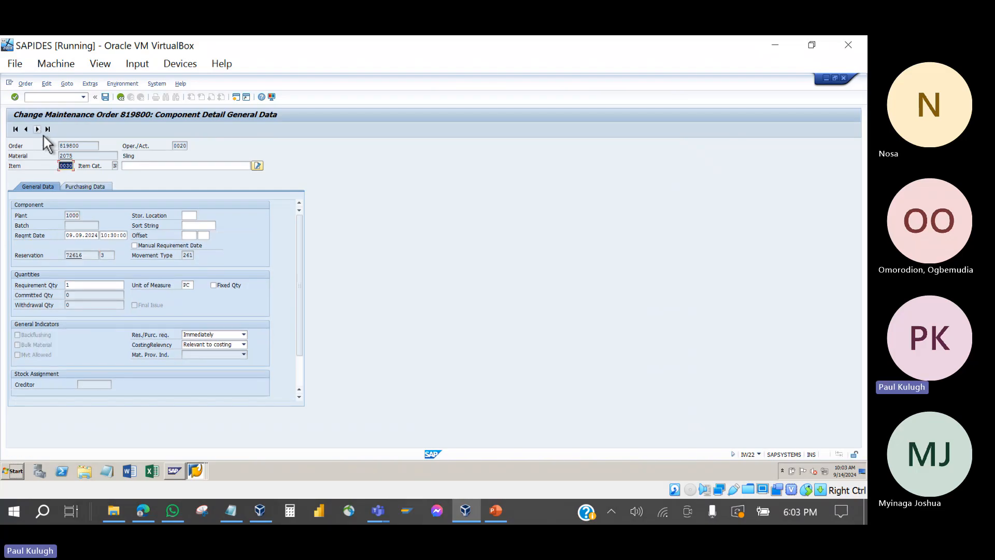
click(84, 184)
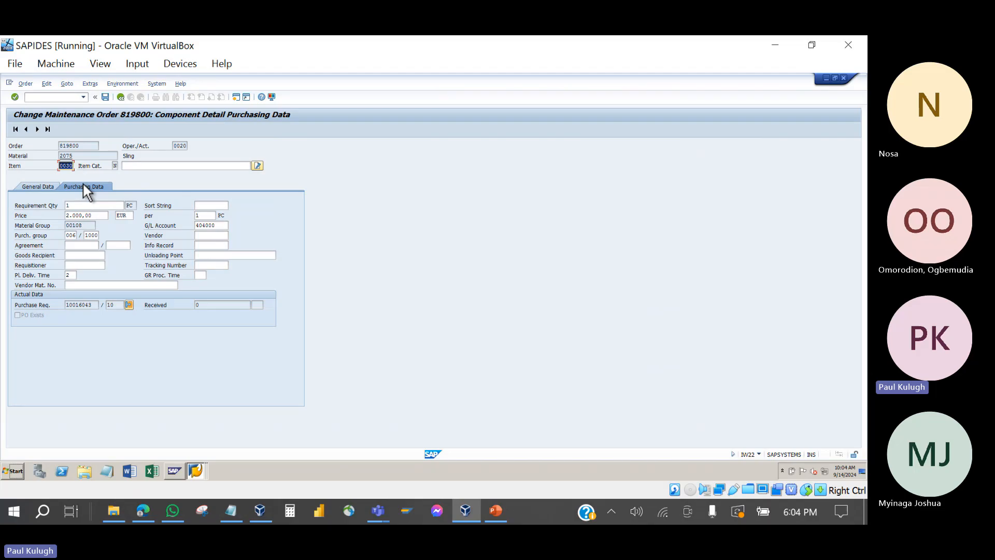
drag(99, 310, 64, 310)
click(49, 185)
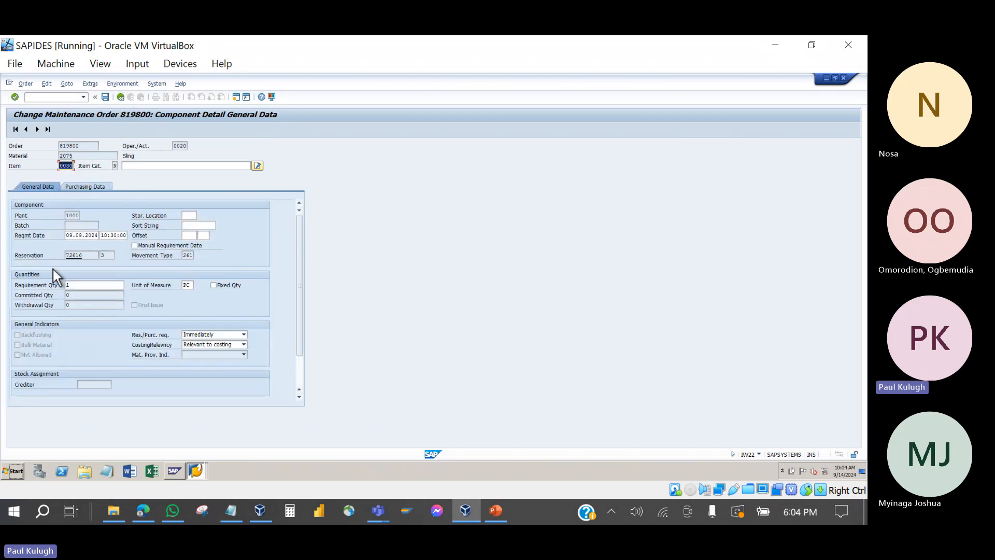
click(71, 286)
drag(72, 288, 48, 293)
click(27, 130)
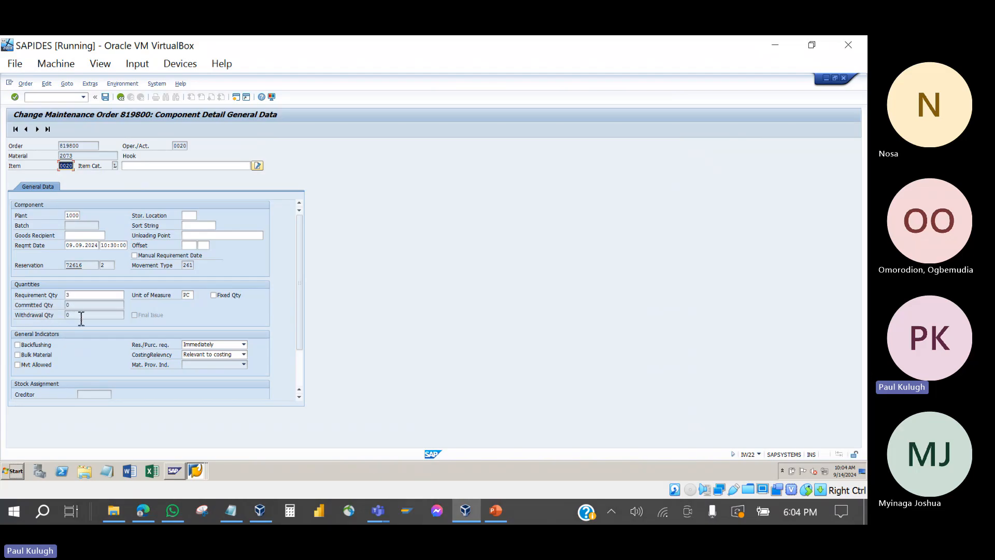
Step: Step to the Sling item and check its purchase requisition 10016043 in Purchasing Data
click(119, 166)
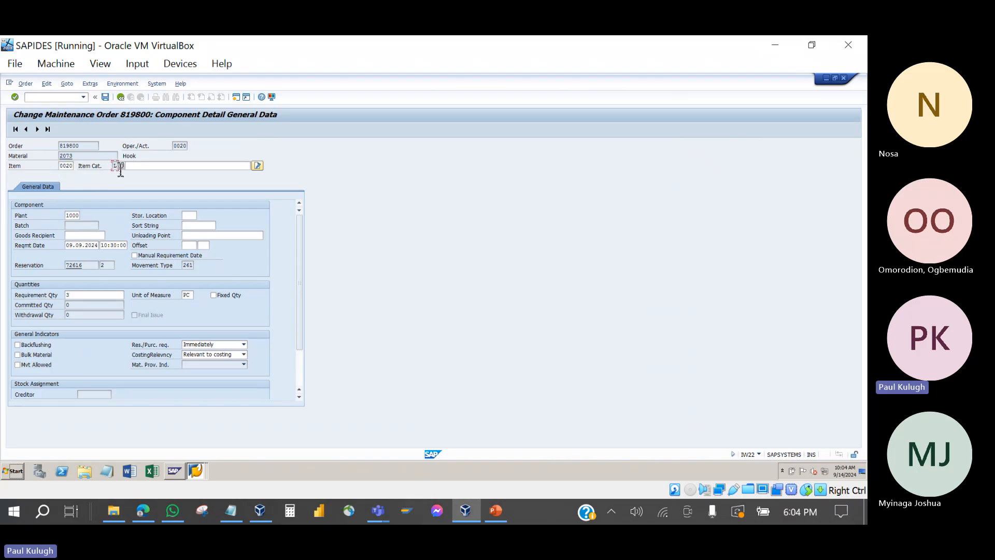
click(37, 129)
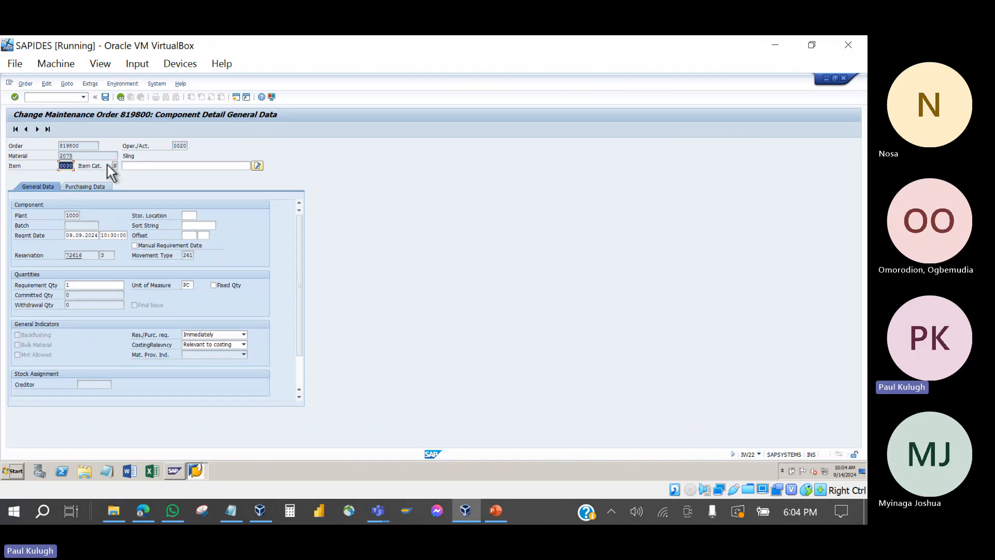
click(82, 188)
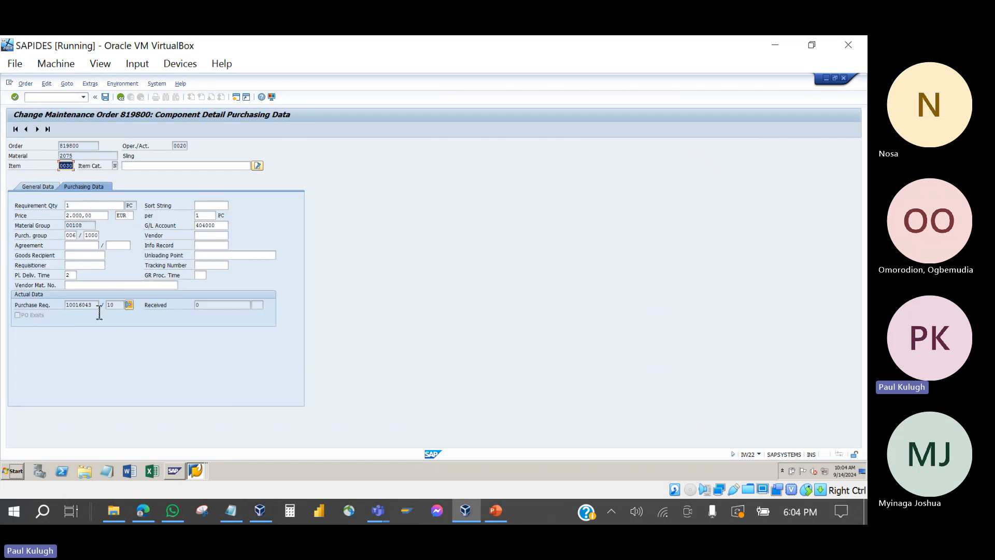
drag(96, 305, 62, 305)
Step: Check the Sling's price 2.000,00, then save order 819800, acknowledging the availability message
click(81, 207)
click(96, 216)
drag(96, 217, 48, 214)
click(105, 97)
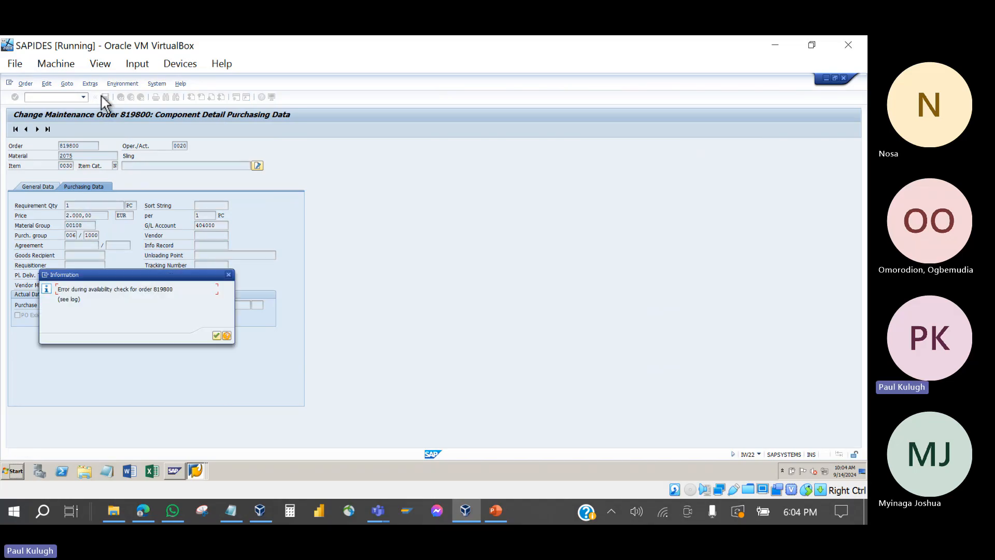
click(216, 336)
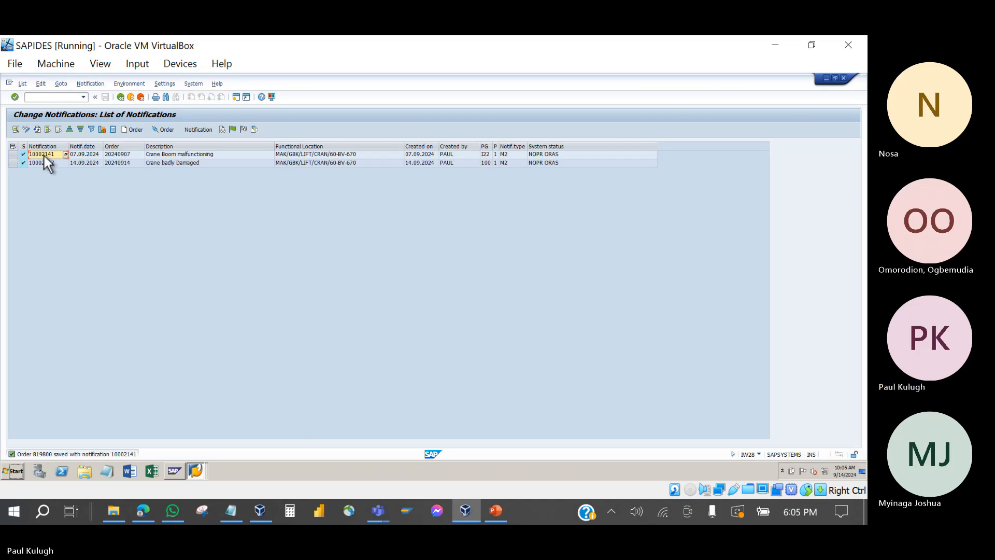
Step: Open order 819800 from notification 10002141 on its Costs tab and widen the Plan costs column
double_click(47, 154)
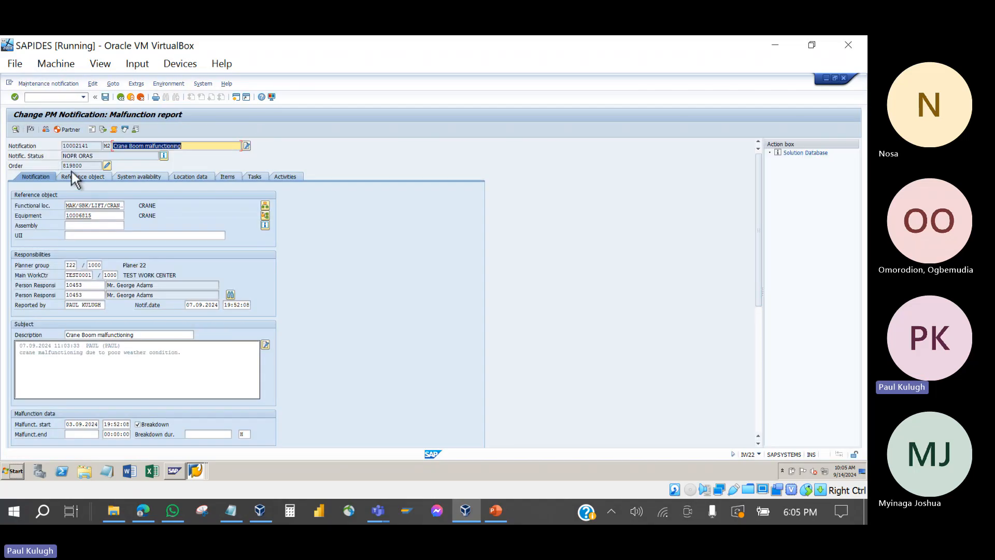
click(107, 165)
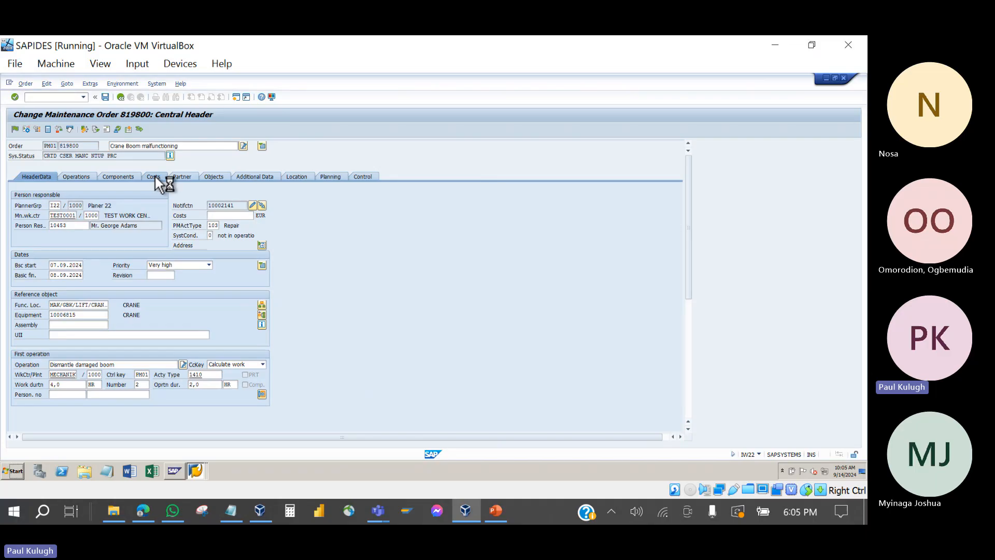
click(155, 176)
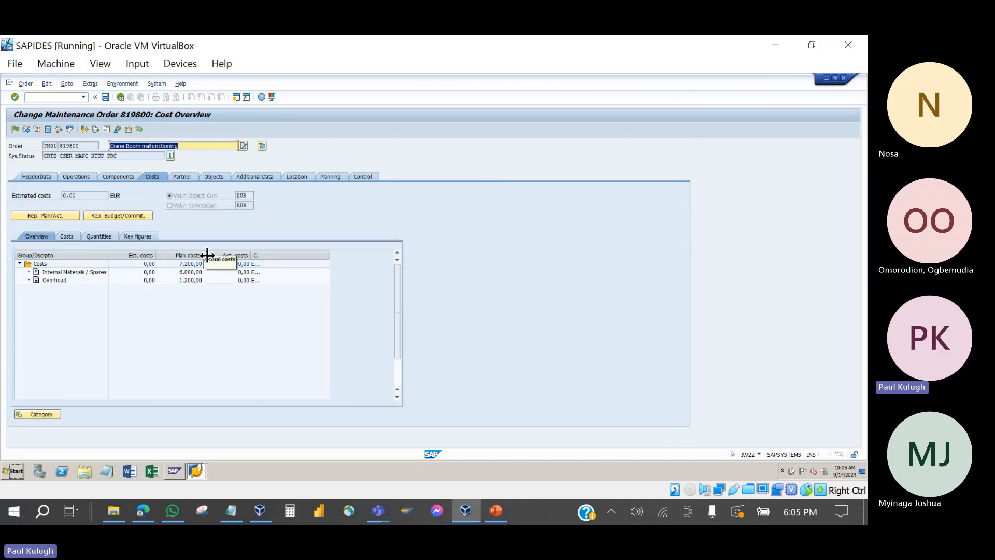
drag(208, 256, 257, 255)
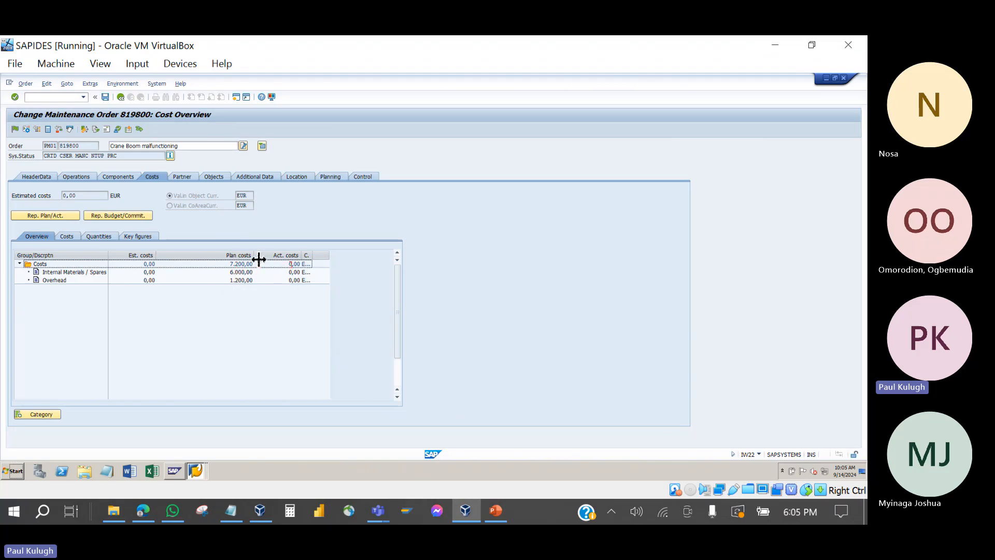
Step: Check estimated and plan costs: 7.200,00 total, 6.000,00 materials/spares, 1.200,00 overhead
click(147, 266)
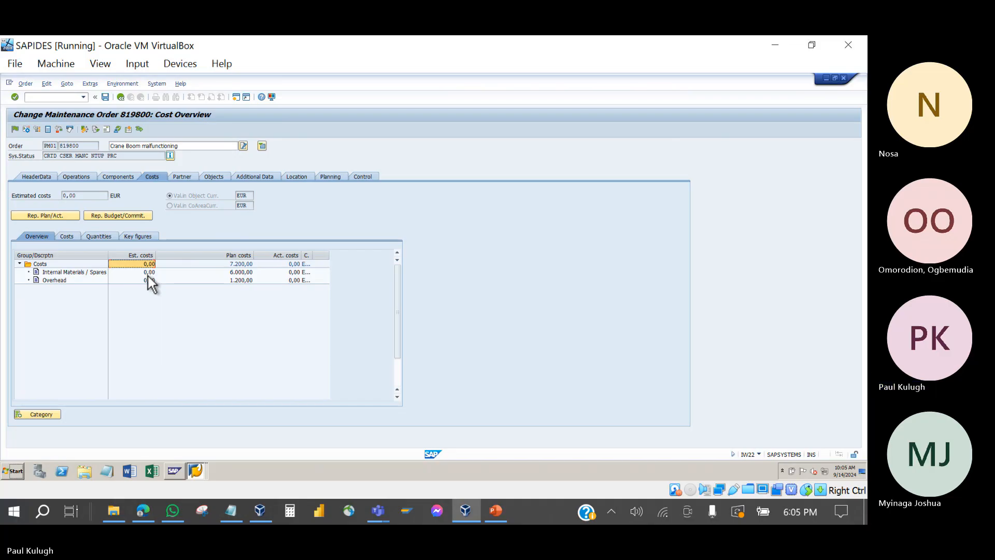
click(148, 274)
click(148, 280)
click(147, 272)
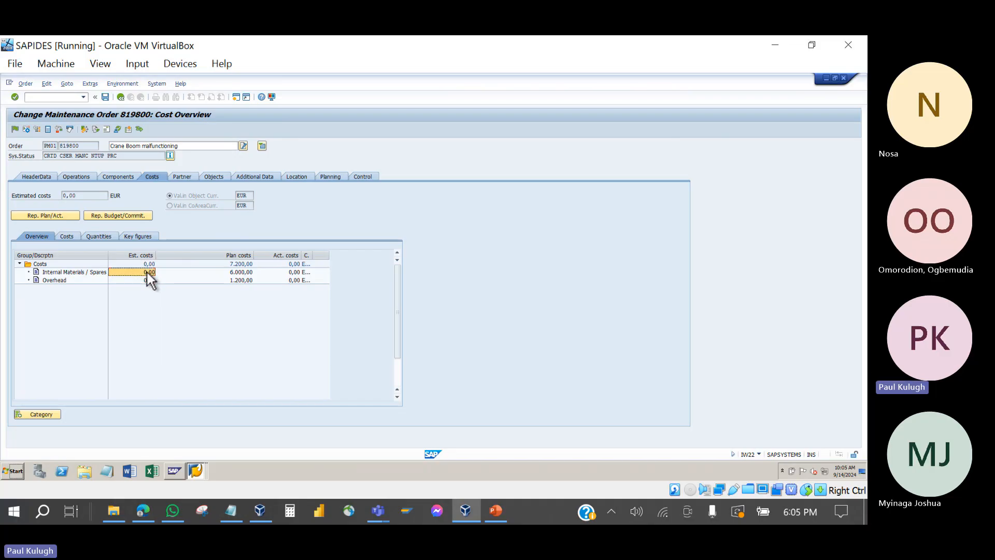
click(146, 263)
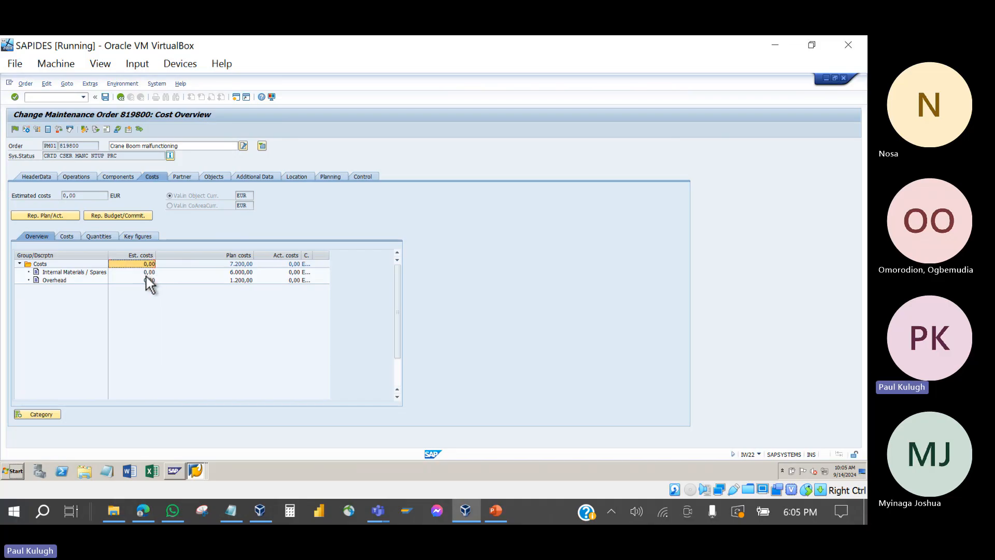
click(147, 273)
click(146, 281)
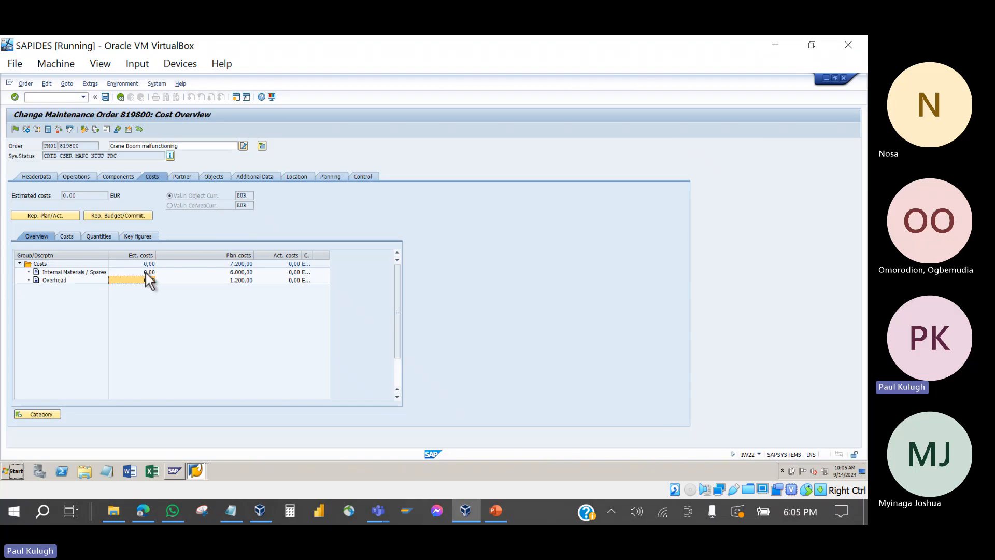
click(146, 272)
click(146, 263)
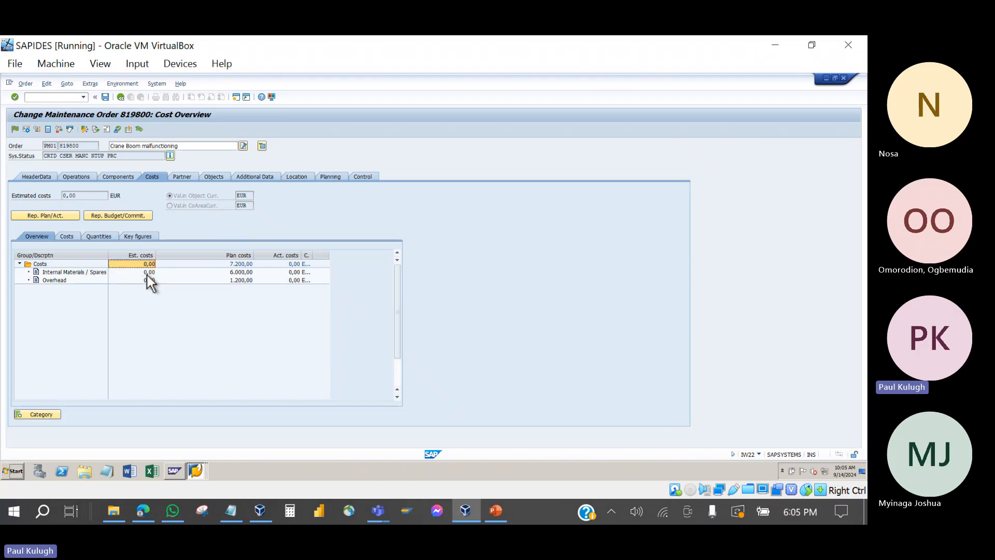
click(244, 264)
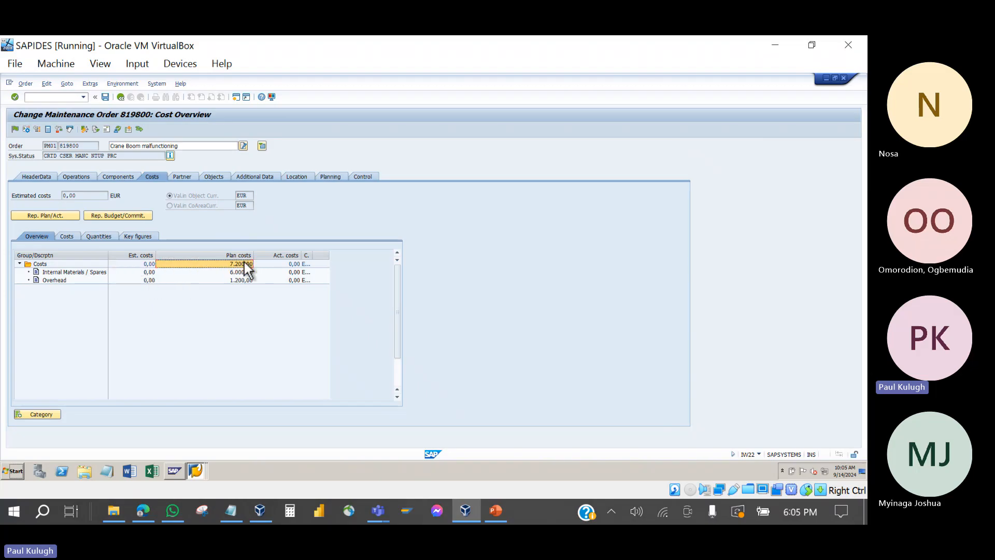
click(244, 272)
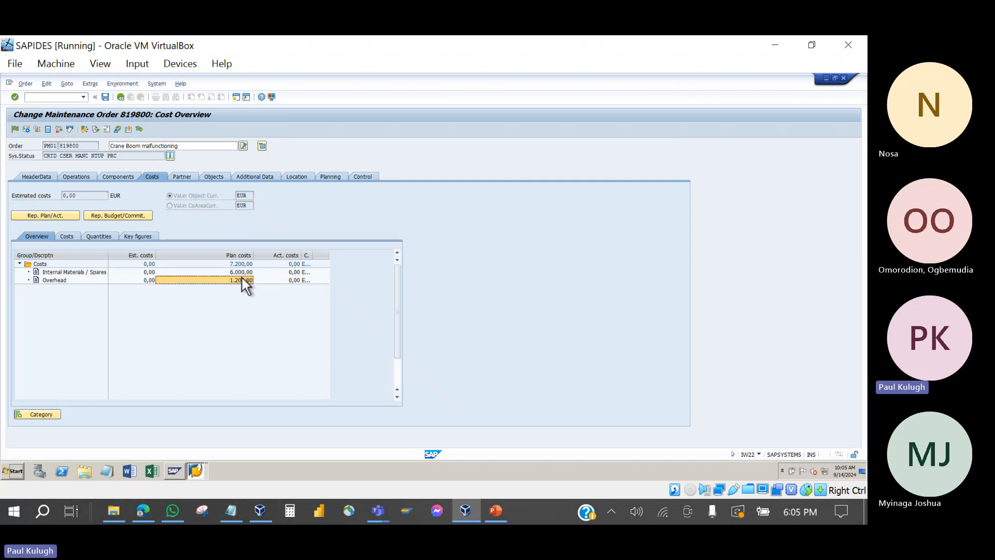
click(238, 264)
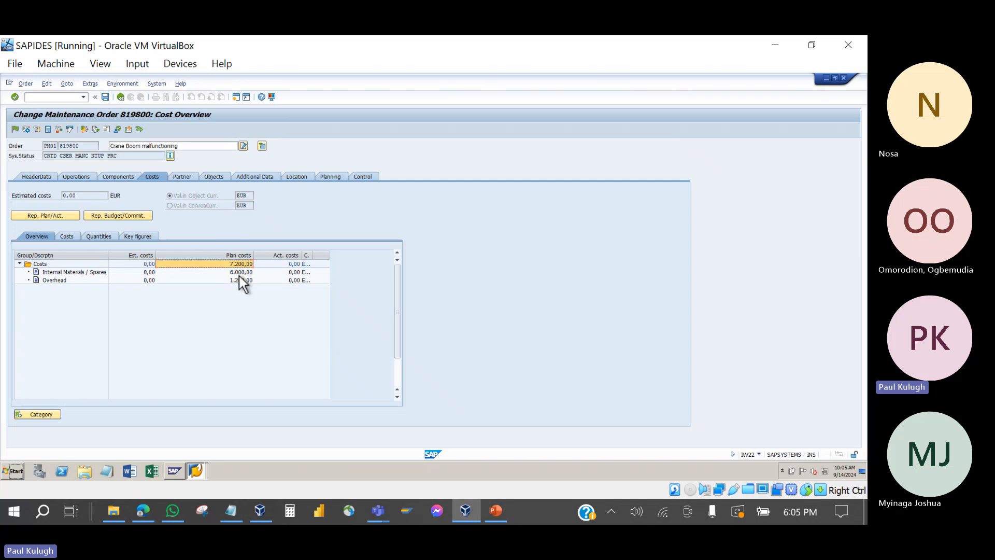
click(239, 274)
click(240, 265)
Step: Widen the Act. costs and Currency columns and check total, spares and overhead actual costs show 0,00 EUR
drag(304, 257, 318, 258)
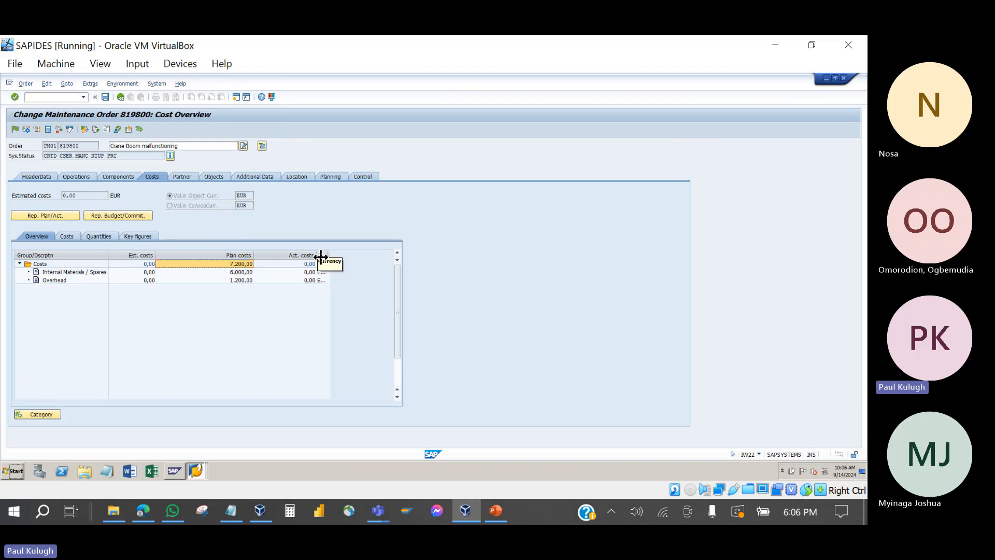
right_click(289, 255)
click(376, 245)
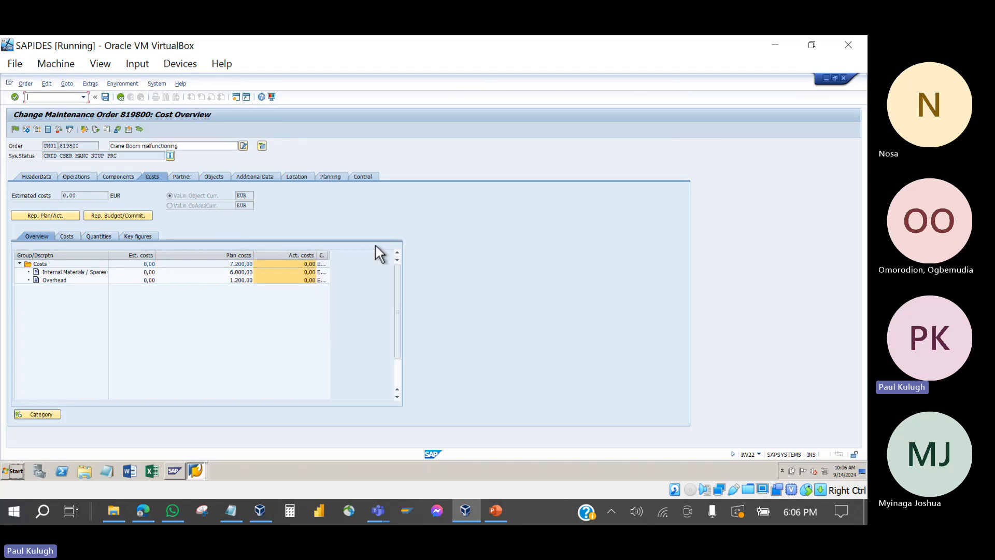
right_click(322, 257)
click(282, 279)
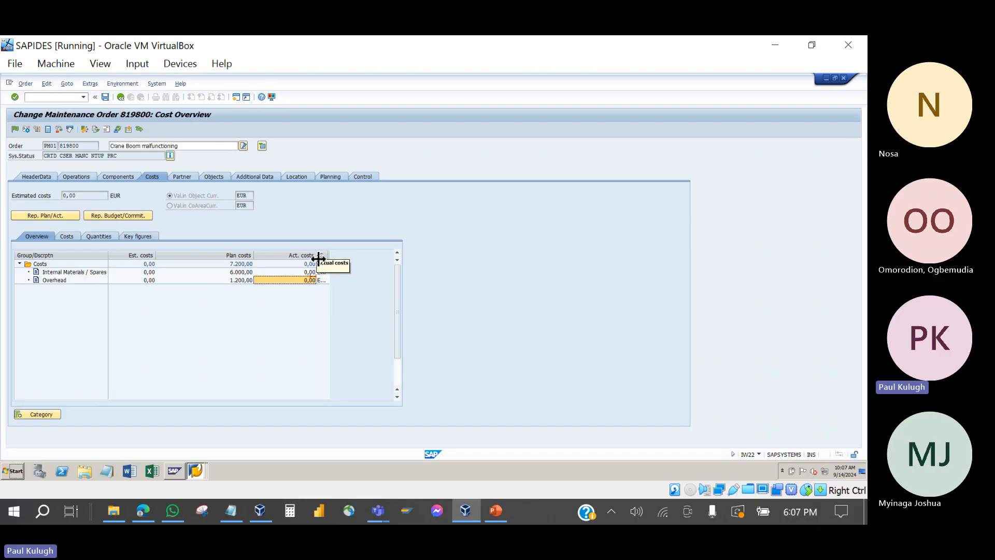
drag(318, 258, 291, 259)
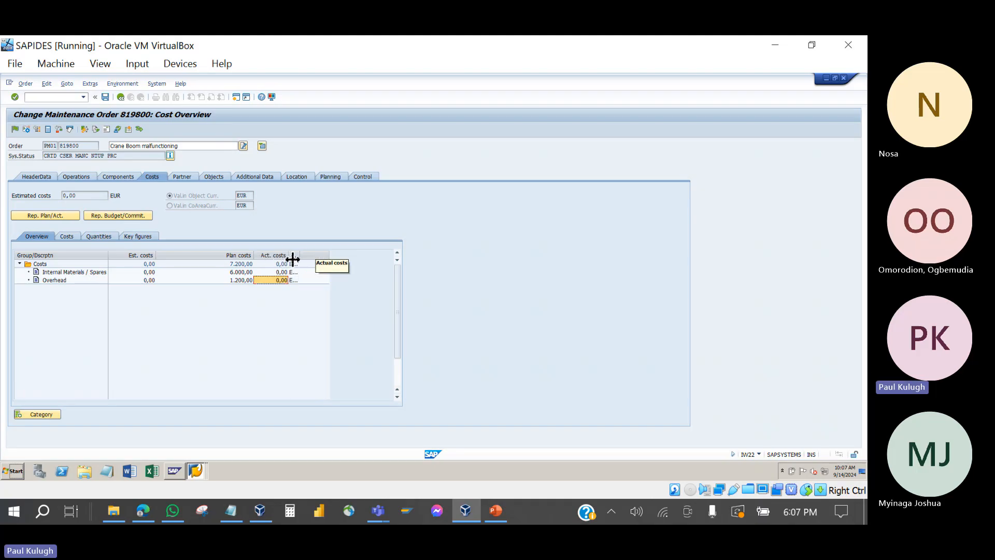
drag(304, 258, 320, 258)
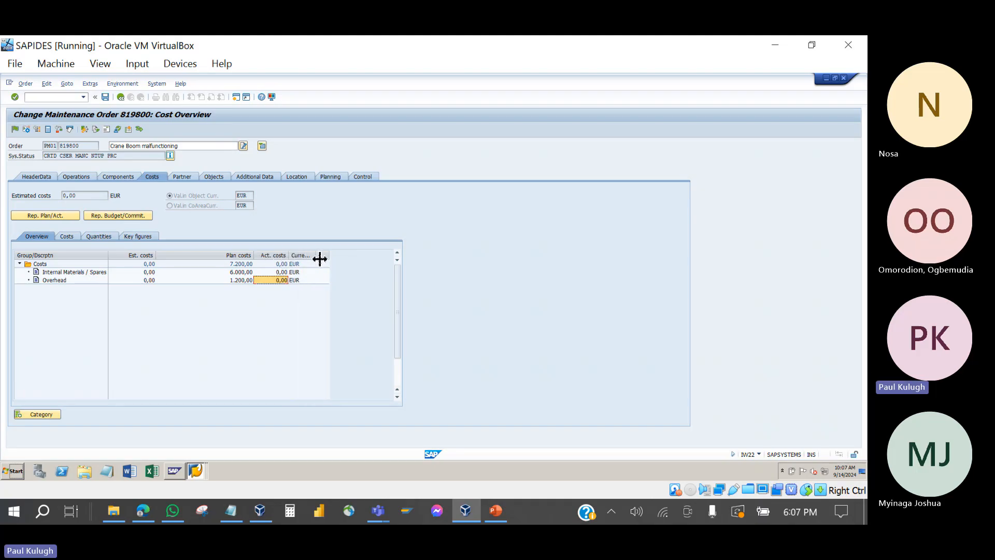
click(278, 264)
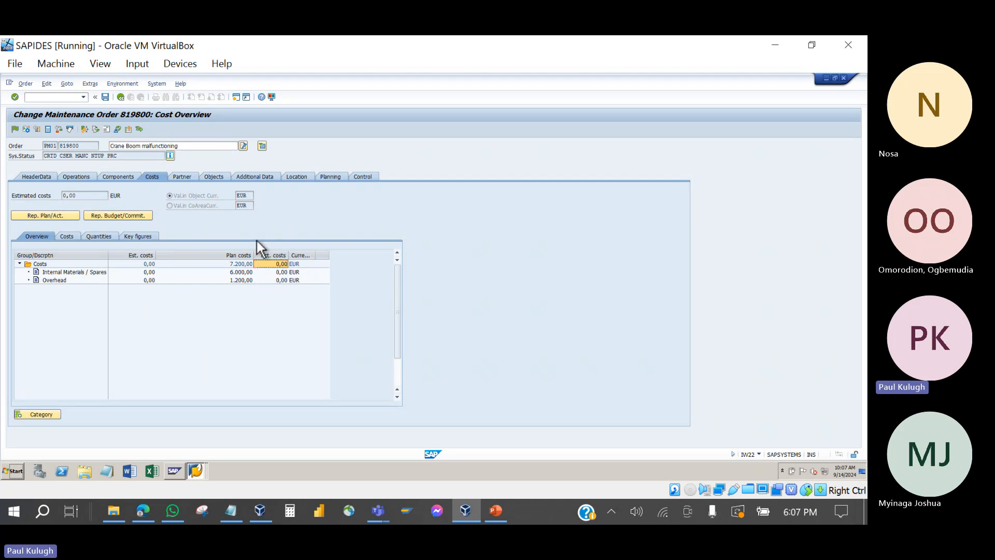
click(277, 272)
click(280, 264)
click(278, 279)
Step: Recheck total actual costs, view responsible cost centre 40000 under Additional Data, then return to HeaderData
click(278, 264)
click(280, 263)
click(262, 177)
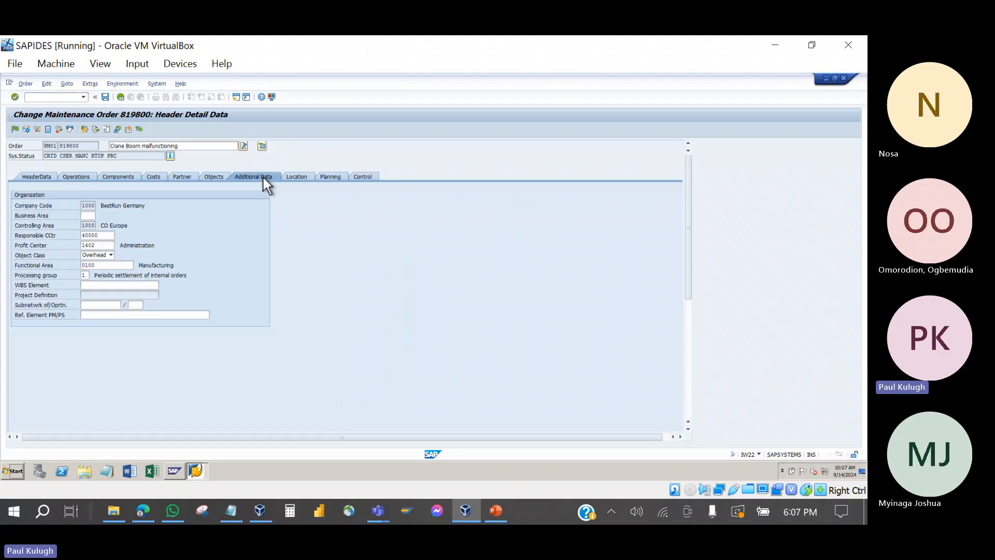
double_click(104, 236)
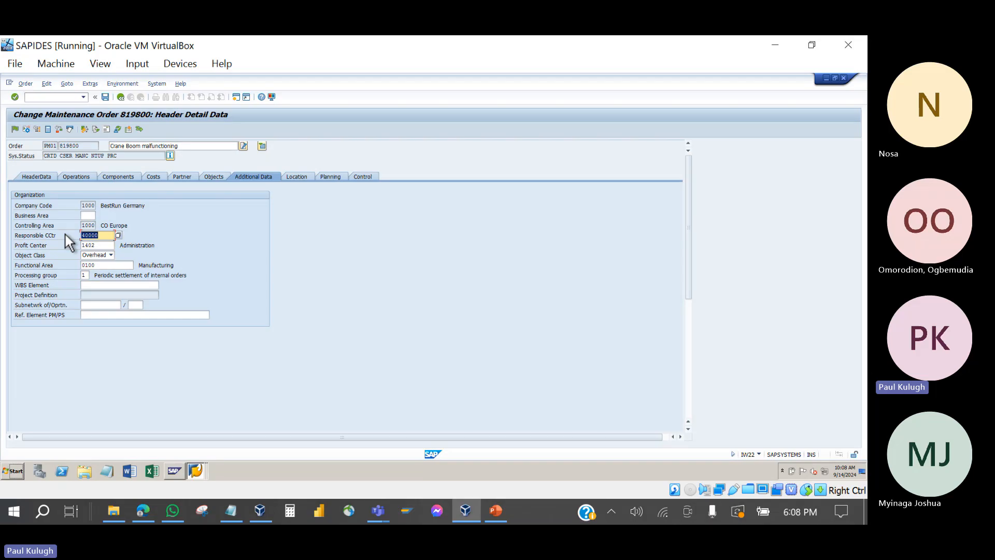
click(47, 181)
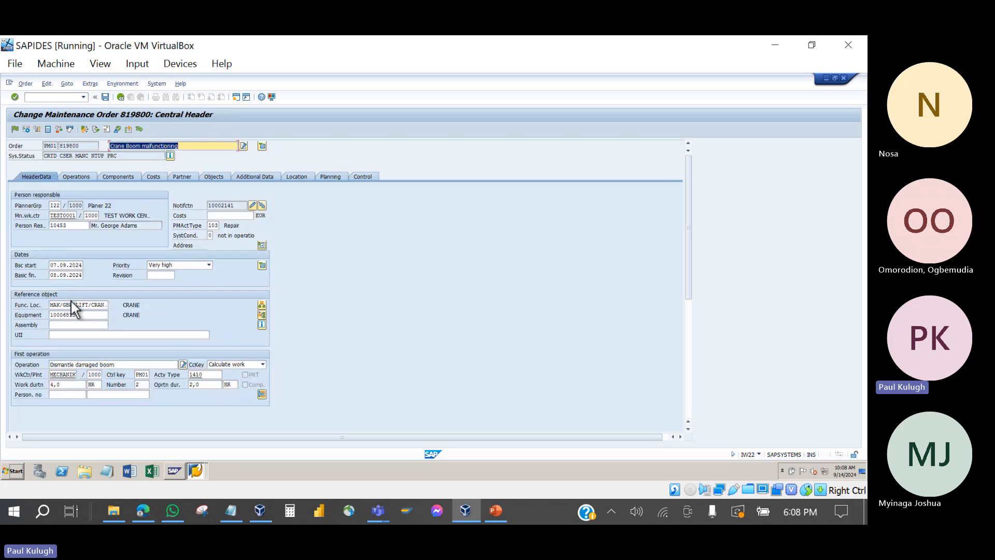
Step: Open functional location MAK/GBK/LIFT/CRAN/60-BV-670 and verify cost center 40000 in its organization data
double_click(73, 305)
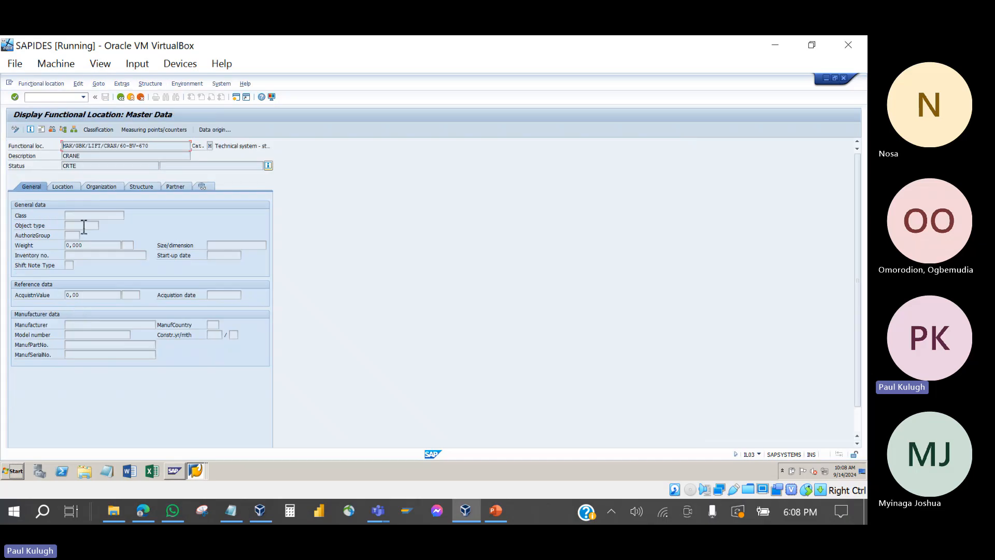
click(69, 186)
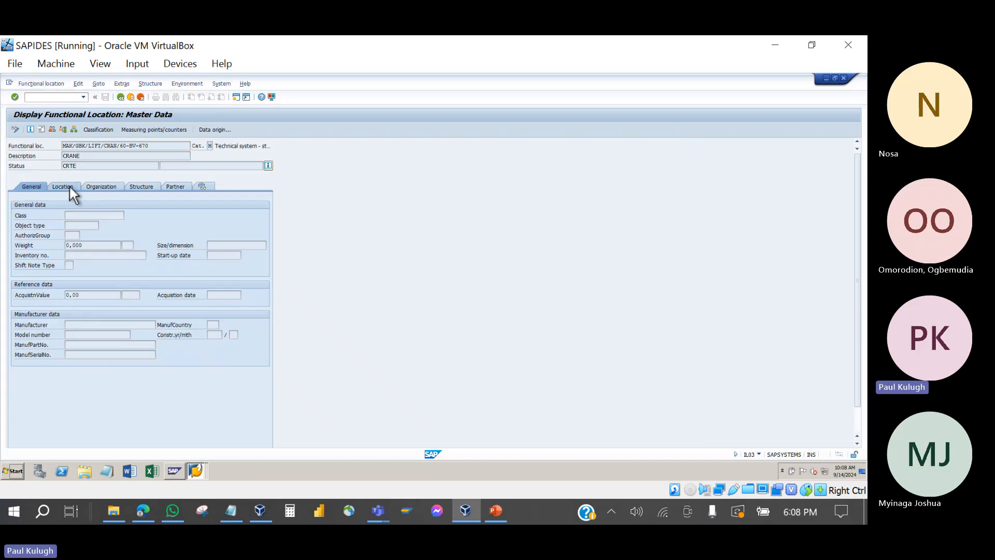
click(98, 186)
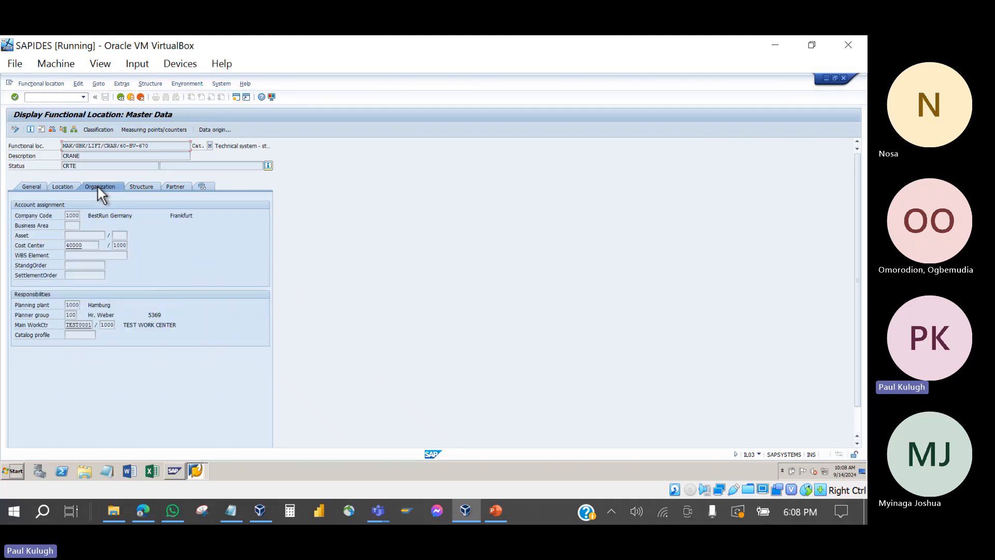
drag(89, 247, 66, 250)
drag(155, 147, 61, 152)
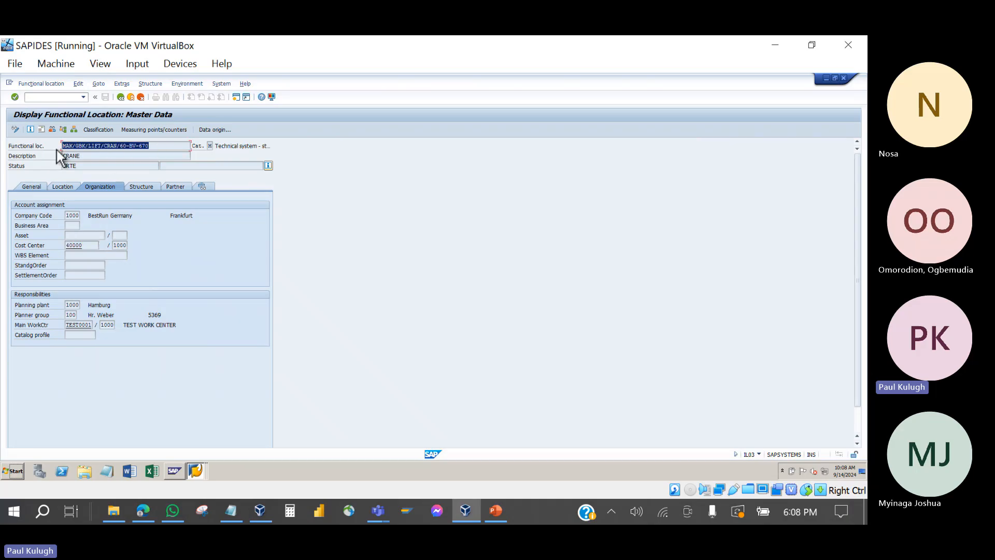
drag(88, 246, 61, 246)
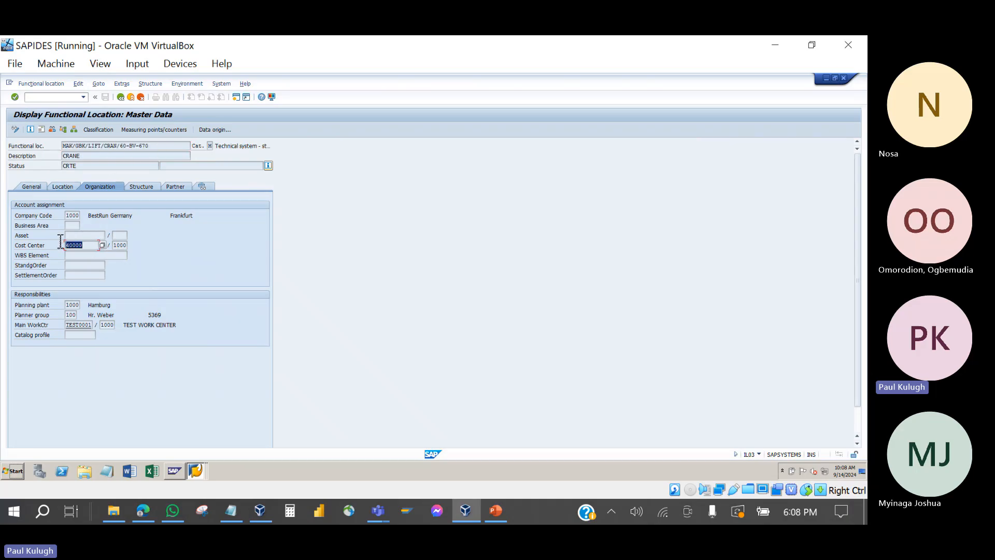
Step: Back on order 819800, confirm responsible cost centre 40000, then view header data and cost overview
click(121, 96)
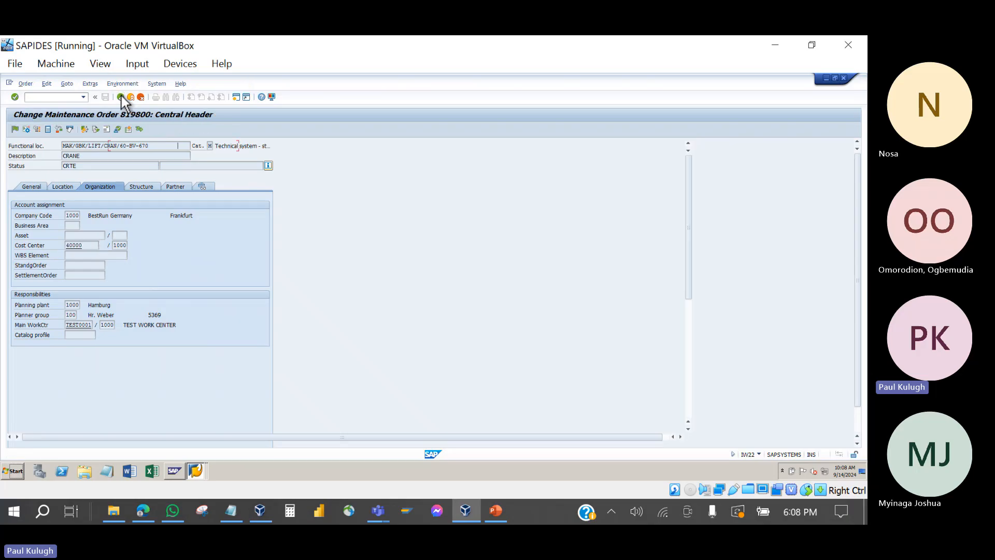
click(252, 175)
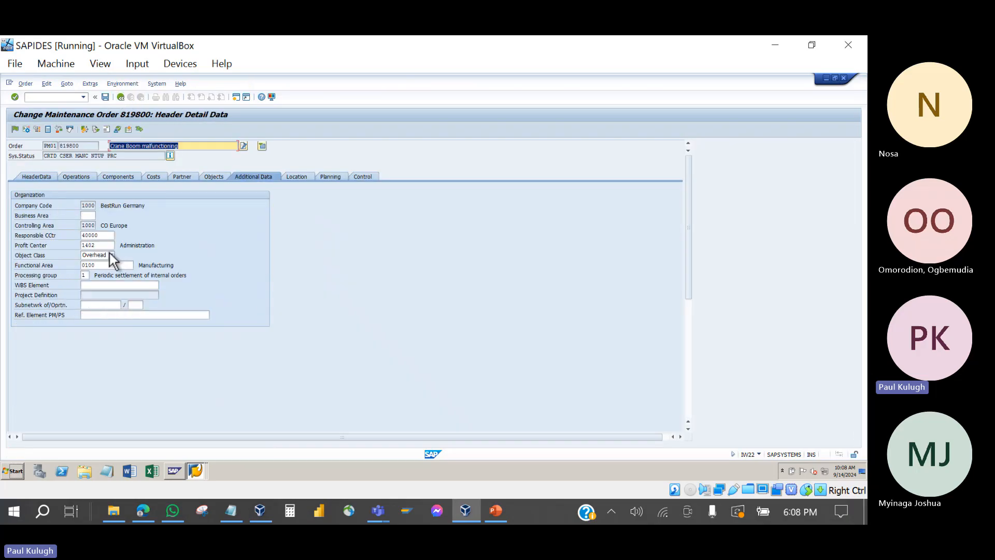
click(110, 237)
drag(110, 236, 76, 234)
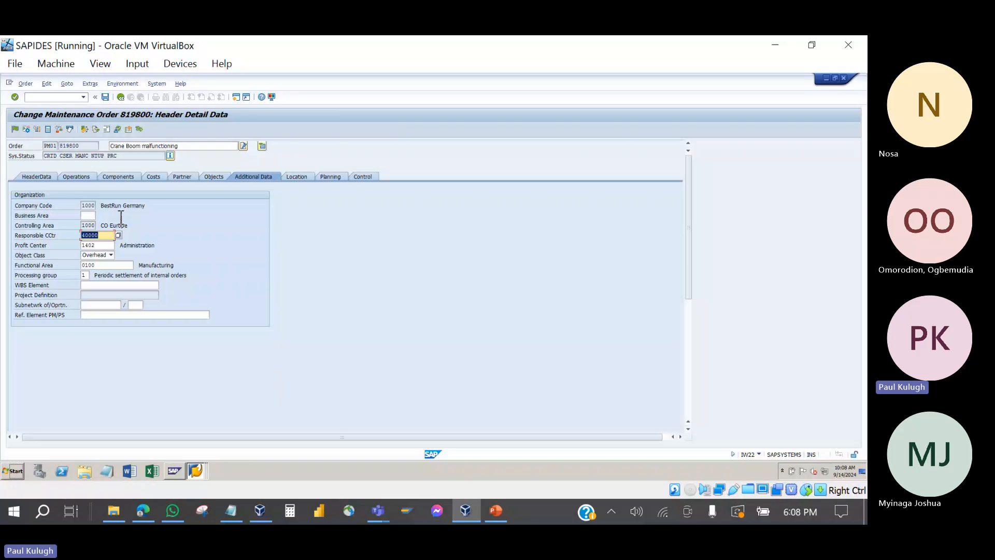
click(37, 177)
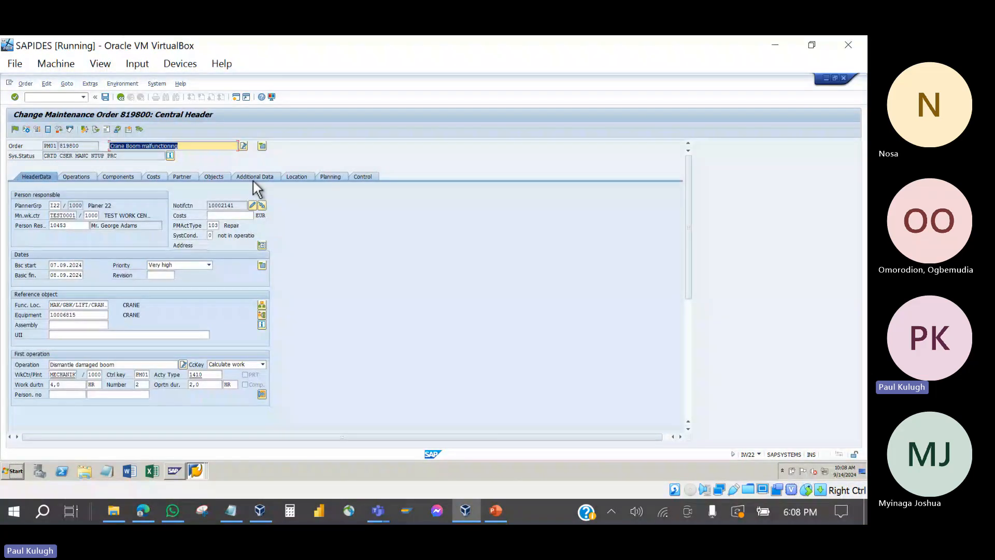
click(157, 177)
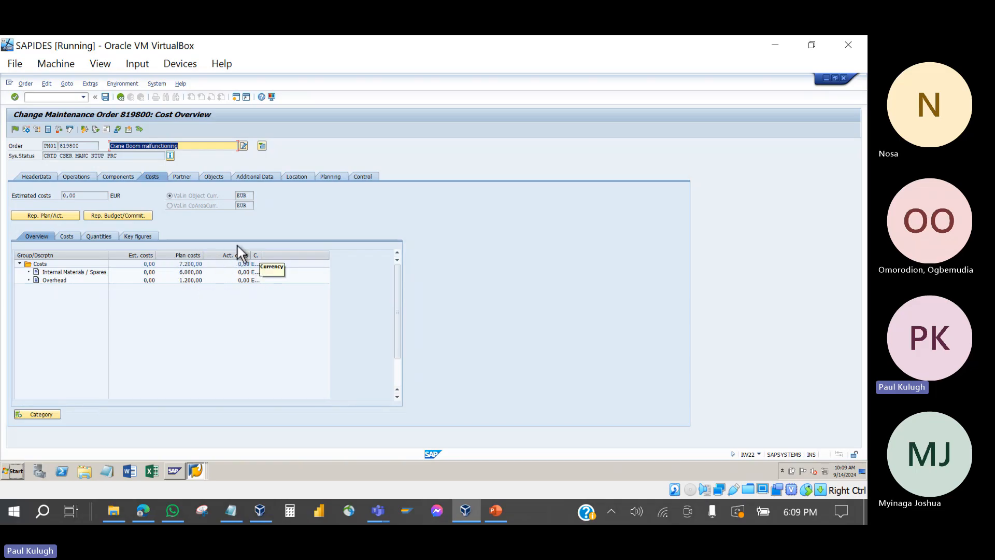
click(108, 177)
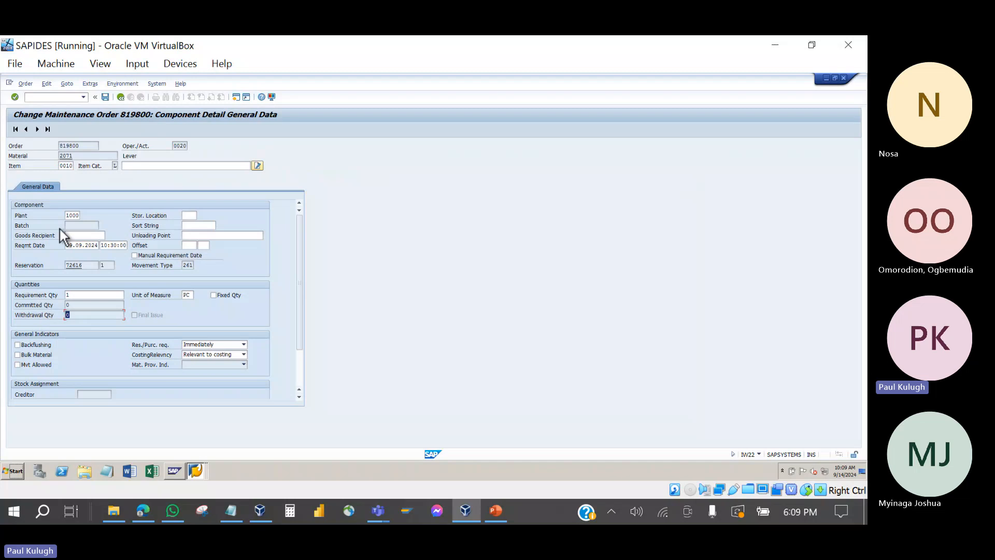
click(120, 97)
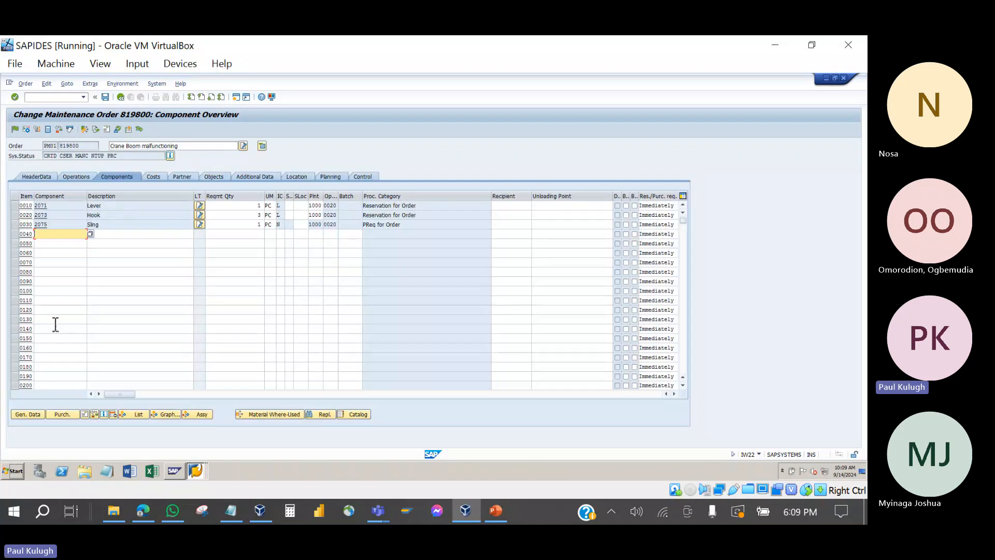
click(23, 416)
click(37, 129)
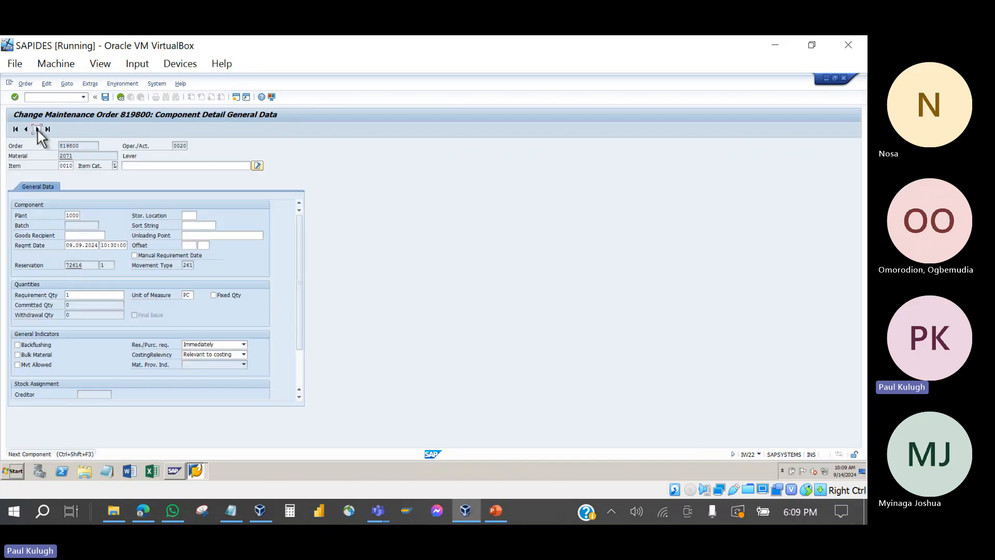
click(84, 297)
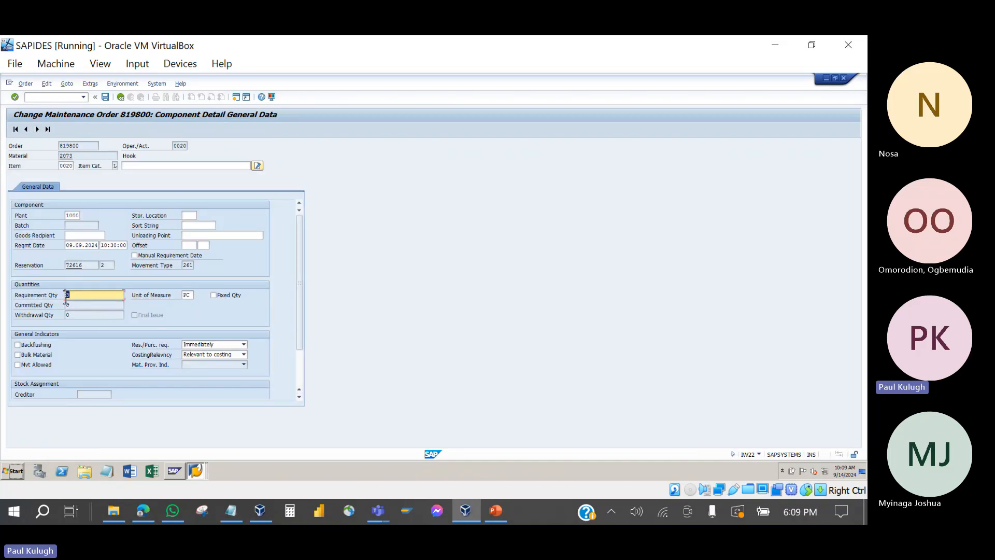
click(83, 316)
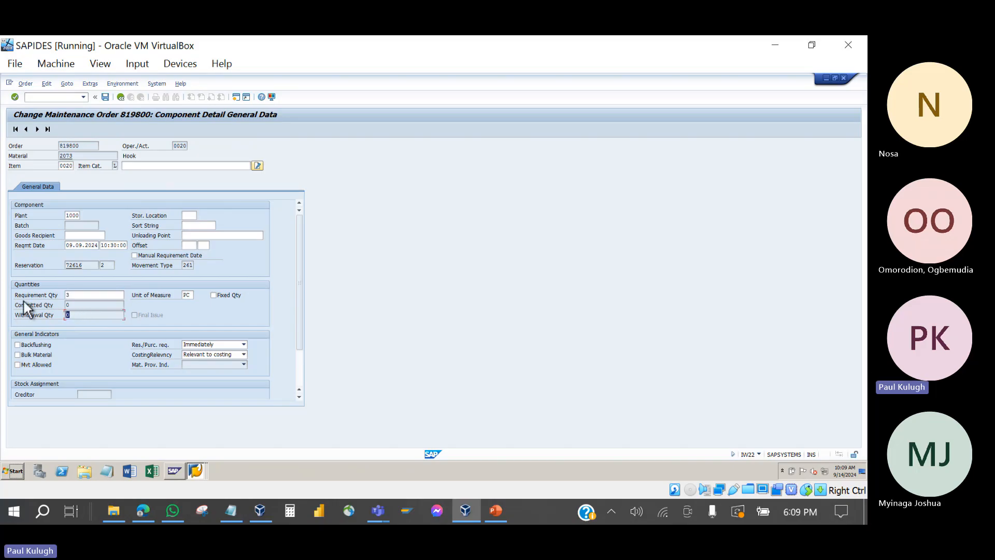
click(37, 129)
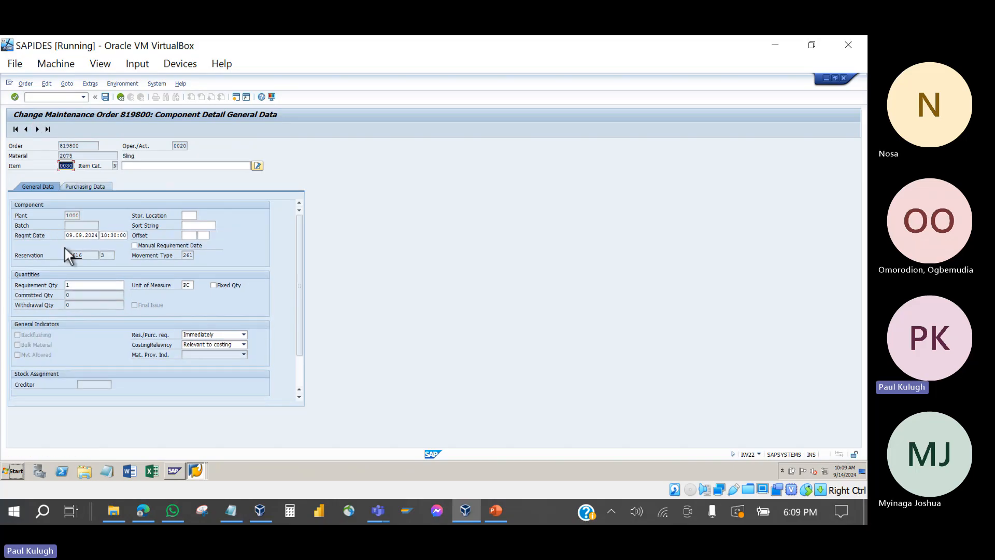
click(78, 286)
drag(79, 286, 60, 284)
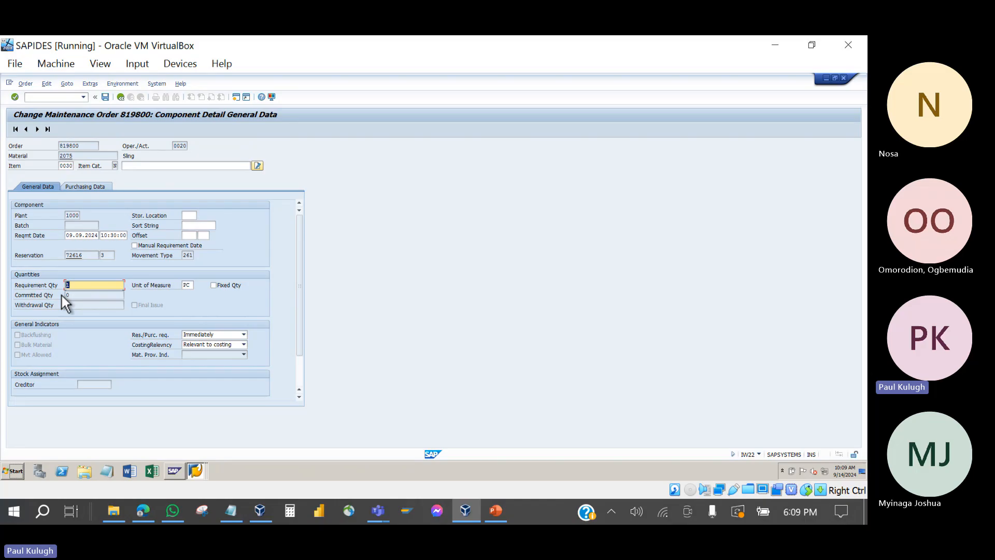
click(89, 312)
text(0)
drag(89, 312, 61, 305)
click(121, 97)
click(151, 175)
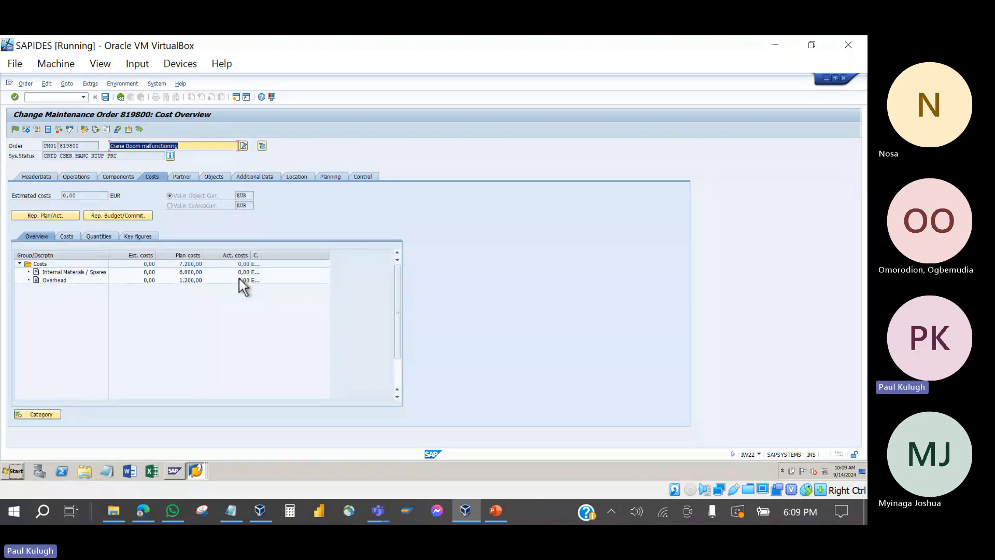
Step: Show order 819800's Additional Data and select the responsible cost centre 40000
click(262, 175)
click(217, 176)
click(246, 177)
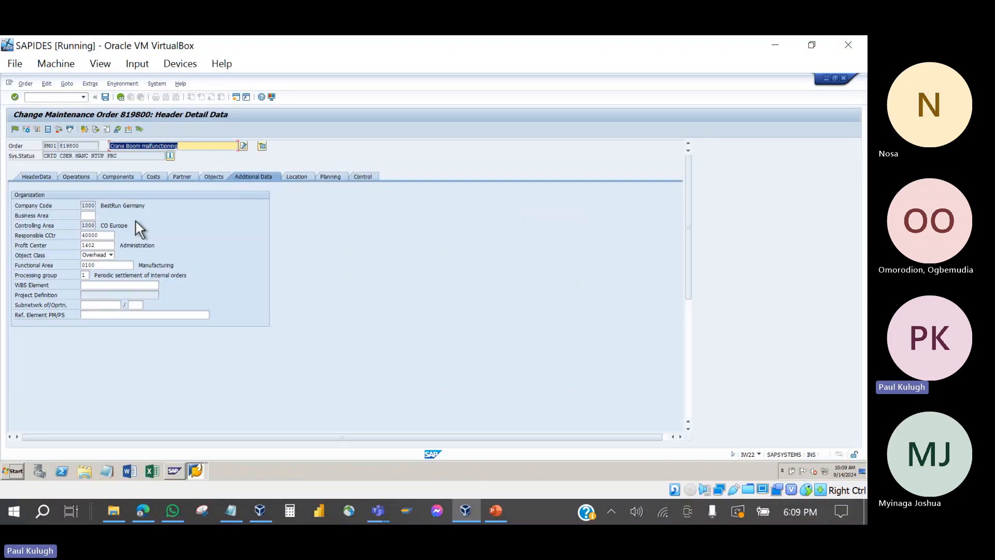
click(113, 235)
drag(114, 236, 67, 235)
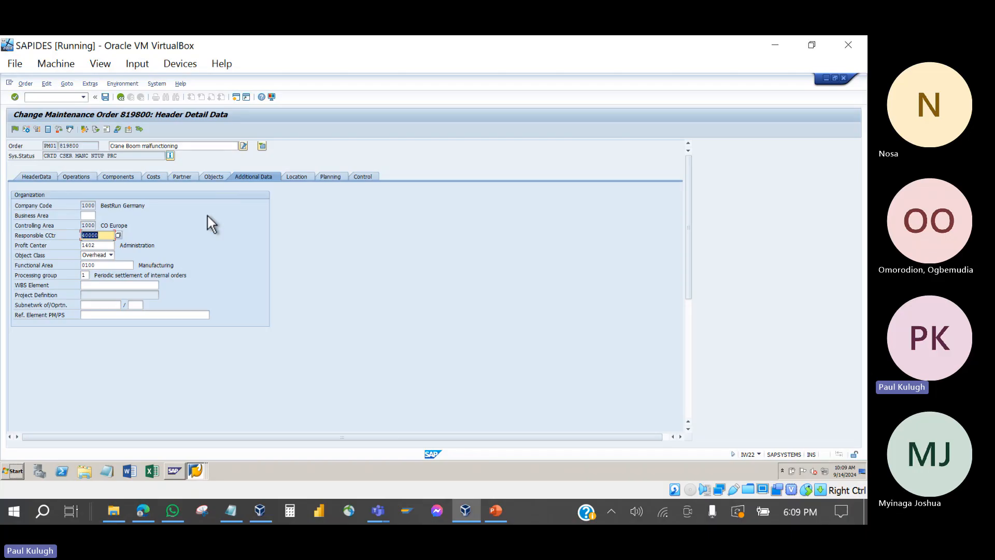
Step: Review order 819800's Additional Data, checking responsible cost center 40000 and the WBS Element field
click(45, 176)
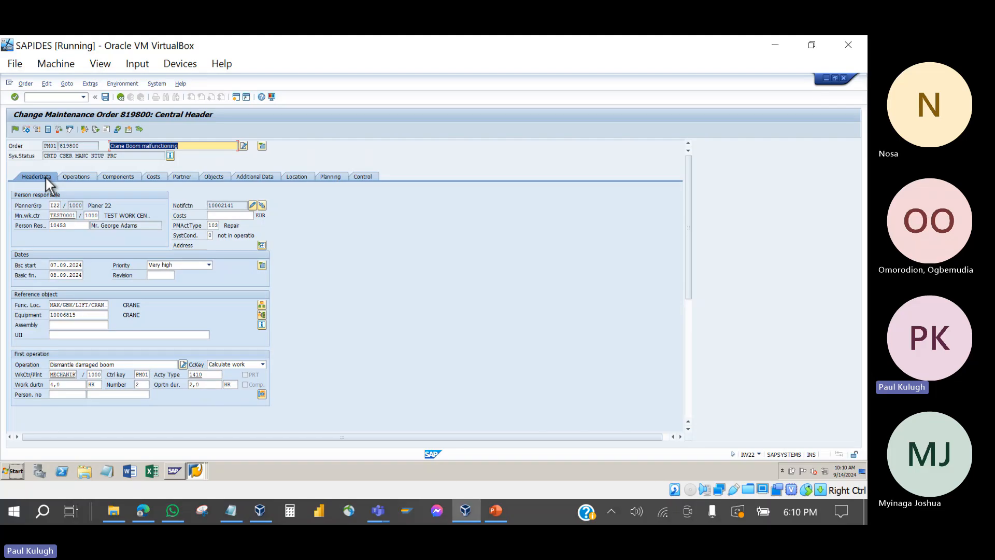
click(254, 176)
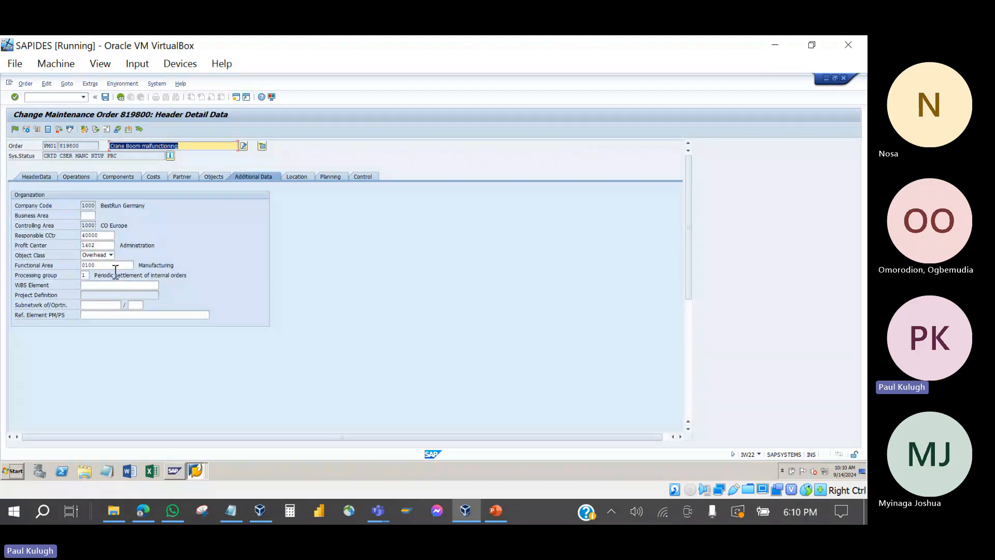
click(106, 286)
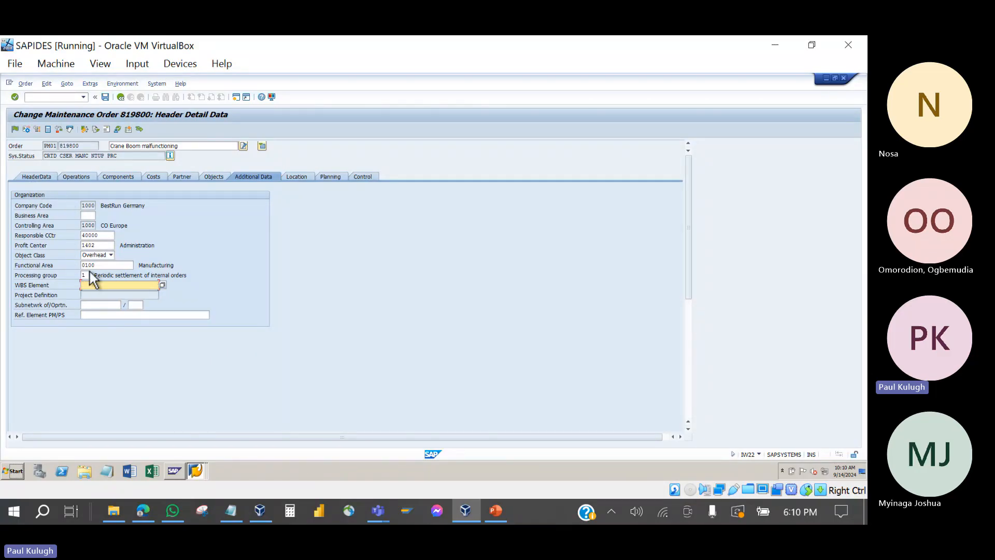
click(106, 236)
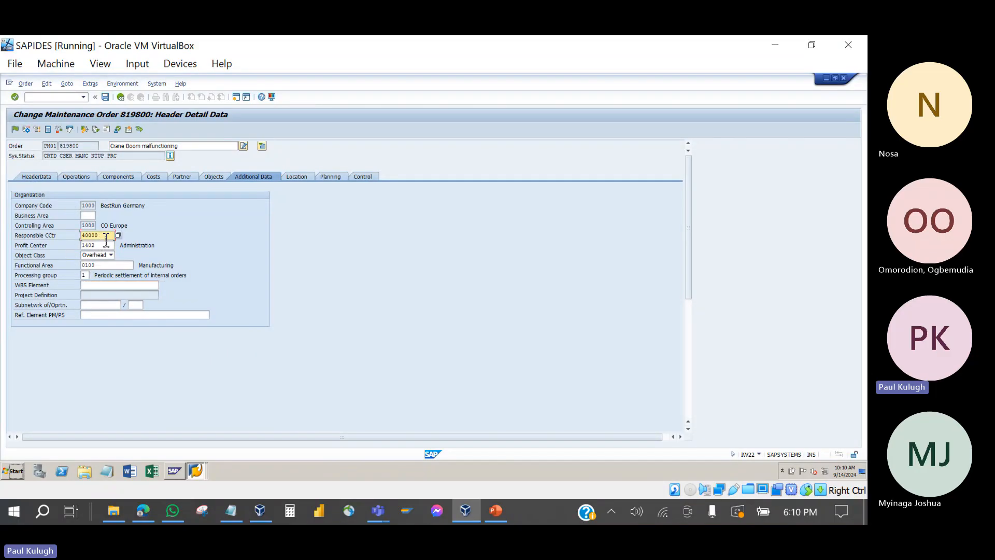
click(107, 286)
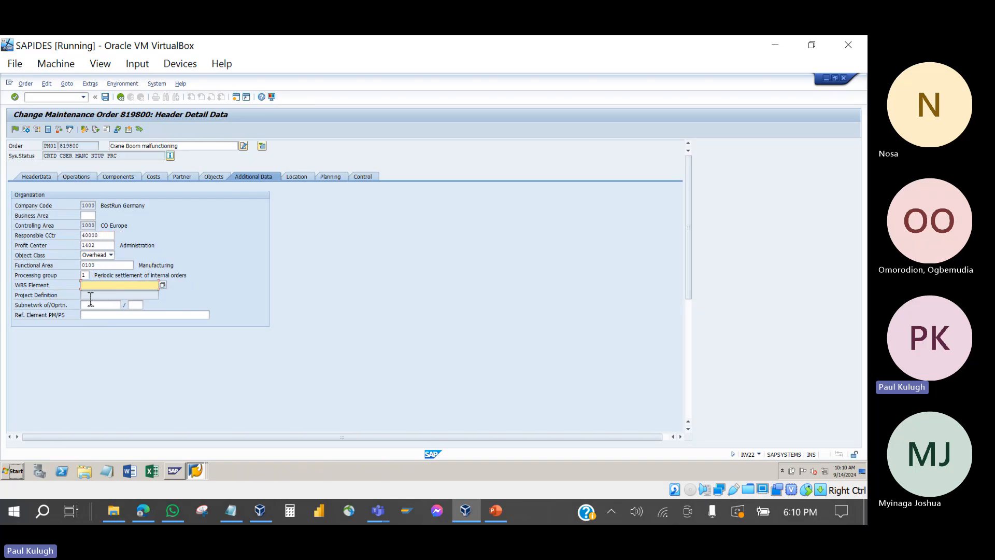
double_click(93, 235)
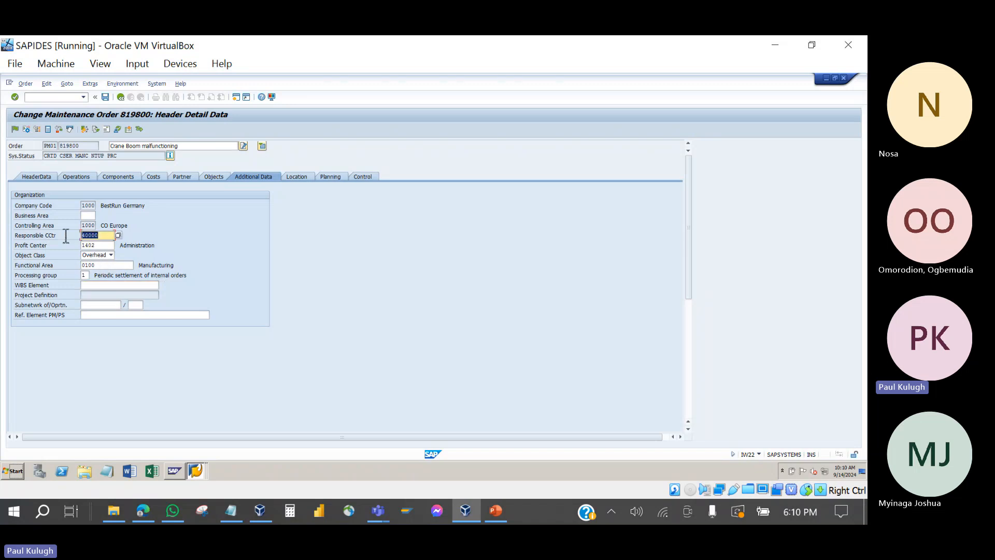
click(90, 286)
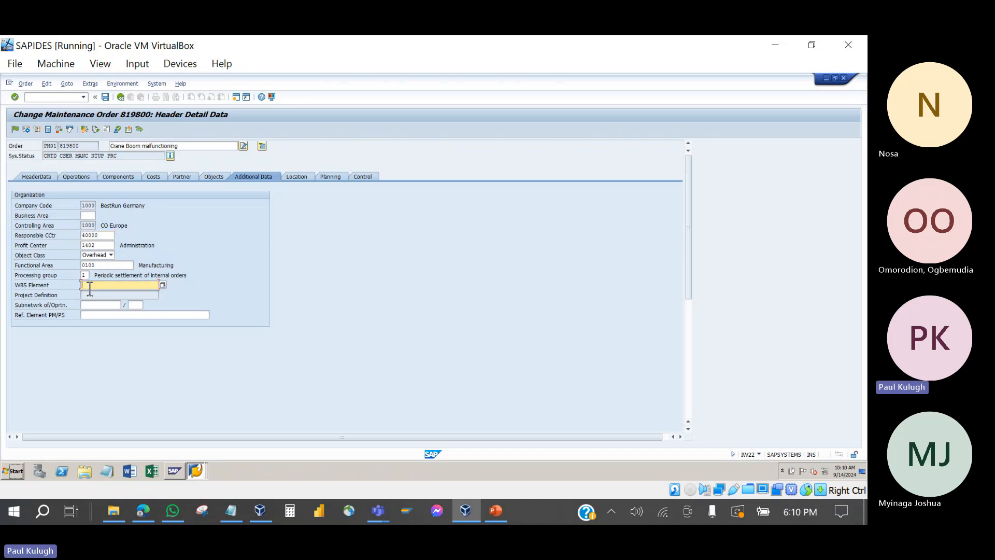
double_click(93, 236)
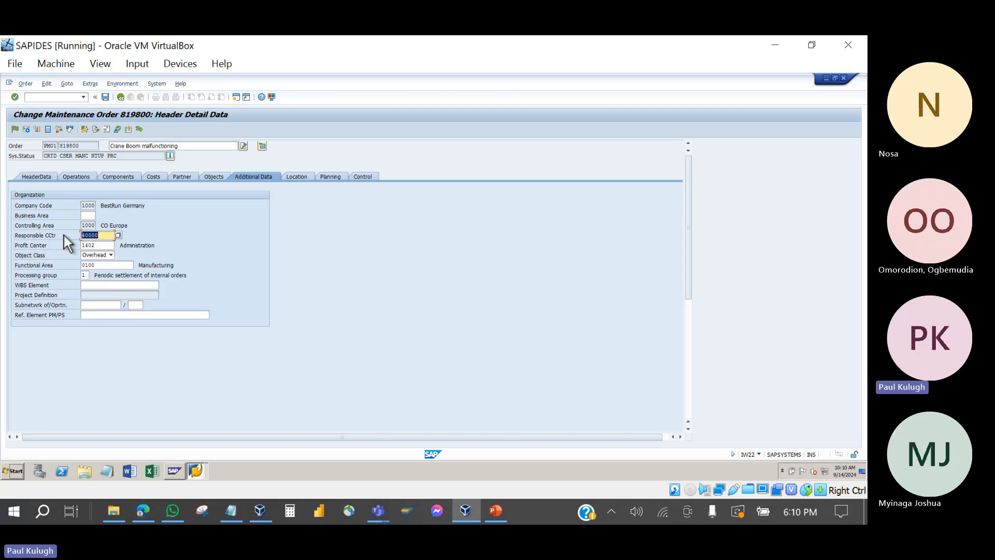
Step: Check the header data and component list, then save order 819800, triggering the availability-check notice
click(32, 175)
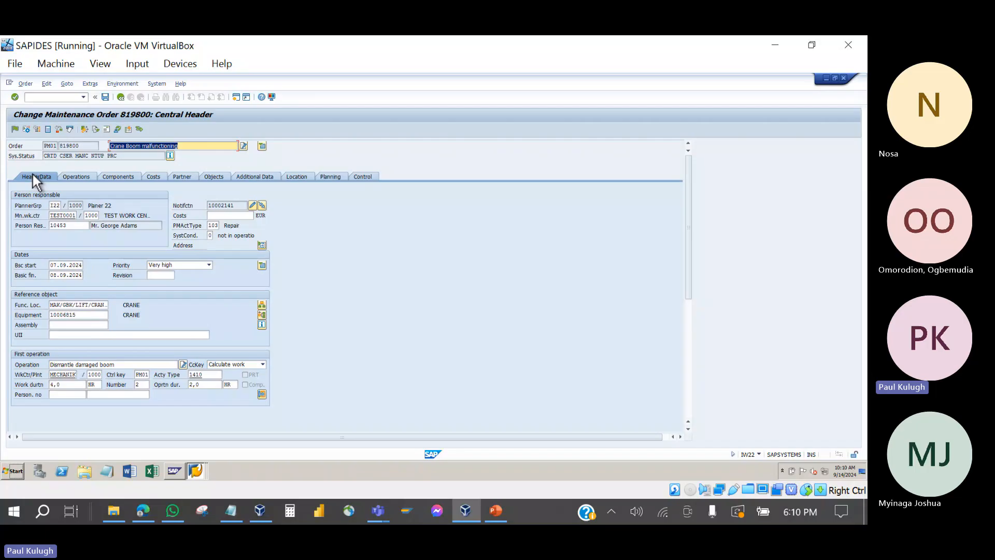
click(114, 178)
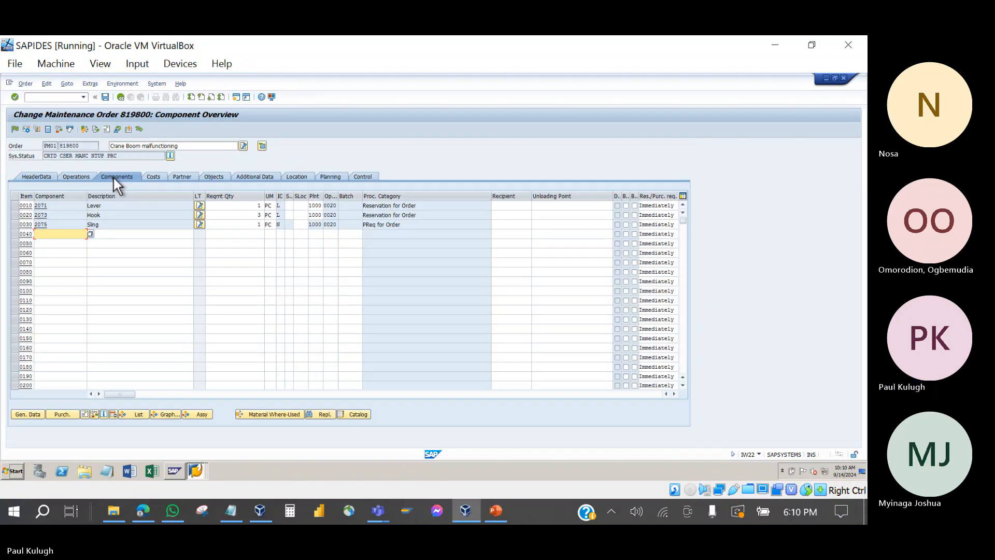
click(31, 176)
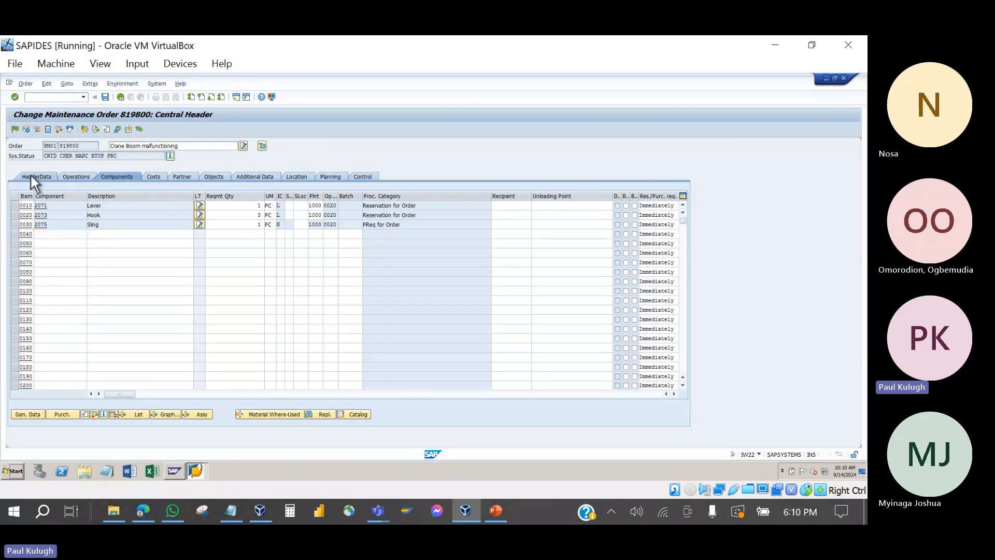
click(106, 98)
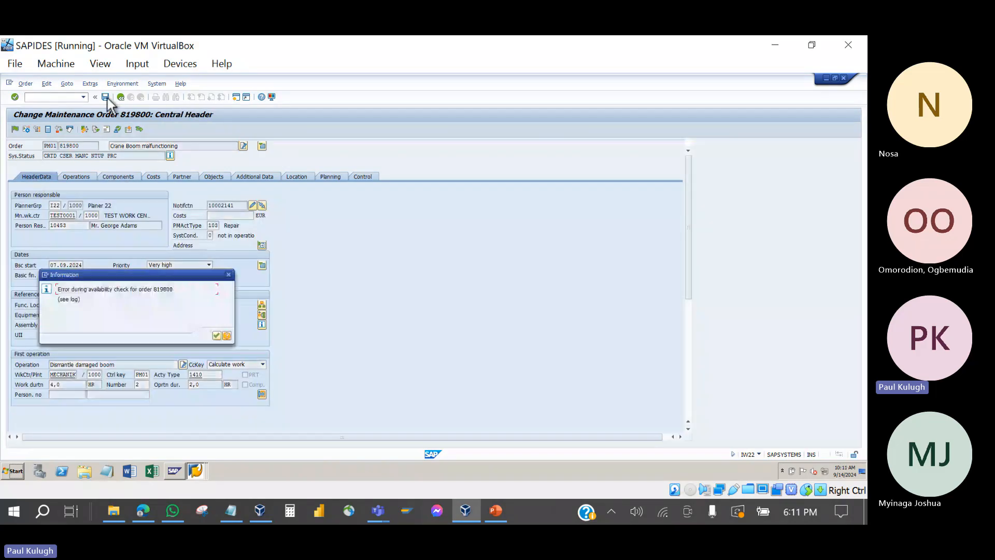
Step: Dismiss the availability notice to finish saving order 819800, then switch to the PowerPoint presentation
click(216, 336)
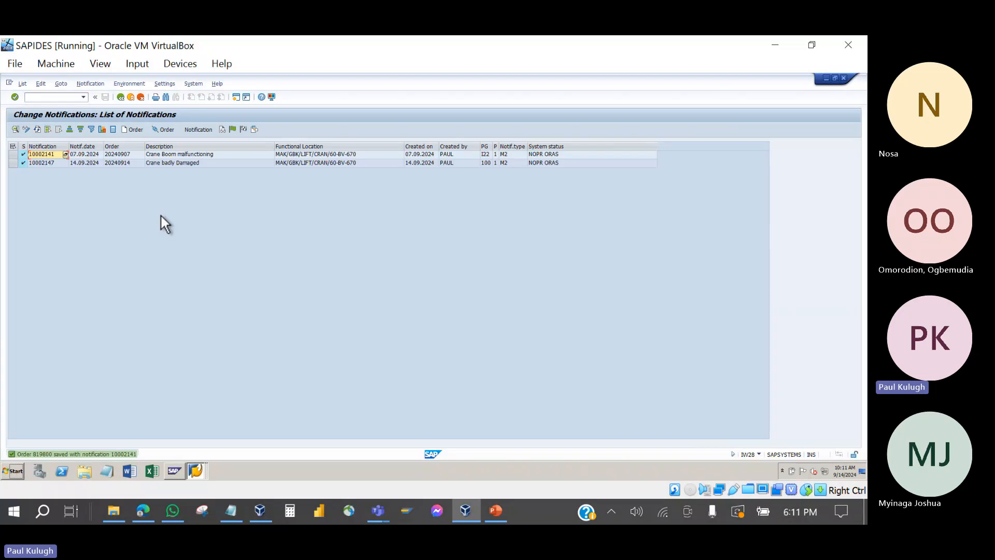
click(495, 511)
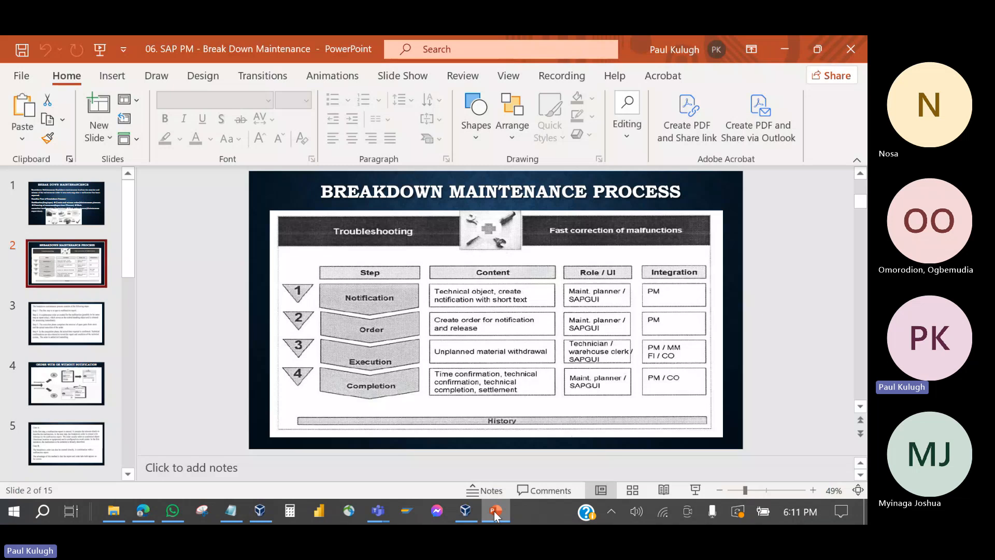
Step: Browse the slides through to 'Putting Maintenance Order in Process', then return to the SAP notification list
click(70, 384)
scroll(69, 387, down, 3)
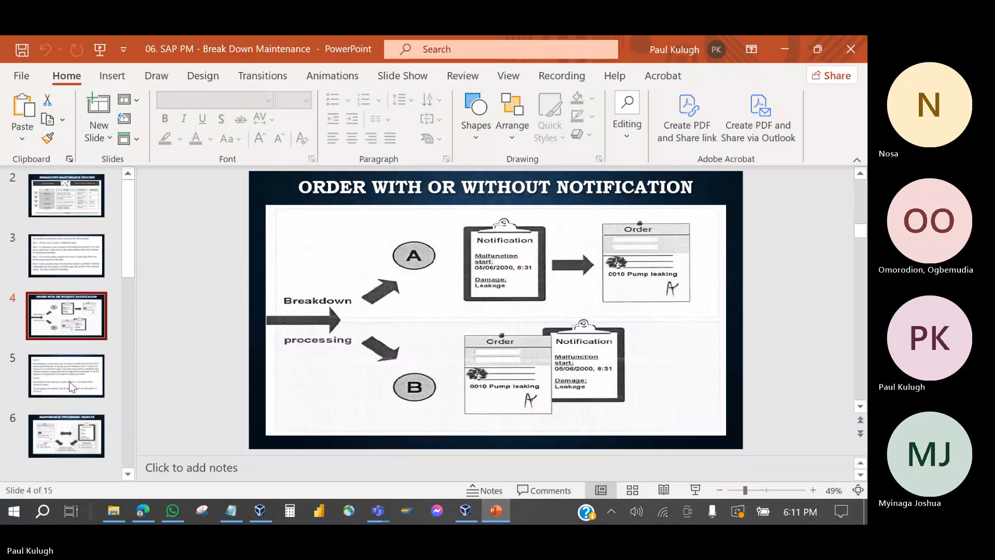
click(71, 405)
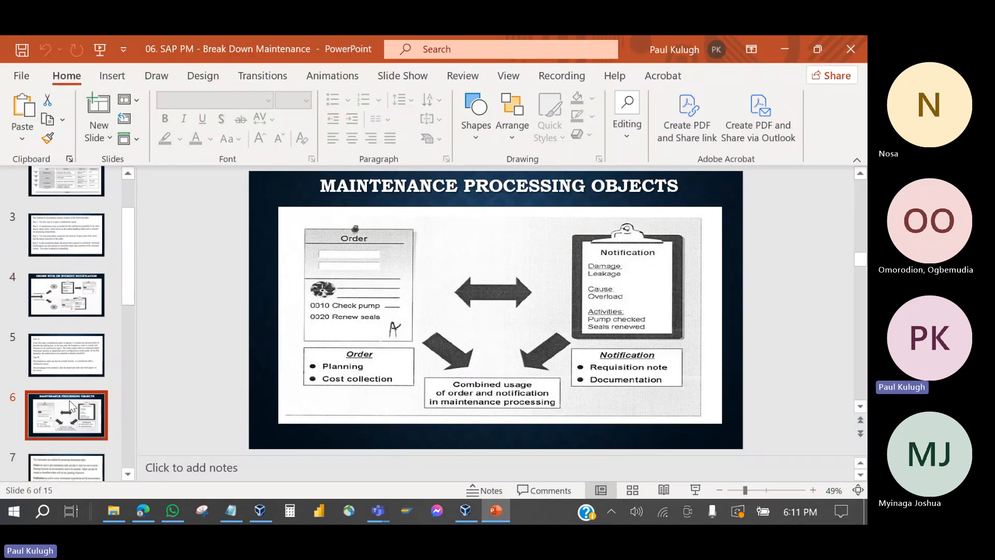
scroll(71, 406, down, 3)
scroll(71, 406, down, 2)
click(69, 388)
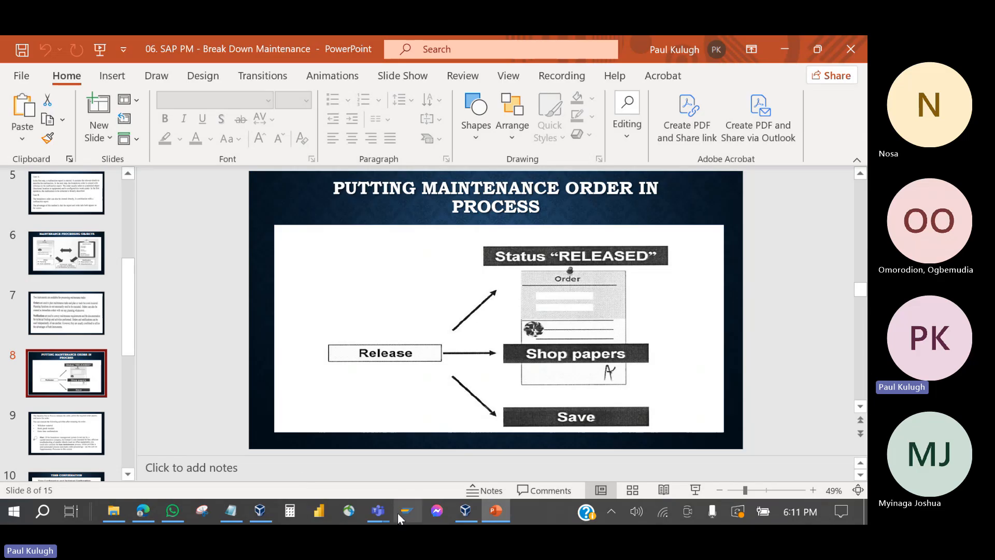
click(466, 513)
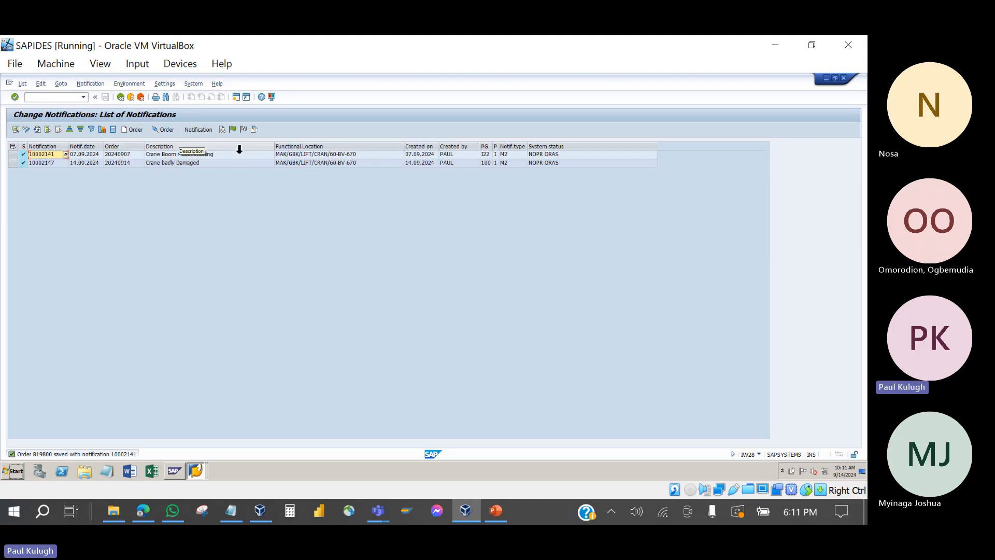
Step: Add the Order column to the notification list's displayed columns via Change Layout
click(256, 129)
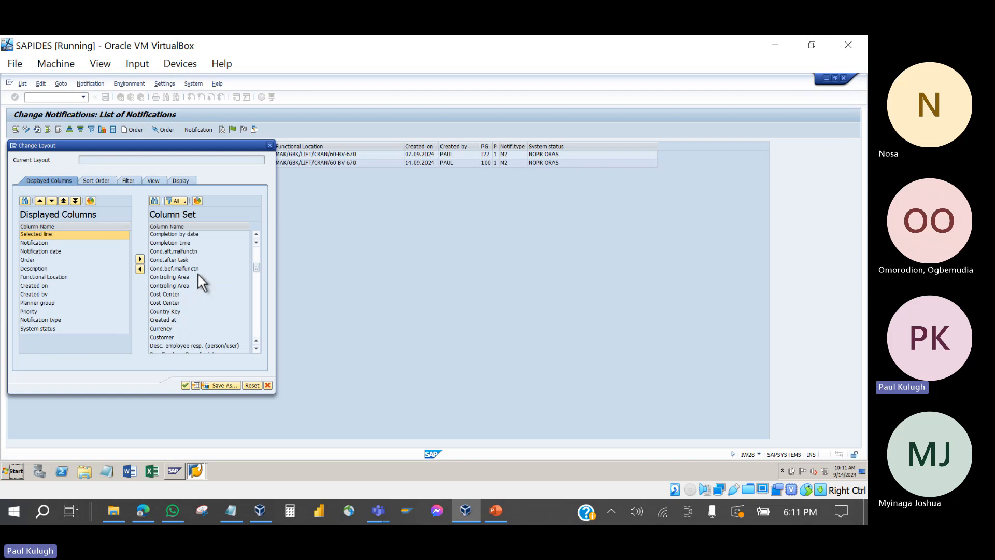
scroll(198, 275, down, 10)
scroll(198, 275, down, 10)
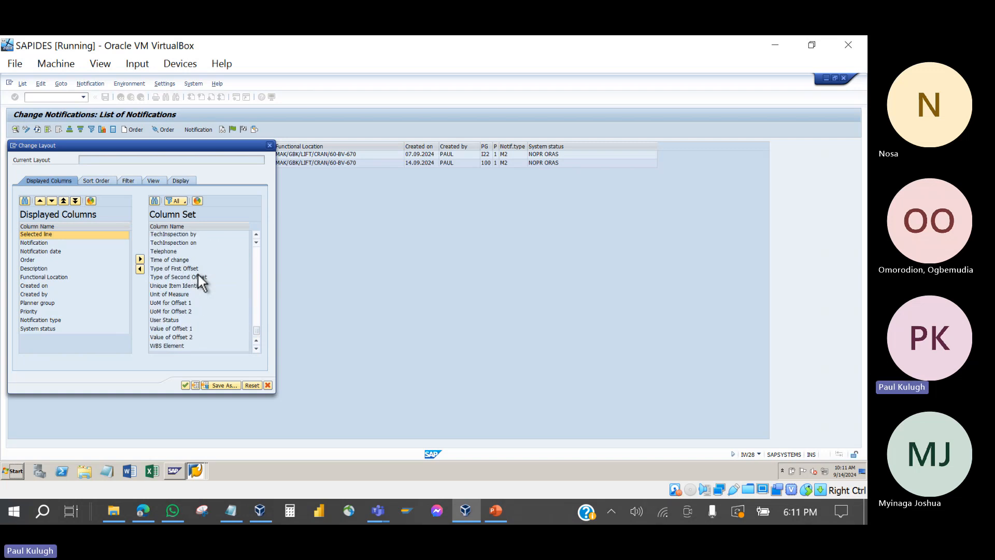
scroll(198, 274, up, 8)
scroll(198, 275, up, 7)
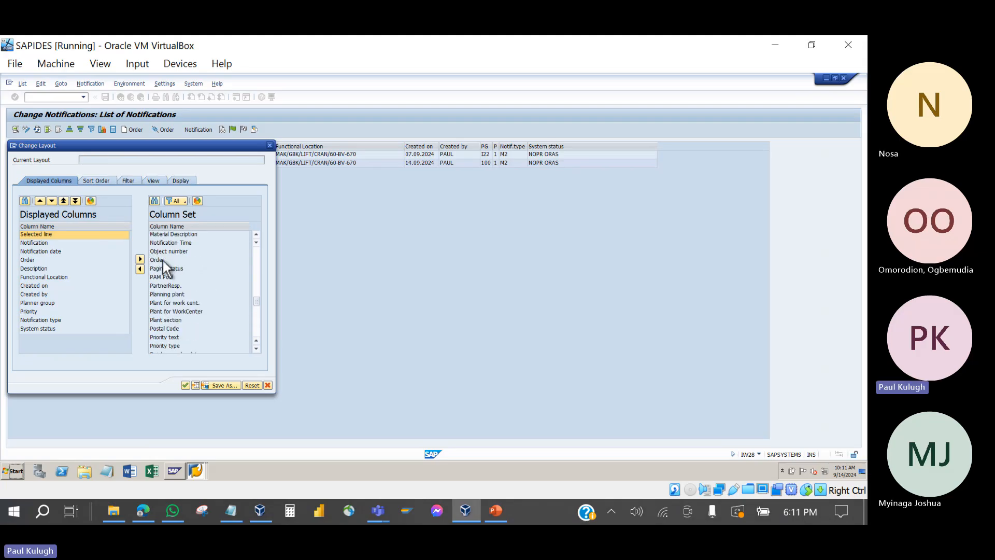
click(164, 261)
click(141, 269)
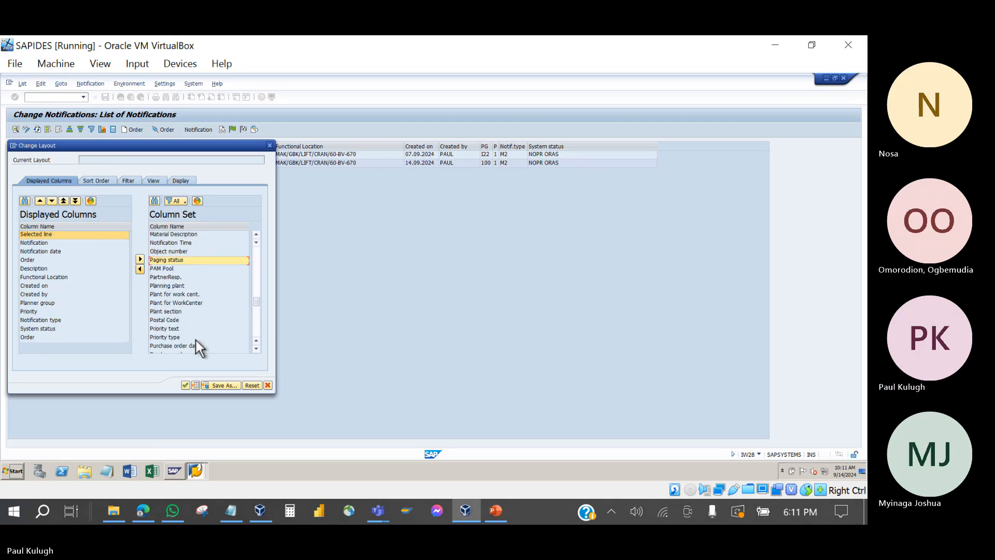
click(185, 385)
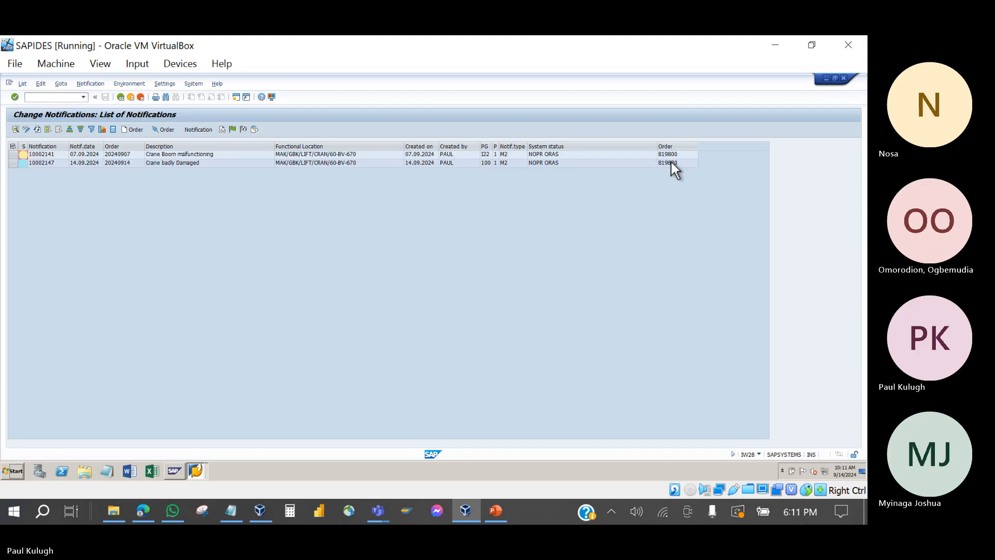
Step: Move the Order column so it sits right after Notif.date
click(680, 151)
drag(683, 152, 113, 142)
click(160, 152)
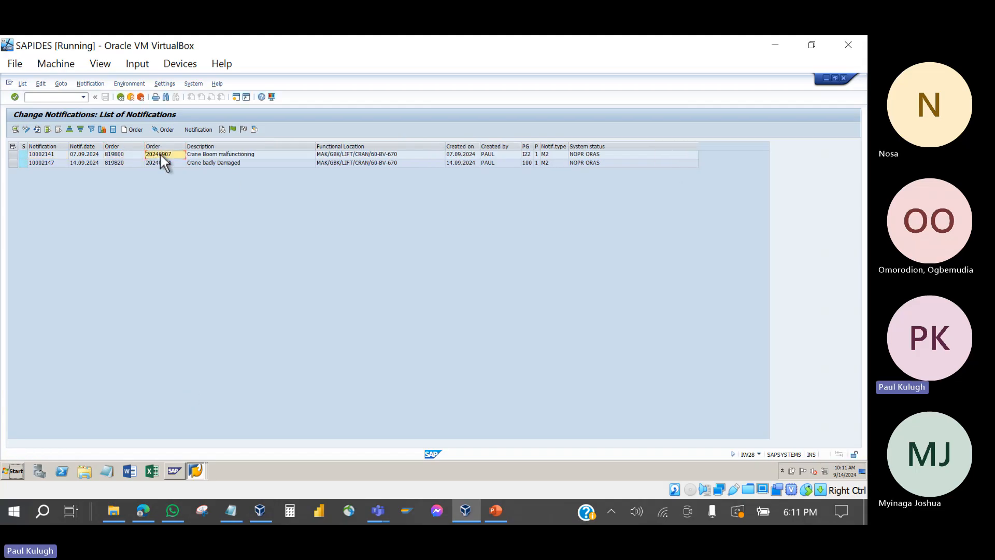
Step: Open order 819800 from the list and save it on leaving, acknowledging the availability notice
double_click(111, 154)
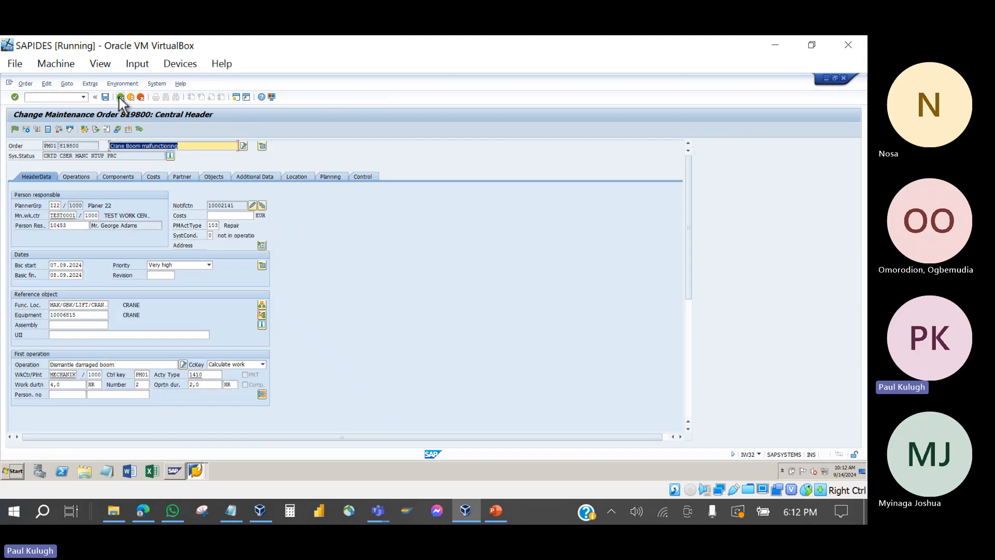
click(120, 97)
click(124, 237)
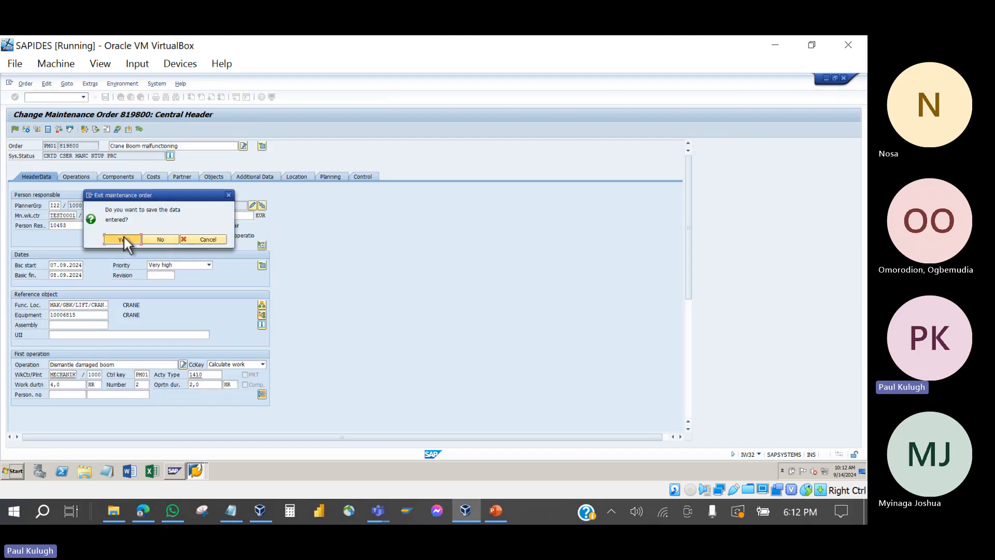
click(216, 336)
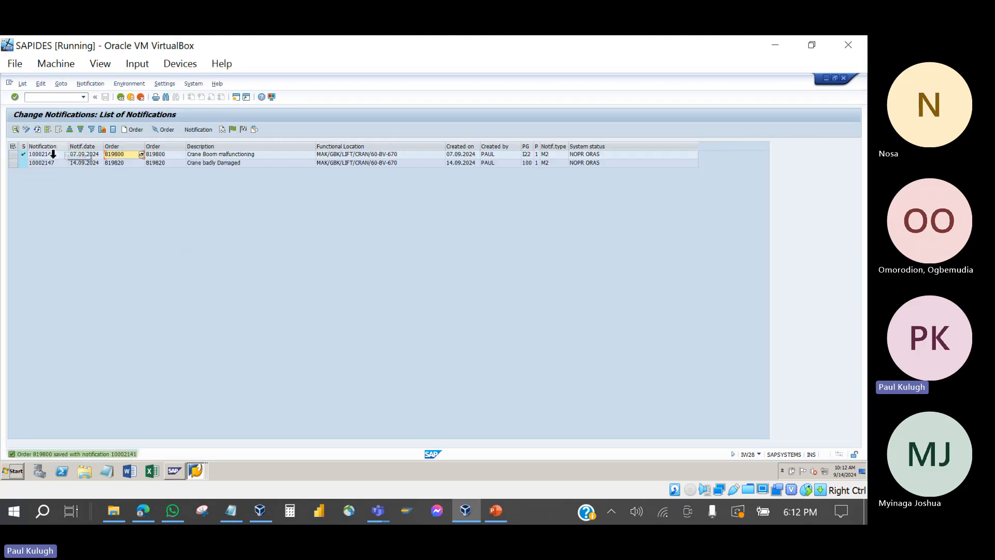
Step: Check notification 10002141's order, leave without saving, and reopen order 819800 from the list
double_click(39, 154)
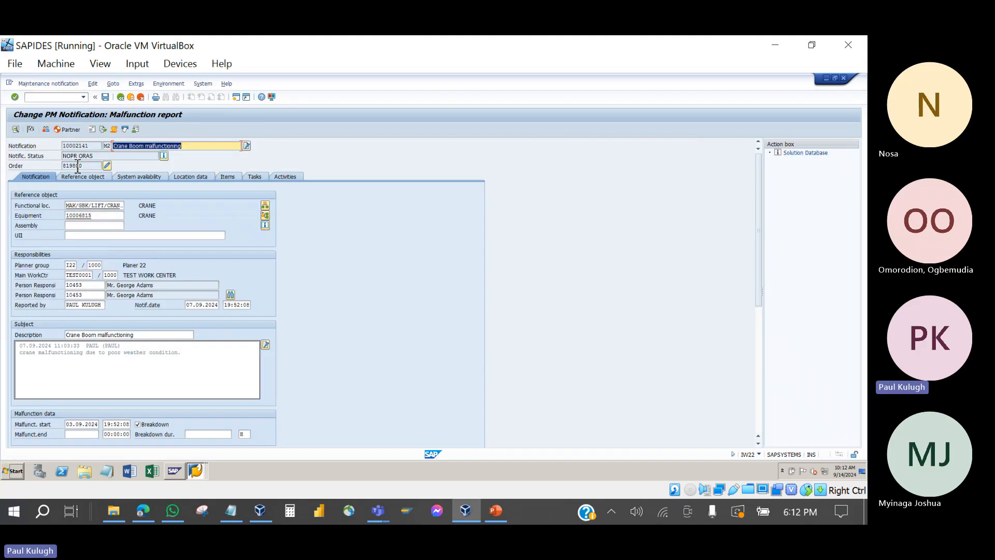
click(107, 165)
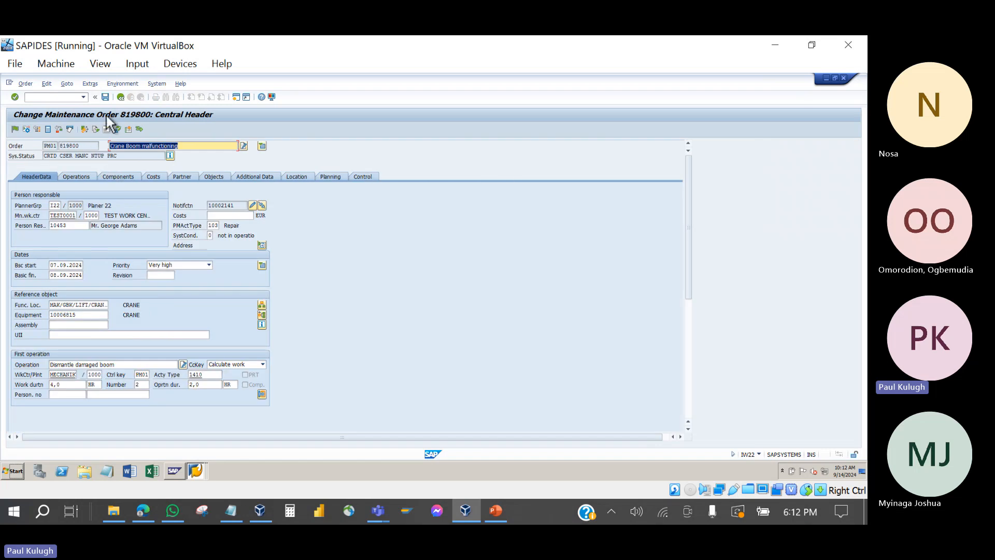
click(120, 98)
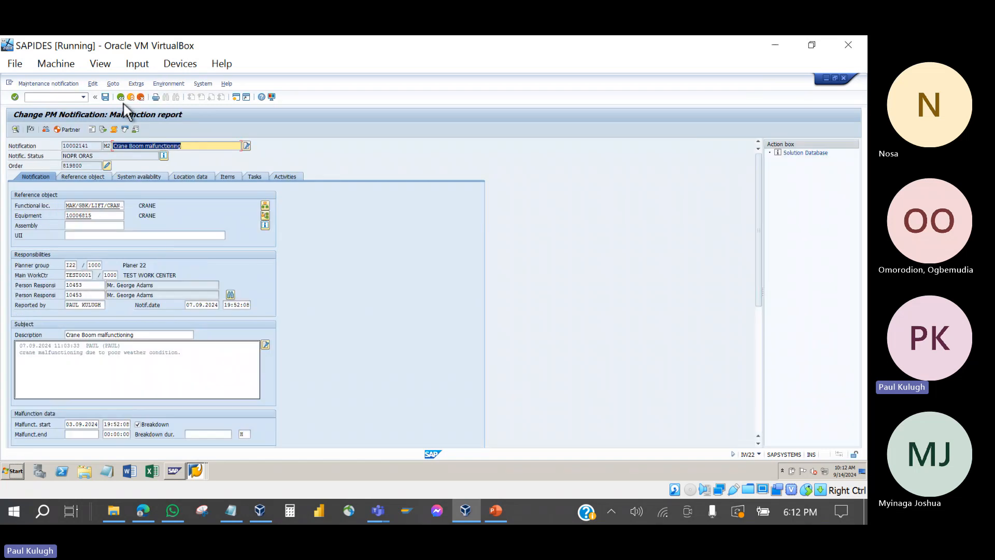
click(123, 97)
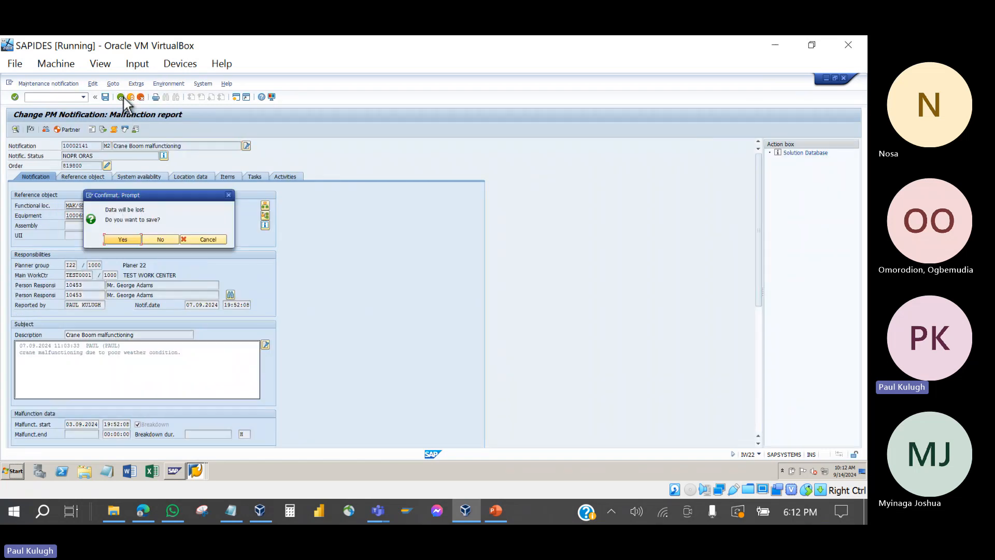
click(150, 238)
double_click(119, 152)
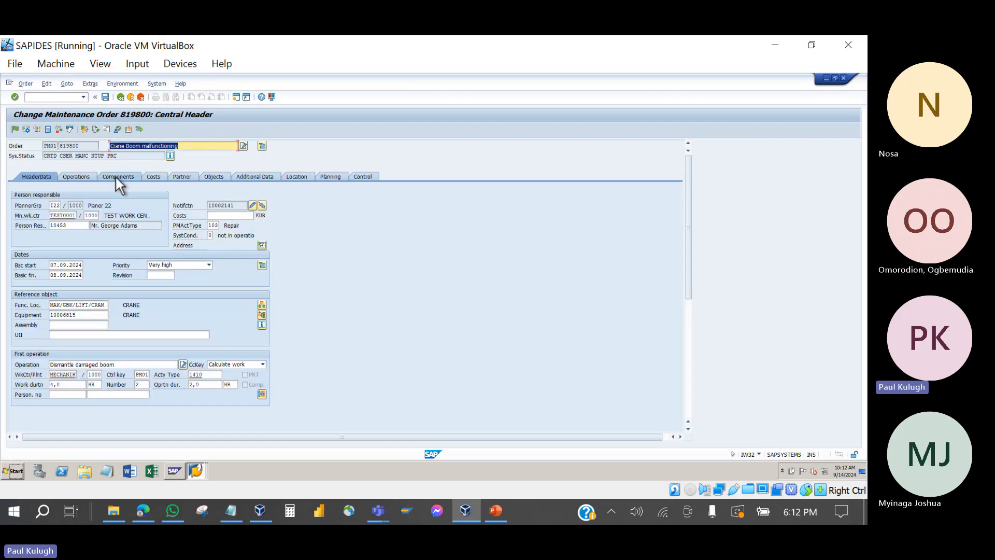
click(115, 176)
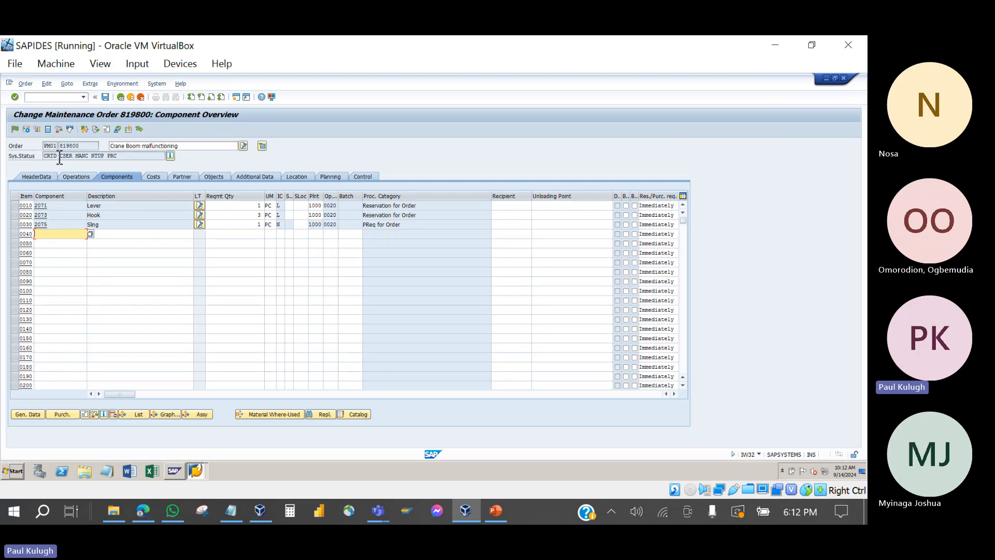
drag(54, 156, 31, 164)
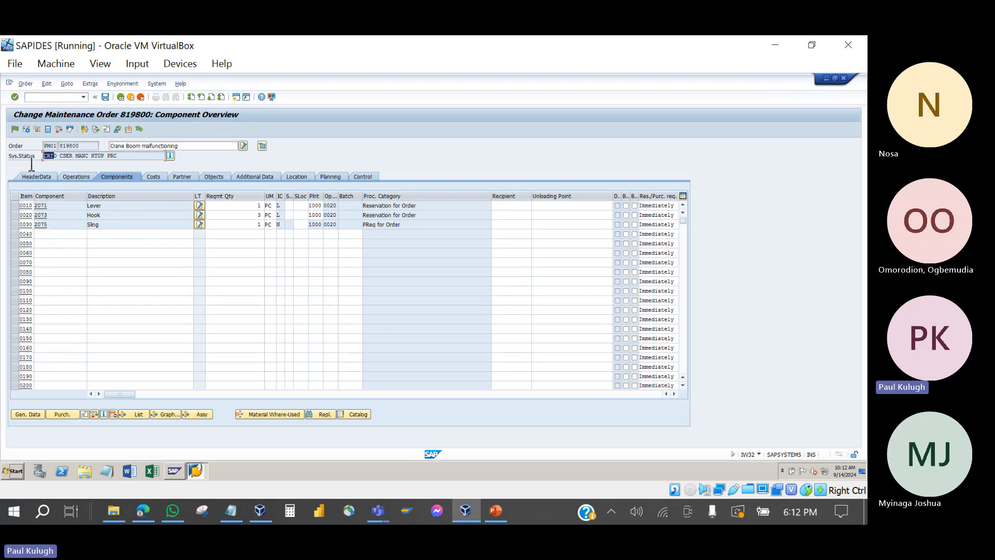
click(169, 155)
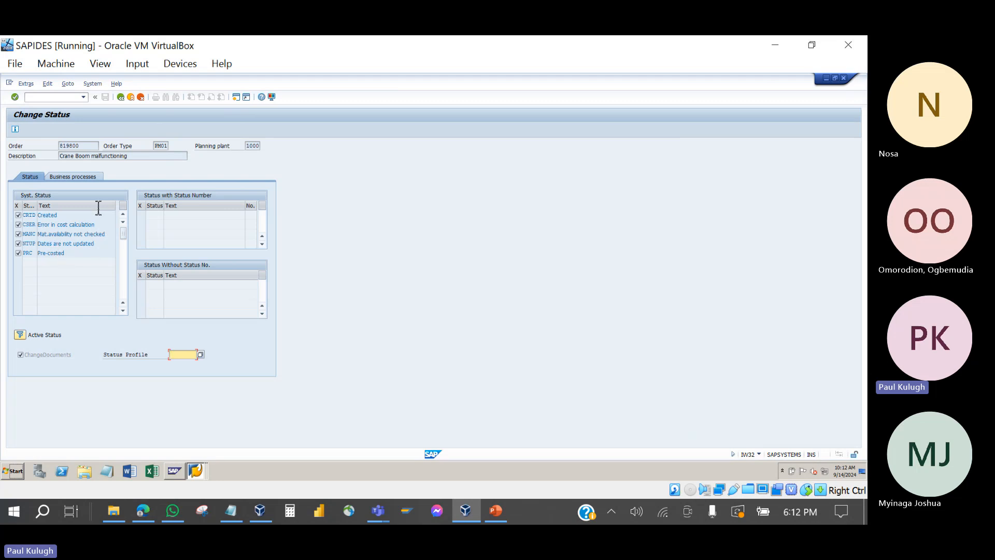
click(120, 96)
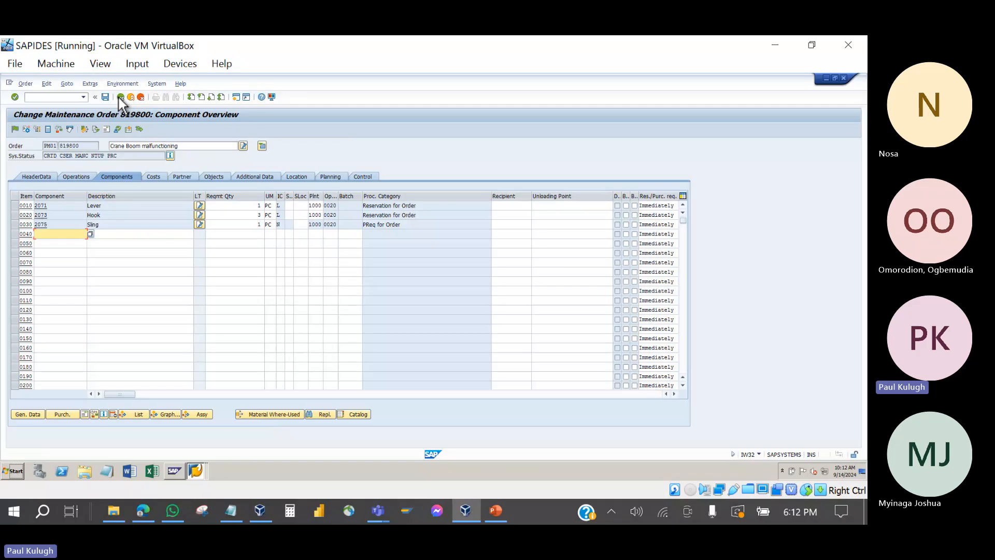
drag(55, 157, 26, 166)
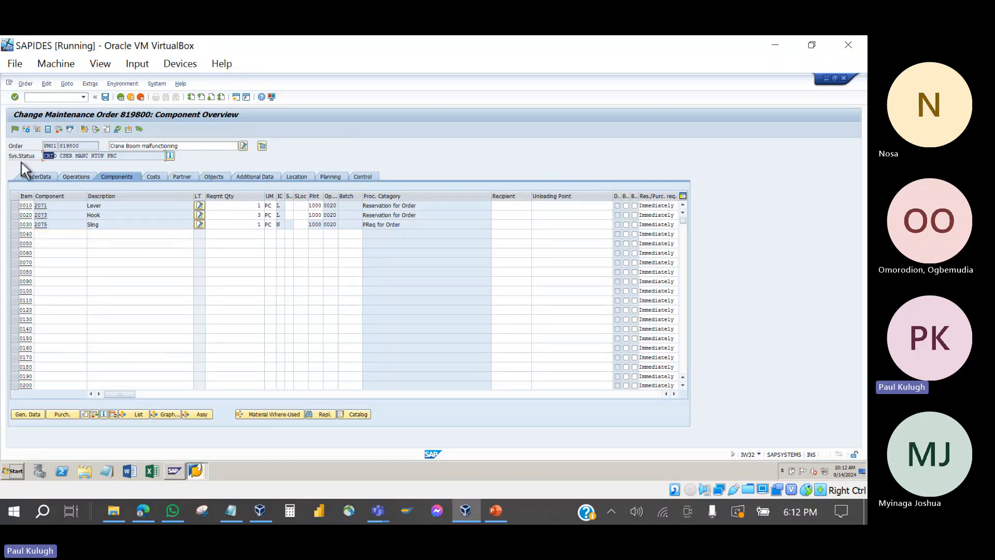
click(59, 158)
Step: Release order 819800 to status REL and save it, confirming the availability and cost-calculation prompts
click(22, 130)
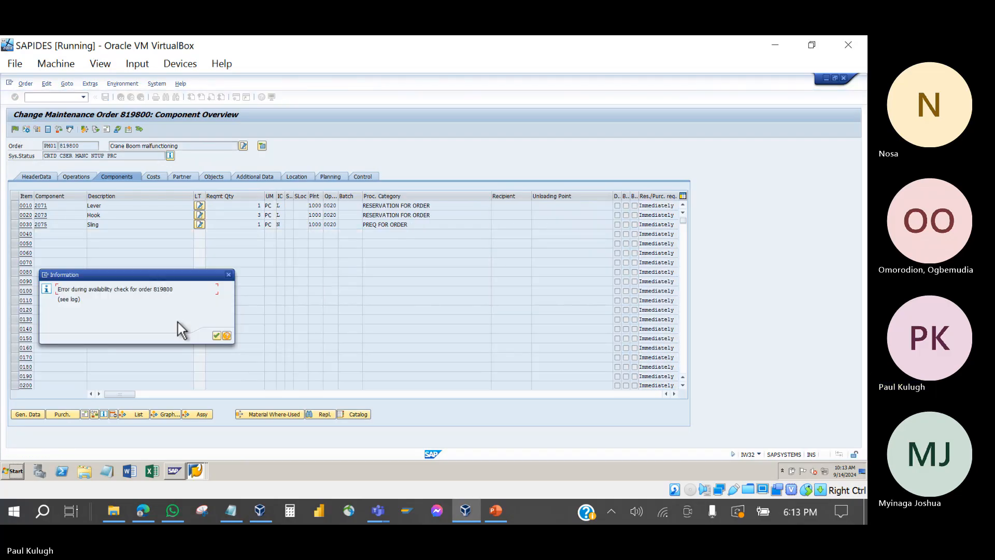
click(214, 335)
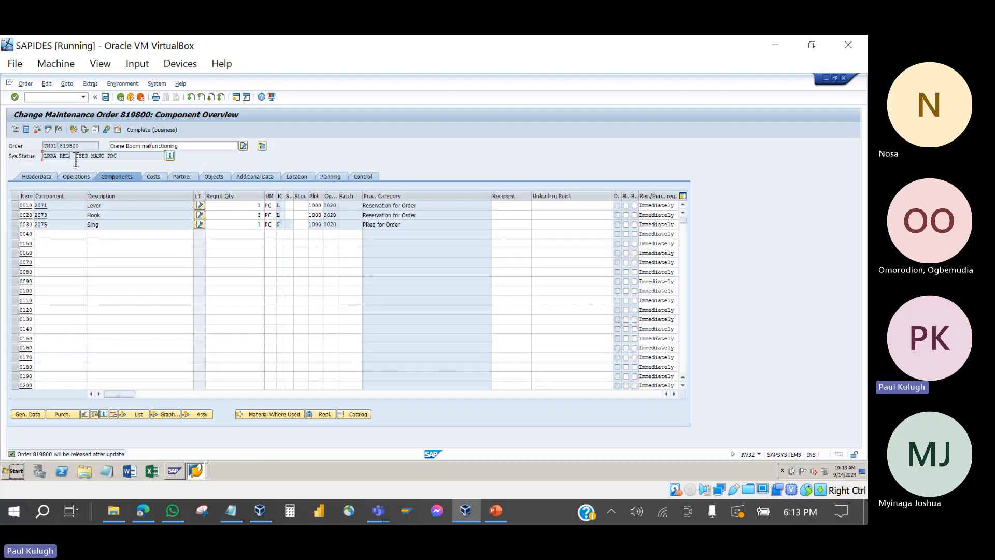
double_click(65, 156)
click(104, 97)
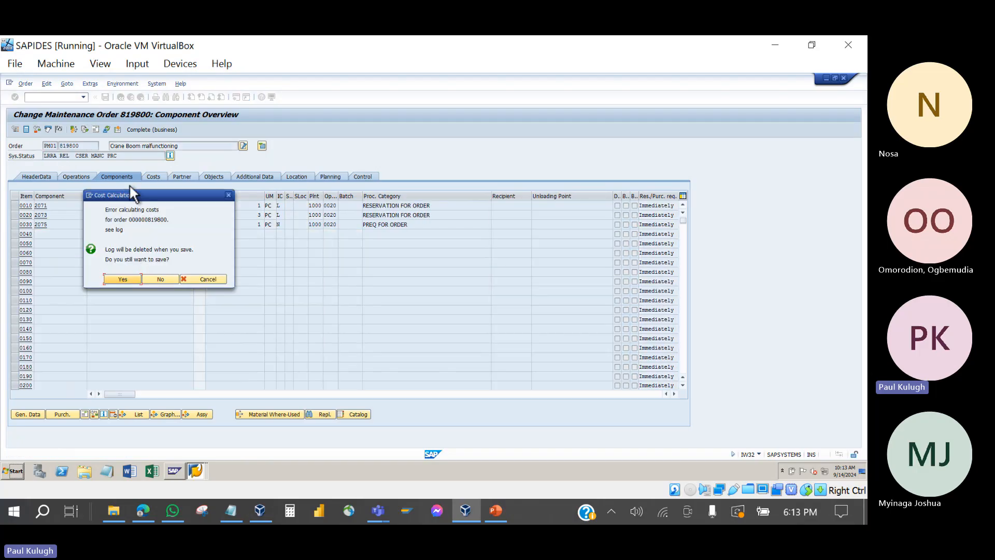
click(126, 278)
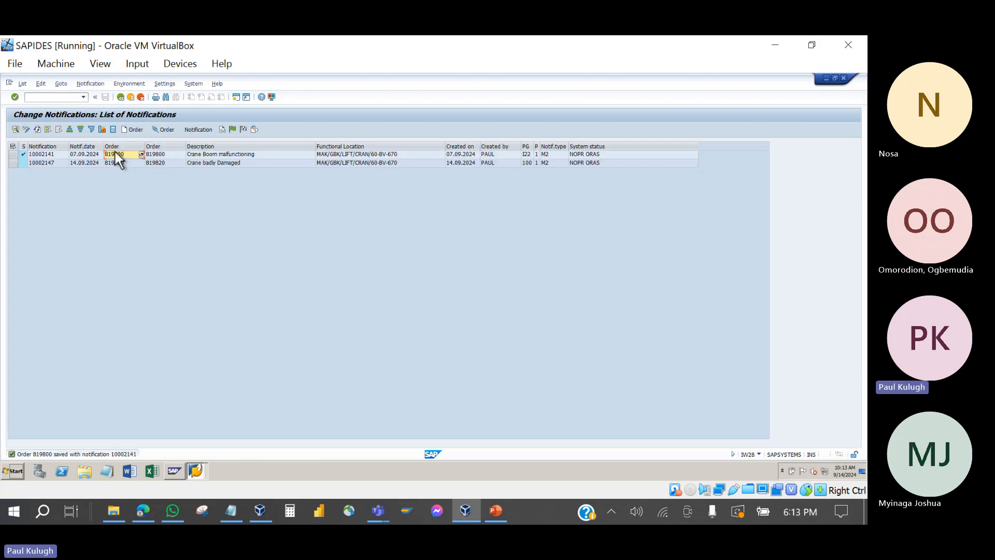
click(37, 130)
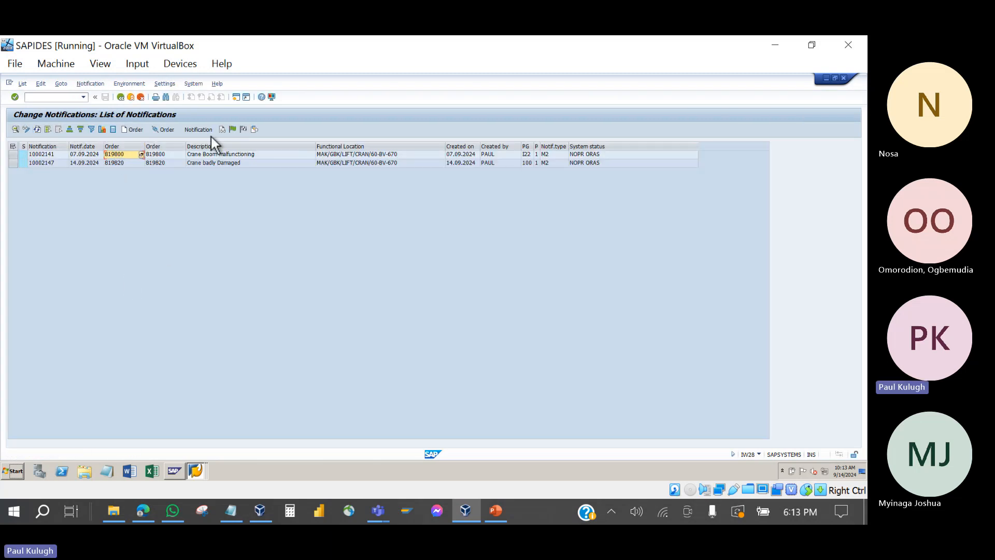
click(36, 130)
click(122, 154)
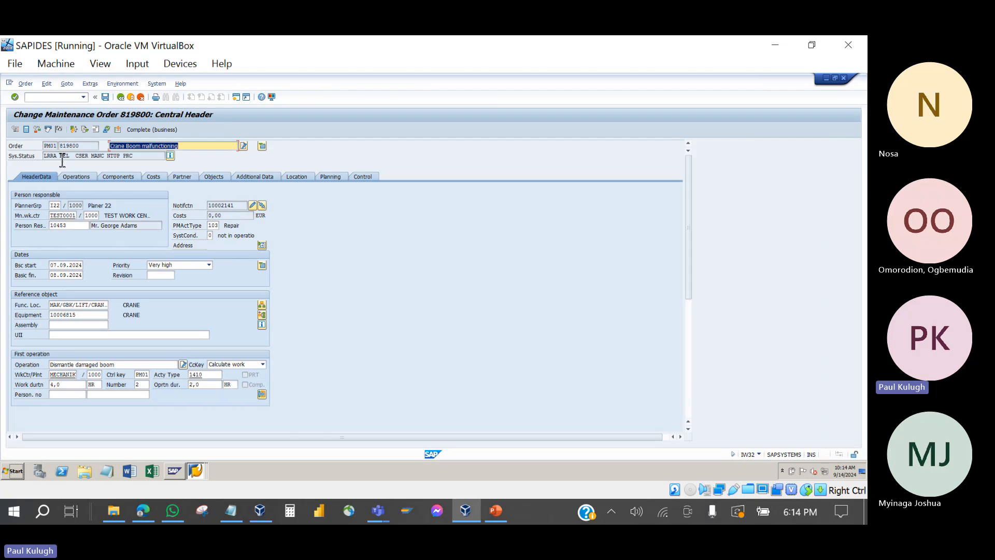
click(120, 99)
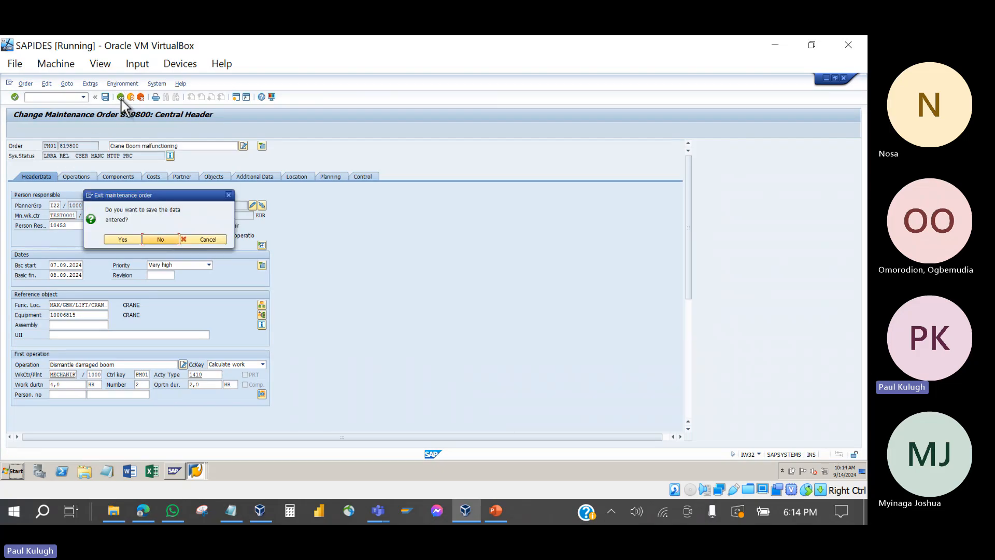
click(129, 240)
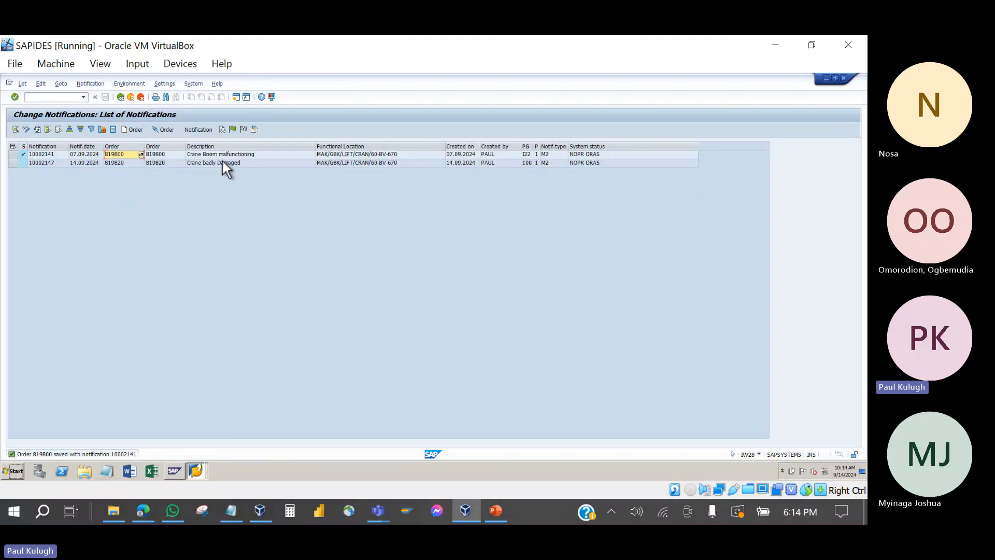
Step: Open order 819820 for notification 10002147 and review its components and operations
click(207, 163)
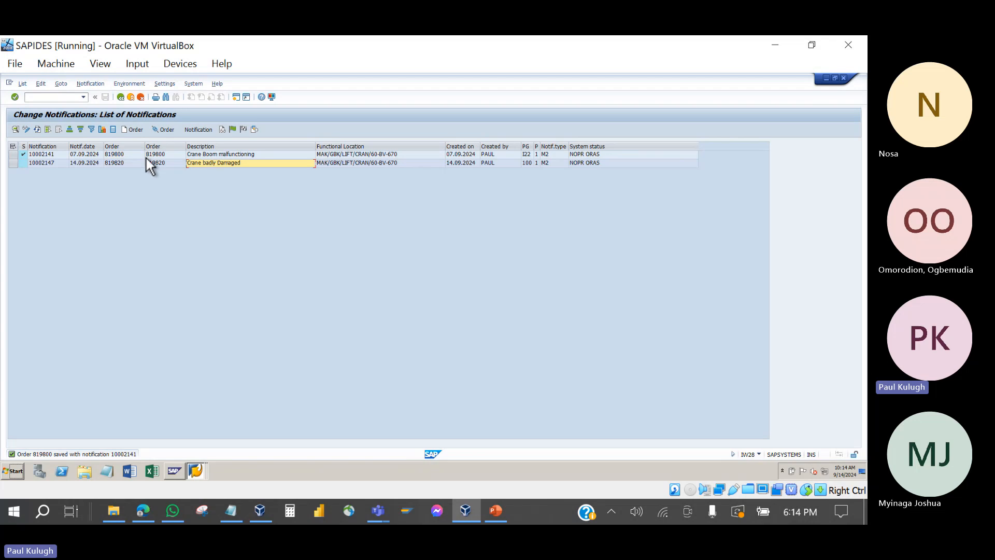
double_click(117, 164)
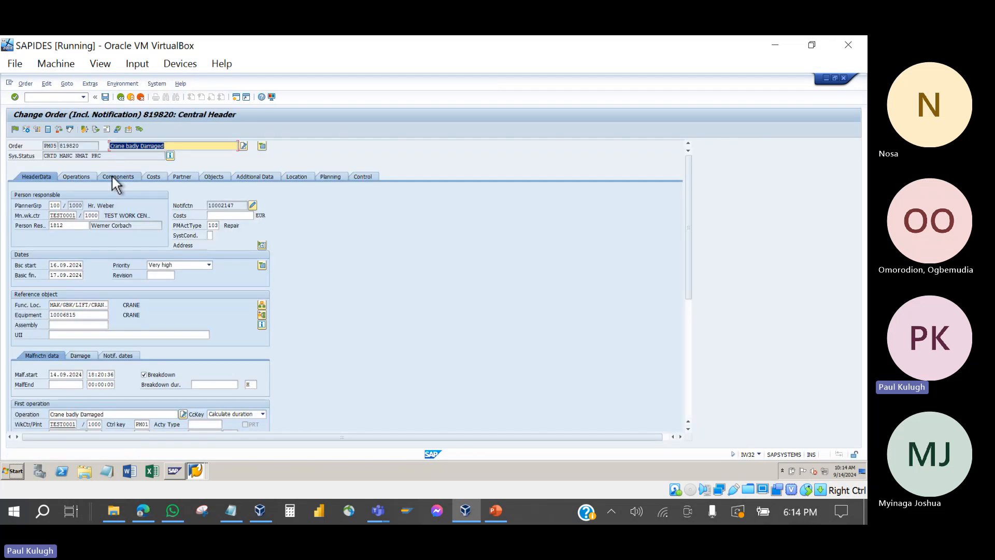
click(111, 174)
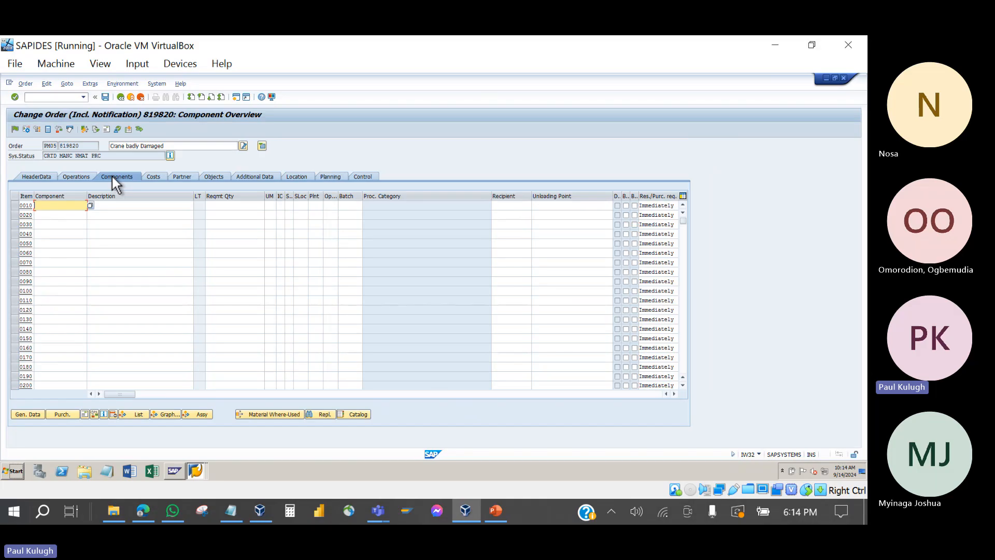
click(88, 178)
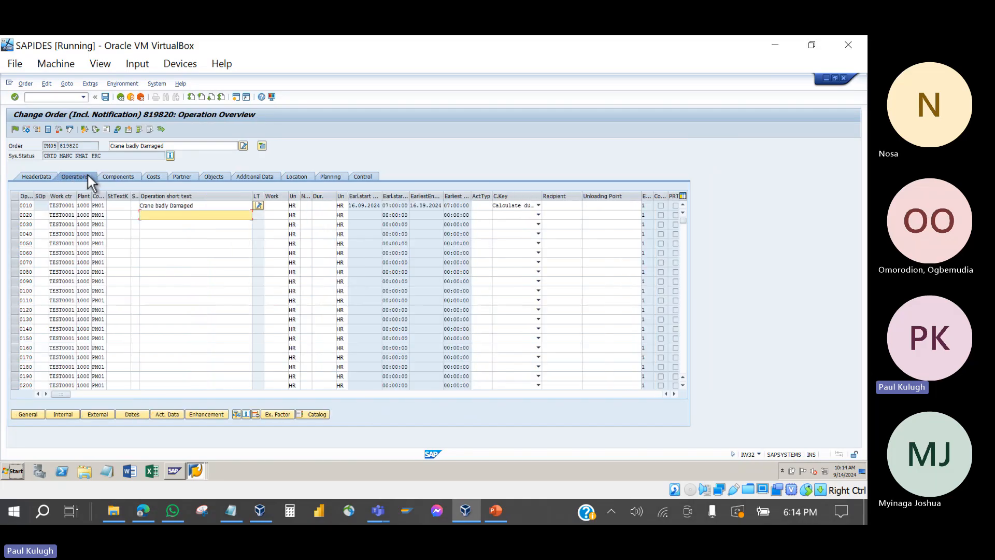
Step: Release and save order 819820, then reopen and save order 819800
click(15, 129)
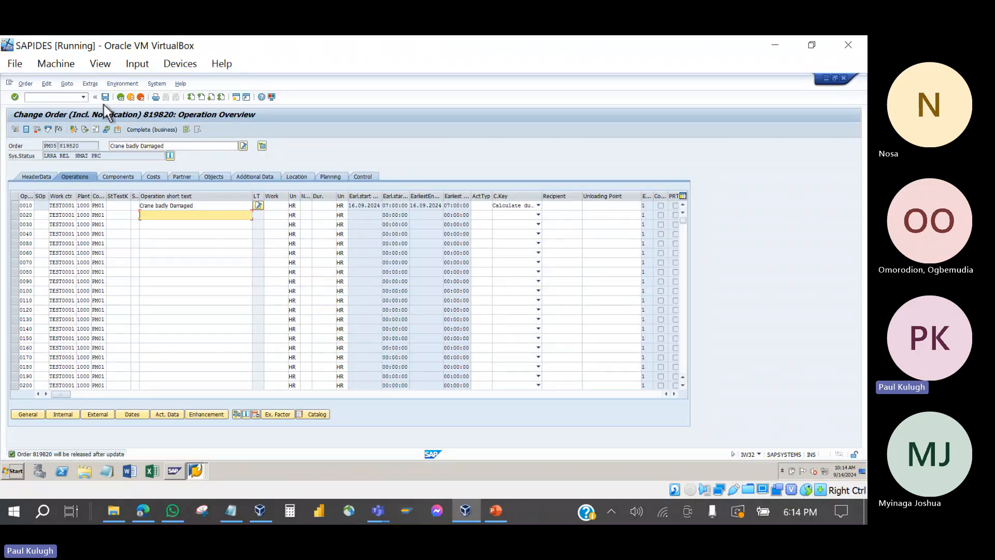
click(106, 97)
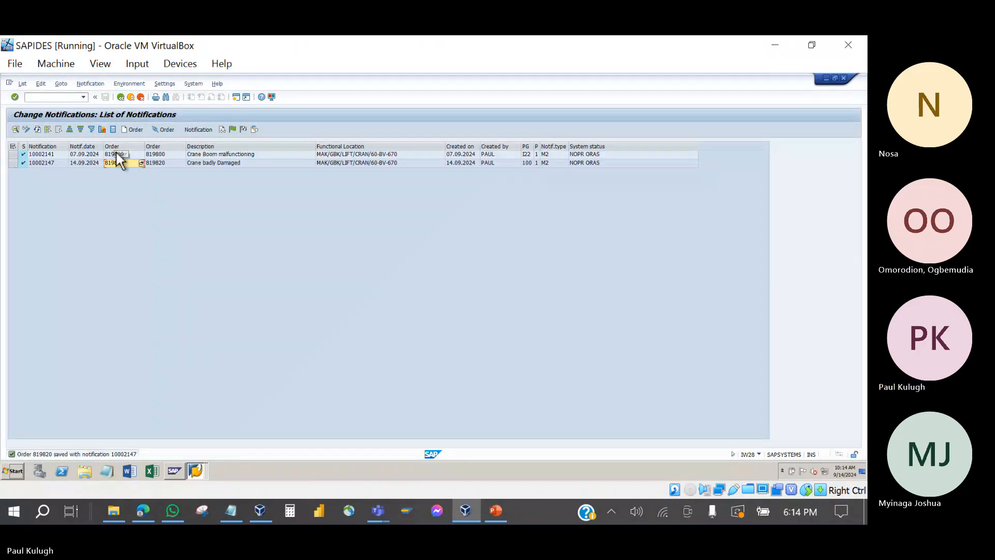
double_click(116, 153)
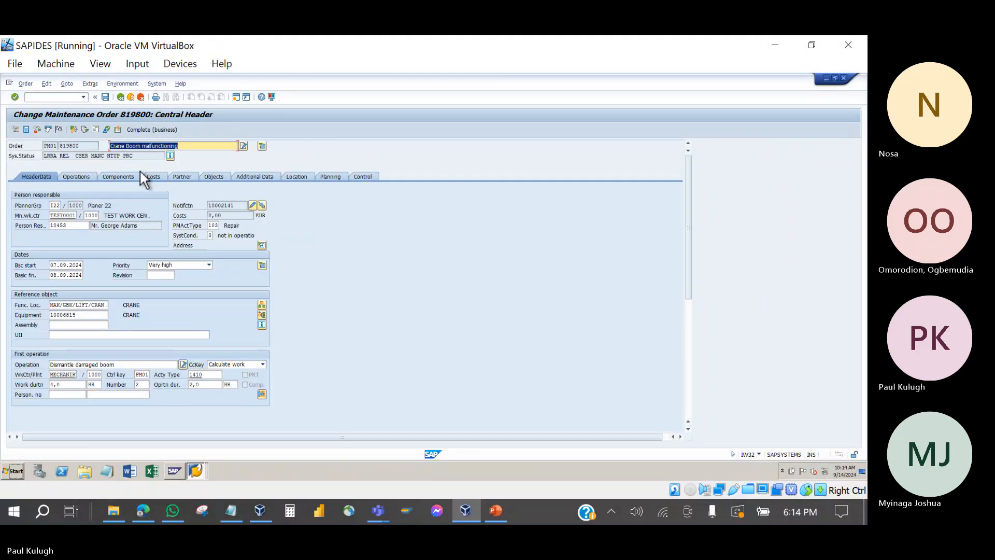
click(105, 97)
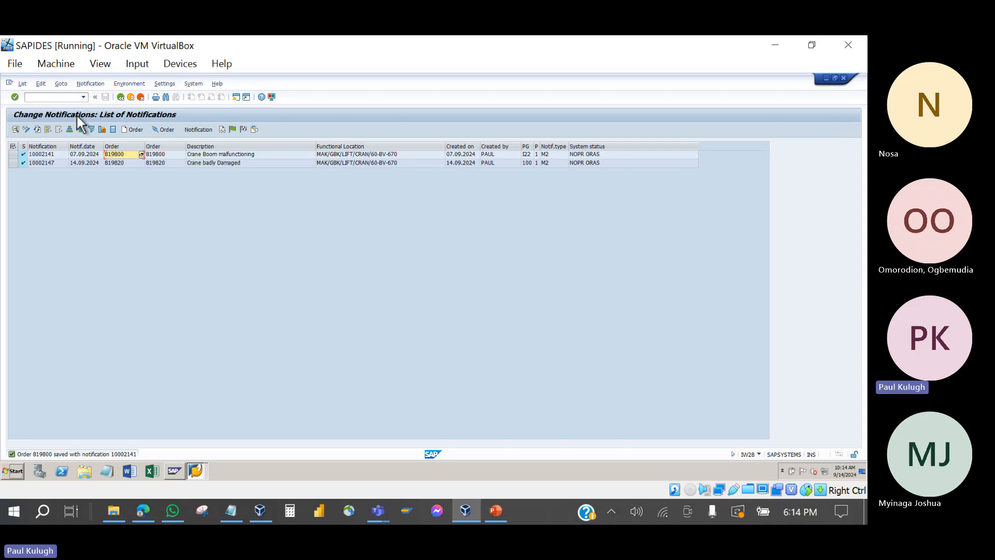
Step: Return from the notification list to SAP Easy Access and collapse the Notification folders
click(121, 98)
click(120, 98)
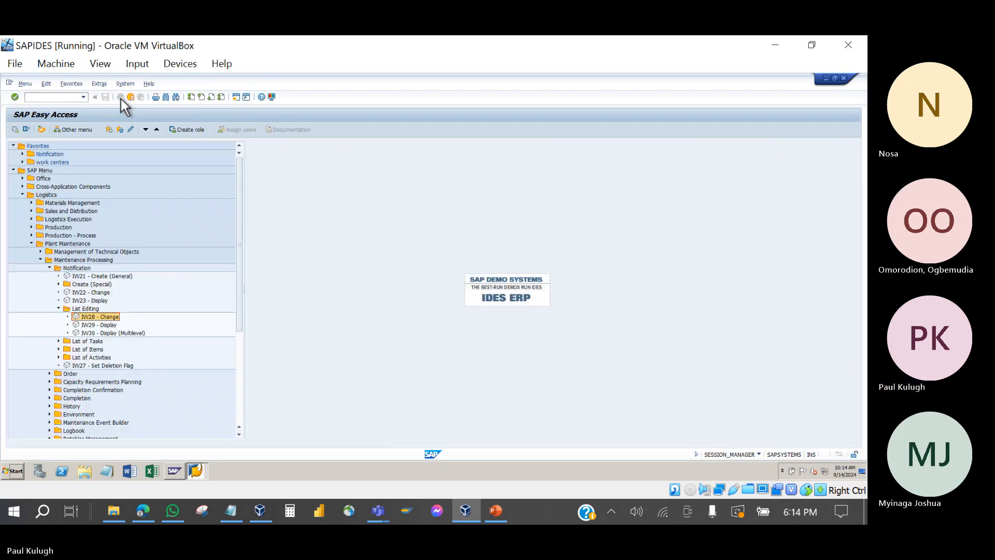
click(59, 308)
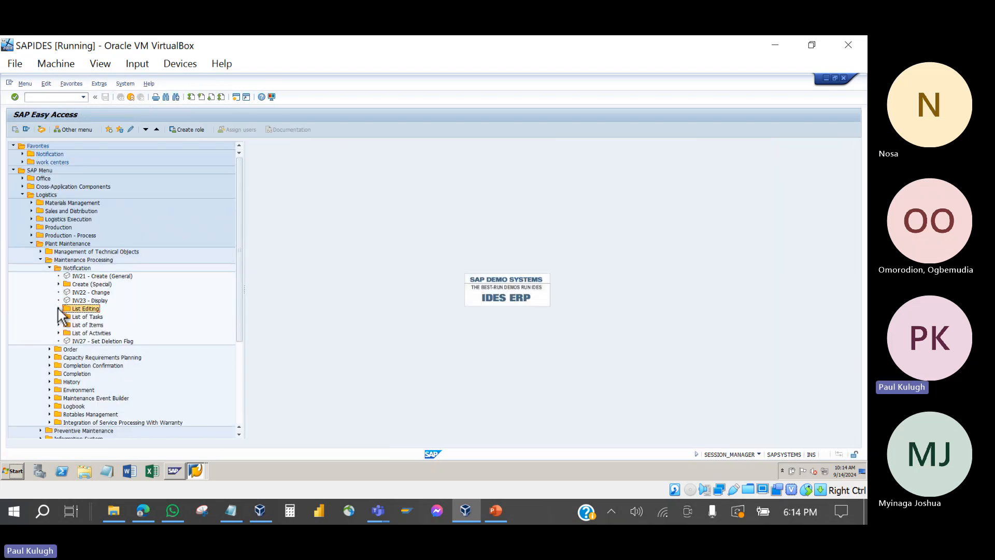
click(50, 268)
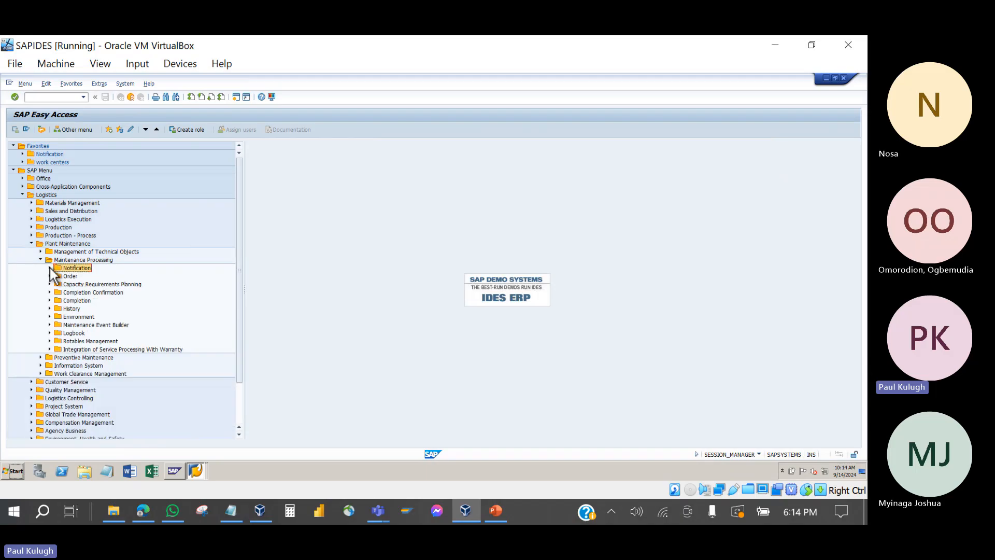
Step: Expand Order > Order List and launch IW38 - Change to list PM orders
click(52, 276)
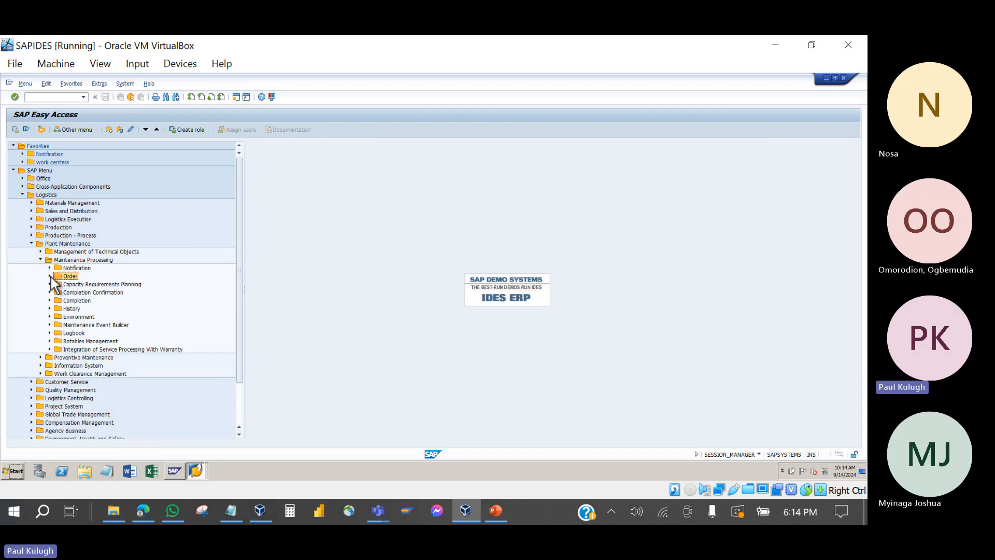
click(50, 276)
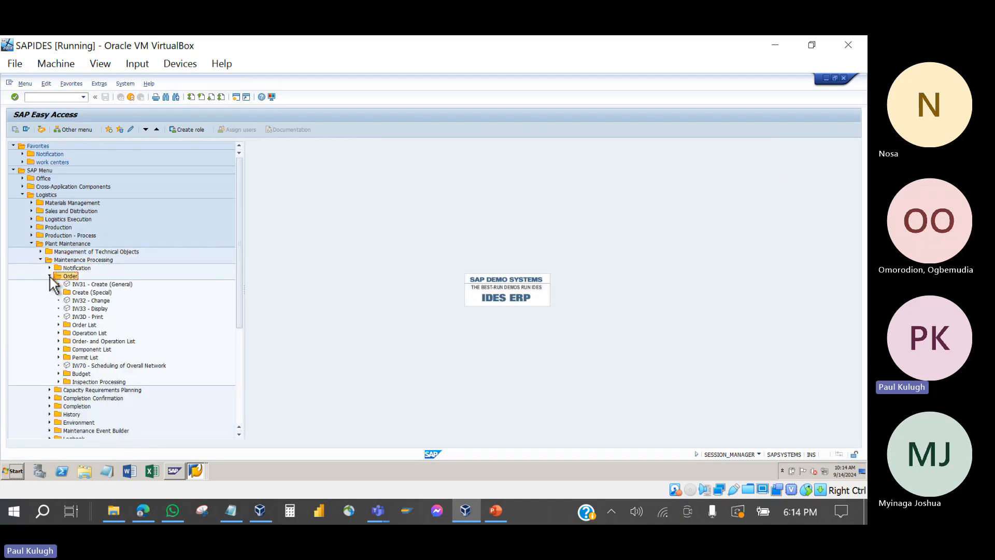
click(59, 324)
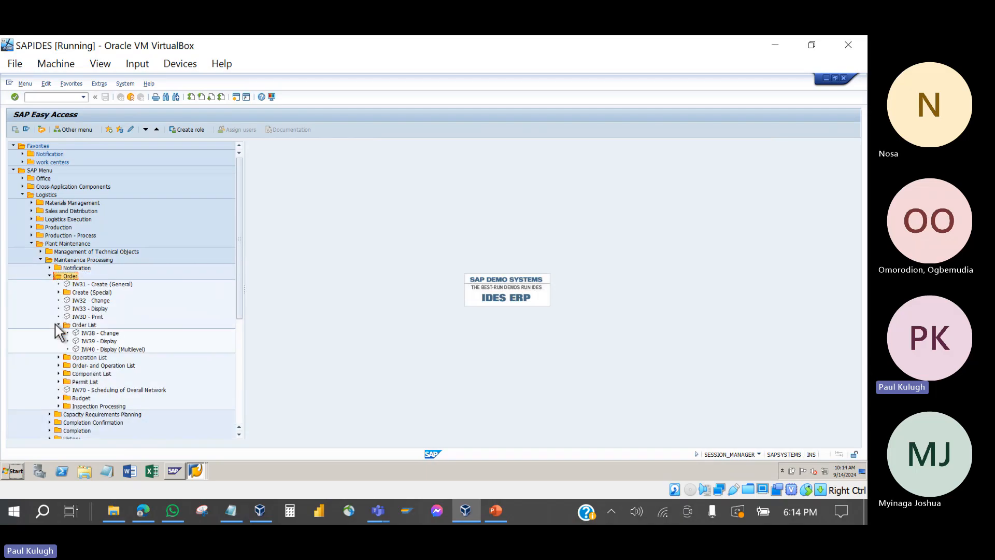
double_click(94, 334)
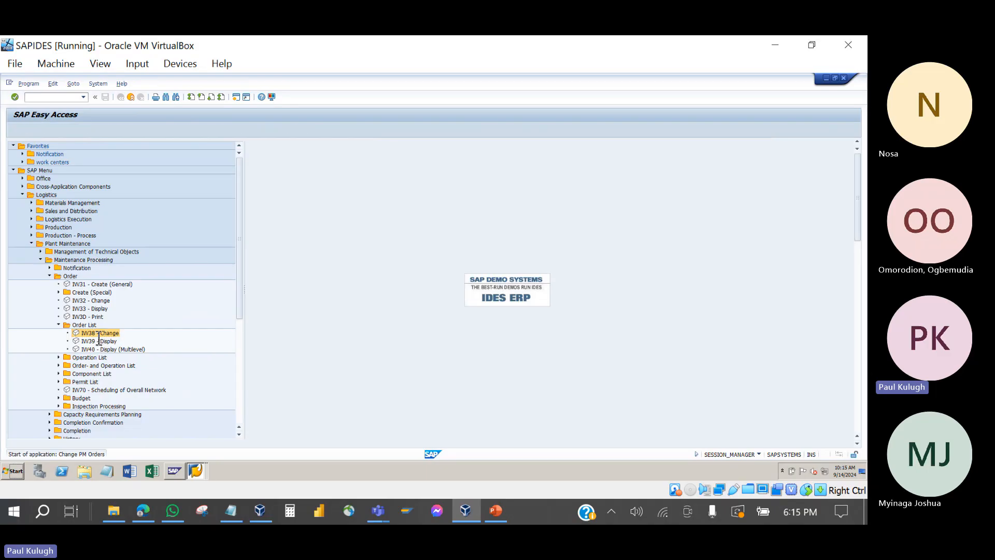
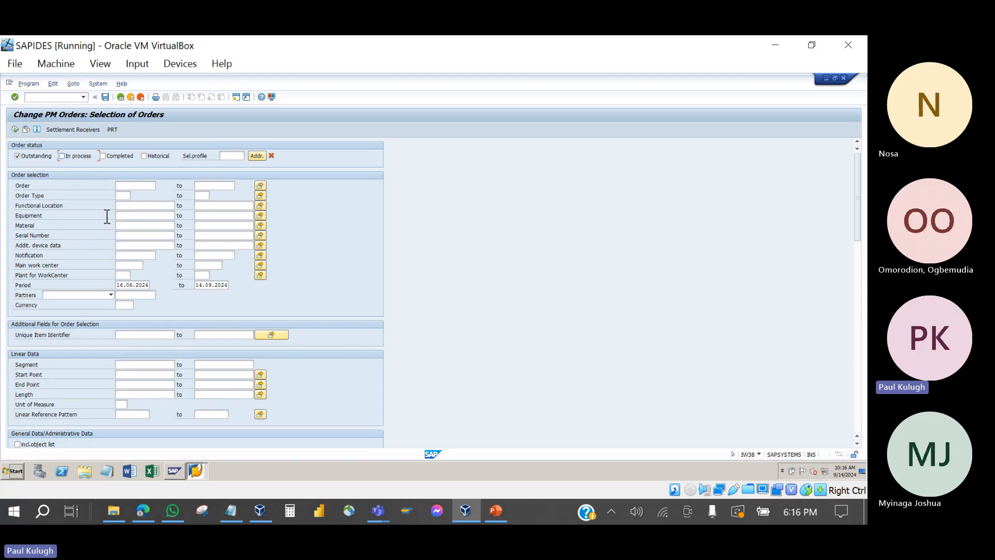
Step: Untick Outstanding, set Functional Location to MAK*, delete the Period start date, and execute
click(36, 159)
click(126, 206)
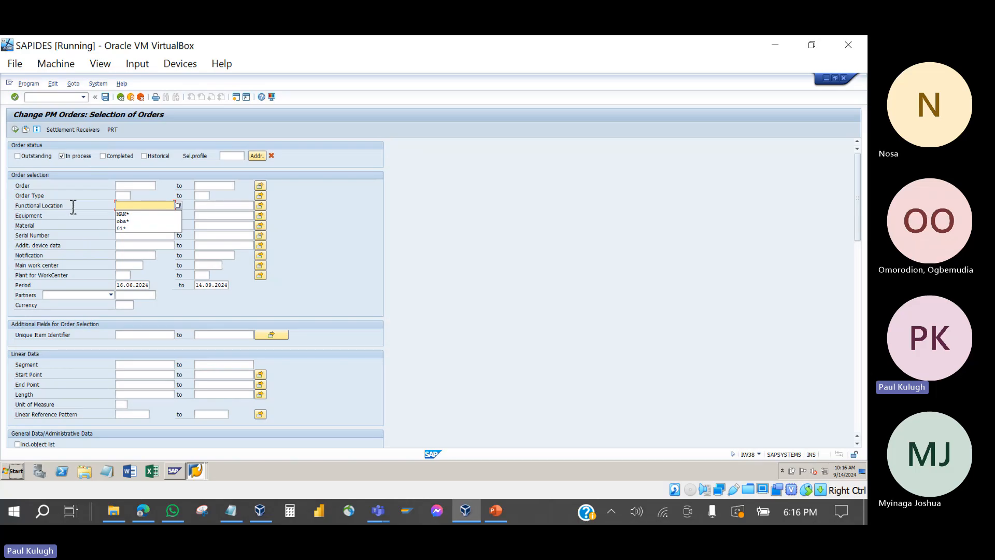
click(129, 214)
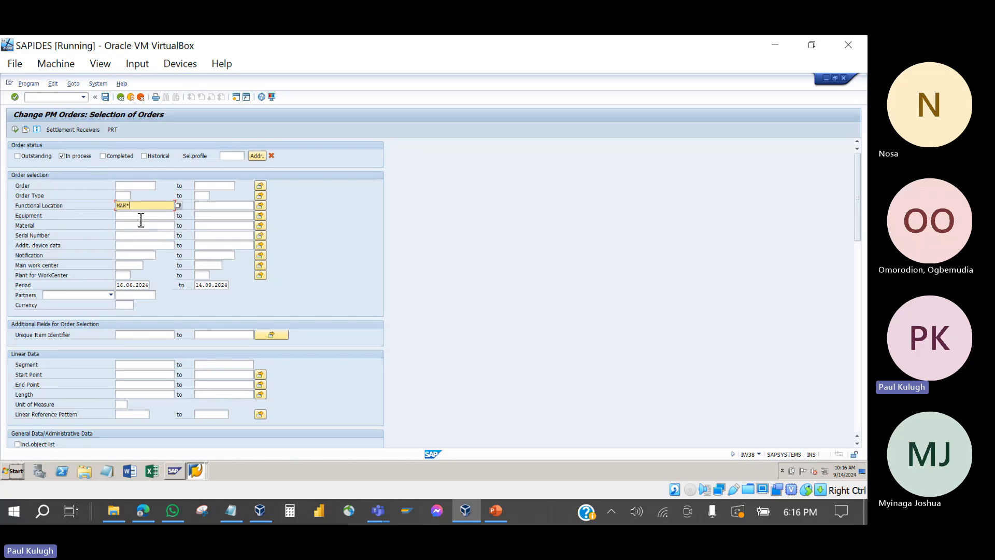
click(120, 286)
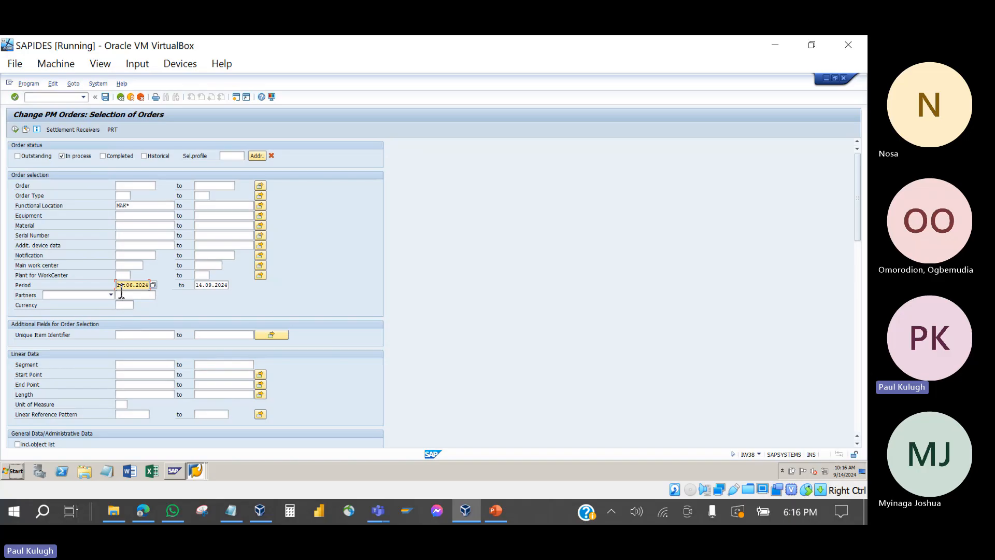
key(Delete)
key(Delete)
key(Delete)
key(Delete)
key(Delete)
key(Delete)
key(Delete)
key(Delete)
key(Delete)
key(Delete)
click(15, 129)
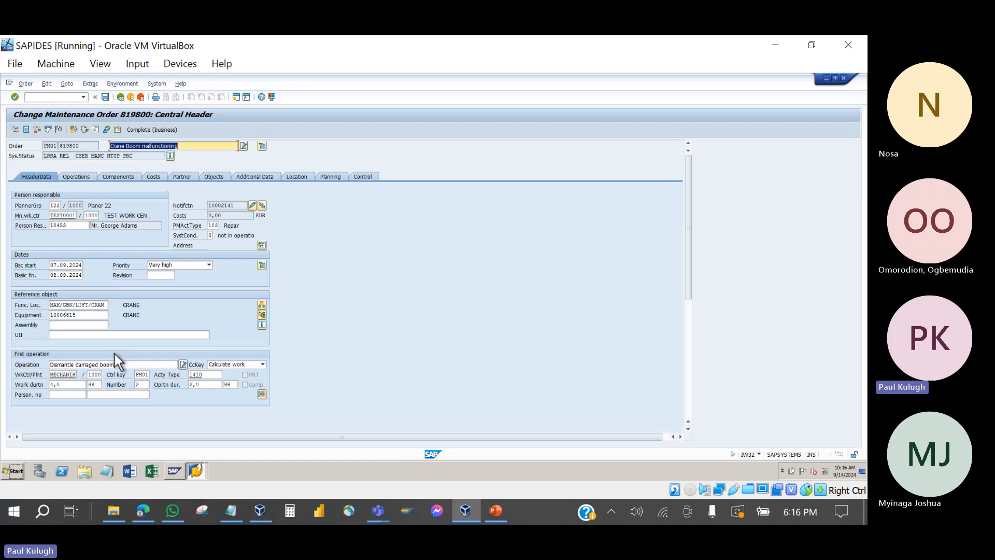
Step: Scroll through order 819800's Central Header to check its first operation, work and priority
scroll(115, 353, down, 5)
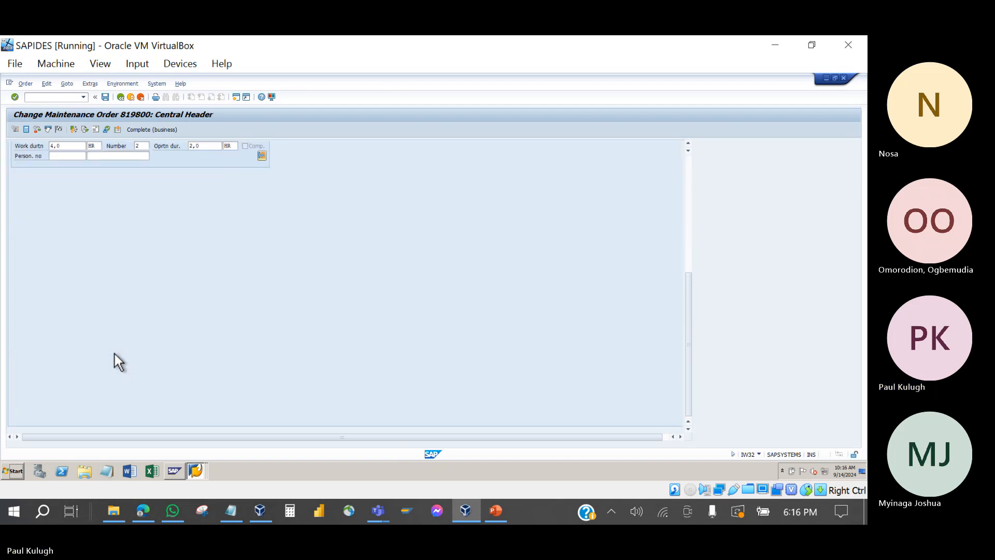
scroll(114, 353, up, 5)
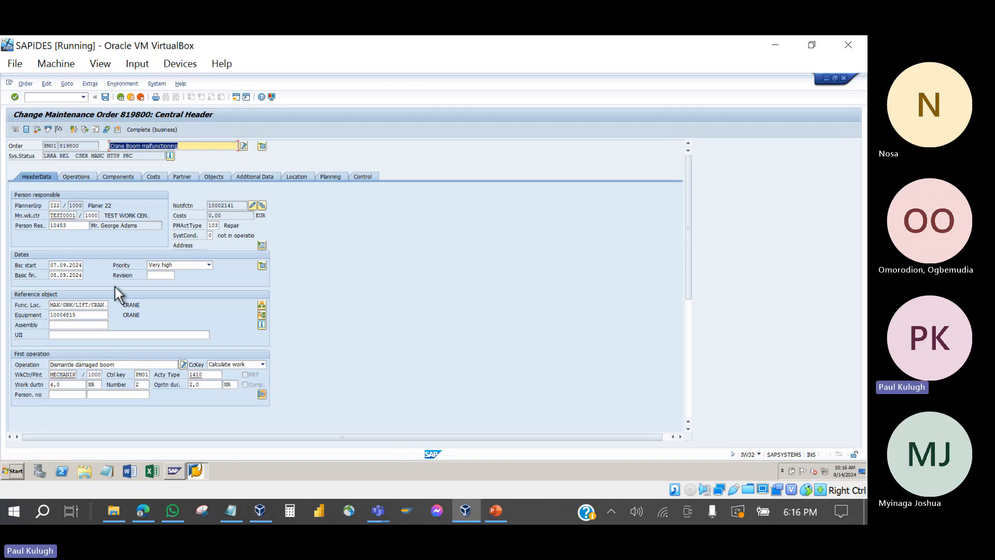
Step: Return to the order selection, tick Outstanding again, and rerun the selection
click(121, 98)
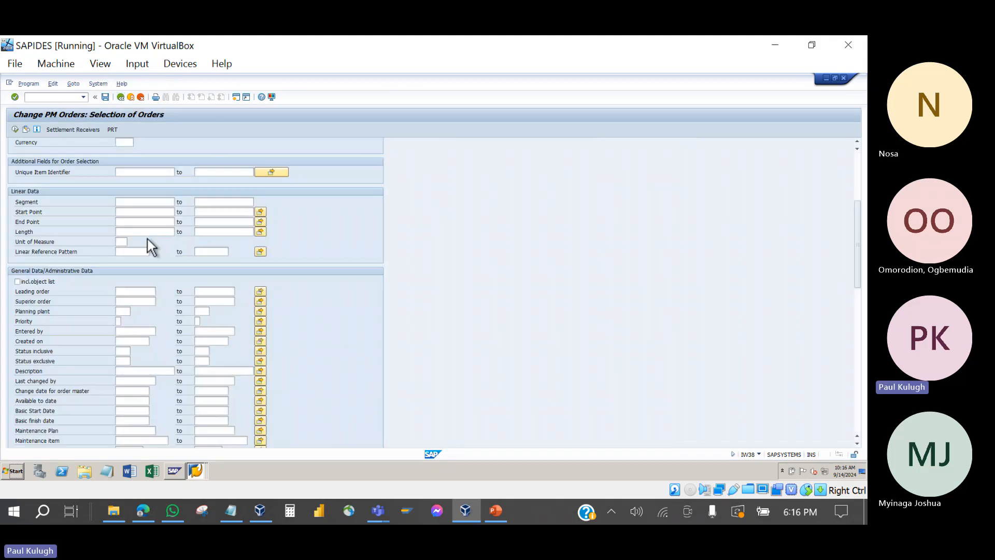
scroll(147, 239, down, 10)
scroll(147, 238, up, 7)
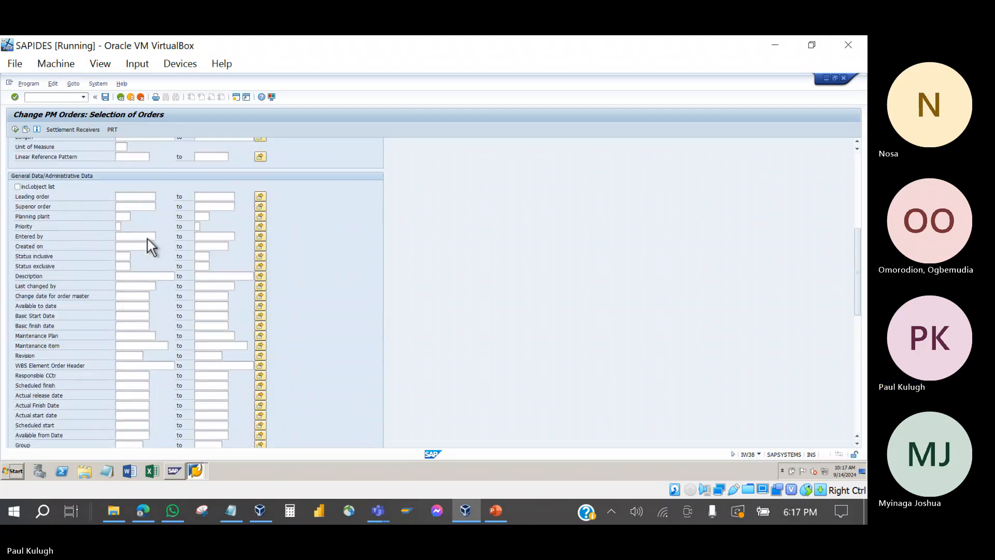
scroll(147, 239, up, 3)
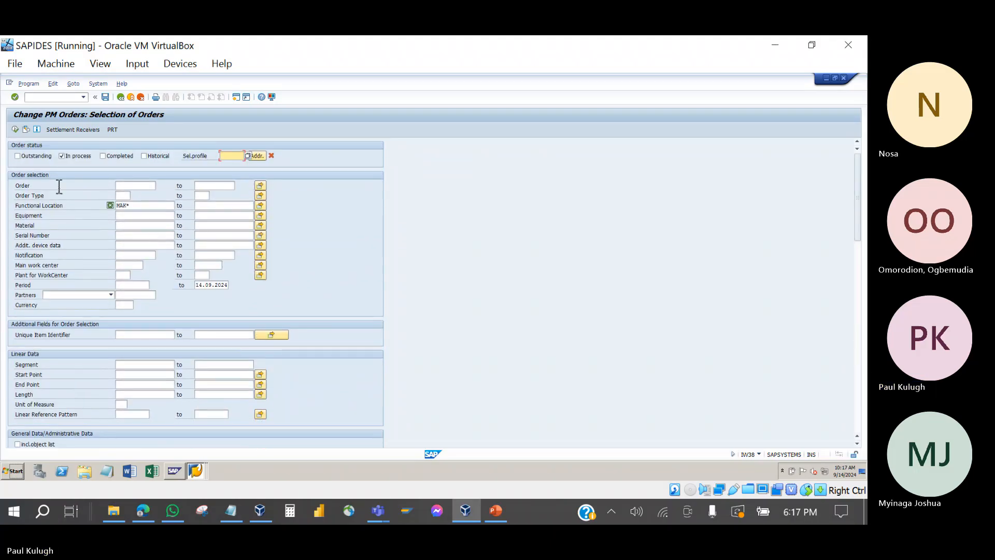
click(18, 156)
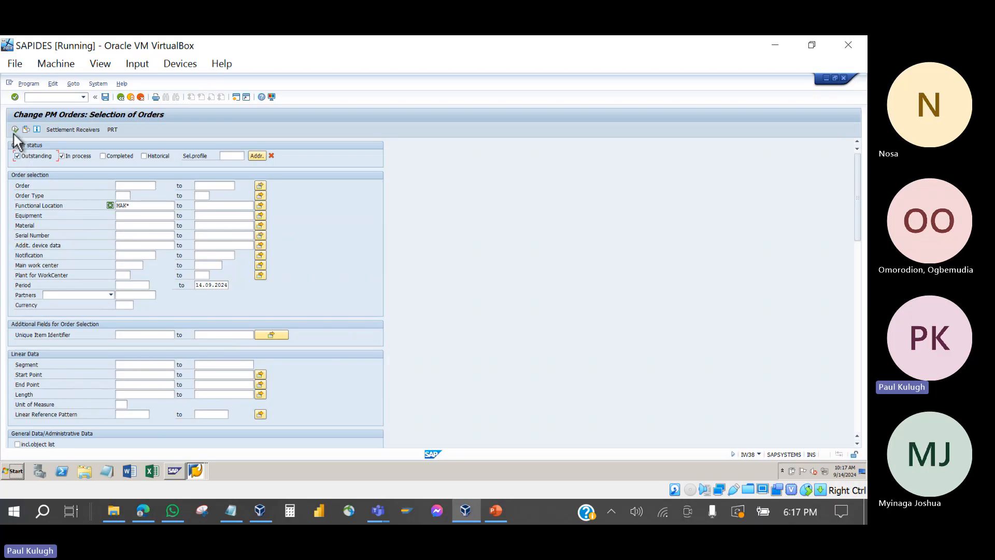
click(14, 130)
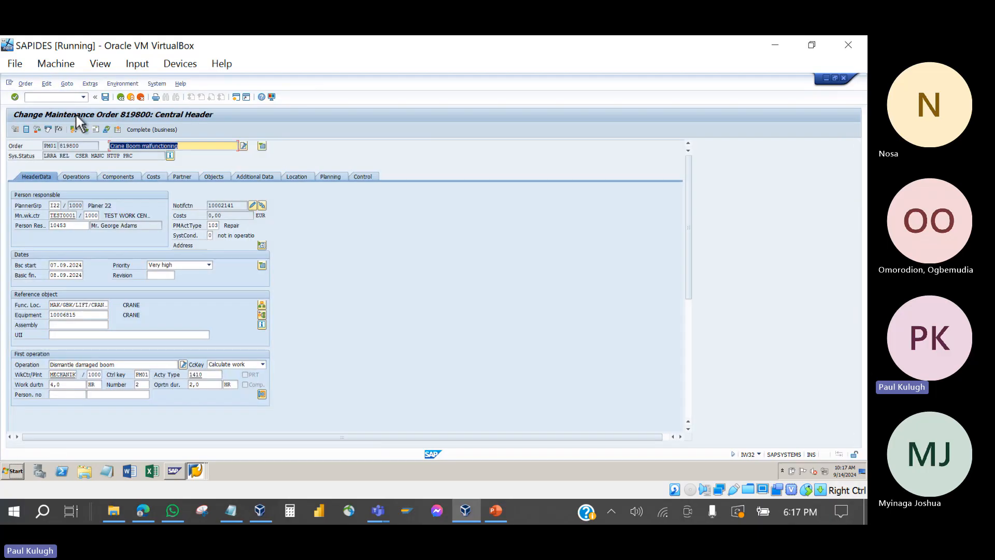
Step: Leave order 819800 without saving, untick Outstanding again, and switch to Teams
click(124, 97)
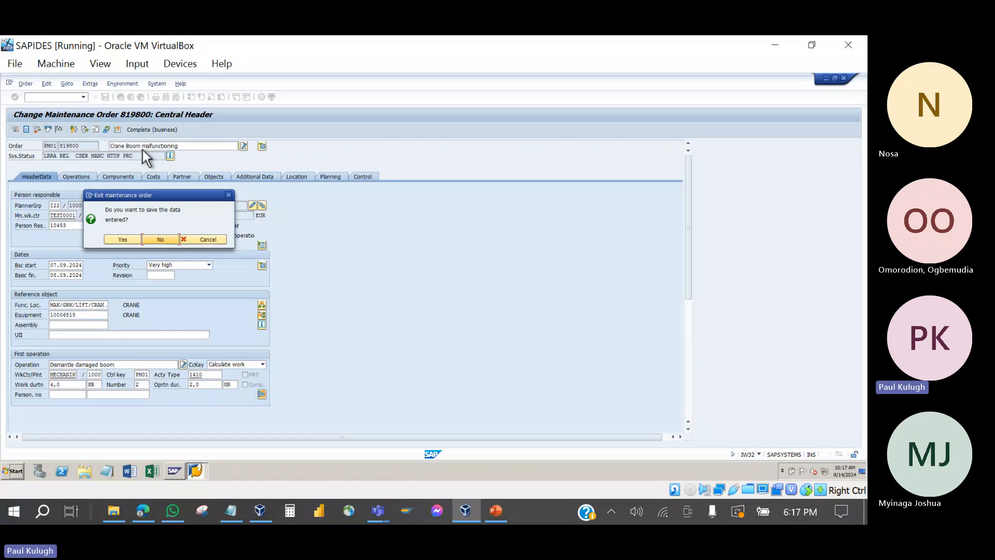
click(165, 239)
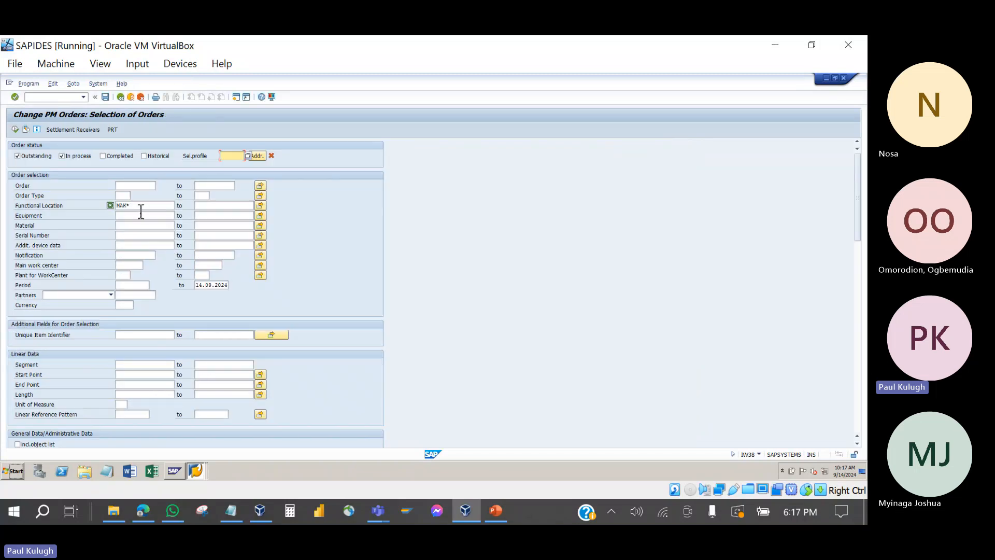
click(30, 154)
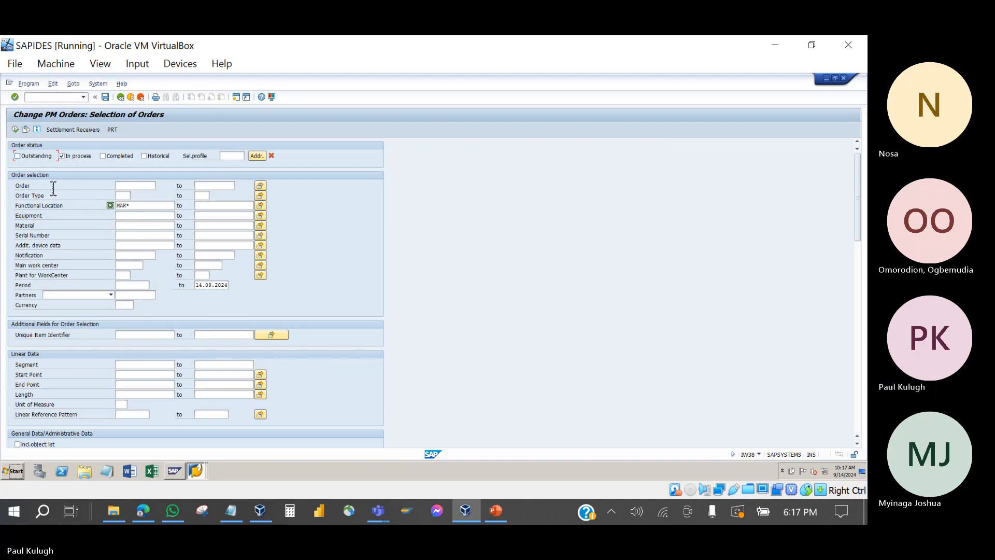
scroll(107, 249, down, 2)
scroll(107, 250, down, 6)
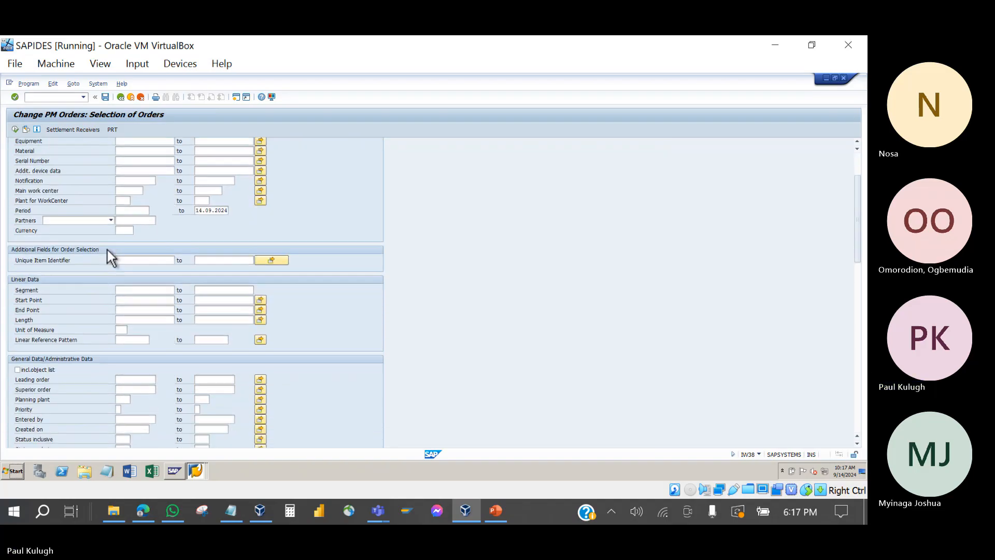
scroll(107, 250, down, 2)
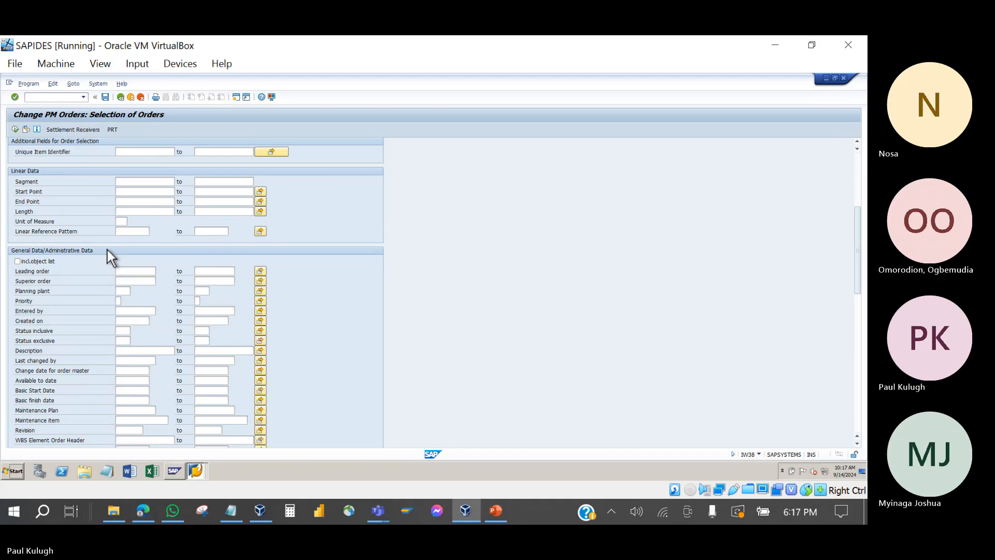
click(378, 511)
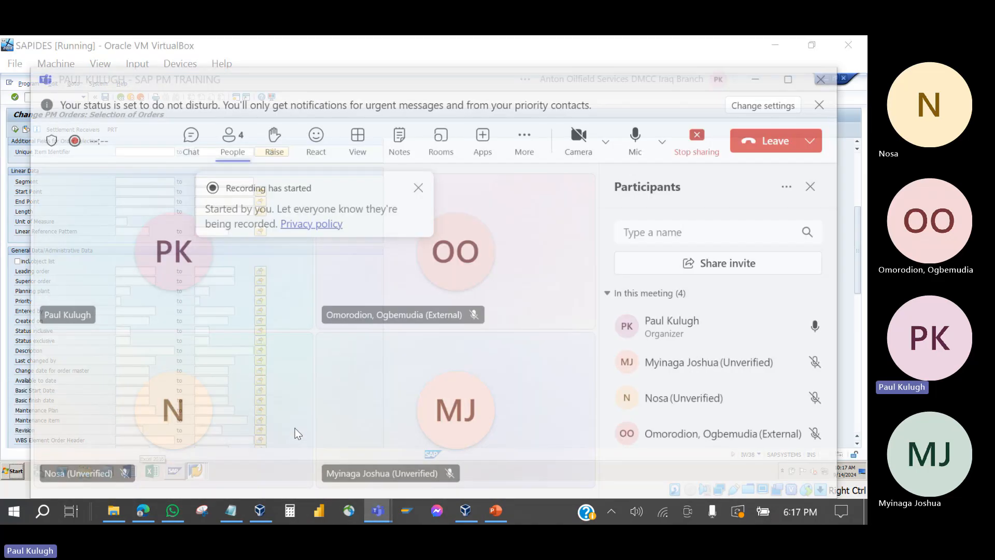
Step: Unmute the microphone in the Teams meeting and minimize the meeting window
click(283, 454)
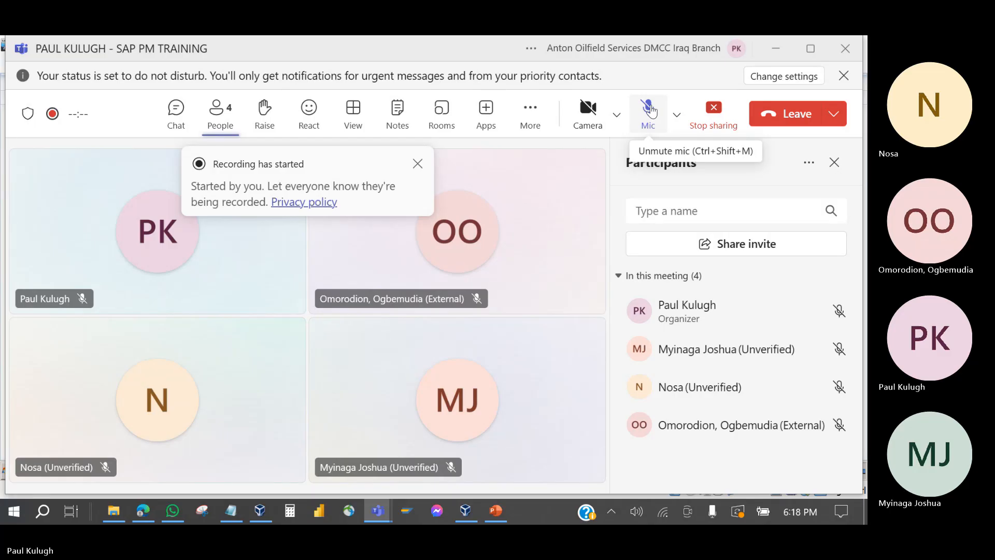
click(651, 110)
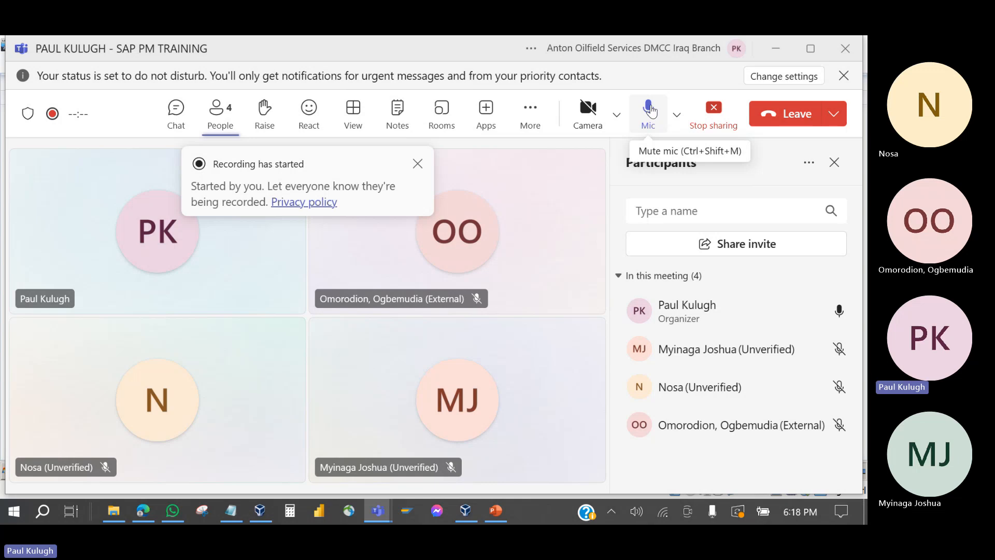
click(773, 45)
Step: Clear the MAK* value from the Functional Location criterion
scroll(129, 187, up, 3)
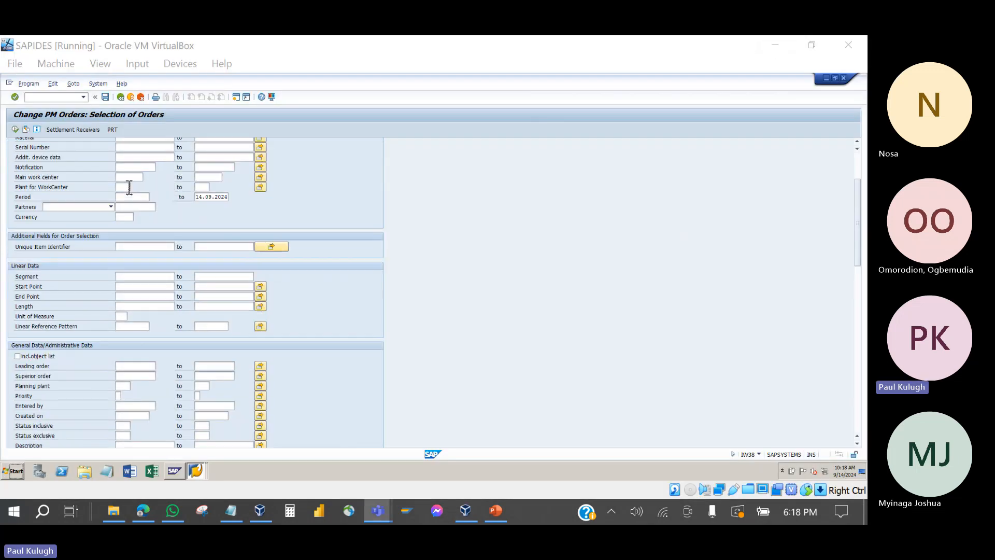
scroll(129, 187, up, 3)
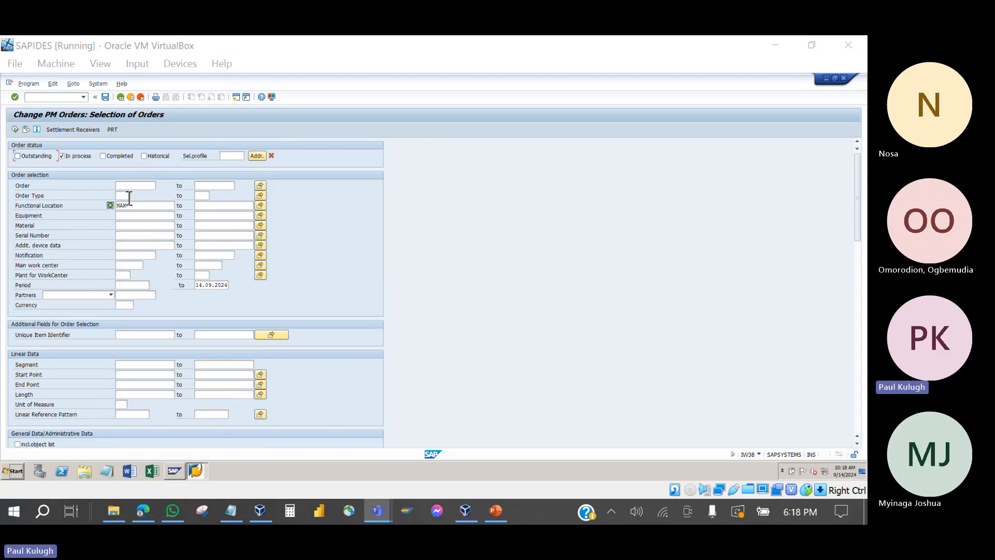
click(137, 206)
key(BackSpace)
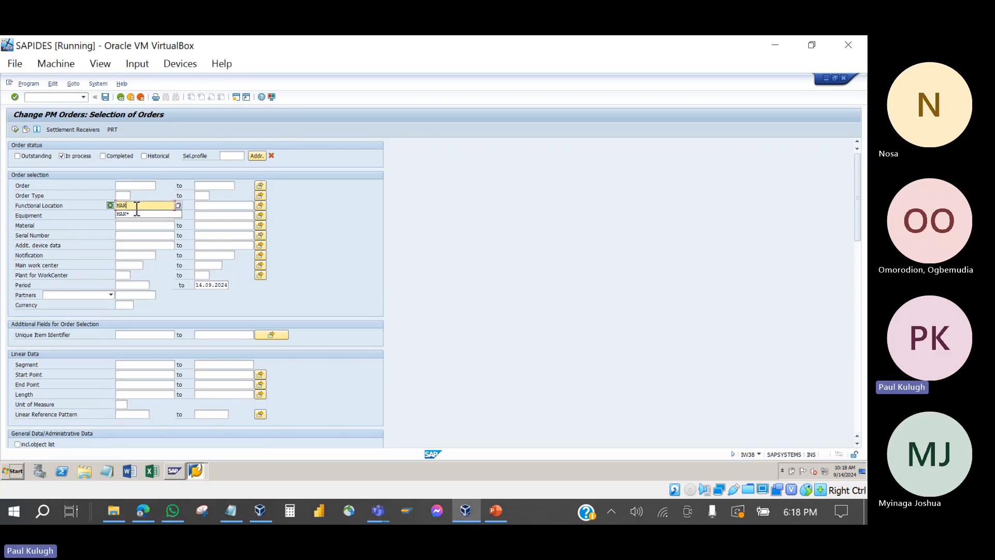
key(BackSpace)
key(BackSpace)
key(BackSpace)
click(301, 234)
Step: Set Created on from 07.09.2024 to 14.09.2024 via the calendars and run the selection
scroll(83, 218, down, 3)
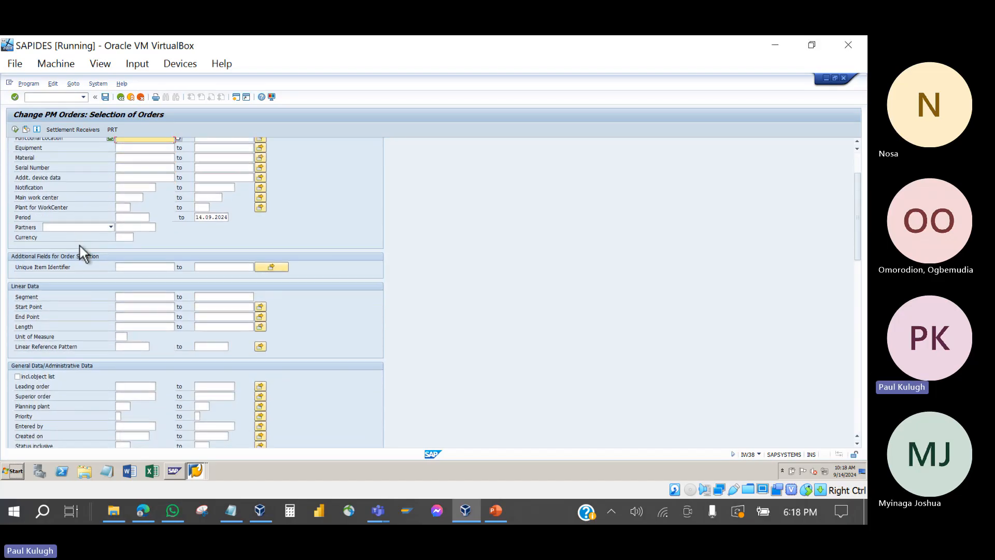
scroll(80, 246, down, 5)
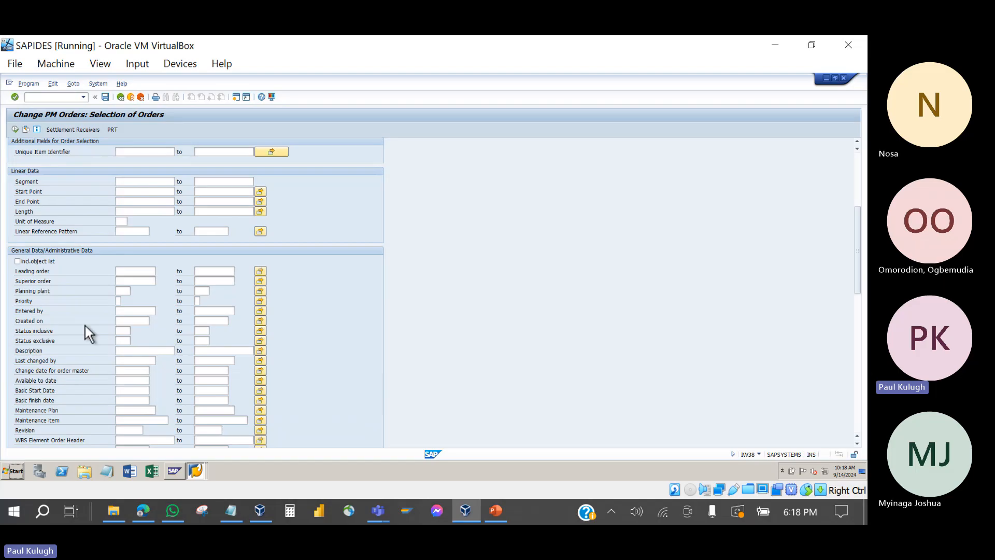
click(125, 321)
click(152, 321)
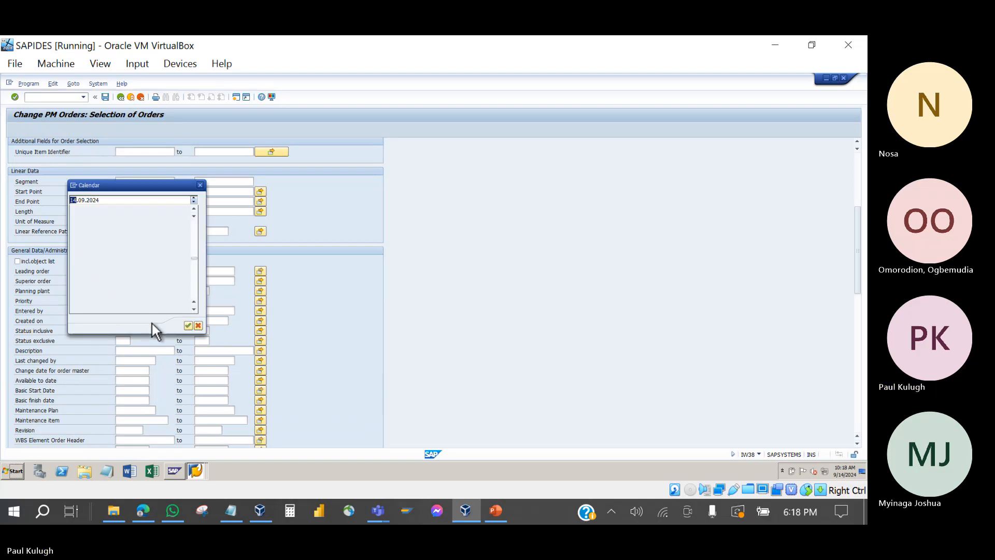
double_click(170, 251)
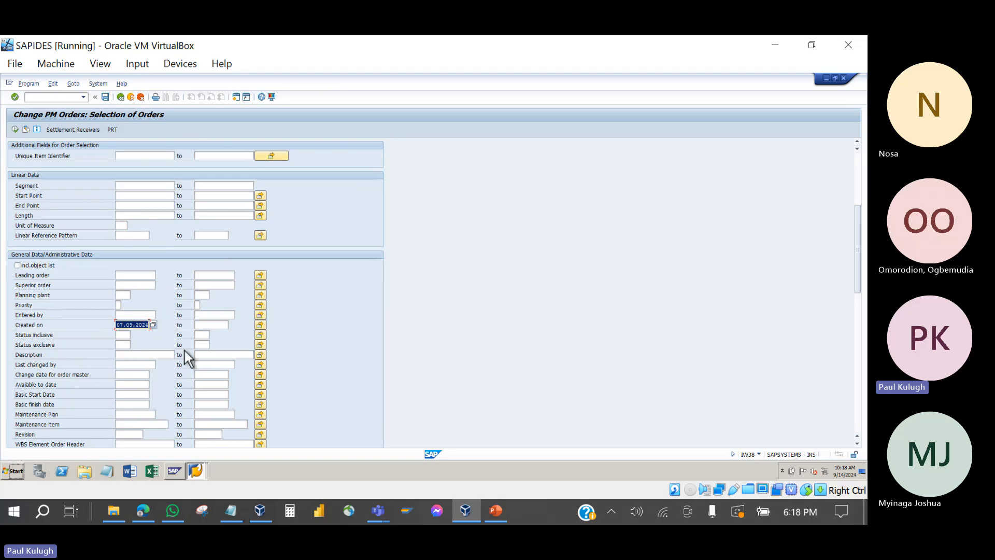
click(221, 325)
click(231, 325)
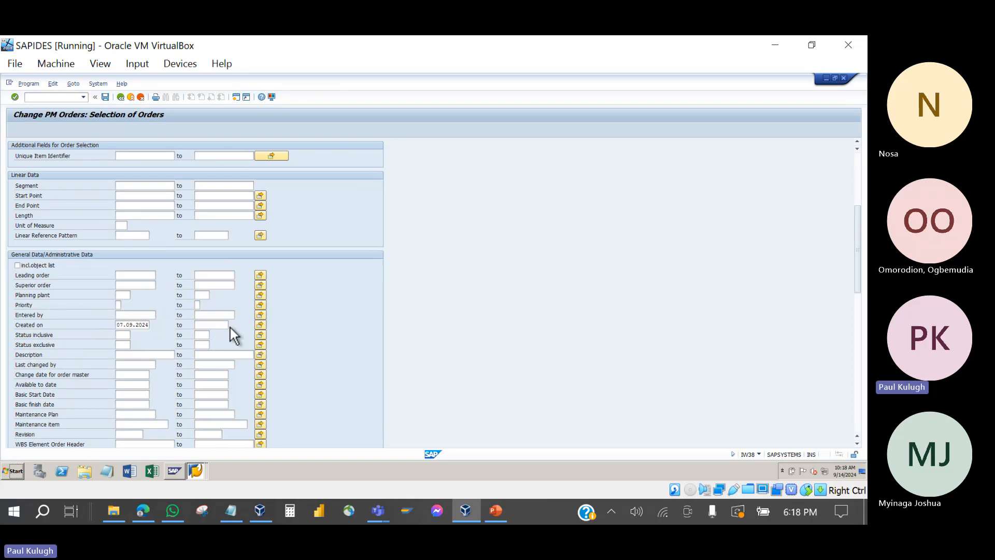
double_click(170, 260)
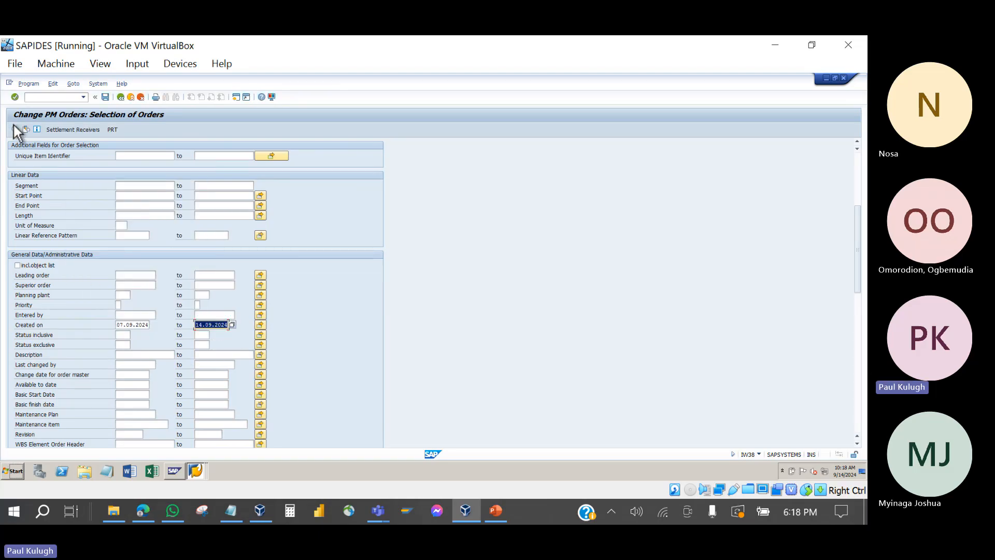
click(14, 128)
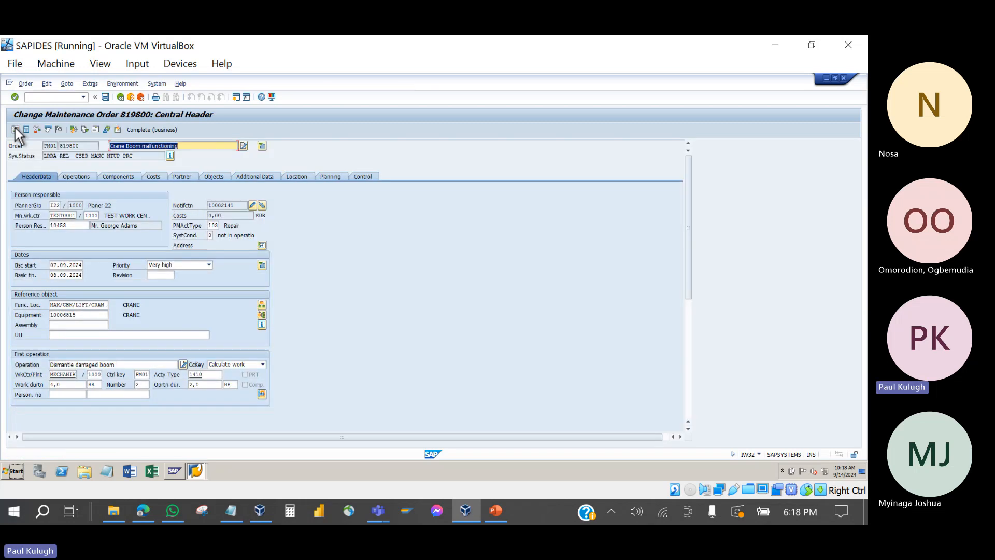
Step: Exit the opened order without saving and back out to SAP Easy Access
click(120, 97)
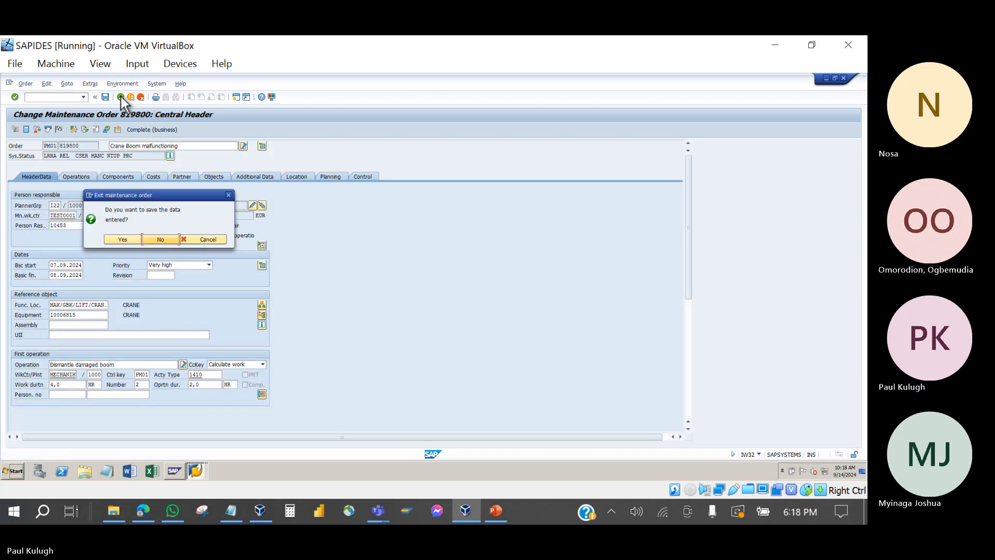
click(157, 238)
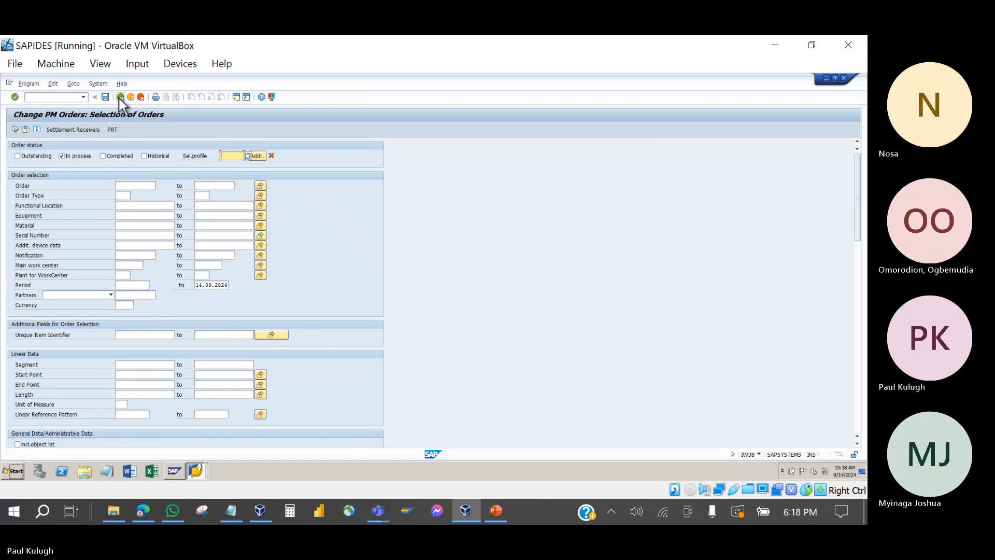
click(119, 98)
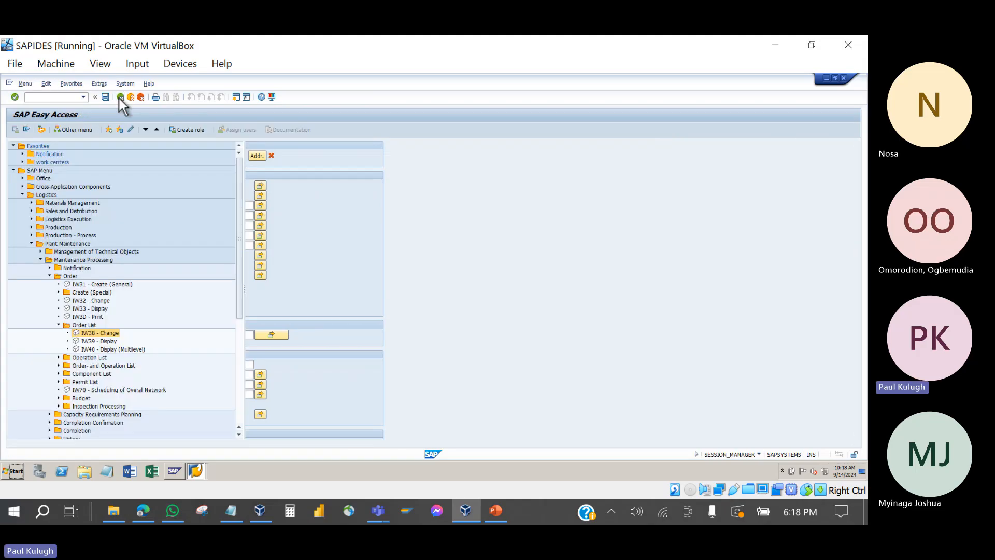
Step: Open the Change Notifications selection, enter Functional Location MAK*, and clear the Notification date
click(50, 268)
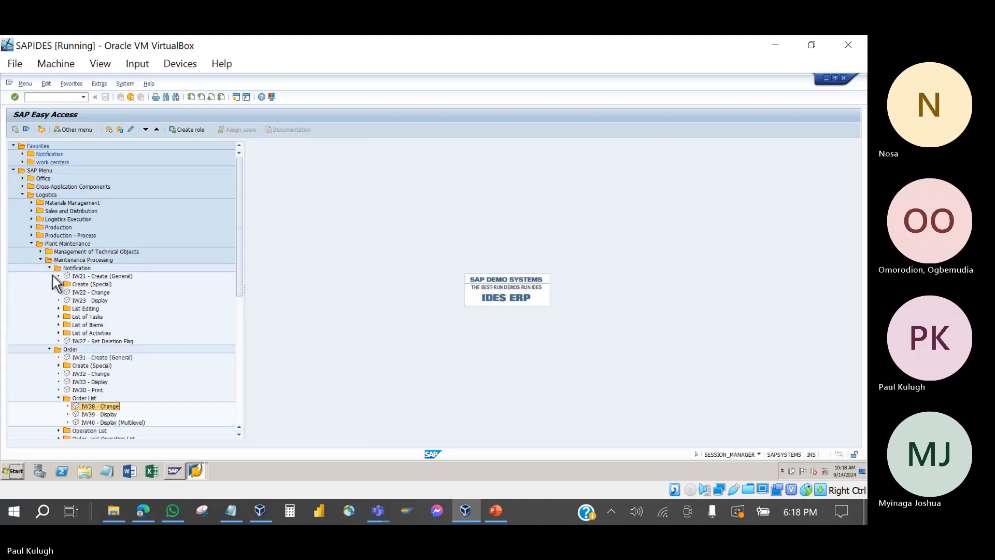
click(60, 309)
click(84, 325)
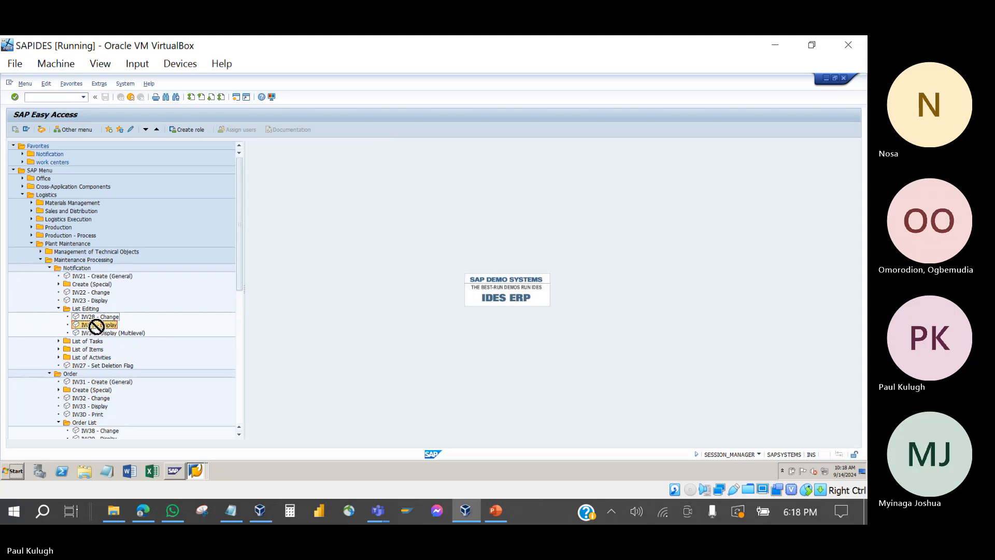
drag(97, 326, 93, 318)
double_click(92, 319)
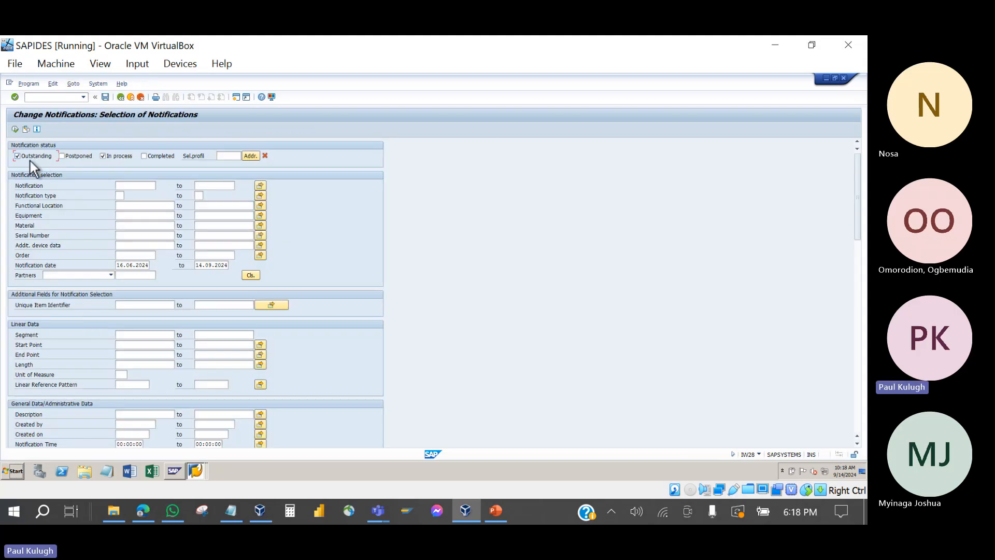
click(133, 205)
text(MAK*)
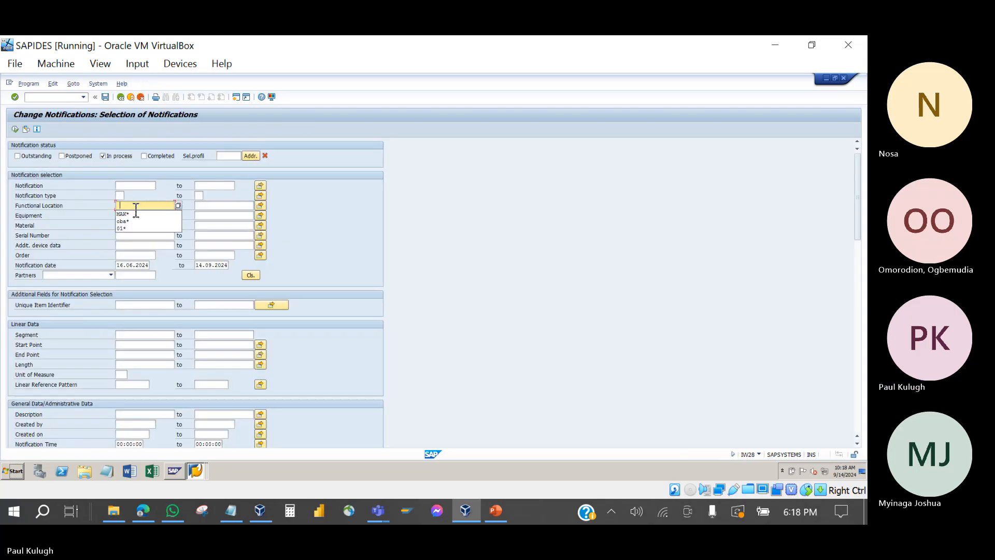
click(117, 266)
key(Delete)
key(Delete)
key(Delete)
key(Delete)
key(Delete)
key(Delete)
key(Delete)
key(Delete)
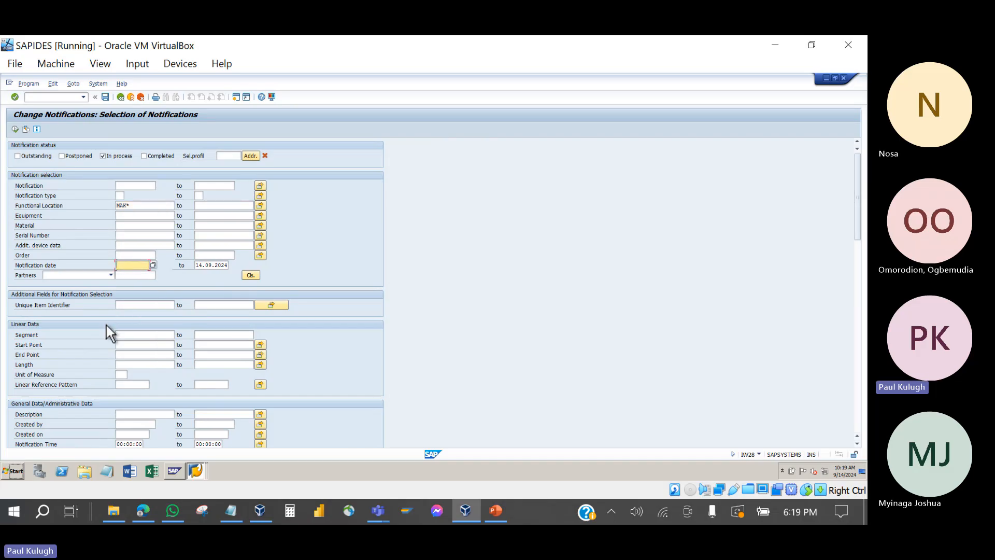
Step: Set Created on from 07.09.2024 to 14.09.2024 via the calendars and execute
scroll(106, 325, down, 1)
click(123, 402)
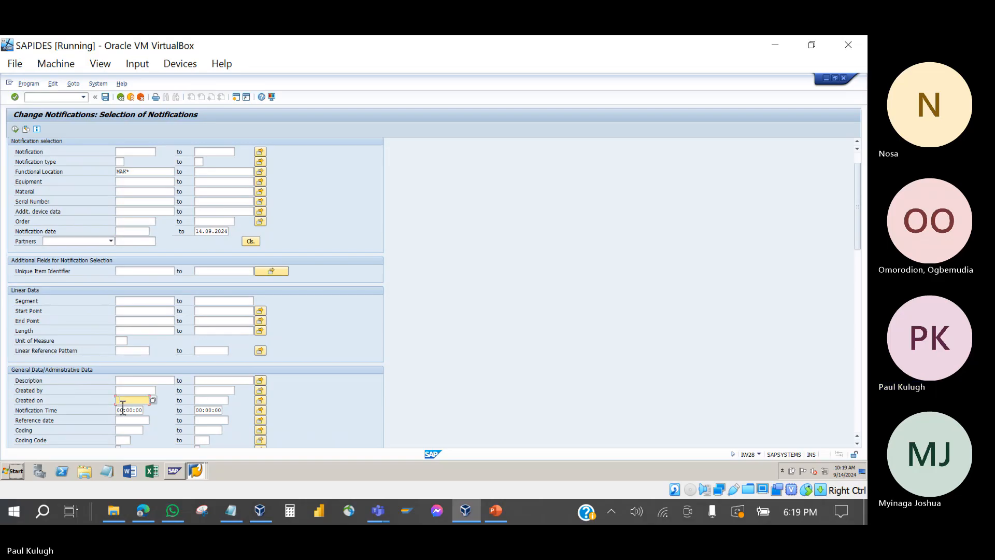
double_click(133, 404)
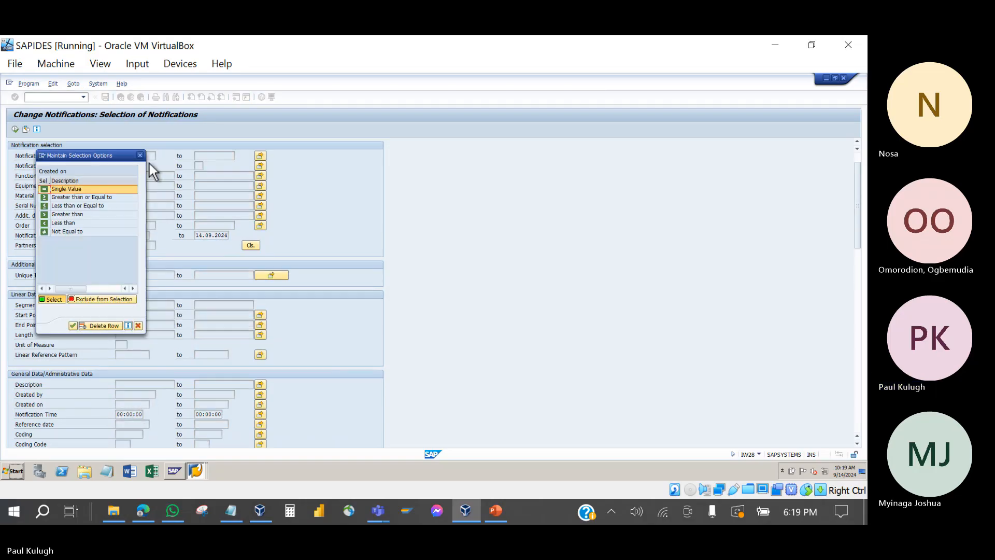
click(140, 155)
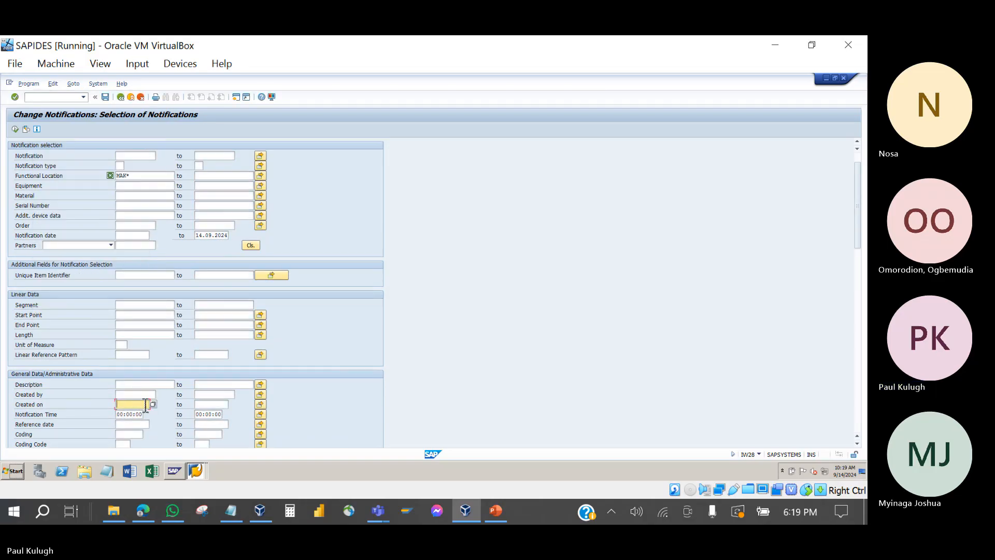
click(152, 404)
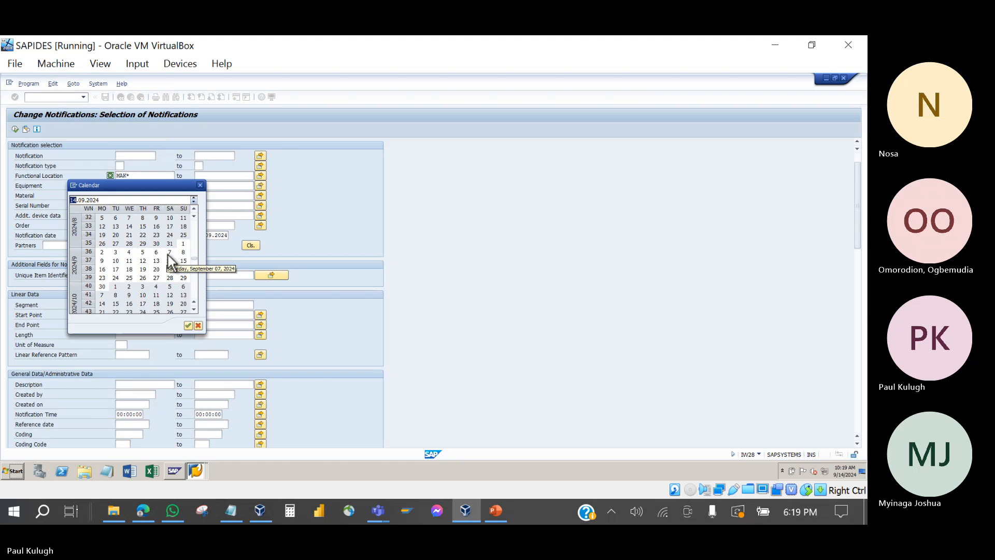
click(169, 253)
click(169, 254)
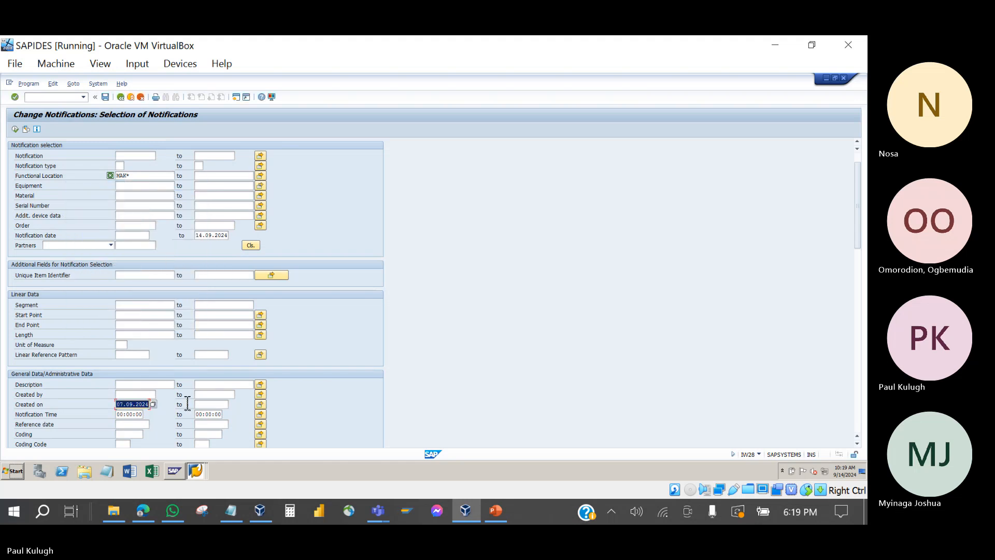
click(769, 321)
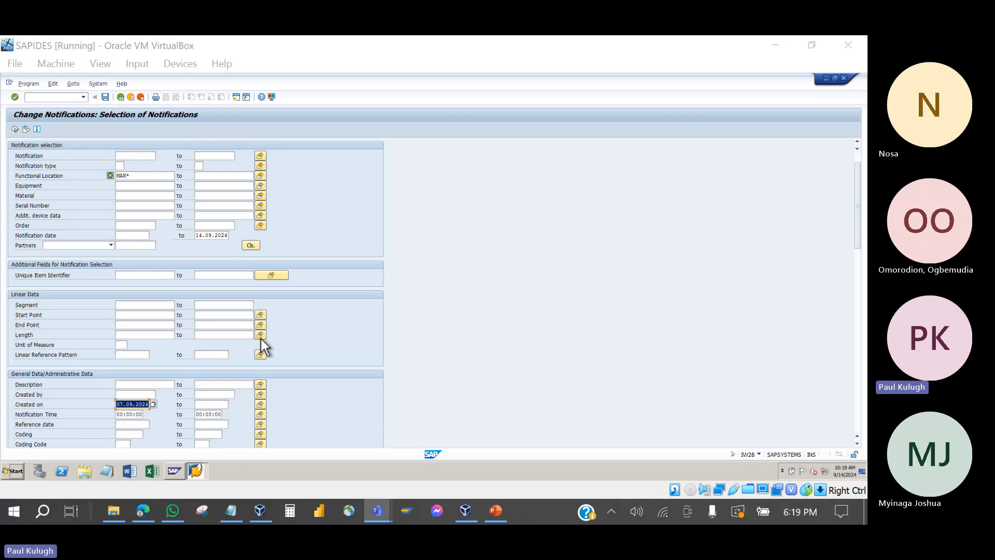
click(222, 405)
click(232, 404)
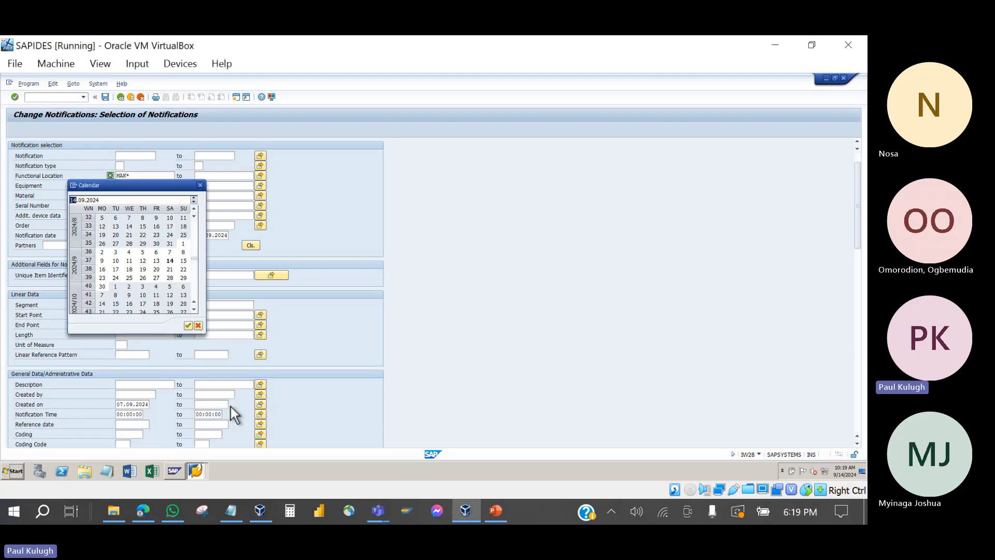
double_click(168, 264)
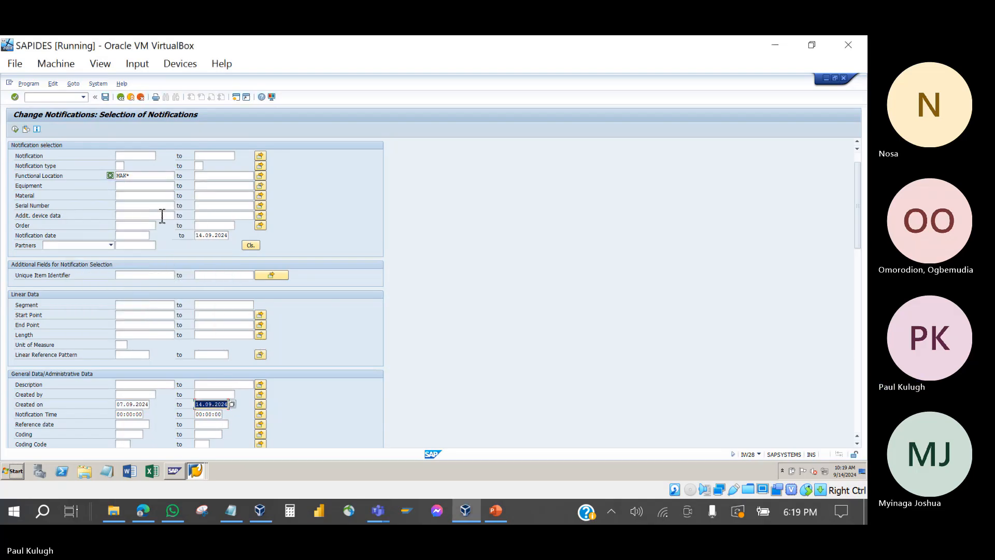
scroll(39, 143, up, 1)
click(15, 129)
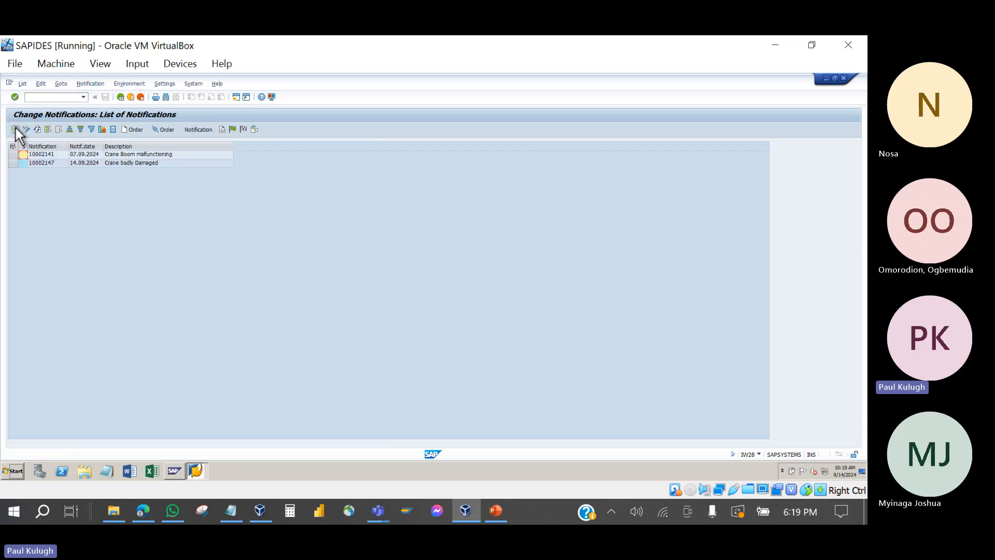
Step: Open notification 10002147 and its order 819820, inspecting functional location, system status and activity type 103
double_click(39, 164)
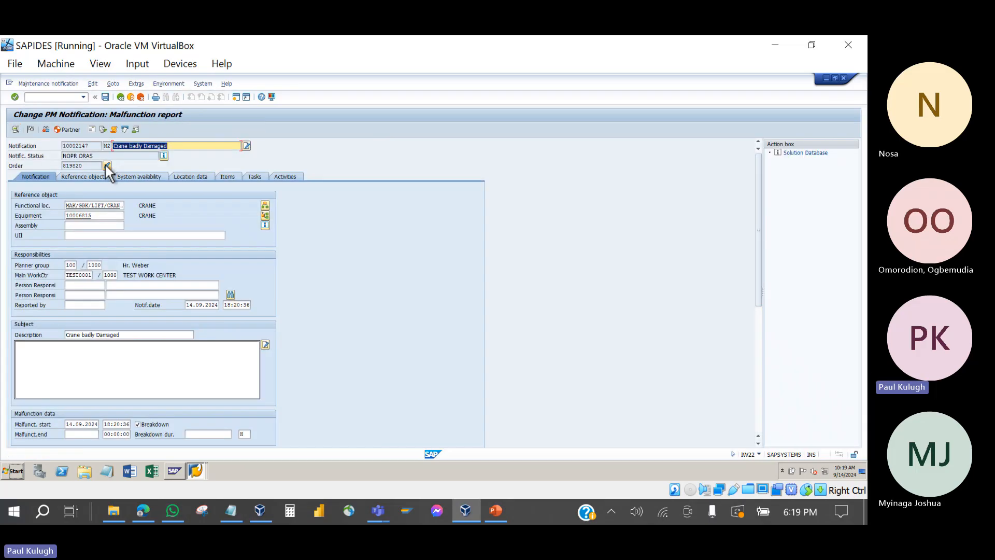
click(107, 165)
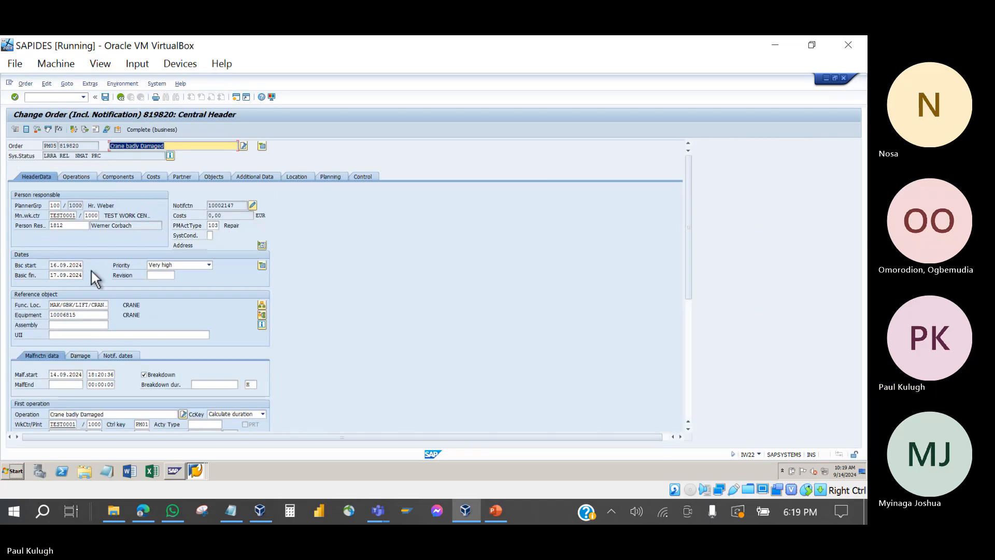
click(71, 307)
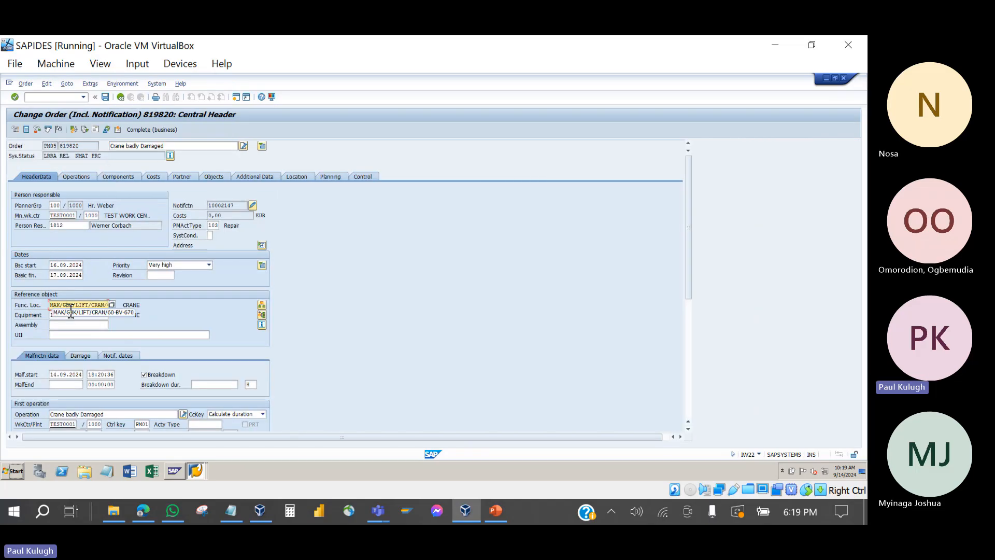
click(69, 156)
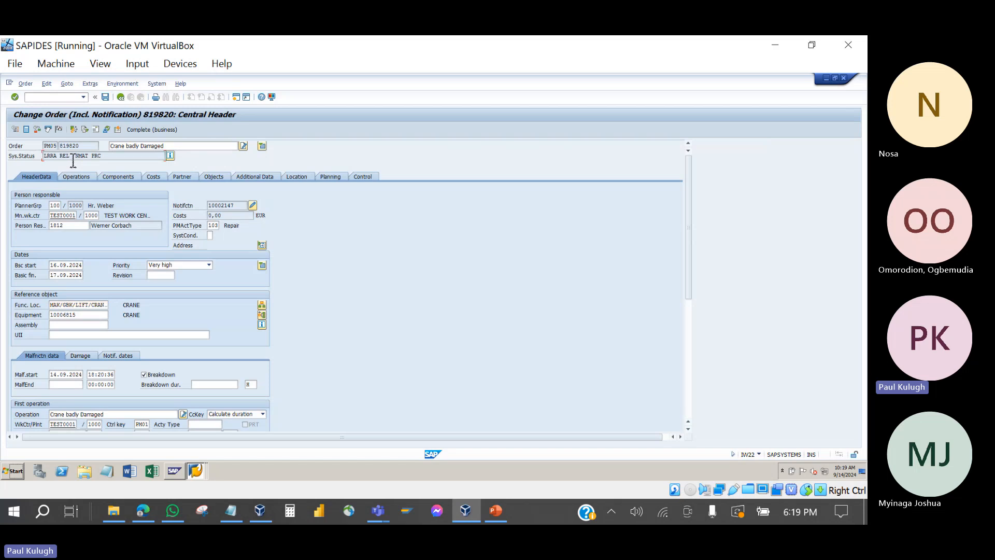
click(214, 225)
scroll(200, 317, down, 4)
scroll(197, 315, up, 2)
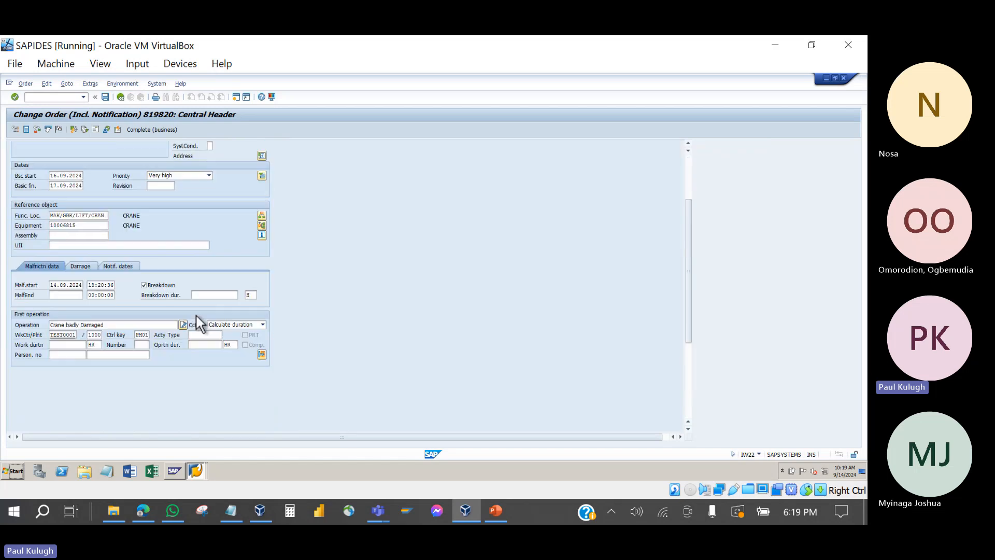
scroll(195, 314, up, 2)
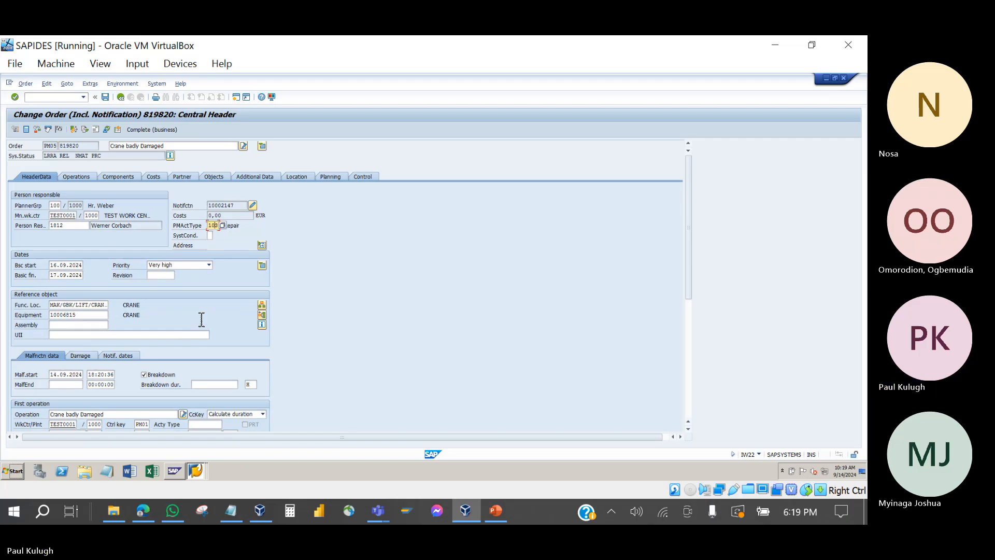
Step: Back out of the order and notification without saving to the selection criteria
click(118, 97)
click(116, 98)
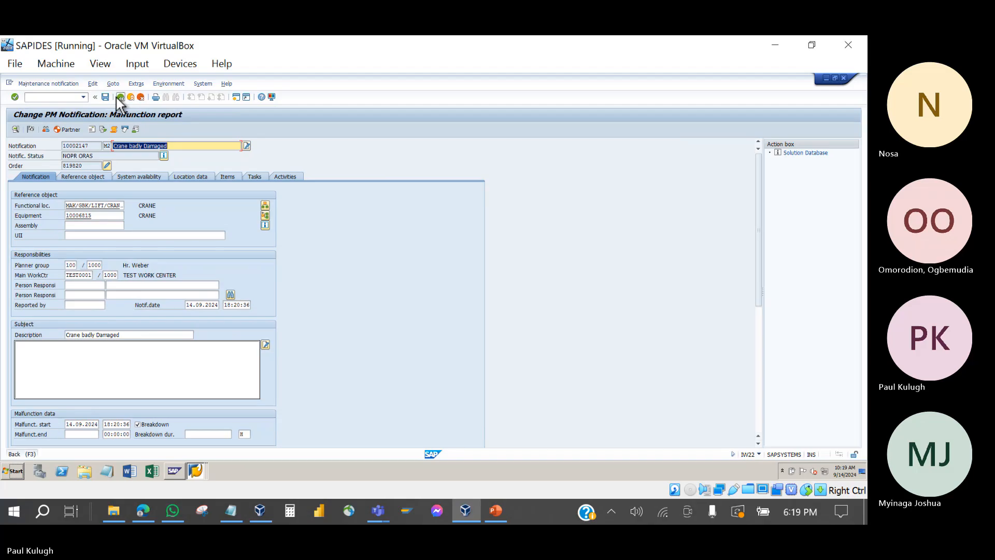
click(156, 242)
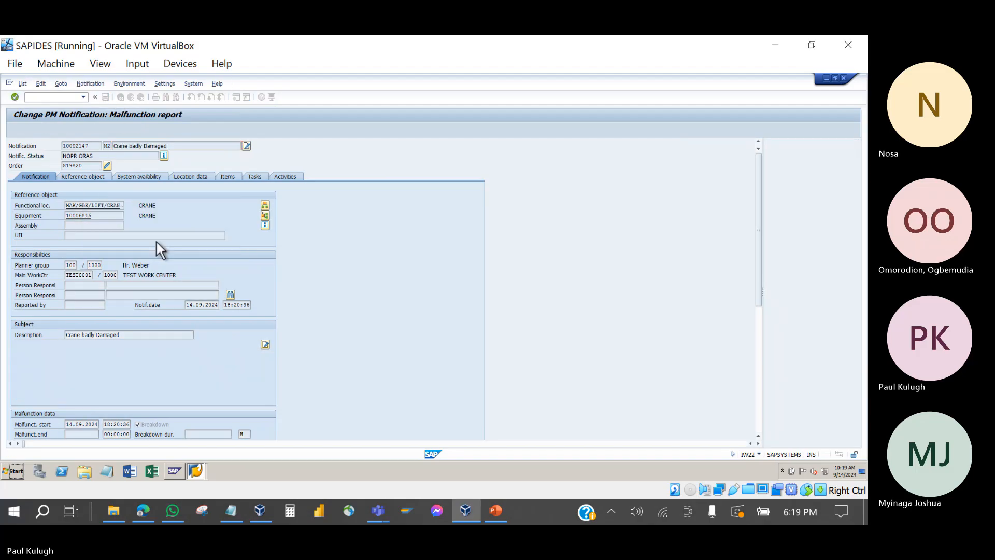
click(118, 97)
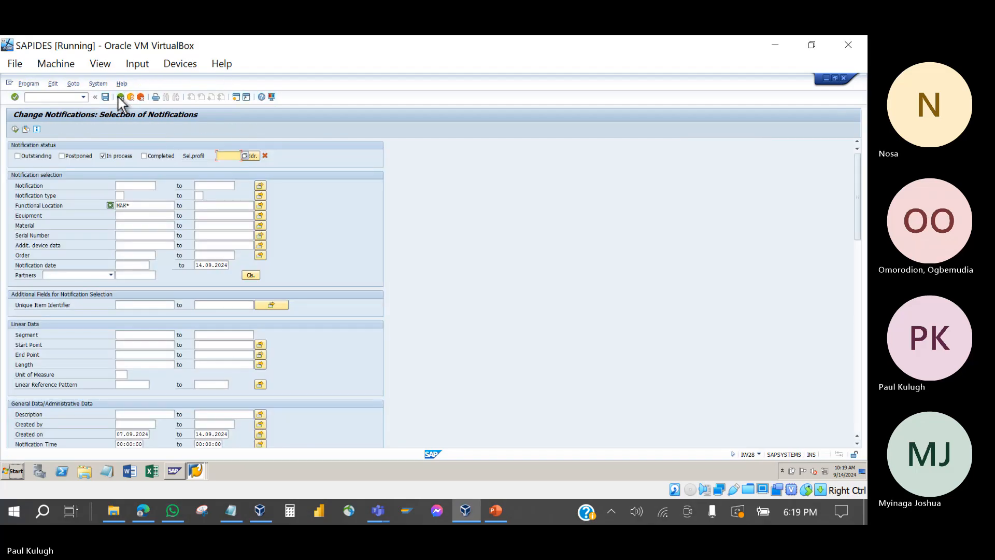
Step: Open IW38 from the menu, filter on MAK*, delete both Period dates, and execute
click(118, 98)
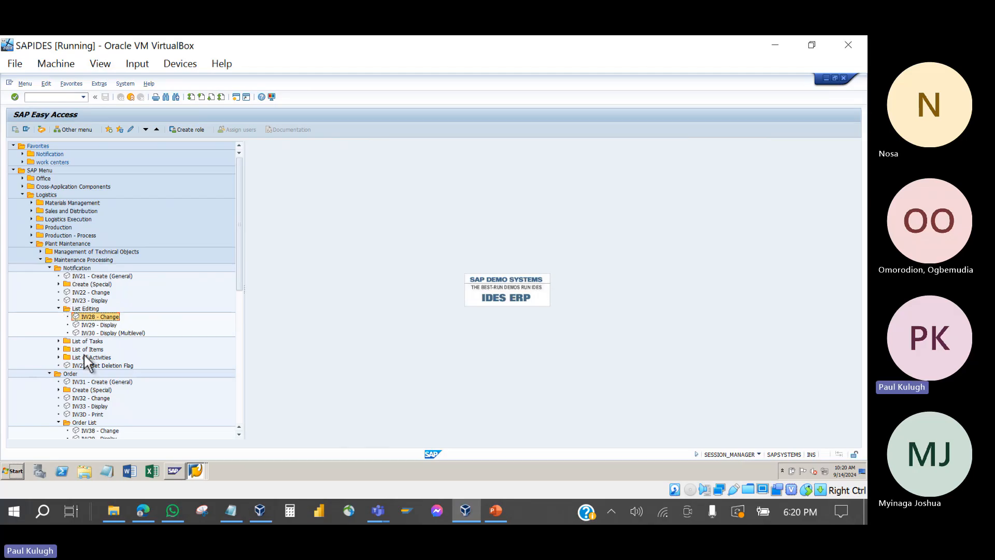
click(86, 432)
double_click(86, 433)
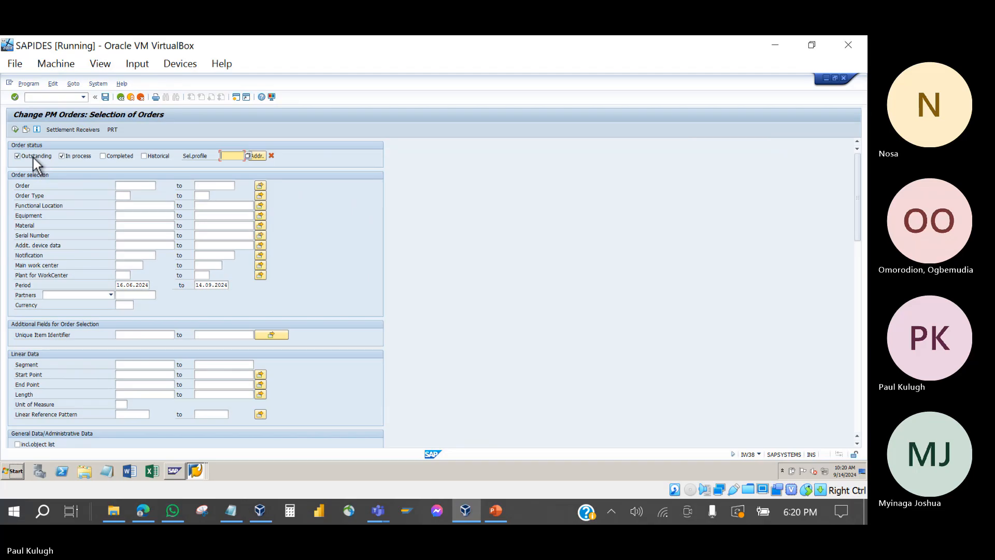
click(129, 207)
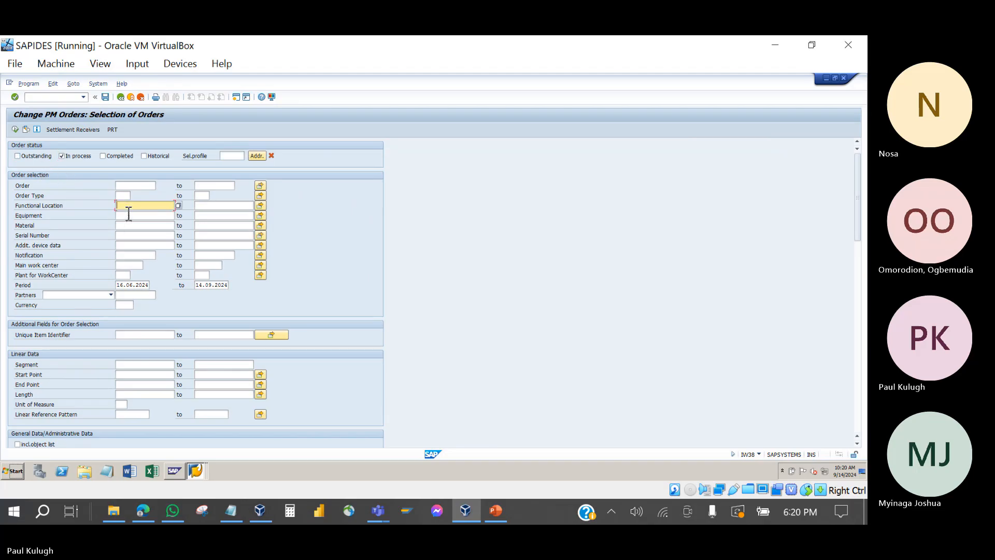
text(MAK*)
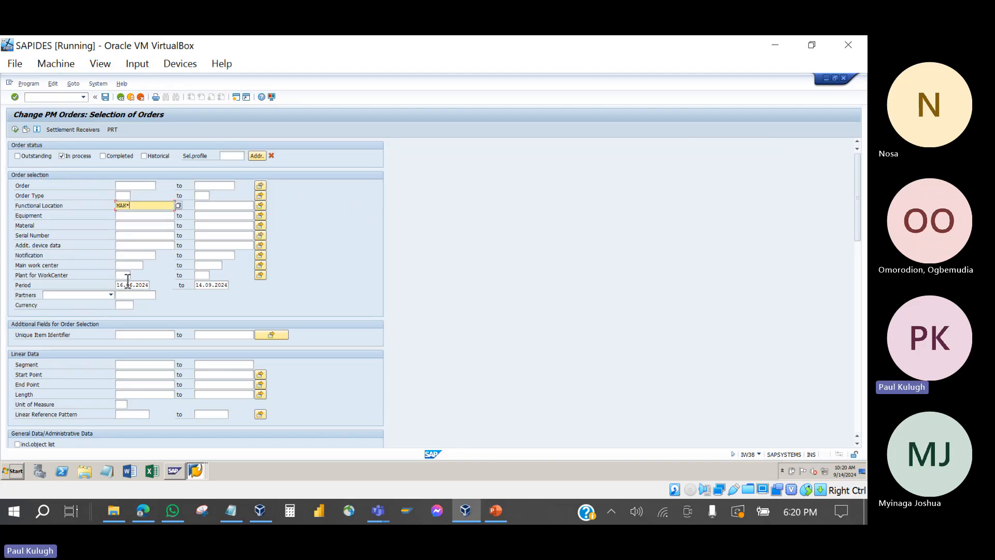
click(124, 285)
key(Delete)
key(Delete)
key(Delete)
key(Delete)
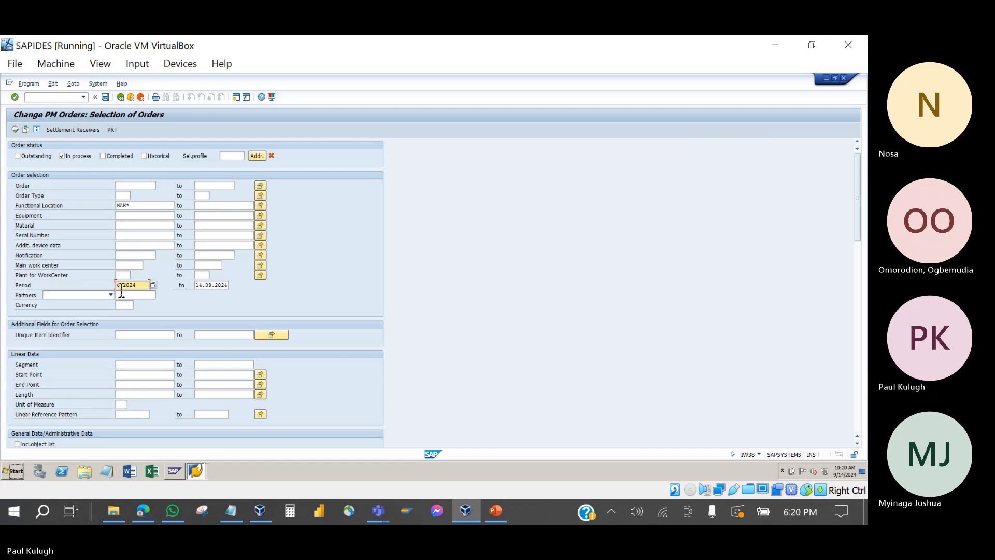
key(Delete)
key(Delete)
key(Delete)
key(Delete)
key(Delete)
key(Delete)
click(200, 286)
key(Delete)
key(Delete)
key(Delete)
key(Delete)
key(Delete)
key(Delete)
key(Delete)
key(Delete)
click(16, 129)
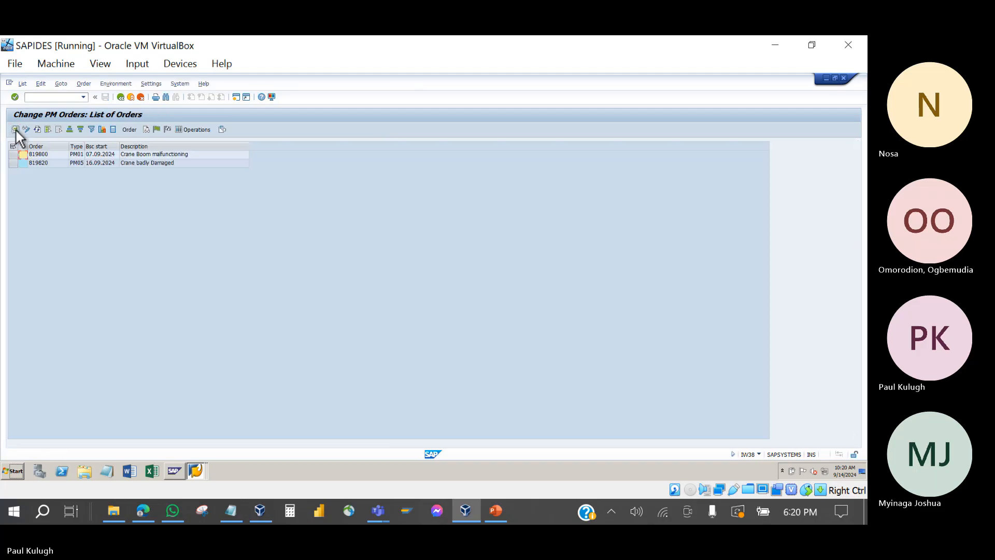
Step: Set the Period end to 31.12.9999 and rerun the selection, listing orders 819800 and 819820
click(120, 98)
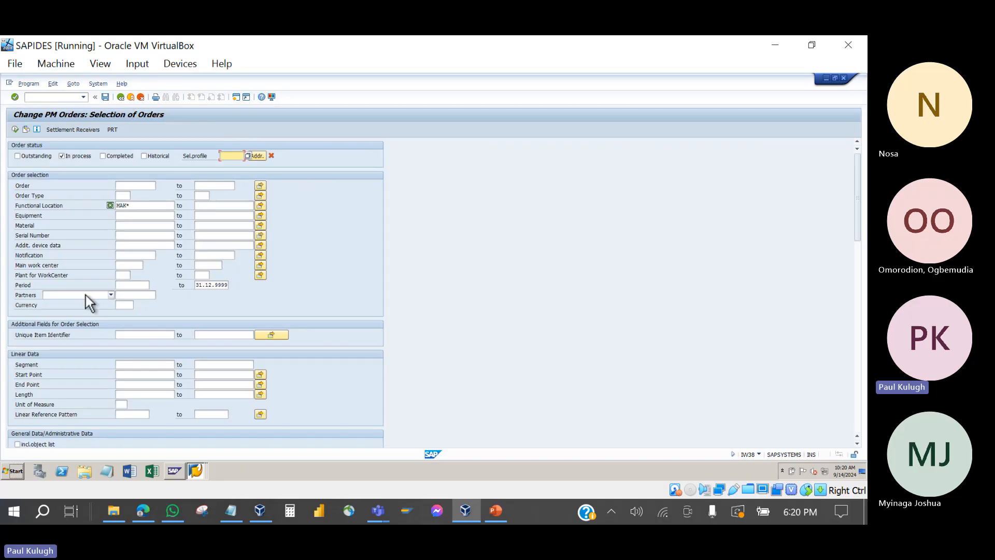
click(202, 287)
scroll(158, 309, down, 4)
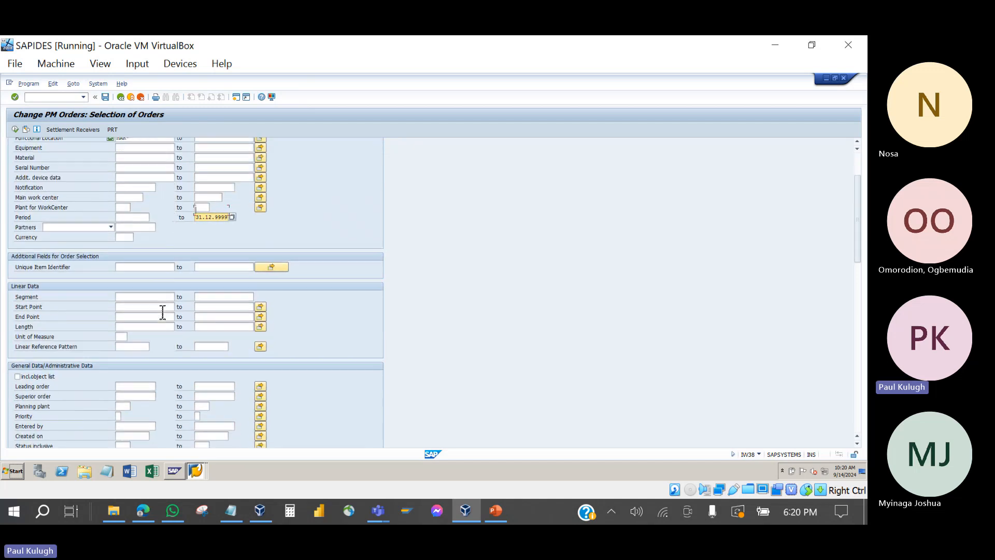
scroll(158, 309, up, 4)
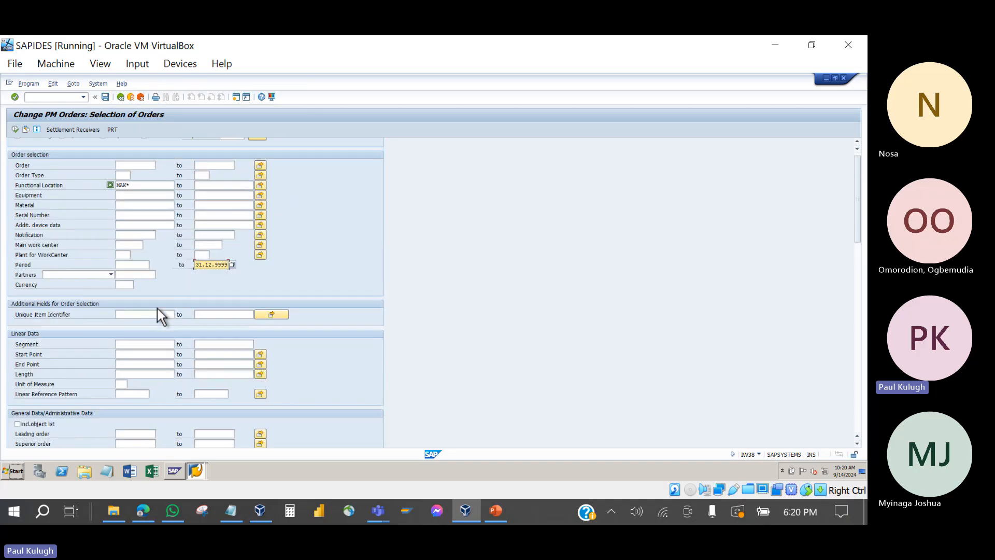
click(15, 129)
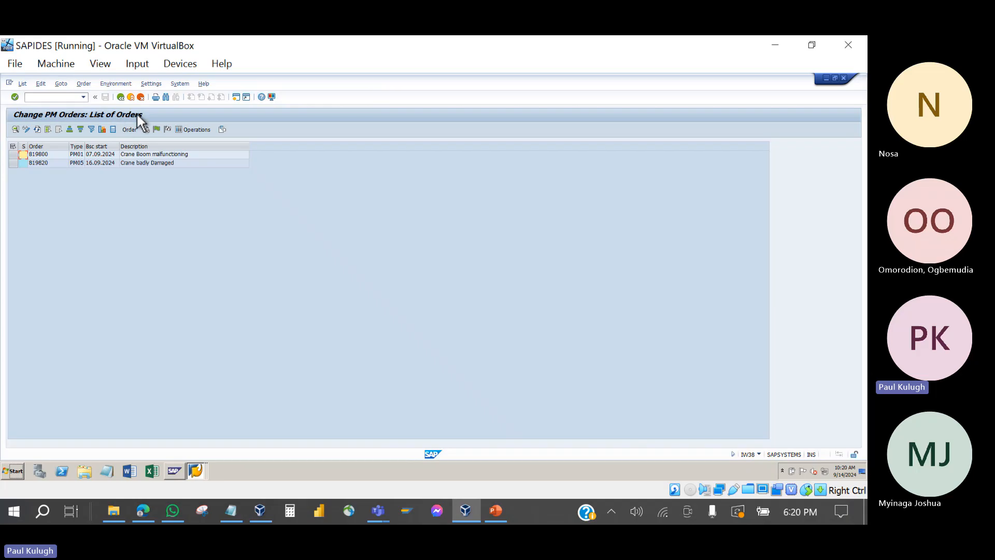
click(78, 155)
click(158, 166)
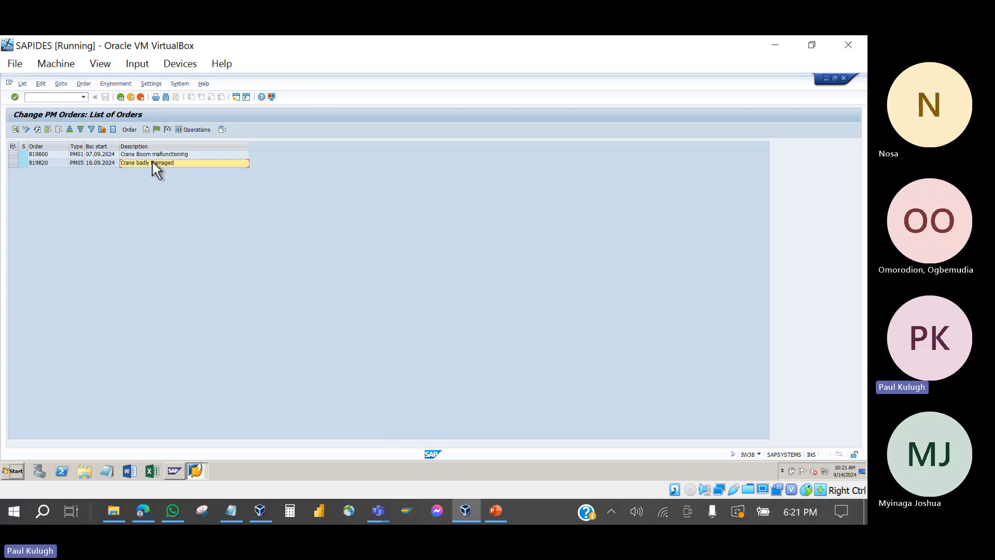
click(140, 155)
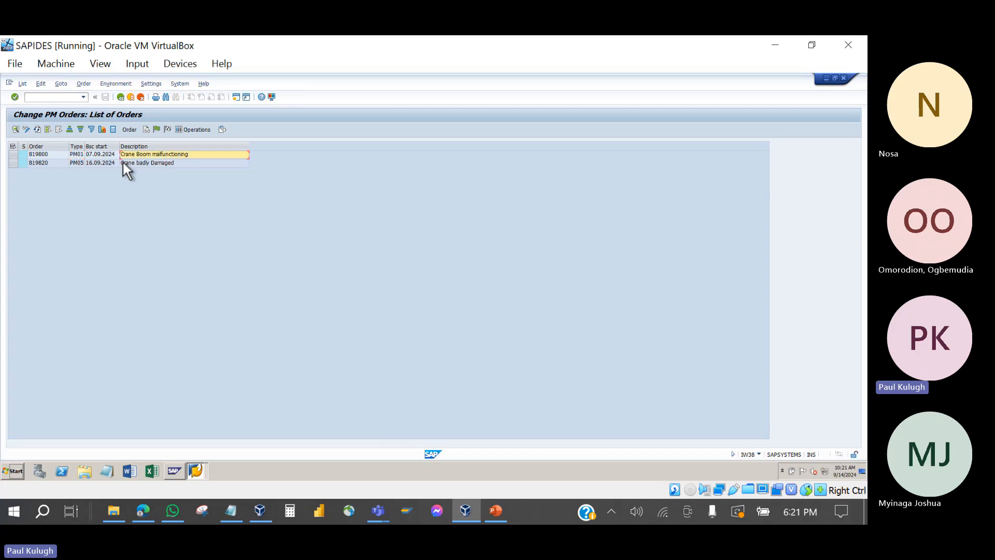
click(44, 154)
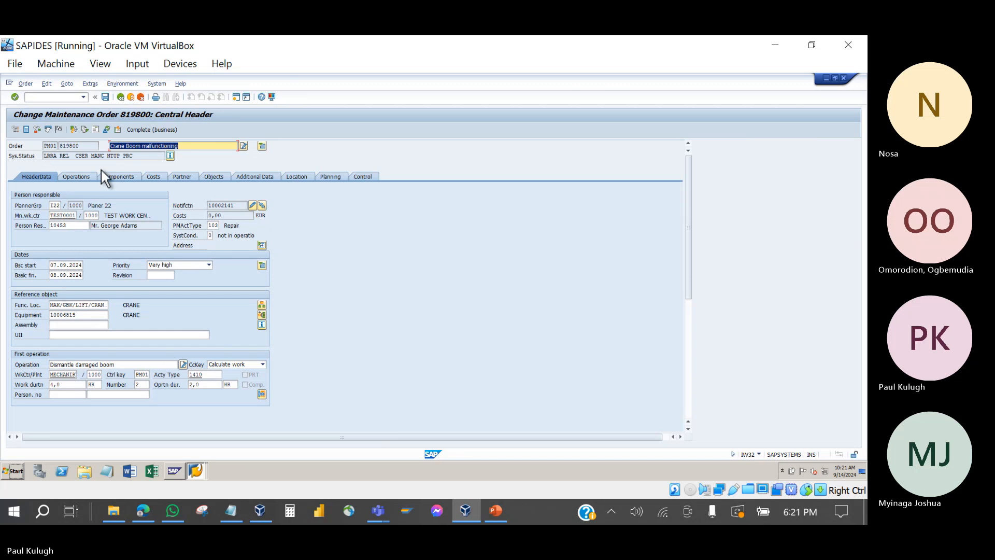
click(109, 177)
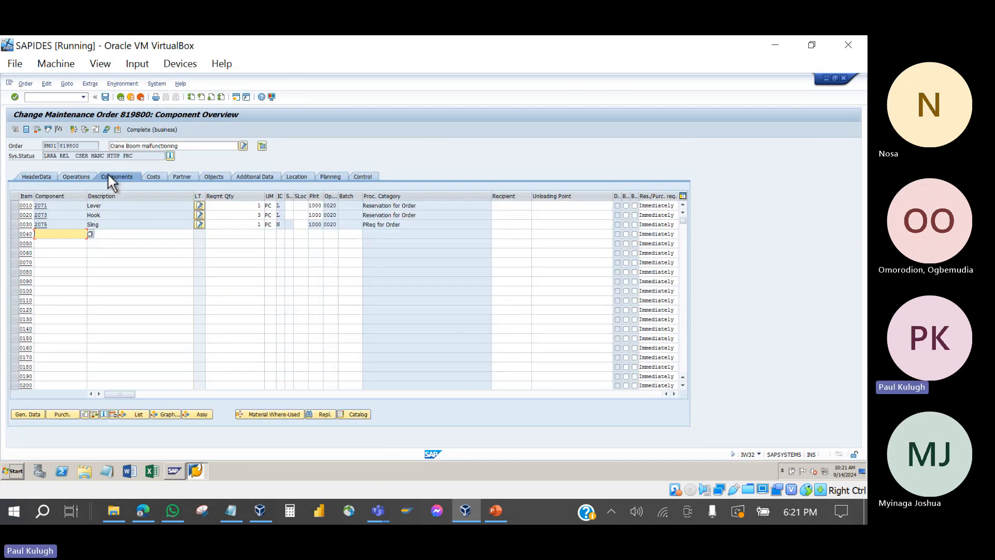
click(120, 97)
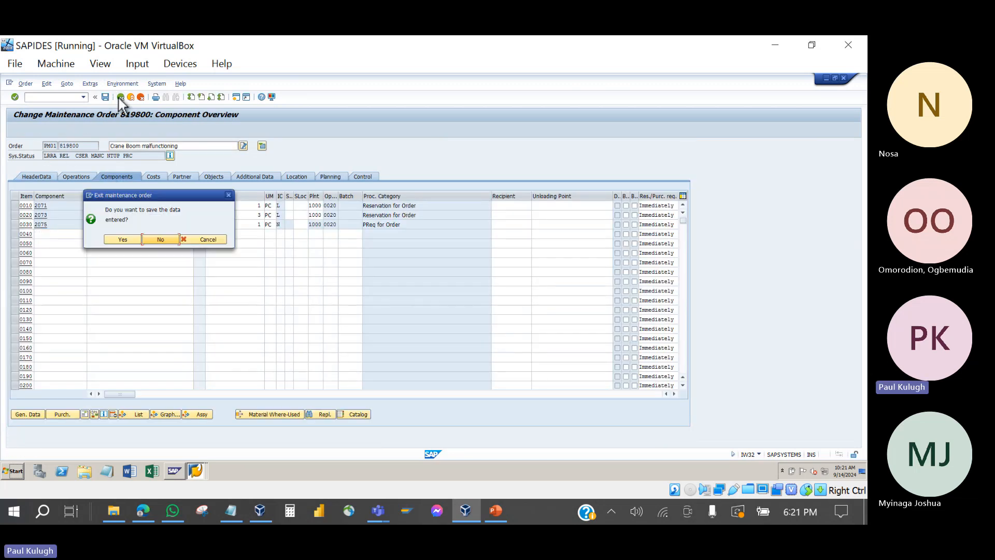
click(149, 238)
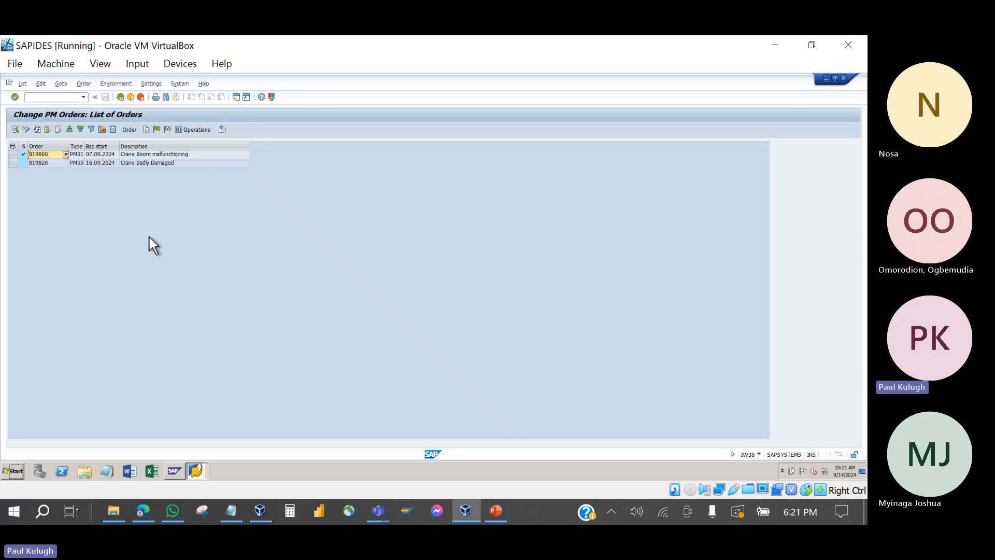
click(51, 164)
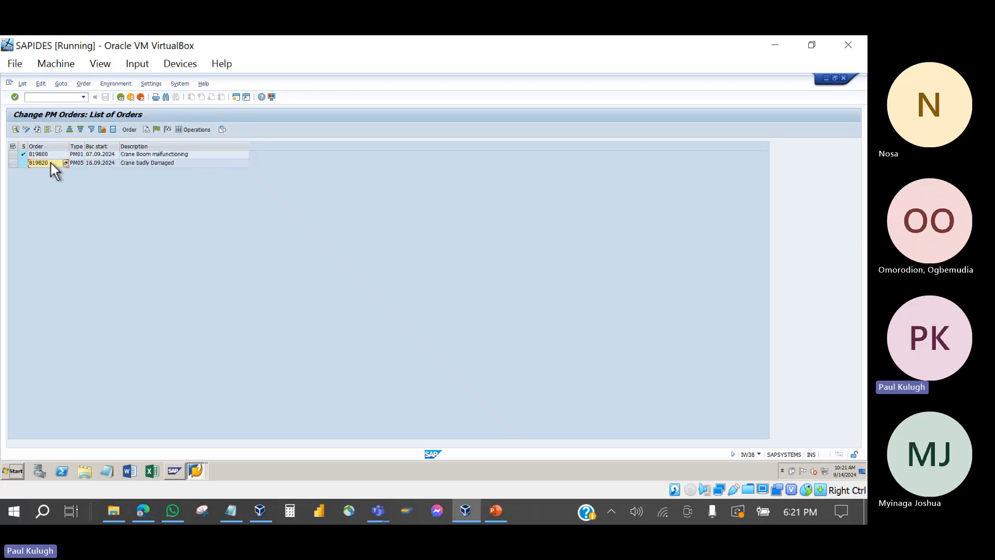
click(494, 511)
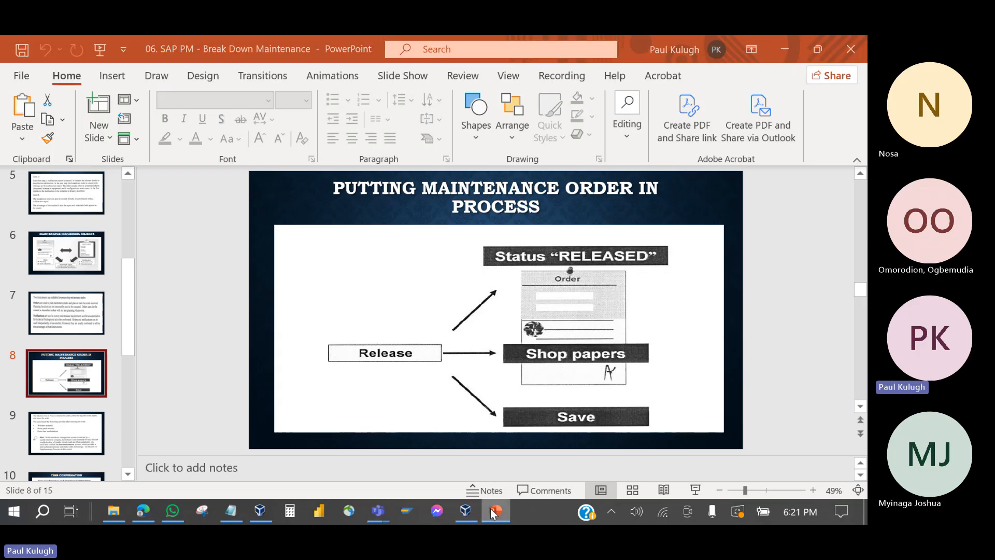
click(493, 512)
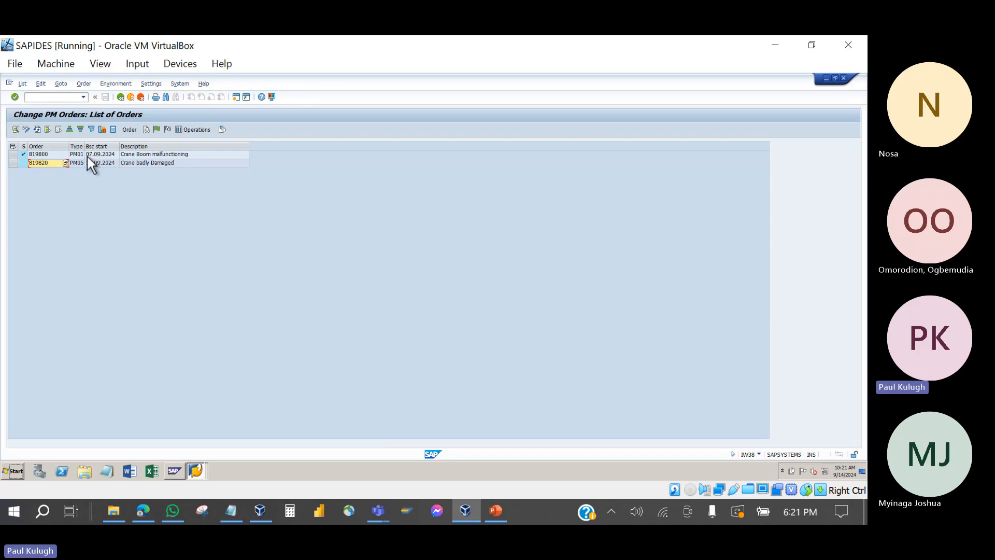
Step: Open order 819800 from the list and highlight REL in its system status
click(46, 162)
double_click(40, 154)
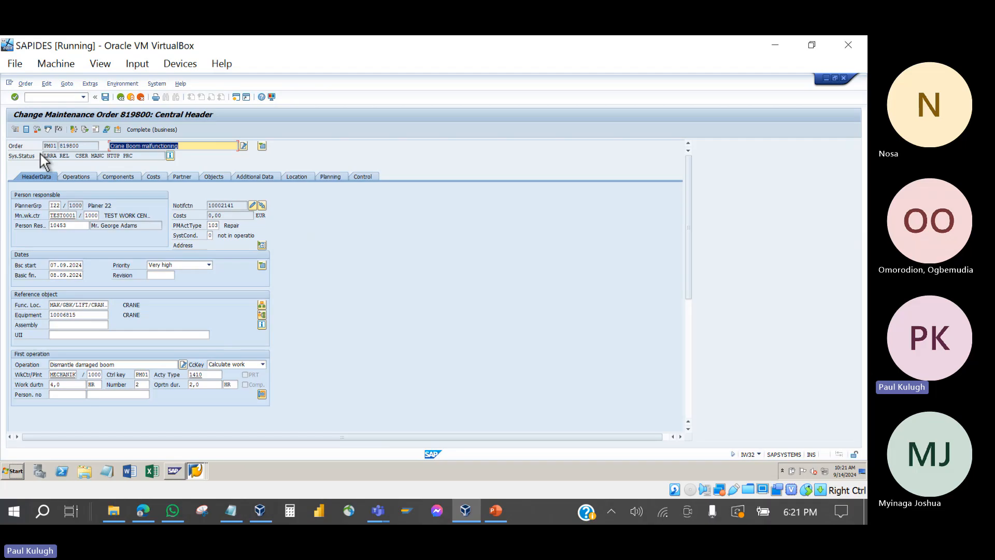
drag(71, 158, 61, 158)
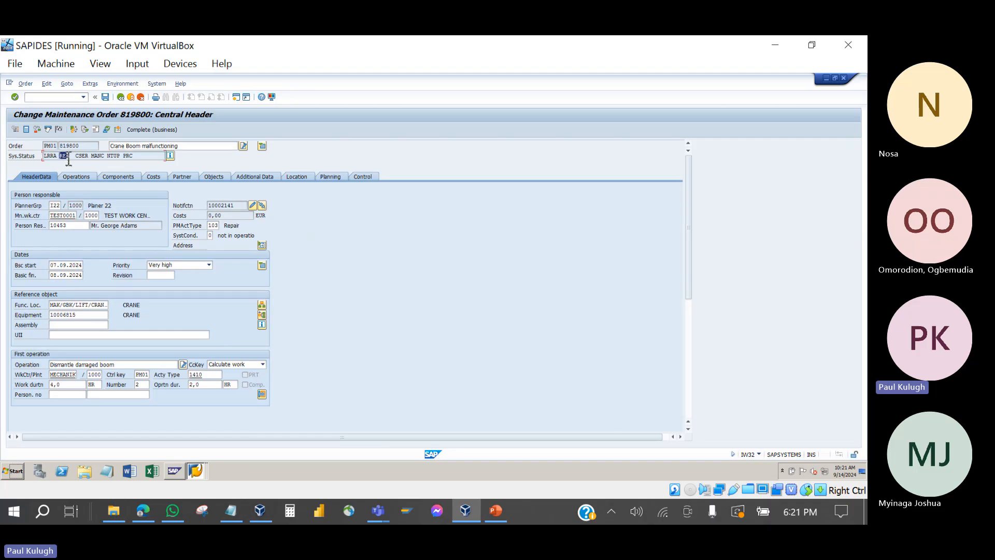
click(68, 156)
click(23, 84)
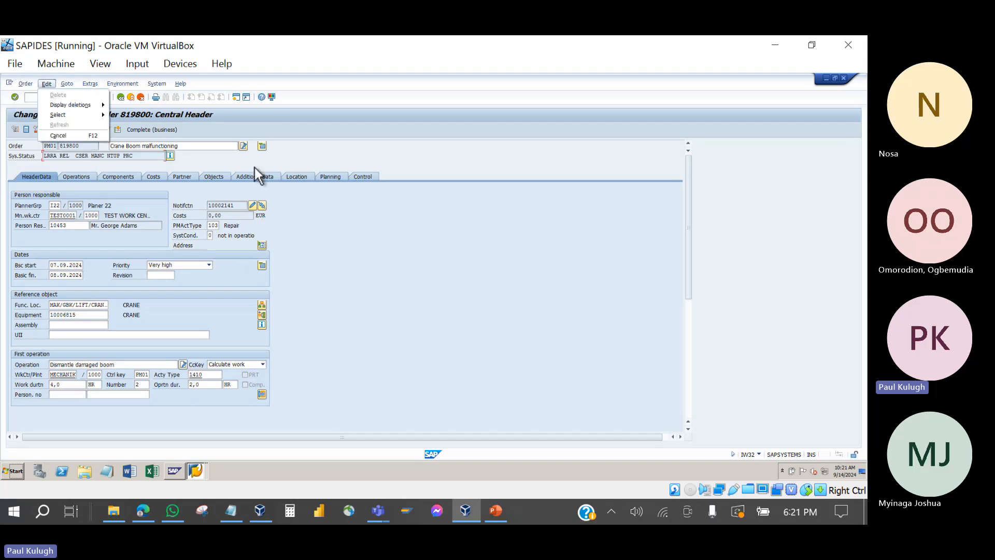
Step: Bring up the Select Shop Papers dialog for order 819800 via Order > Print > Order
click(254, 167)
click(34, 86)
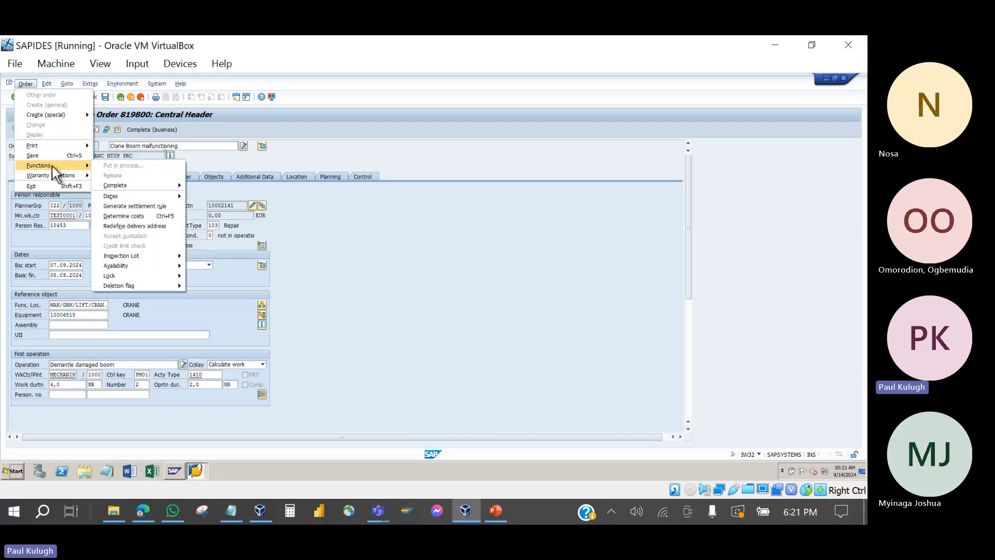
mouse_move(50, 146)
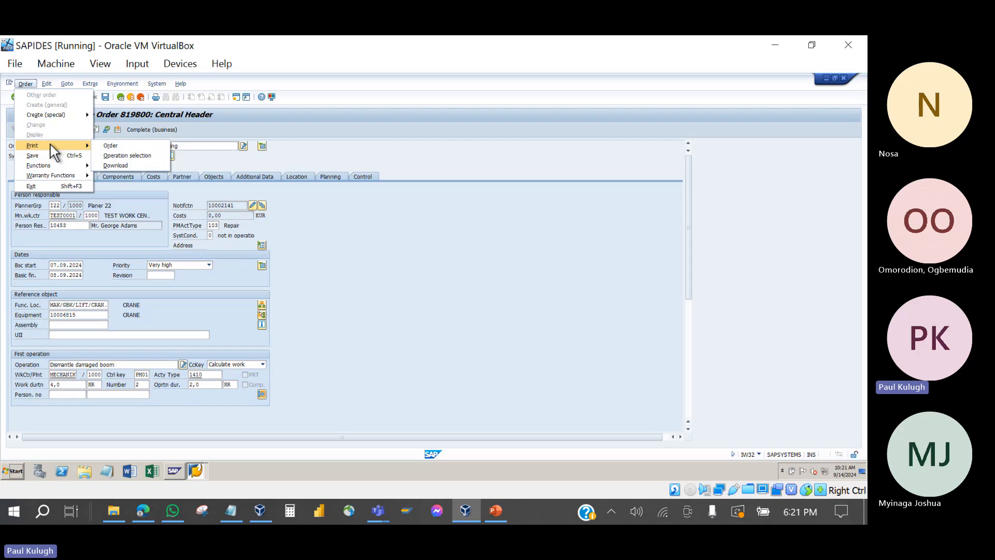
click(127, 148)
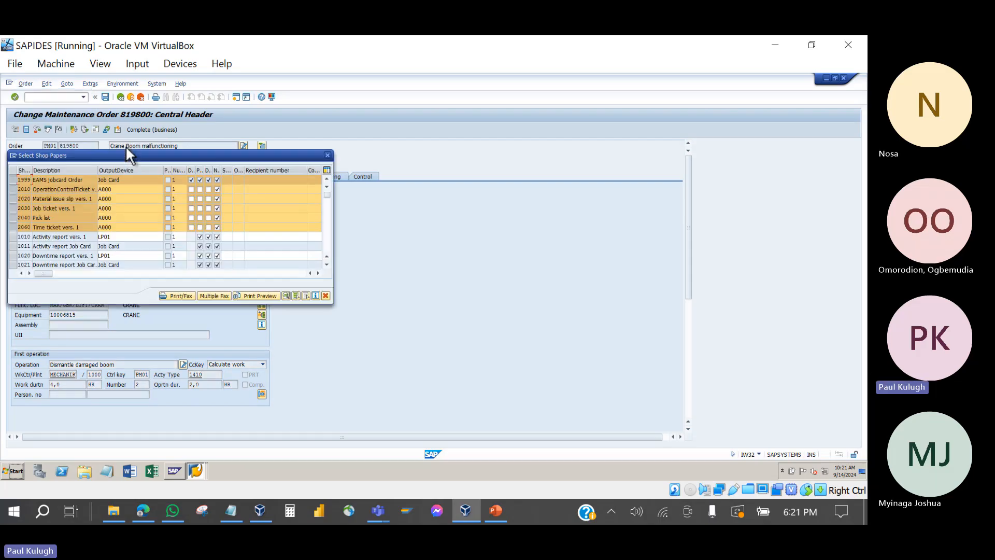
drag(137, 156, 283, 119)
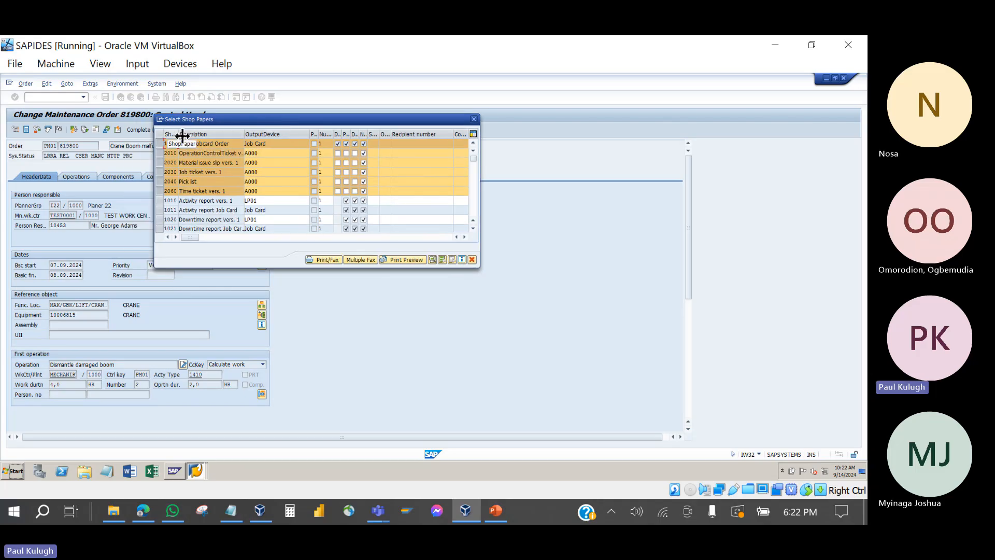
Step: Deselect all shop papers except Material issue slip vers. 1, widening the code and Description columns
drag(182, 136, 217, 134)
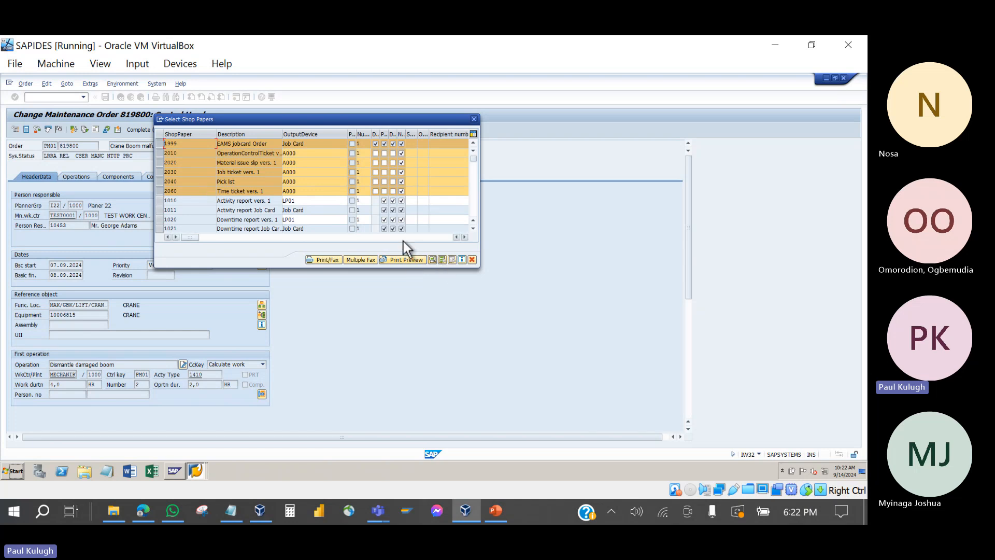
click(452, 259)
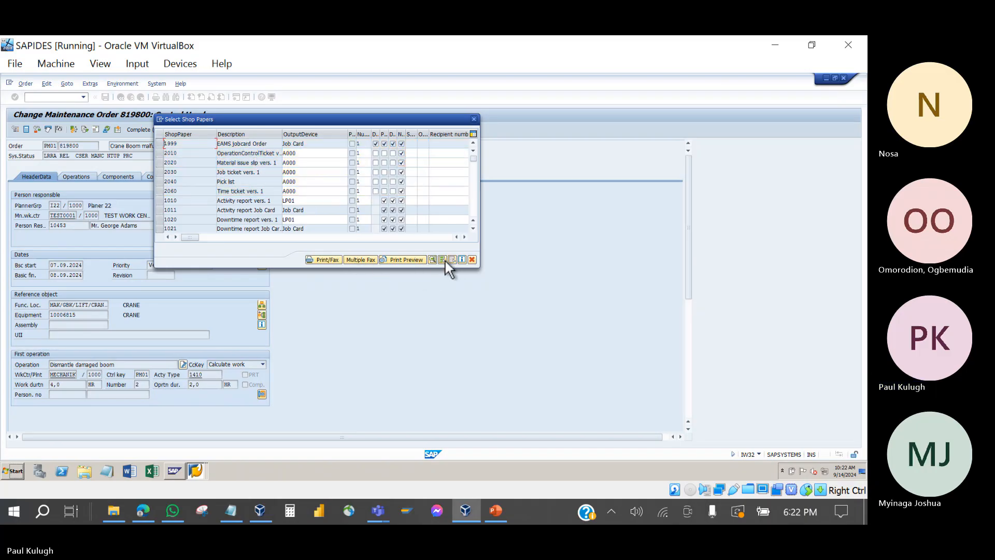
click(160, 162)
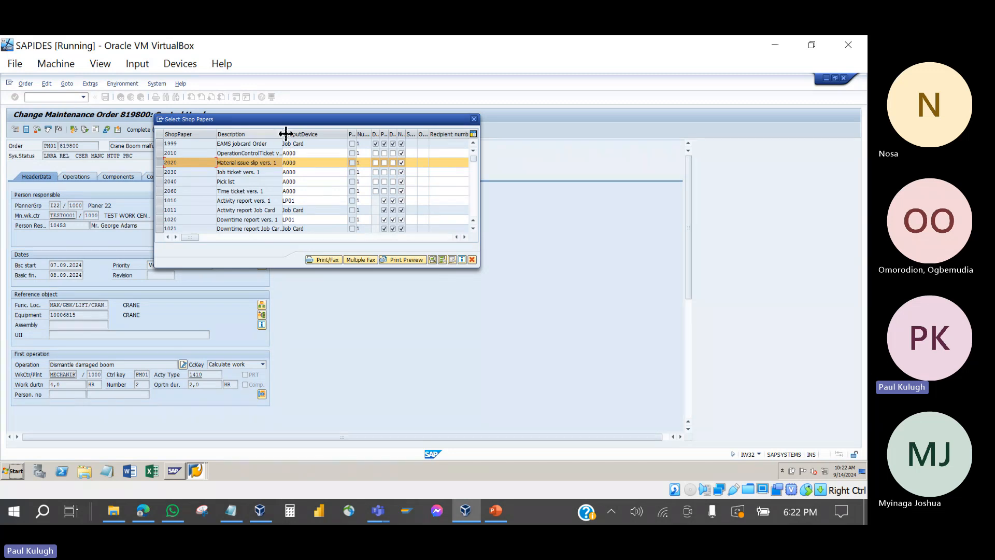
drag(282, 134, 338, 133)
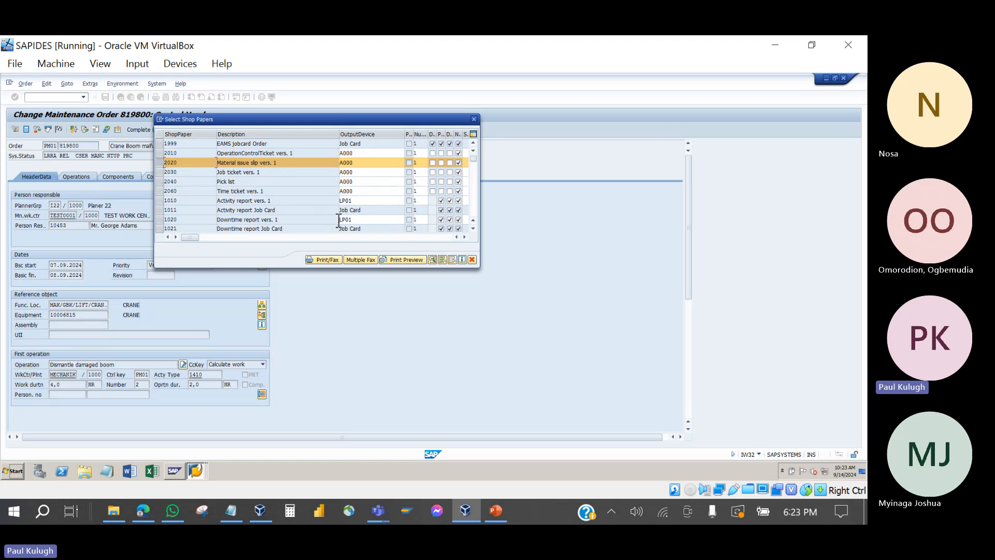
Step: Print-preview the material issue slip and scroll through materials 2071 Lever, 2073 Hook and 2075 Sling
click(397, 259)
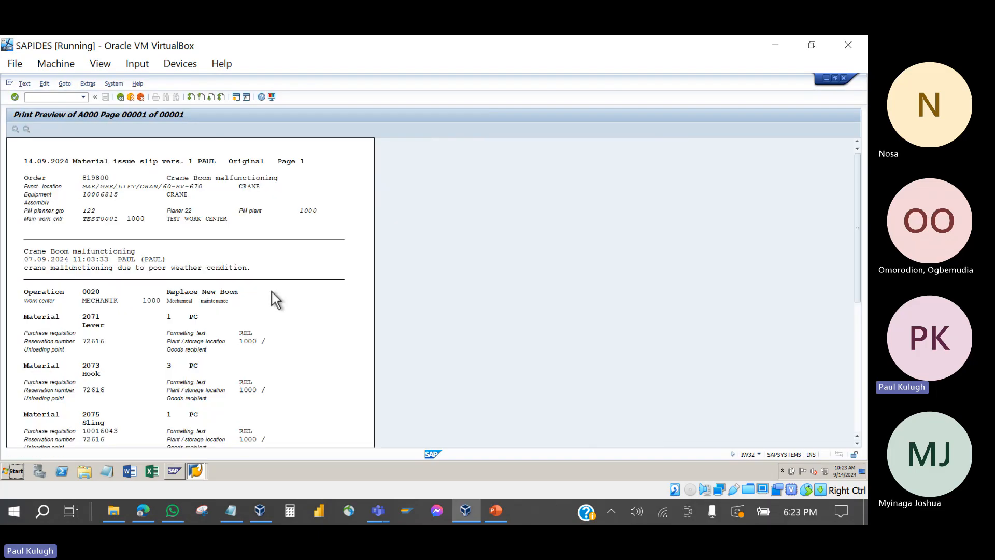
scroll(272, 292, down, 5)
scroll(272, 292, down, 1)
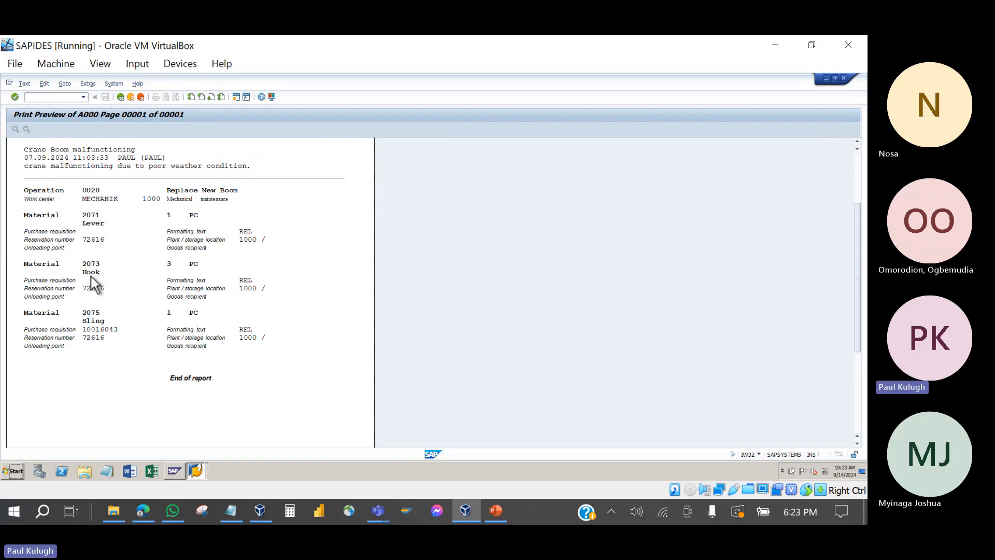
scroll(92, 320, up, 4)
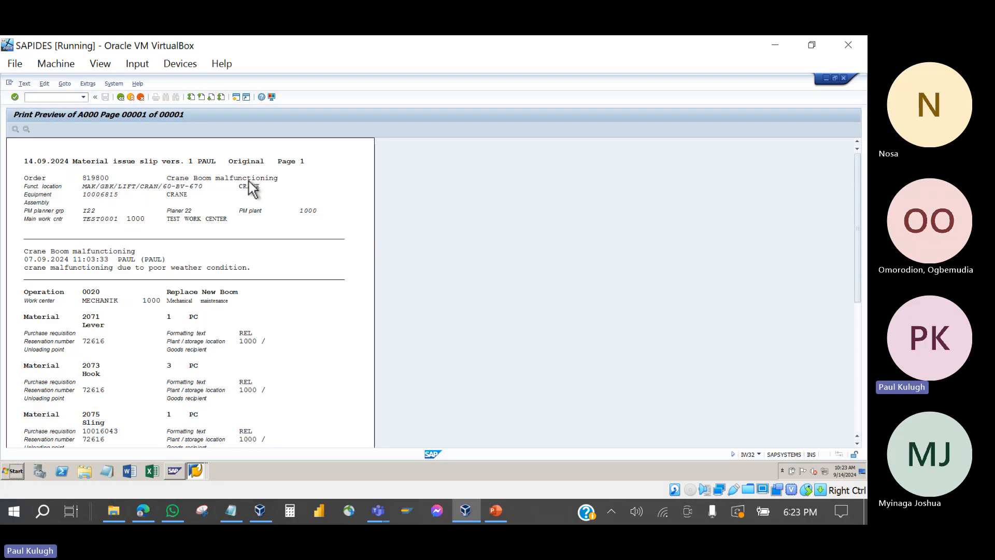
scroll(93, 242, down, 2)
scroll(92, 241, down, 5)
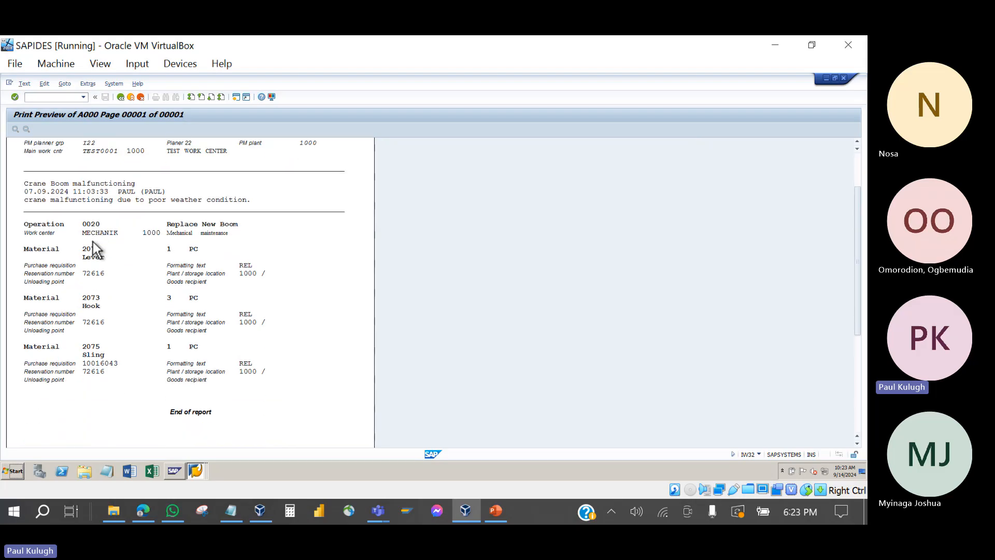
scroll(92, 242, up, 3)
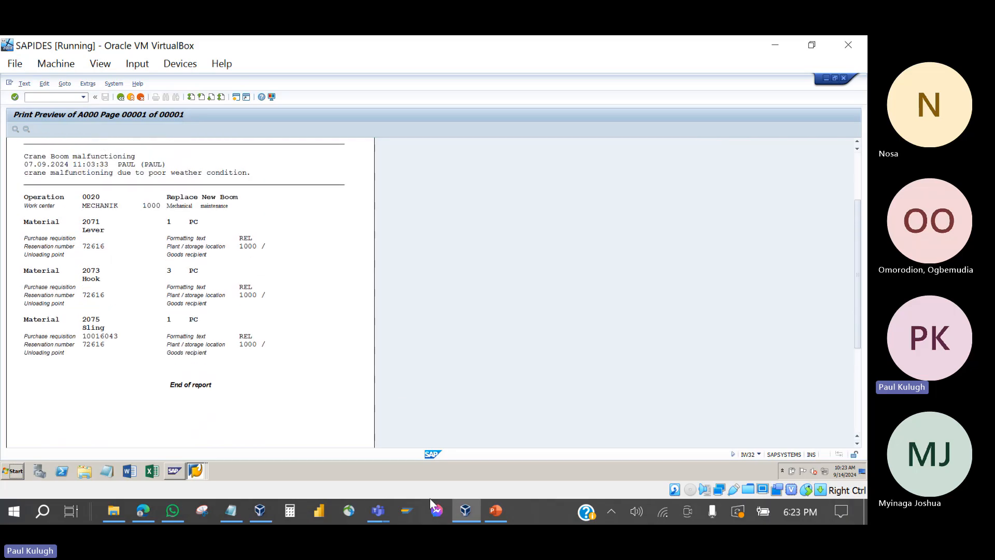
Step: Return to the Teams meeting and mute, then unmute, the microphone
click(376, 521)
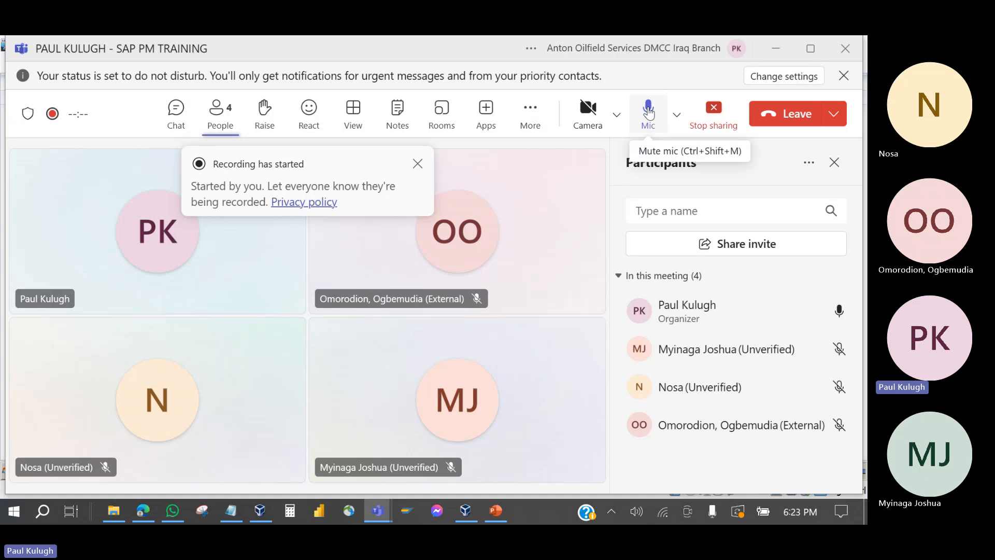
click(648, 110)
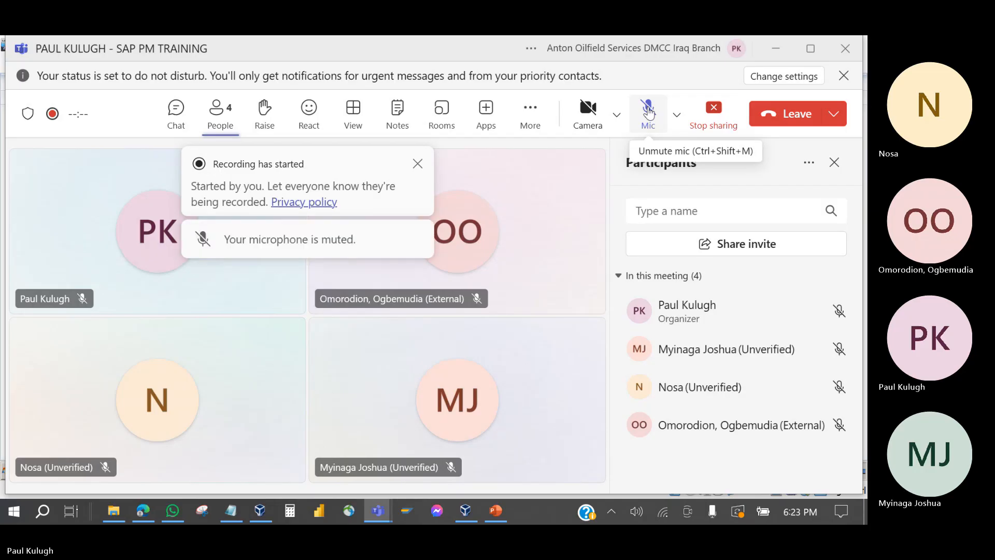
click(649, 111)
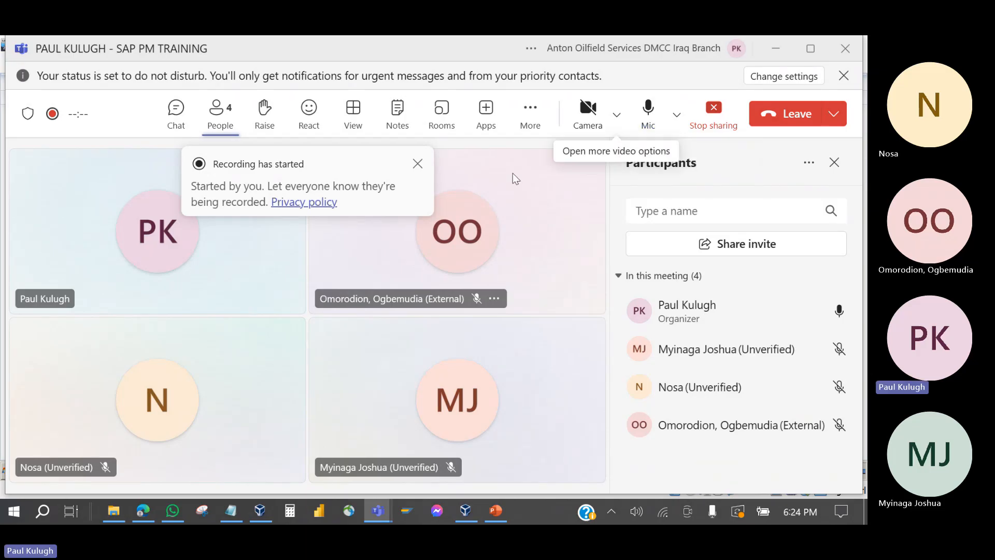
Step: Minimize Teams, bring the SAP virtual machine forward and scroll to the top of the issue slip preview
click(791, 43)
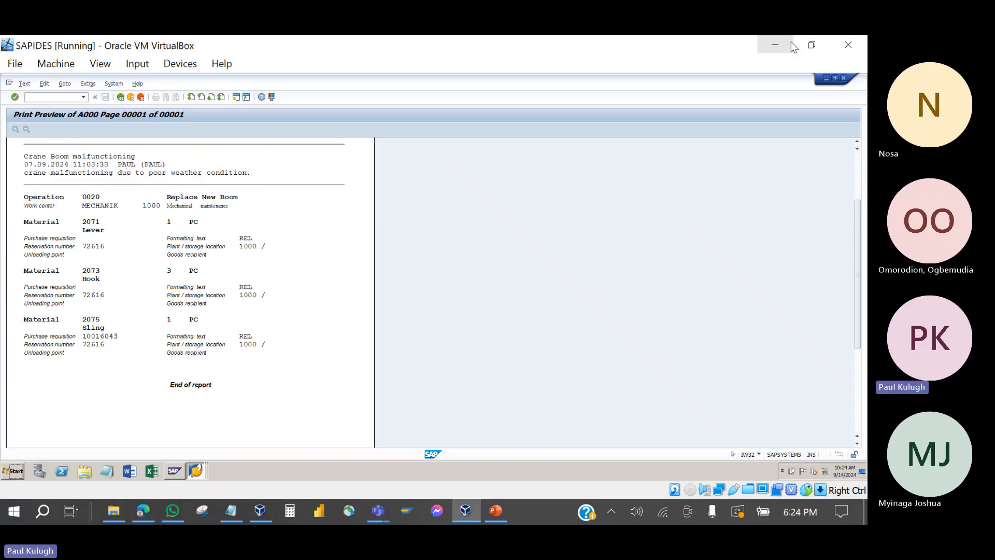
click(251, 242)
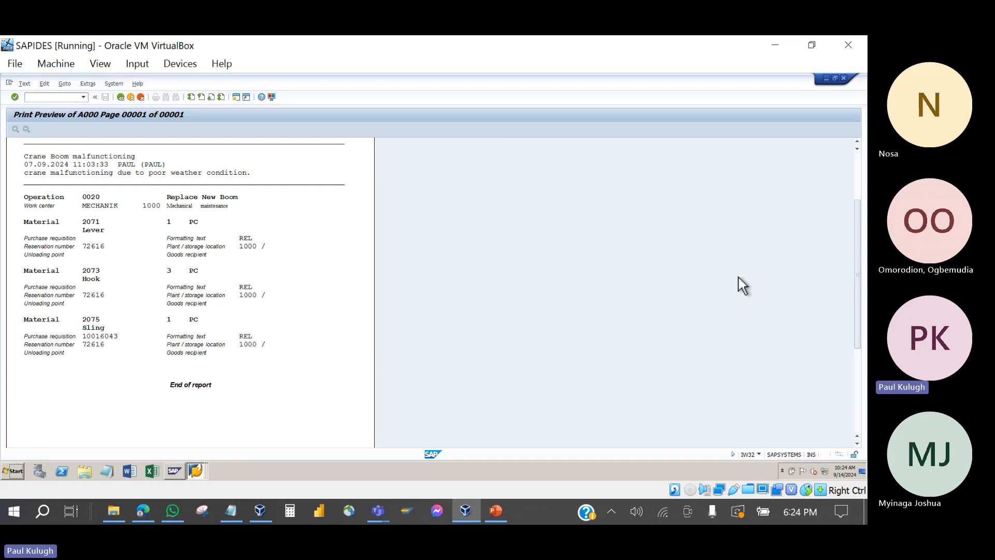
click(795, 293)
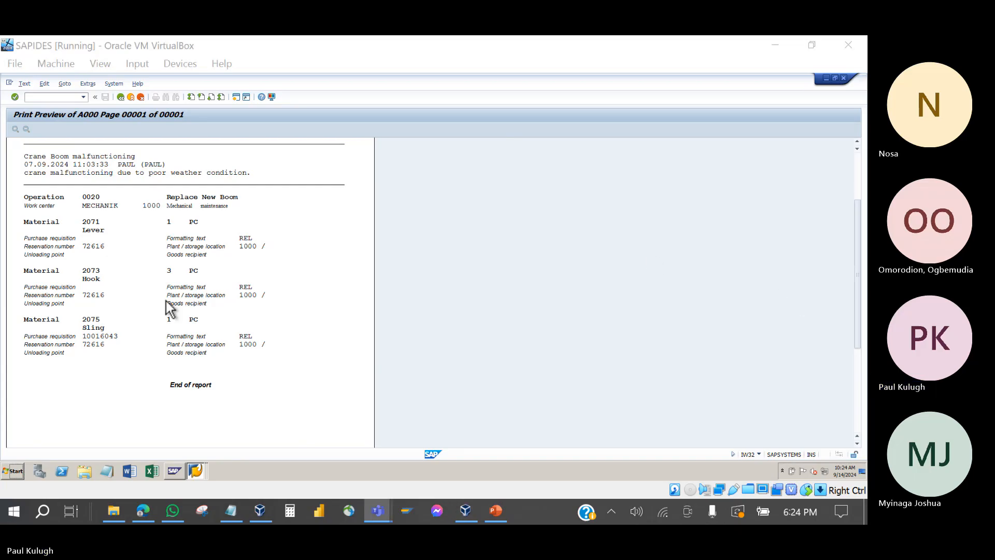
scroll(166, 300, up, 2)
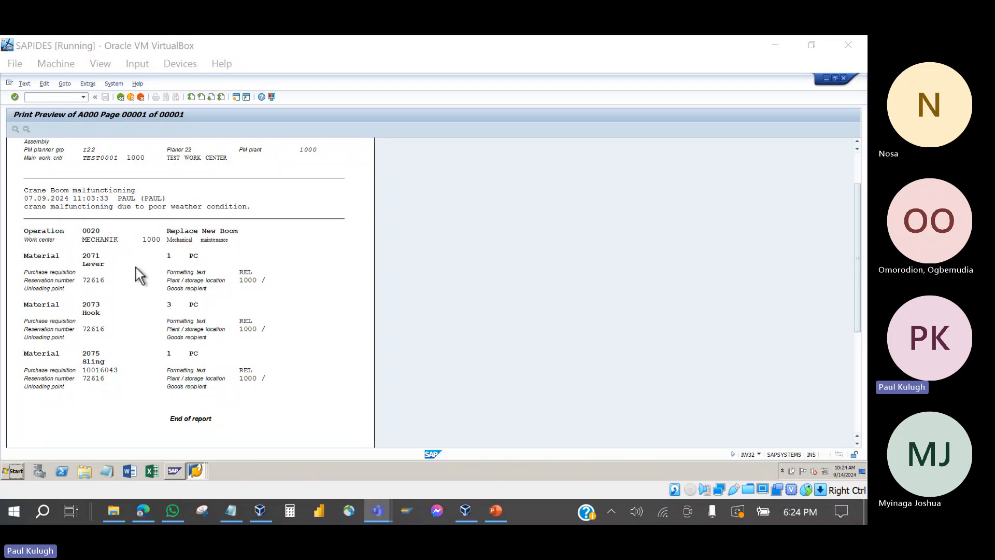
scroll(106, 169, up, 2)
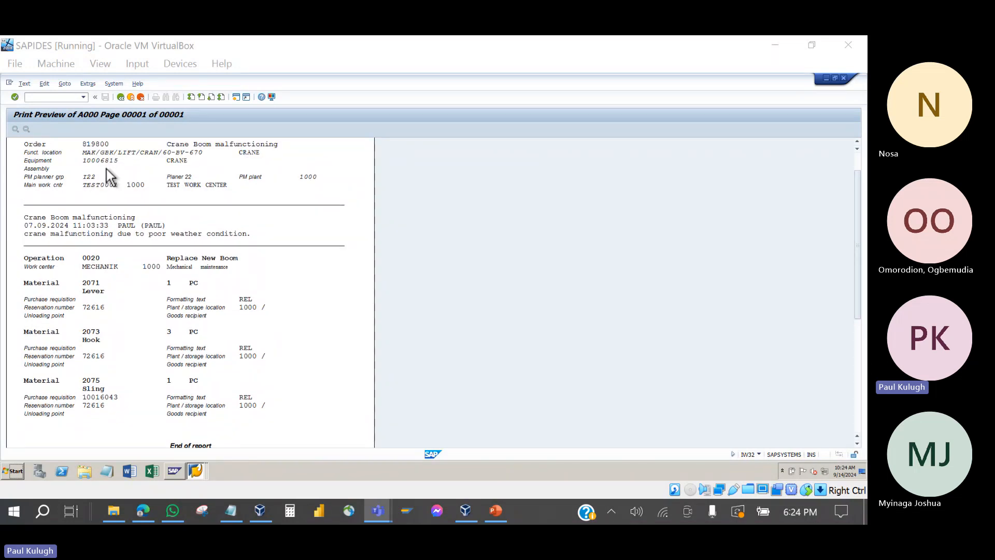
Step: Back in Select Shop Papers, swap row 2020 for 2030 Job ticket vers. 1 and preview it
click(120, 98)
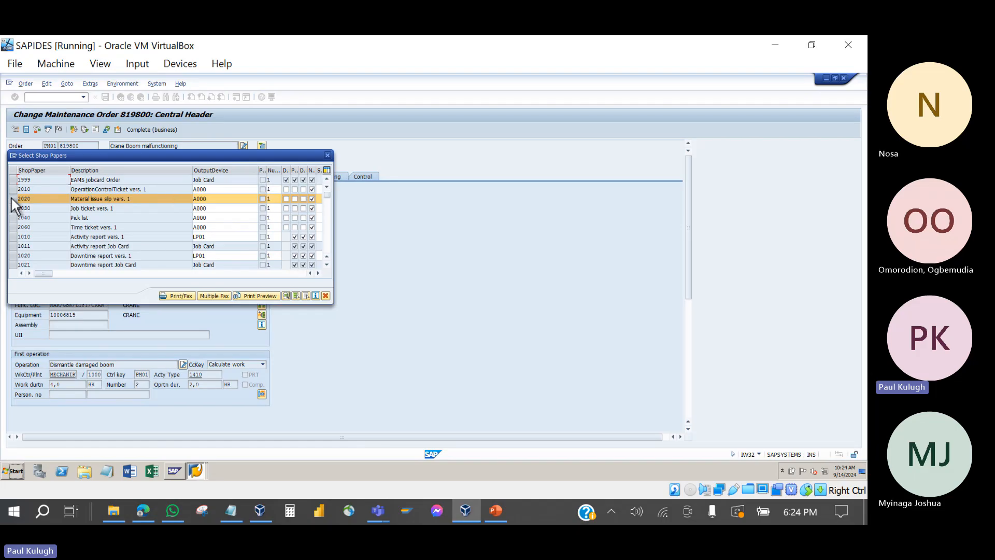
click(28, 200)
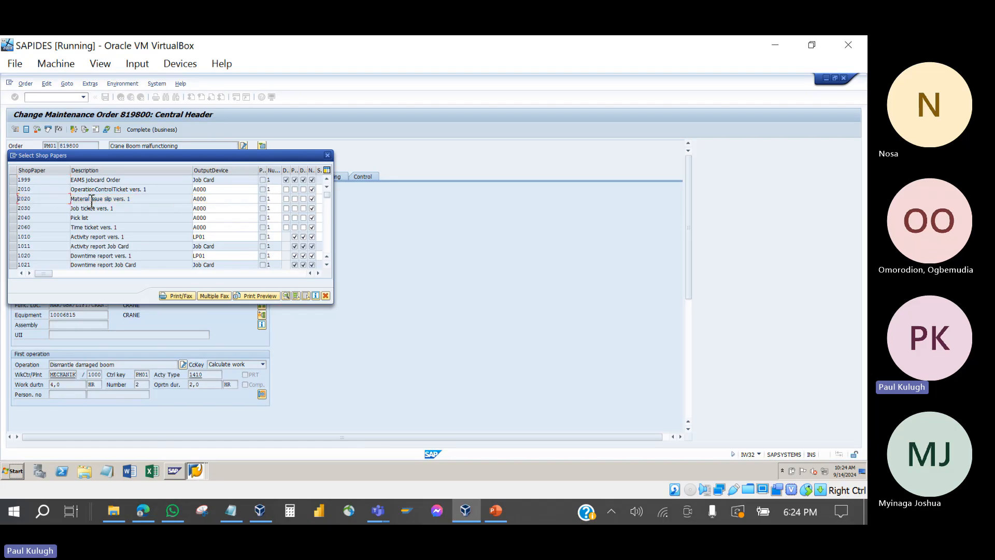
click(12, 208)
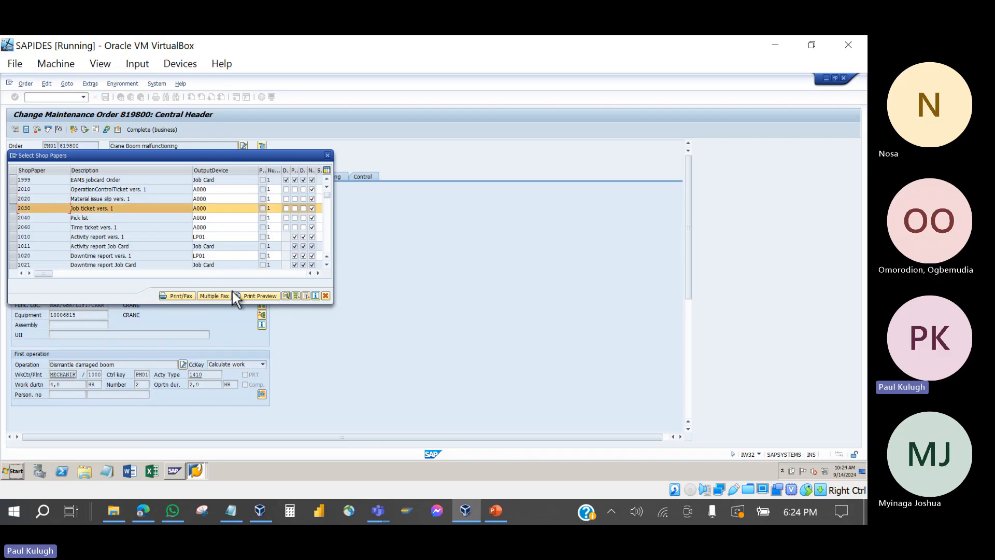
click(245, 296)
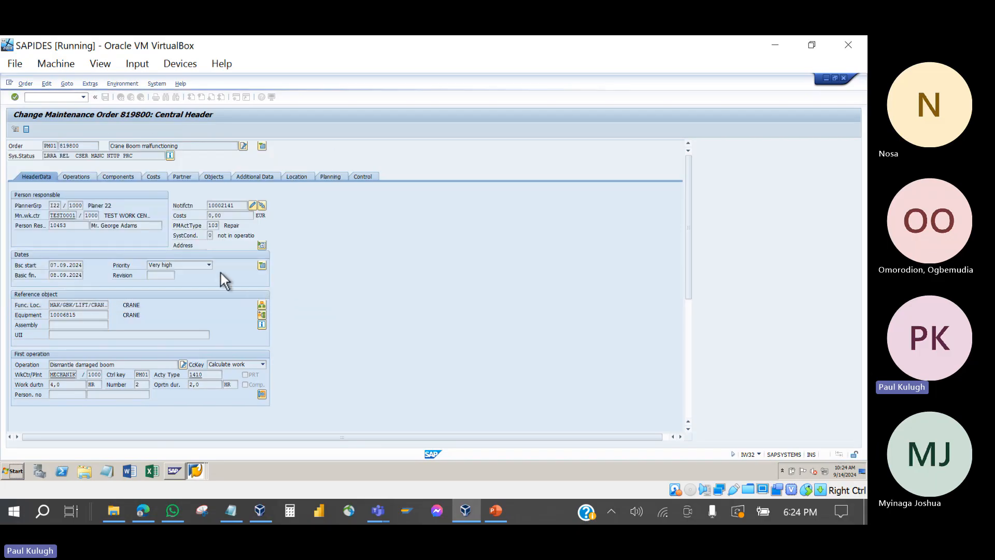
Step: Scroll the two-page job ticket down past operations 0010, 0020 to materials 2071, 2073 and back up
scroll(206, 260, down, 3)
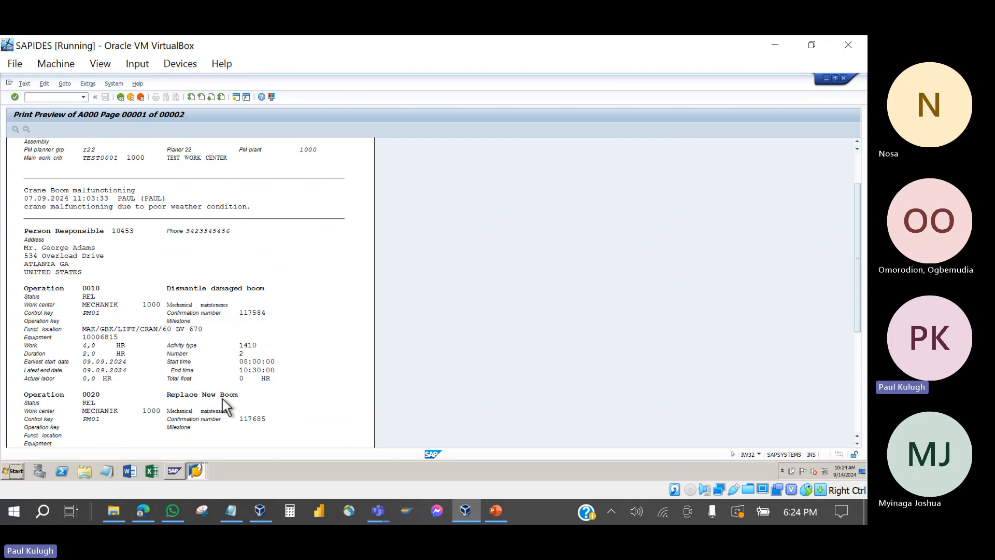
scroll(168, 362, down, 4)
scroll(168, 362, down, 2)
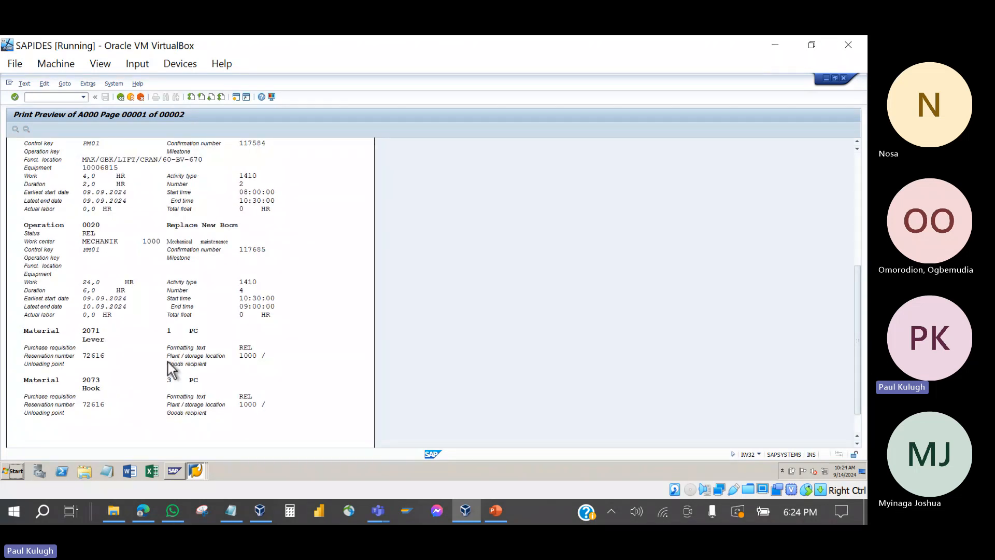
scroll(168, 362, down, 1)
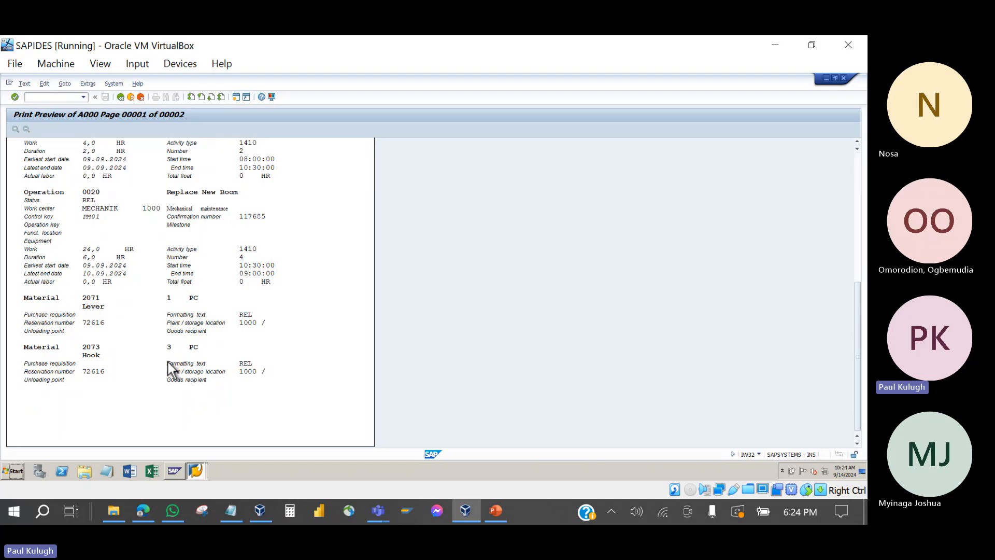
scroll(168, 362, up, 2)
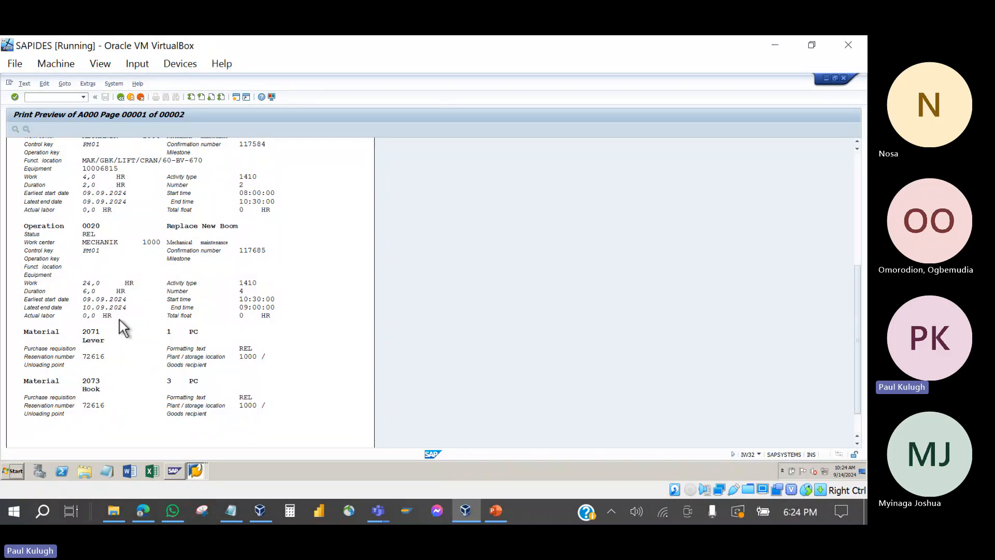
scroll(120, 319, up, 3)
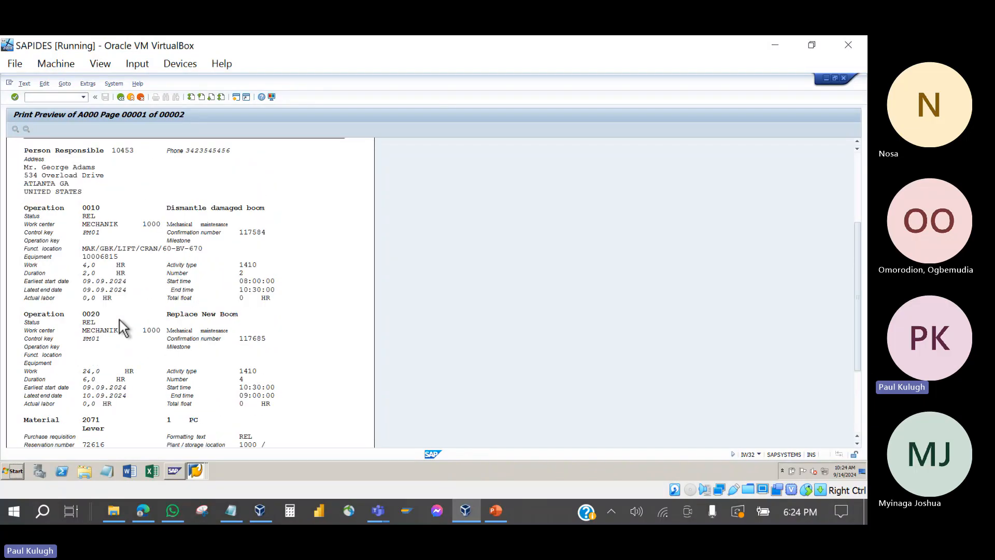
Step: Replace the job ticket with row 2040 Pick list, preview it and scroll through the one-page list
click(121, 98)
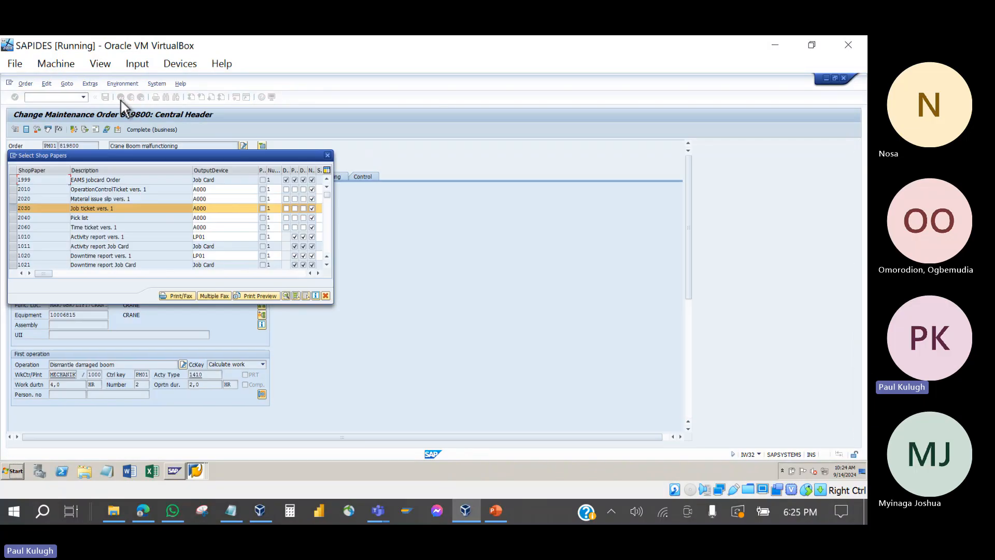
click(14, 210)
click(13, 217)
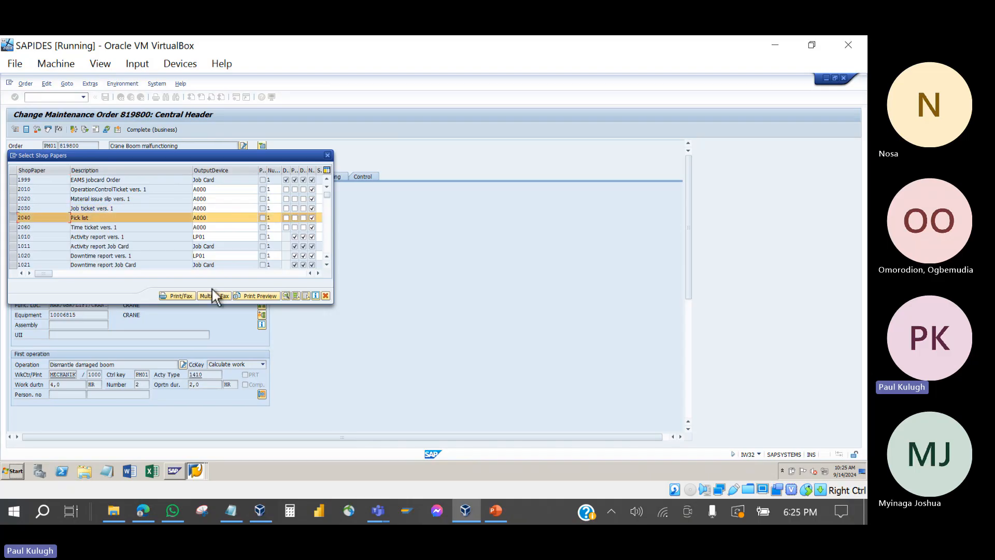
click(249, 298)
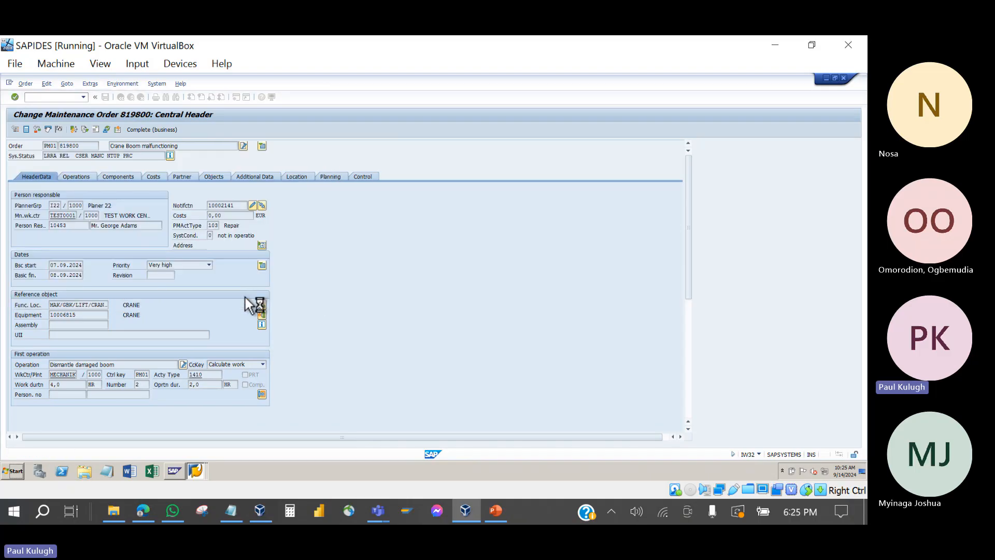
scroll(245, 298, down, 3)
scroll(245, 297, up, 3)
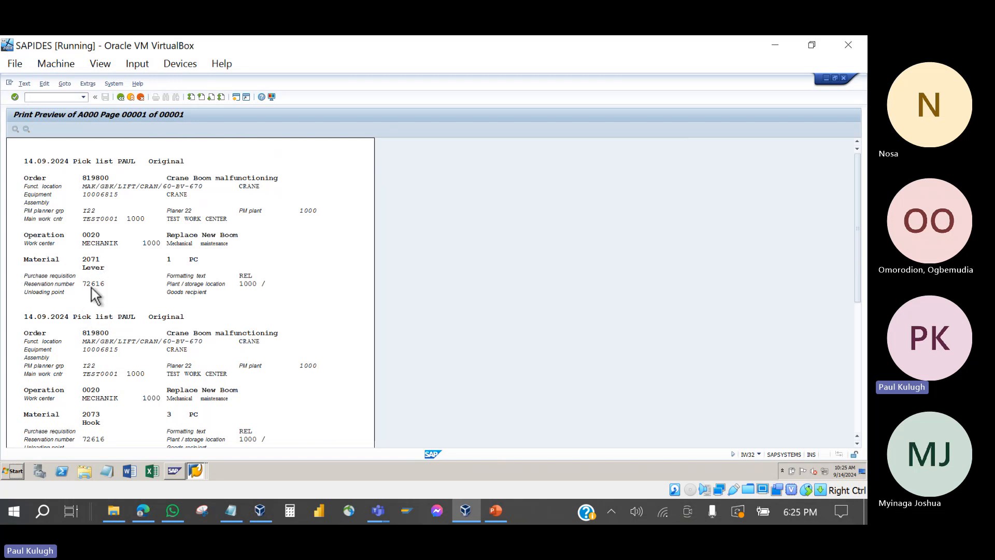
scroll(91, 287, down, 5)
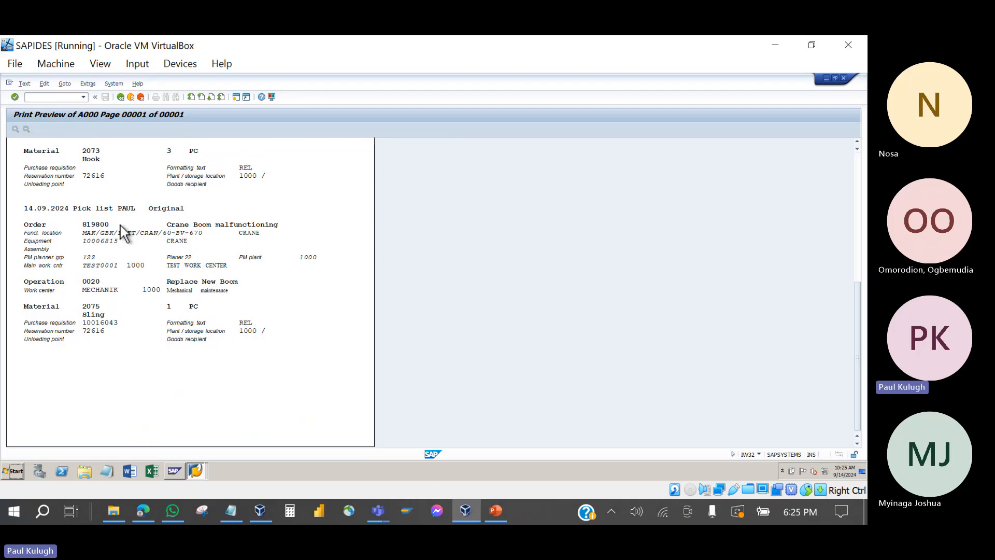
scroll(121, 225, up, 1)
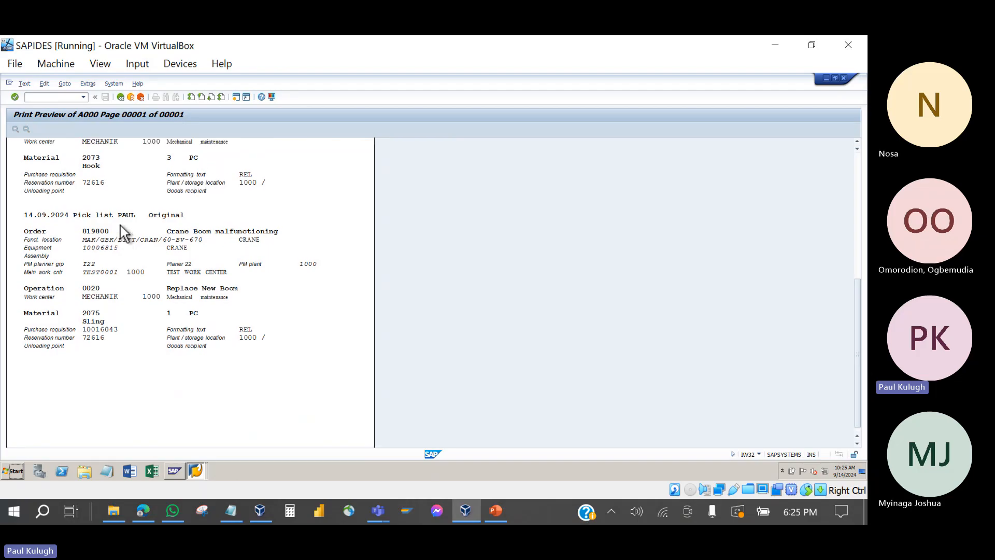
scroll(120, 226, up, 1)
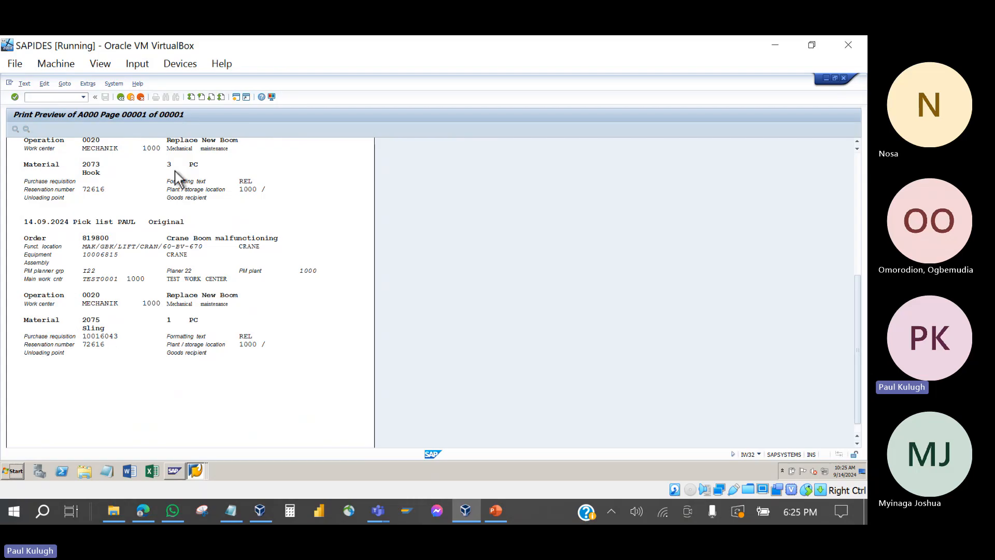
Step: Exit the pick list preview, deselect it, close Select Shop Papers, and show PowerPoint slide 9
click(123, 98)
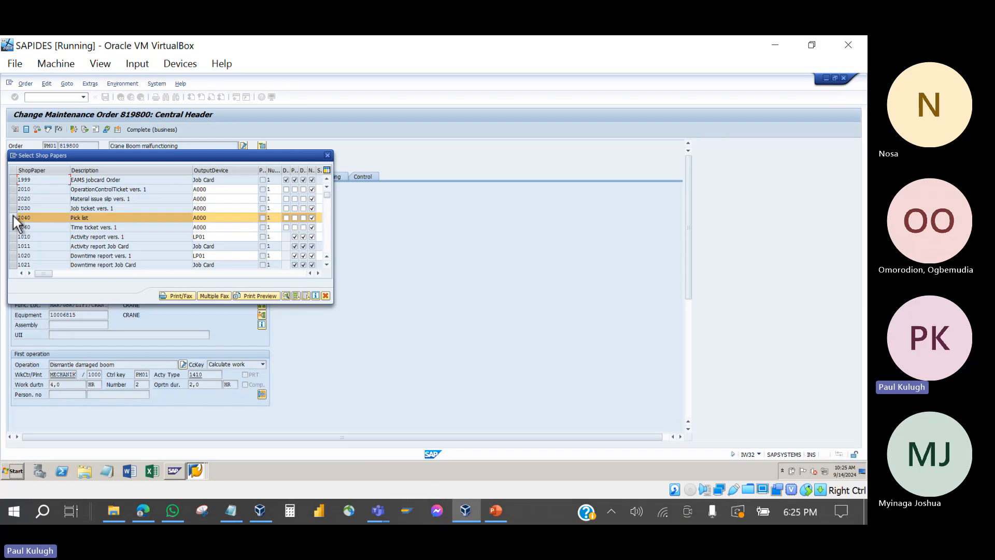
click(14, 218)
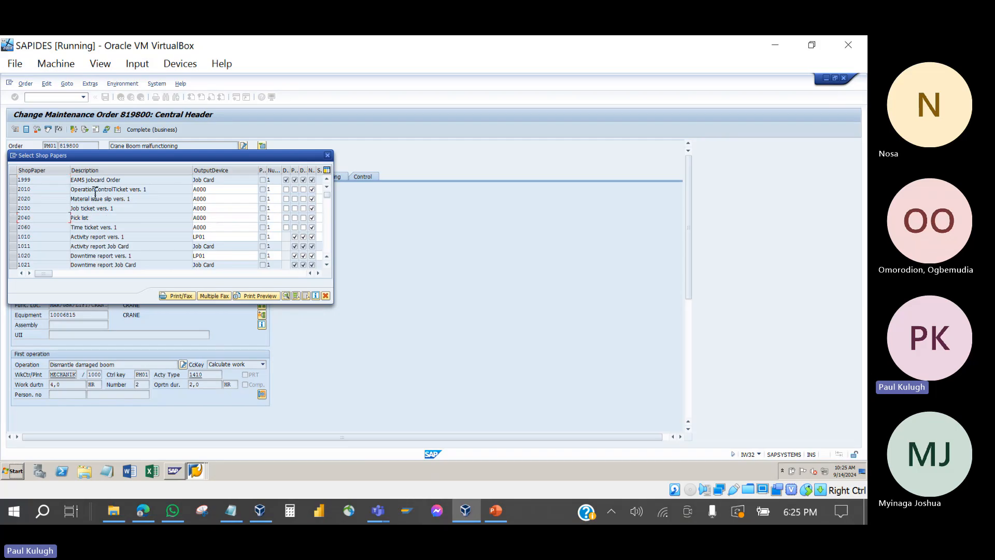
scroll(95, 193, down, 3)
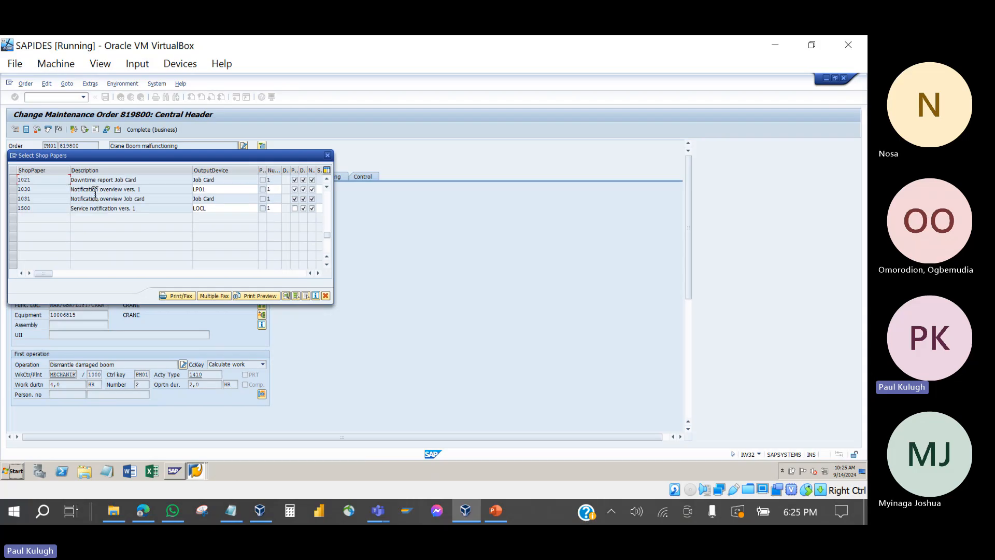
scroll(95, 193, up, 3)
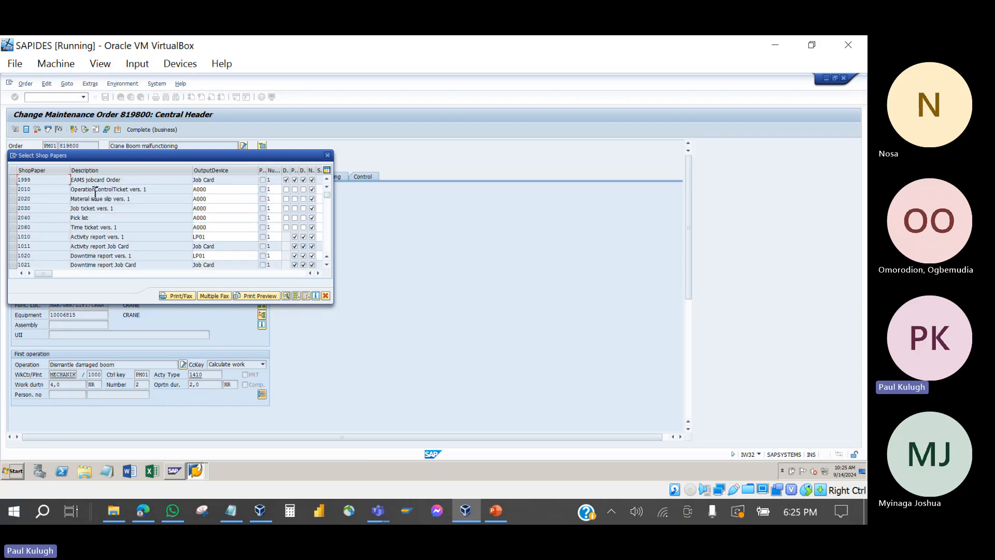
click(327, 156)
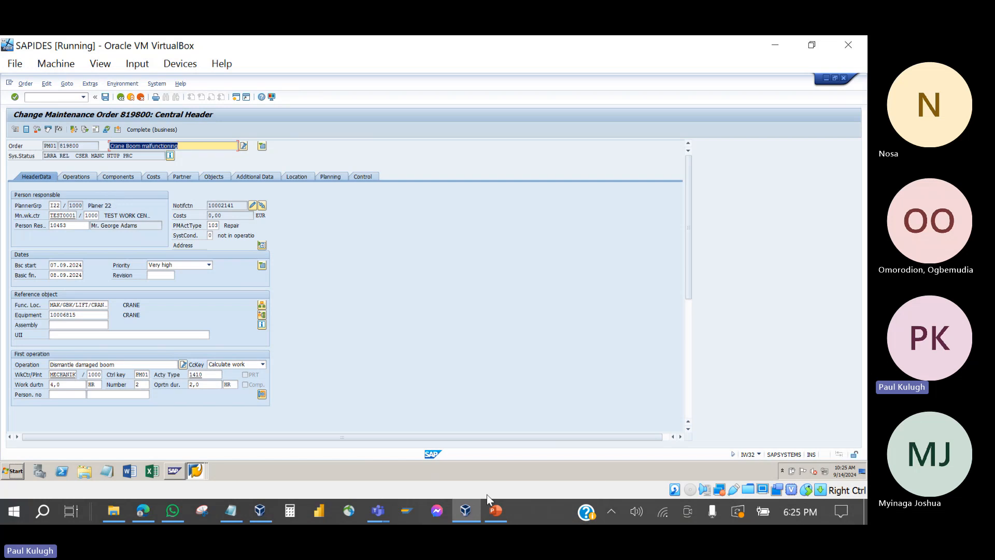
click(495, 515)
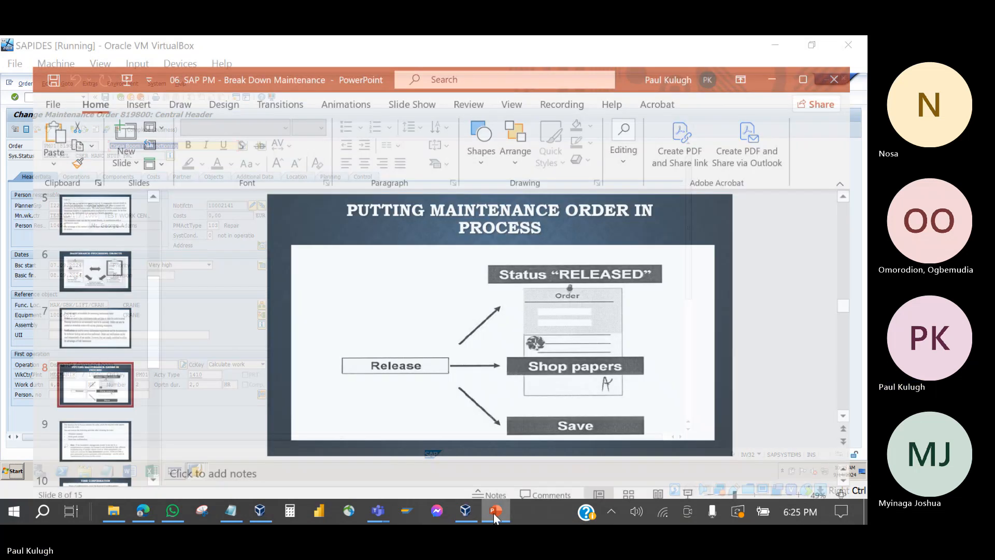
click(55, 425)
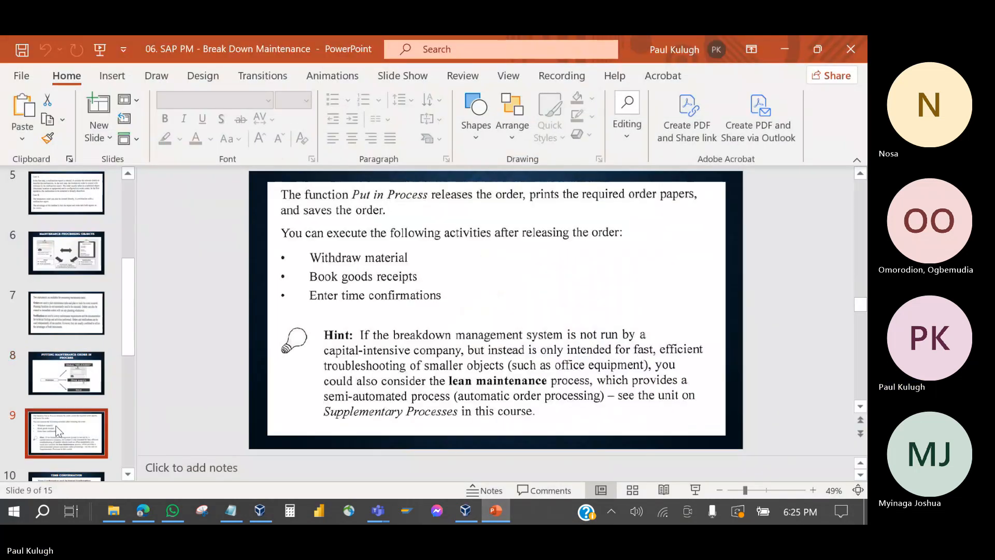
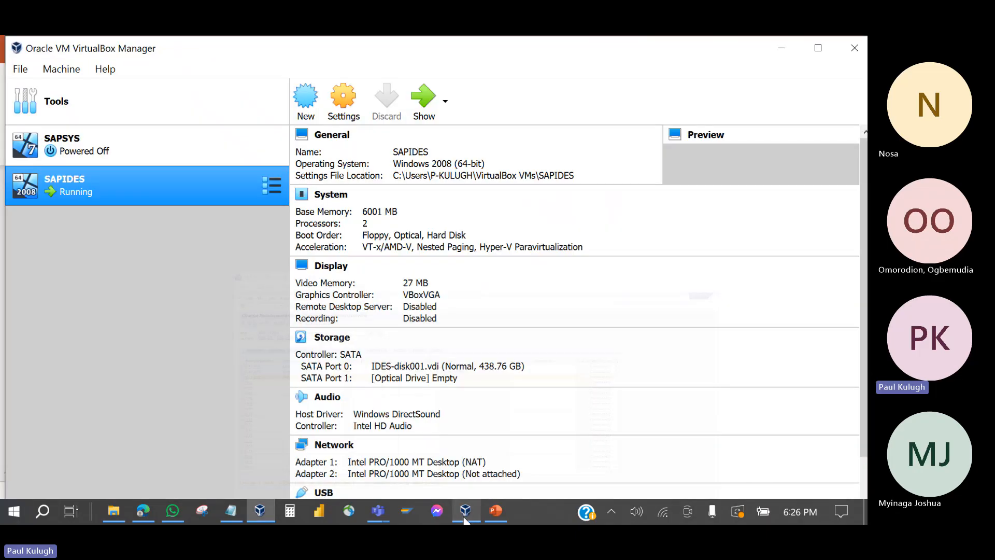
click(465, 520)
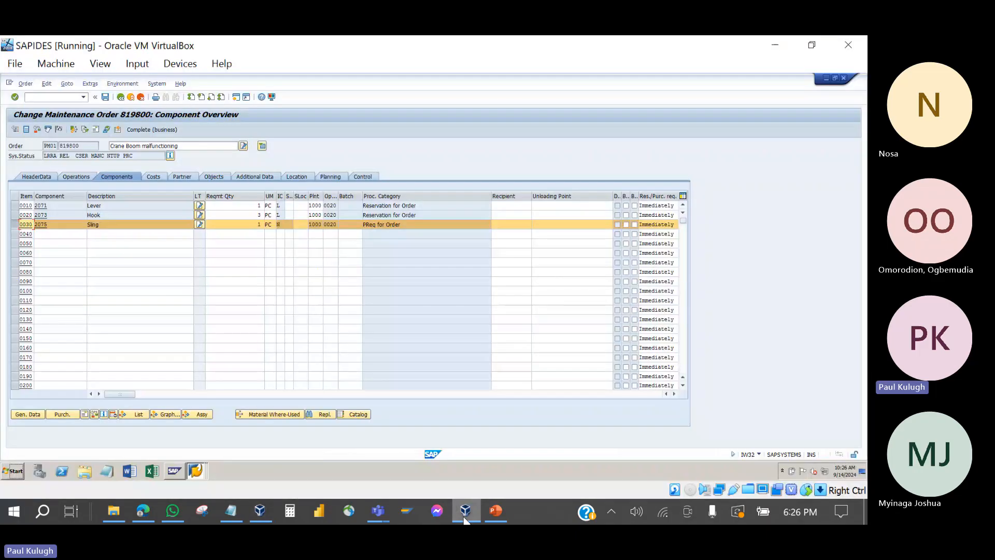
Step: Glance at the slides, then return to order 819800's operation list with its three operations
click(502, 517)
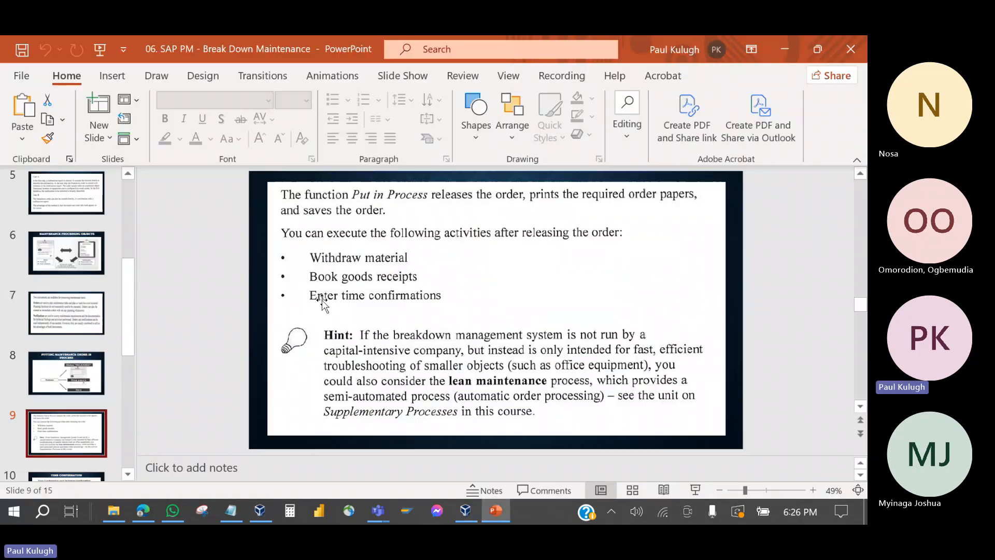
click(496, 515)
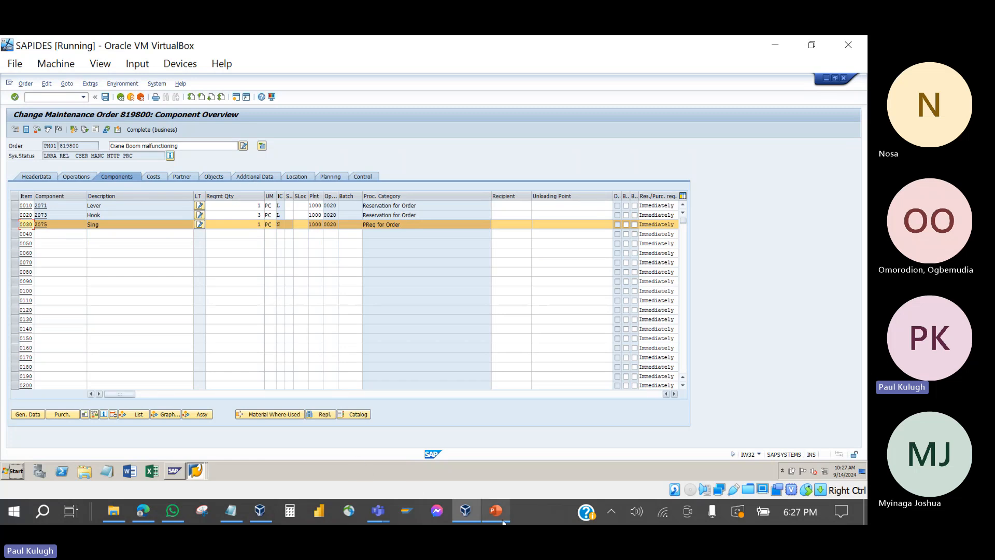
click(81, 178)
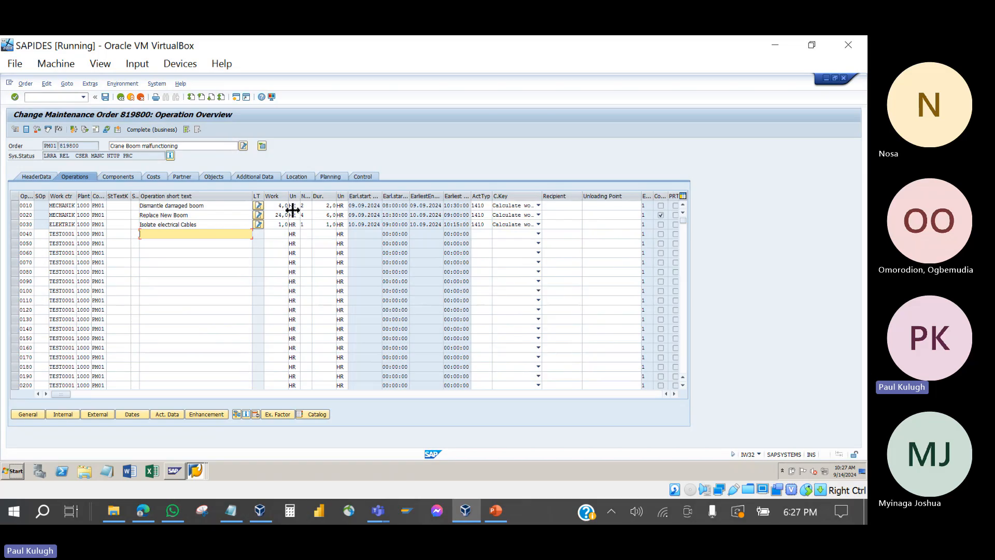
click(327, 208)
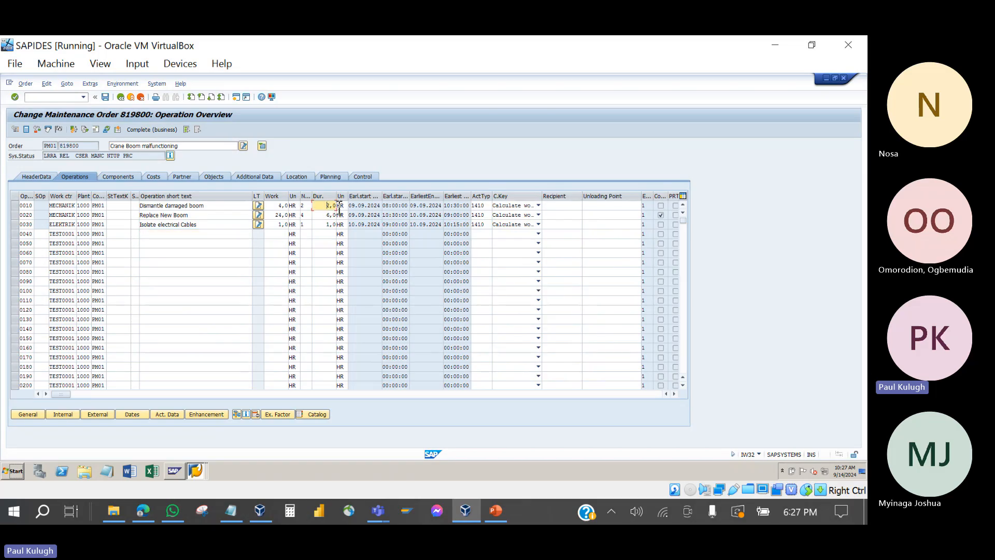
click(325, 218)
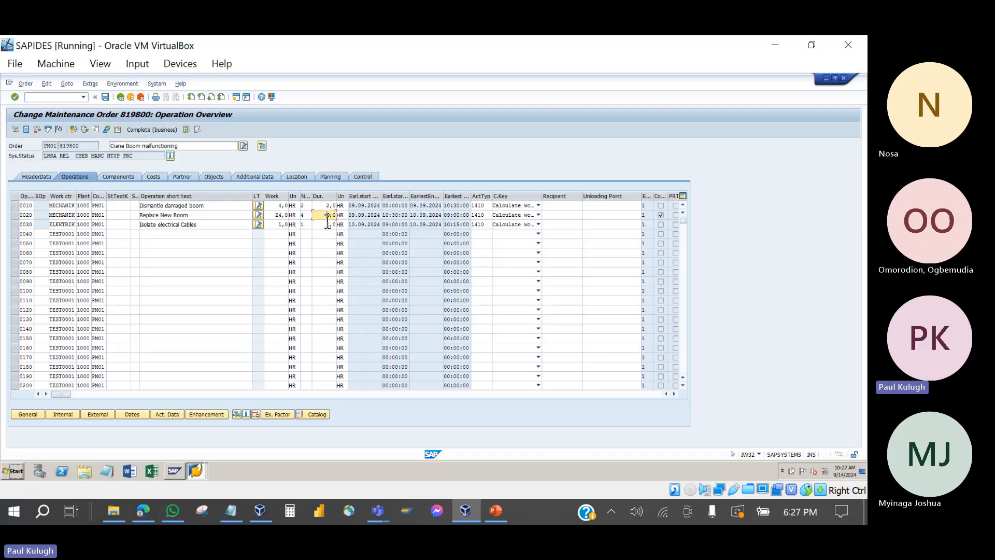
click(326, 225)
click(378, 215)
click(334, 215)
click(209, 206)
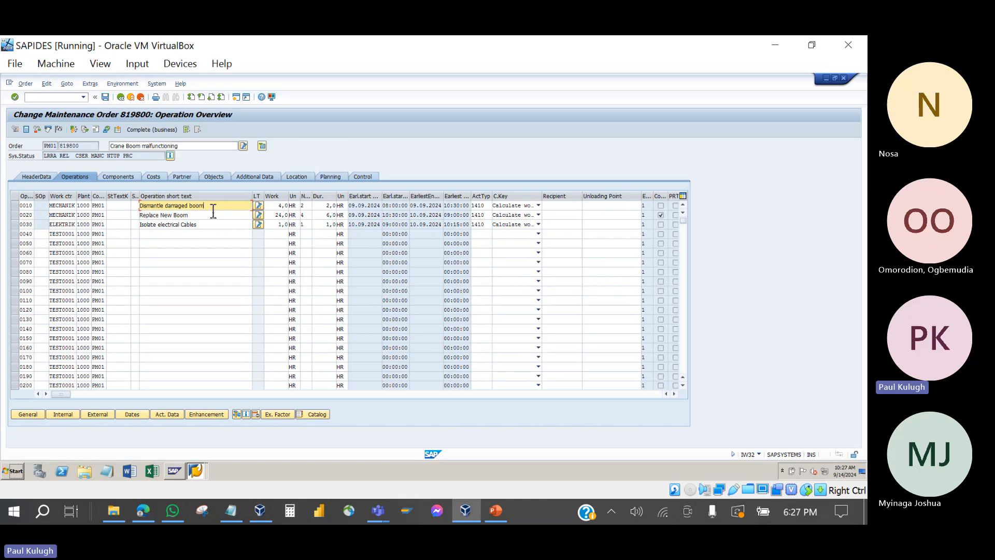
drag(213, 209, 137, 206)
click(210, 212)
click(330, 206)
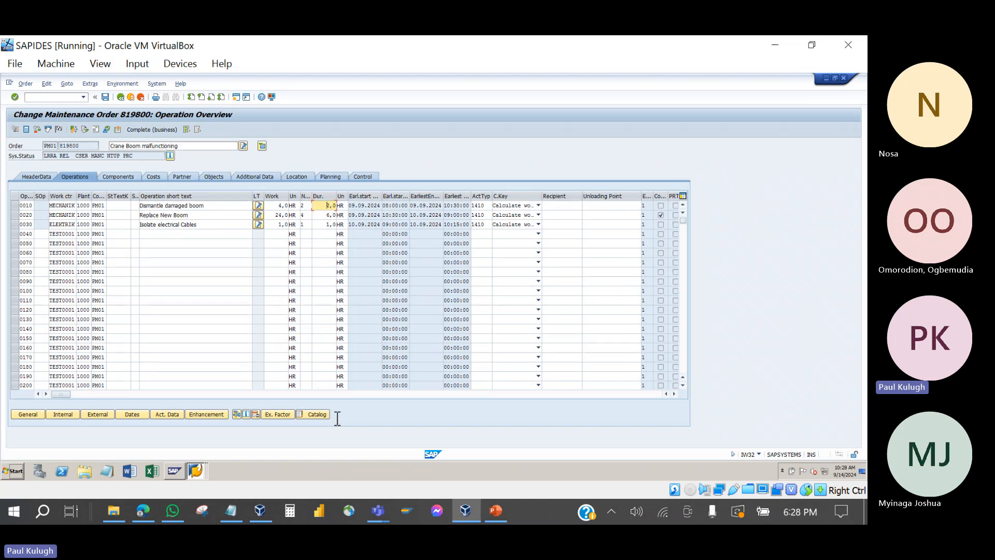
mouse_move(383, 511)
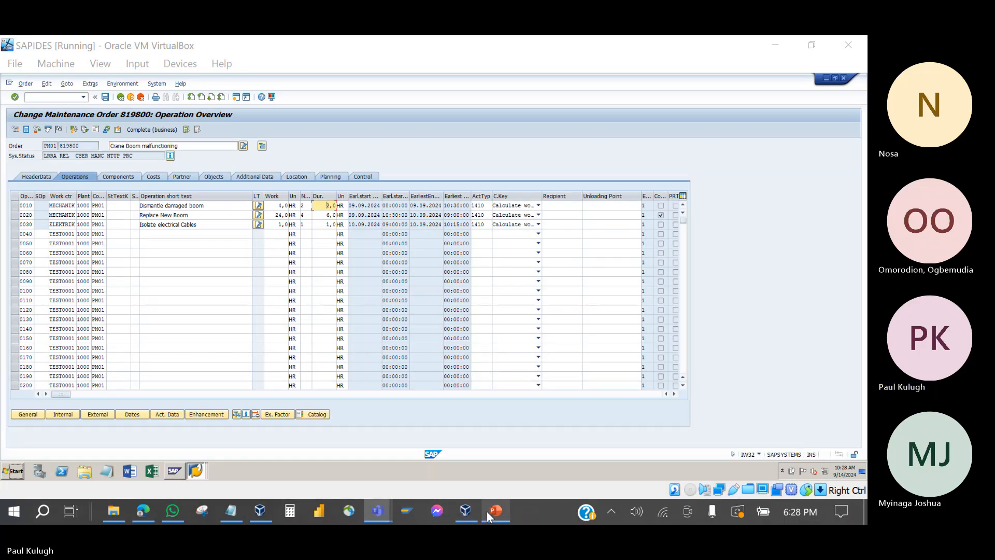
click(487, 511)
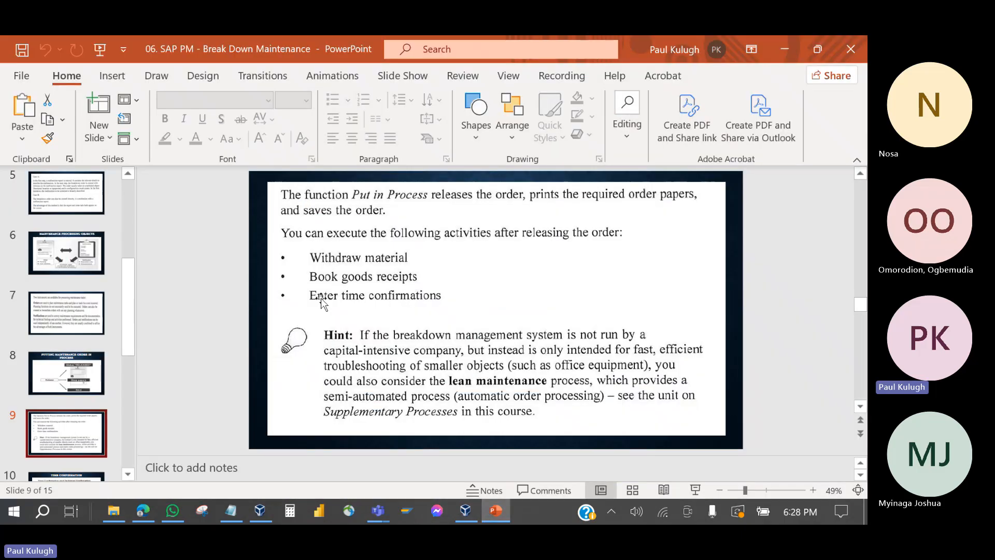
Step: Point out order 819800's system status, switching between the order and the slides
click(494, 513)
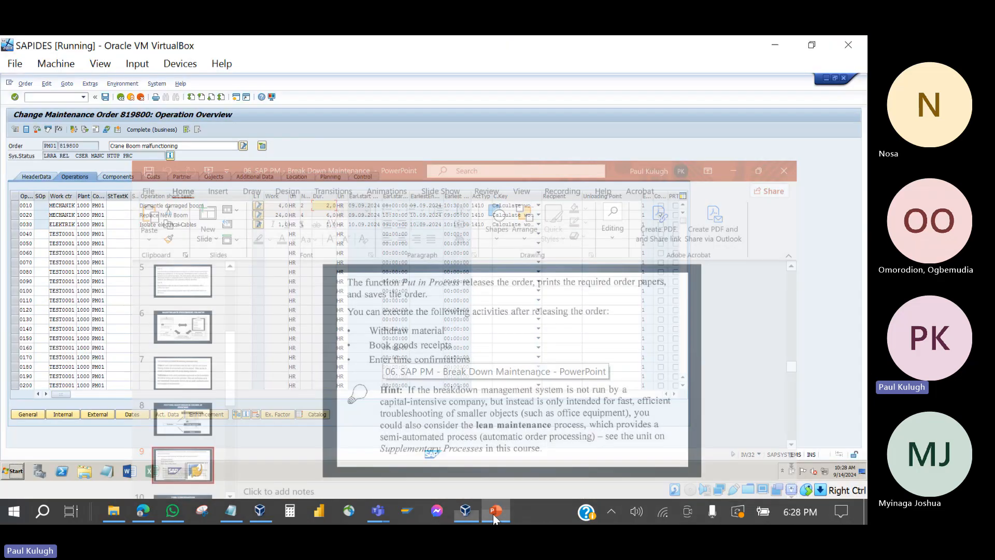
click(71, 161)
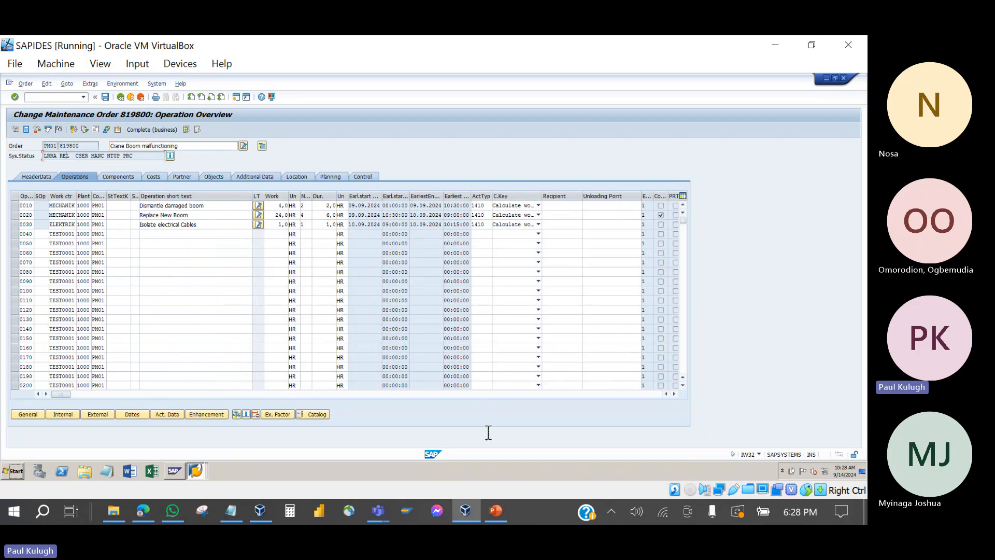
mouse_move(495, 522)
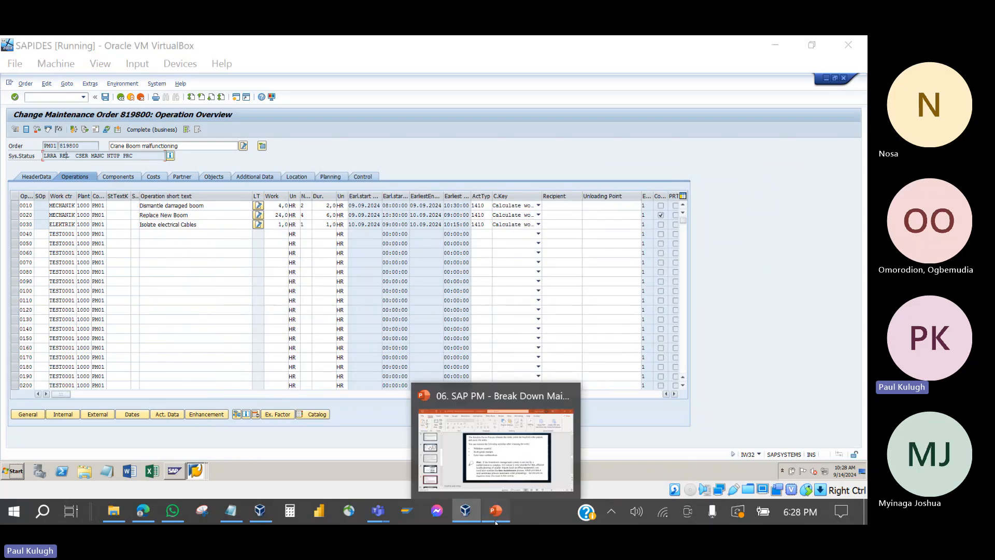
click(495, 522)
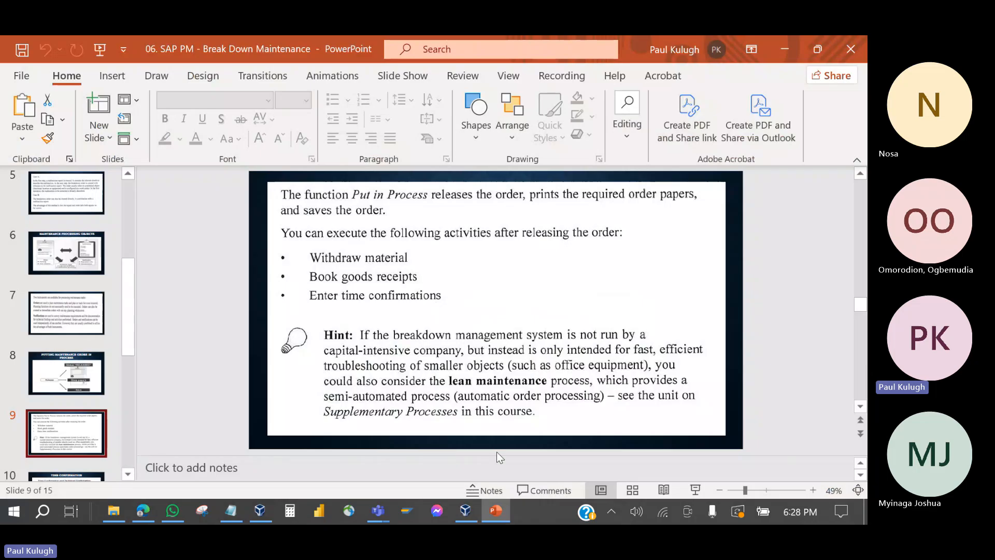
click(495, 513)
click(495, 512)
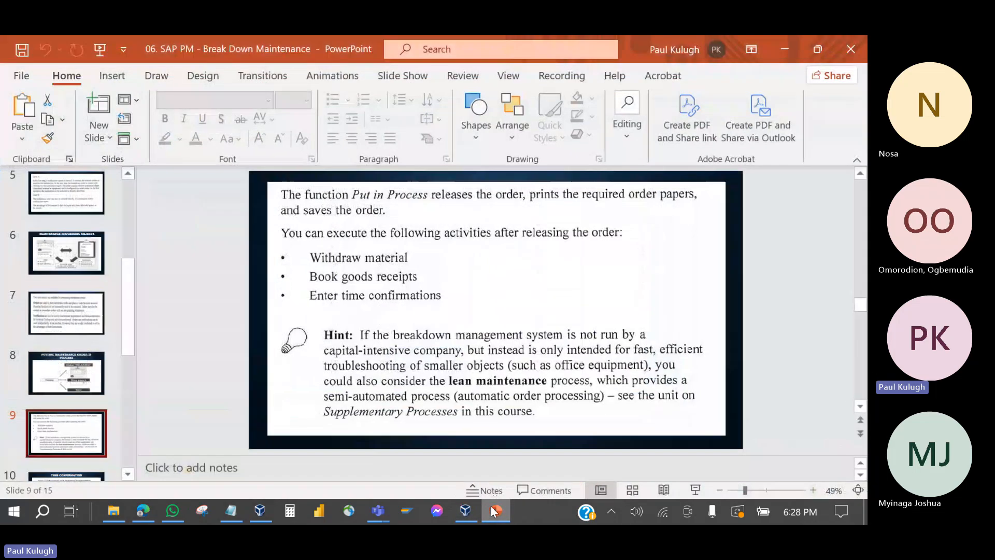
Step: Show slide 10 Time Confirmation, check the order, then go to slide 2 Breakdown Maintenance Process
scroll(68, 412, down, 3)
click(67, 369)
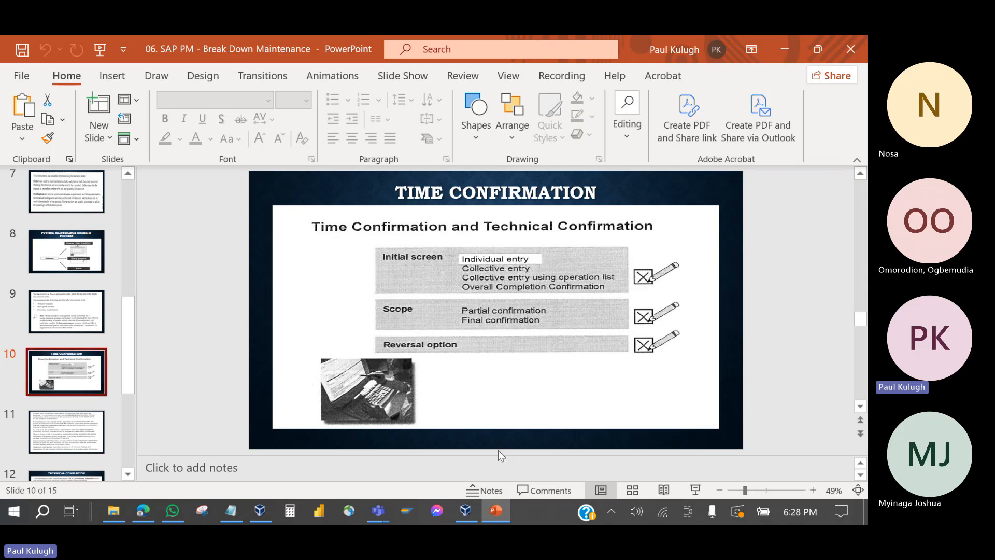
click(495, 516)
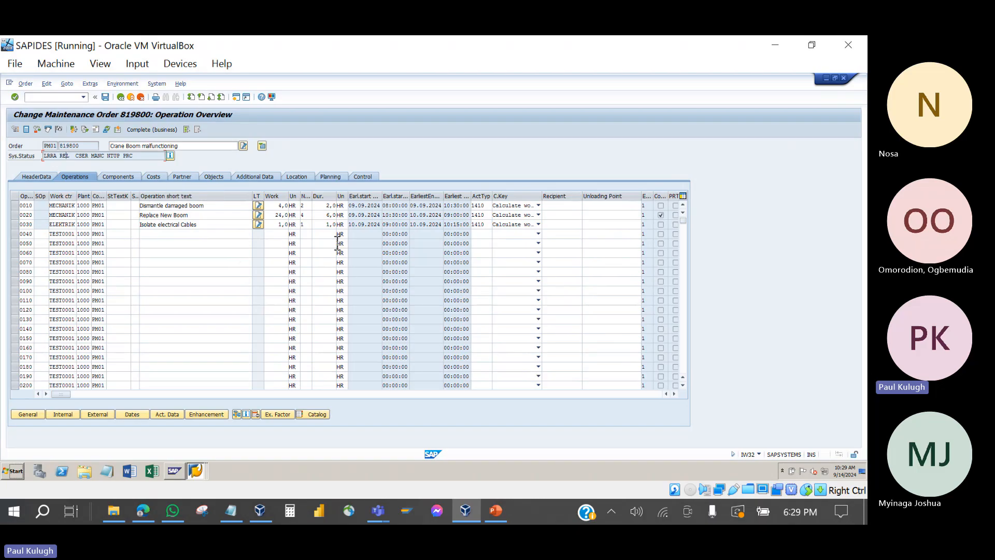
click(496, 510)
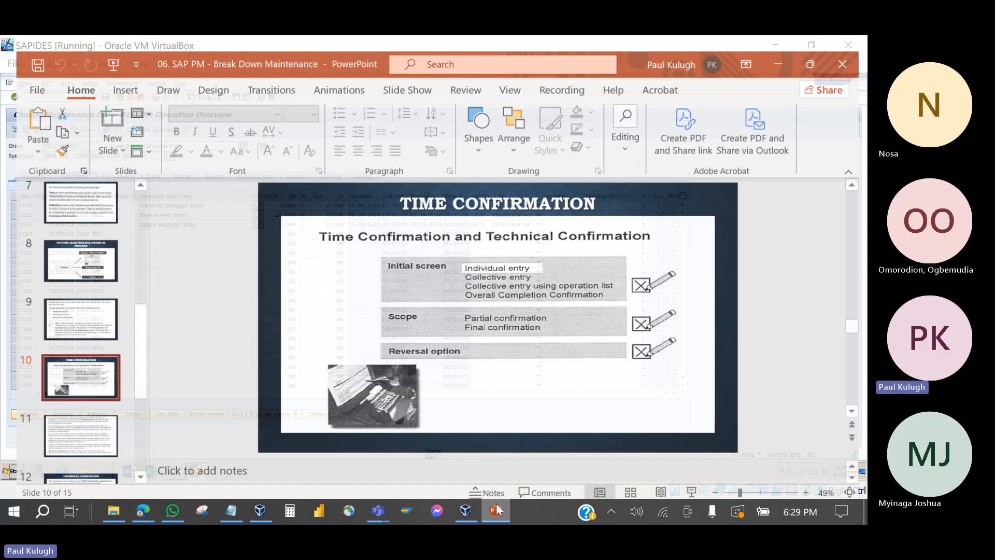
scroll(74, 187, up, 10)
click(74, 187)
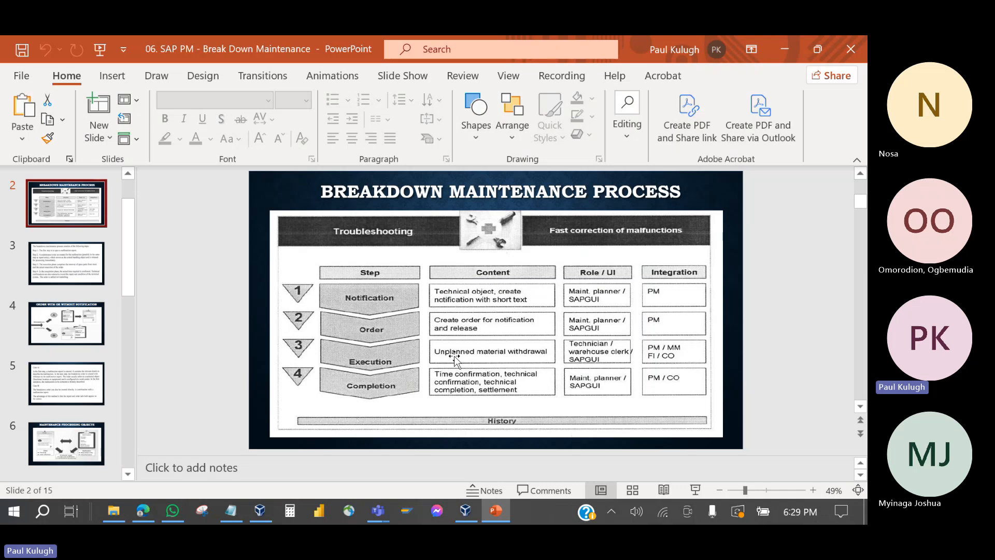
Step: Show order 819800's components, pointing out the Lever and Hook required quantities
click(496, 511)
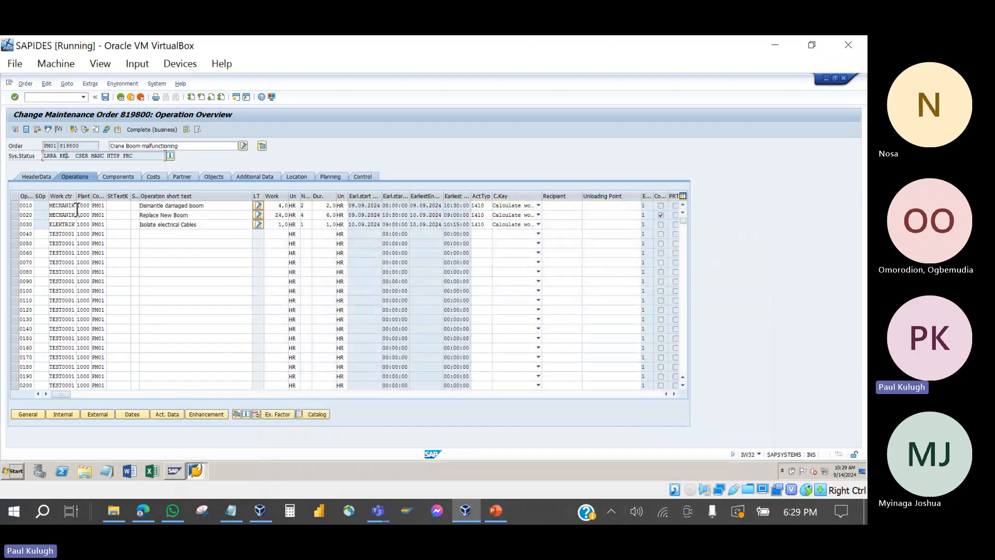
click(116, 175)
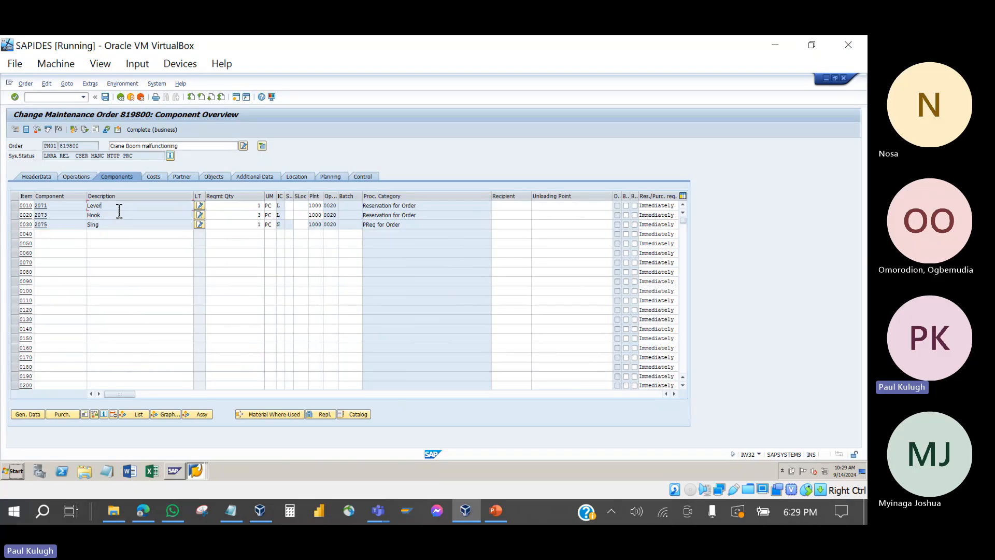
click(236, 206)
click(249, 215)
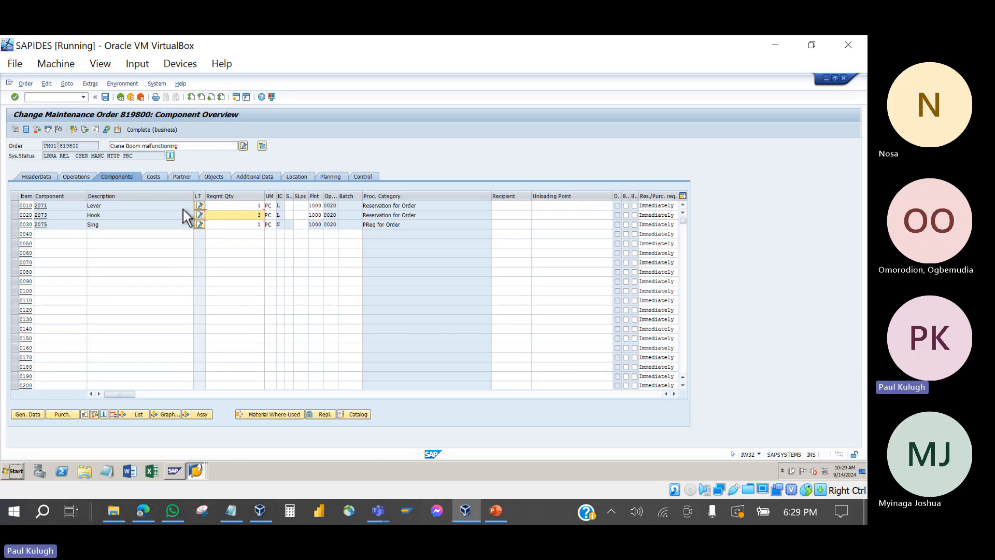
Step: Point out the empty row 0040's component, description and required quantity fields, then return to the slides
click(94, 234)
click(79, 234)
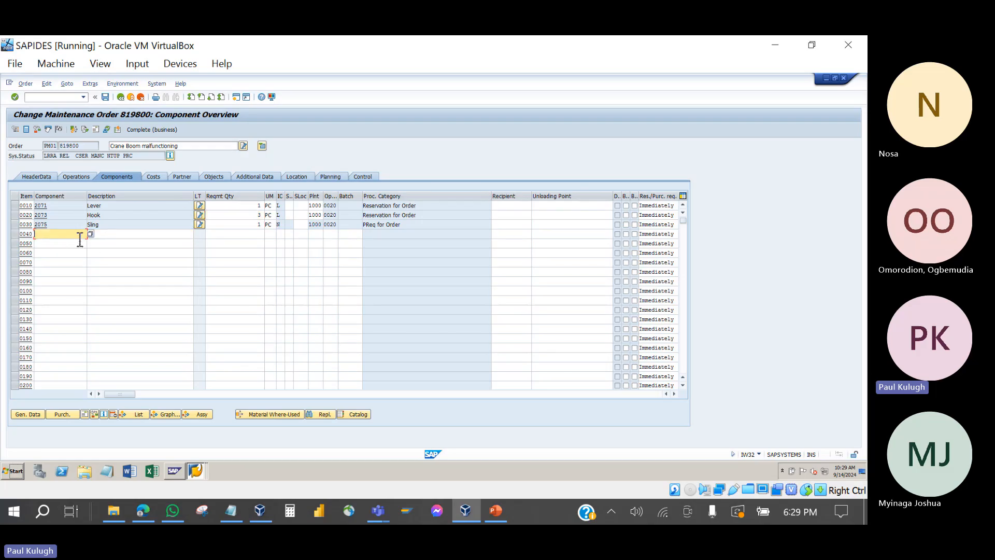
click(107, 236)
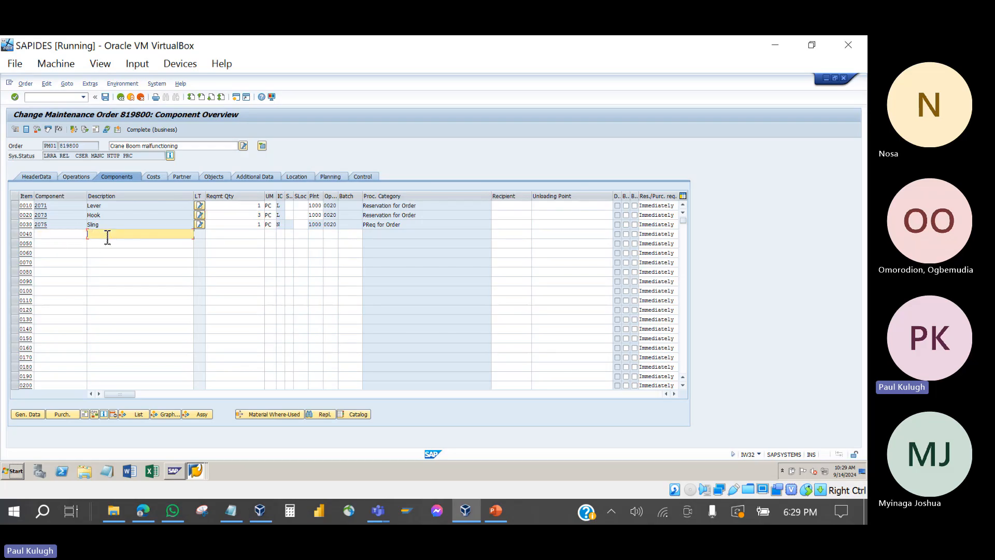
click(236, 235)
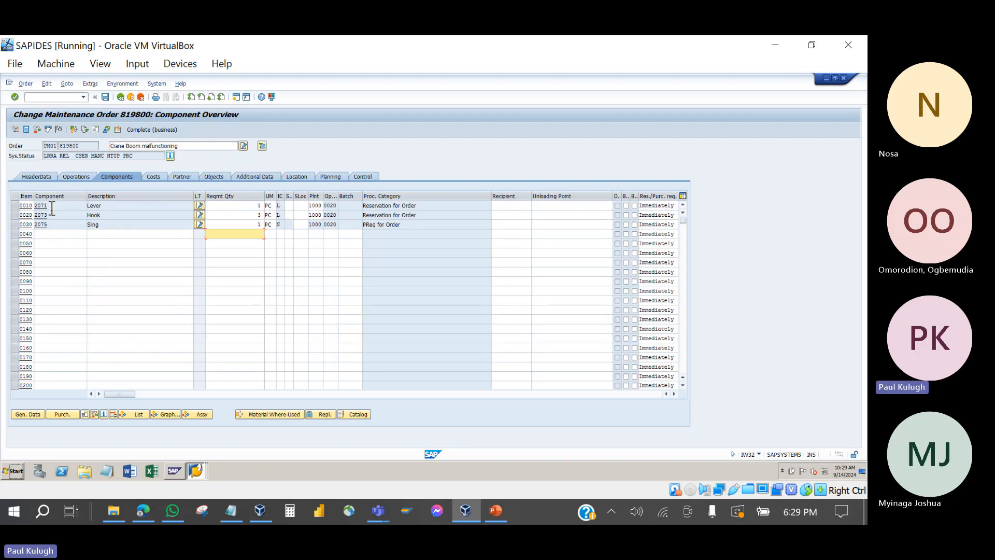
click(54, 234)
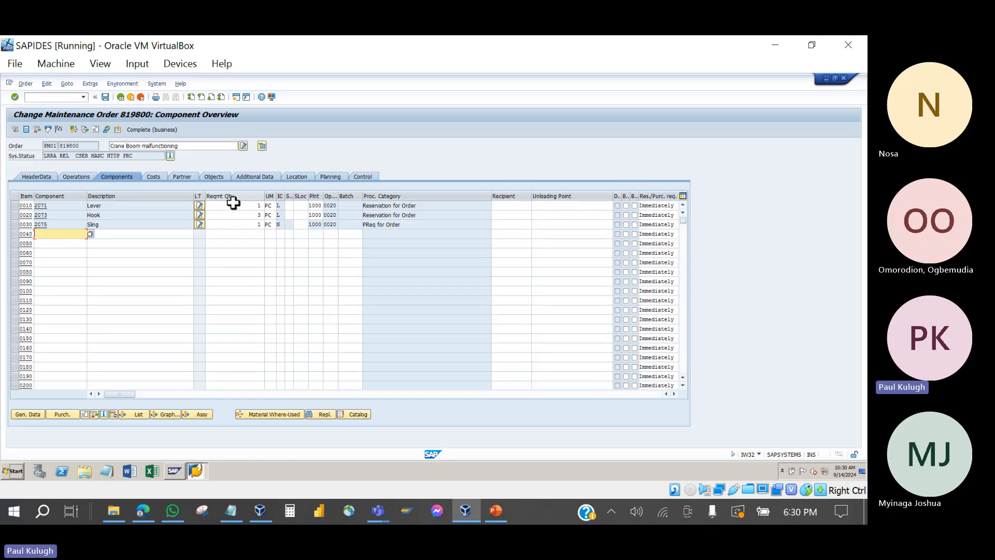
click(506, 510)
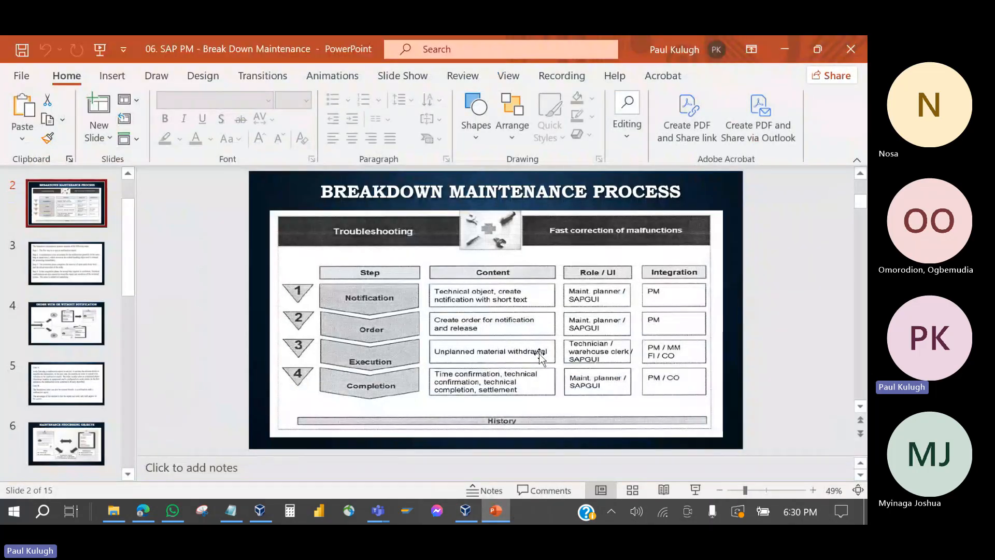
Step: Minimise the slides and show order 819800's three operations with work and durations
click(496, 511)
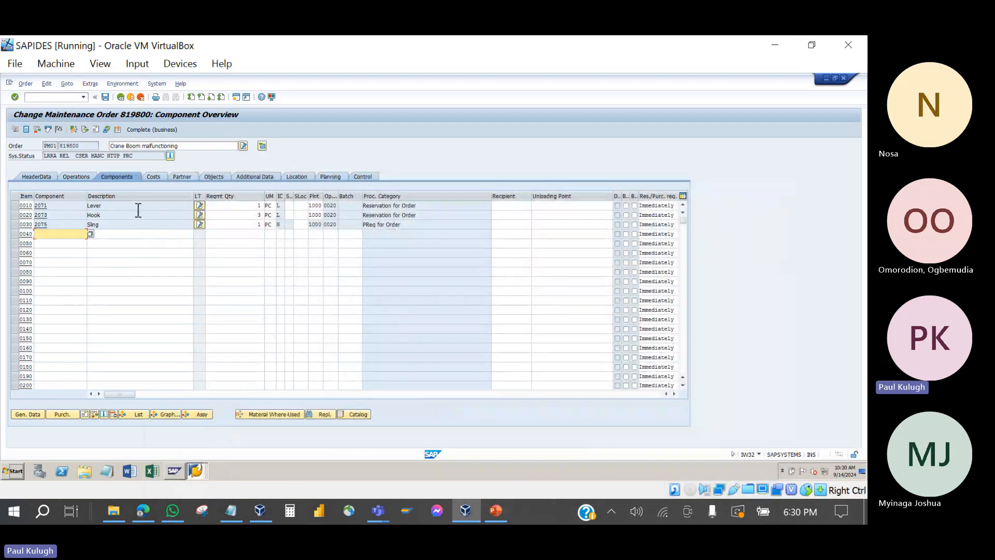
click(76, 178)
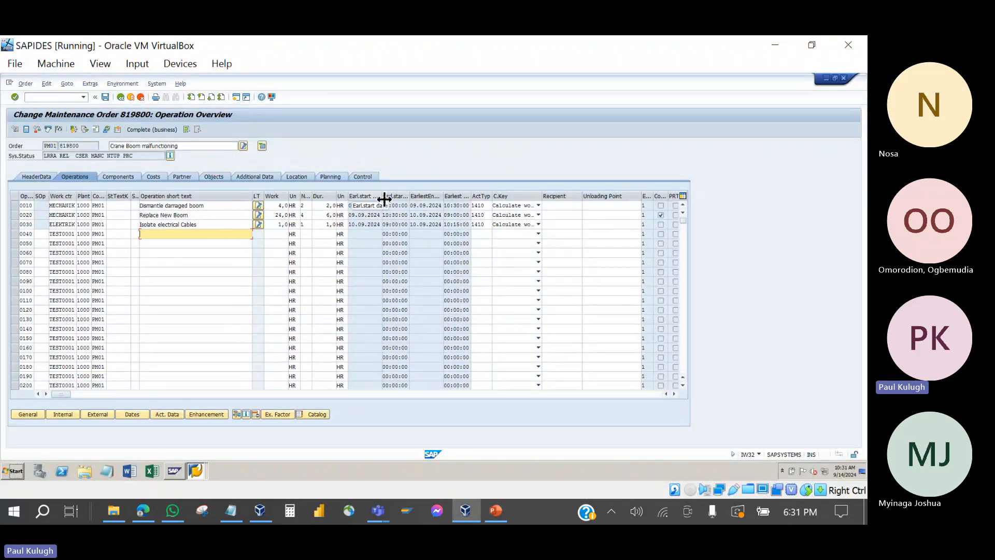
Step: Review order 819800's header data and its crane reference object, then switch to the slides
click(33, 177)
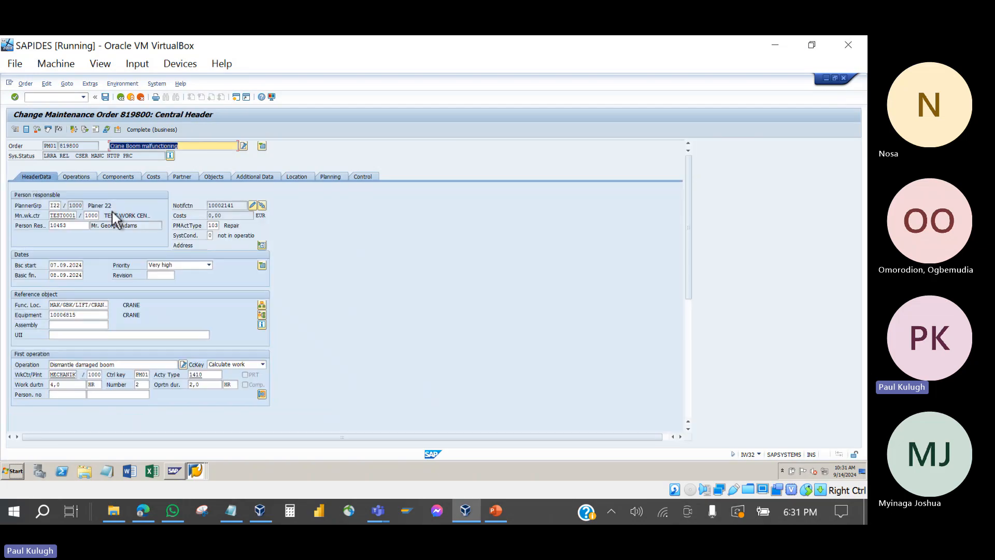
click(139, 312)
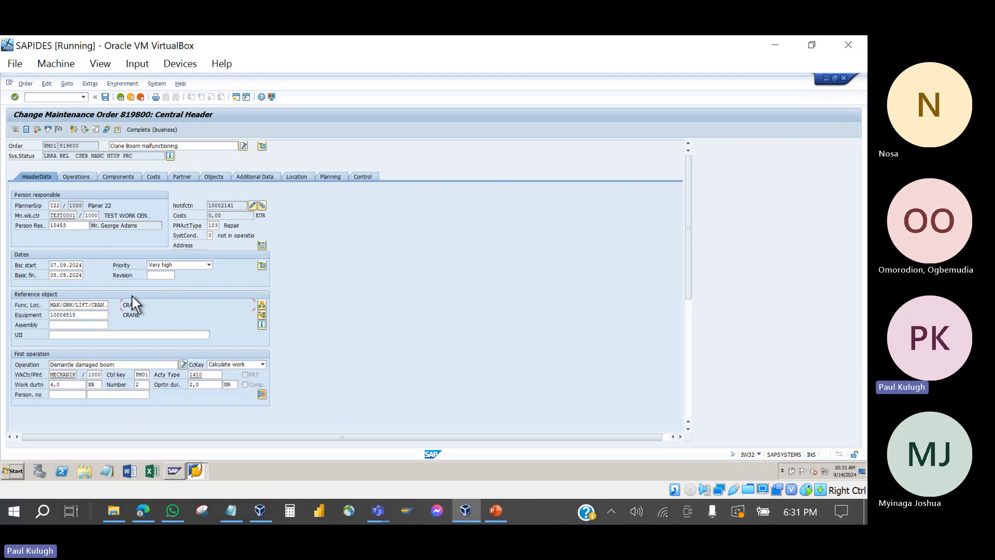
click(78, 178)
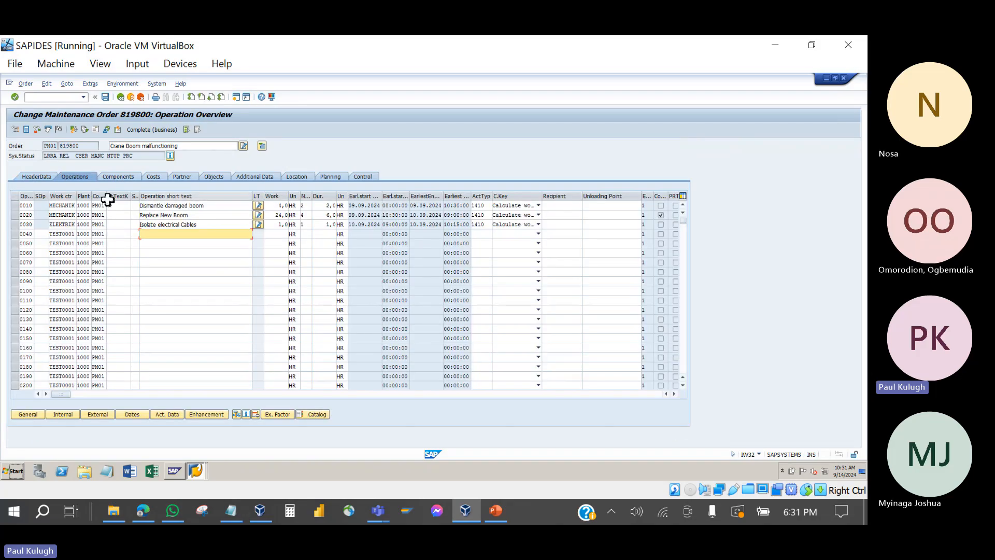
click(27, 178)
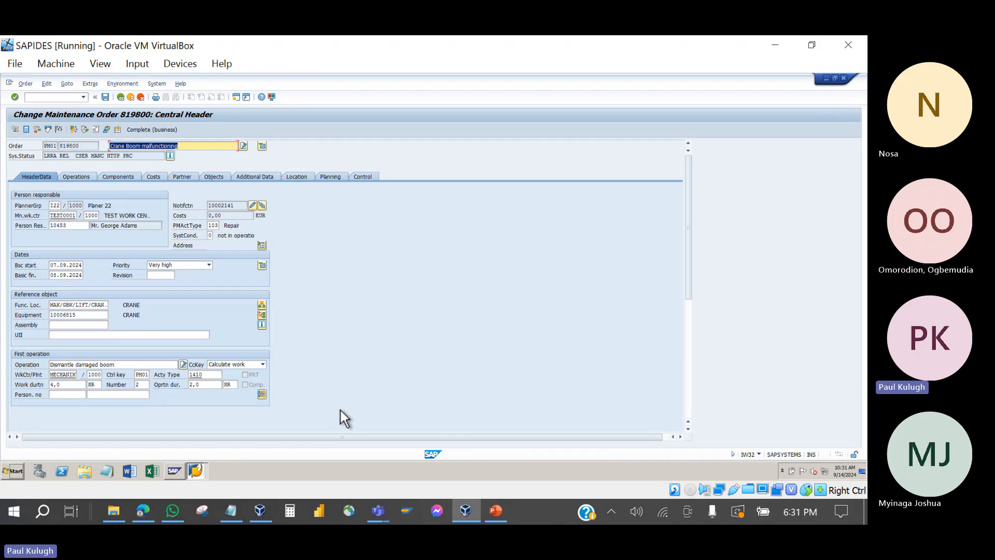
click(501, 521)
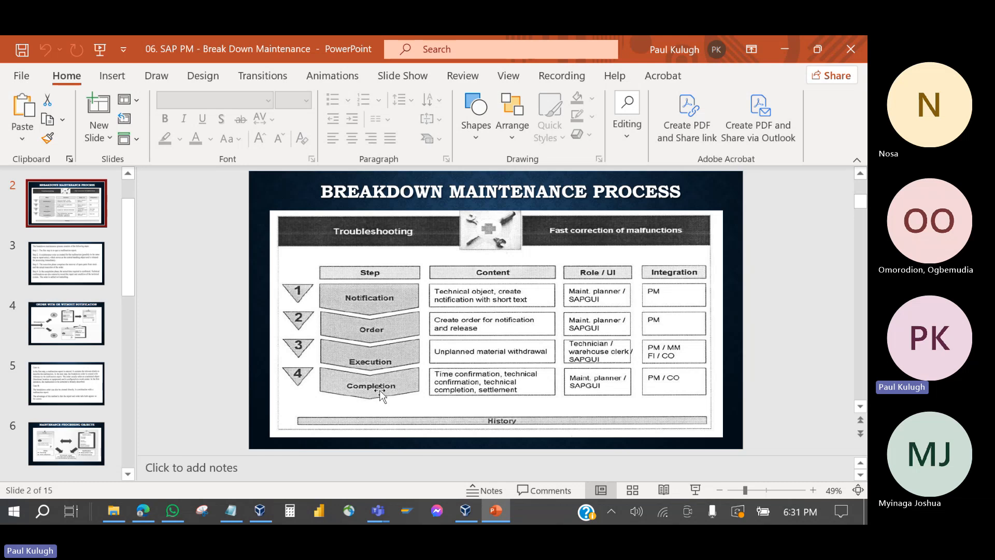
Step: Back in SAP, show the Lever, Hook and Sling components, then bring up the SAP Manual PM folder
key(alt+Tab)
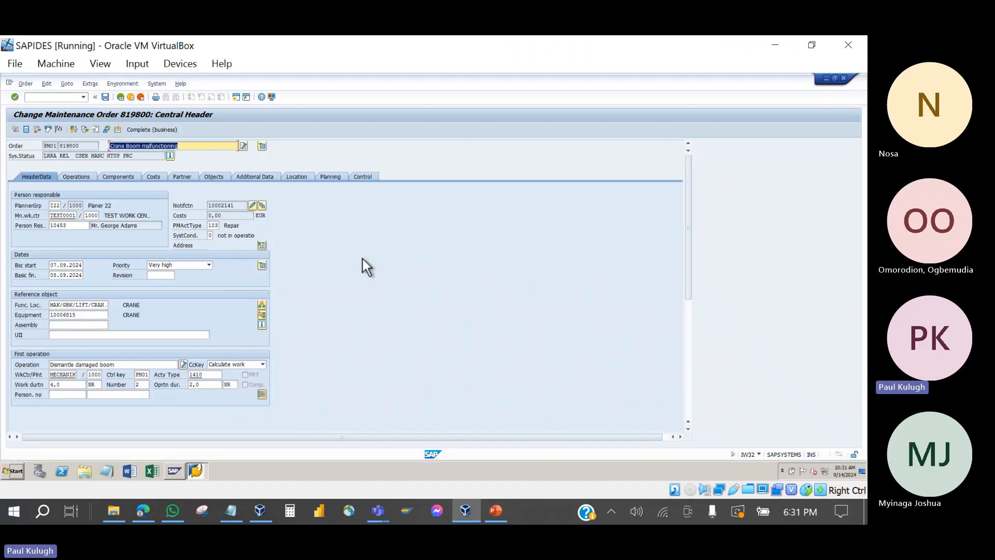
click(126, 179)
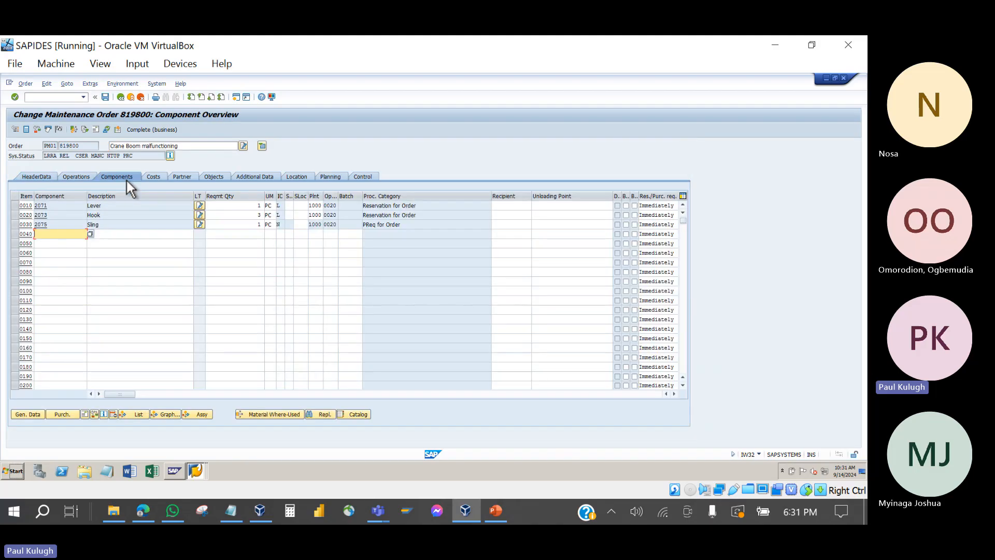
click(148, 209)
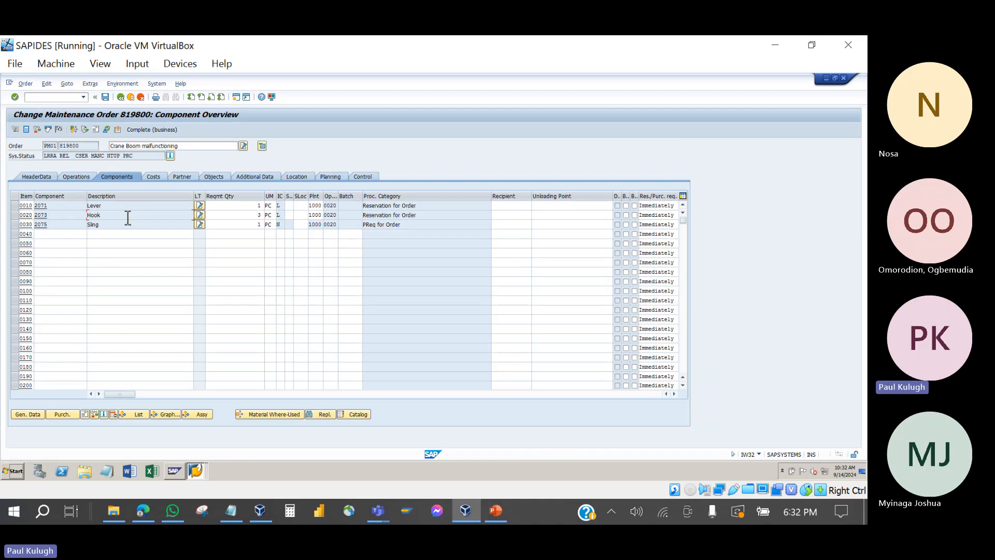
click(115, 512)
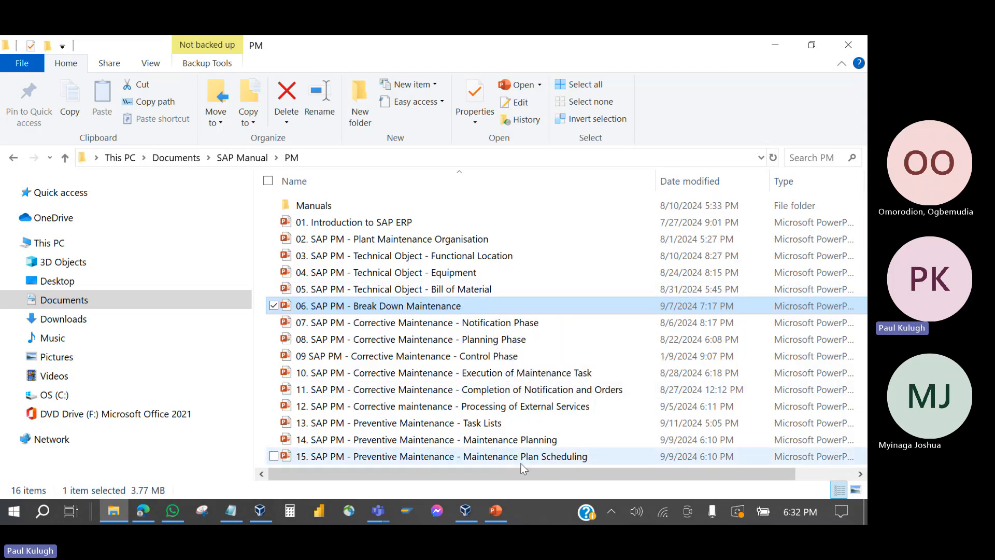
Step: Pass through the Breakdown Maintenance slides, then show the SAPIDES VM with the order's components
click(502, 513)
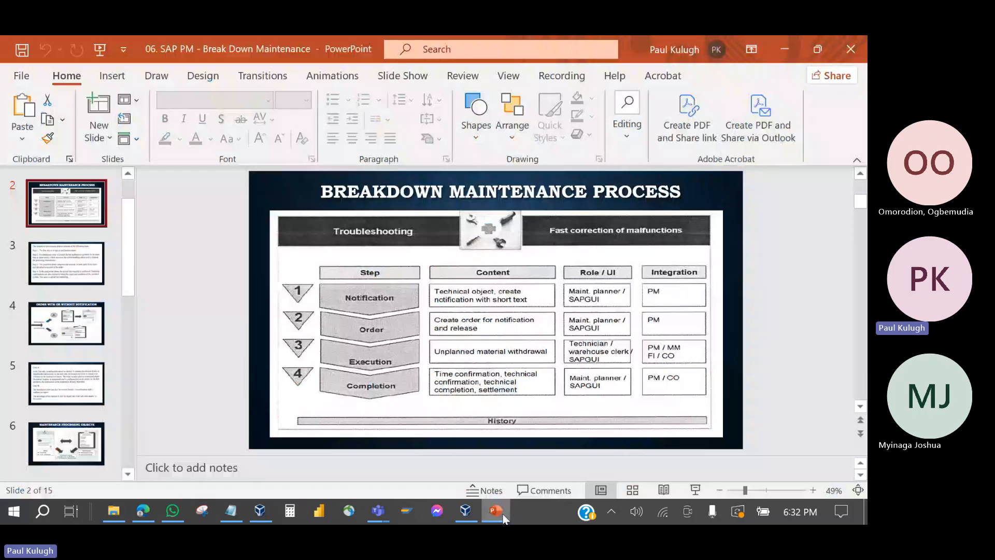
click(259, 511)
click(418, 103)
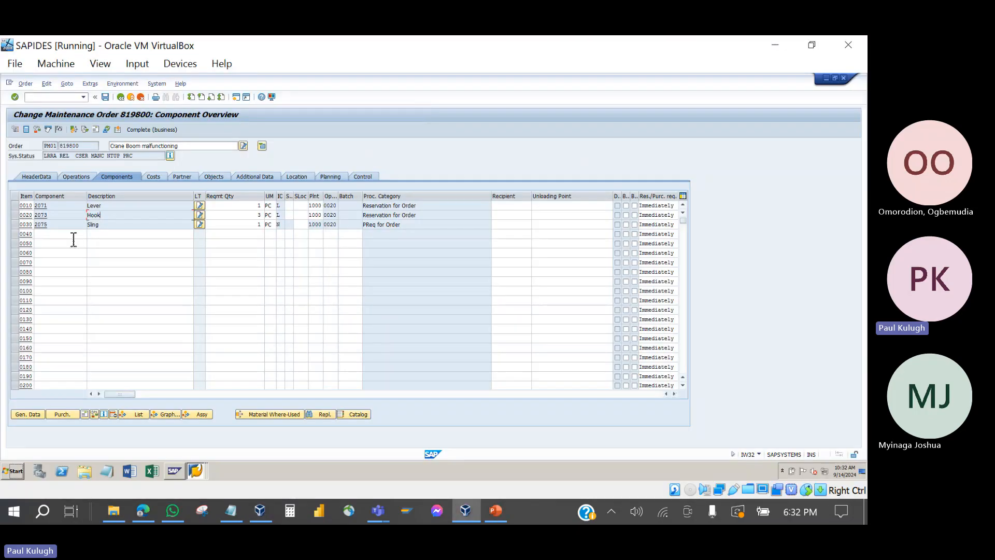
double_click(48, 209)
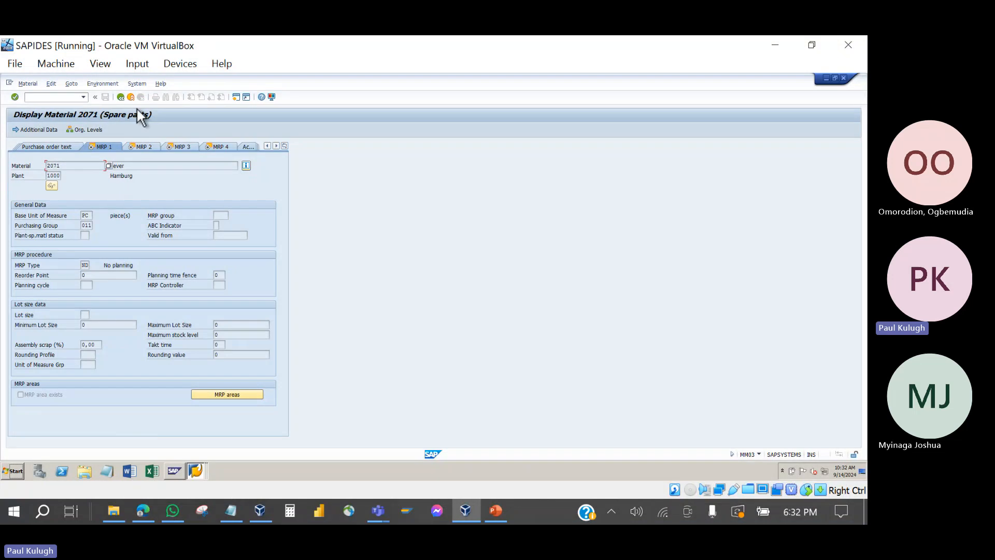
click(103, 83)
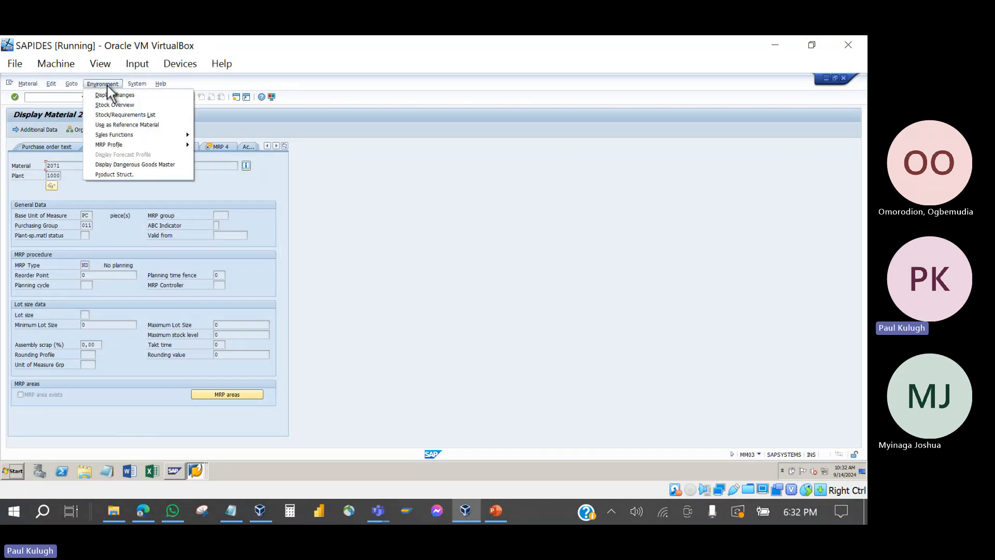
click(119, 105)
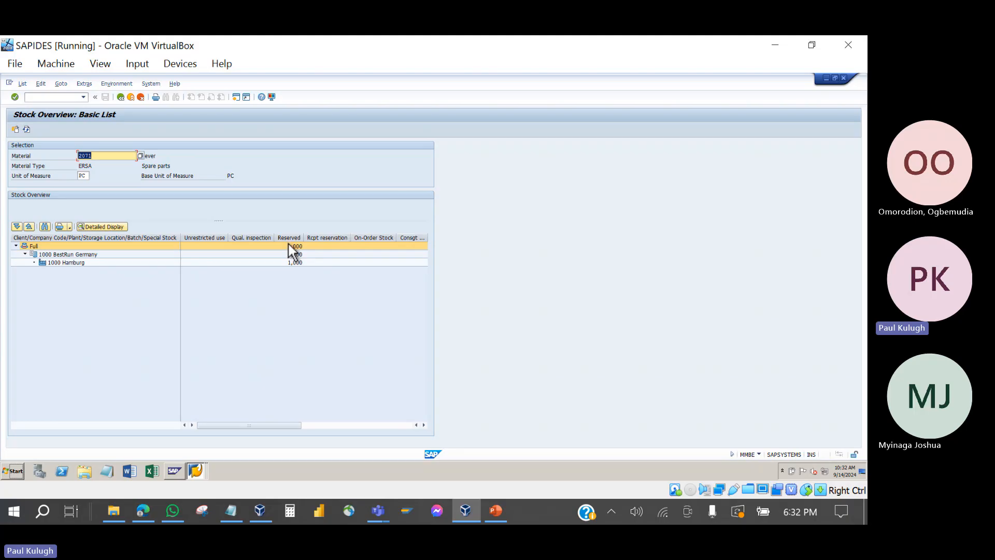
click(121, 97)
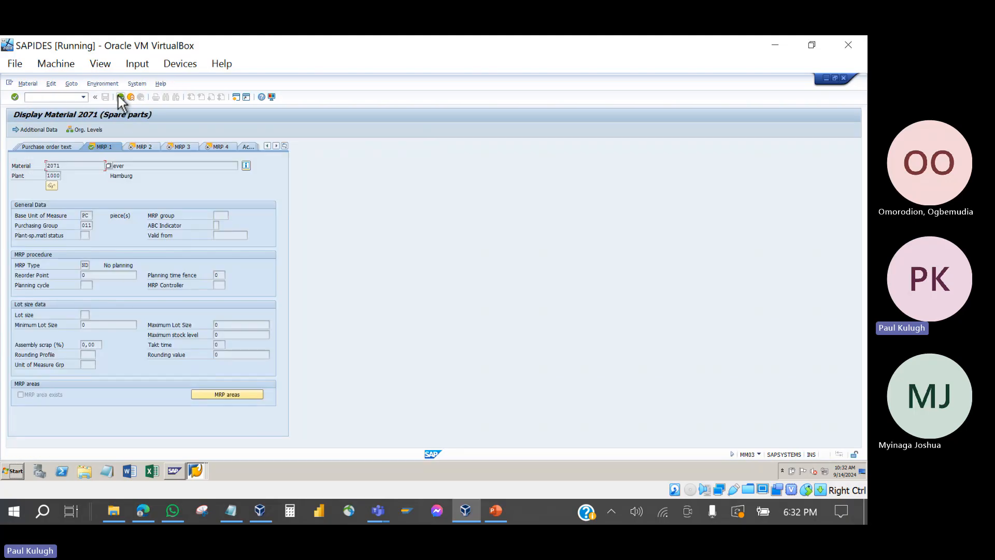
click(119, 97)
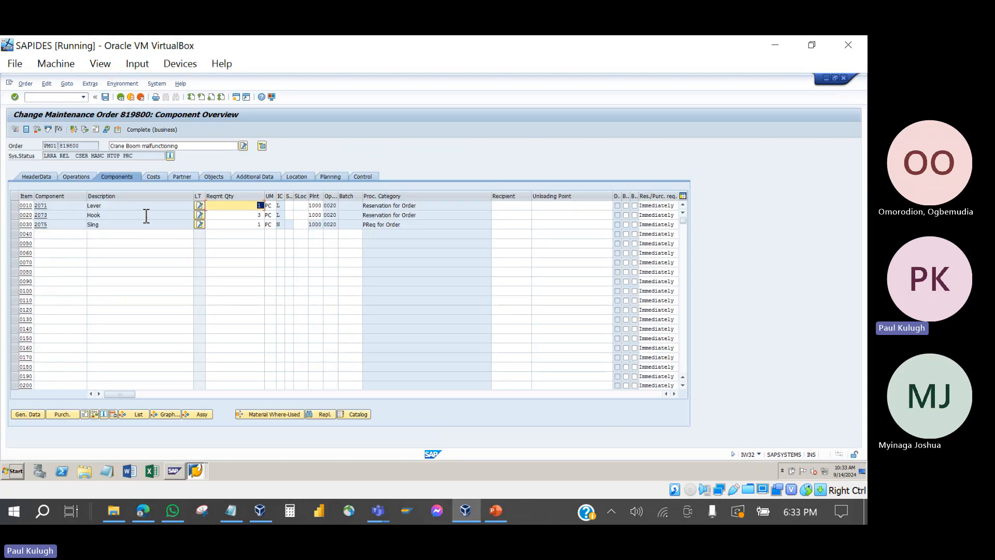
Step: Check the stock overview for Hook 2073, showing 3,000 reserved, and return to the components
click(65, 214)
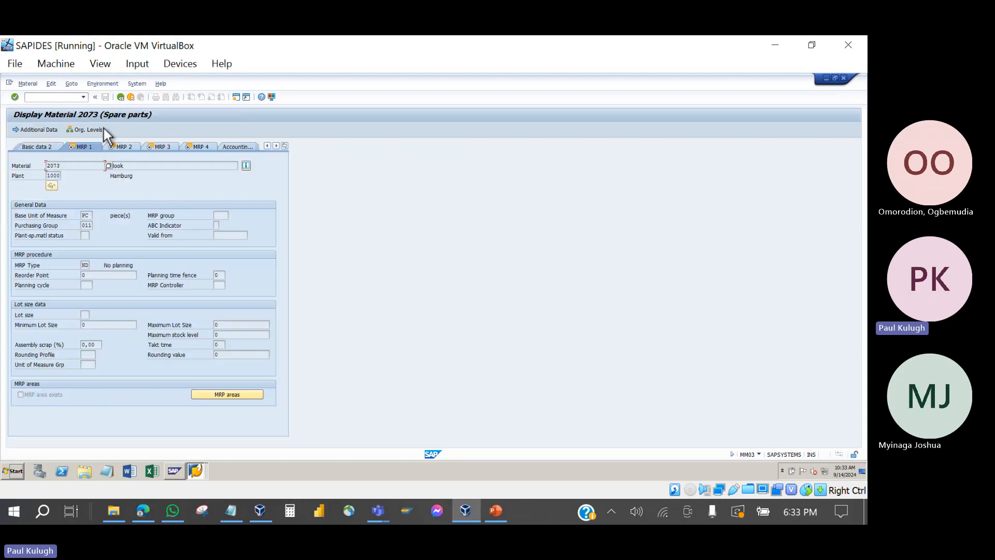
click(115, 86)
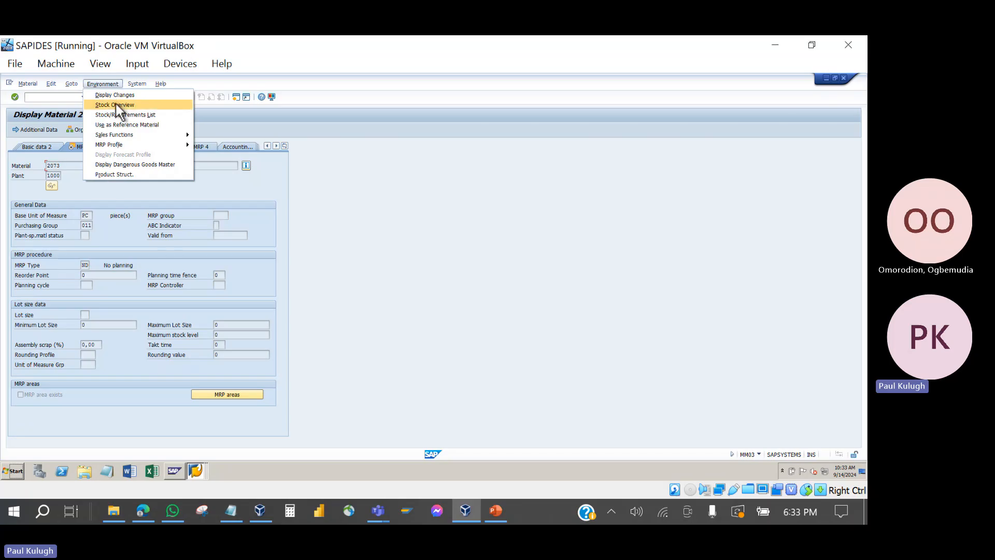
click(116, 103)
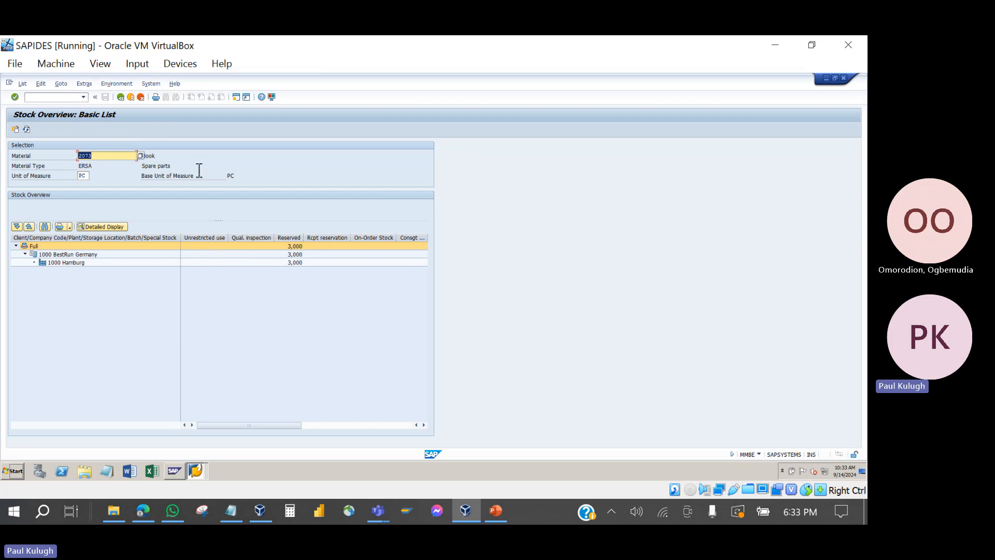
click(121, 97)
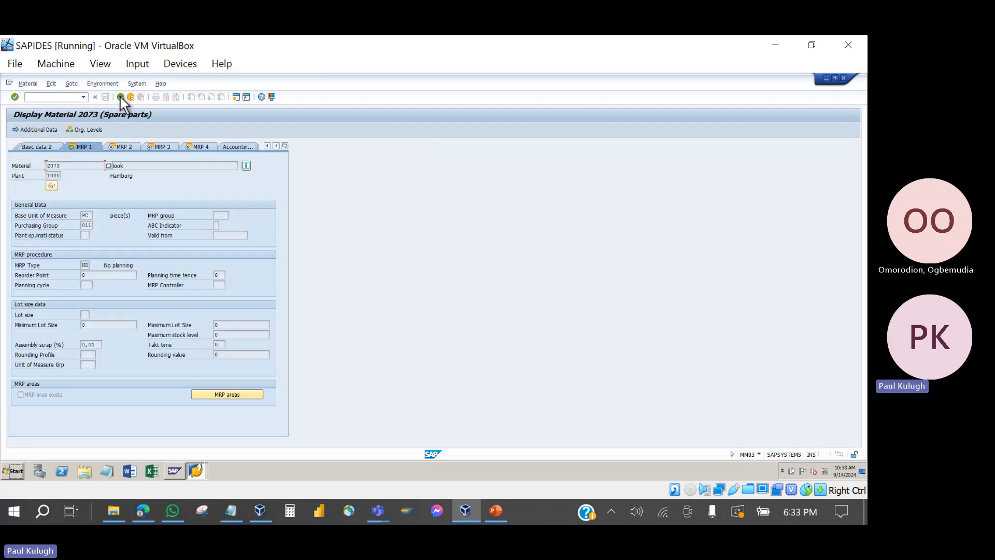
click(119, 96)
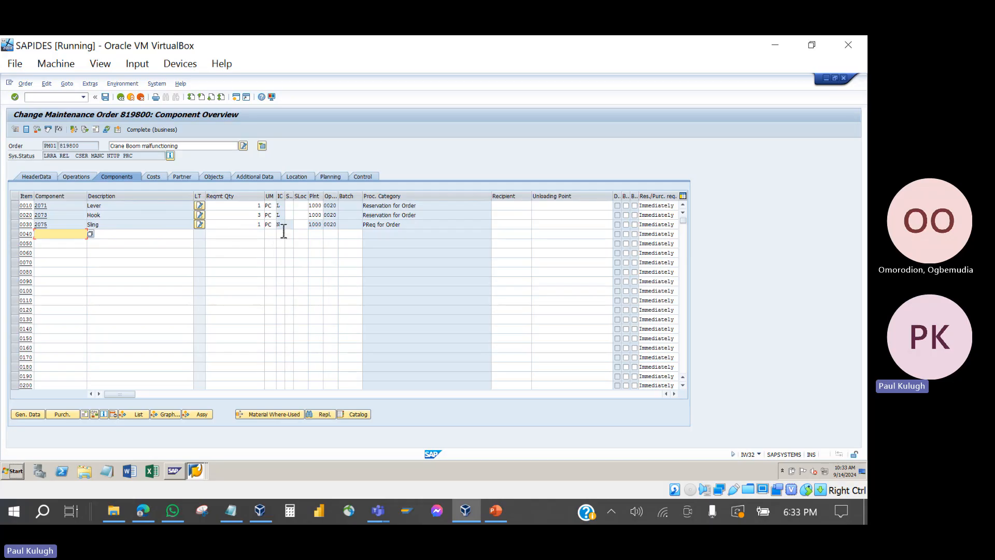
Step: Check the stock overview for Sling 2075, which has no stock, then open its material details
click(45, 225)
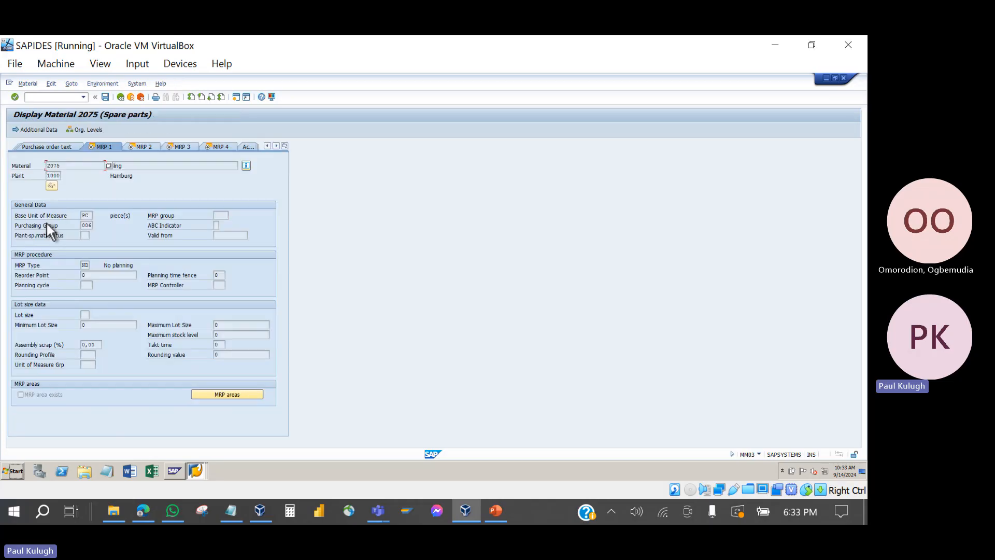
click(106, 84)
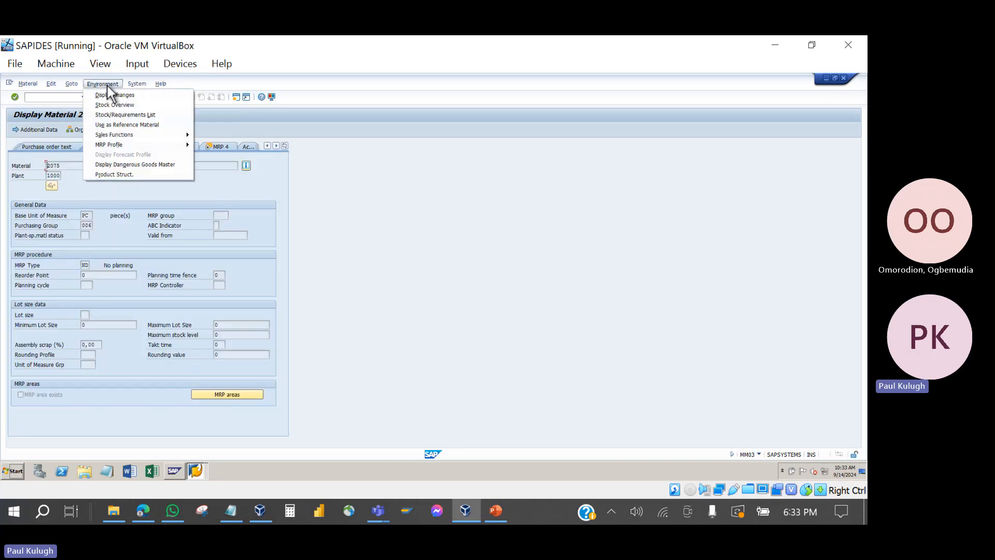
click(120, 106)
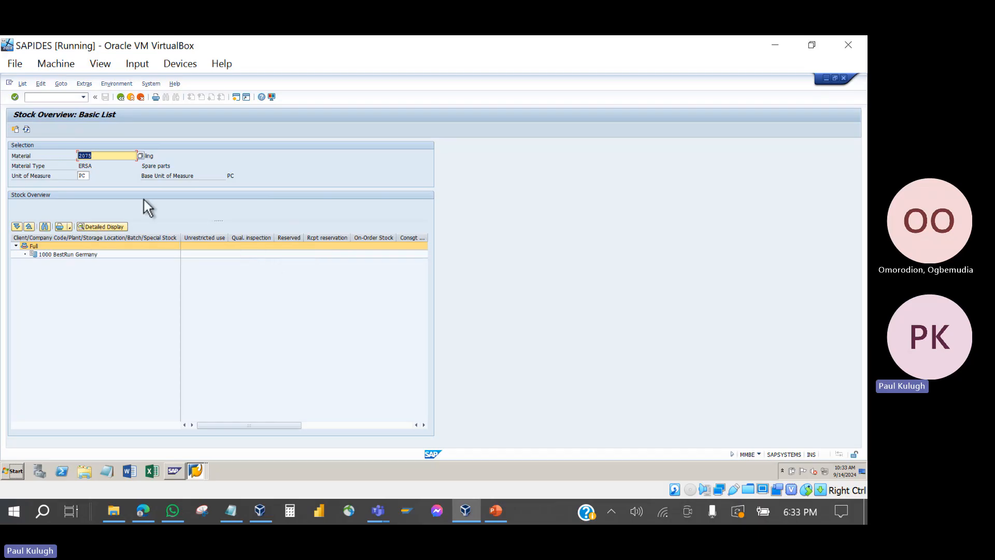
click(169, 167)
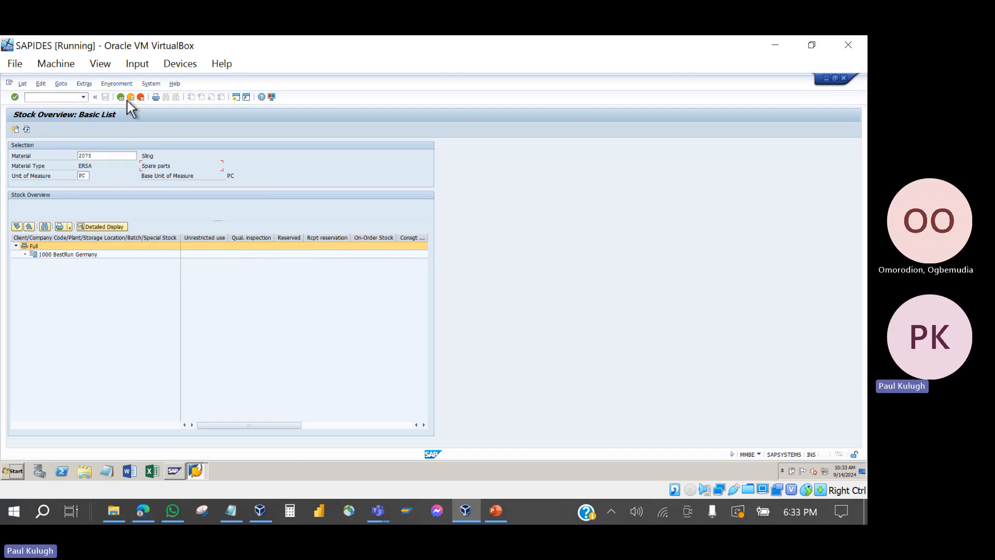
click(47, 254)
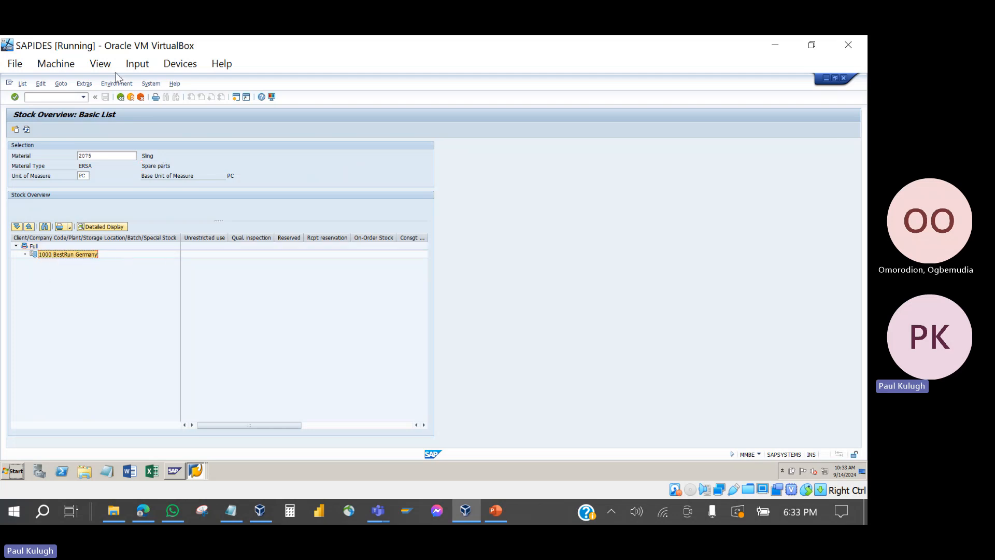
click(122, 99)
Step: Check the stock overview for Lever 2071, showing 1,000 reserved, and return to the components
click(122, 99)
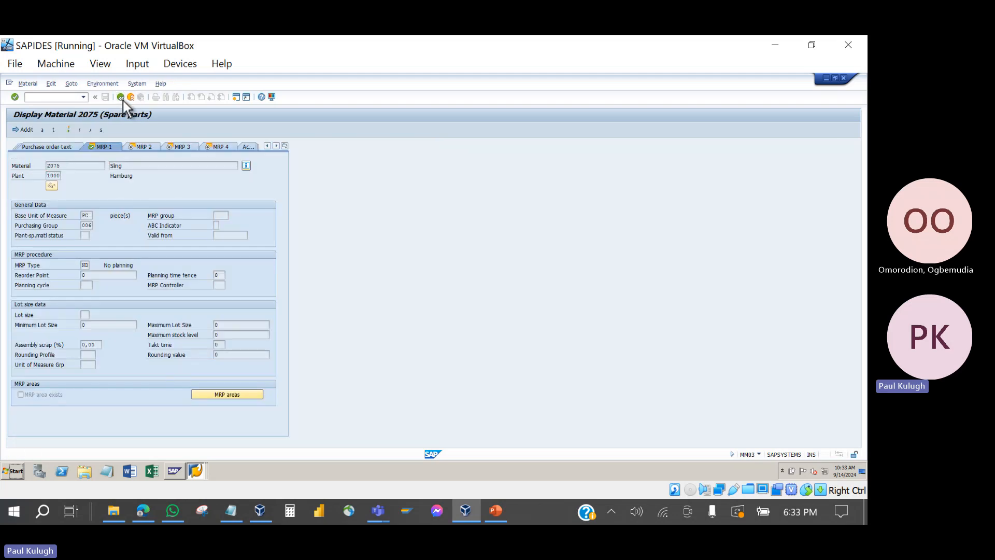
click(57, 206)
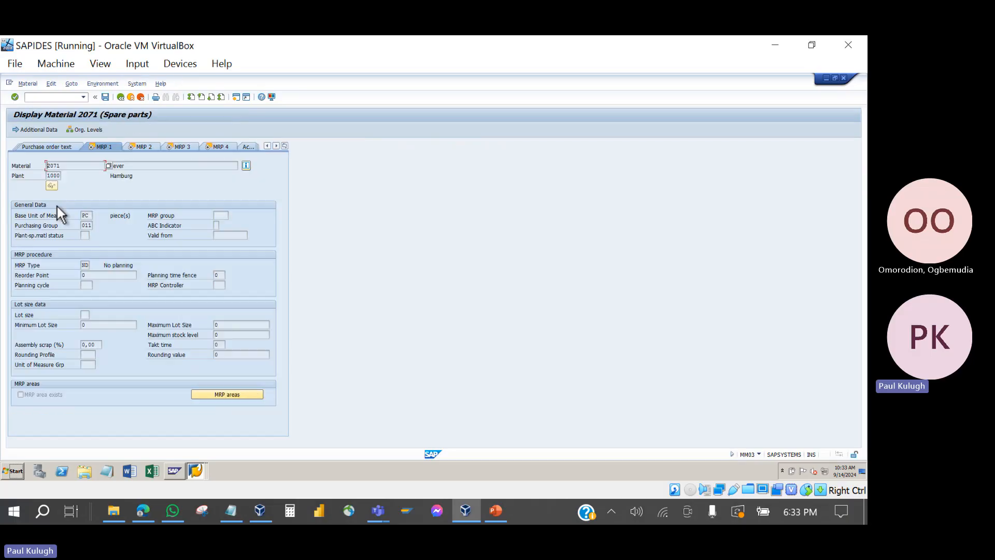
click(103, 84)
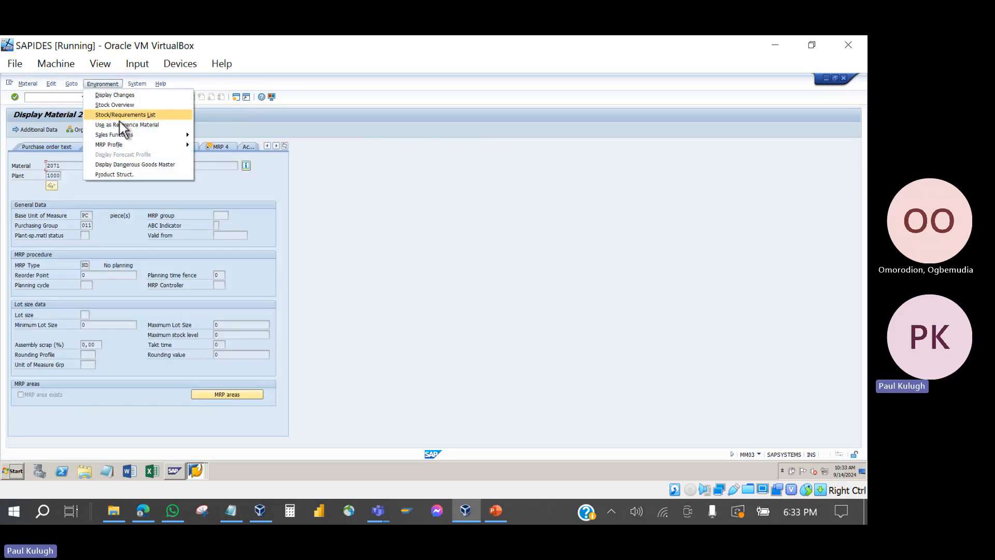
click(132, 105)
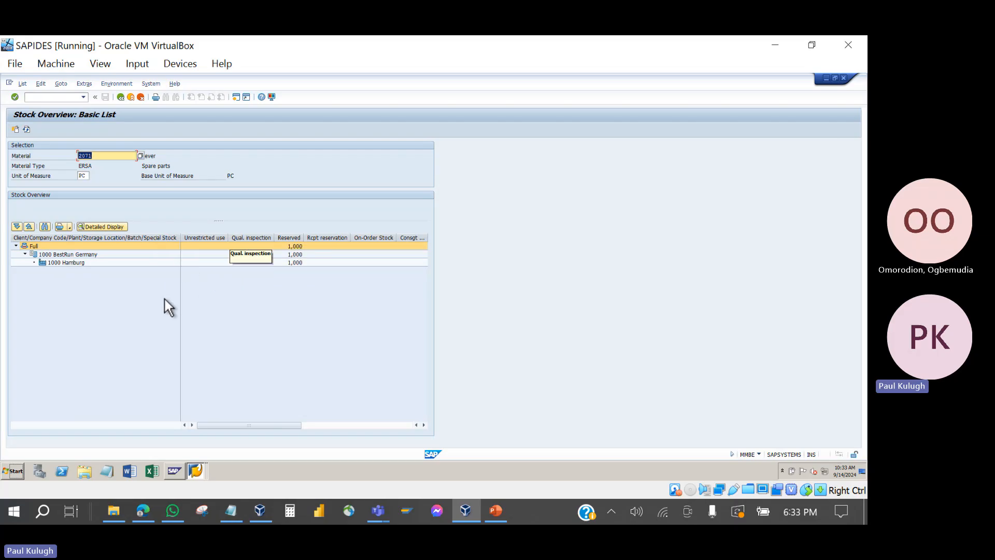
click(117, 99)
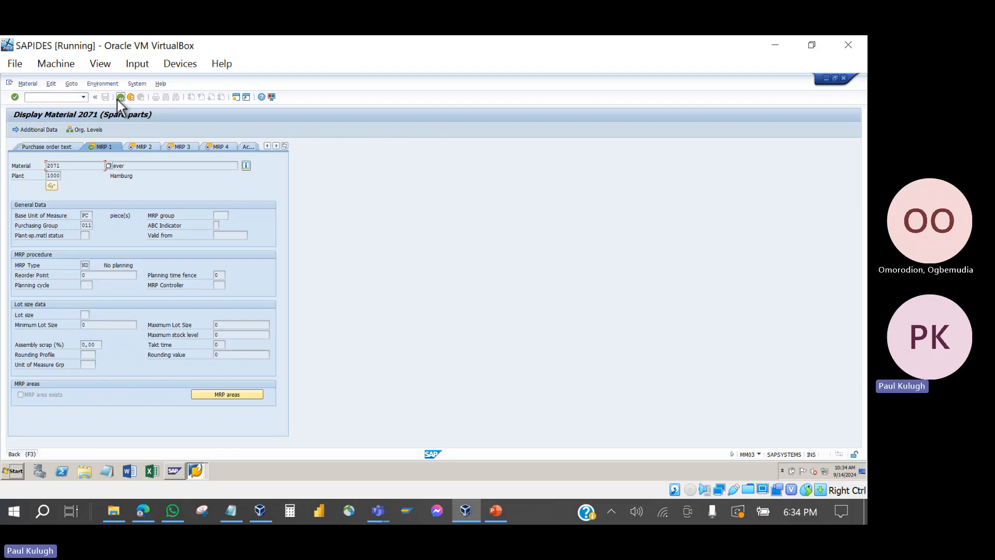
click(121, 98)
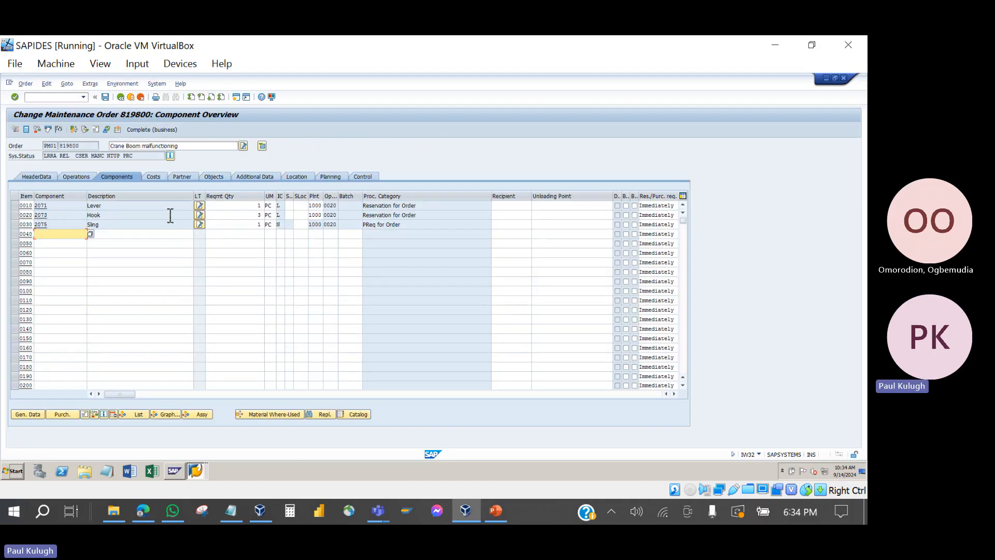
Step: Point out components 2071, 2075 and 2073 in rows 0010-0030, then return to the slides
click(60, 208)
click(60, 226)
click(58, 216)
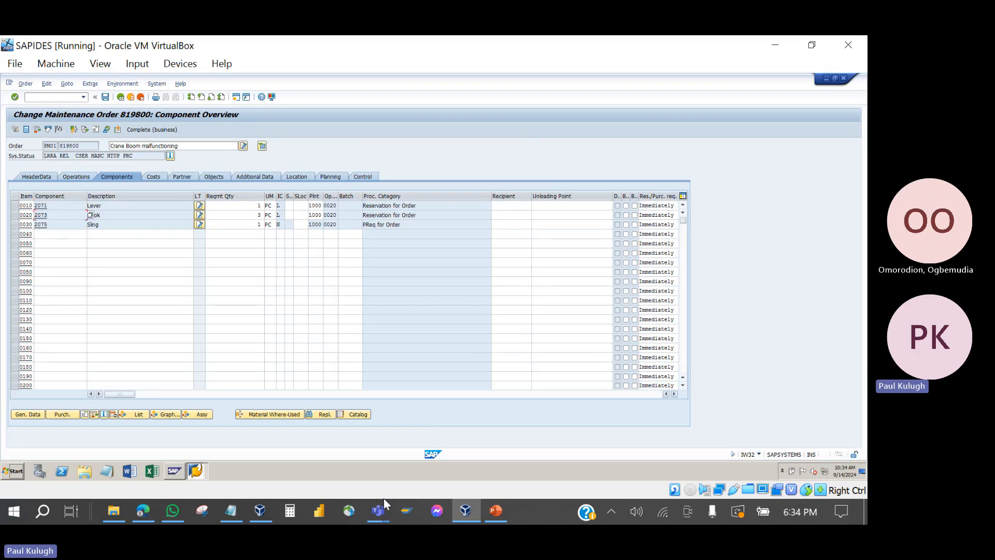
click(499, 516)
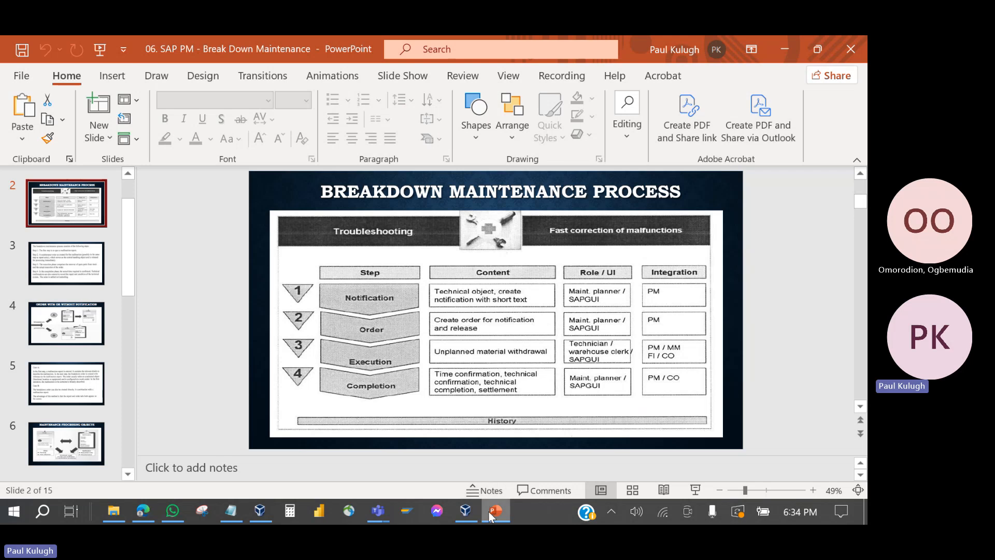
Step: Display slide 10, Time Confirmation, then bring the VirtualBox Manager with SAPIDES running forward
click(489, 512)
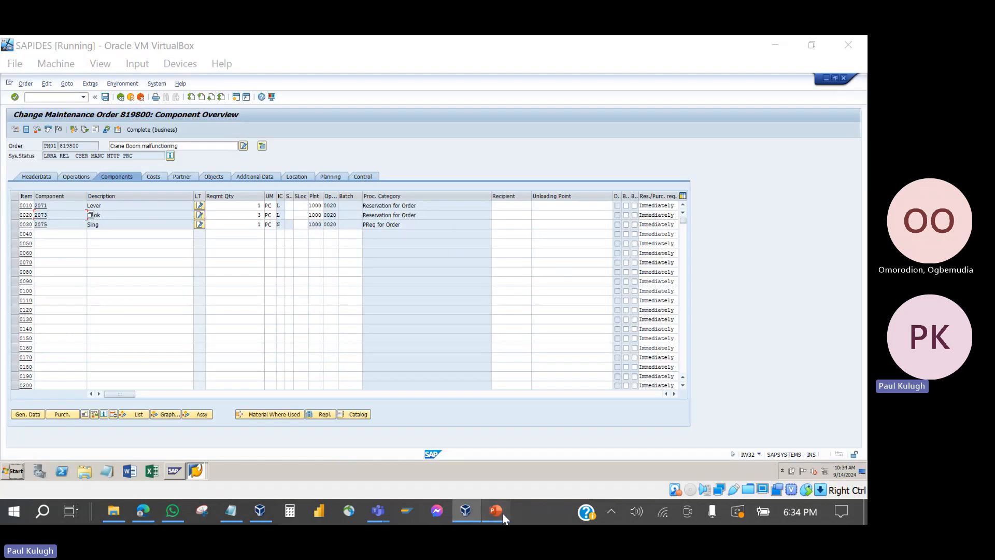
click(502, 512)
scroll(77, 378, down, 5)
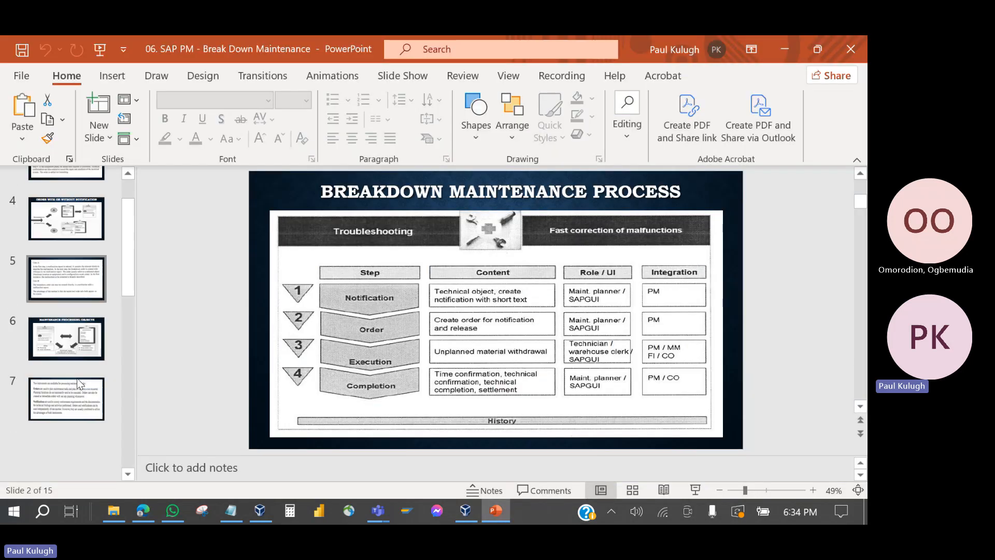
scroll(77, 378, down, 3)
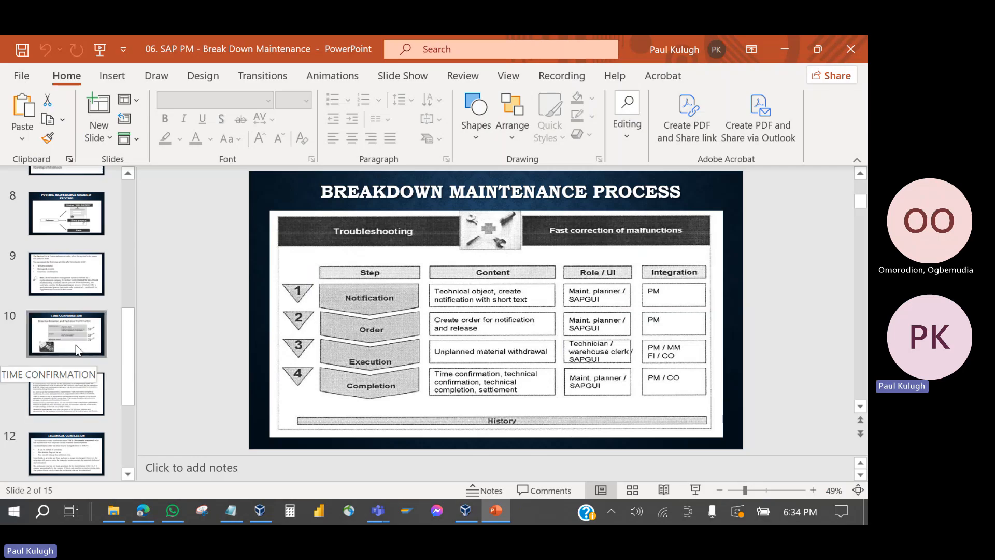
click(73, 331)
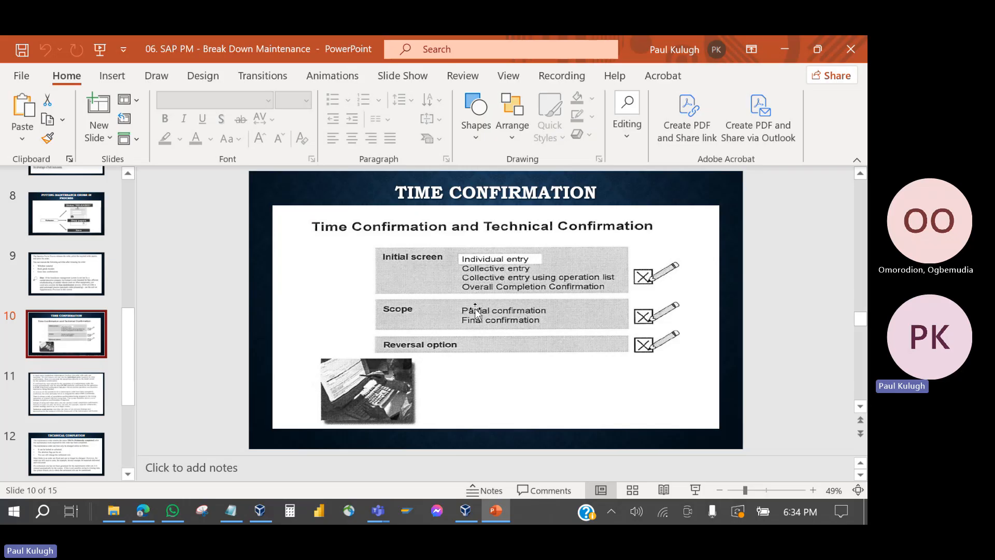
click(254, 515)
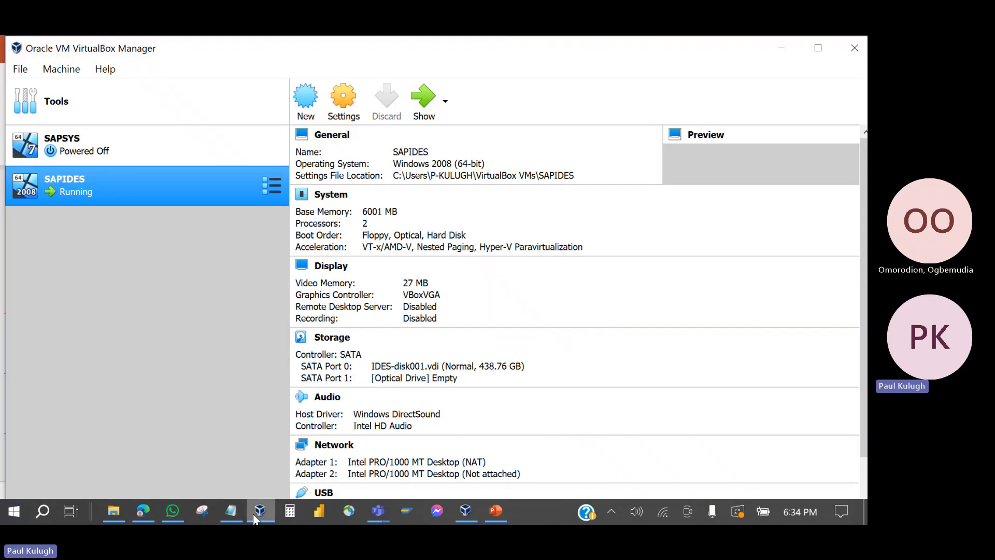
Step: Show order 819800's operations: Dismantle damaged boom, Replace New Boom, Isolate electrical Cables
click(424, 97)
click(76, 177)
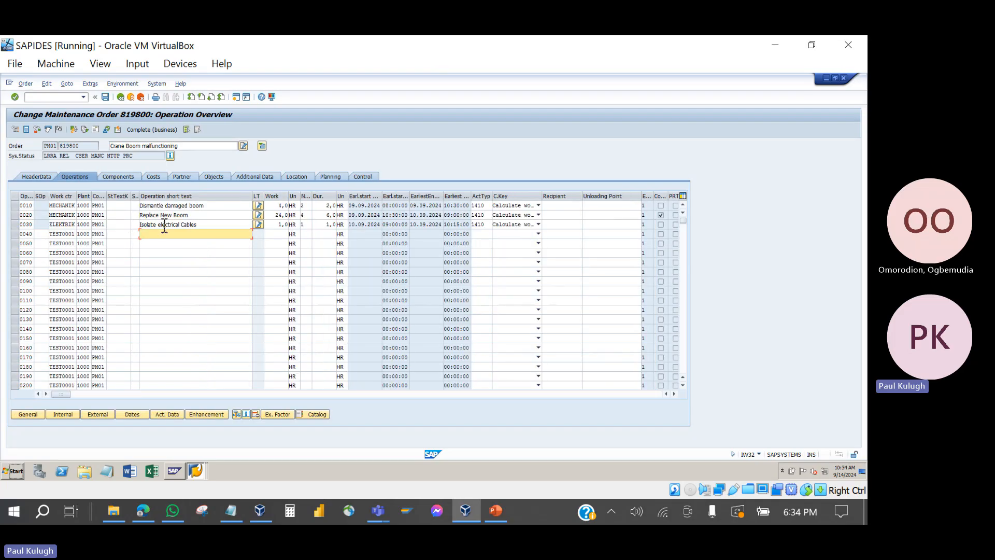
click(216, 206)
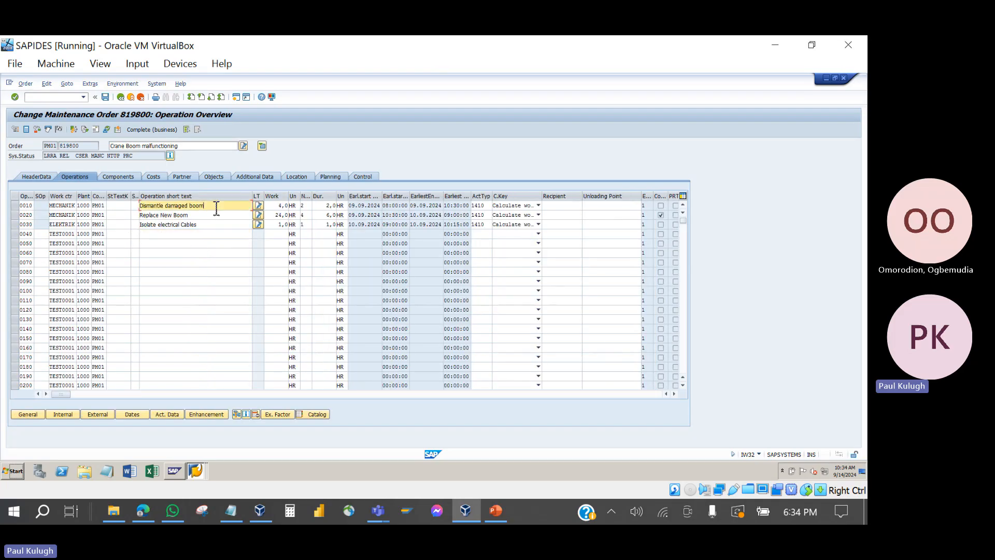
click(214, 216)
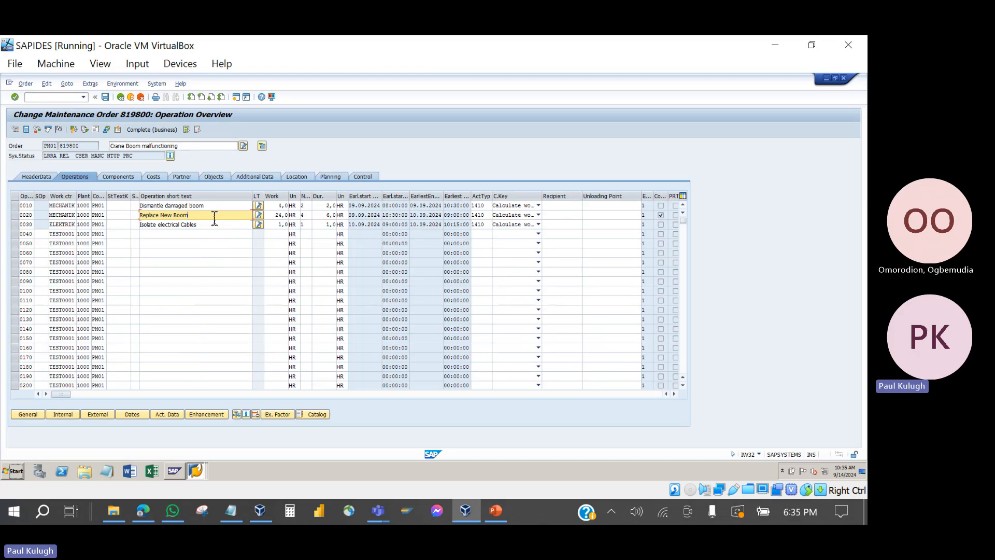
click(210, 226)
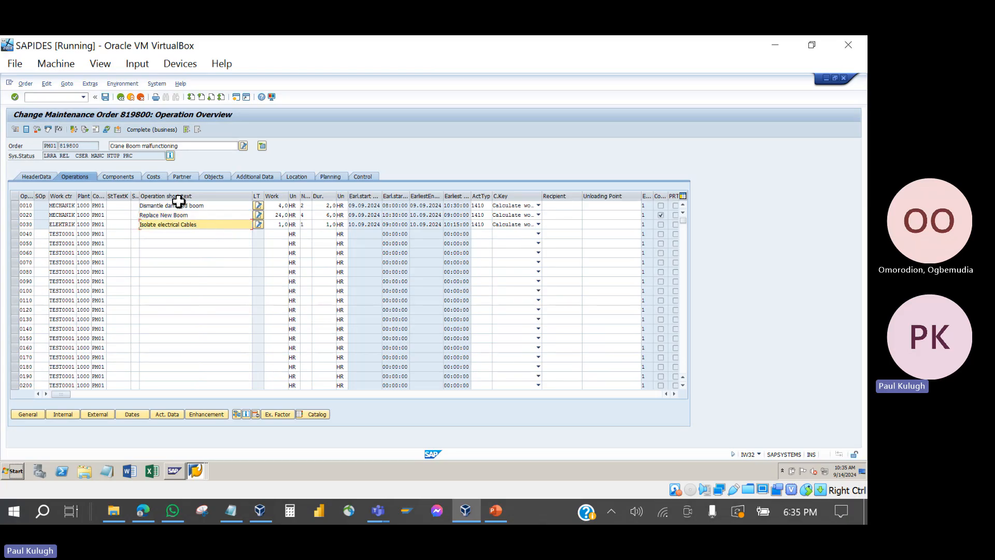
Step: Check the order's system status after REL, then return to the Time Confirmation slide
click(75, 160)
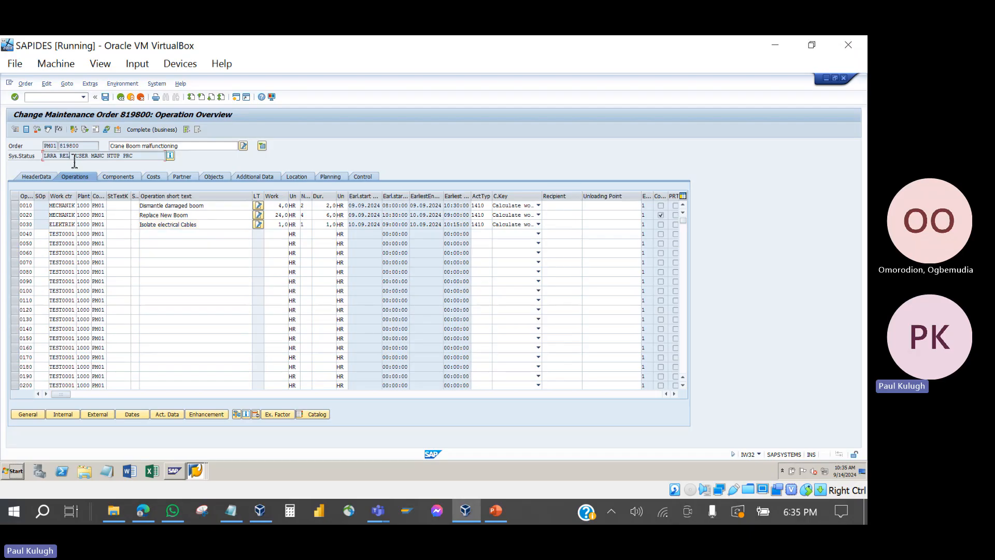
drag(74, 162, 78, 161)
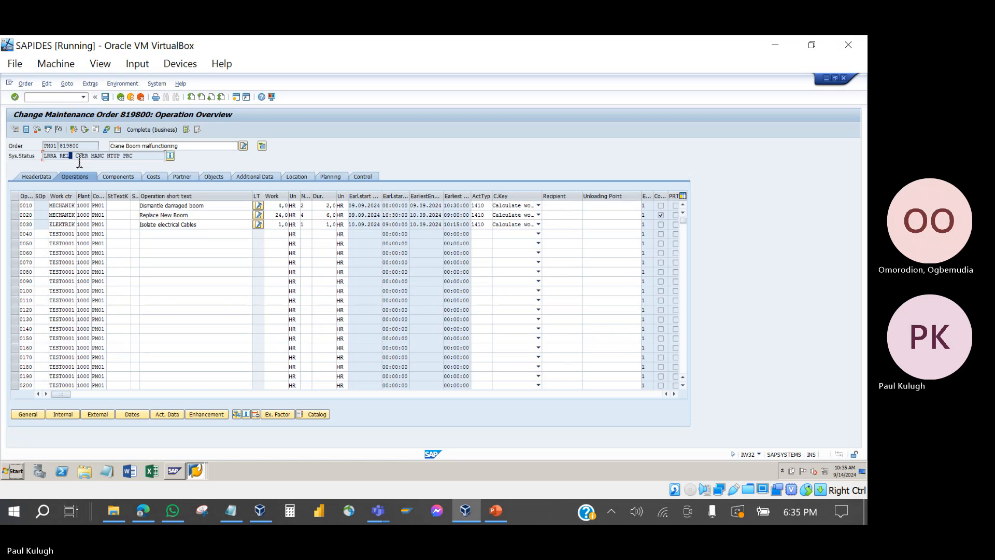
click(500, 515)
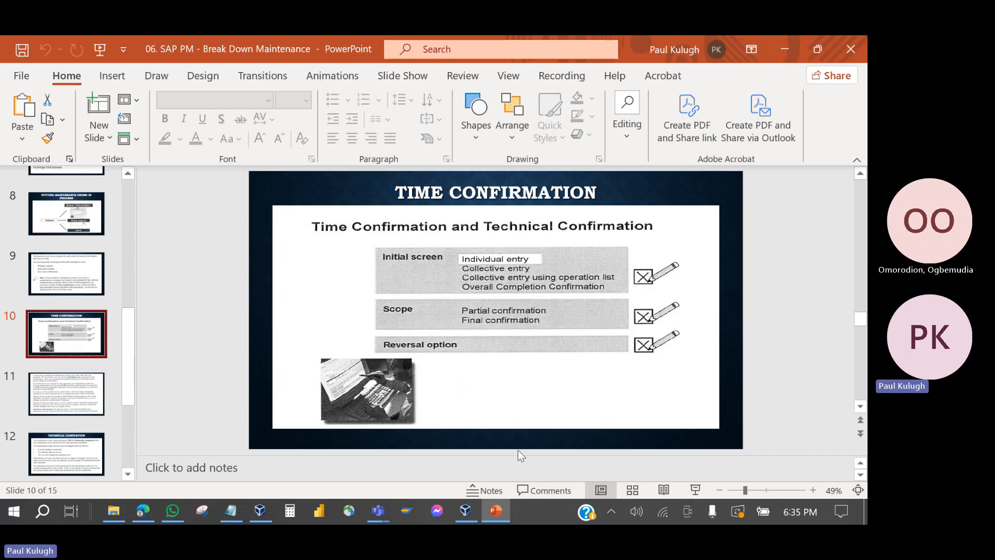
Step: Save maintenance order 819800 and bring up the Change PM Orders list with orders 819800 and 819820
click(495, 514)
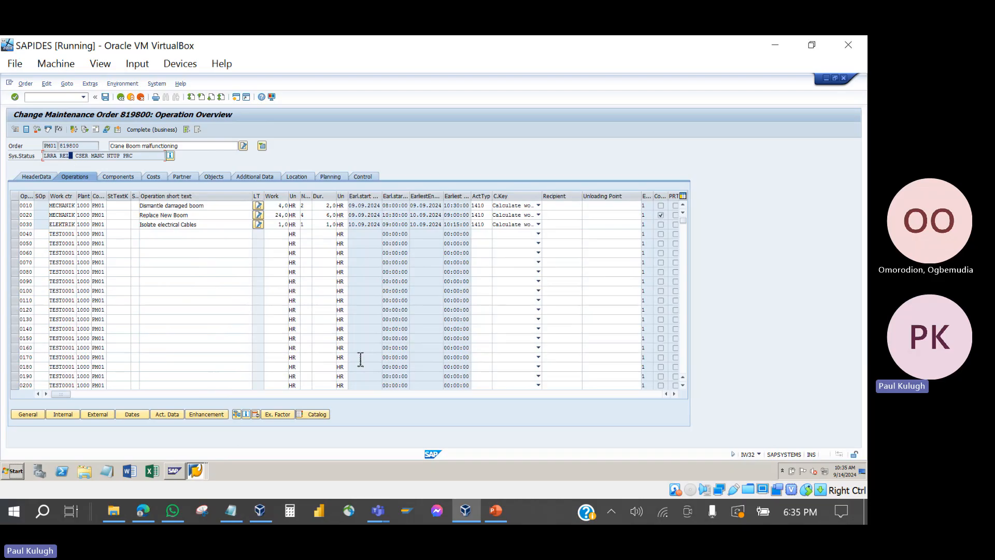
click(497, 514)
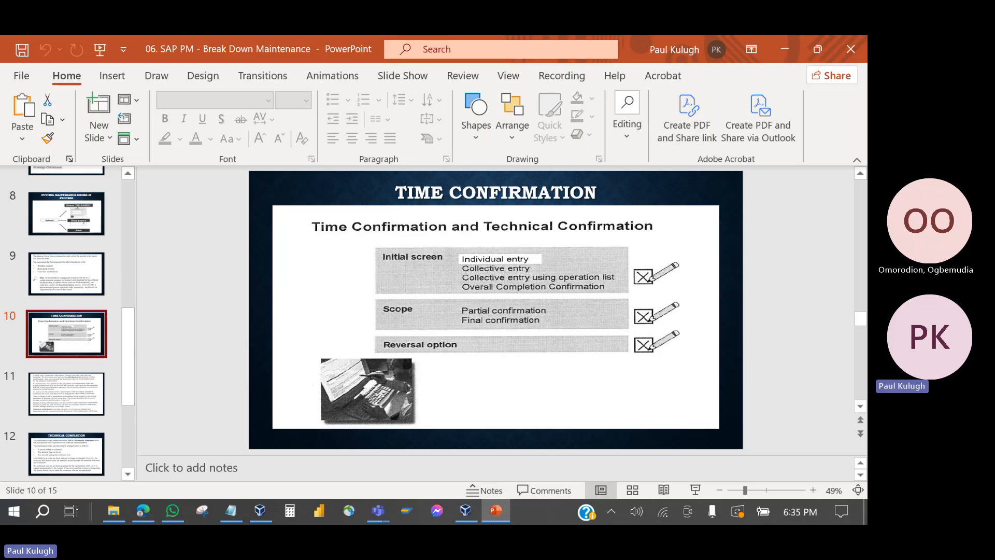
click(498, 509)
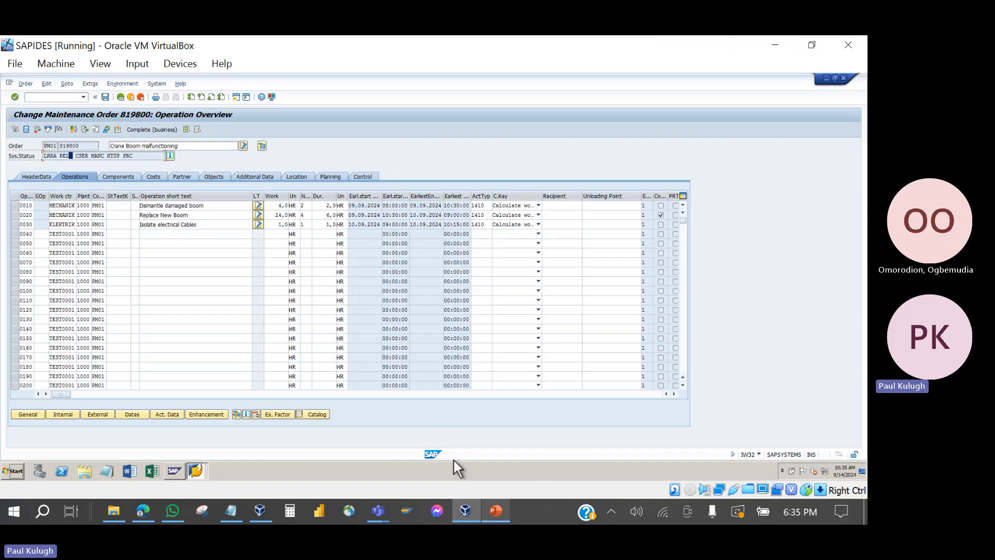
click(106, 98)
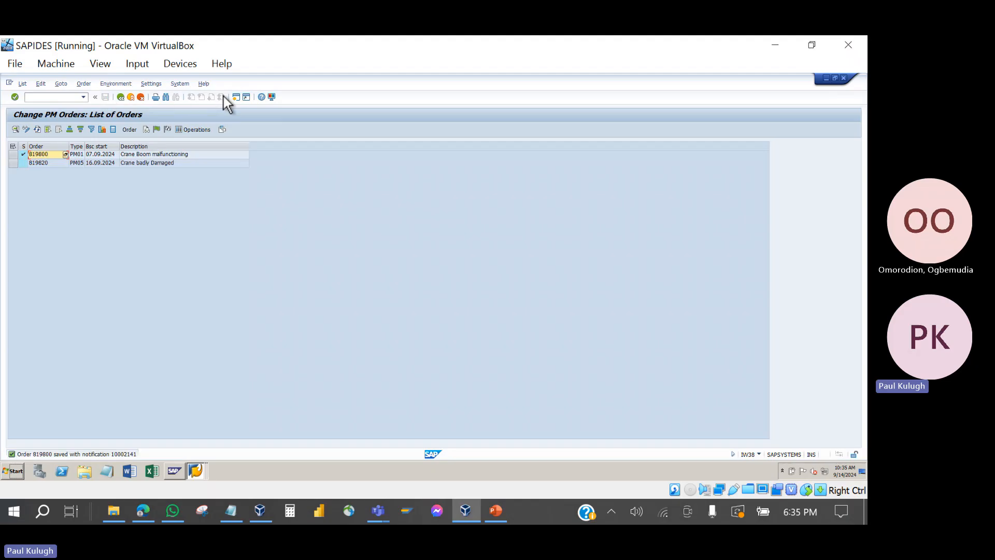
click(198, 470)
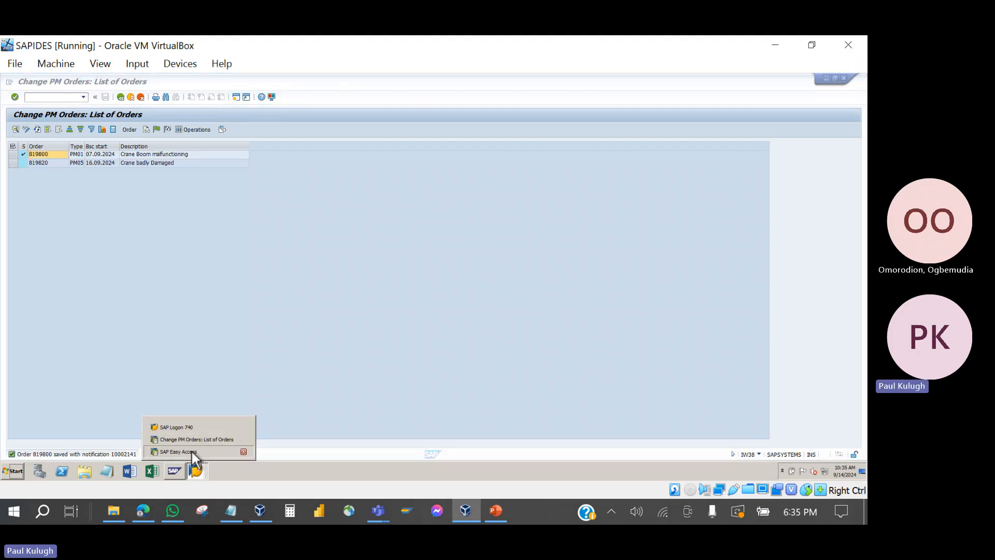
Step: In SAP Easy Access, expand Logistics > Plant Maintenance > Maintenance Processing
click(192, 449)
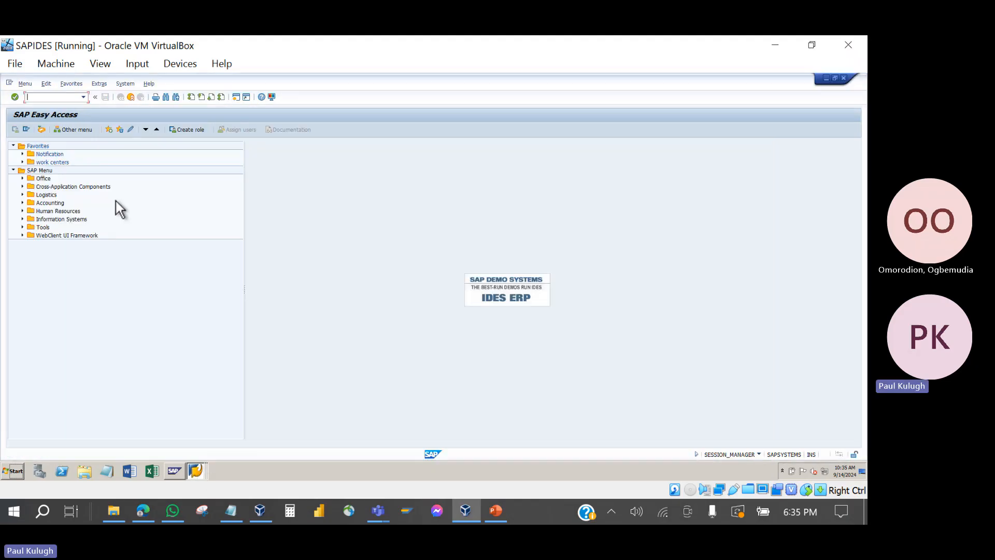
click(22, 195)
click(31, 203)
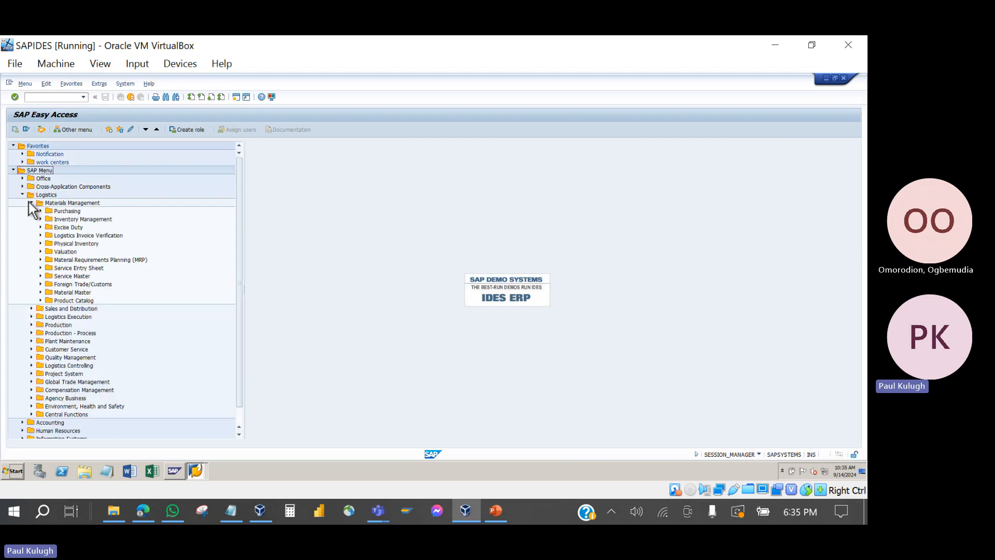
click(30, 203)
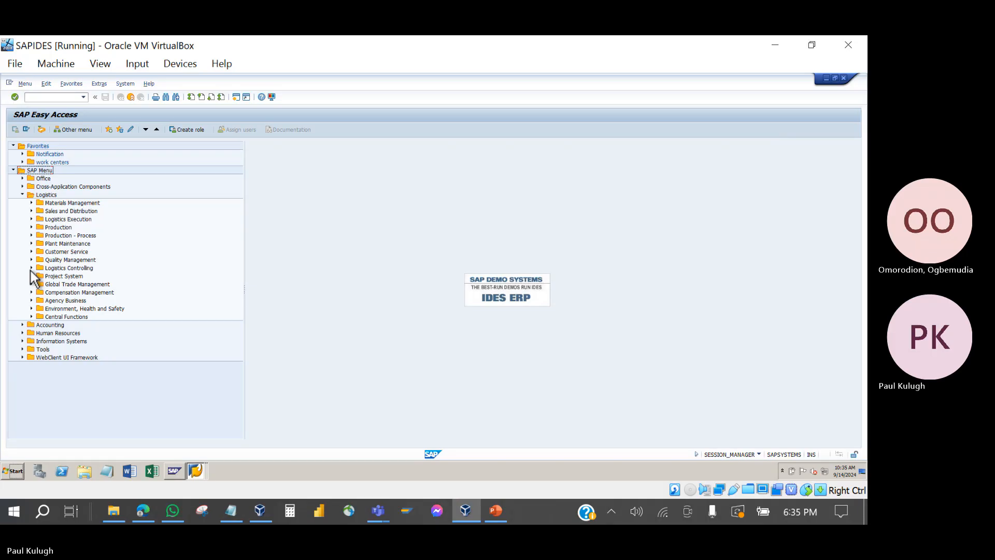
click(32, 243)
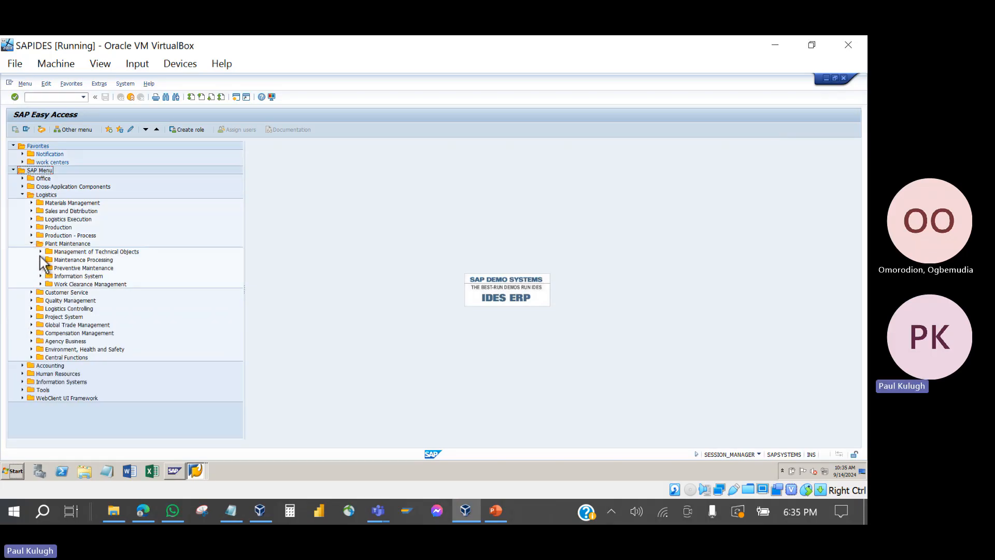
click(39, 260)
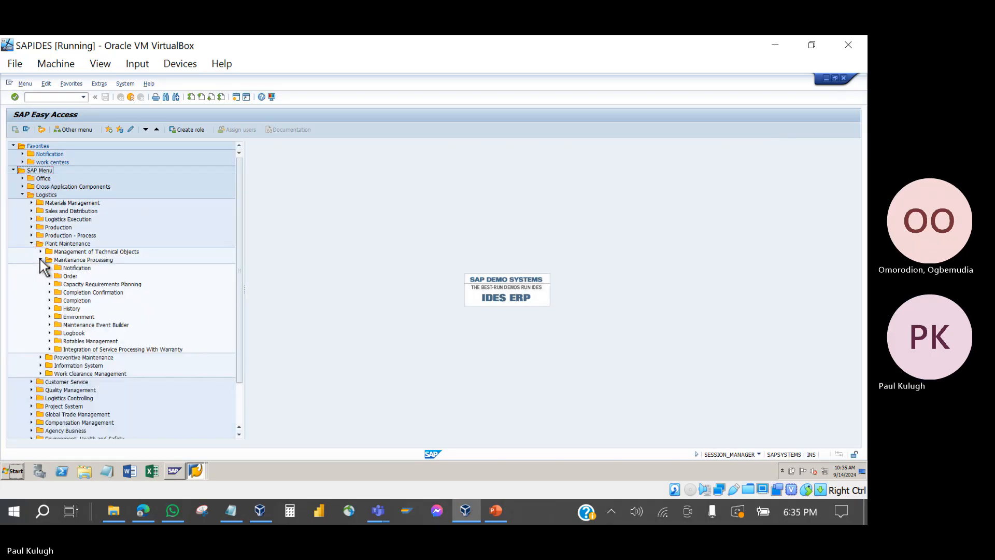
Step: Expand Completion Confirmation > Entry to locate IW41, then return to the Time Confirmation slide
click(77, 293)
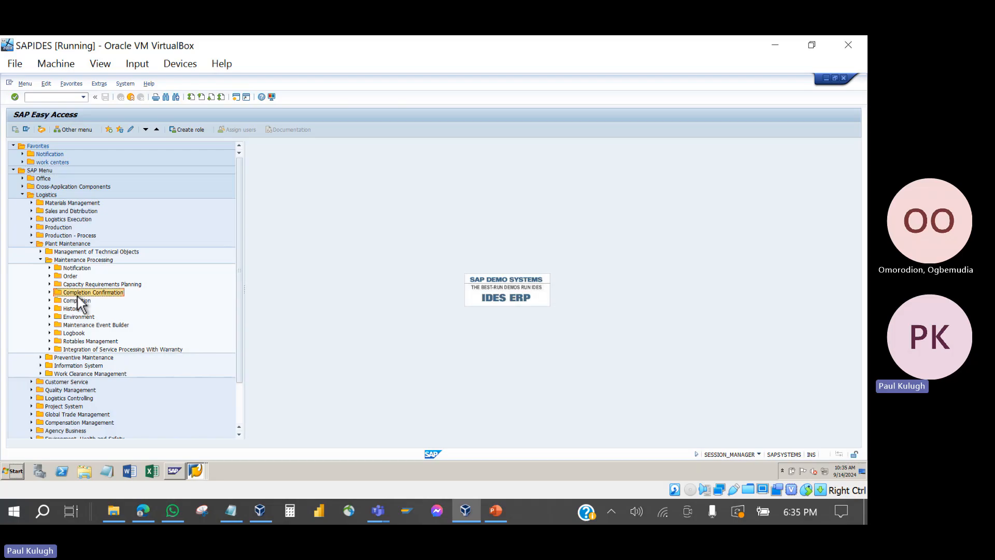
click(49, 292)
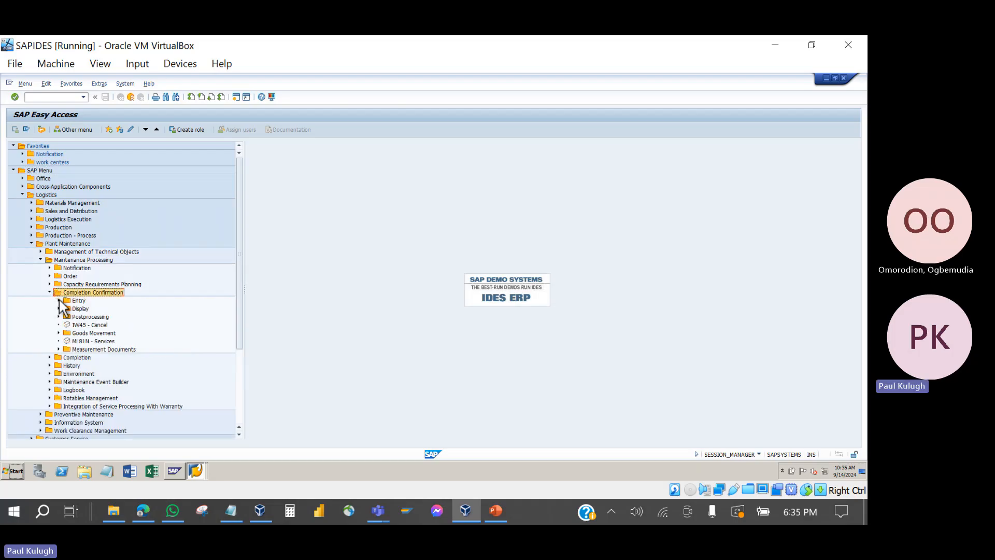
click(58, 300)
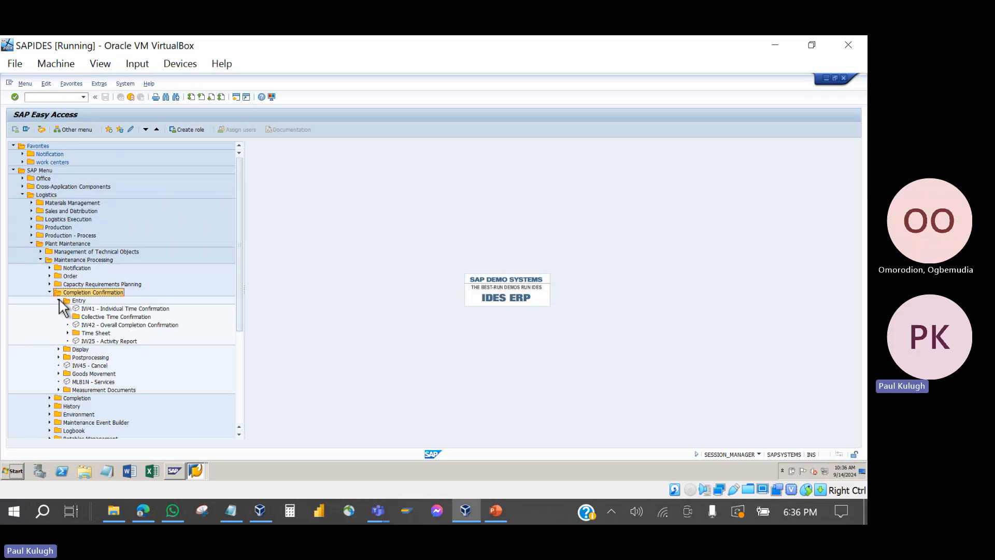
click(147, 308)
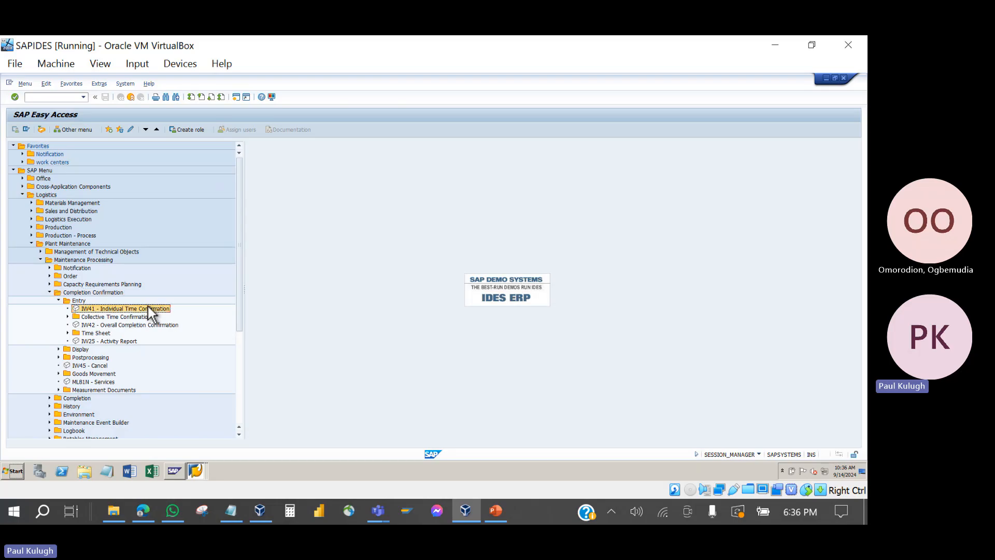
click(496, 511)
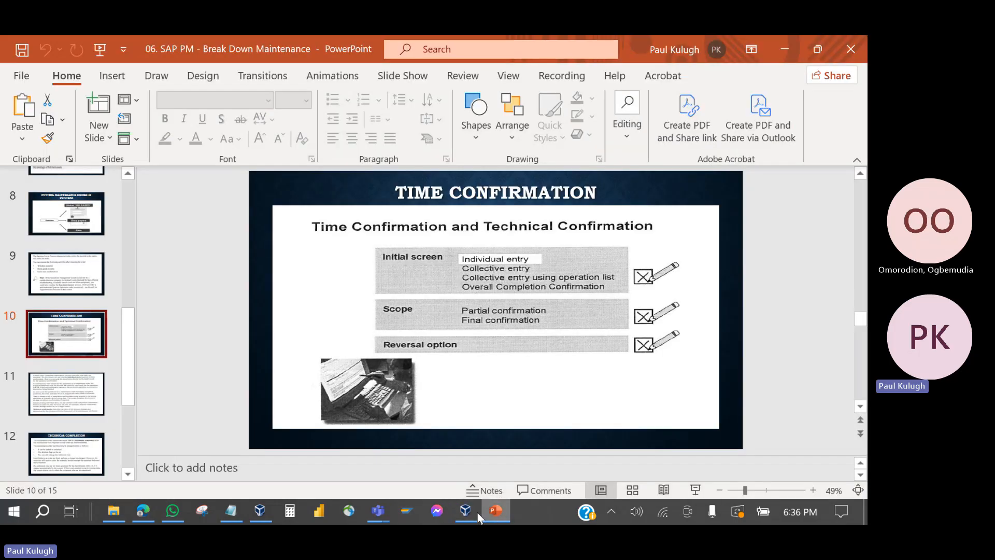
Step: Admit the lobby participant into the Teams meeting, then go back to the SAP Easy Access menu
mouse_move(378, 510)
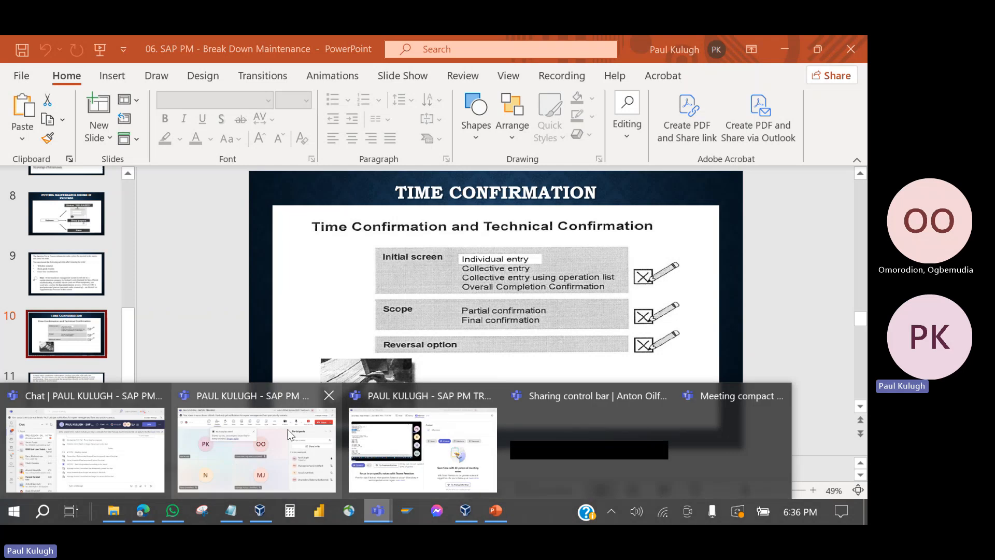
click(289, 434)
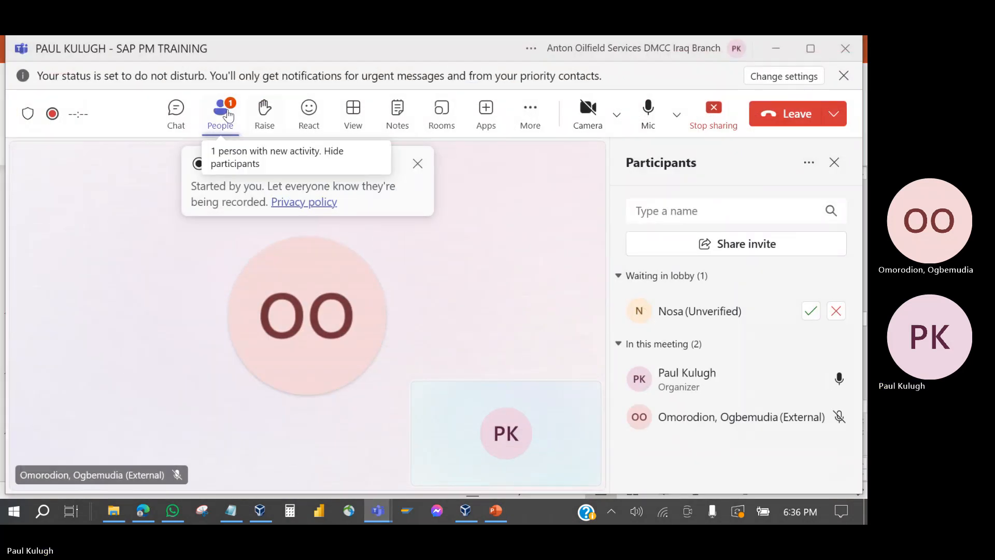
click(811, 311)
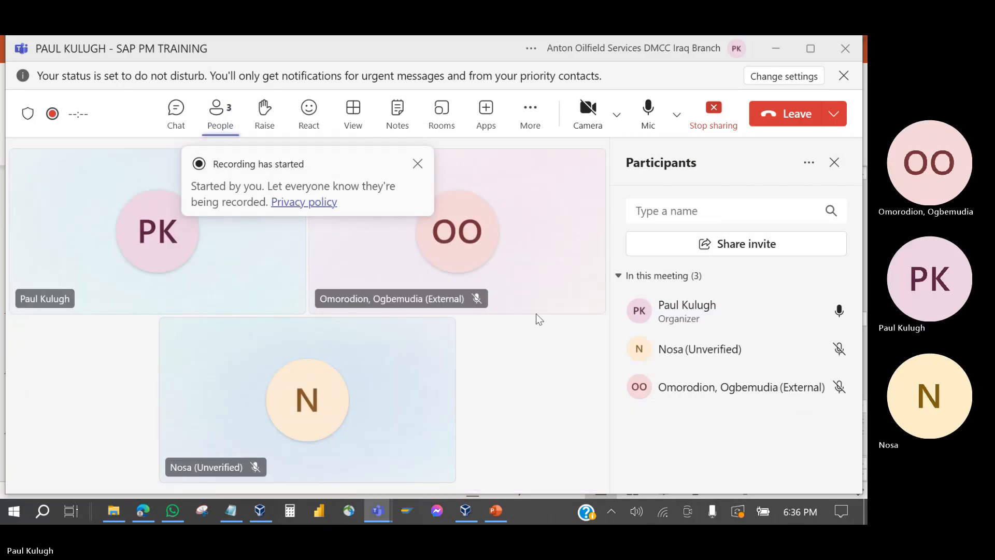
click(495, 512)
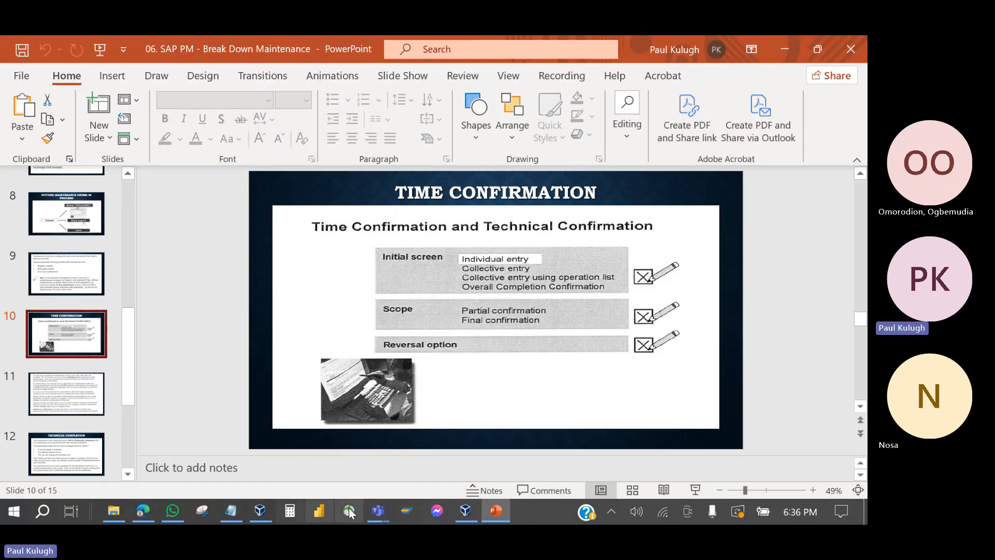
click(466, 511)
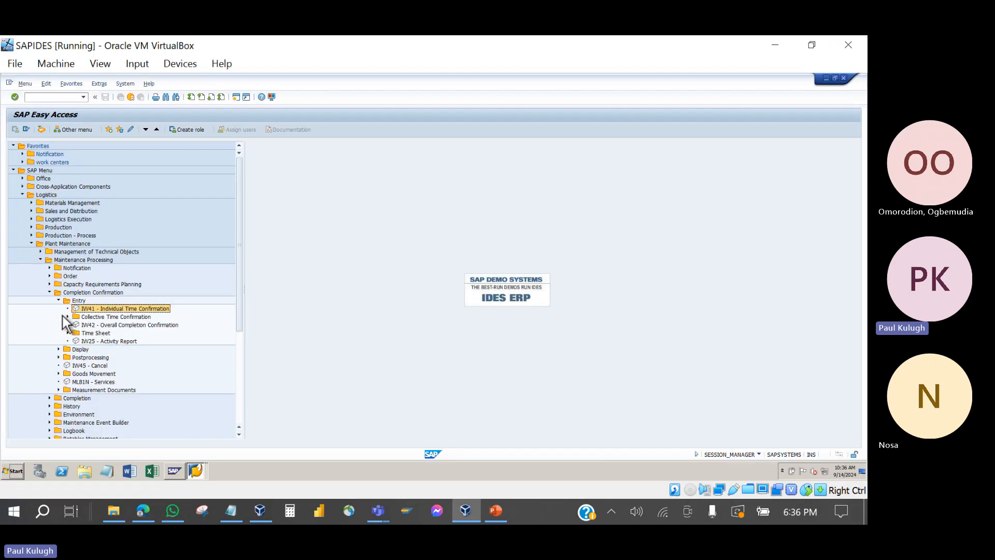
Step: Start IW41 Individual Time Confirmation with order 819800 entered
click(67, 317)
click(124, 325)
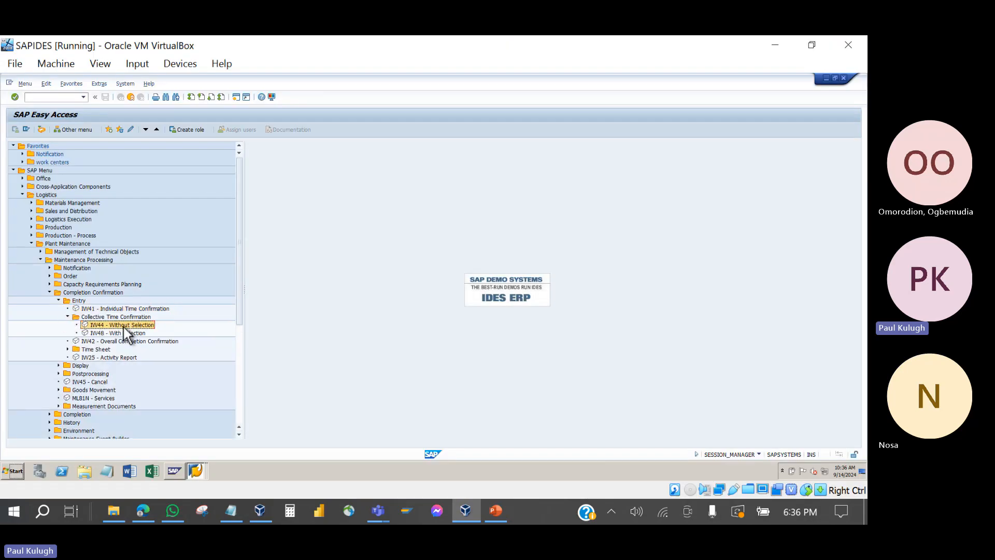
click(124, 334)
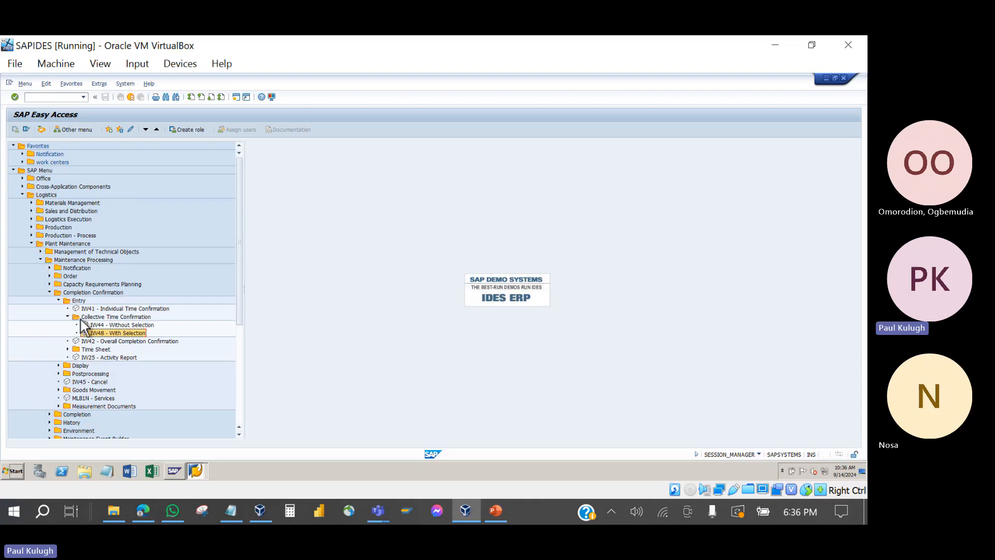
double_click(104, 309)
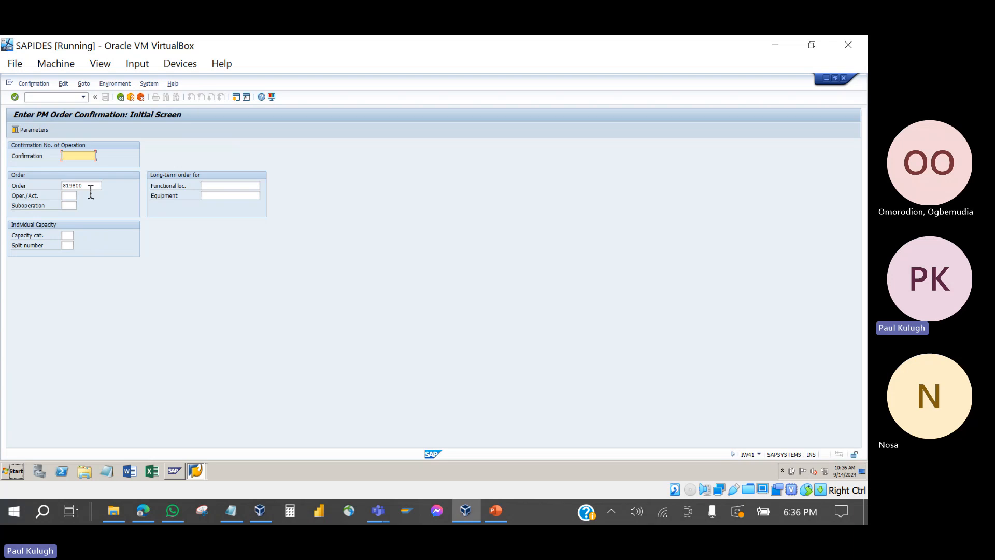
double_click(89, 187)
click(69, 197)
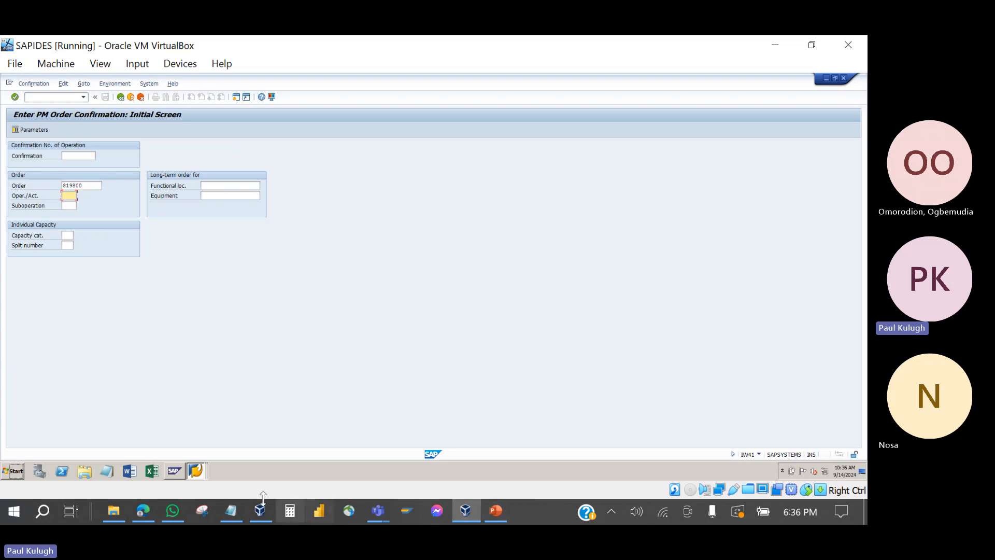
Step: Return to the Enter PM Order Confirmation screen in the SAP virtual machine
click(144, 511)
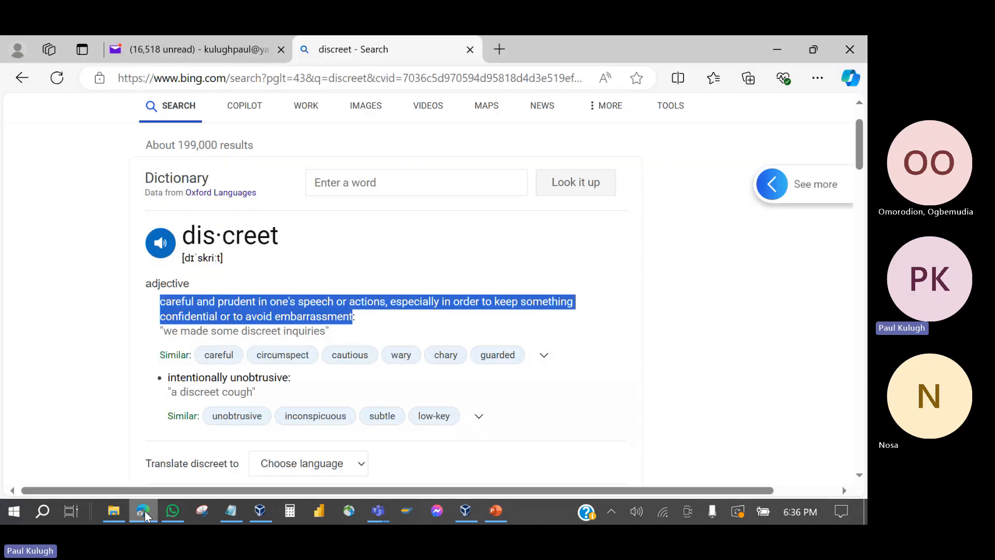
click(144, 511)
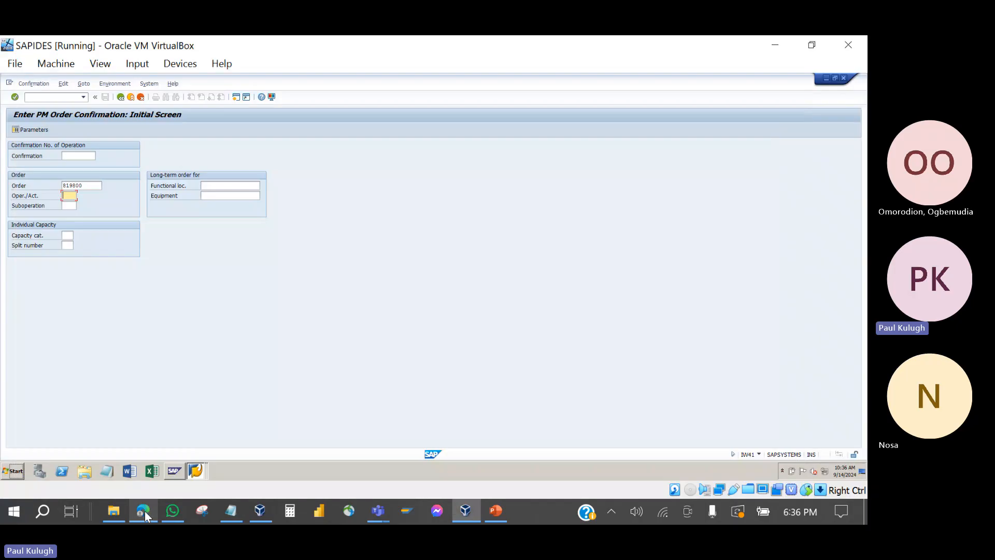
click(260, 512)
click(420, 102)
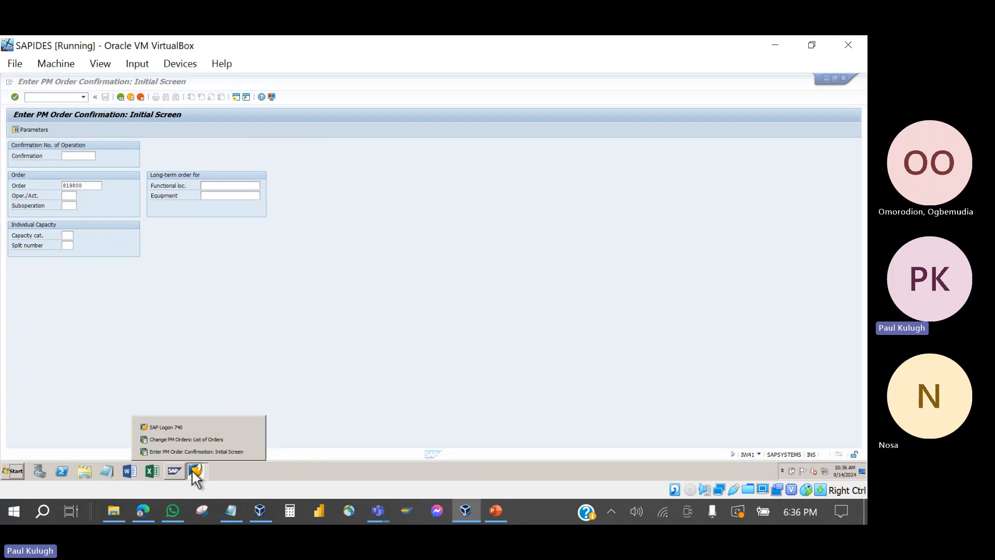
click(188, 437)
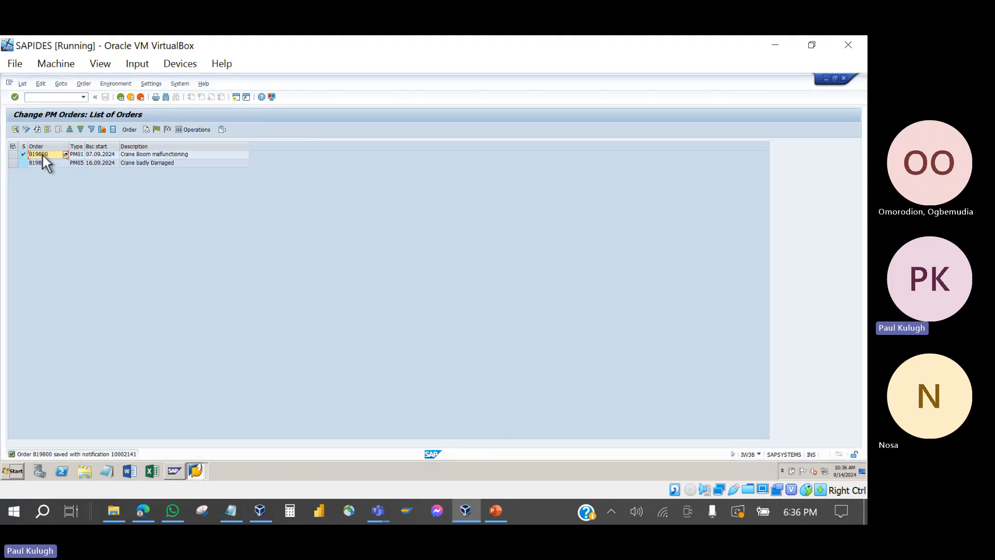
click(193, 468)
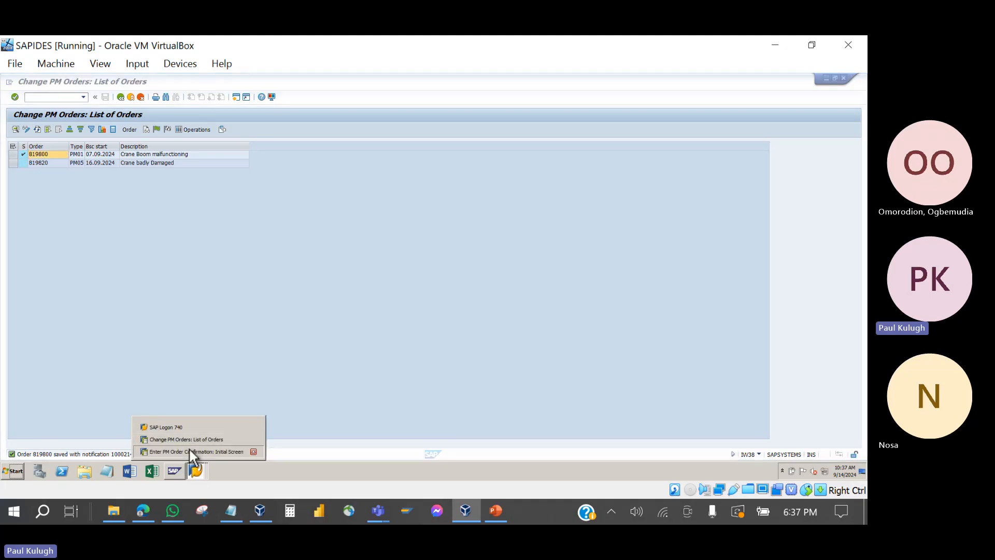
click(190, 449)
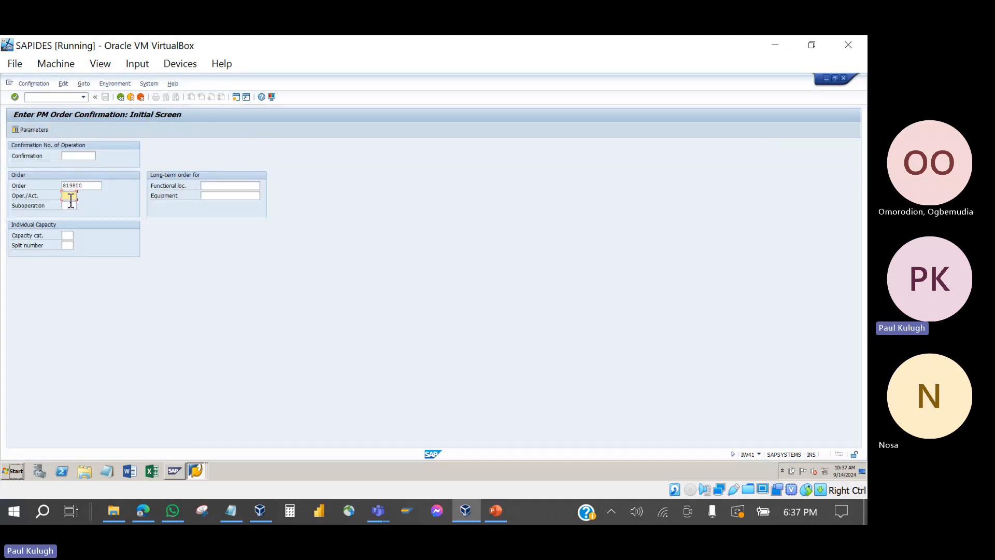
Step: Final-confirm operation 0010 with 2 HR actual duration, save, and view the cost error log
text(001)
click(70, 203)
key(Return)
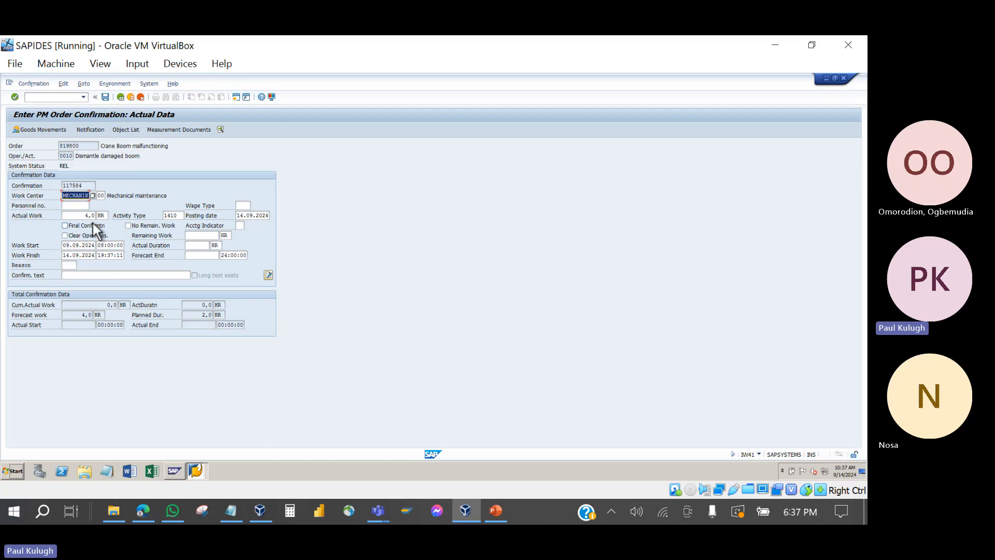
click(65, 225)
click(198, 247)
click(106, 97)
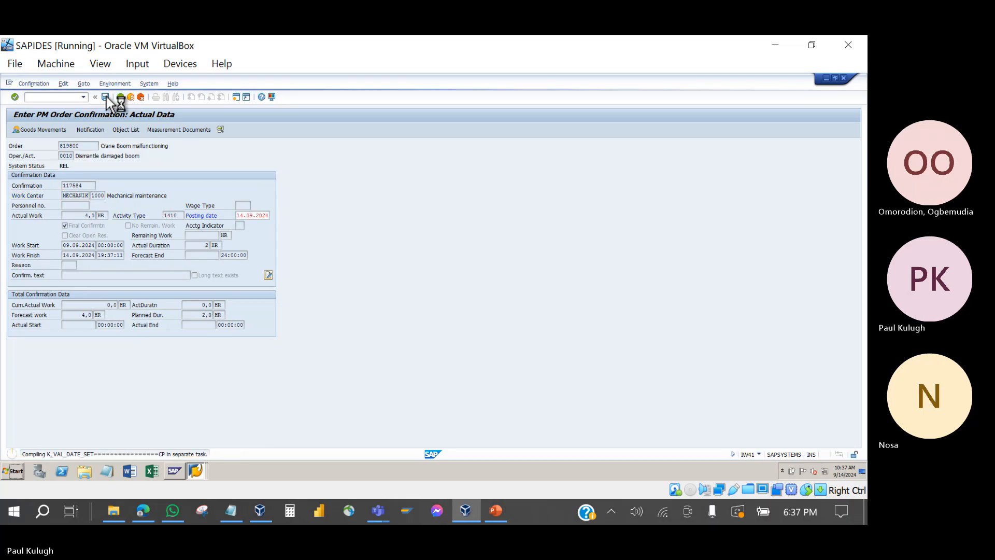
click(118, 270)
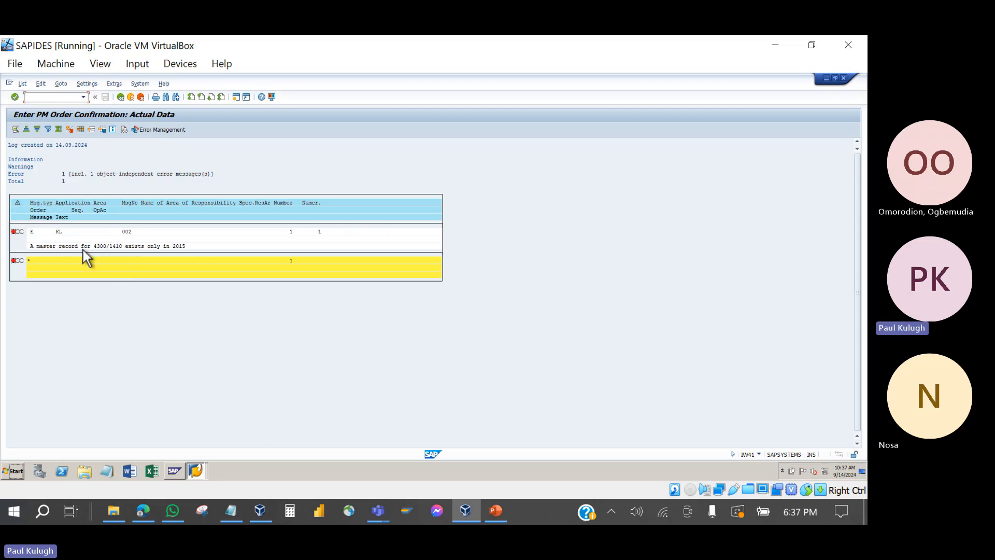
Step: Save the operation 0010 confirmation despite the cost error and refresh the PM orders list
click(120, 97)
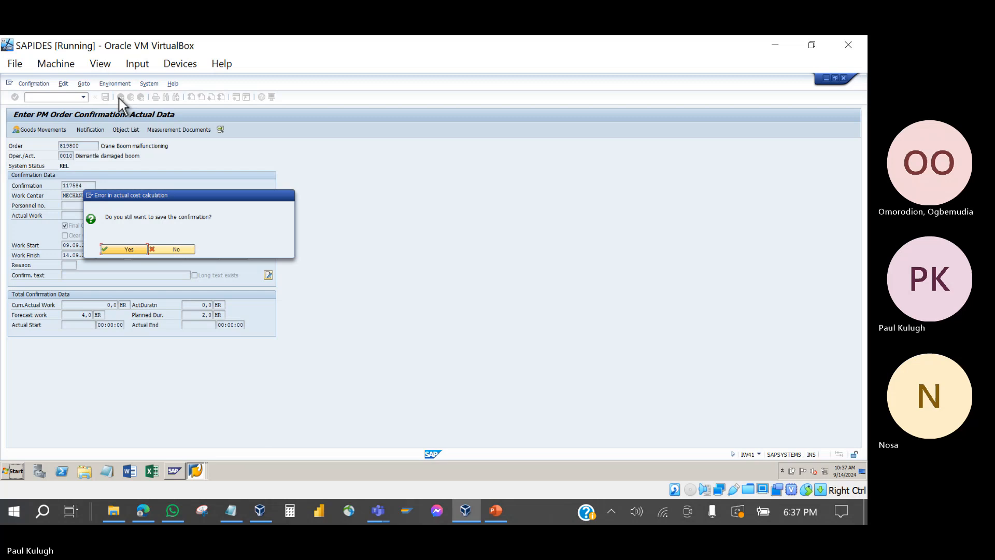
click(135, 252)
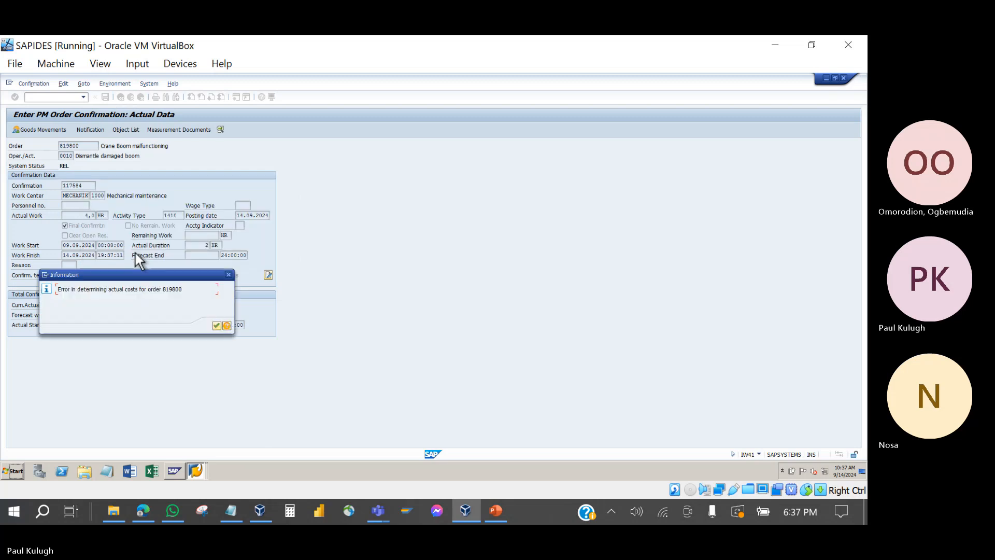
click(217, 325)
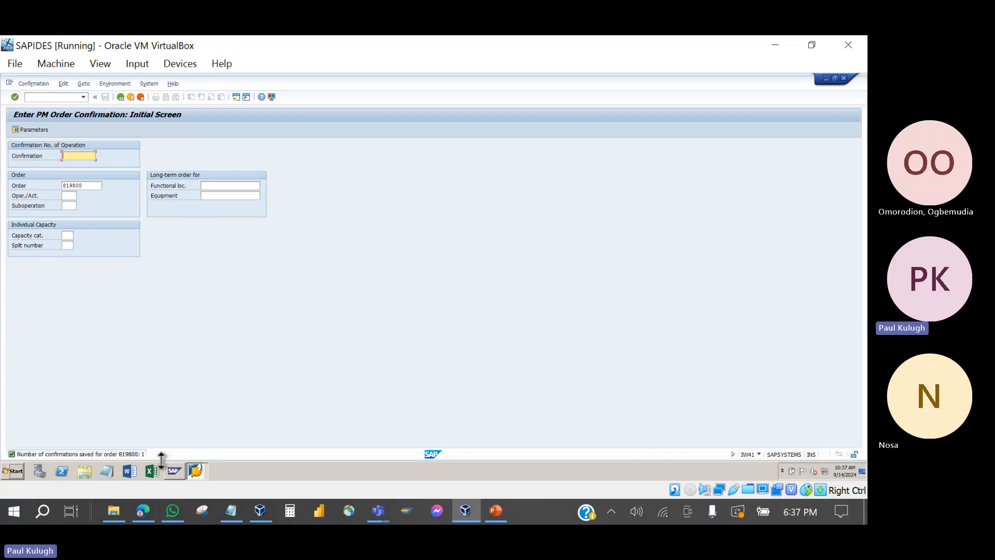
click(190, 472)
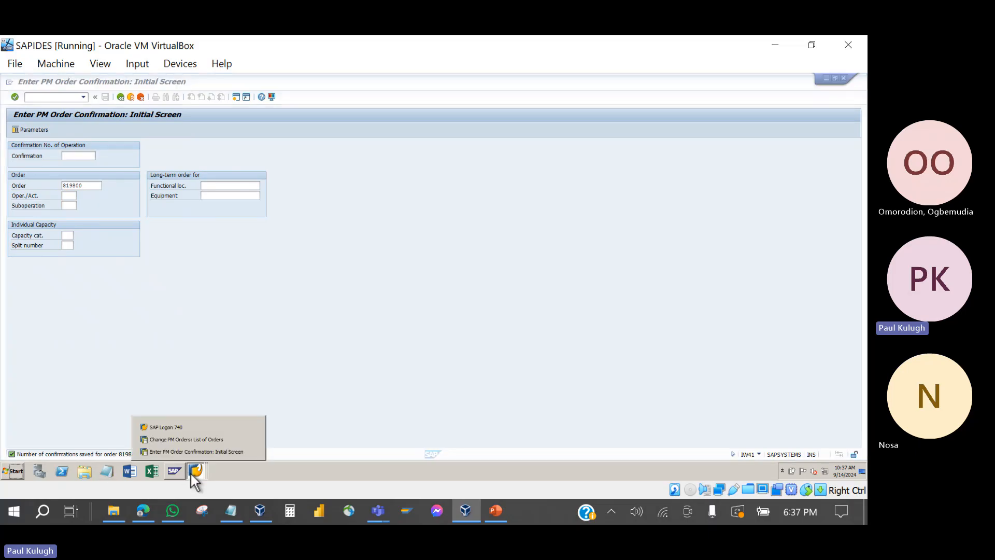
click(188, 440)
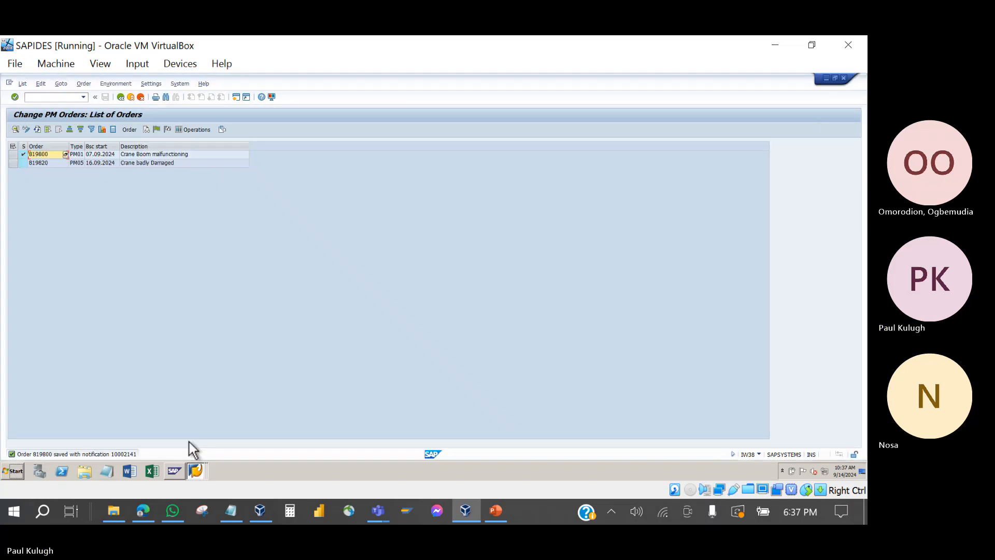
click(35, 130)
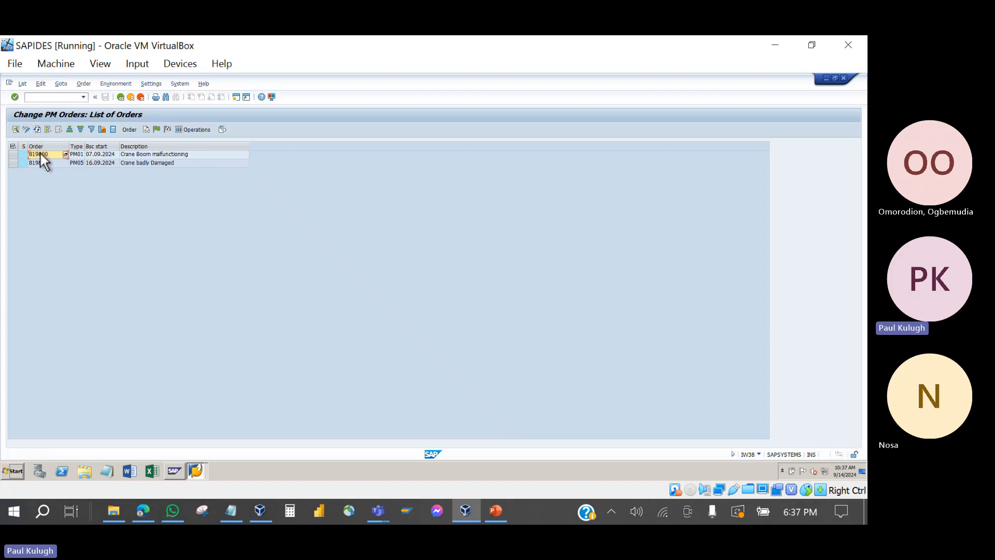
Step: Open order 819800, check its PCNF status, and save it despite the cost calculation error
double_click(40, 153)
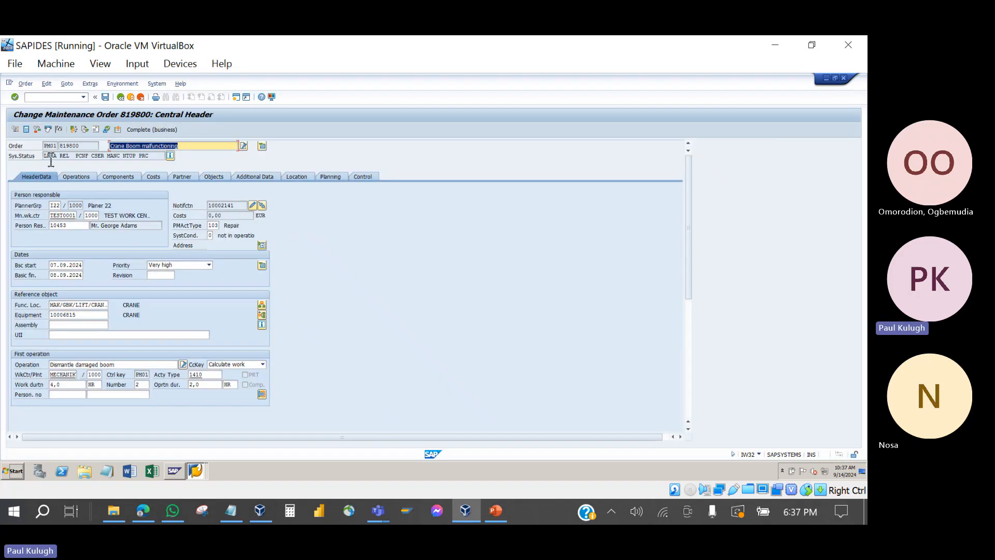
click(91, 157)
double_click(81, 156)
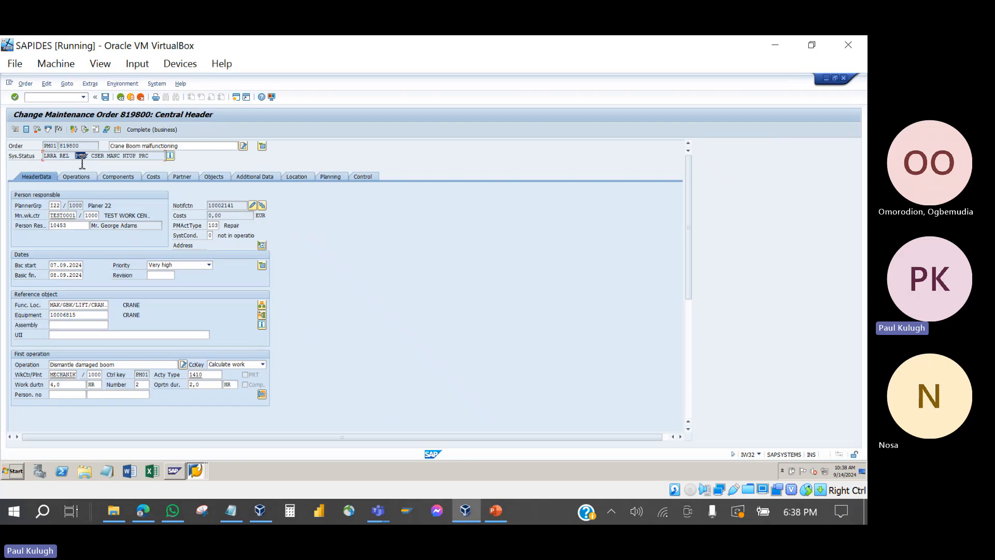
mouse_move(89, 157)
mouse_down()
mouse_move(70, 165)
mouse_move(79, 167)
mouse_up()
click(195, 471)
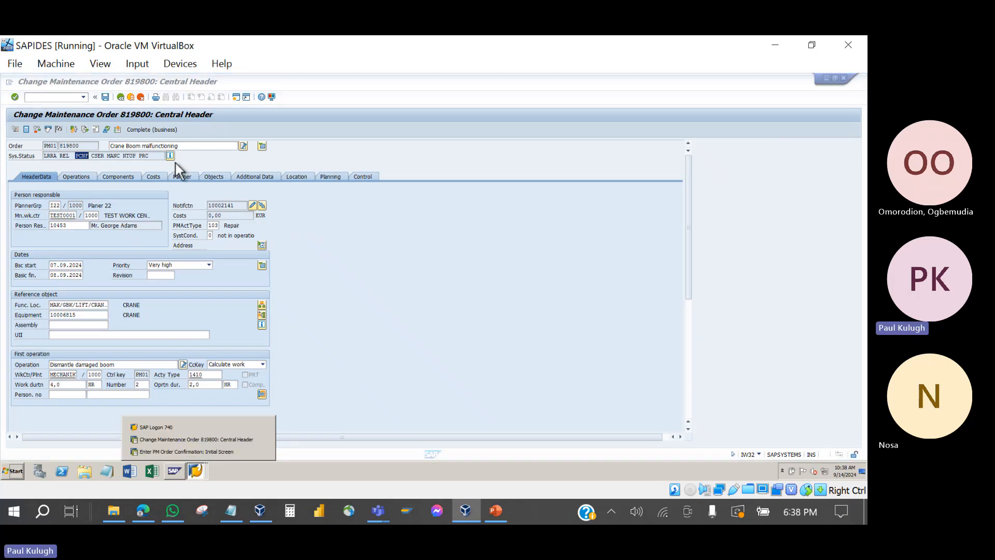
click(101, 100)
click(105, 98)
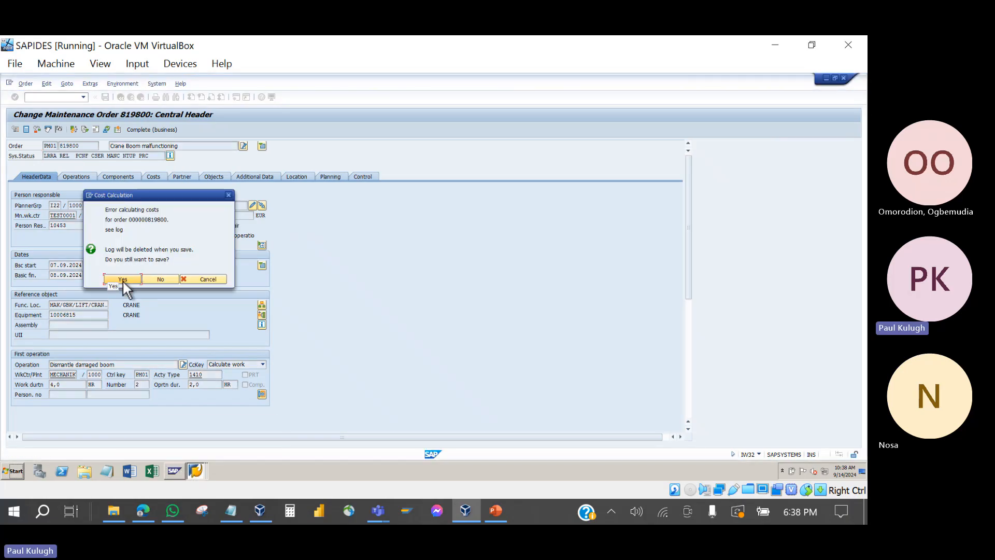
click(123, 279)
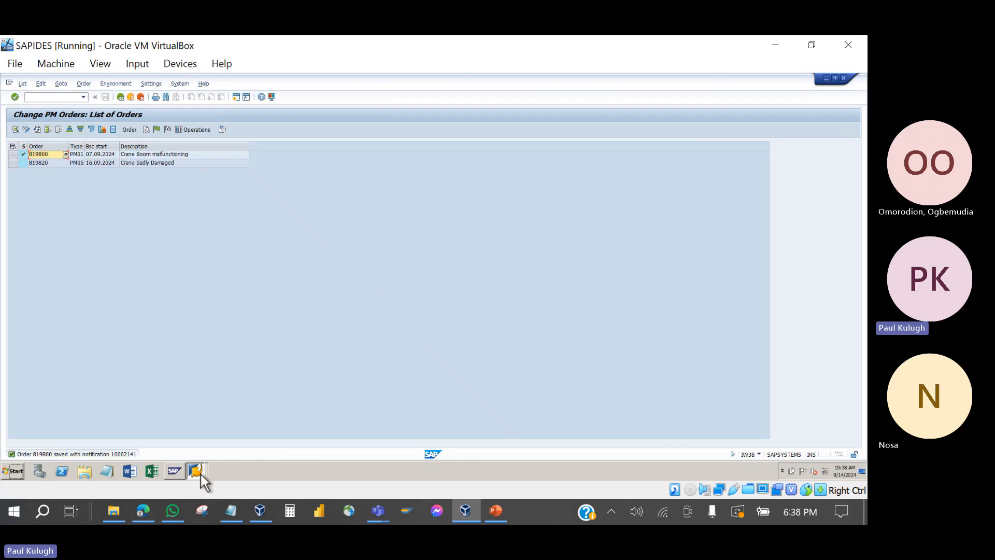
Step: On the confirmation entry screen, enter operation 0020 of order 819800
click(201, 474)
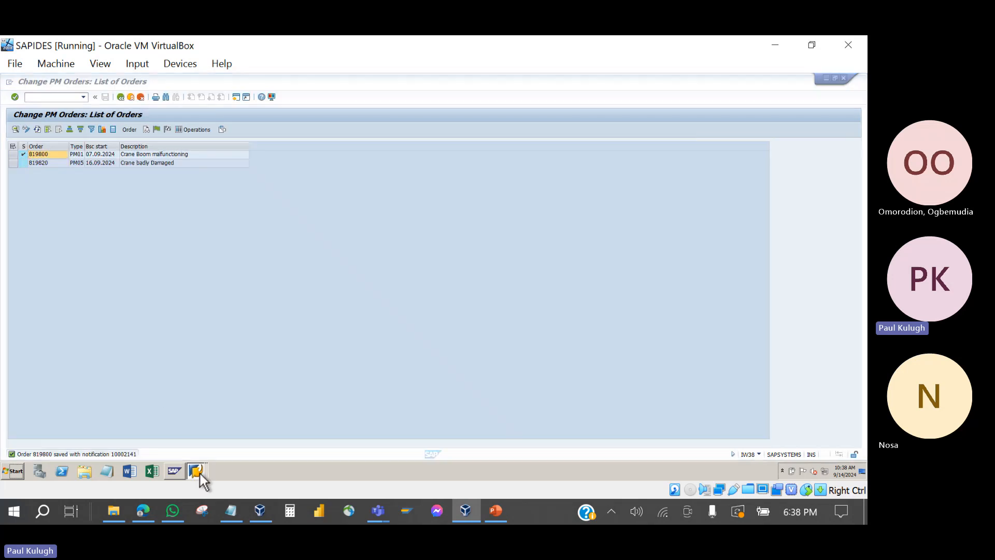
click(199, 438)
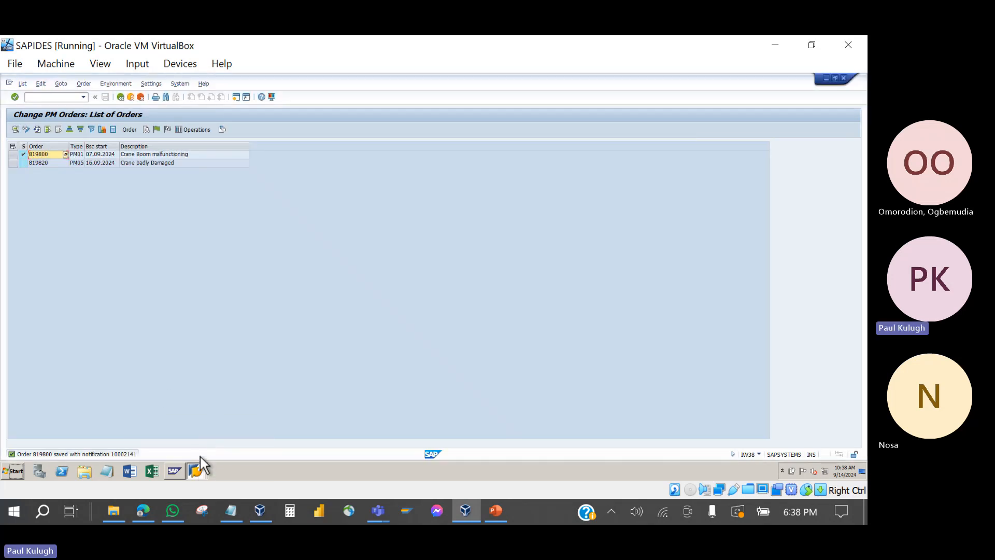
click(201, 469)
click(197, 452)
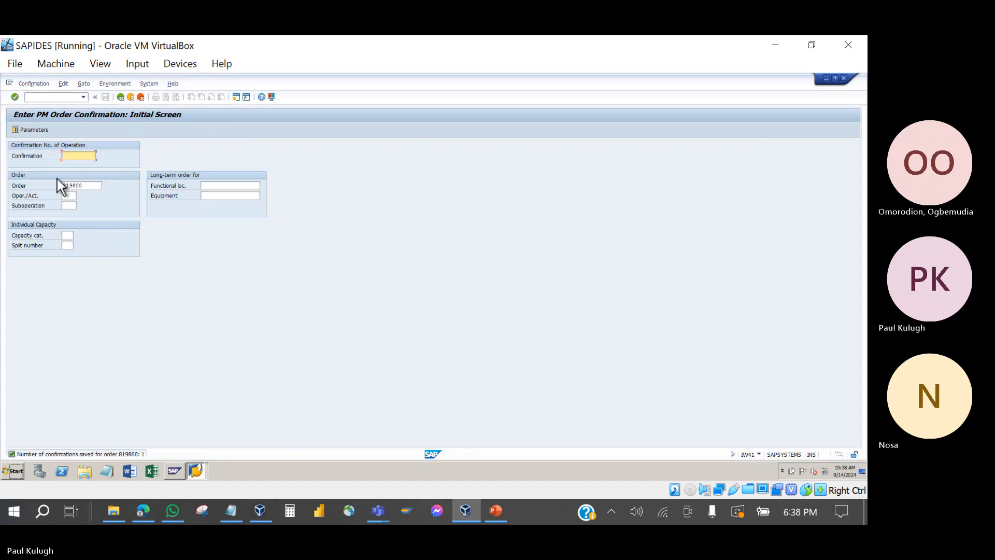
click(67, 197)
text(00)
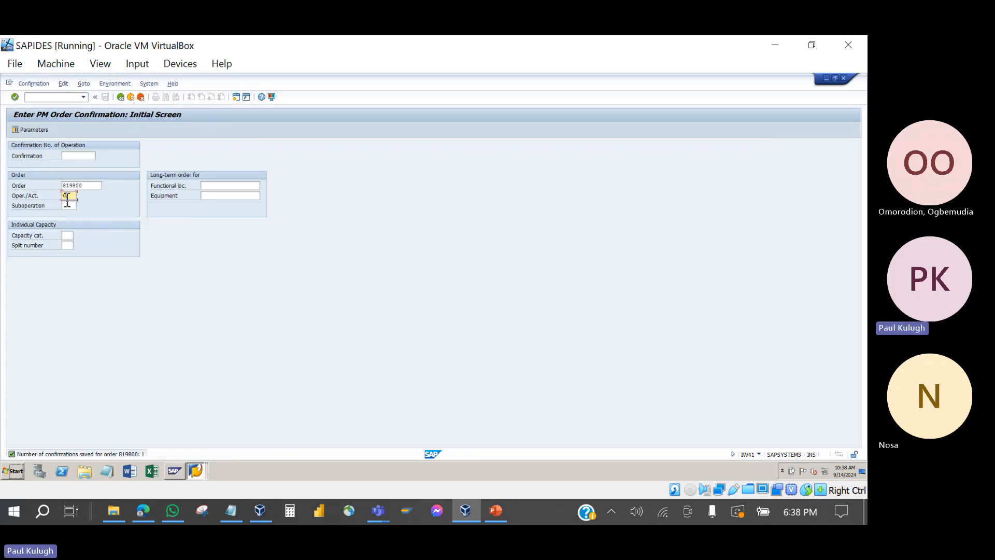
text(20)
key(Return)
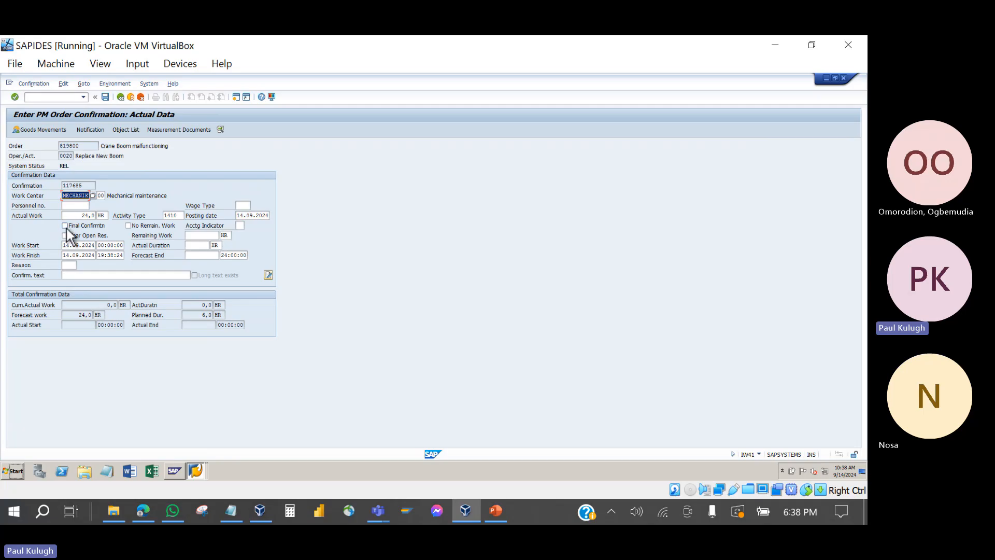
Step: Final-confirm operation 0020 with 3 HR actual duration and save despite the costing error
click(66, 227)
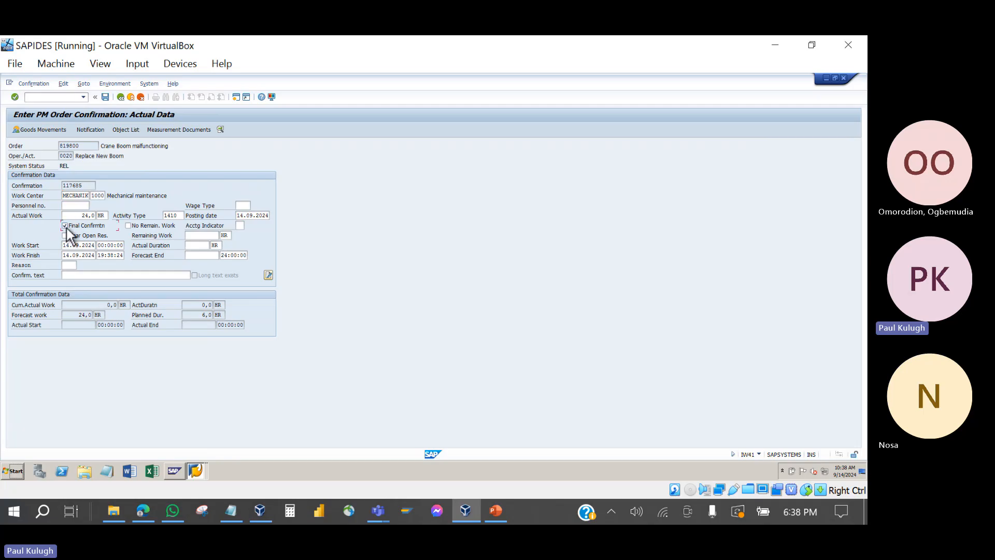
click(202, 246)
click(107, 97)
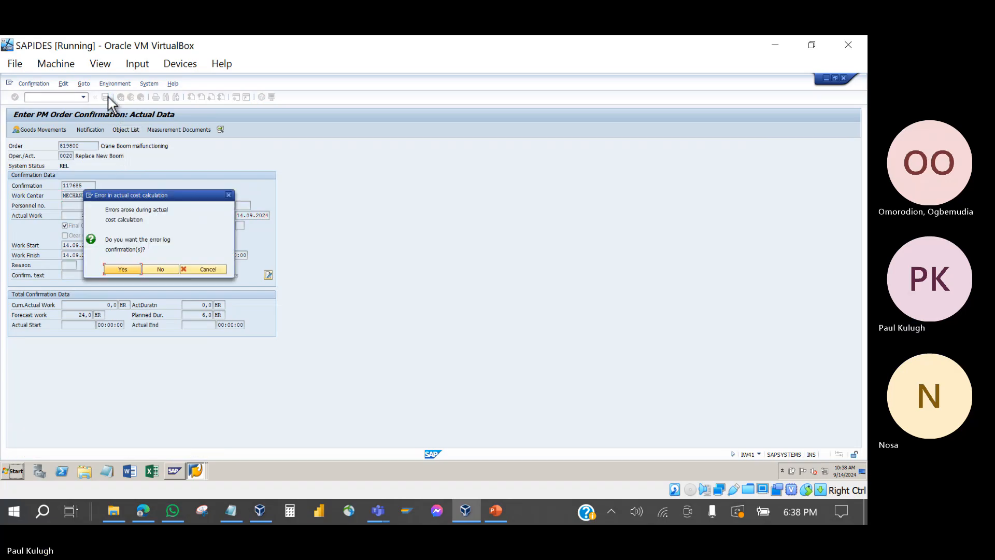
click(129, 269)
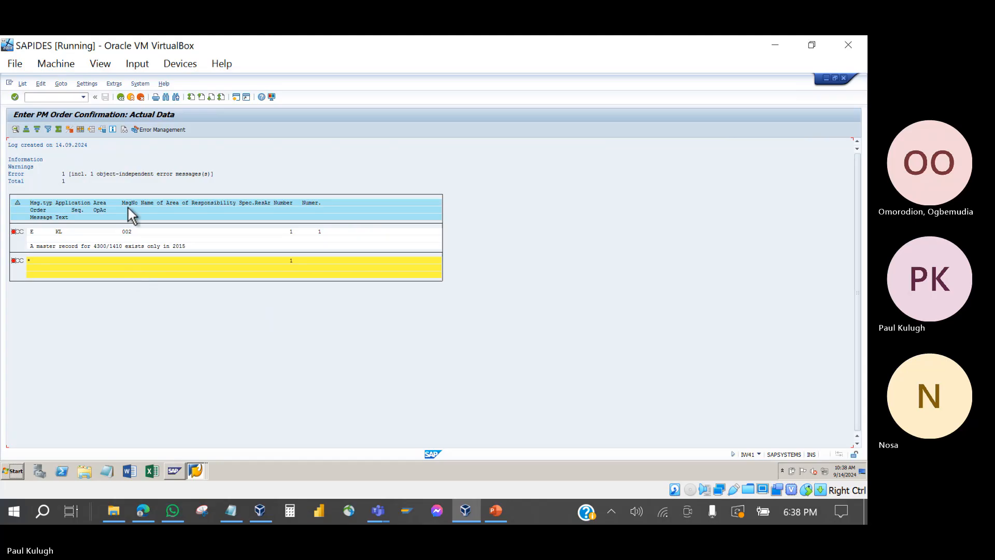
click(122, 97)
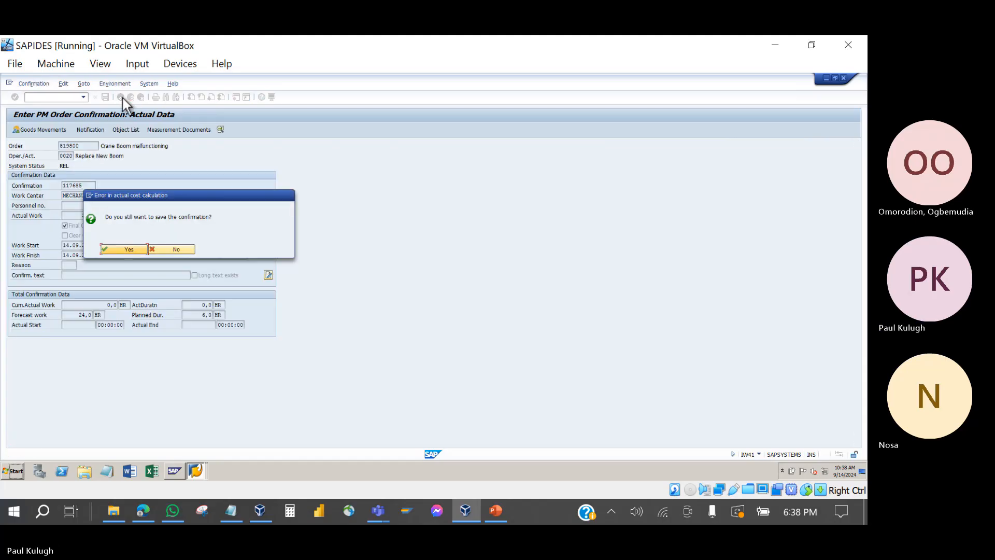
click(126, 249)
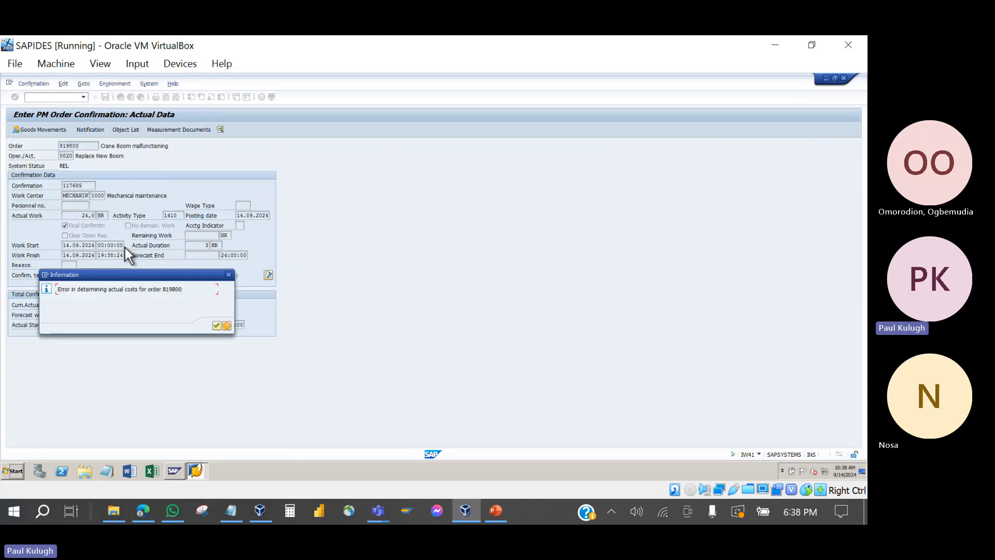
click(214, 326)
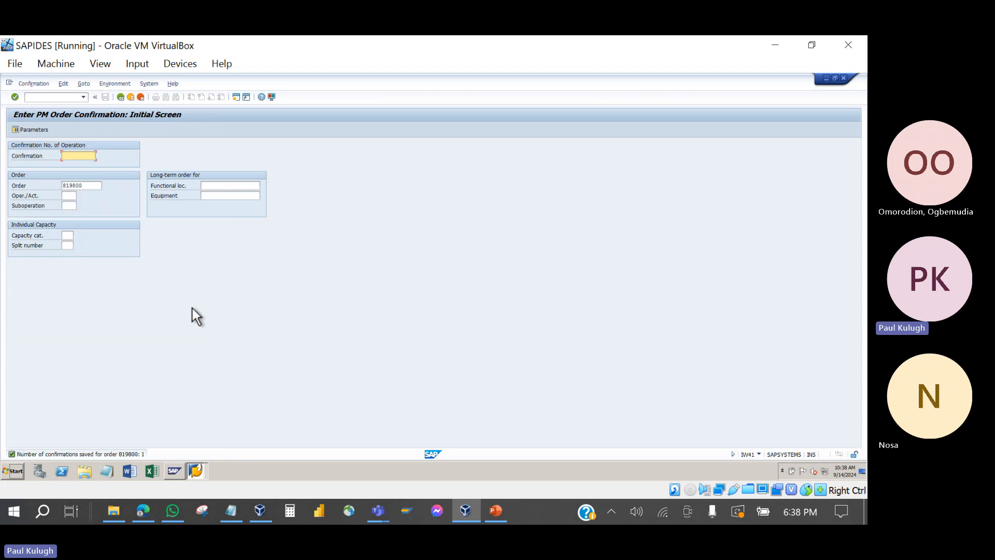
Step: Enter operation 0030 as a final confirmation with 4 hours actual duration, accepting the warnings
click(71, 196)
text(0030)
key(Return)
click(65, 225)
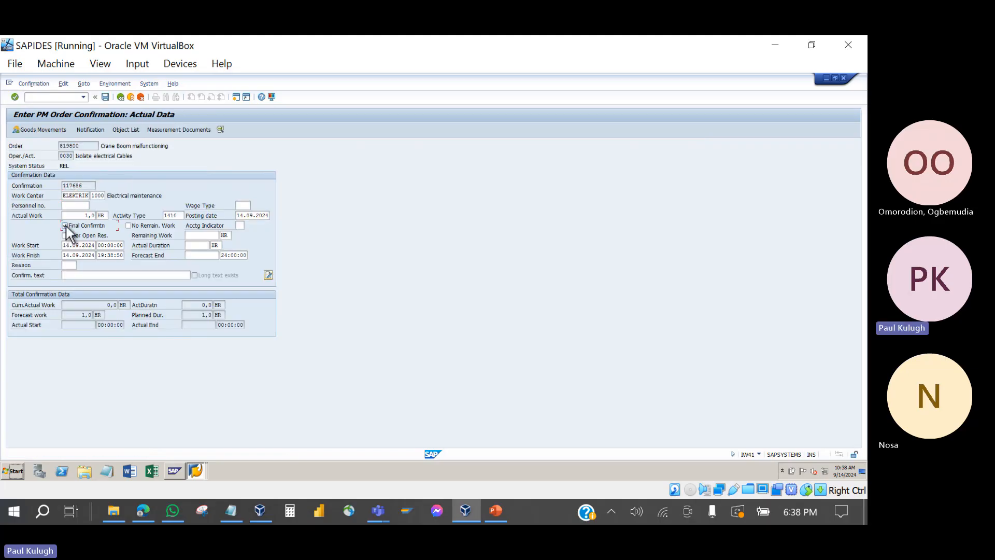
click(200, 245)
key(Return)
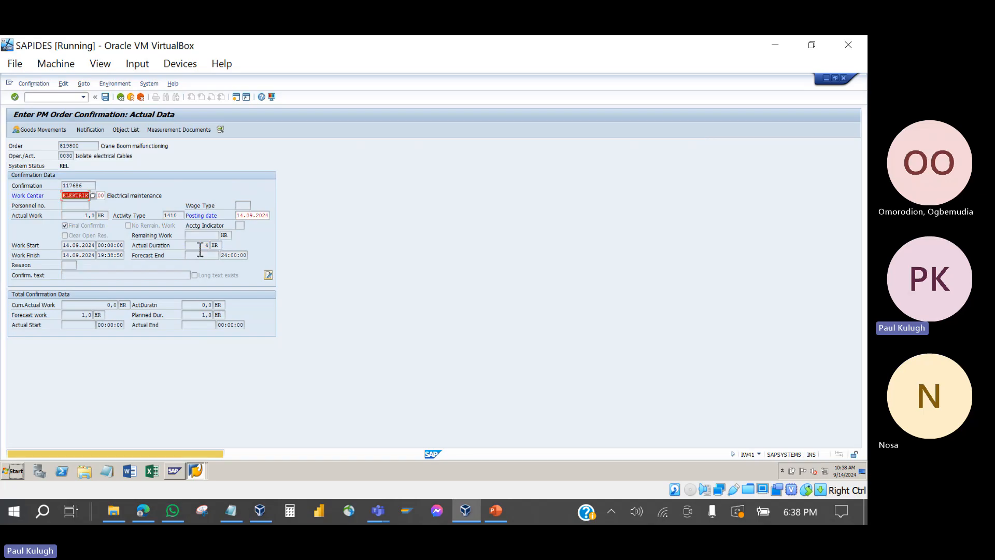
key(Return)
key(Return)
key(Return)
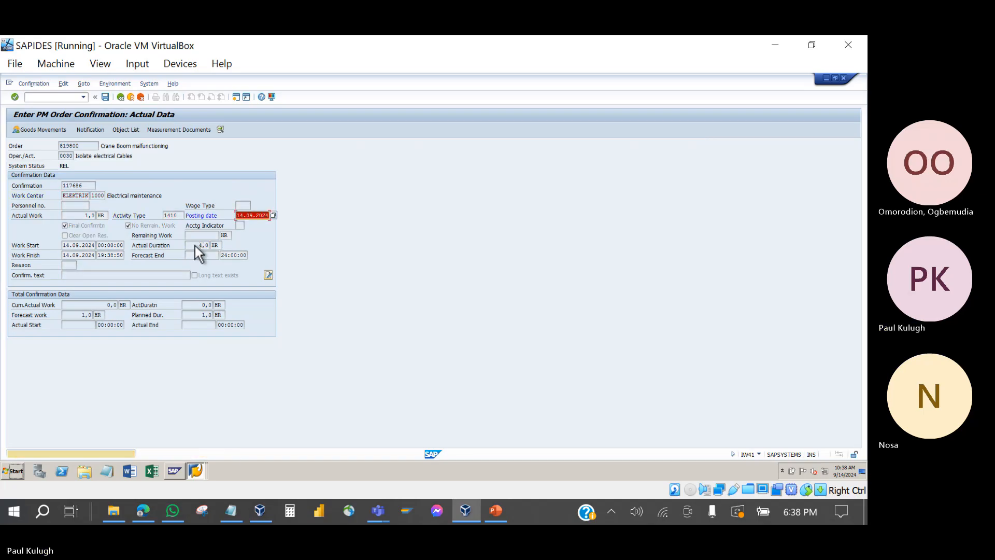
key(Return)
key(Return)
key(Return)
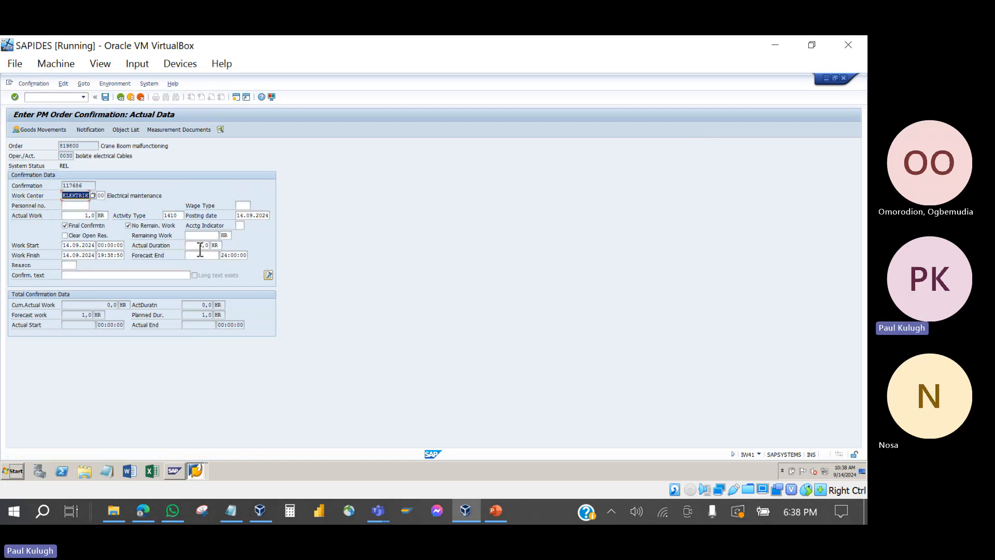
key(Return)
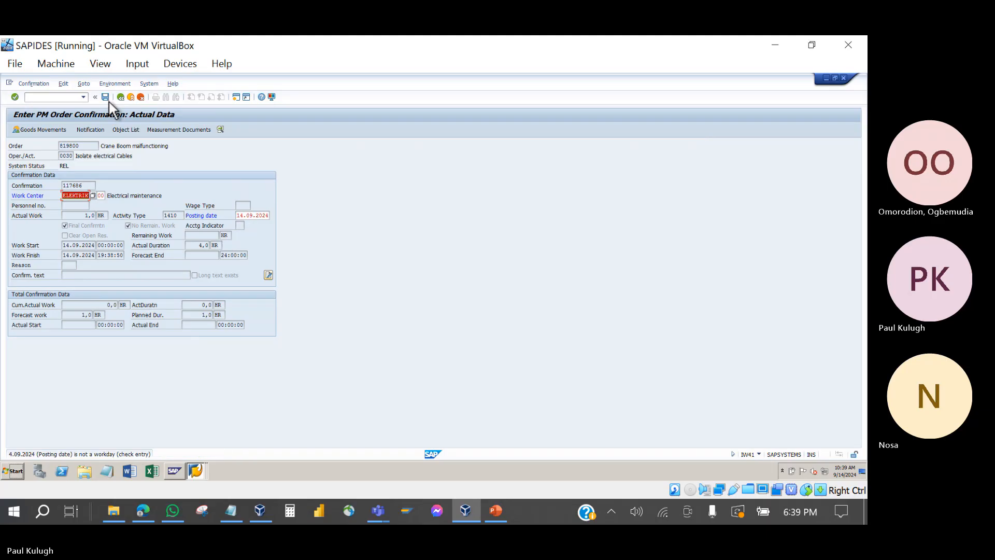
Step: Save the operation 0030 confirmation despite the cost error log
click(109, 102)
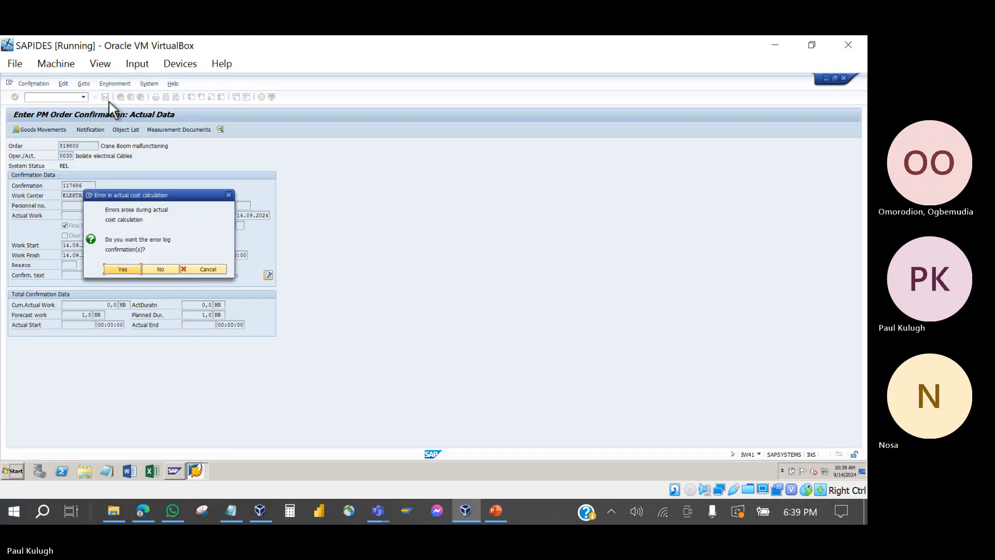
key(Return)
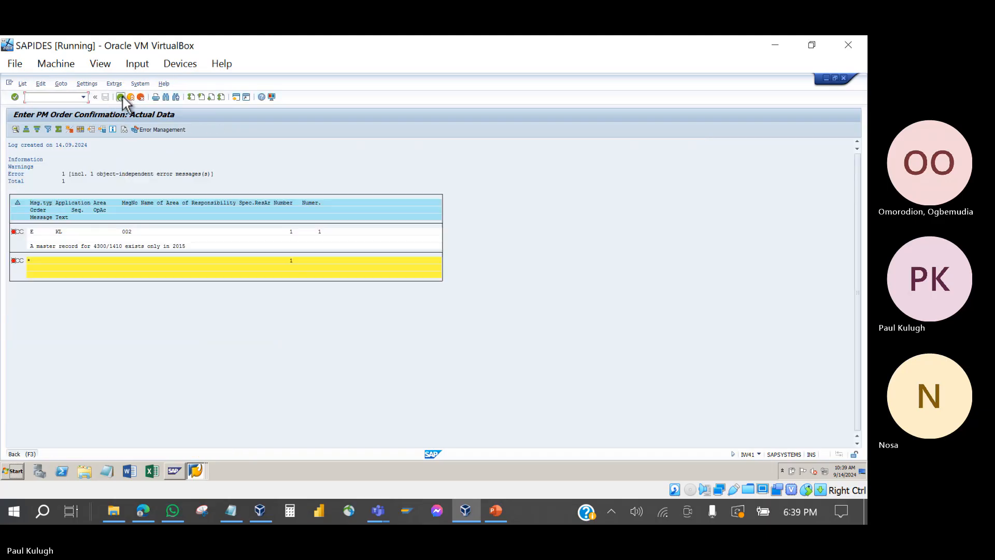
click(122, 96)
click(123, 247)
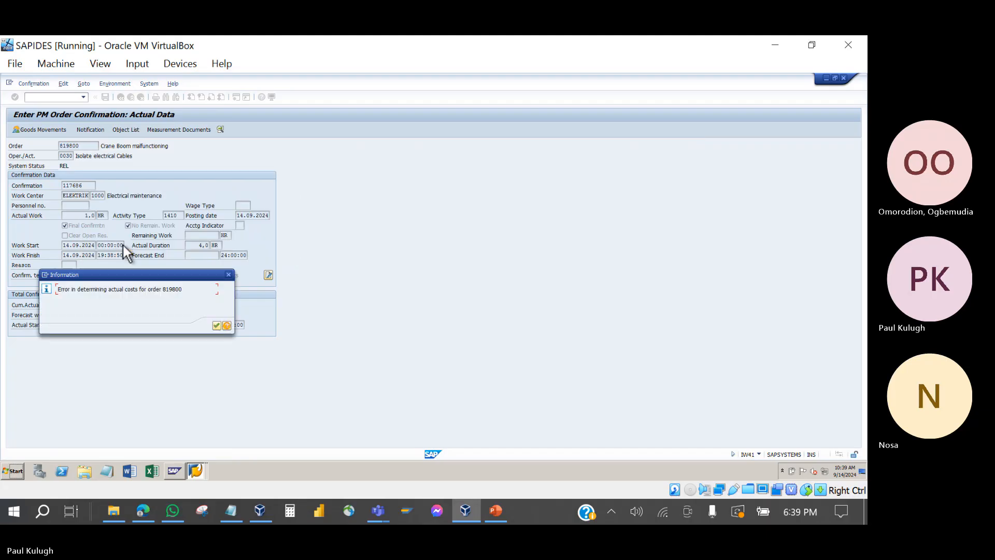
click(217, 326)
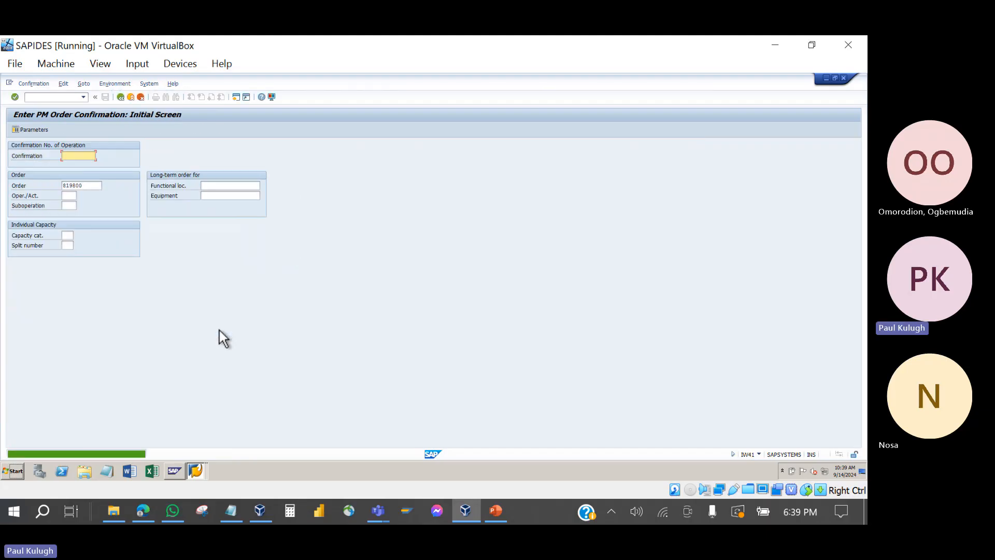
Step: Open order 819800 from the PM order list and check that its system status shows CNF
click(197, 468)
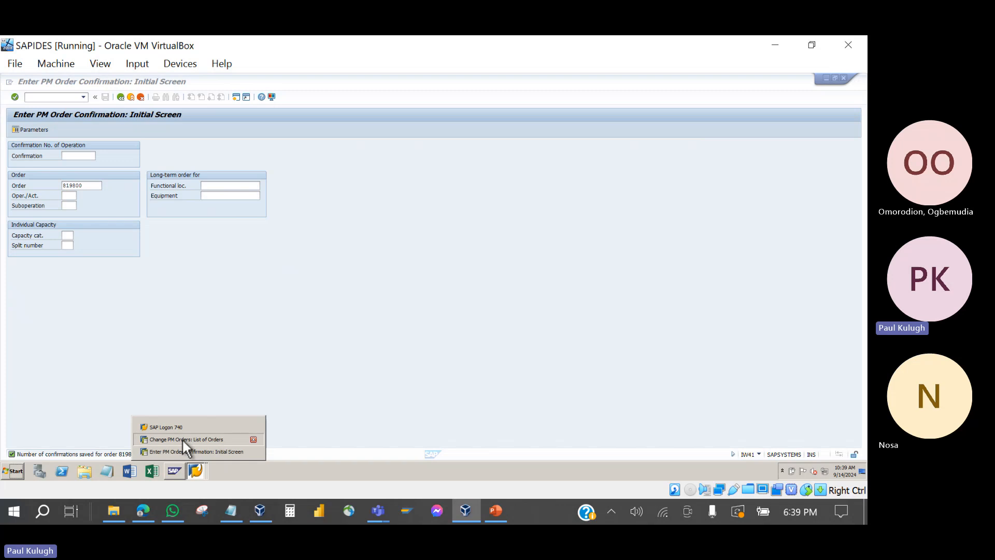
click(181, 439)
double_click(46, 154)
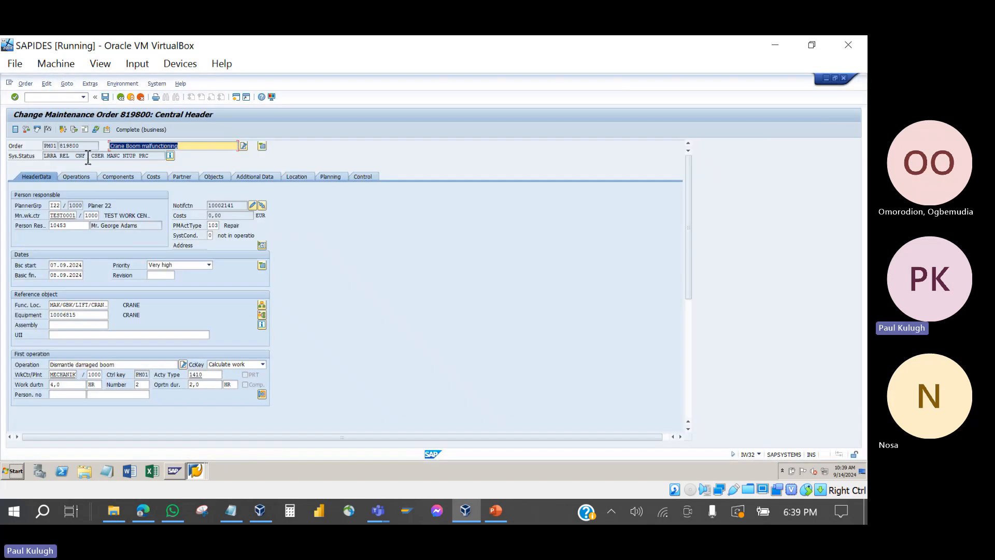
click(88, 156)
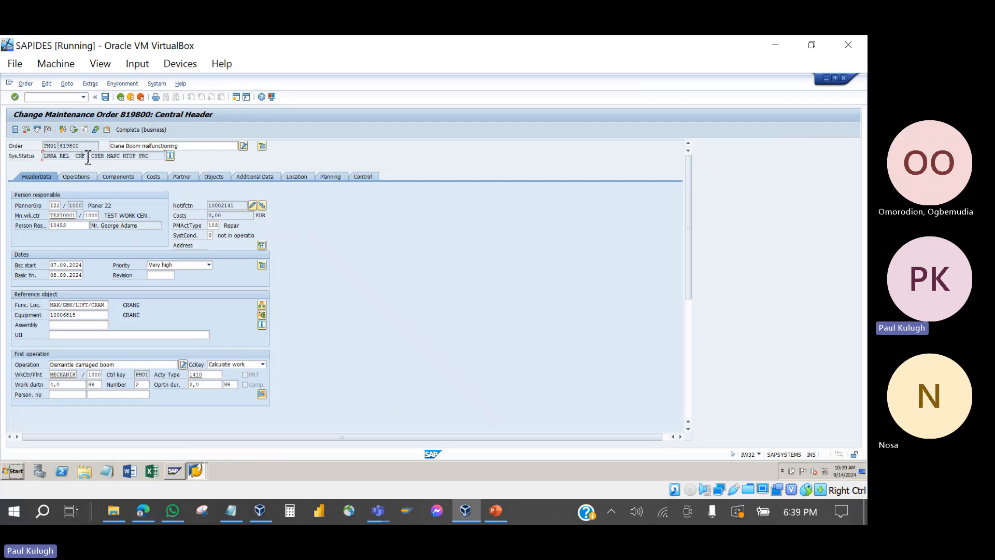
double_click(79, 157)
Step: Save order 819800, dismissing the delivery-date notice and accepting the cost calculation errors
click(106, 97)
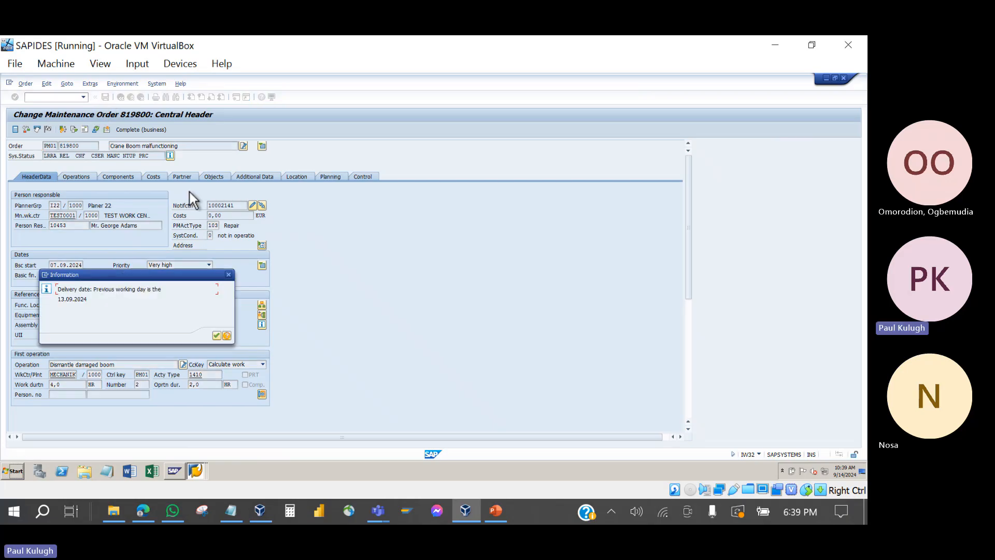
click(216, 336)
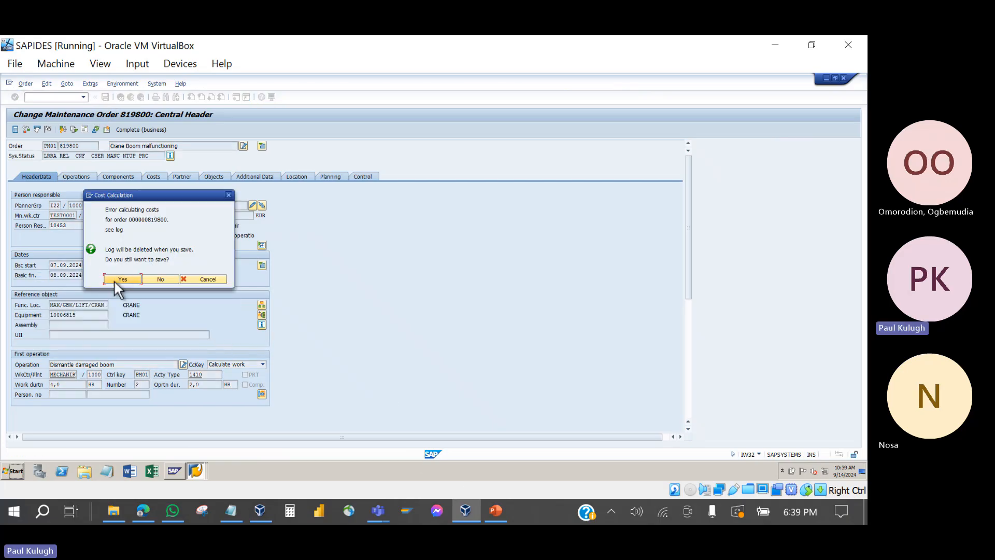
click(114, 282)
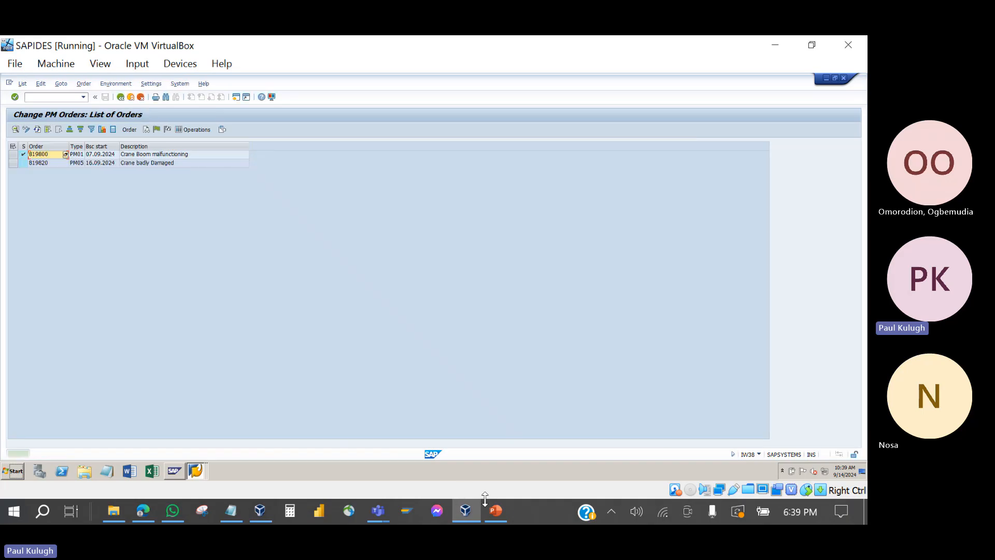
click(494, 513)
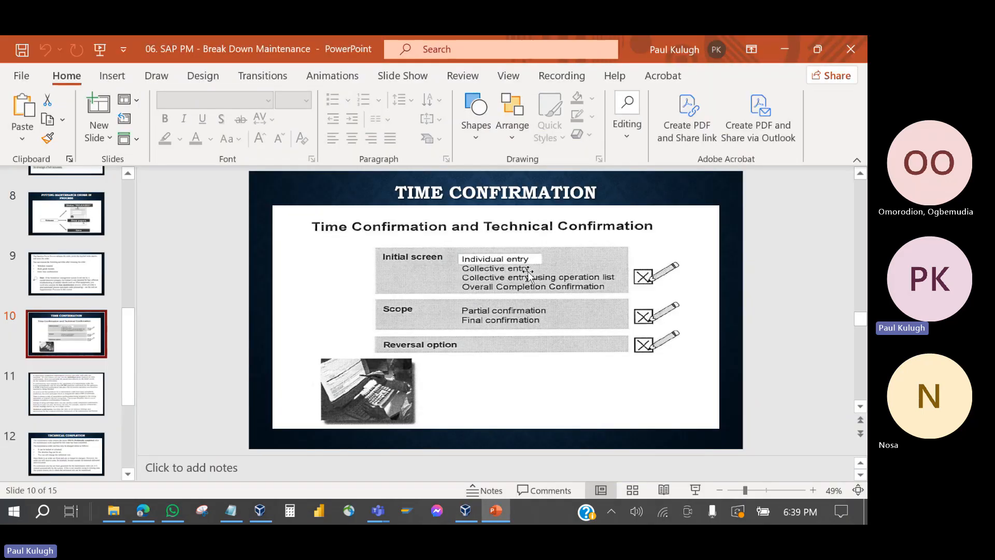
click(493, 519)
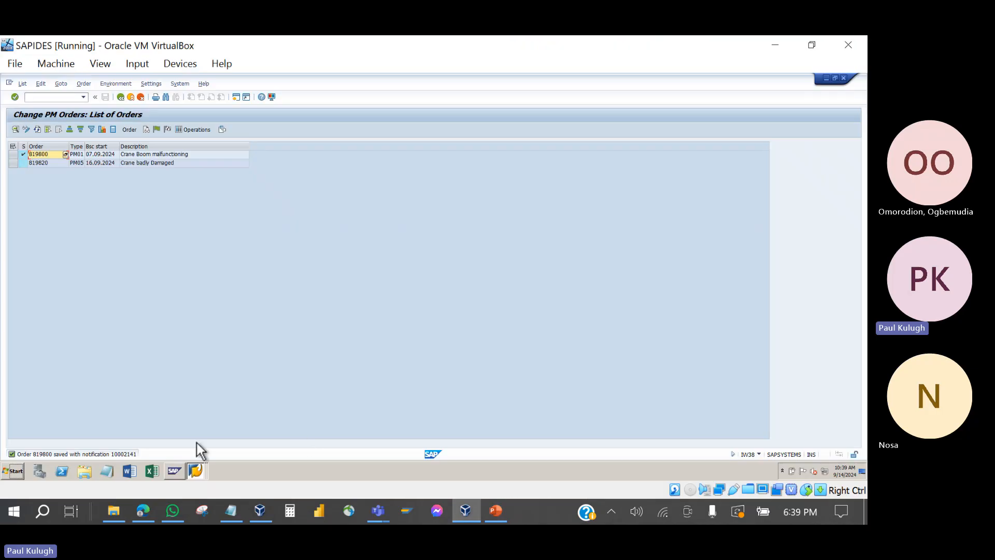
Step: Return to SAP Easy Access, briefly open IW44, then open IW48 With Selection
click(195, 470)
click(182, 444)
click(194, 471)
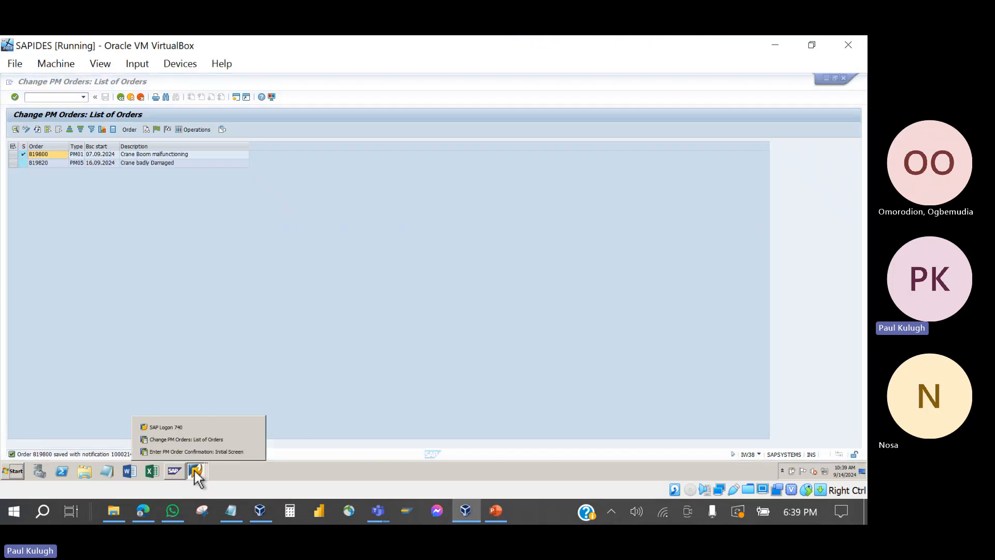
click(194, 450)
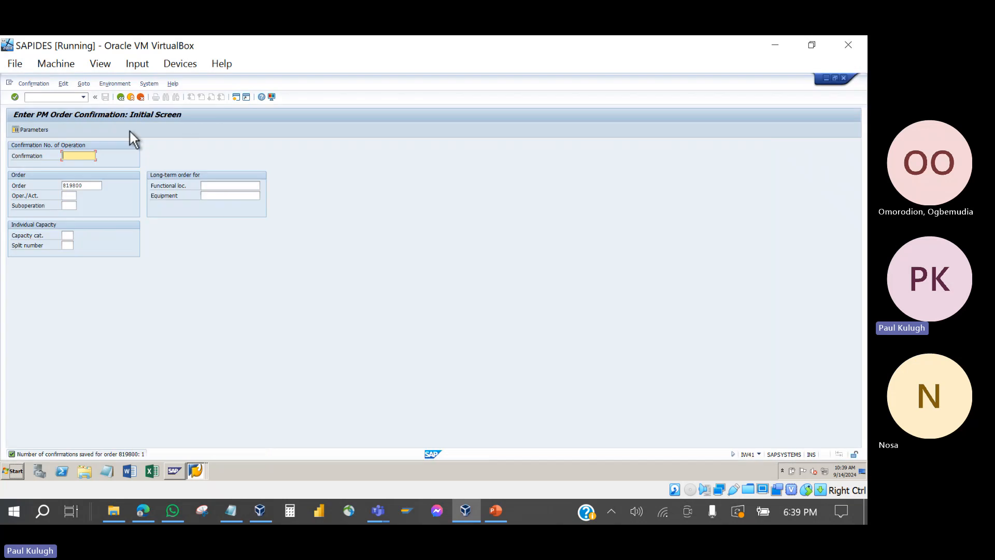
click(118, 99)
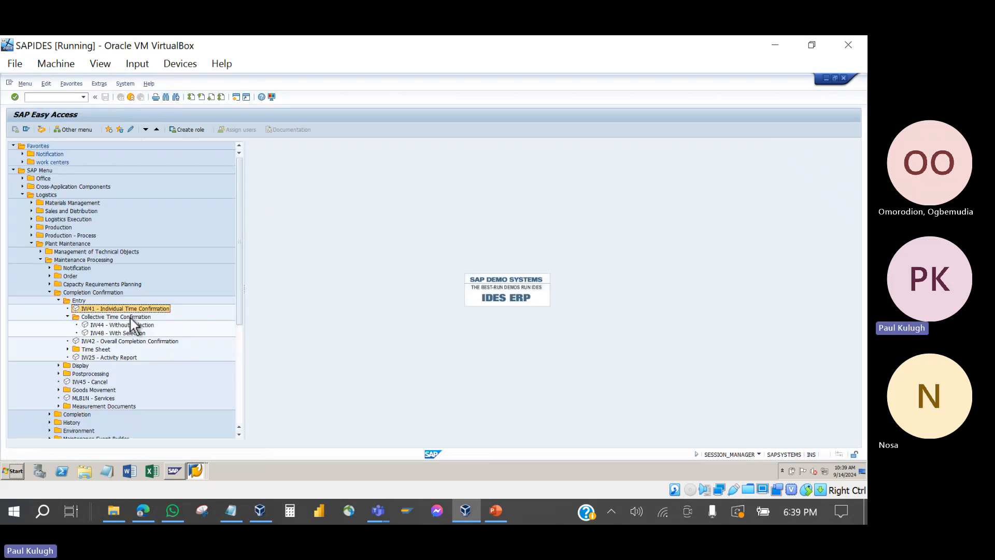
double_click(111, 325)
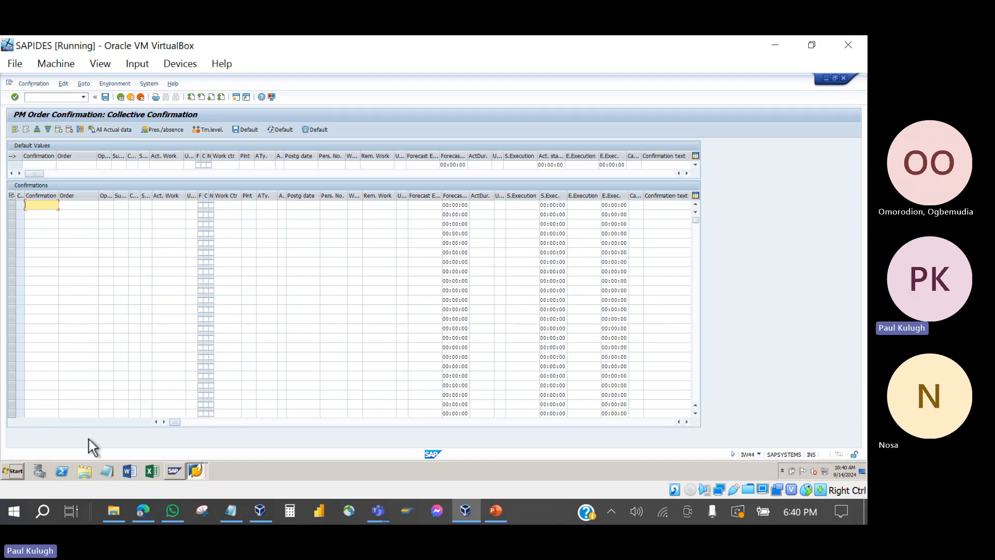
click(120, 97)
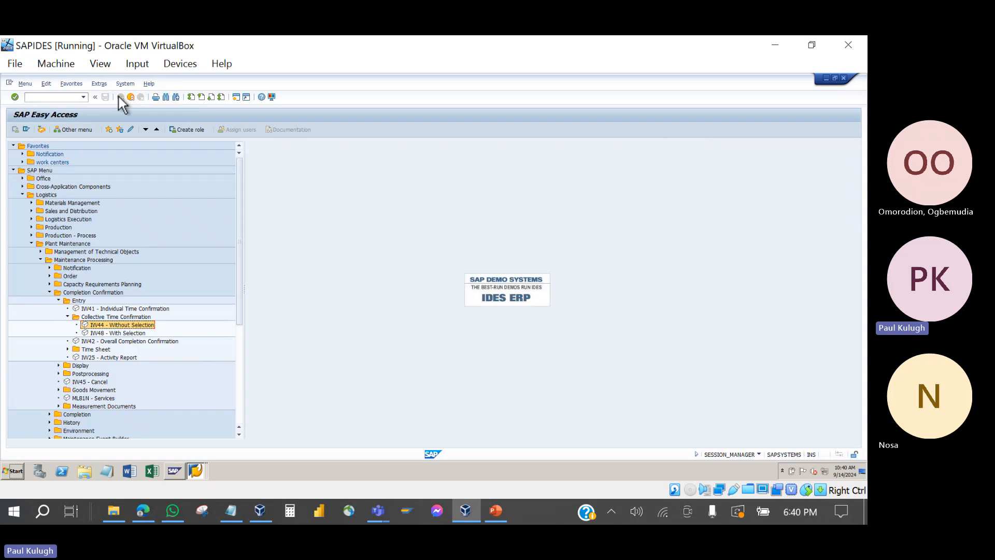
double_click(98, 334)
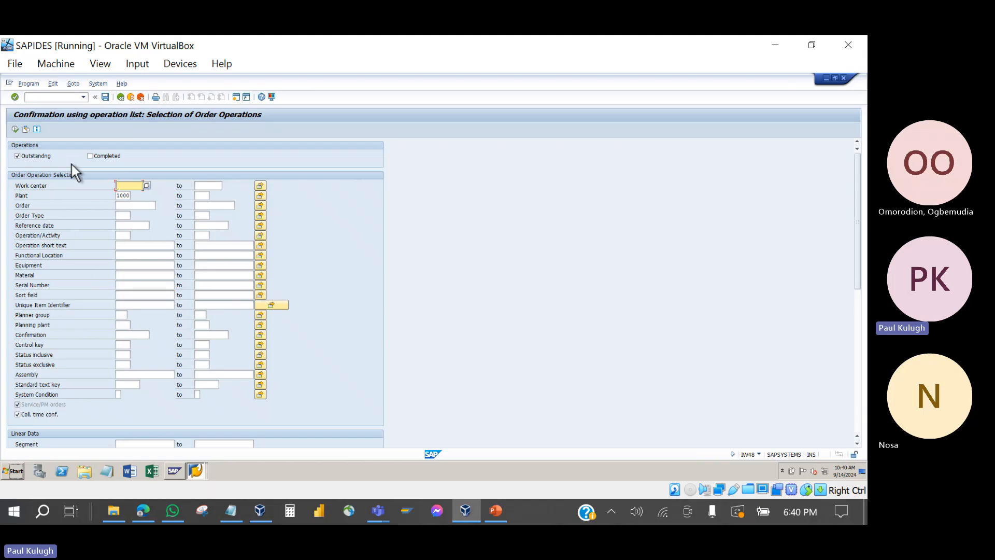
Step: Restrict the operation selection to functional location MAK* and list outstanding operations
click(125, 246)
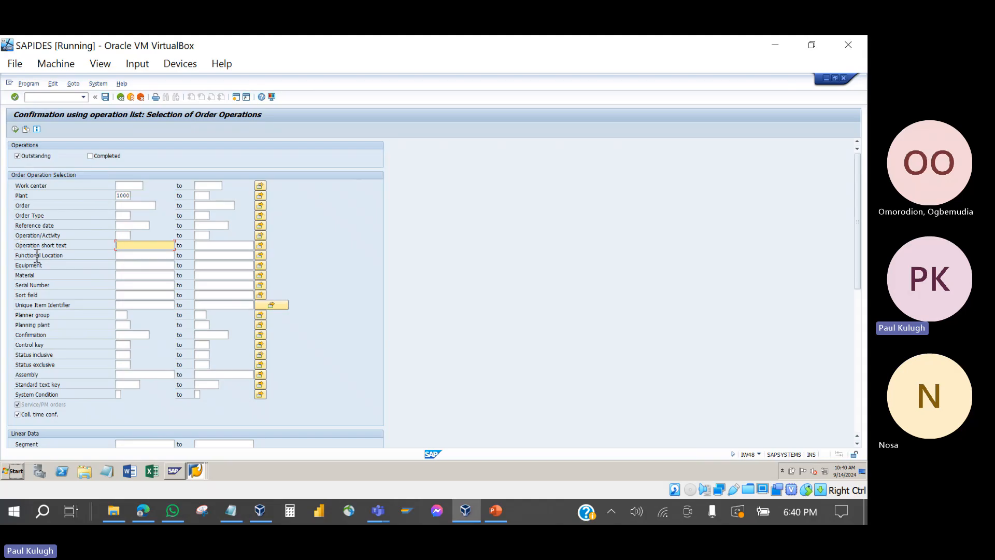
click(123, 256)
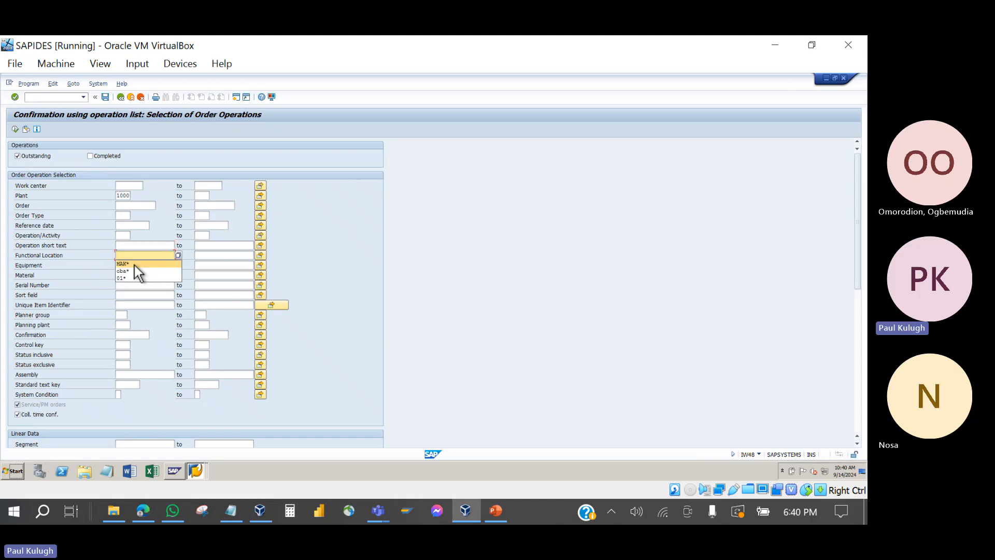
click(144, 263)
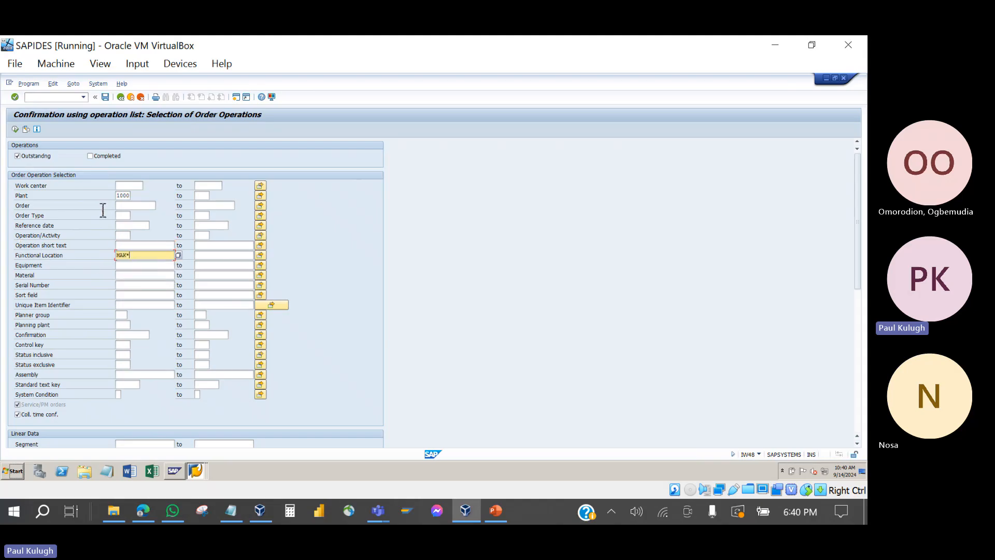
click(15, 128)
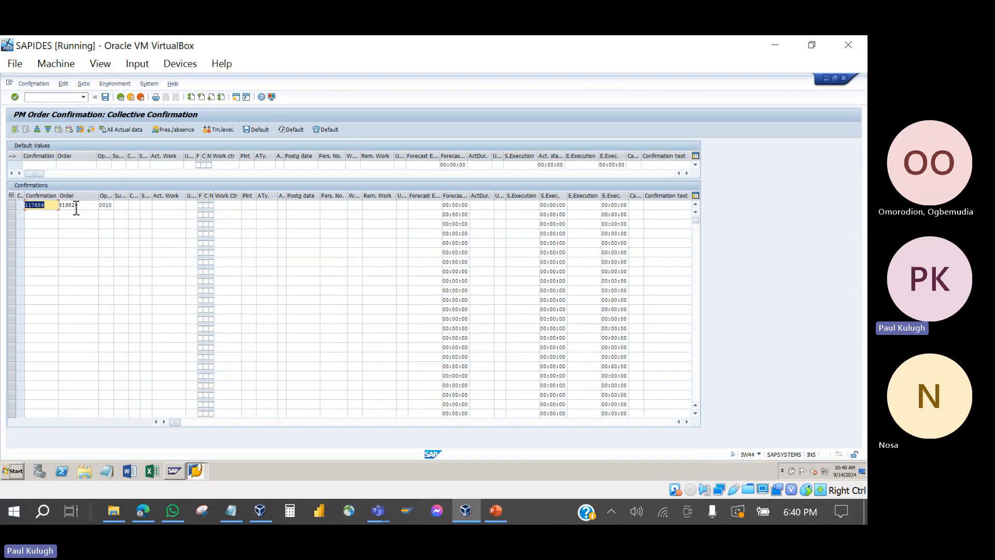
Step: Final-confirm row 1 with 3 hours actual duration and save past the posting-date warning
click(82, 206)
click(200, 206)
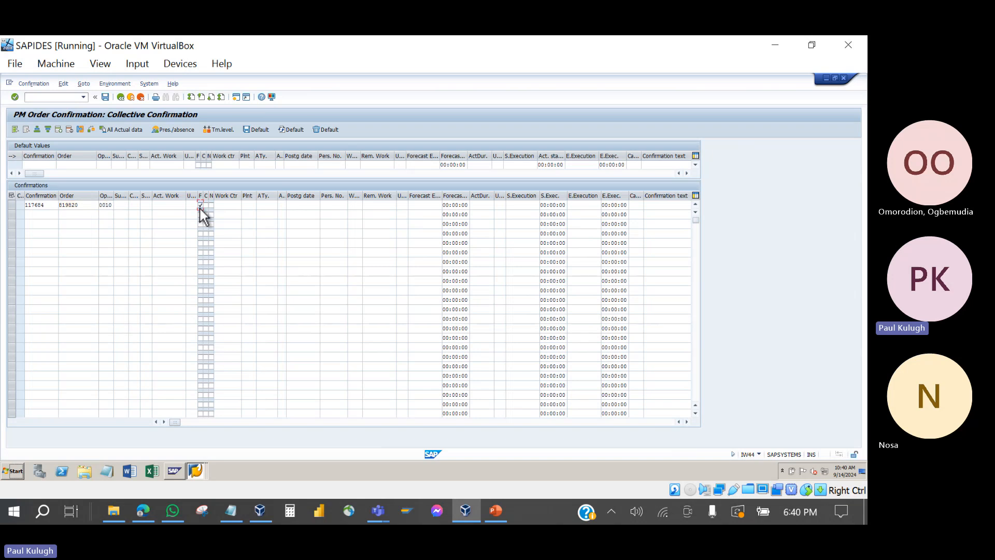
click(482, 206)
key(Return)
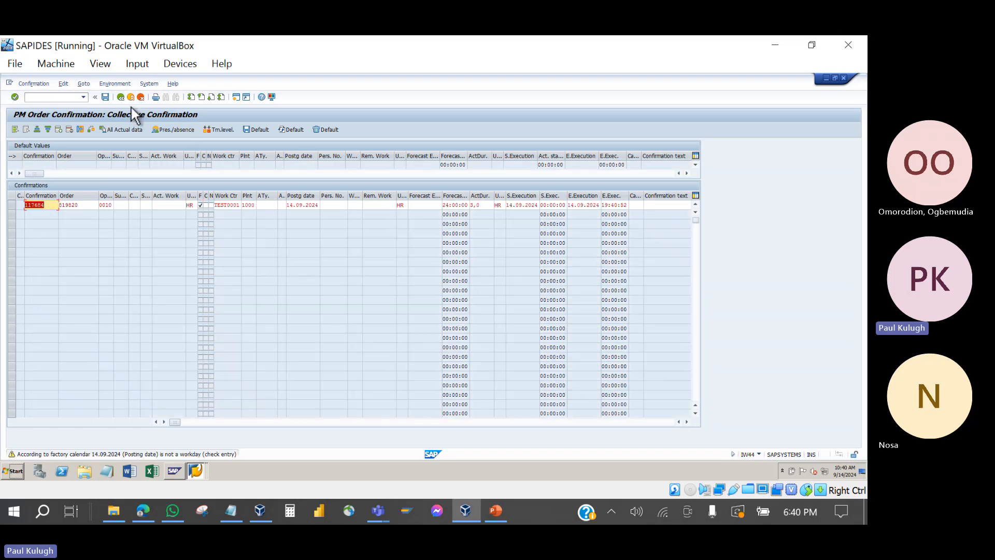
click(106, 97)
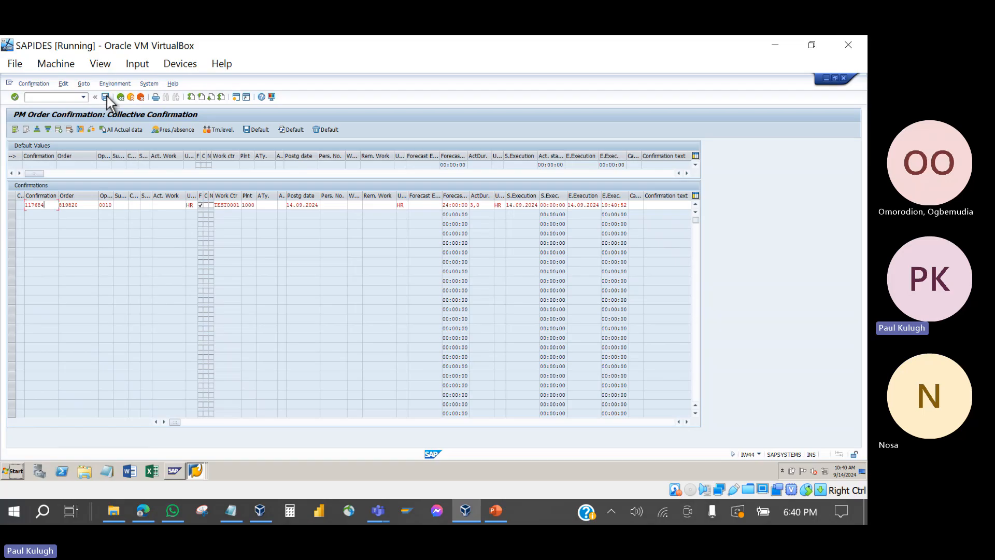
click(107, 98)
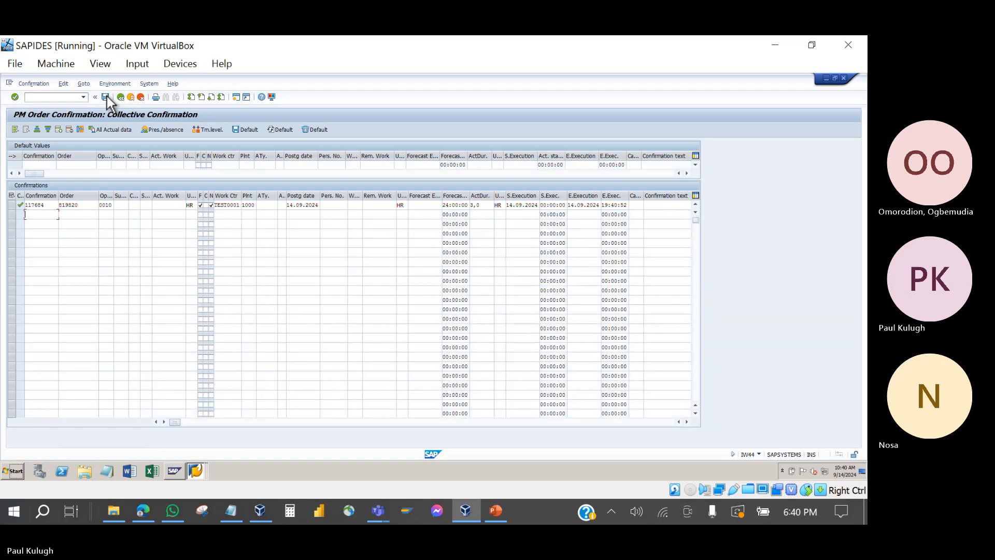
click(105, 99)
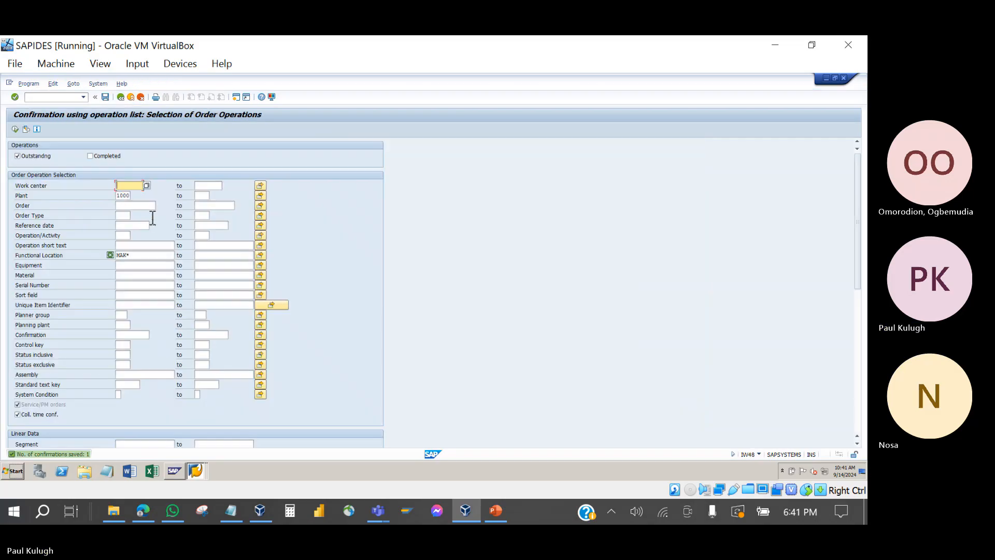
Step: Open order 819820 from the Change PM Orders list and check its CNF system status
click(194, 470)
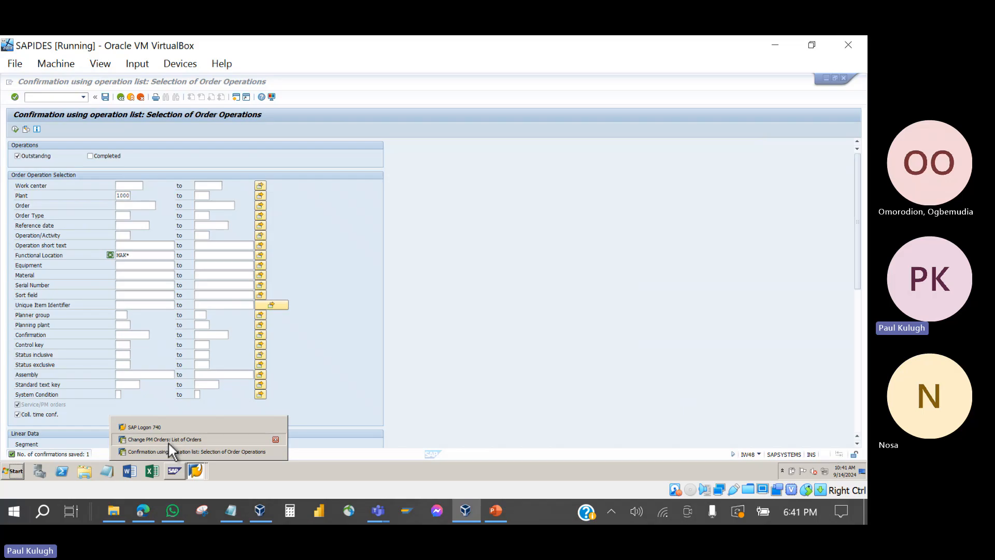
click(168, 441)
double_click(51, 165)
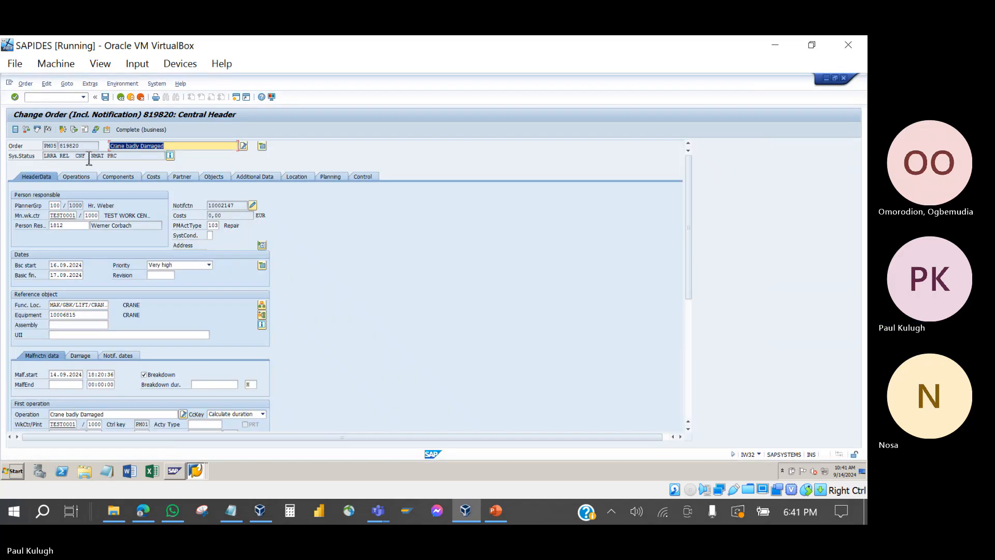
drag(87, 158, 75, 160)
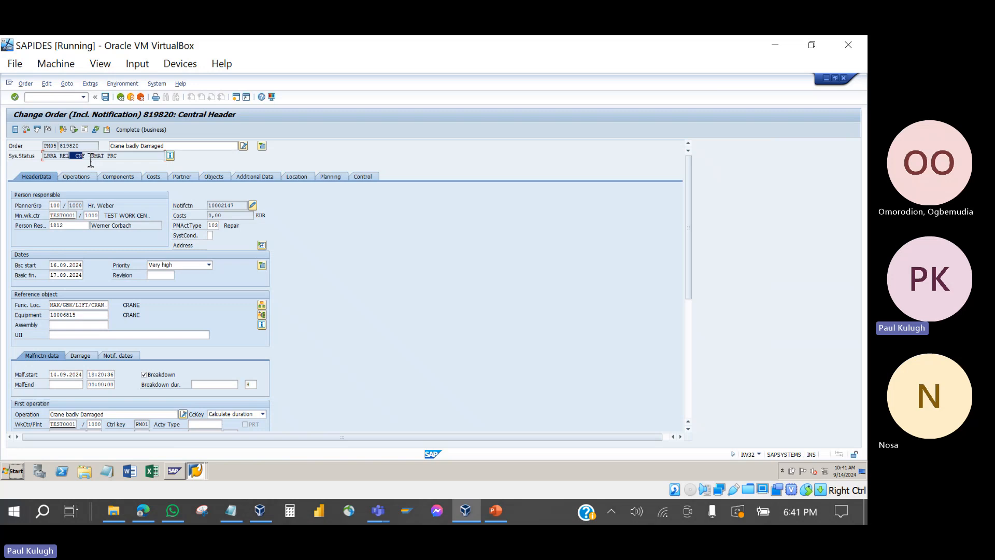
click(89, 159)
double_click(80, 161)
Step: View the order's Operations tab, recheck the CNF status, then return to HeaderData
click(76, 177)
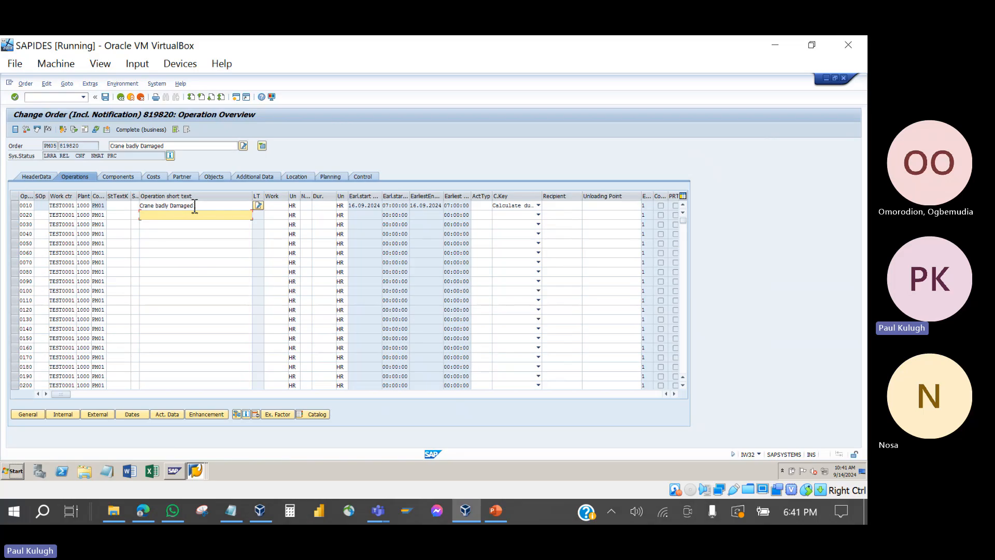
double_click(87, 156)
click(87, 157)
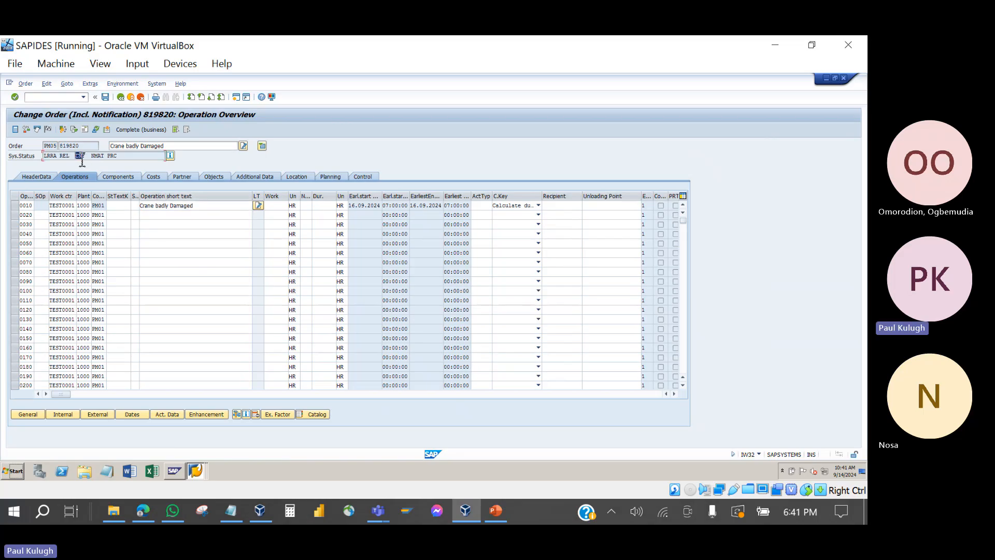
double_click(87, 157)
click(88, 160)
double_click(86, 157)
click(35, 179)
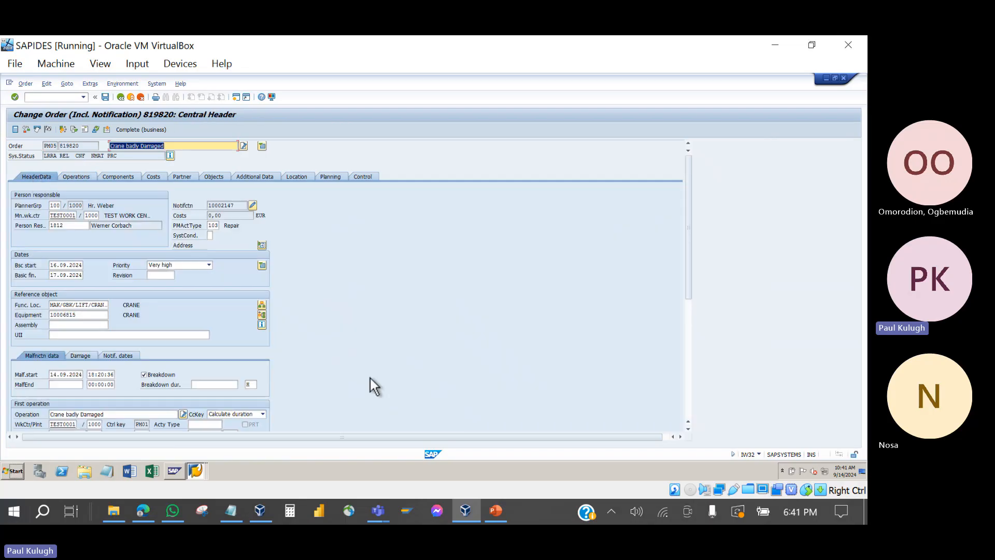
click(500, 509)
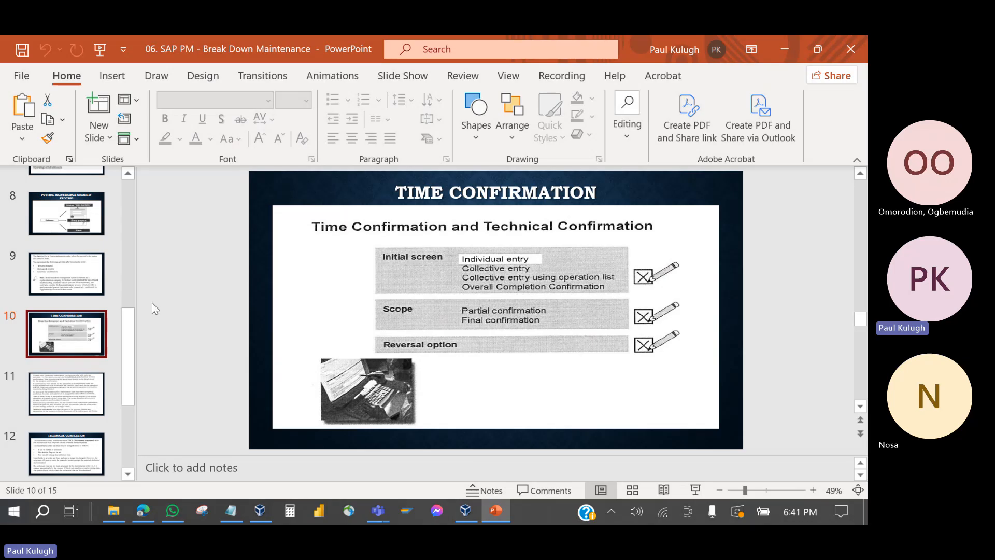
Step: Show slide 11 on PCNF and CNF statuses, then minimize PowerPoint back to SAP
click(48, 407)
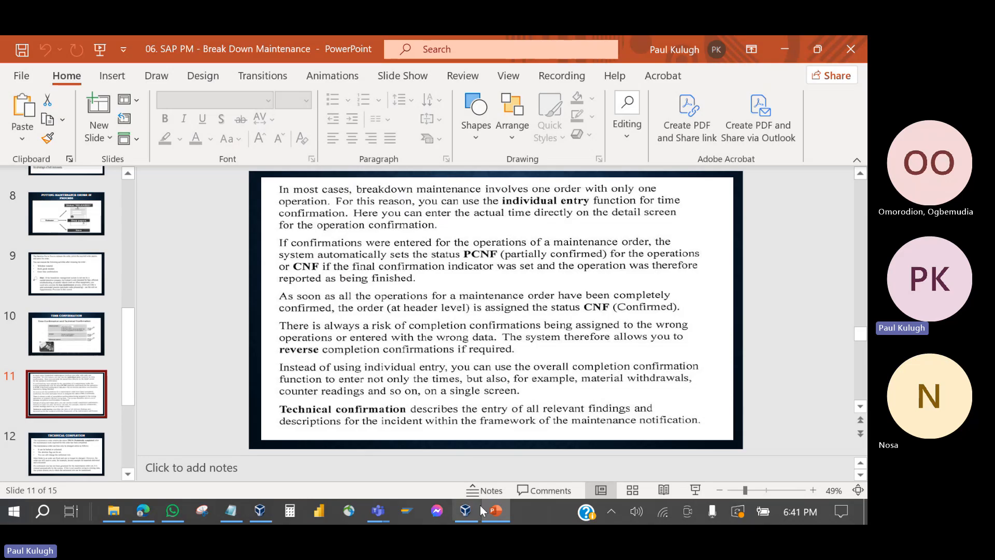
click(492, 520)
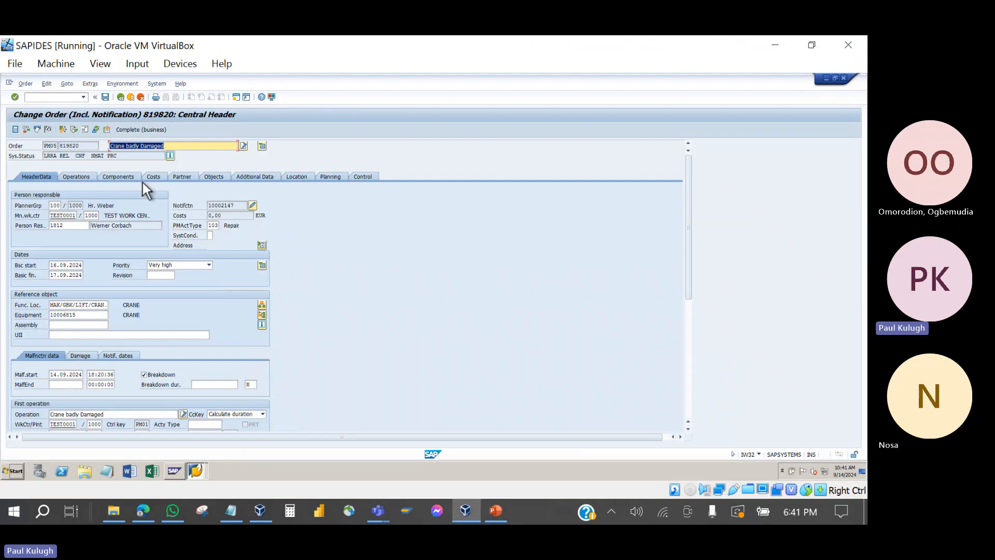
Step: Rerun the outstanding-operations list, then start IW41 for order 819820, operation 0010
click(195, 470)
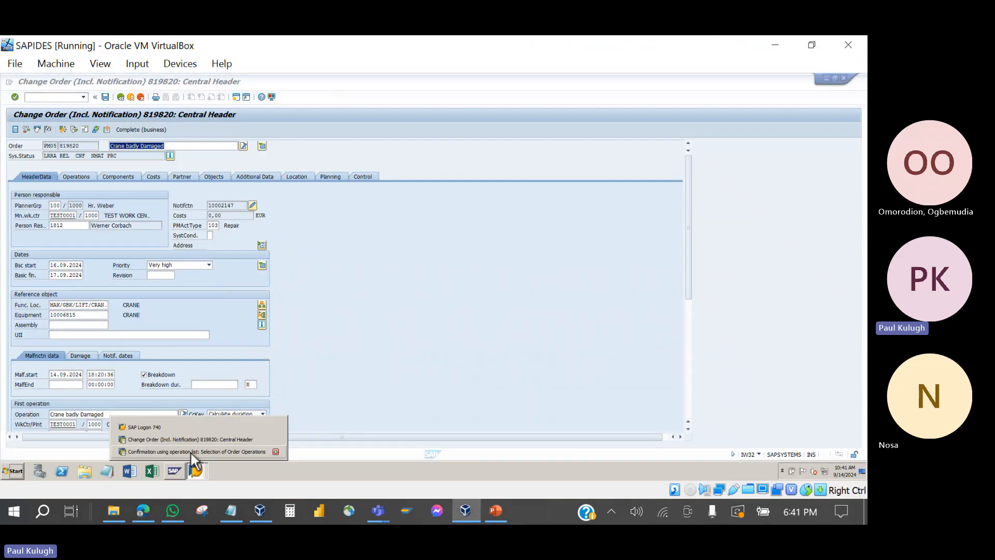
click(191, 450)
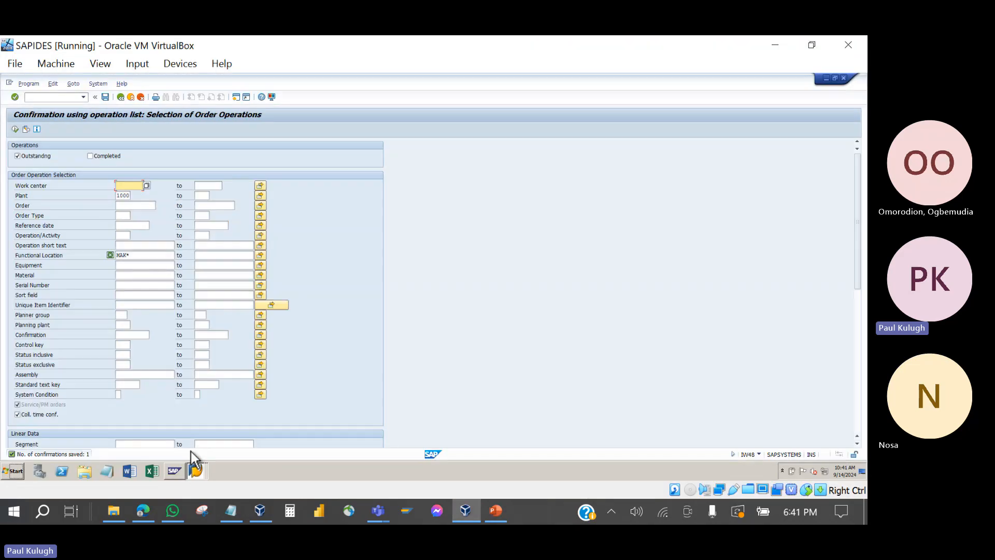
click(16, 129)
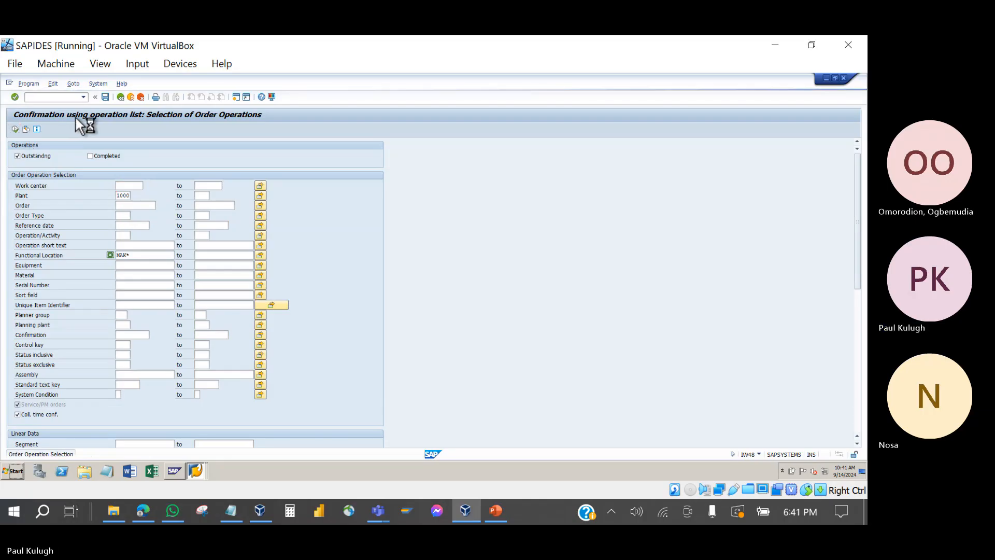
click(120, 101)
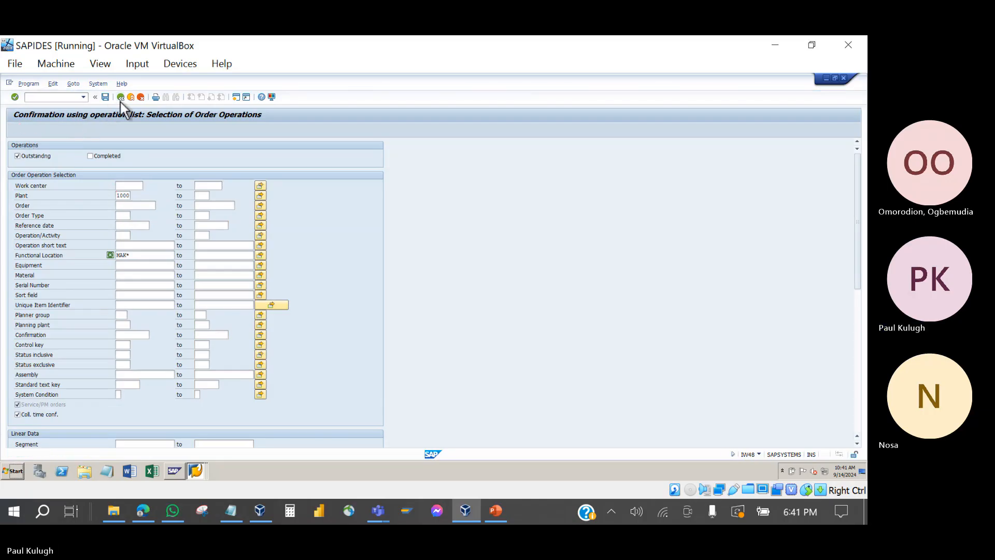
double_click(99, 309)
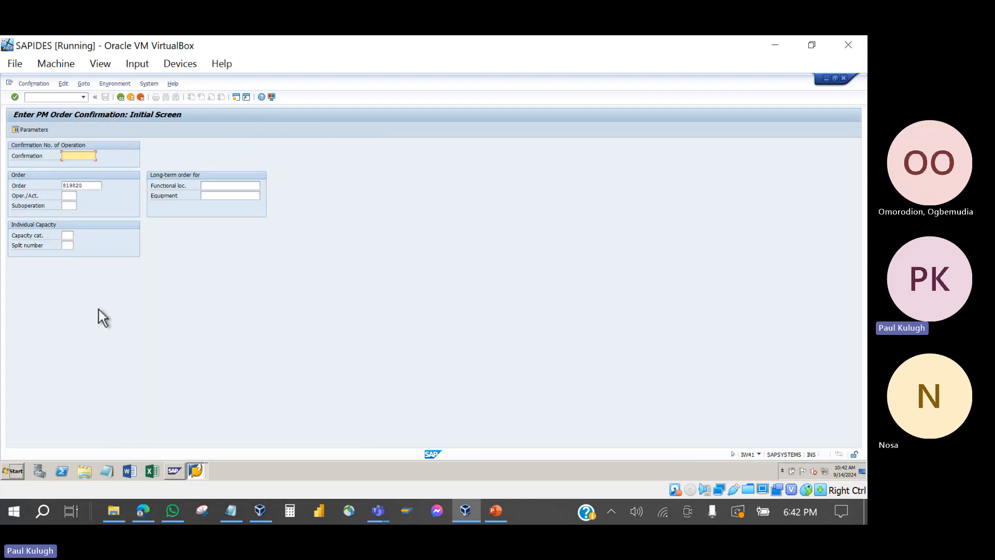
click(69, 196)
click(70, 218)
key(Return)
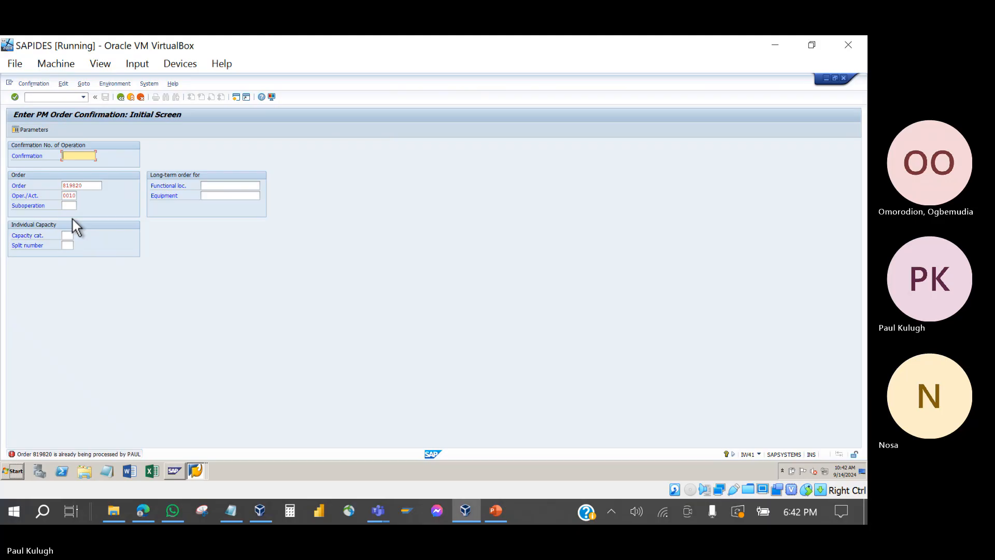
Step: Exit the IW32 change screen for order 819820, saving the order
click(196, 472)
click(191, 441)
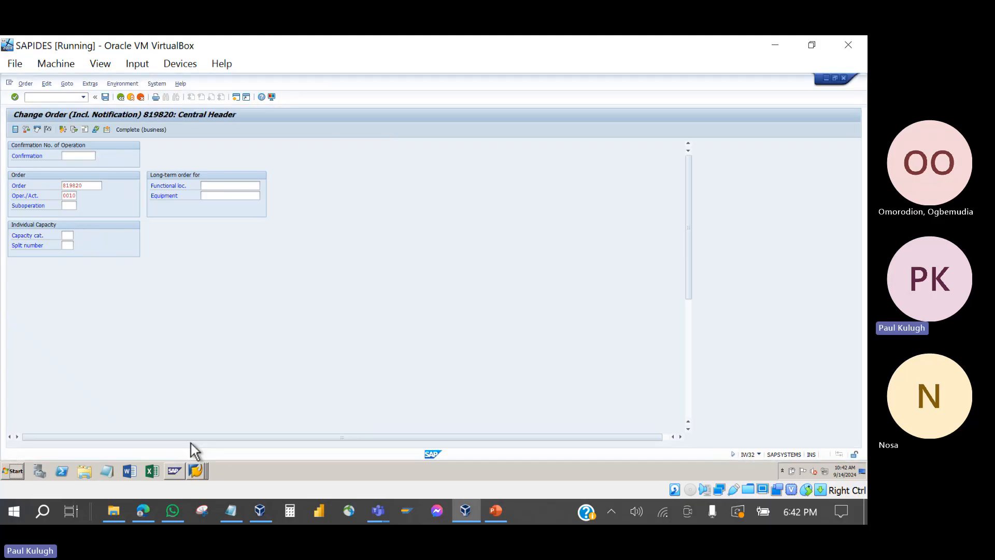
click(120, 98)
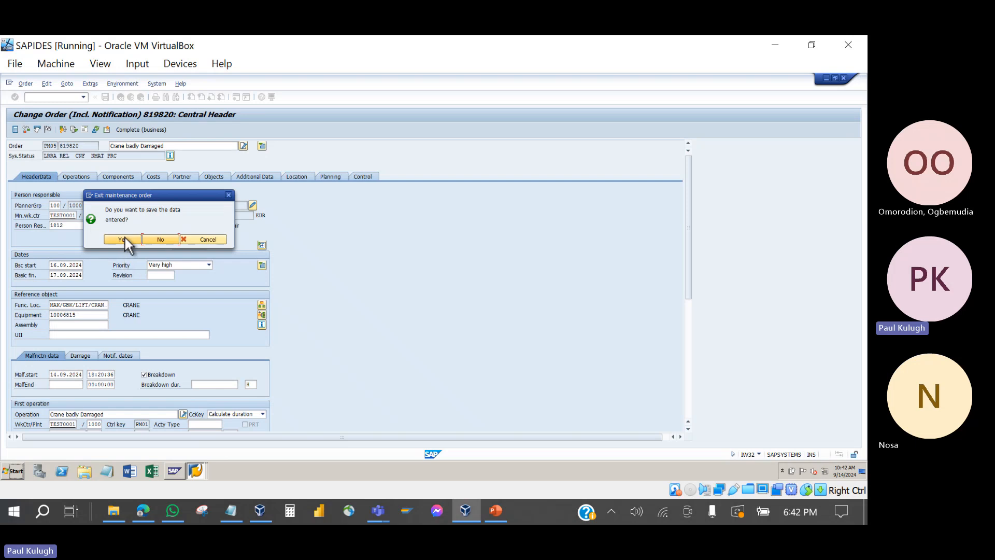
click(122, 239)
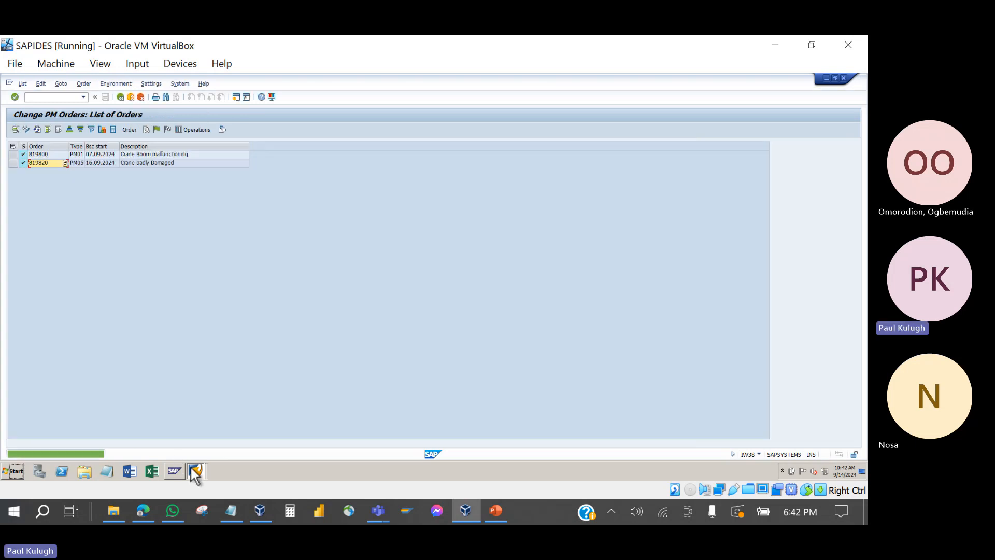
Step: Accept the status warnings, tick Final Confirmation for operation 0010, and save it
click(192, 470)
click(190, 452)
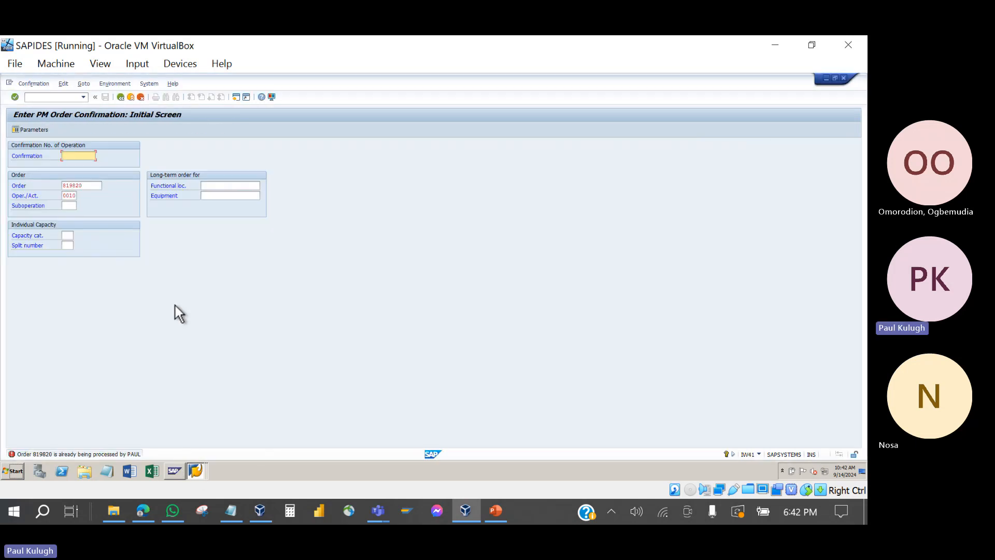
key(Return)
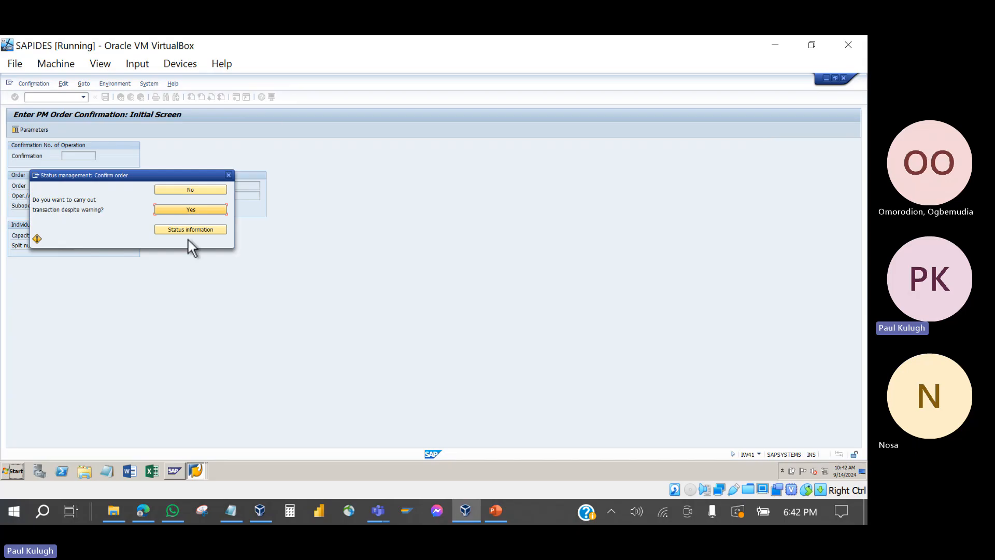
click(187, 210)
click(187, 210)
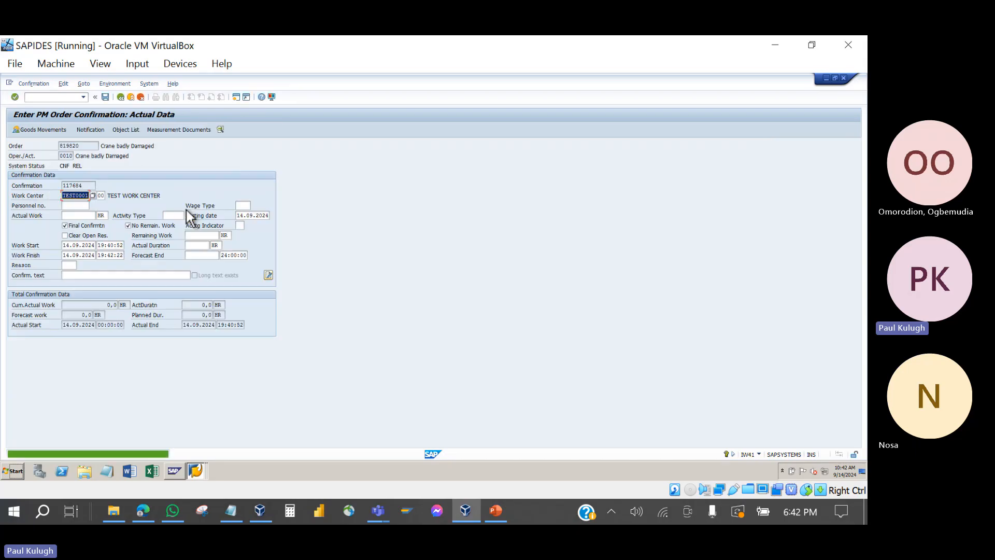
click(66, 226)
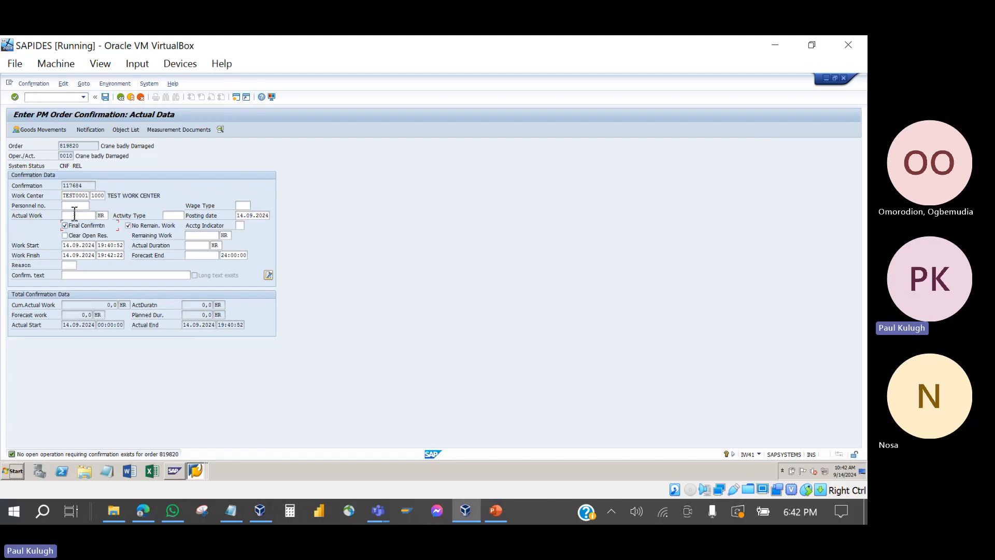
click(105, 97)
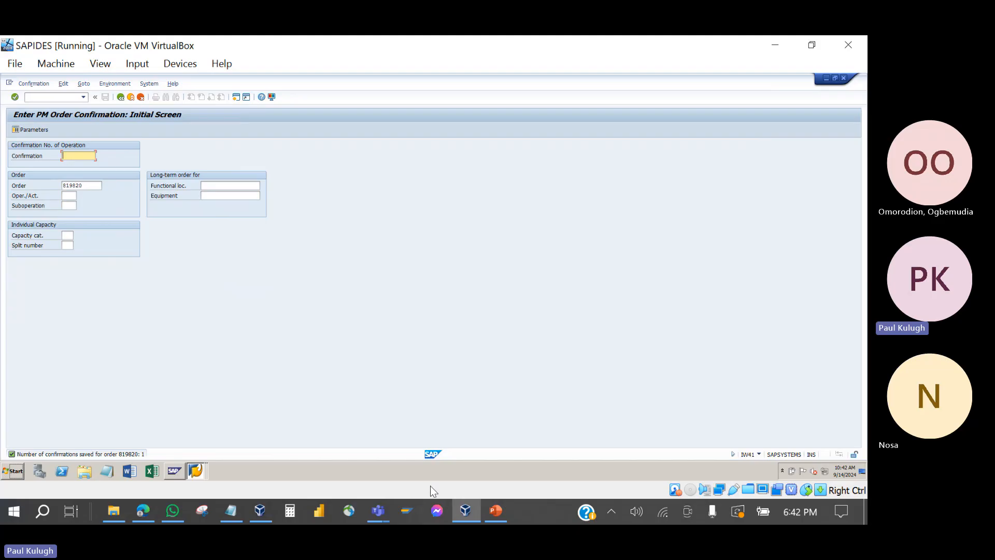
click(260, 511)
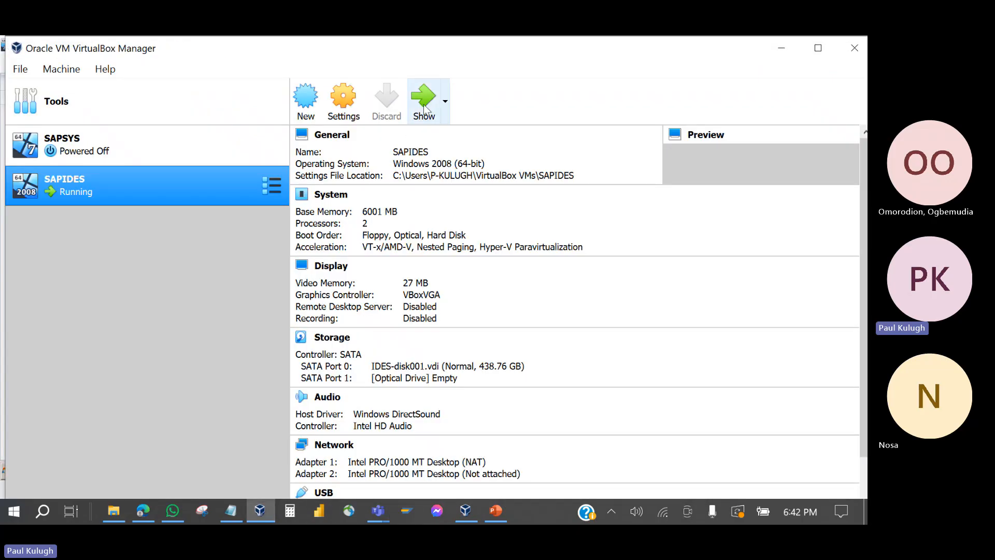
Step: Restore the SAPIDES VM, check and minimize the Teams training meeting, and bring PowerPoint forward
click(424, 105)
click(197, 470)
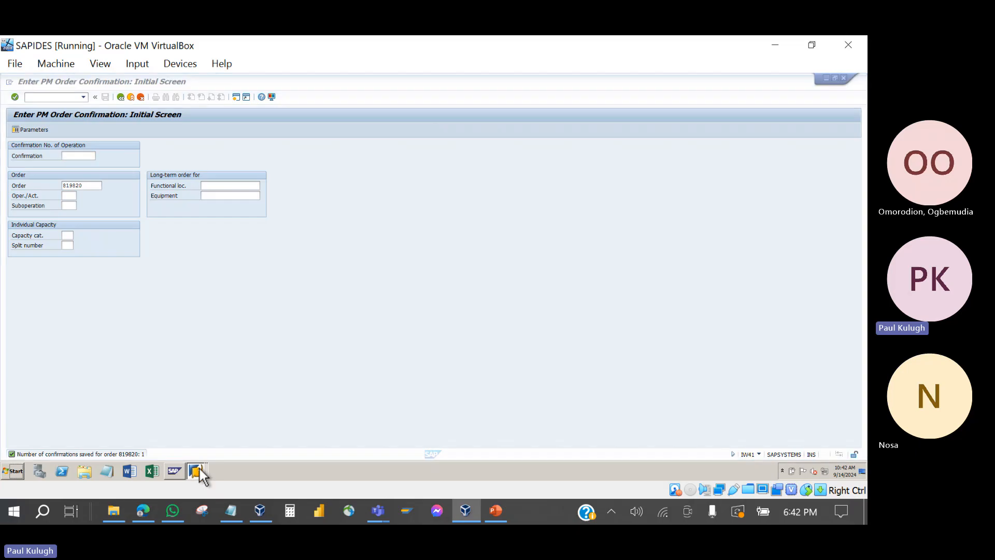
click(378, 511)
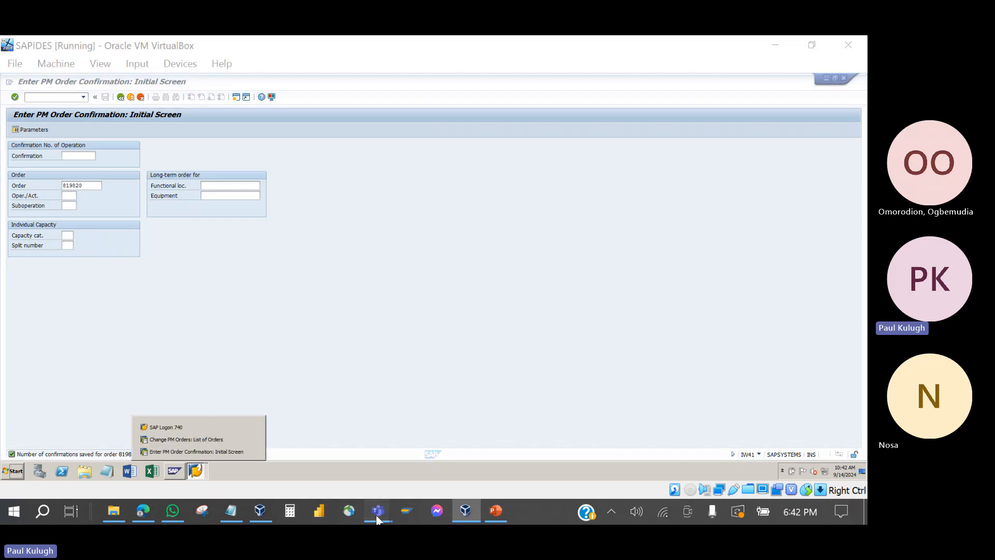
click(318, 489)
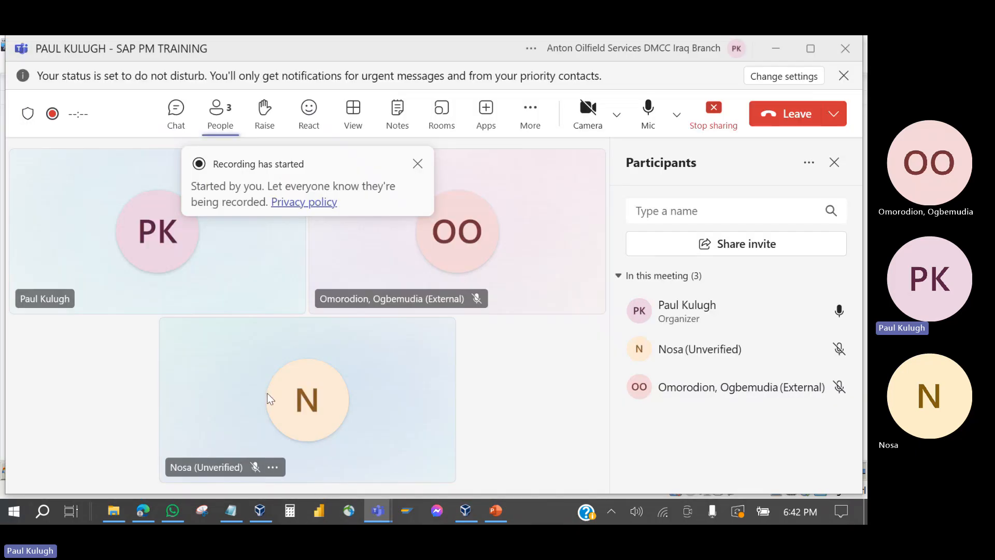
click(776, 48)
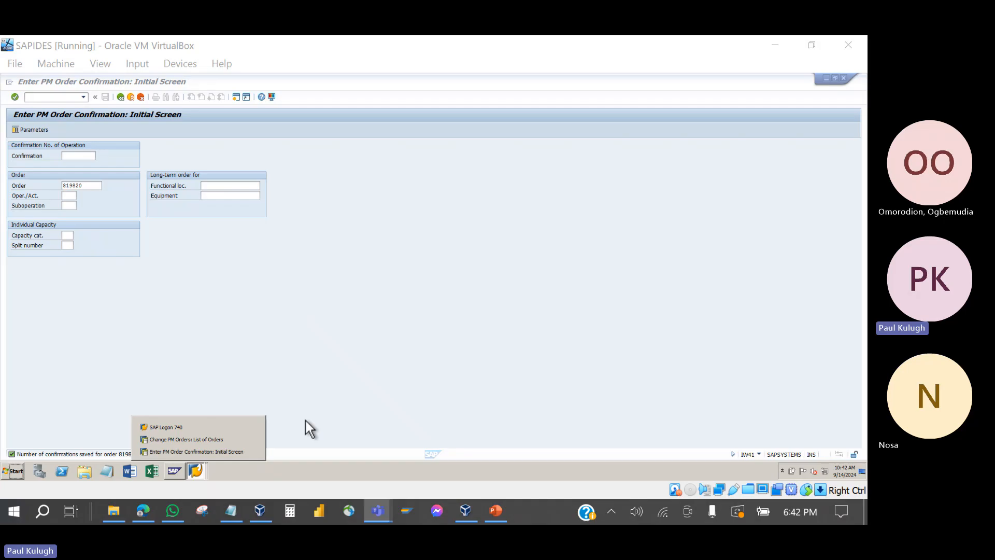
click(496, 512)
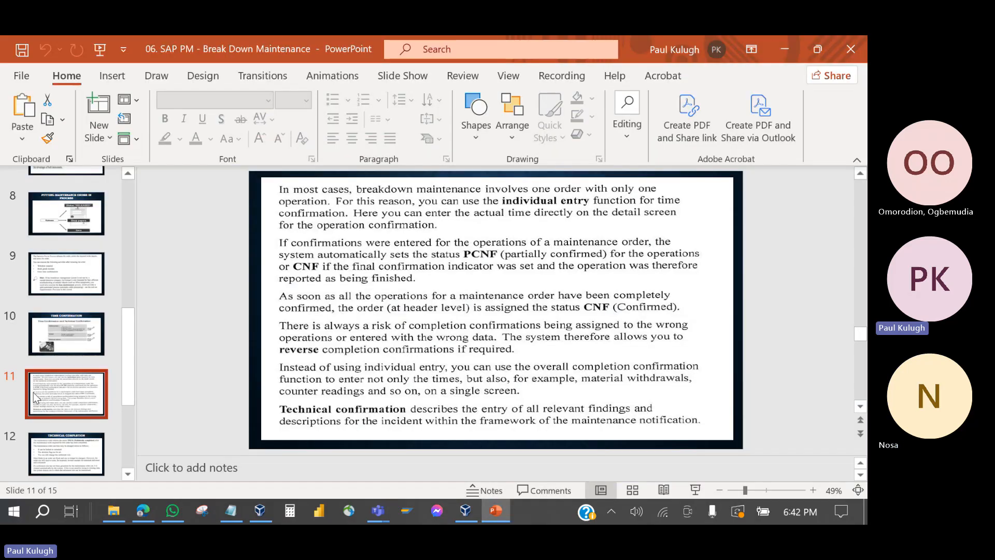
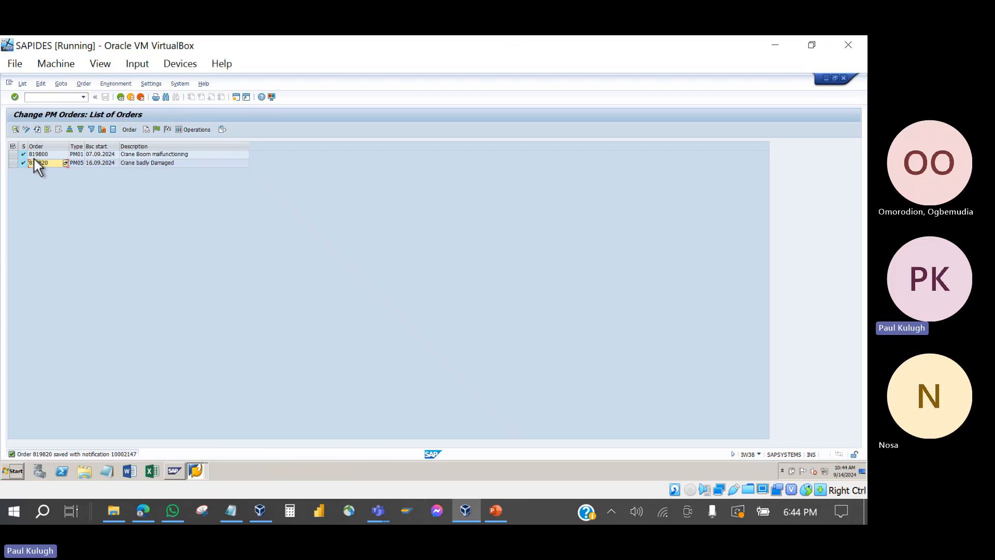
Step: Open order 819800 'Crane Boom malfunctioning' and start its technical completion to reach the settlement rule overview
double_click(36, 155)
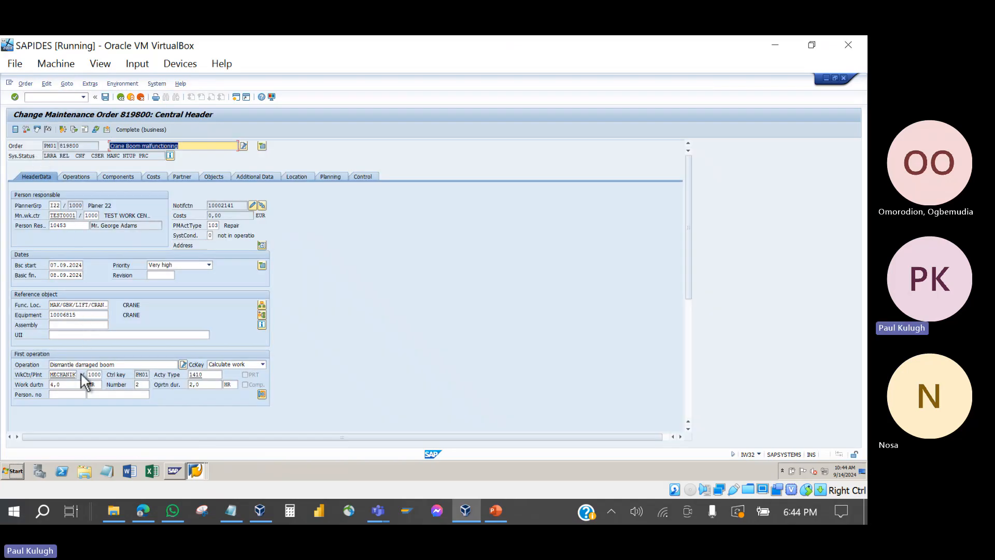
click(83, 325)
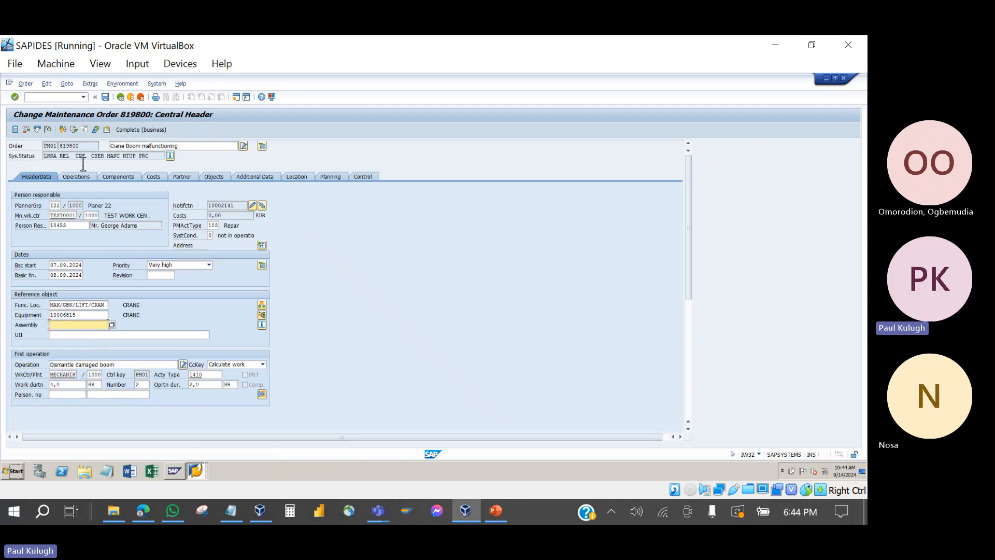
click(47, 129)
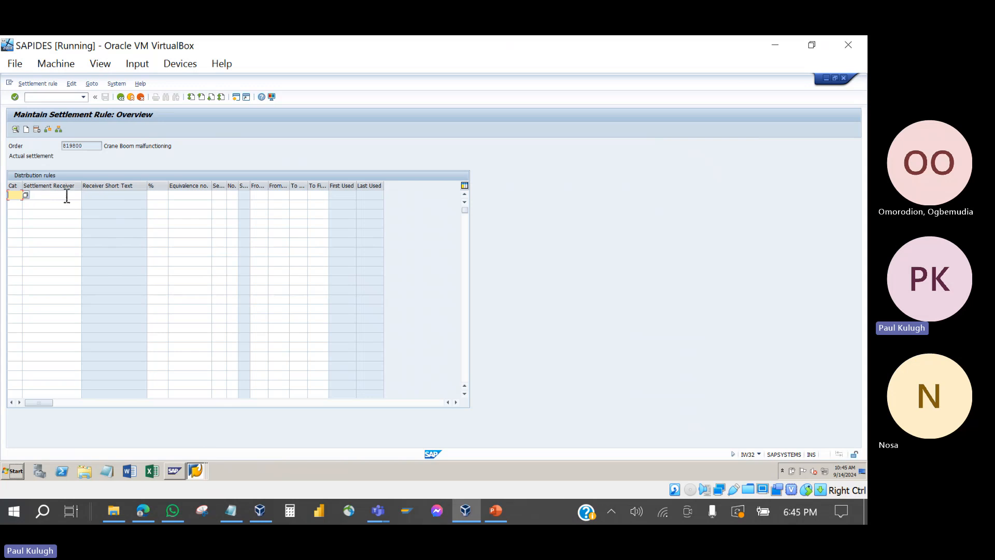
Step: Enter CTR distribution rules with receivers 40000 and 41100, submit, and dismiss the cannot-complete message
click(26, 196)
click(43, 198)
click(68, 195)
click(49, 204)
click(46, 207)
click(46, 208)
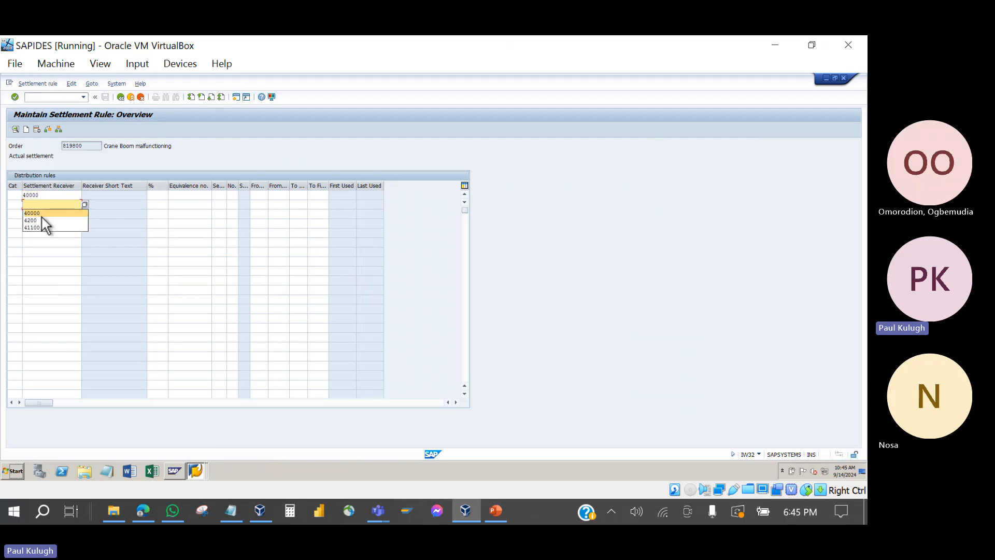
click(45, 227)
key(Return)
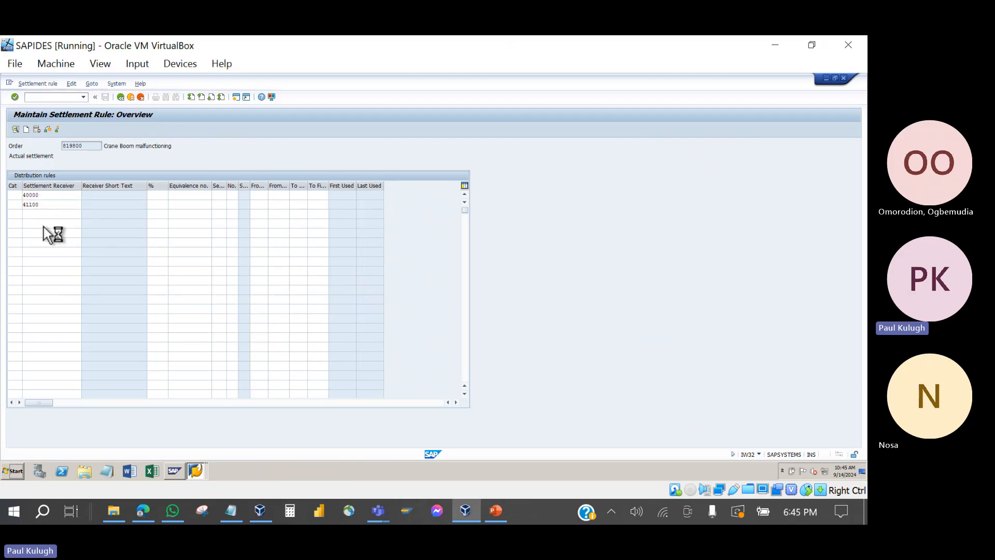
click(216, 335)
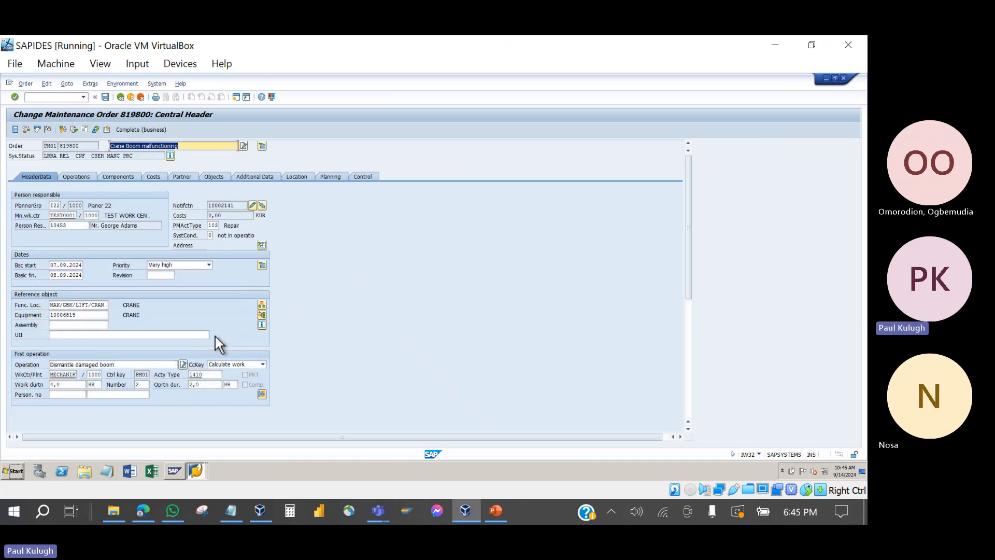
Step: Reopen the settlement rule without default, set 100% for cost center 40000, and return to the header
click(61, 129)
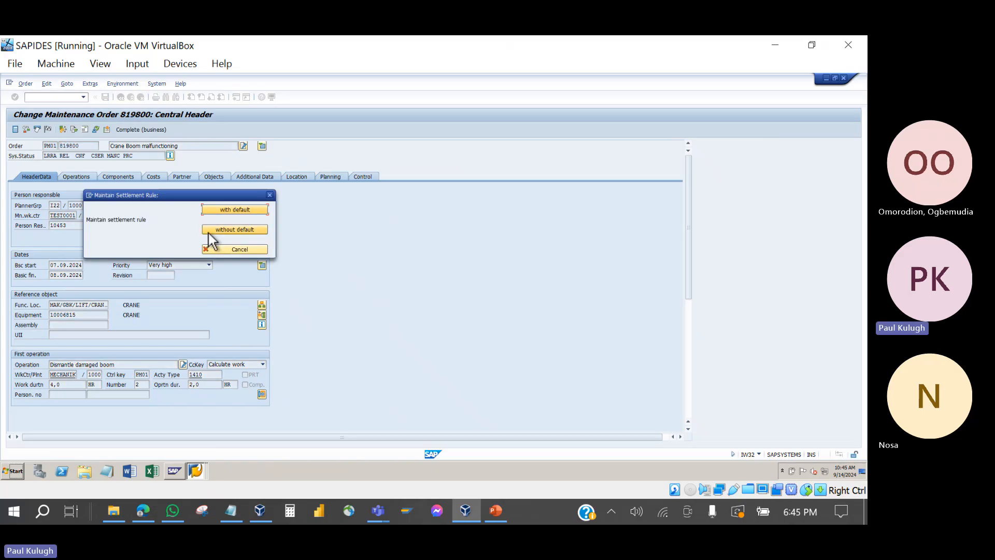
click(232, 211)
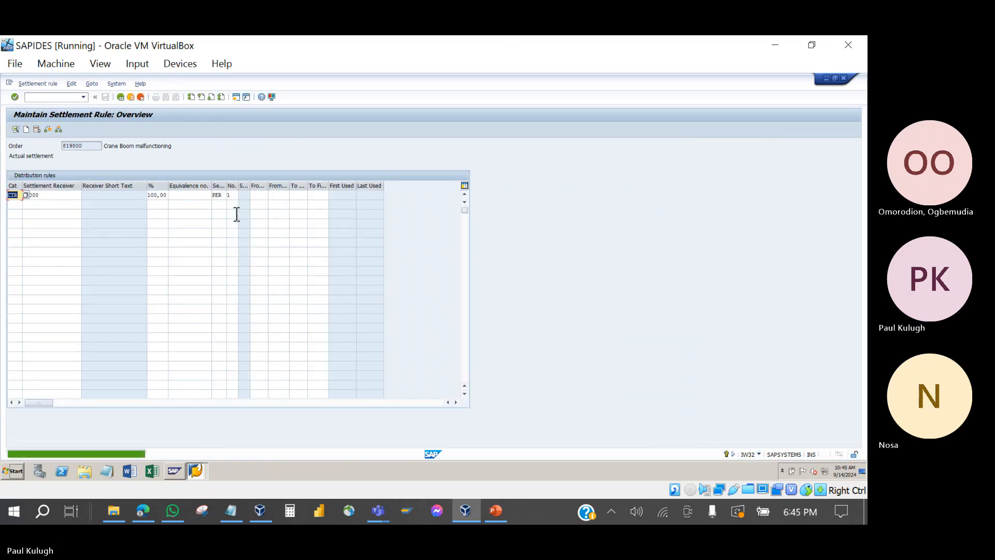
click(71, 197)
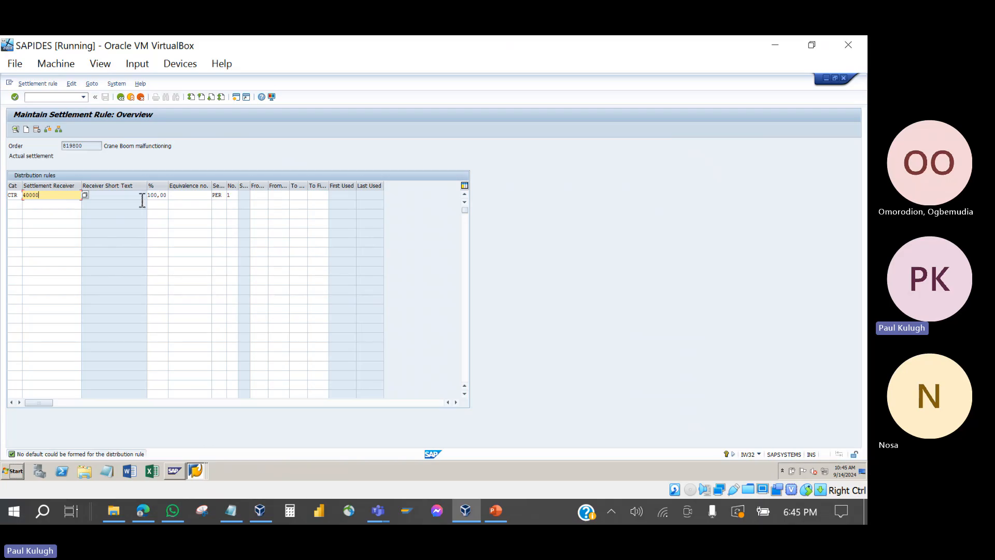
click(62, 205)
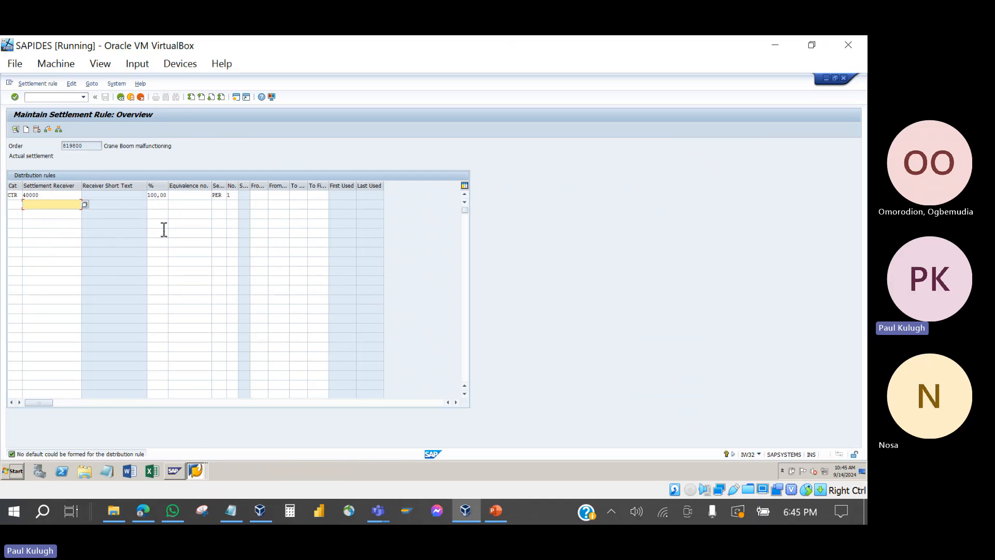
click(47, 197)
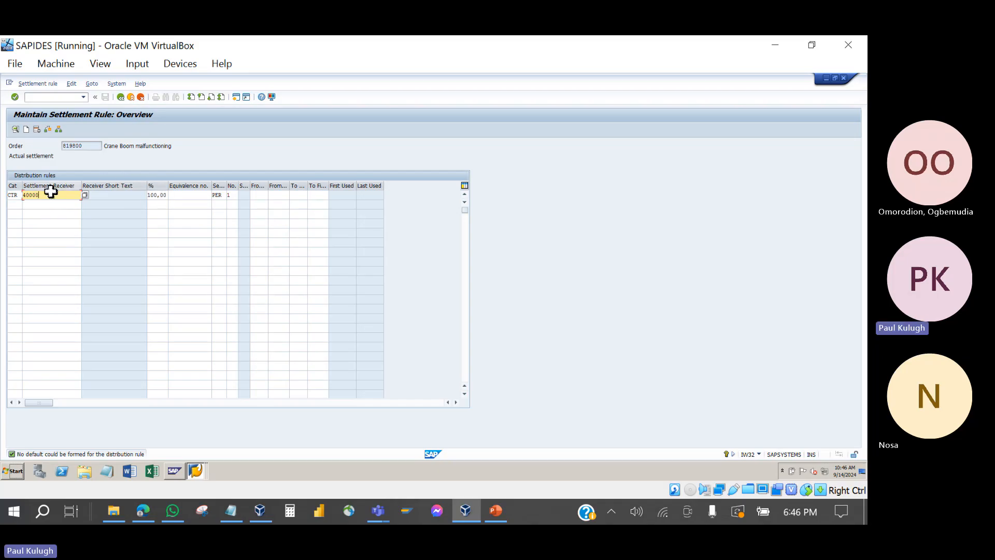
click(161, 198)
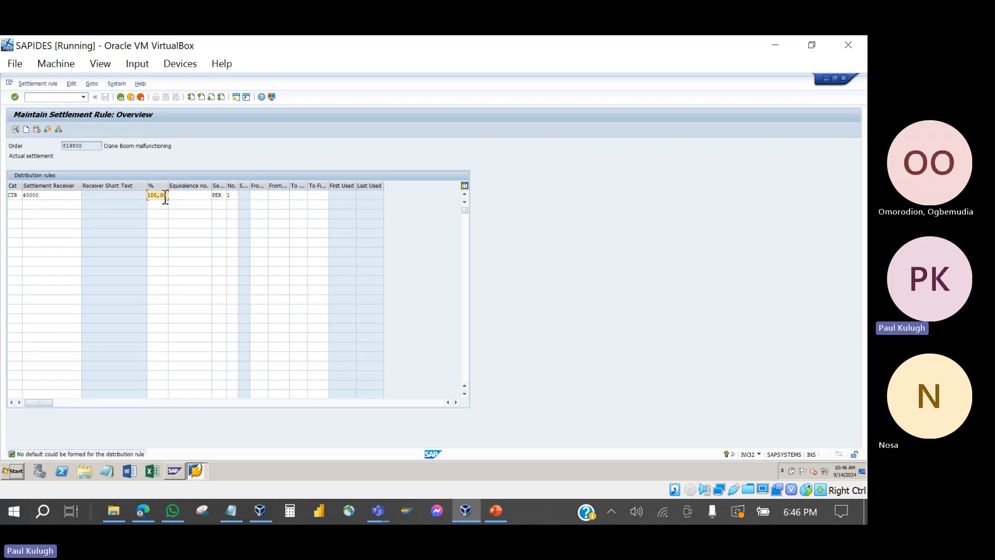
click(122, 99)
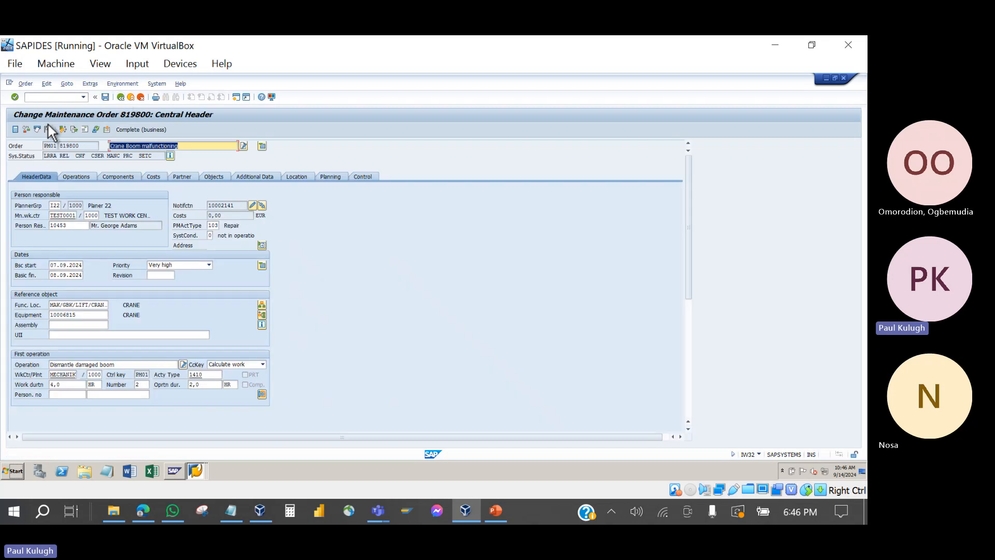
Step: Technically complete order 819800, keeping the reference date and Complete notifctns checked
click(48, 128)
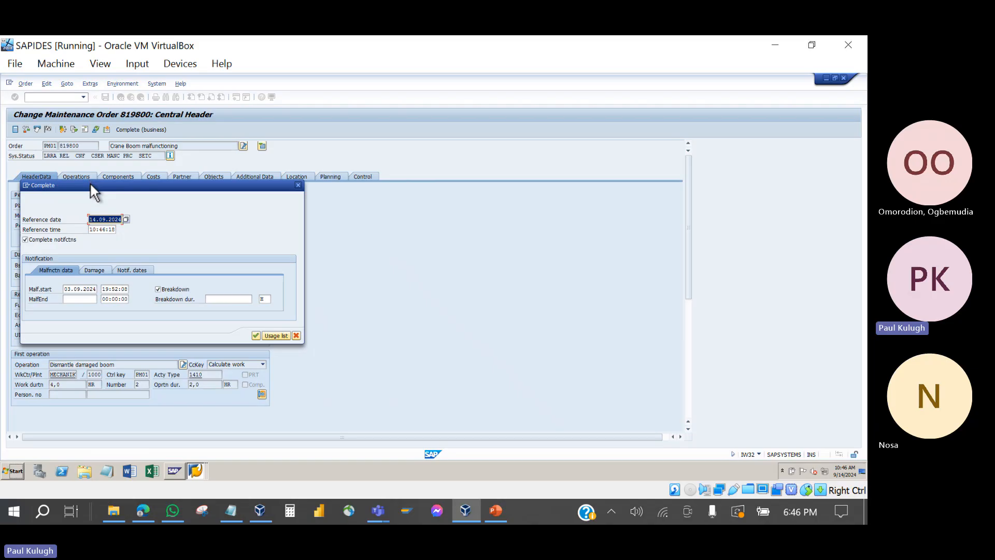
drag(89, 182, 229, 134)
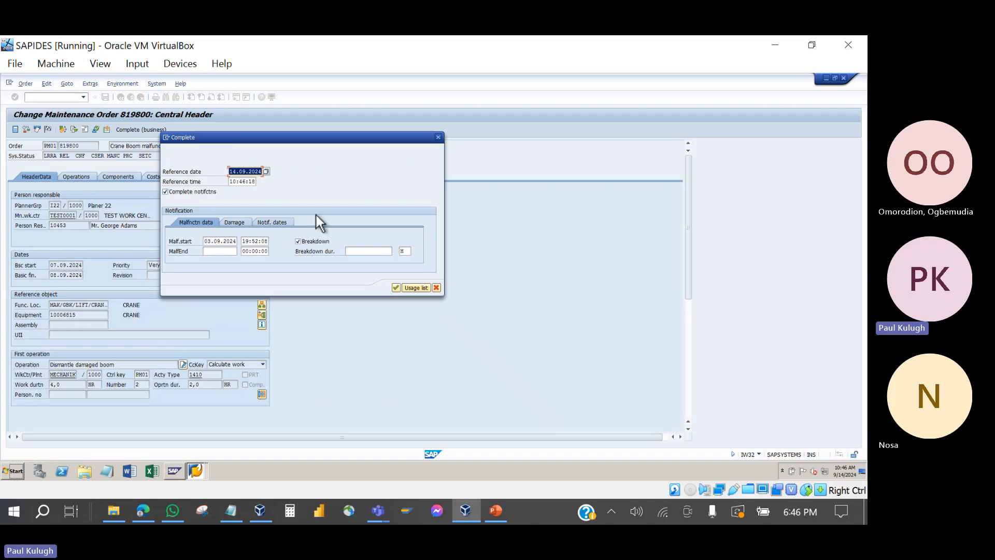
click(395, 287)
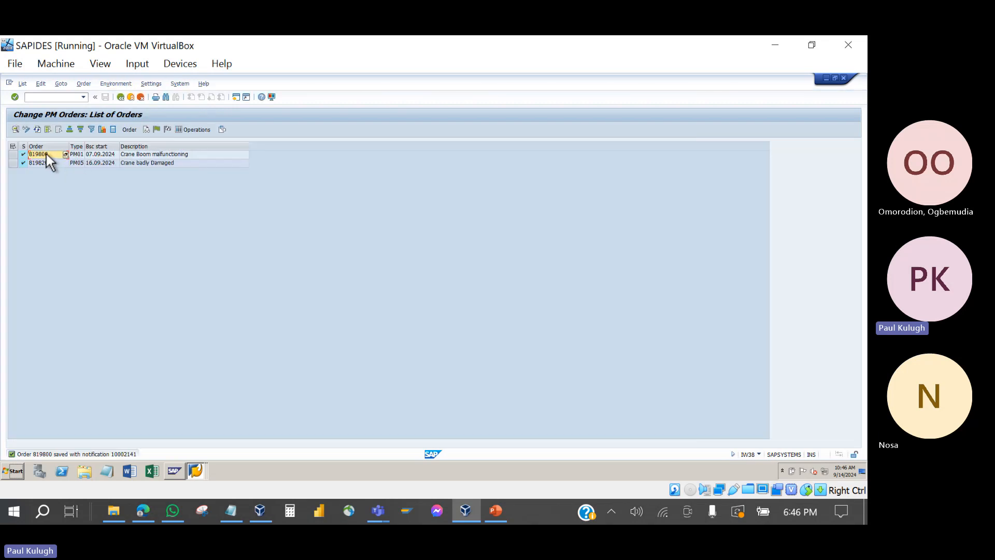
double_click(46, 154)
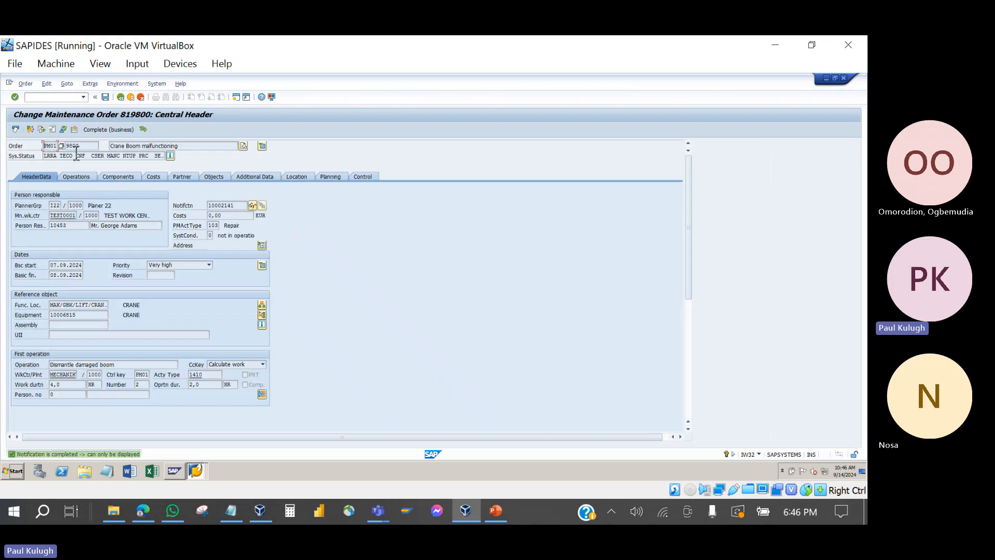
drag(70, 148, 66, 155)
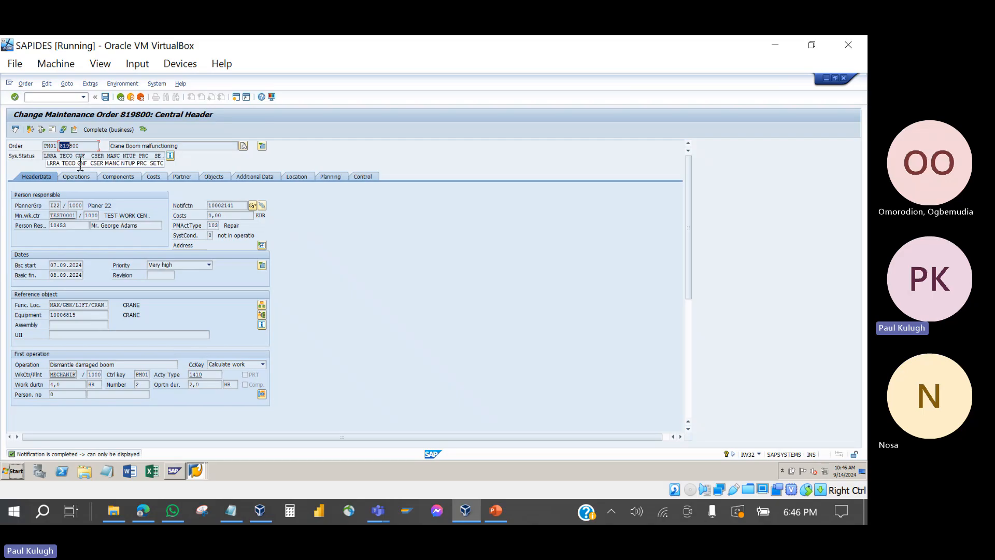
click(65, 156)
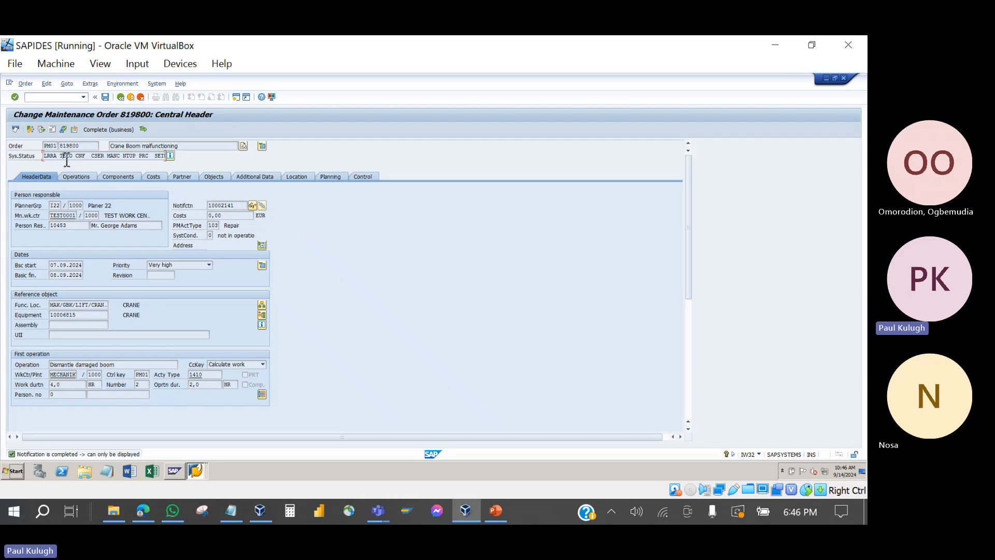
click(252, 206)
drag(75, 157, 49, 156)
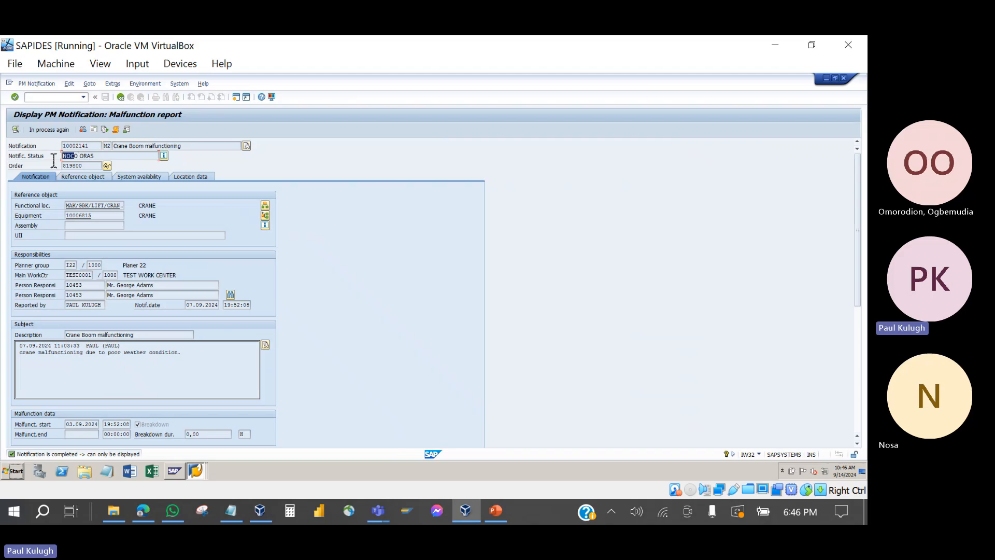
click(121, 98)
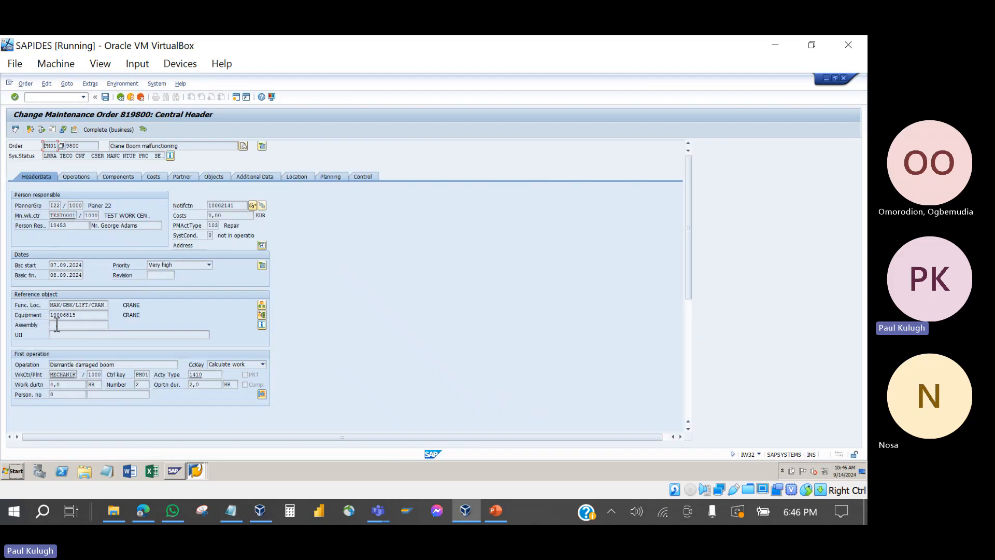
click(64, 226)
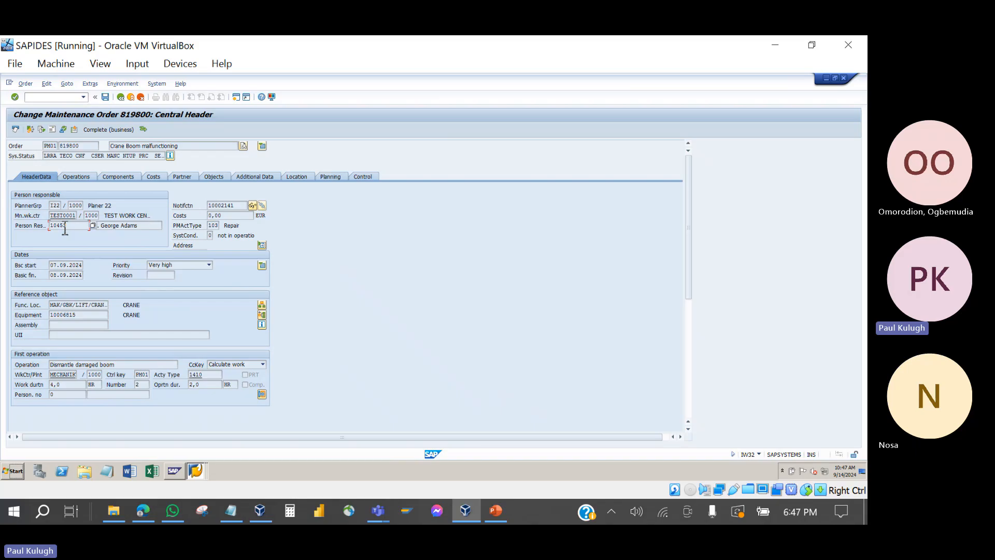
click(72, 278)
click(76, 326)
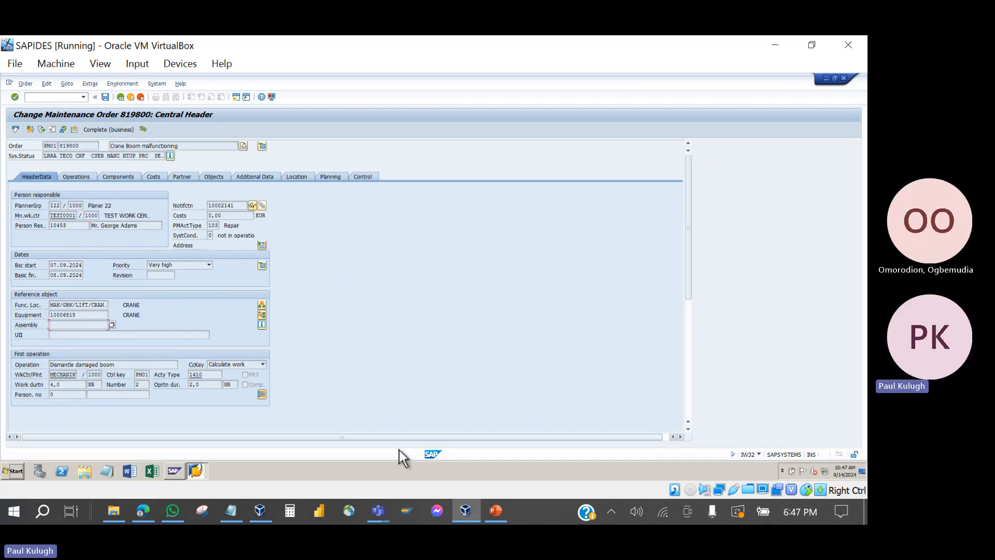
click(496, 511)
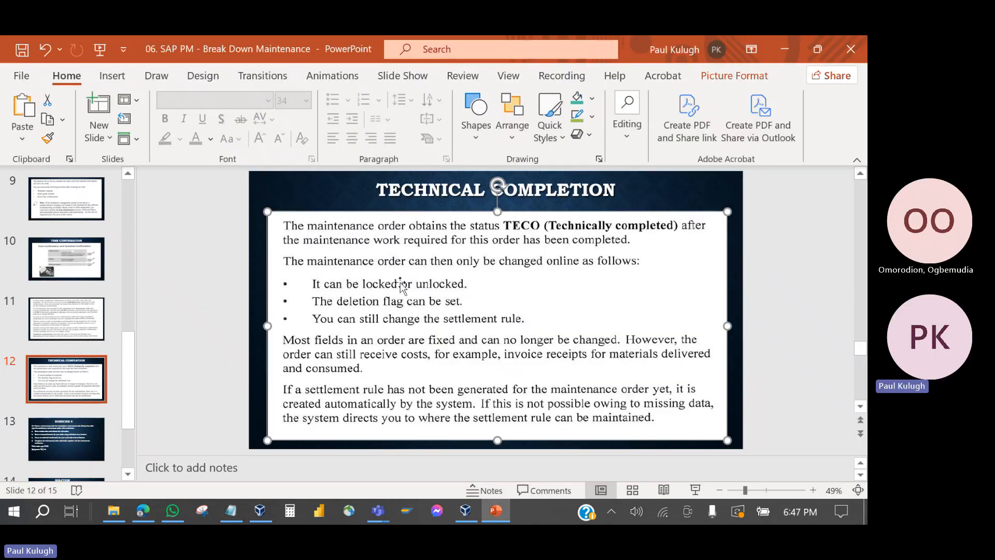
click(500, 514)
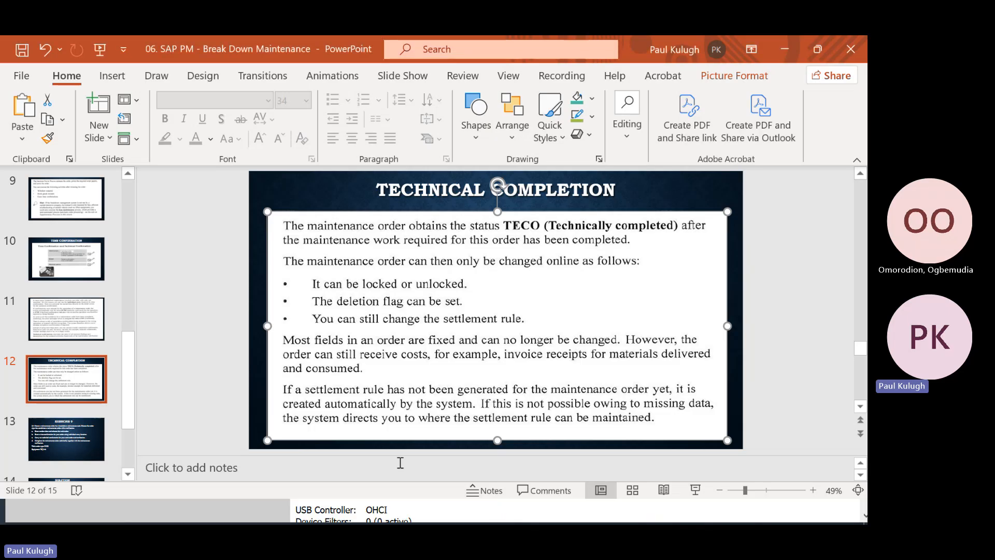
click(785, 51)
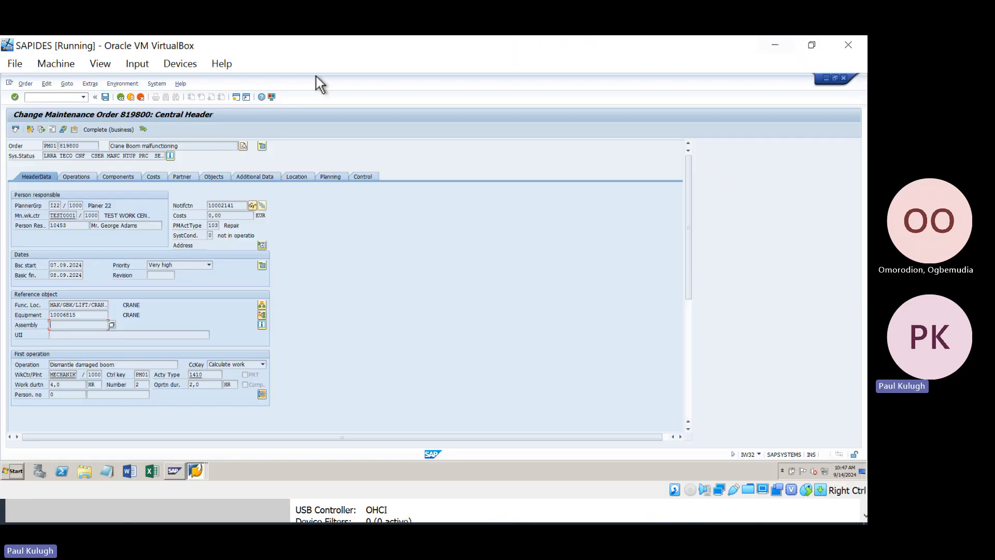
click(25, 84)
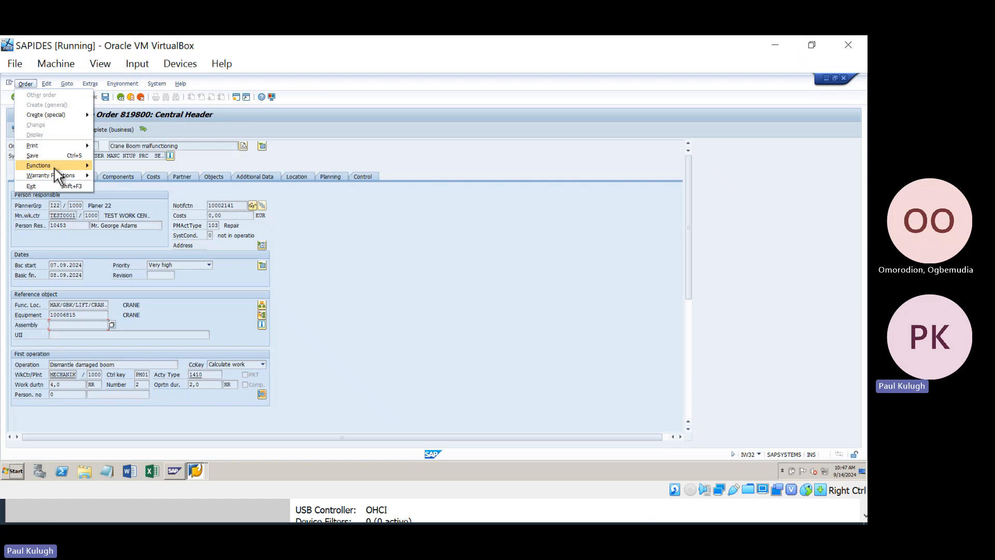
mouse_move(54, 167)
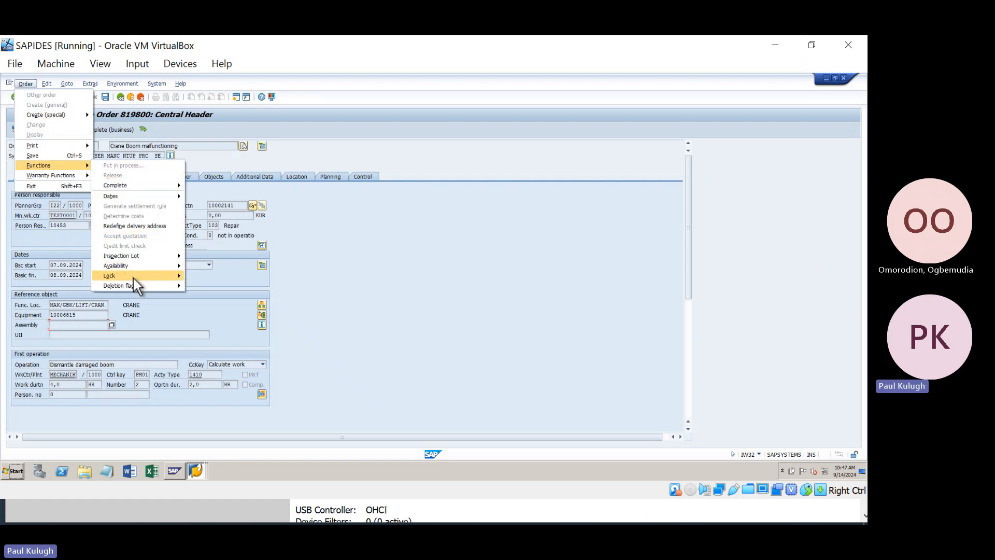
mouse_move(132, 277)
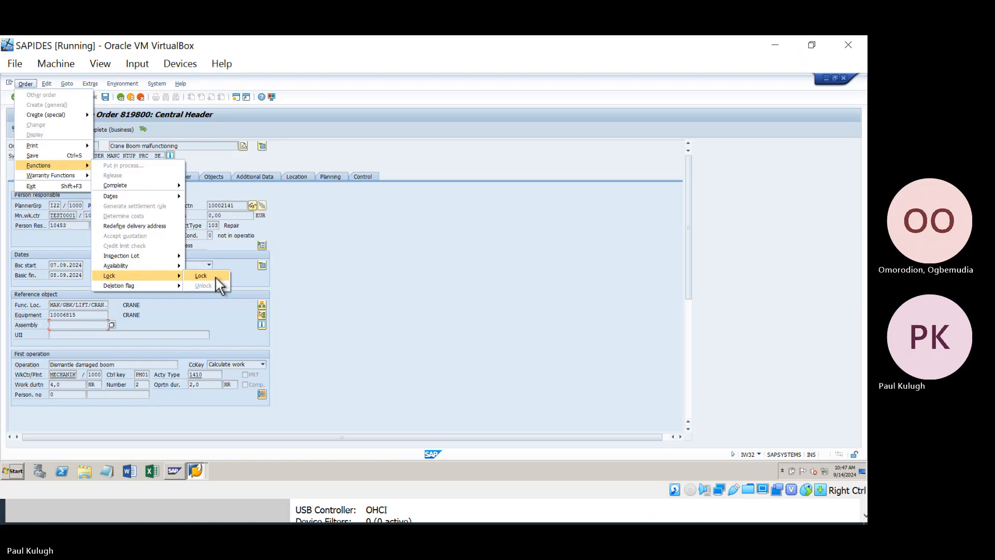
click(326, 388)
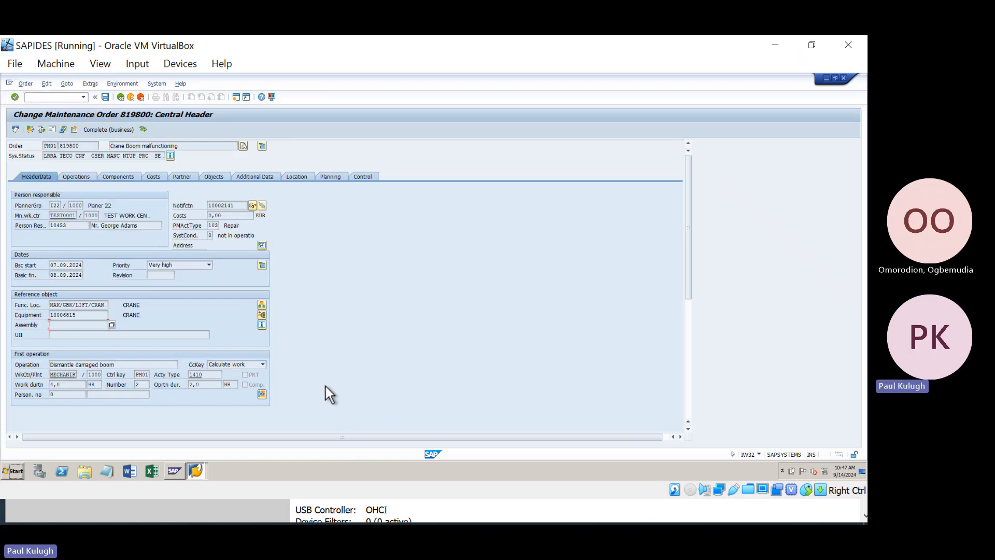
click(775, 46)
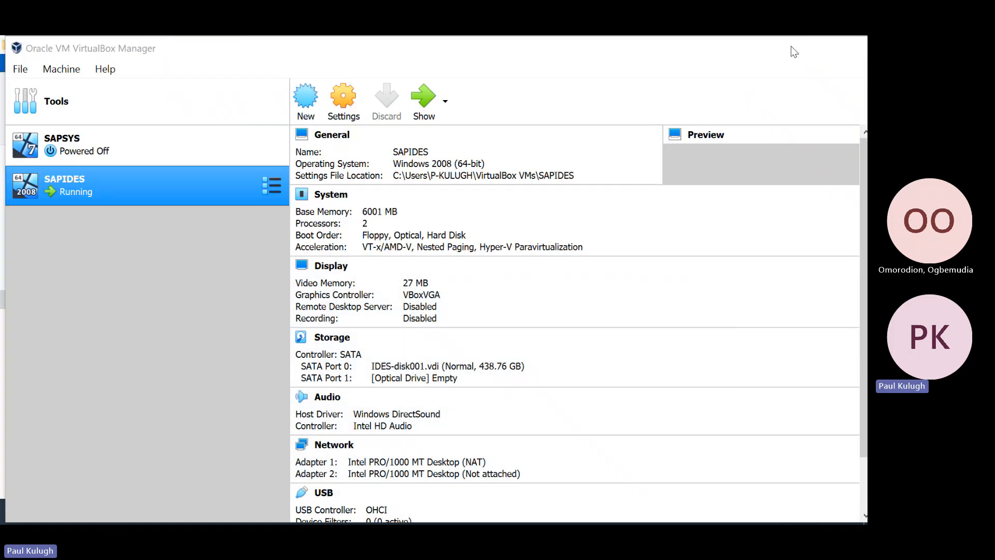
click(779, 48)
click(777, 46)
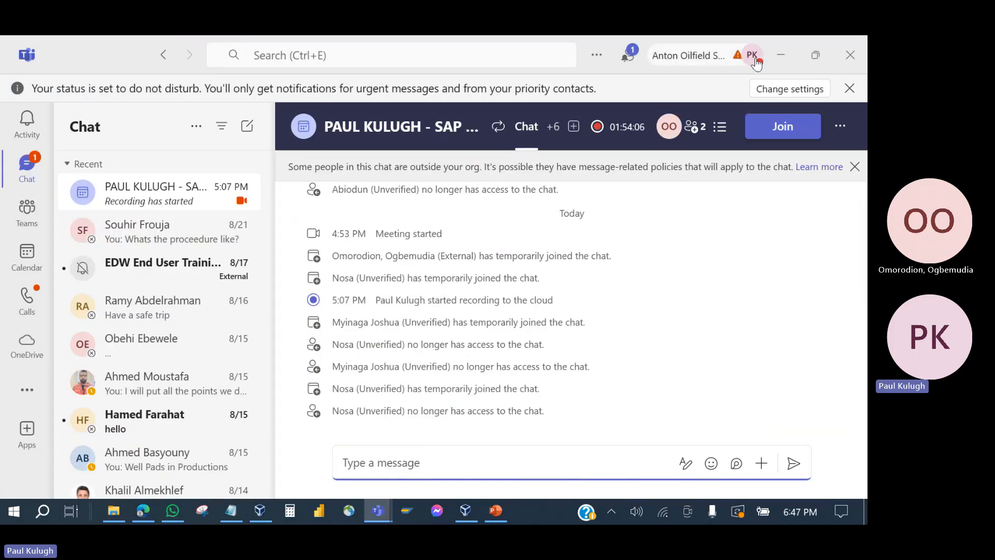
click(780, 56)
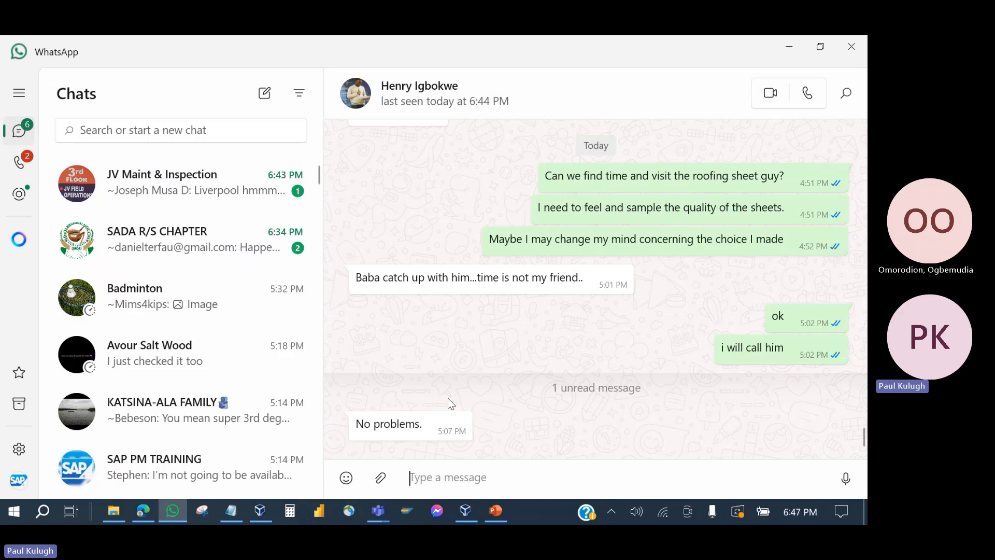
click(496, 514)
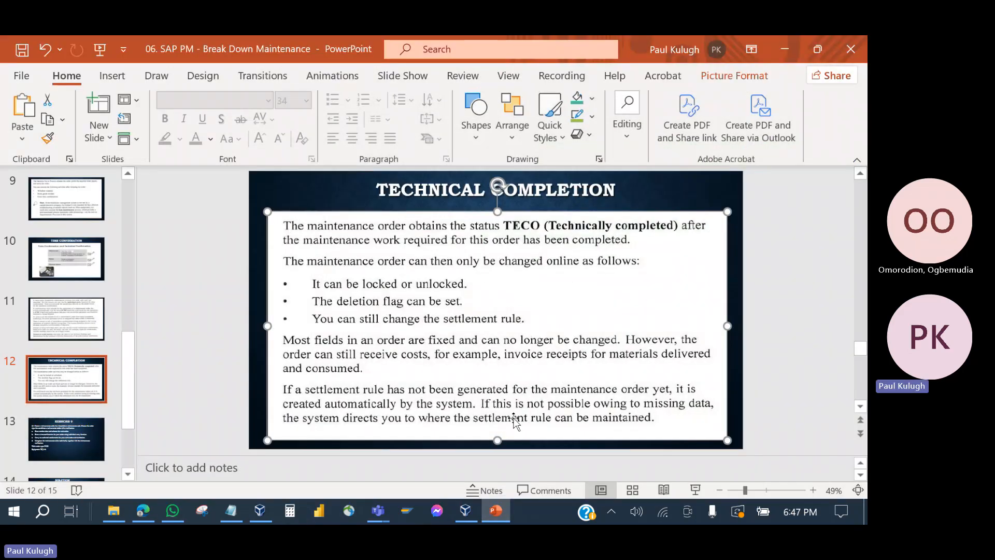
click(497, 513)
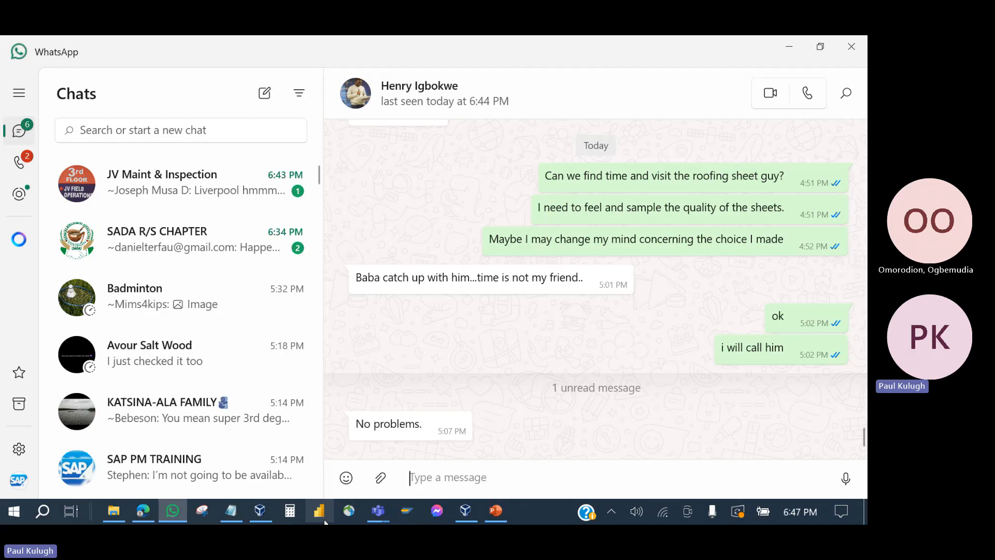
click(263, 513)
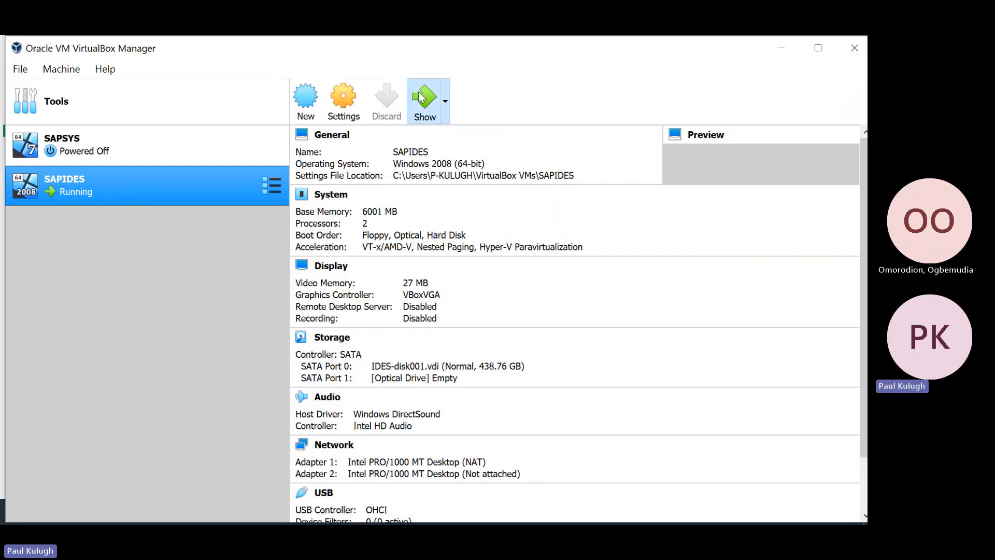
click(423, 101)
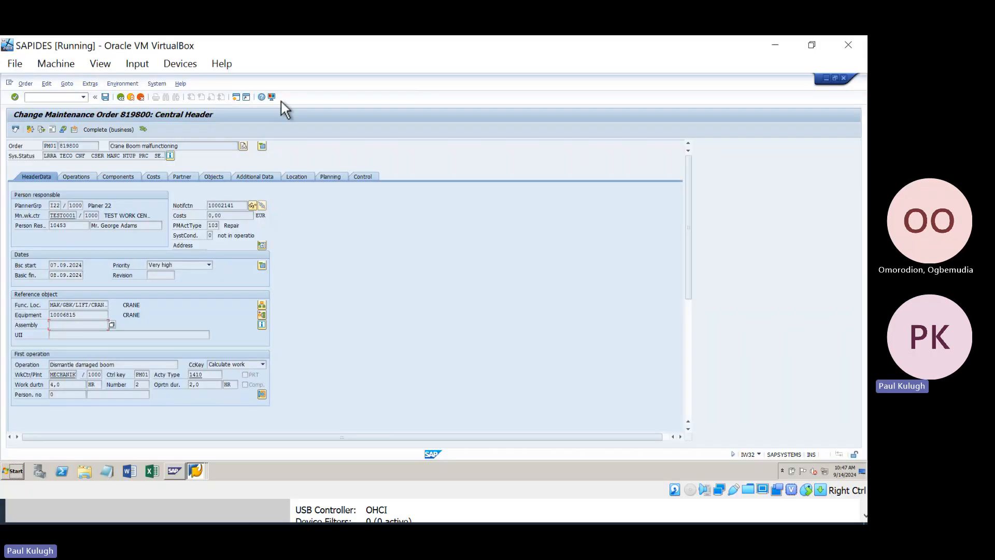
Step: Check the settlement rule shows CTR 40000 at 100%, then return to the order header
click(32, 130)
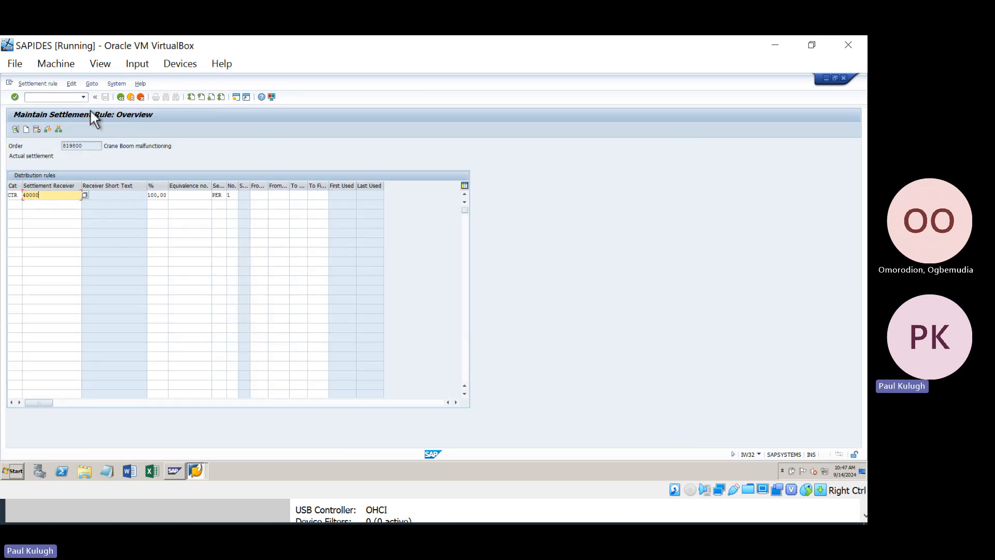
click(118, 98)
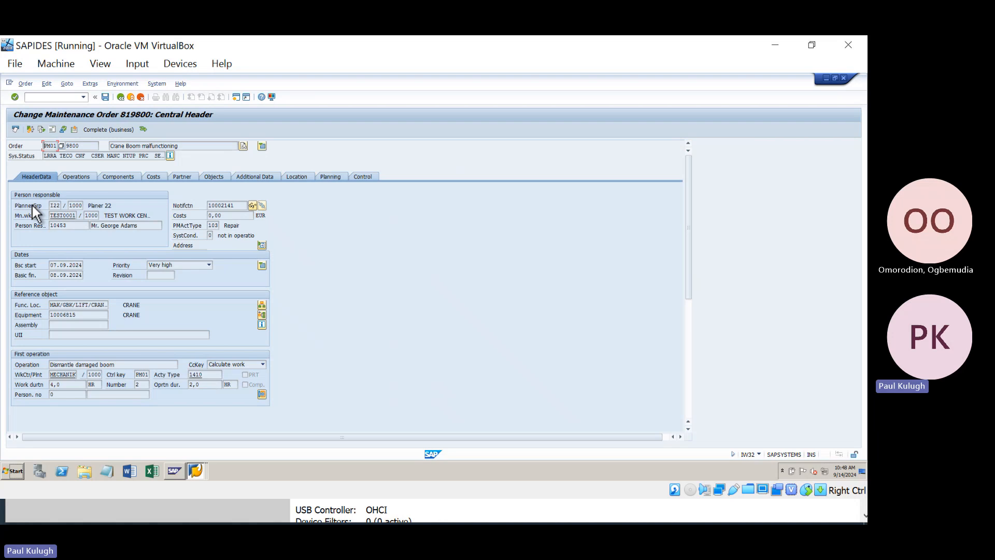
Step: Save order 819800, select it in the PM order list, and minimize the SAP VM window
click(101, 98)
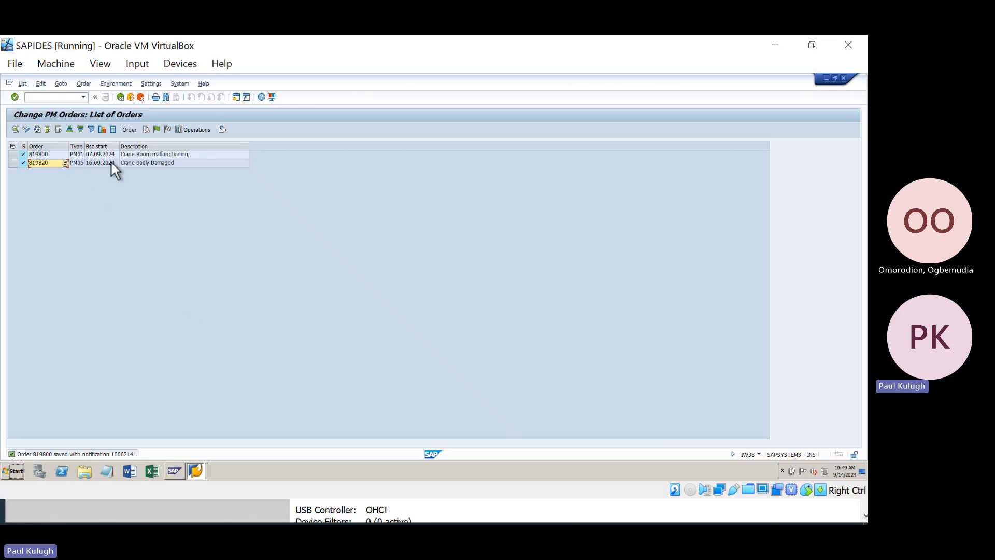
click(86, 154)
click(775, 46)
Step: Hide the VM manager, bring up the PM course folder, and select the Notification Phase and Break Down Maintenance decks
click(790, 47)
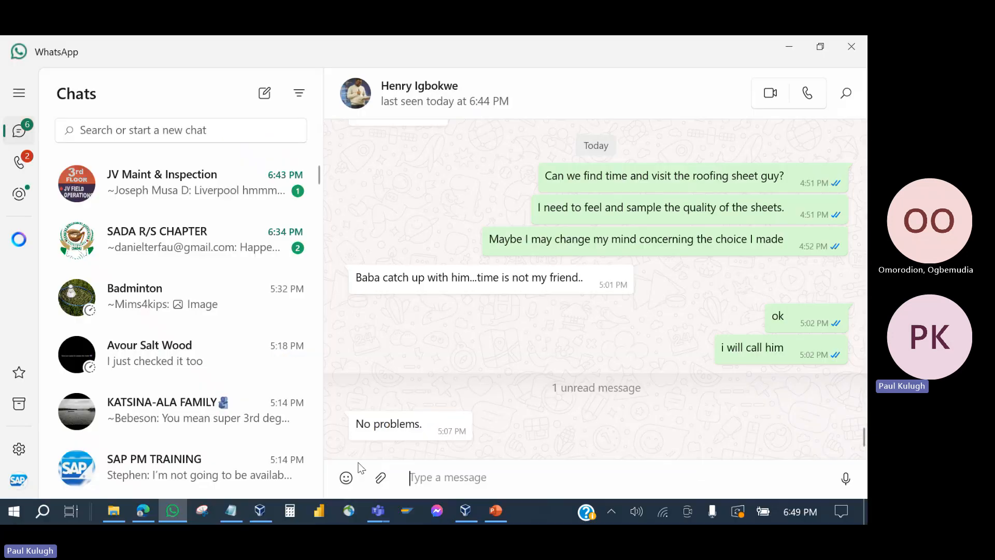
click(495, 511)
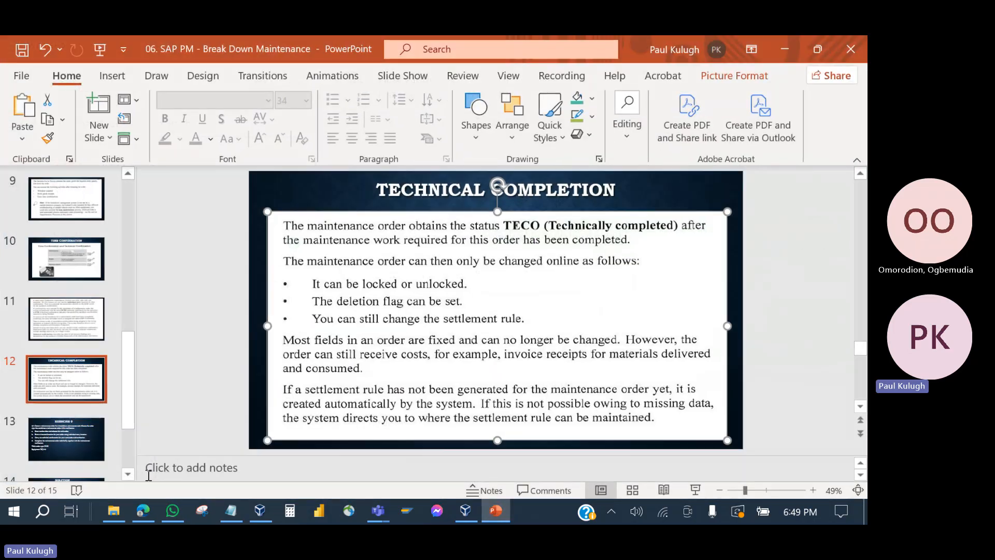
click(115, 520)
click(404, 323)
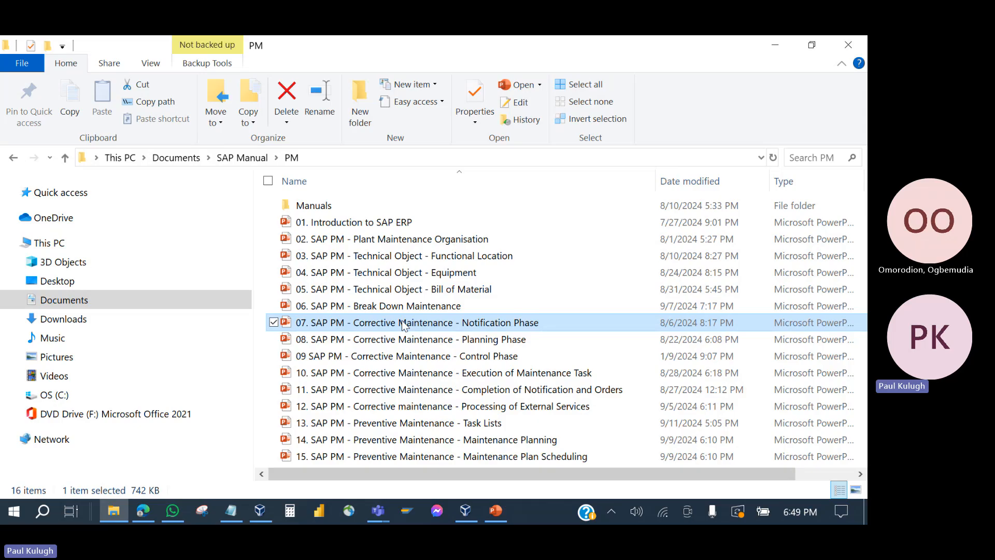
click(387, 309)
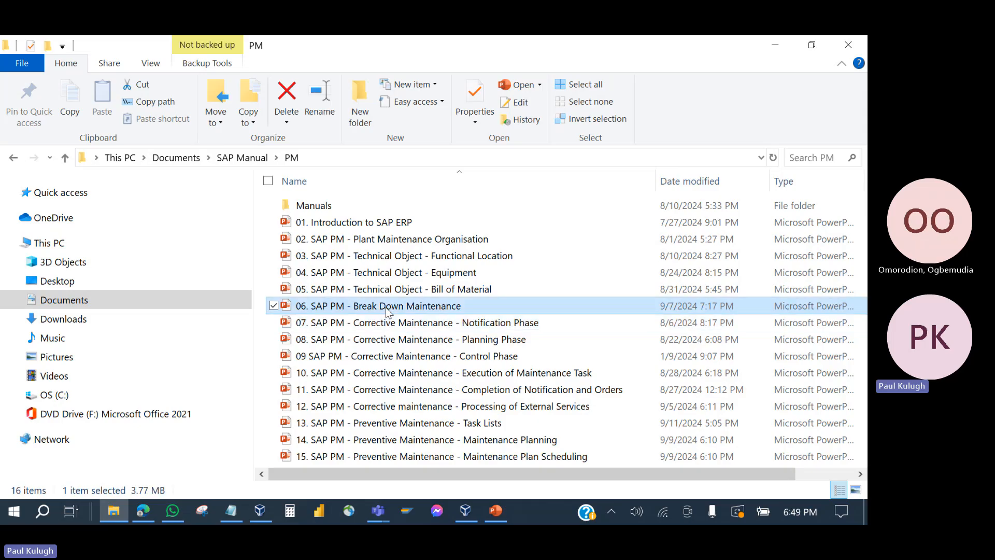
Step: Look through the Planning, Control, Completion and External Services decks, then bring up the Break Down Maintenance presentation
click(391, 329)
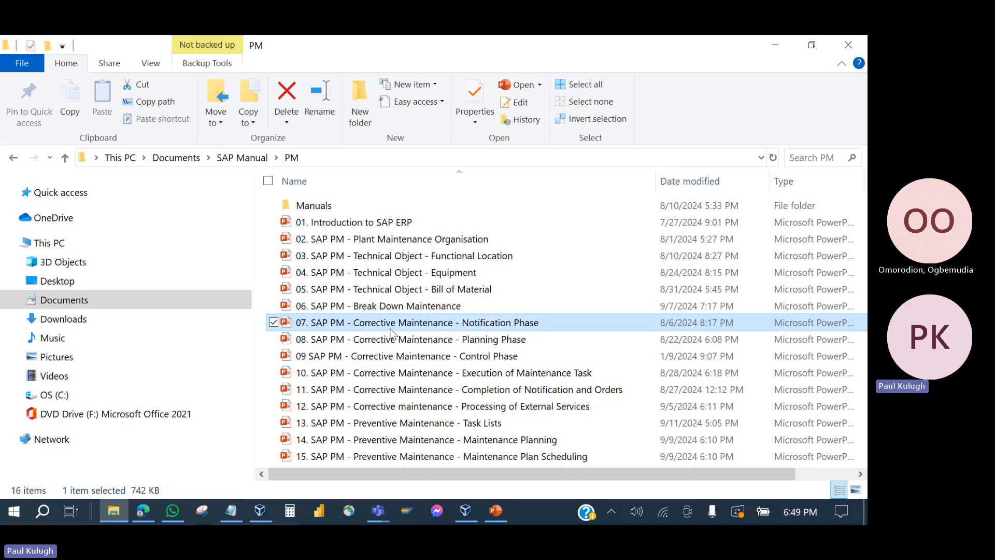
click(393, 342)
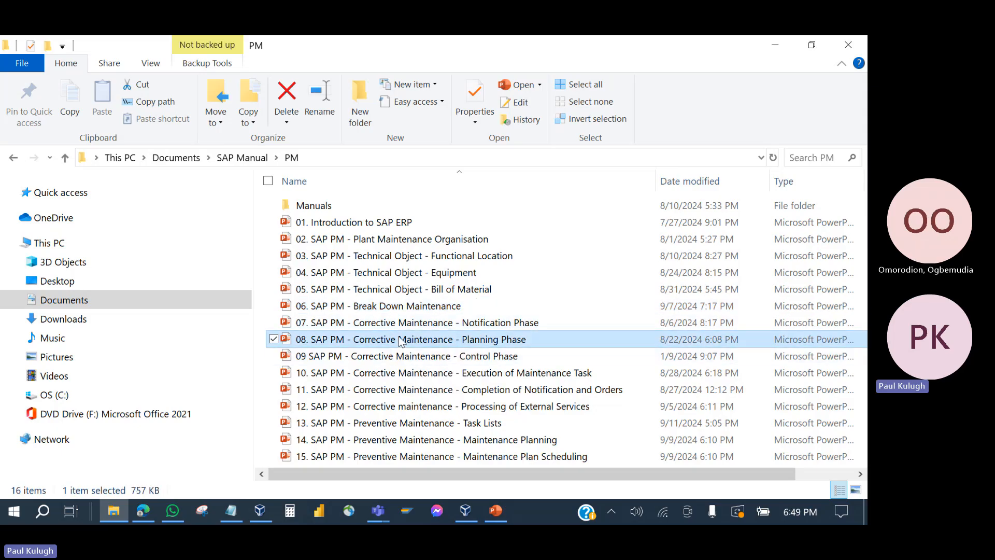
click(403, 356)
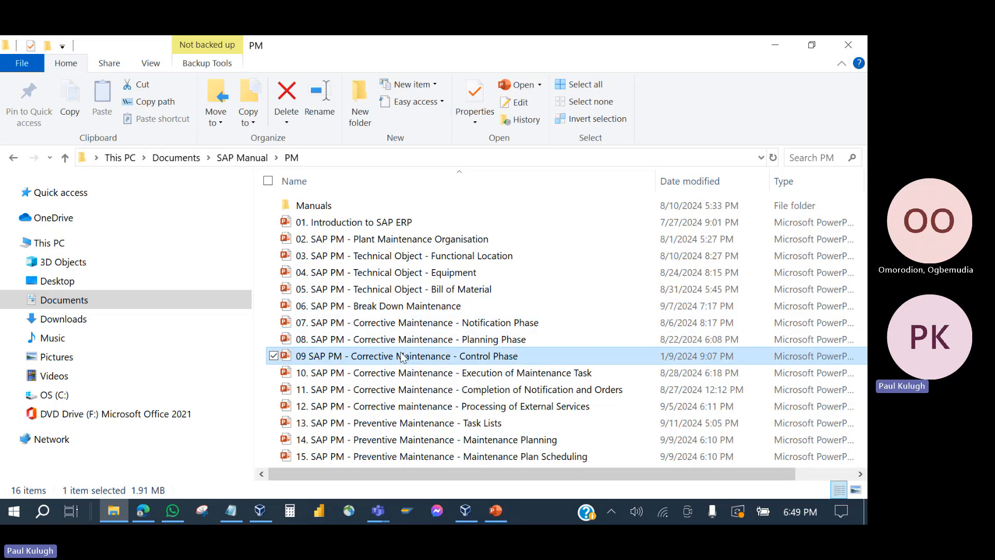
click(433, 322)
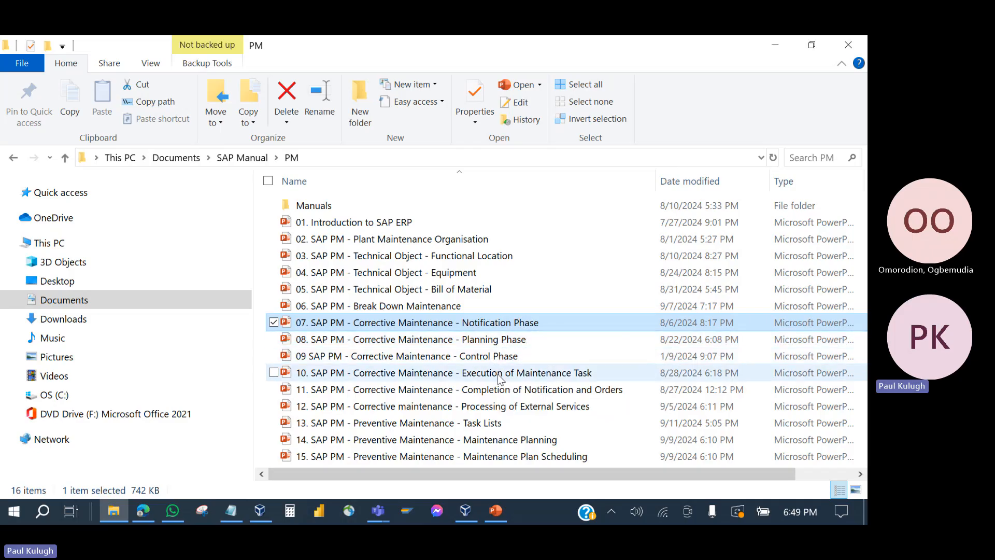
click(501, 392)
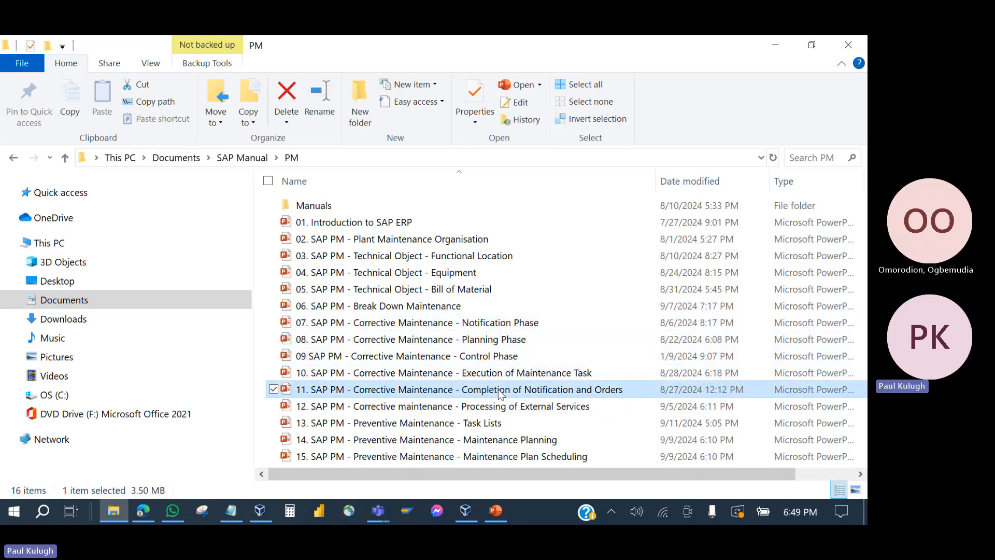
click(426, 409)
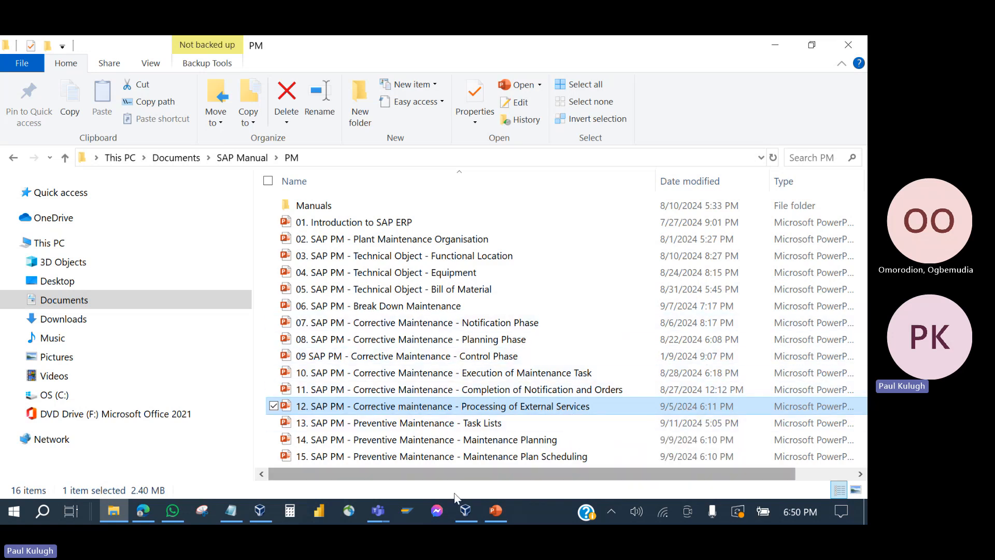
click(495, 511)
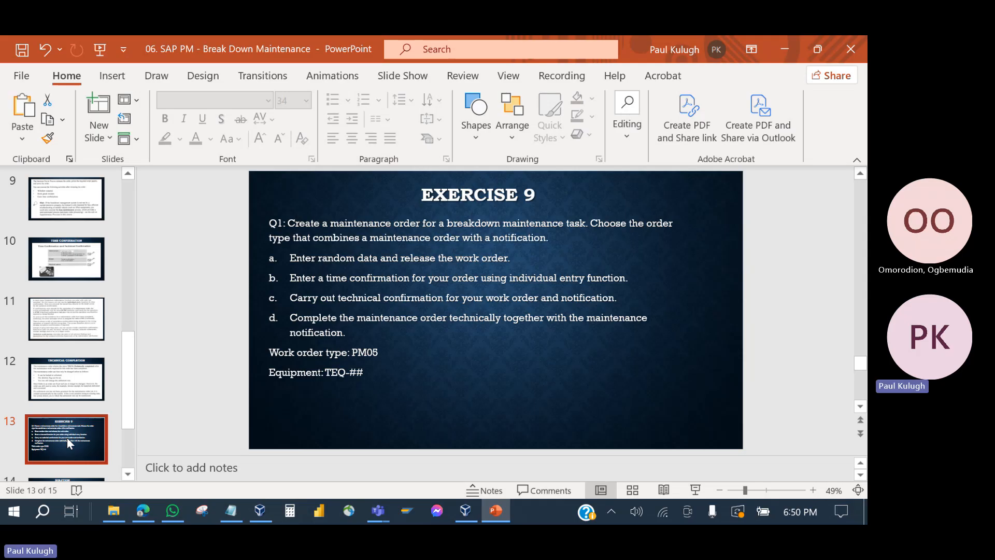
Step: View the Solution slides 14 and 15 of the Break Down Maintenance deck
scroll(66, 437, down, 1)
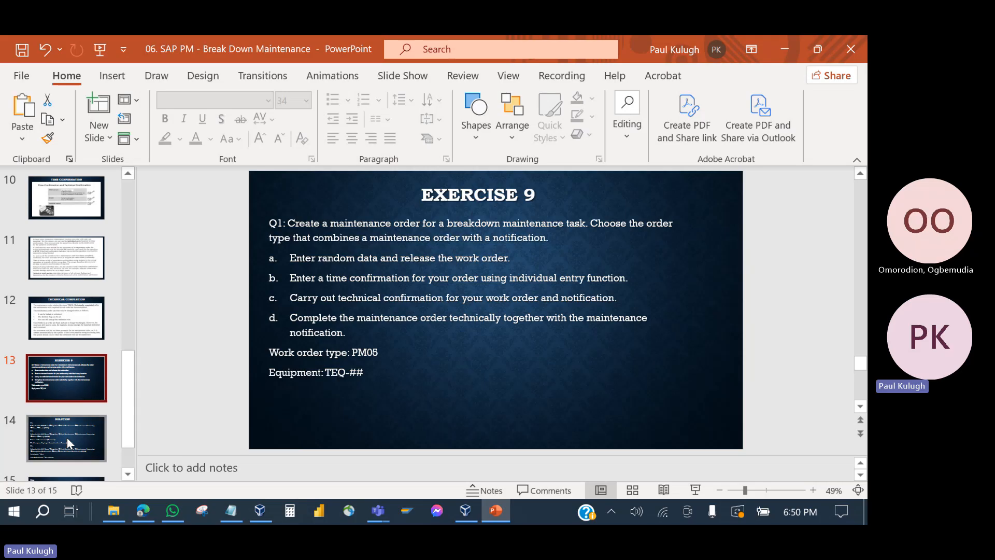
click(65, 443)
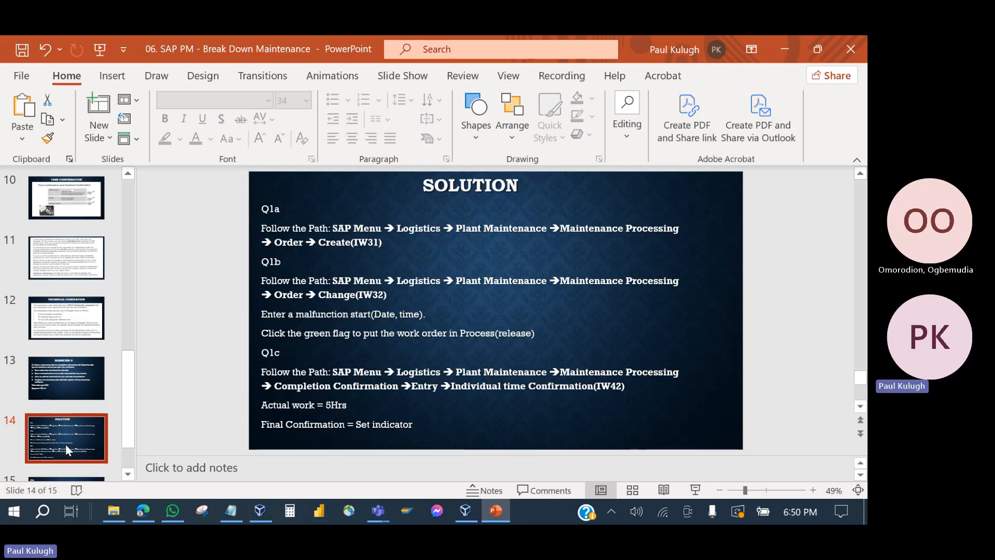
scroll(65, 444, down, 1)
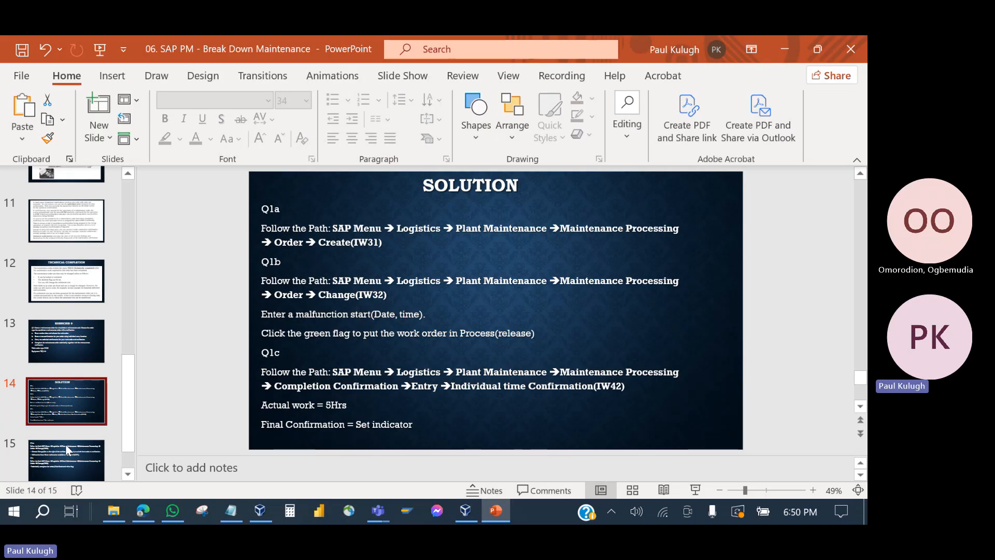
click(65, 444)
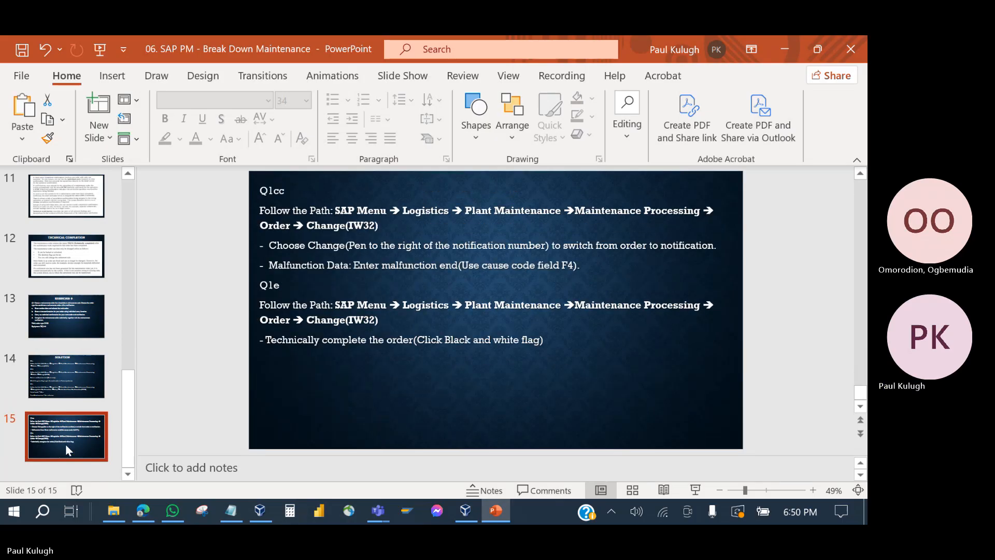
scroll(65, 444, up, 2)
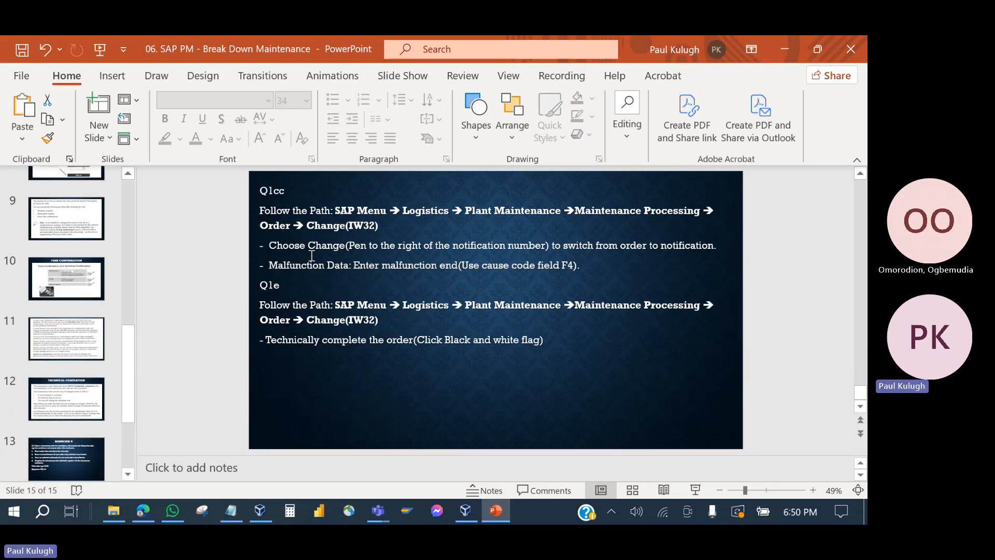
Step: Glance at the Notification Phase deck in the PM folder, then save and close Break Down Maintenance
click(493, 519)
click(460, 329)
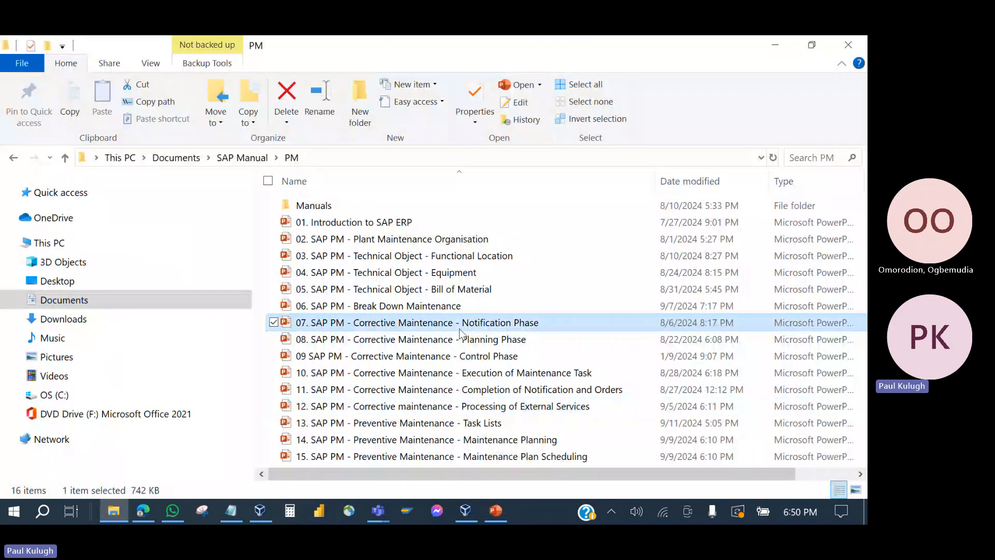
click(495, 518)
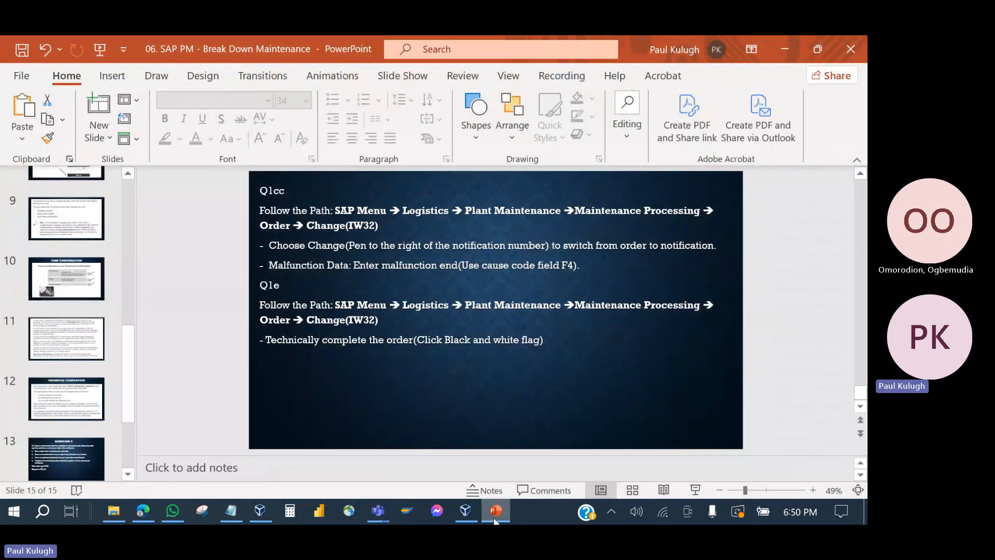
click(21, 52)
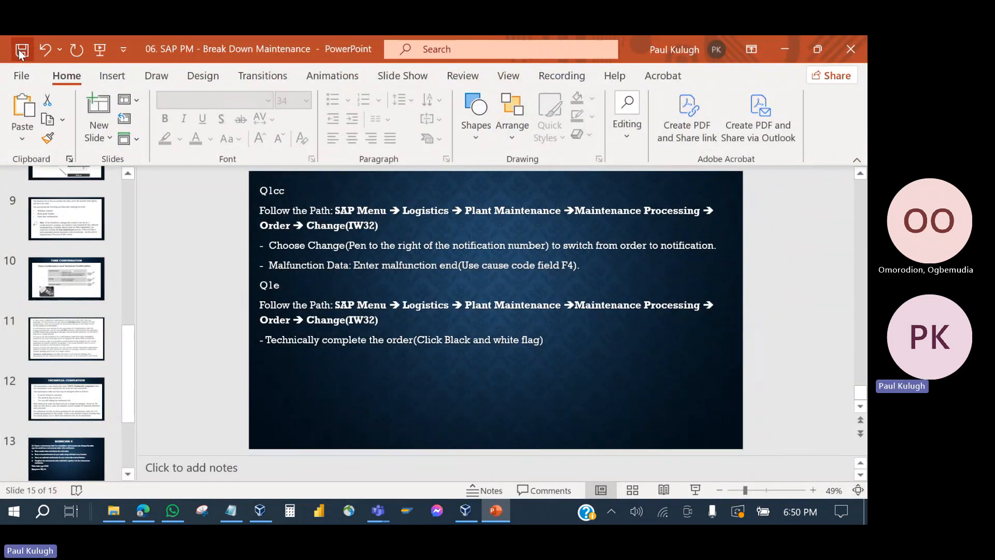
click(854, 57)
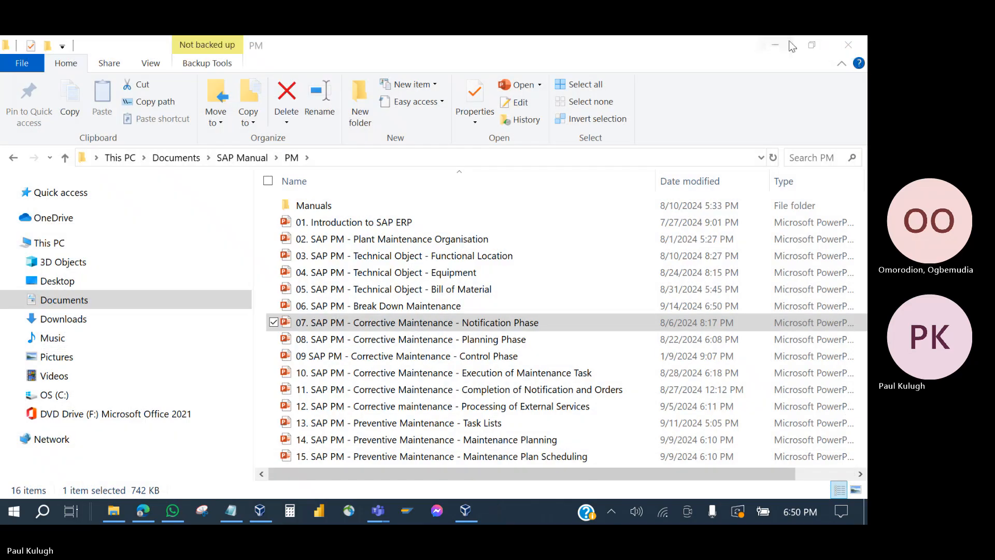
Step: Close the File Explorer and Edge windows
click(859, 45)
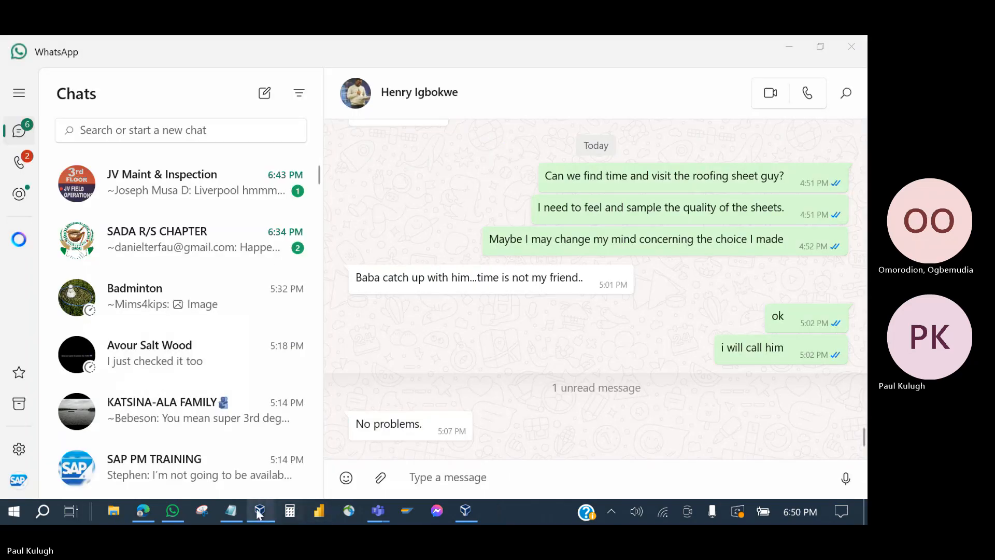
click(144, 513)
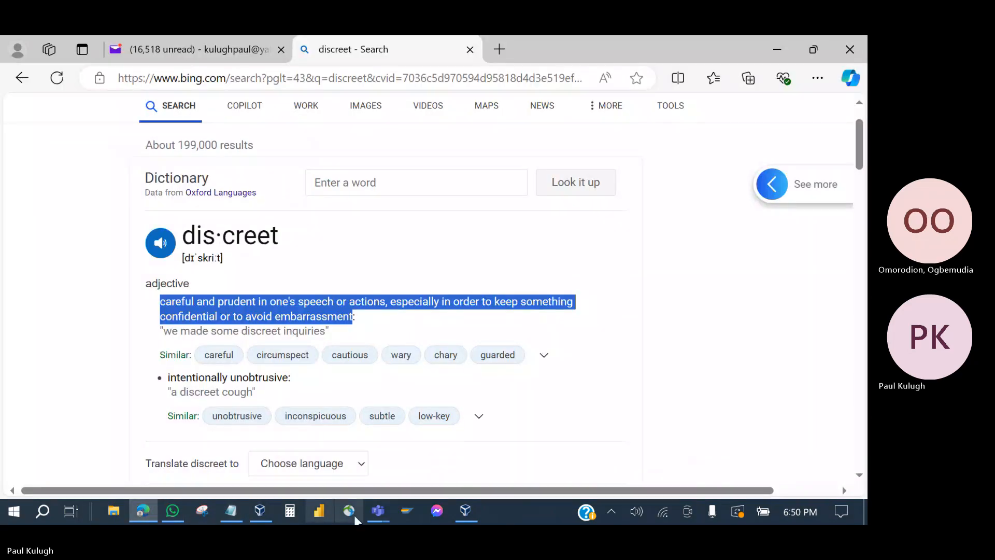
click(851, 51)
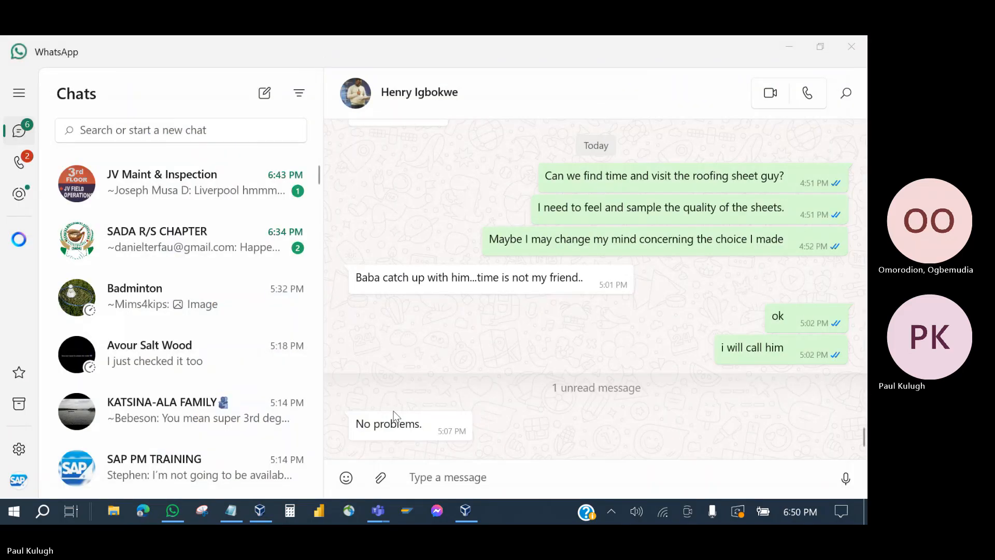
Step: Return to the SAP PM training meeting, dismiss the recording notice, and leave the call
mouse_move(379, 520)
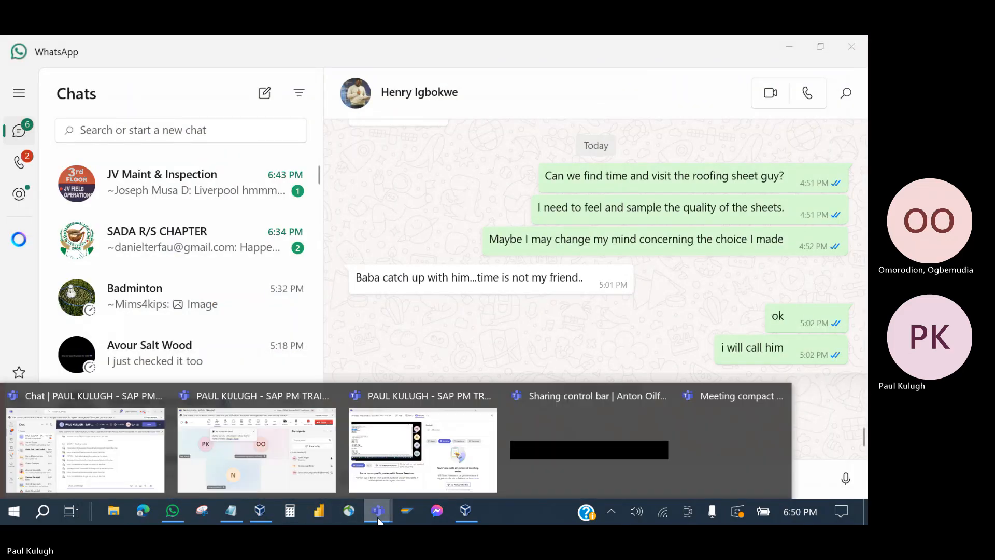
click(277, 479)
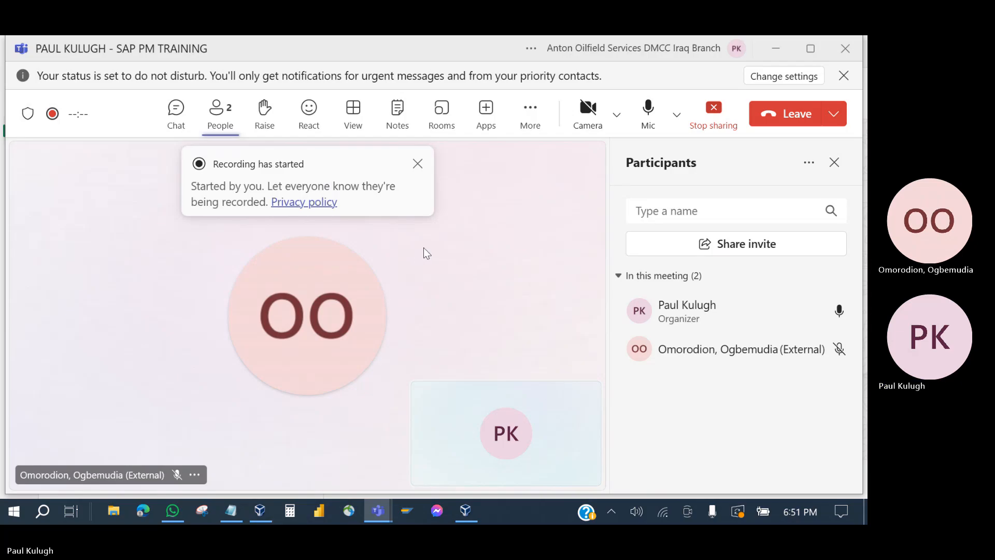
click(418, 164)
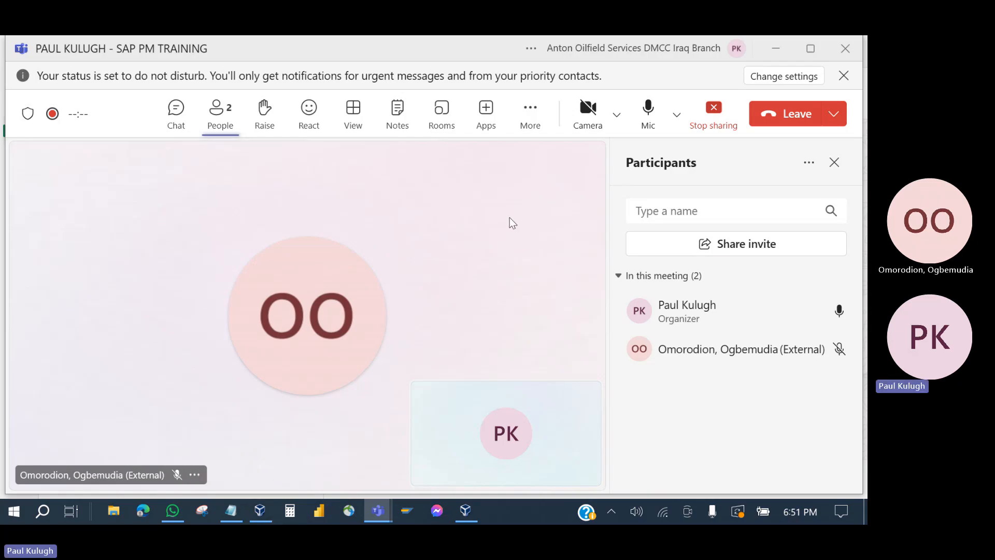
click(789, 118)
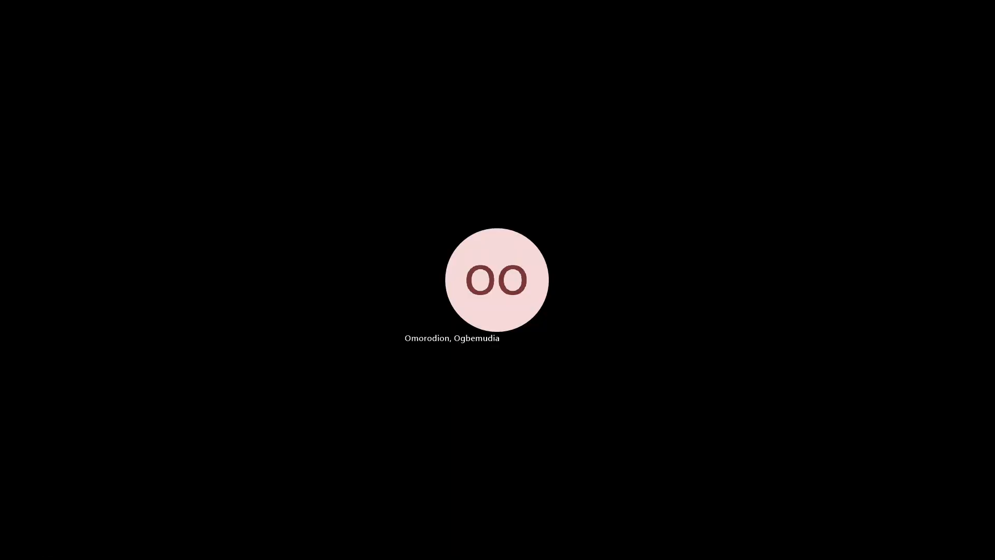